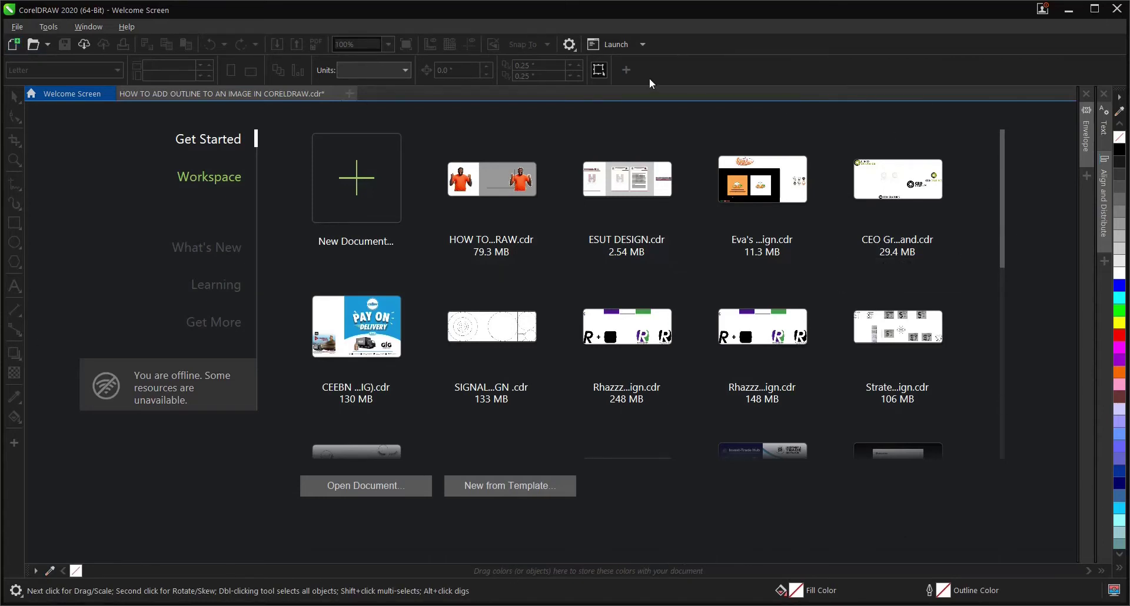
Start a new document from the Welcome Screen and name it 'CRYPTO BANNER'.
{"action": "left_click", "coordinate": [357, 190]}
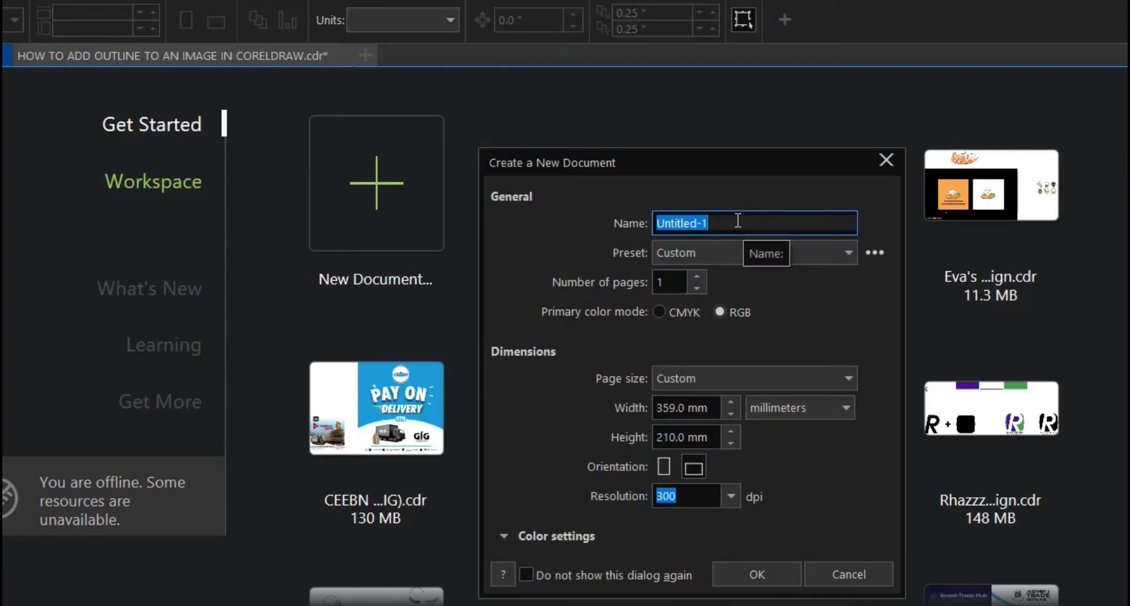
{"action": "type", "text": "C"}
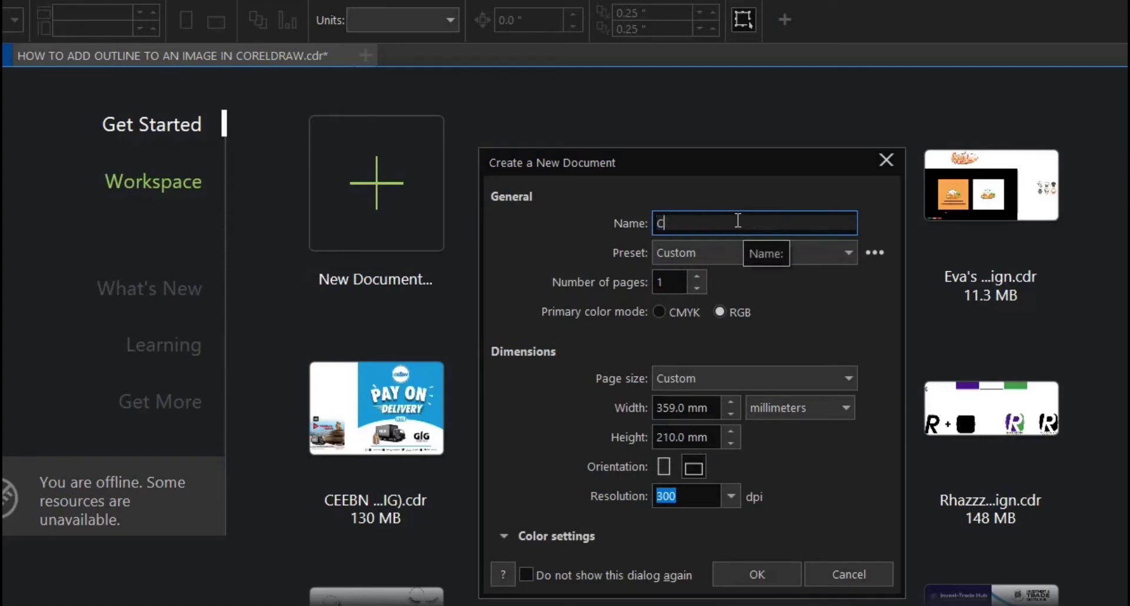
{"action": "type", "text": "RYPTO BANNER"}
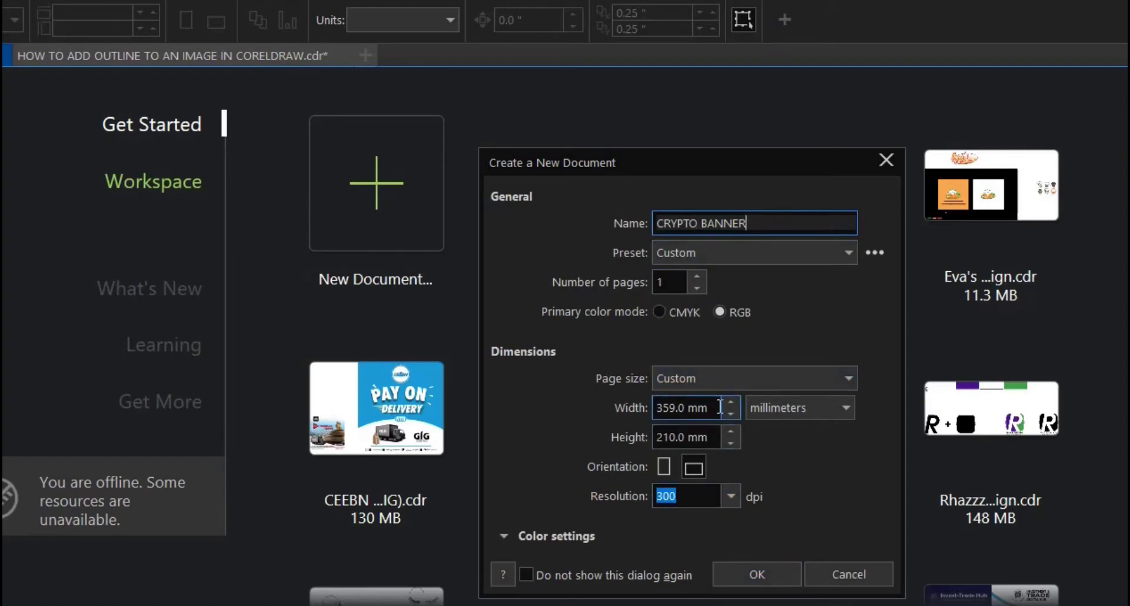
Switch the units to inches, set width and height to 8, and create the document.
{"action": "left_click", "coordinate": [765, 408]}
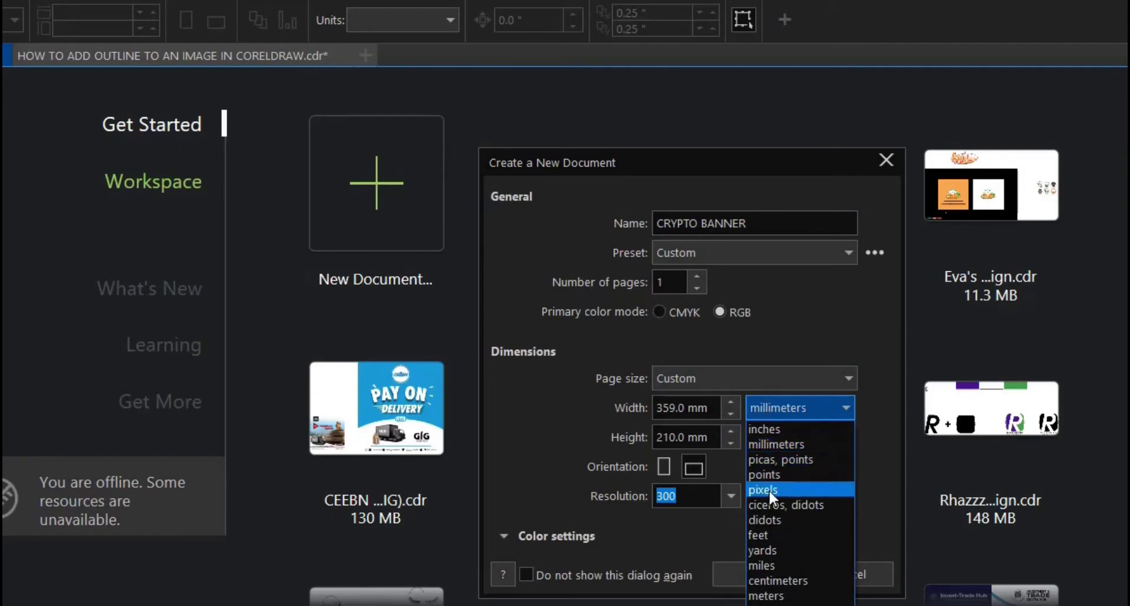
{"action": "left_click", "coordinate": [806, 433]}
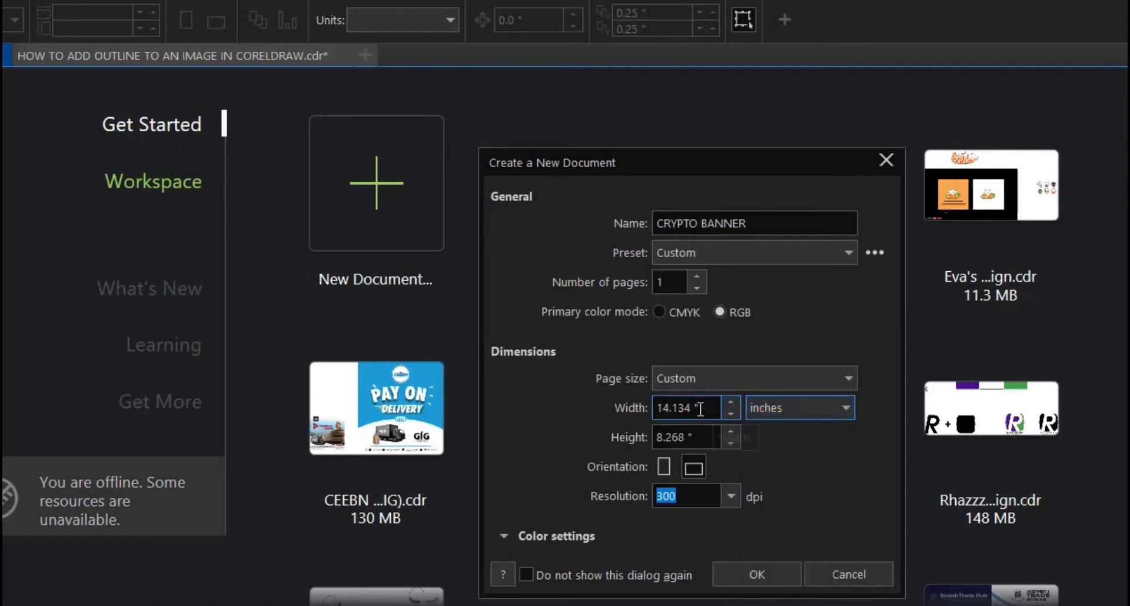
{"action": "left_click_drag", "start_coordinate": [702, 408], "coordinate": [600, 402]}
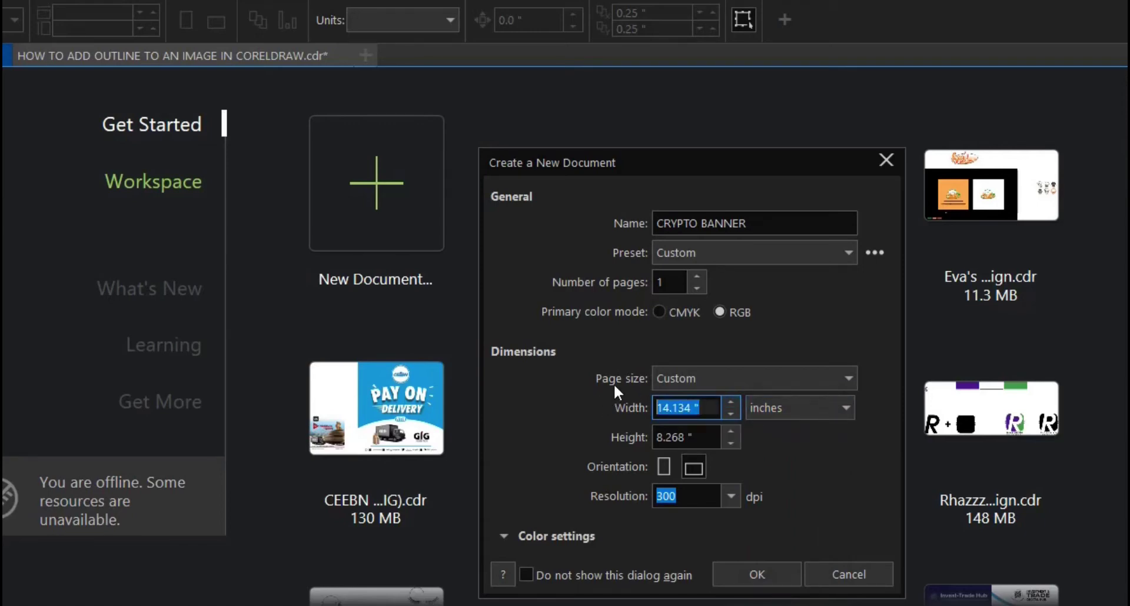
{"action": "type", "text": "8"}
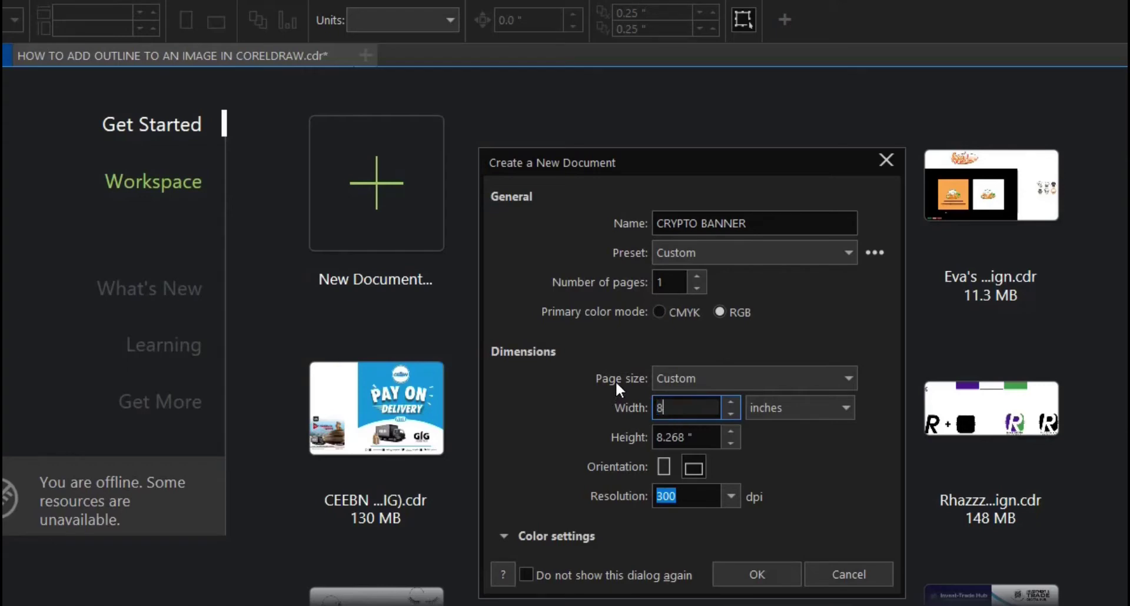
{"action": "key", "text": "Tab"}
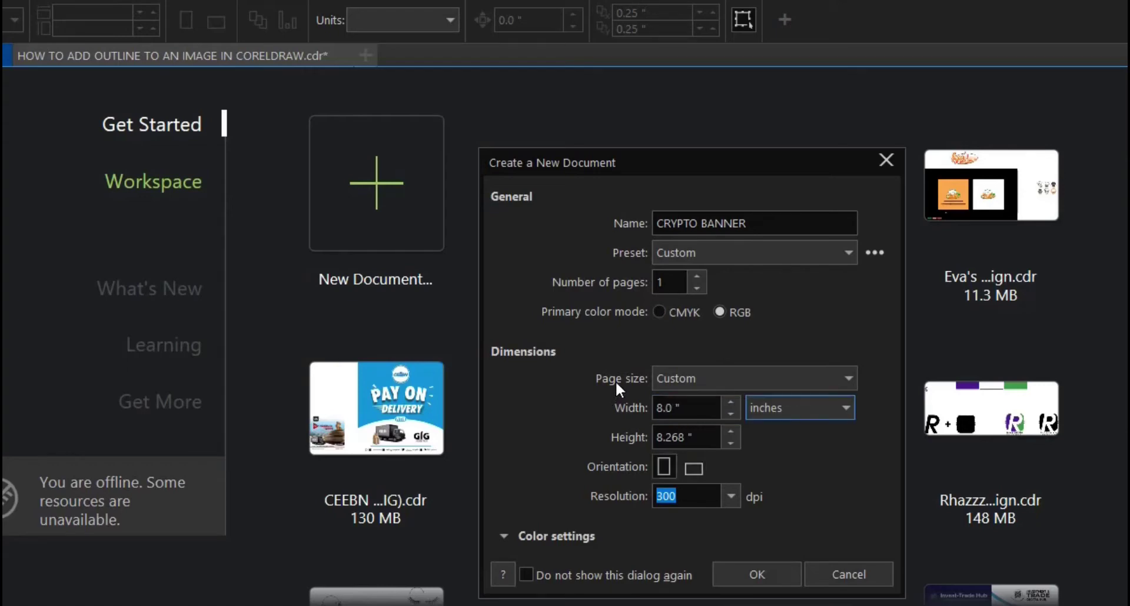
{"action": "left_click", "coordinate": [694, 425]}
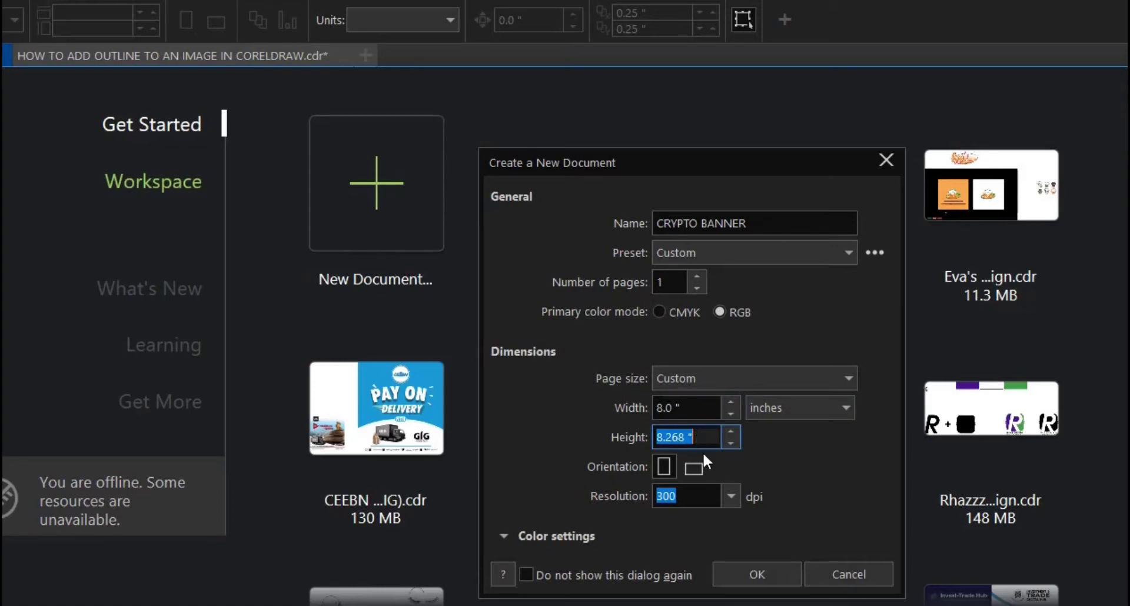
{"action": "type", "text": "8"}
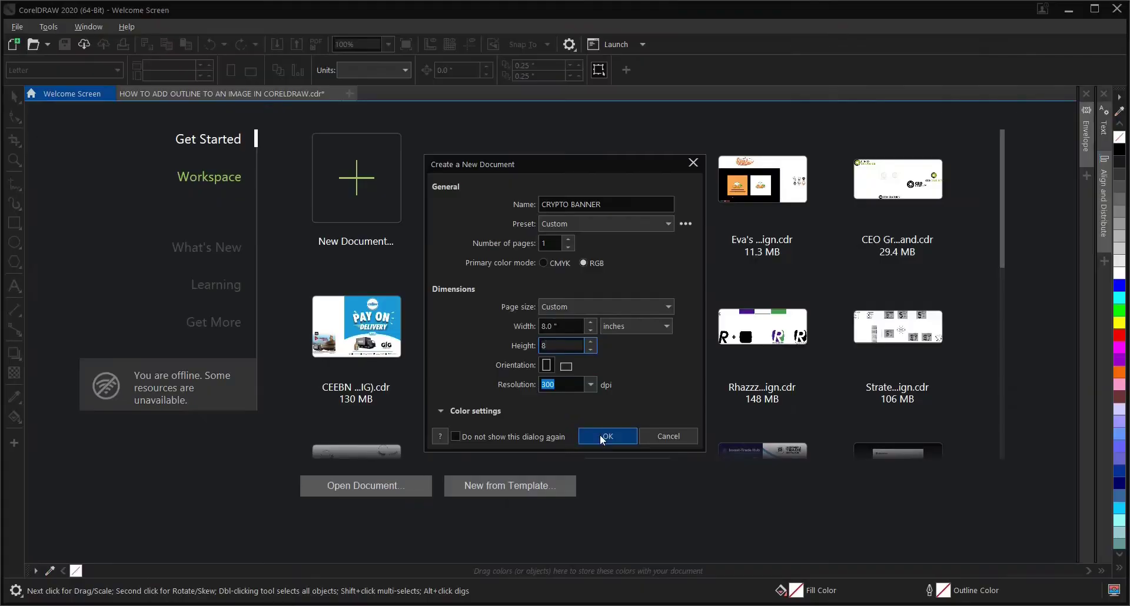
{"action": "left_click", "coordinate": [748, 570]}
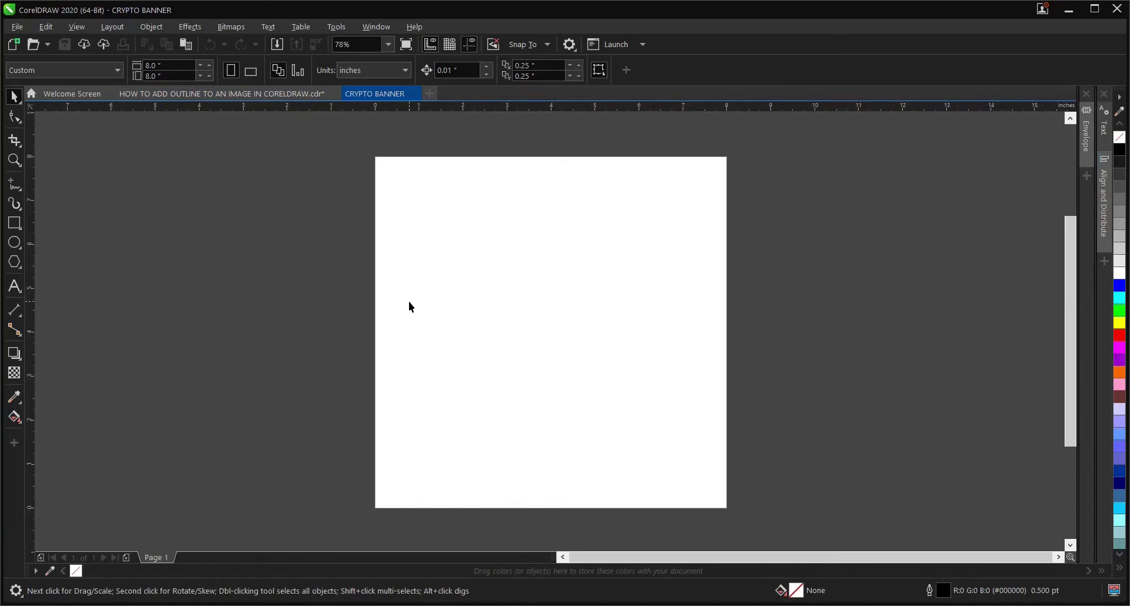
Copy all artwork from the HOW TO ADD OUTLINE document, then return to CRYPTO BANNER.
{"action": "left_click", "coordinate": [287, 94]}
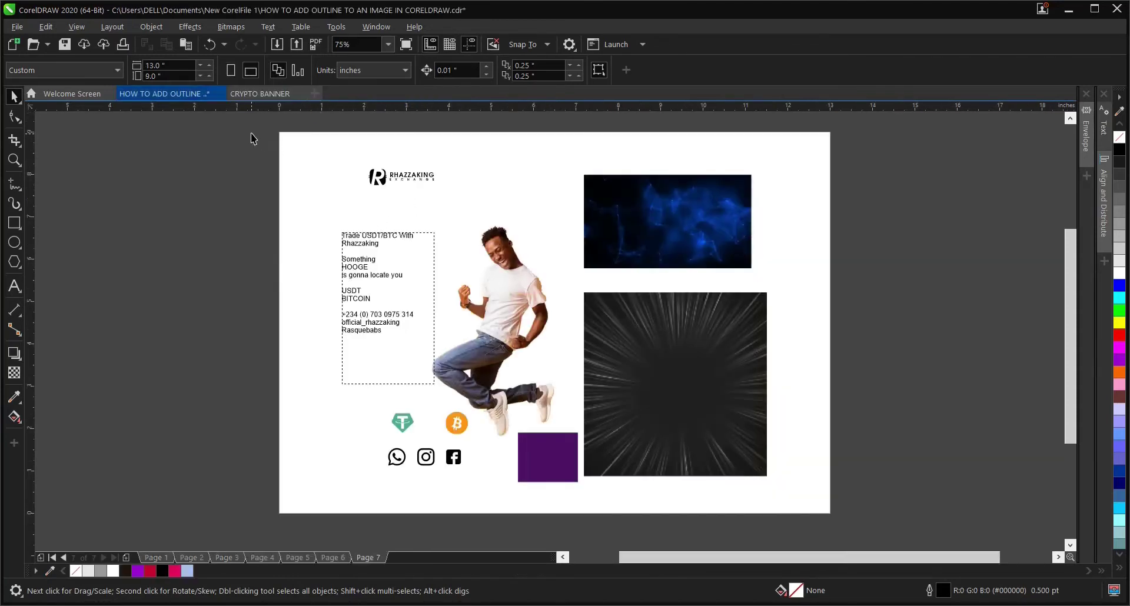
{"action": "left_click_drag", "start_coordinate": [248, 132], "coordinate": [887, 510]}
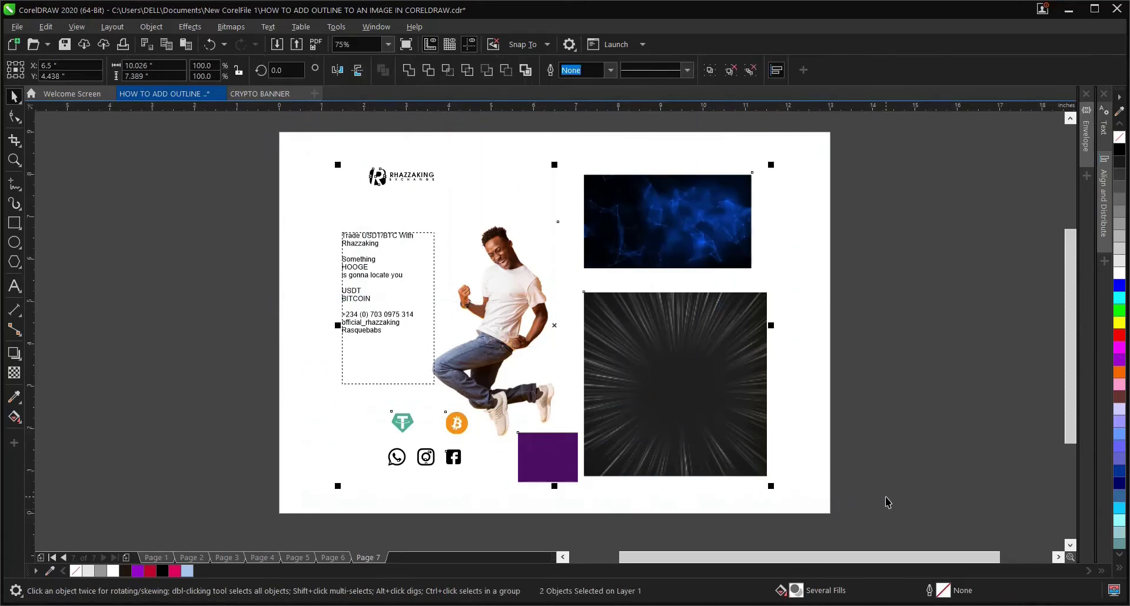
{"action": "right_click", "coordinate": [712, 333]}
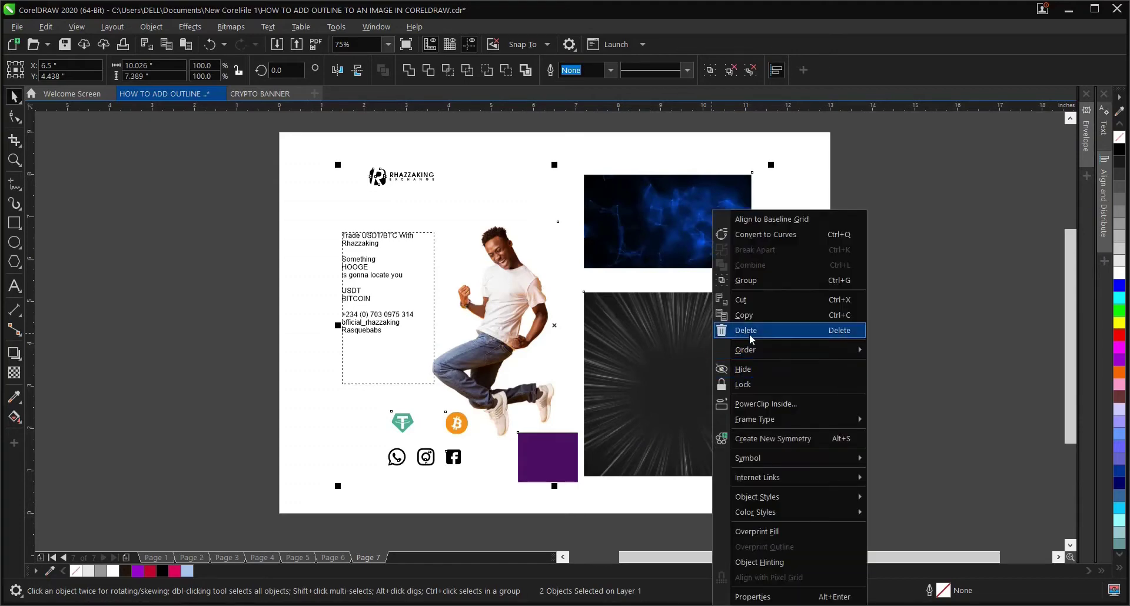
{"action": "left_click", "coordinate": [747, 319]}
{"action": "left_click", "coordinate": [262, 94]}
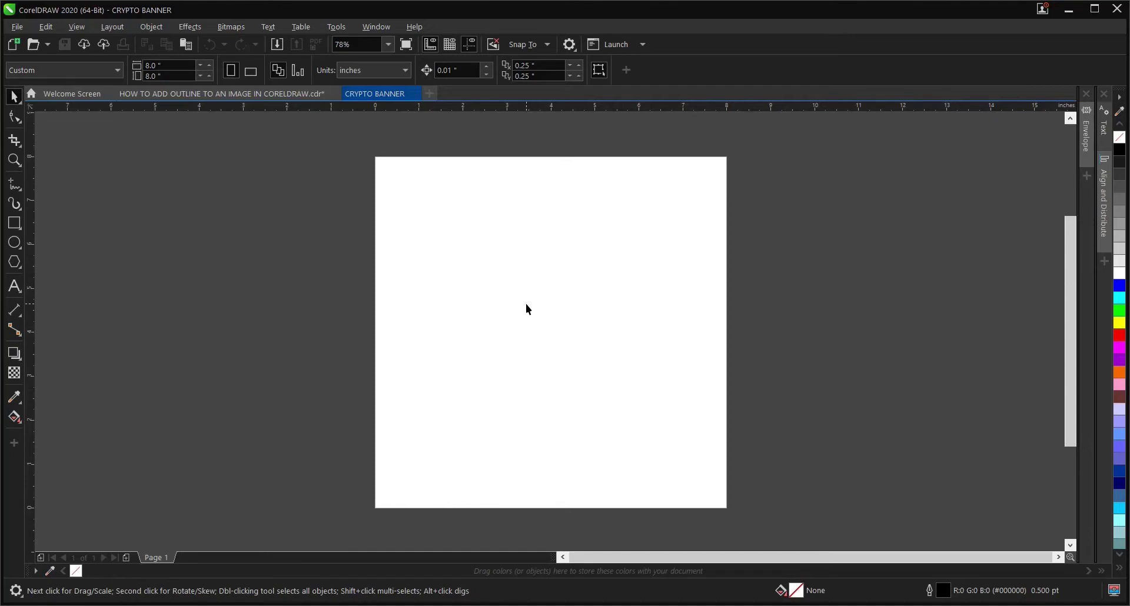
Paste the copied artwork and park it on the canvas left of the page.
{"action": "right_click", "coordinate": [262, 212]}
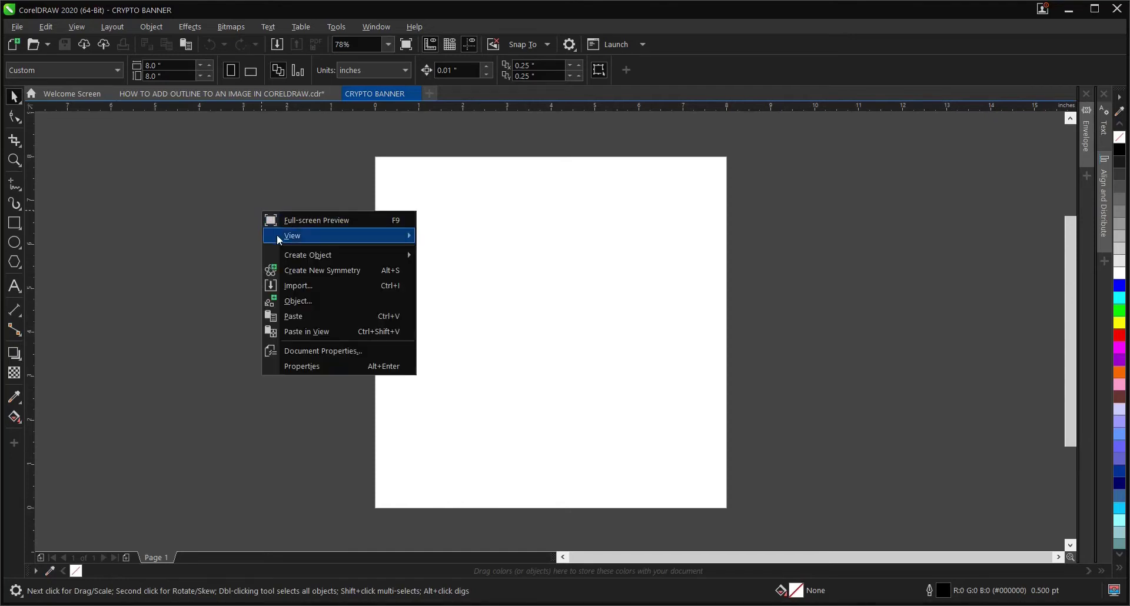
{"action": "left_click", "coordinate": [299, 317]}
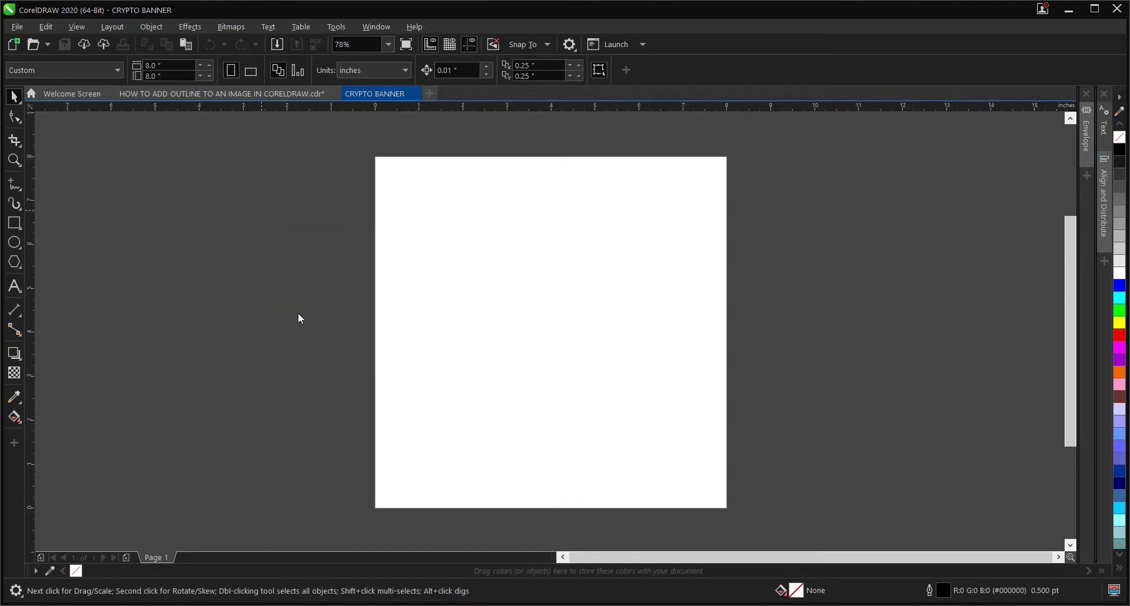
{"action": "scroll", "coordinate": [366, 326], "scroll_direction": "down", "scroll_amount": 2}
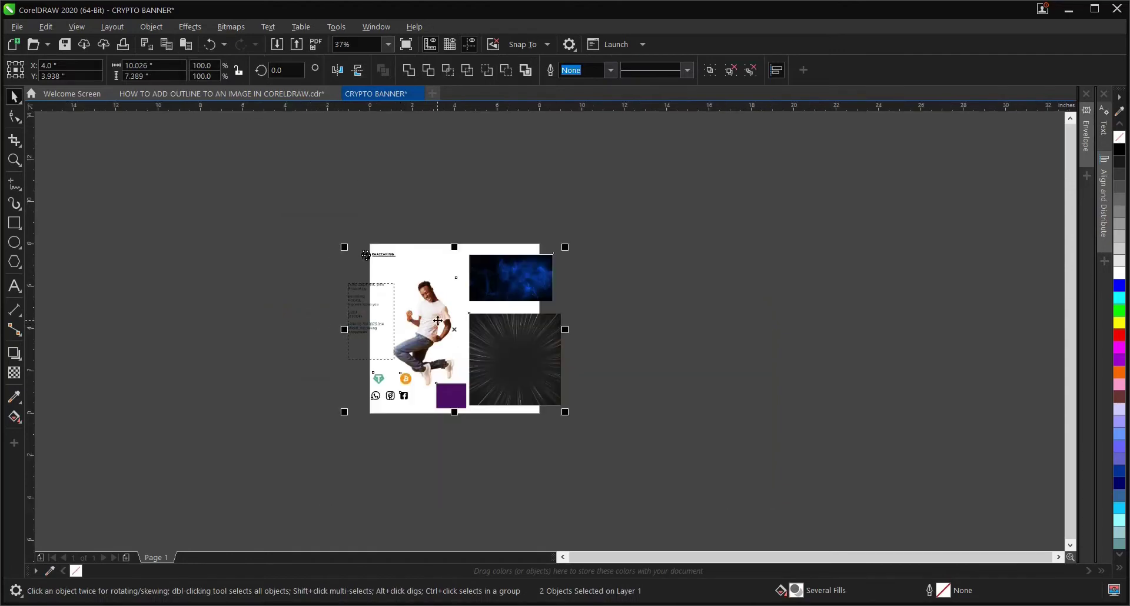
{"action": "left_click_drag", "start_coordinate": [374, 326], "coordinate": [202, 321]}
{"action": "scroll", "coordinate": [95, 325], "scroll_direction": "up", "scroll_amount": 2}
{"action": "scroll", "coordinate": [254, 280], "scroll_direction": "down", "scroll_amount": 2}
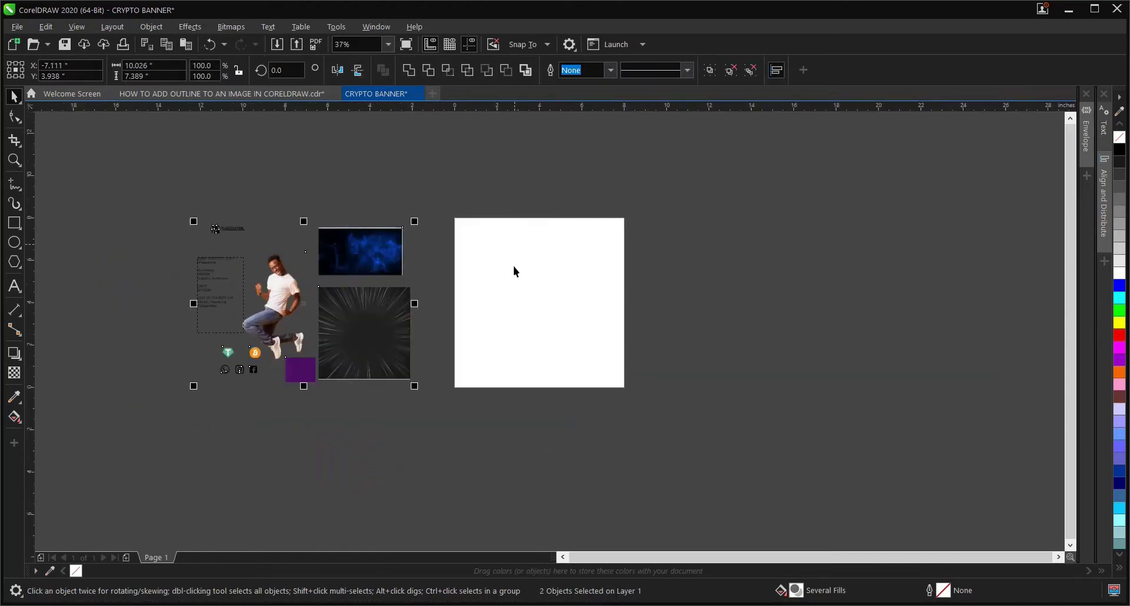
{"action": "scroll", "coordinate": [491, 297], "scroll_direction": "up", "scroll_amount": 2}
{"action": "left_click", "coordinate": [827, 240]}
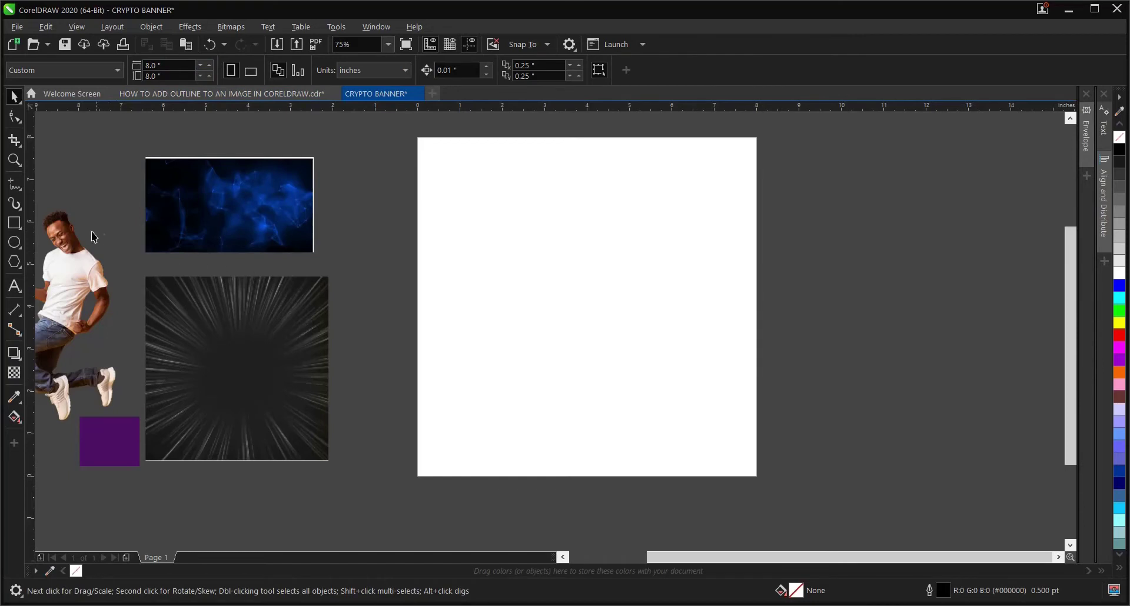
Add an 8 × 8 inch page-sized rectangle with a Rectangle tool double-click.
{"action": "double_click", "coordinate": [13, 224]}
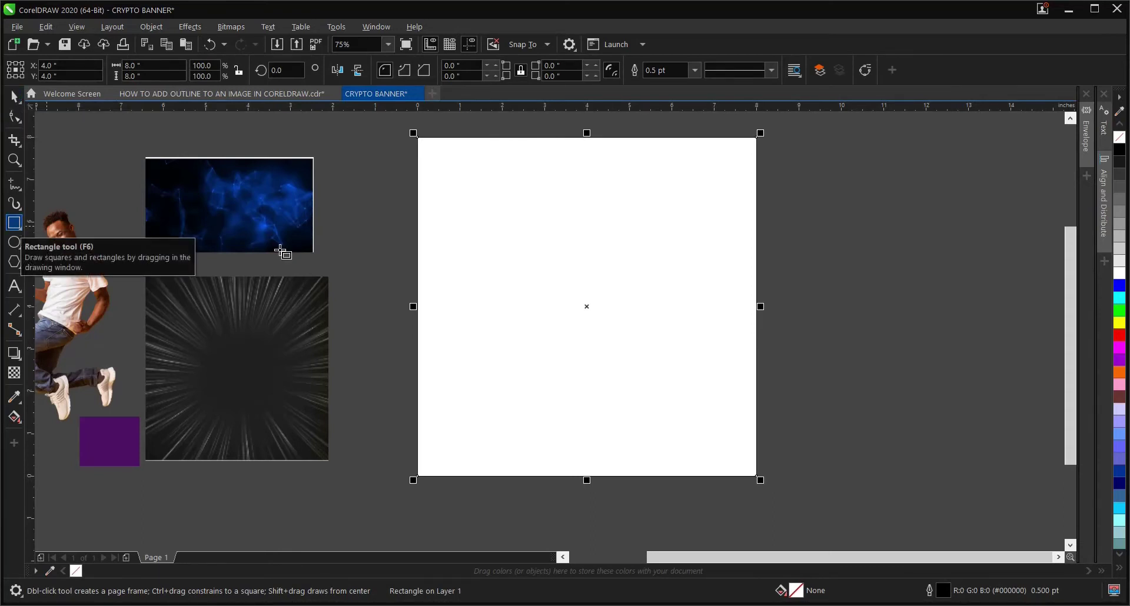
{"action": "left_click", "coordinate": [19, 99]}
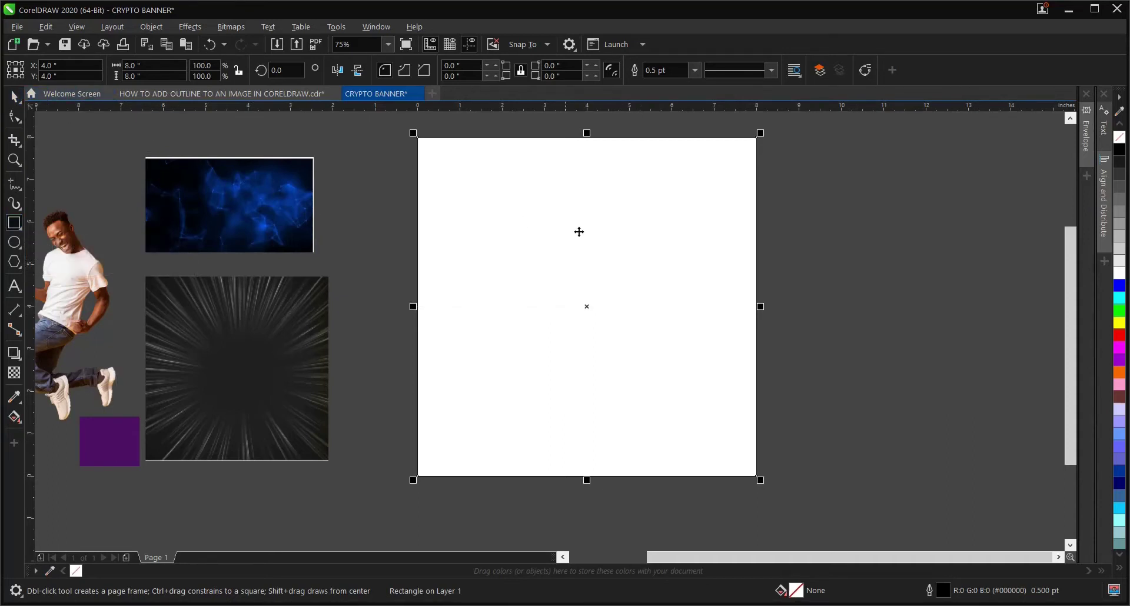
{"action": "scroll", "coordinate": [578, 232], "scroll_direction": "down", "scroll_amount": 2}
{"action": "left_click", "coordinate": [812, 265]}
{"action": "scroll", "coordinate": [626, 257], "scroll_direction": "up", "scroll_amount": 2}
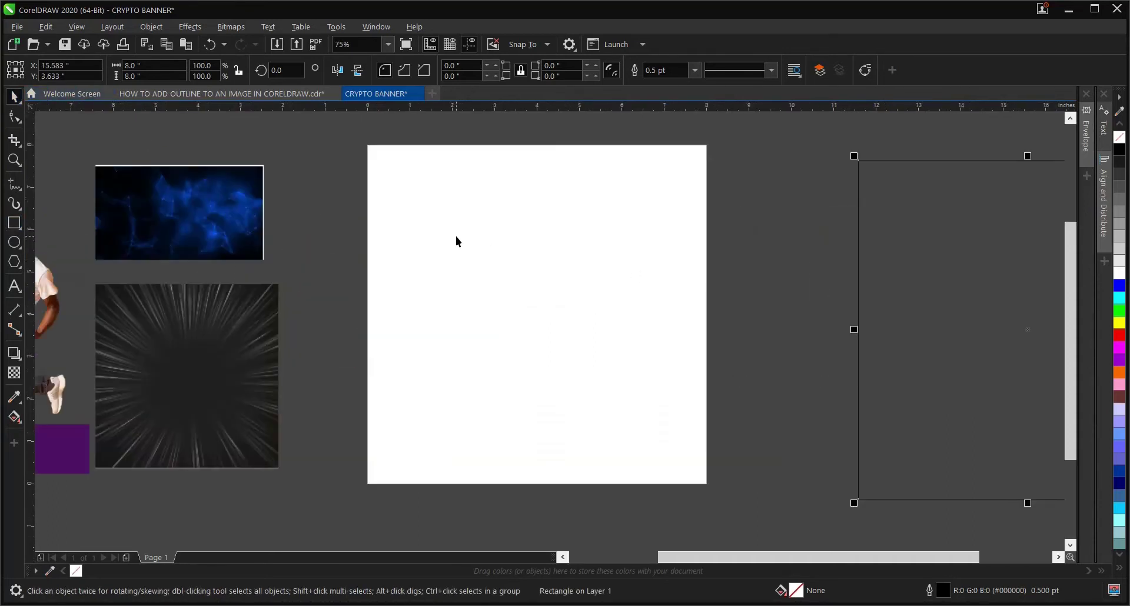
Select and deselect the page-sized rectangle to check it covers the page.
{"action": "left_click", "coordinate": [473, 247]}
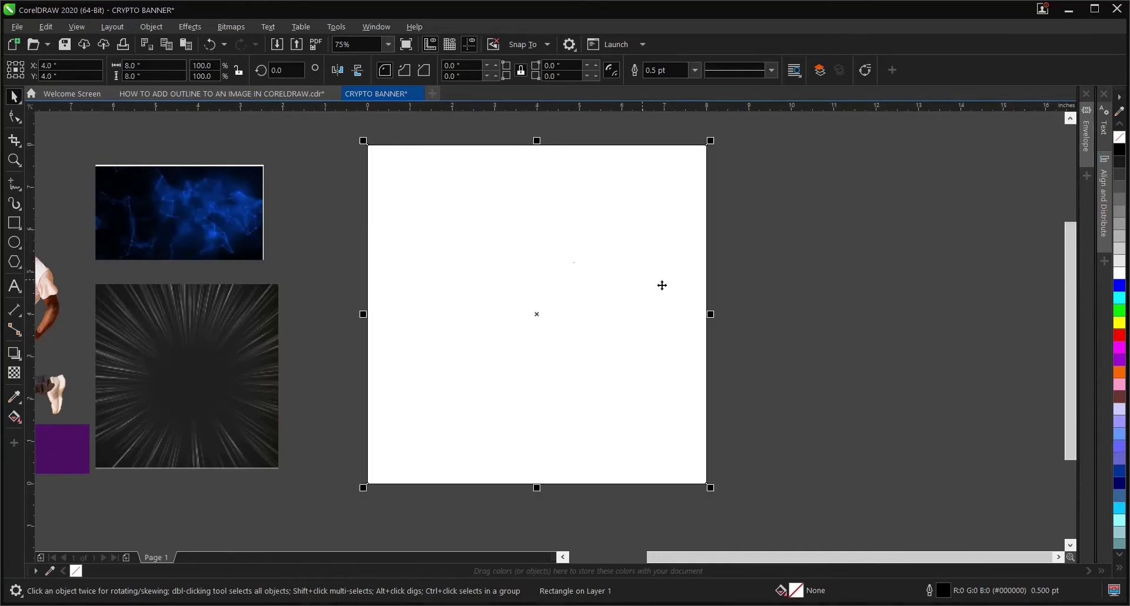
{"action": "left_click", "coordinate": [742, 255]}
{"action": "scroll", "coordinate": [706, 335], "scroll_direction": "down", "scroll_amount": 2}
{"action": "left_click", "coordinate": [629, 302]}
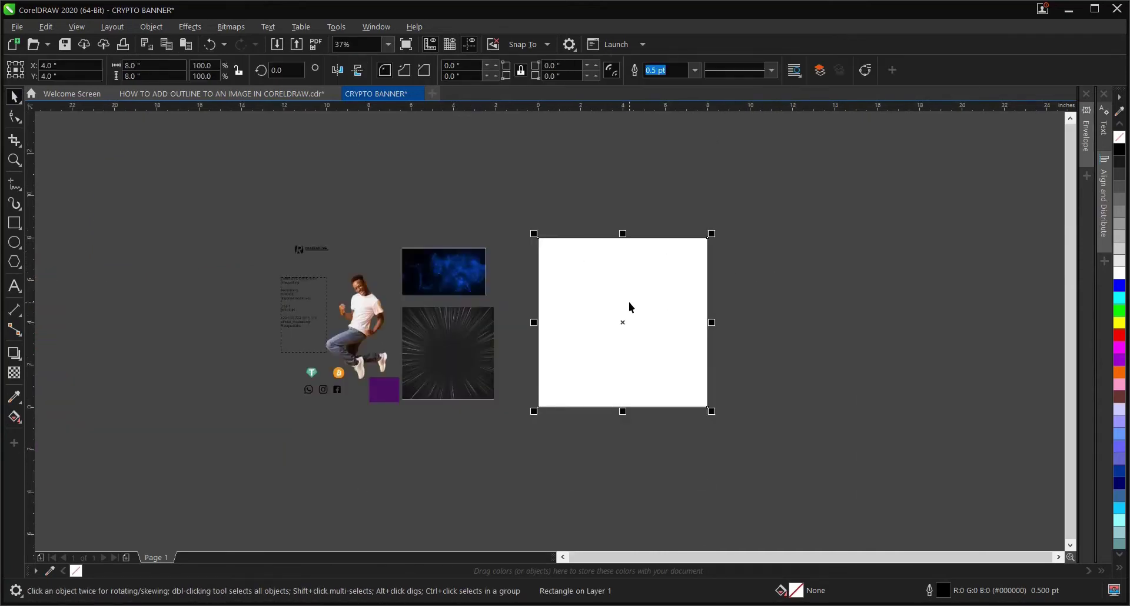
{"action": "scroll", "coordinate": [652, 303], "scroll_direction": "up", "scroll_amount": 2}
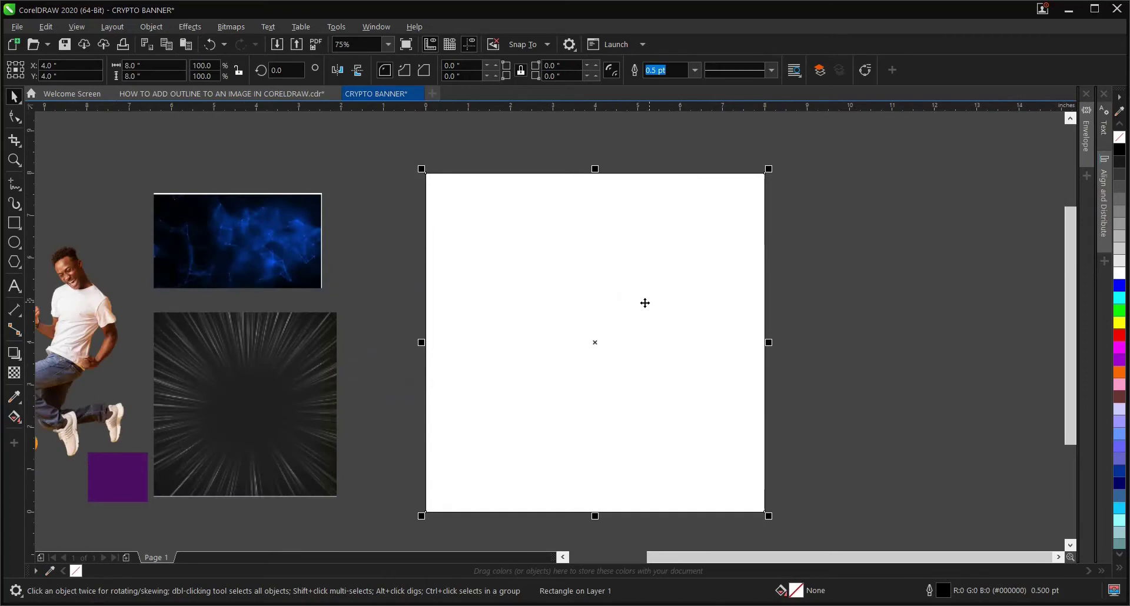
{"action": "left_click", "coordinate": [830, 284]}
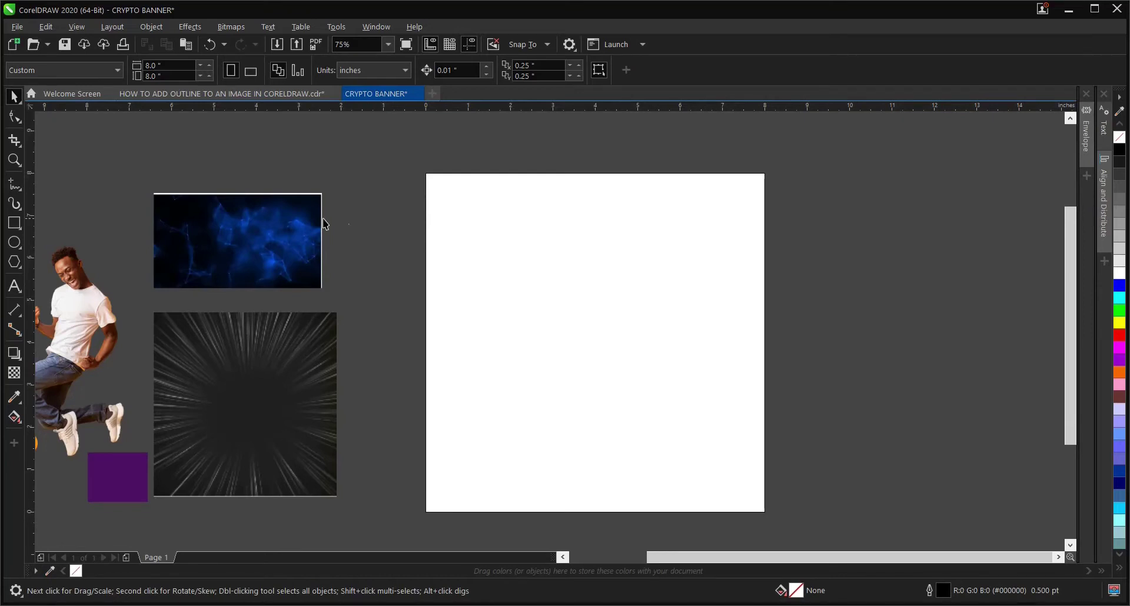
Ungroup the pasted artwork into separate objects.
{"action": "left_click", "coordinate": [312, 251]}
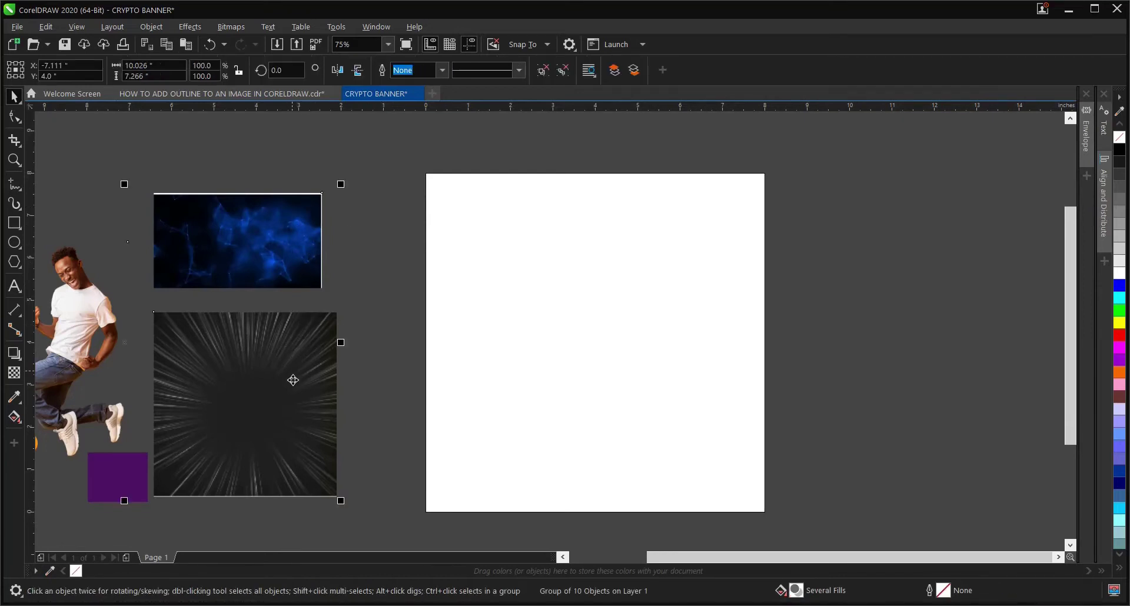
{"action": "left_click", "coordinate": [542, 71]}
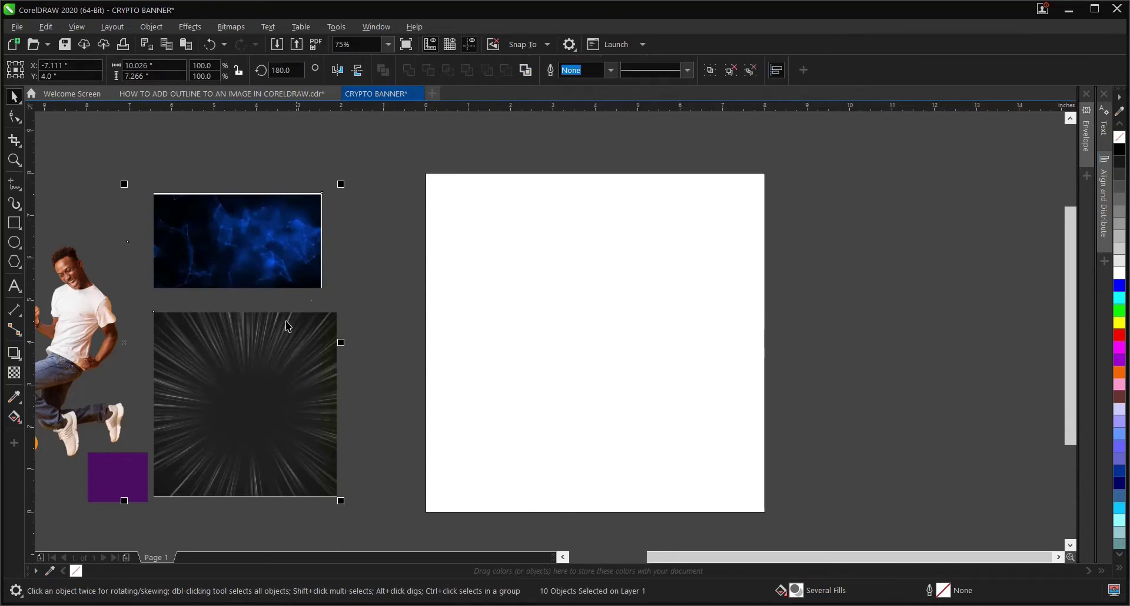
{"action": "scroll", "coordinate": [288, 326], "scroll_direction": "down", "scroll_amount": 2}
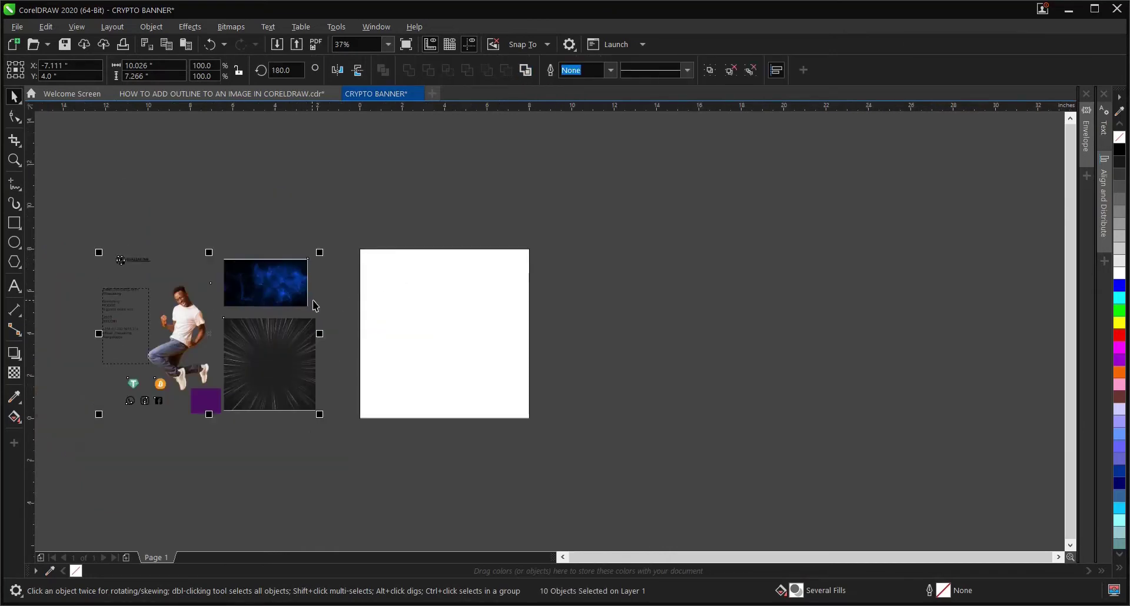
{"action": "key", "text": "ctrl+z"}
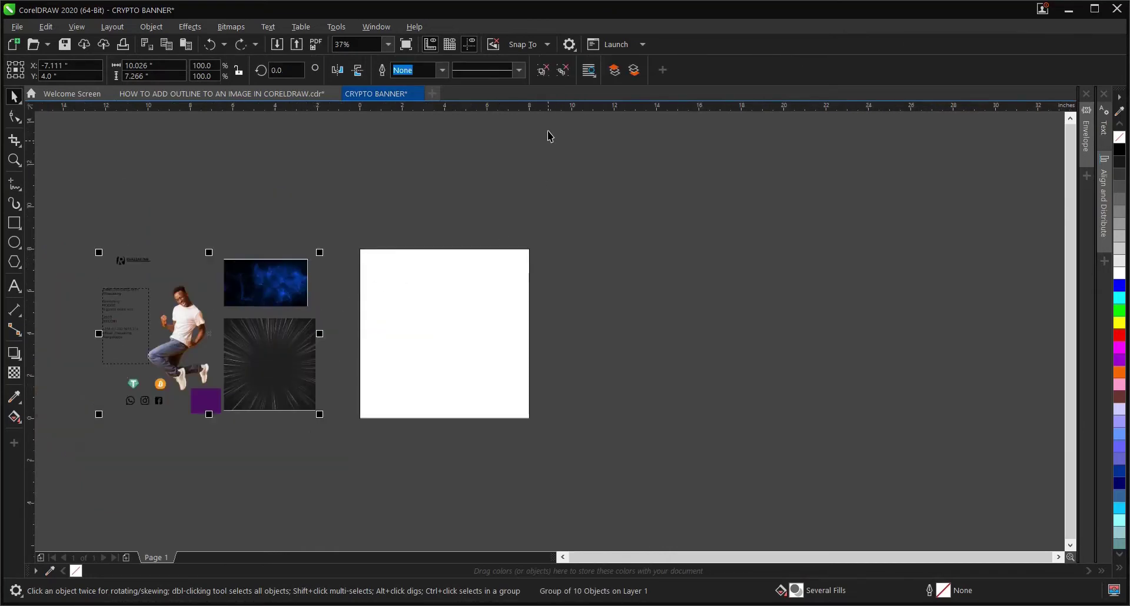
{"action": "left_click", "coordinate": [543, 71]}
{"action": "left_click", "coordinate": [612, 240]}
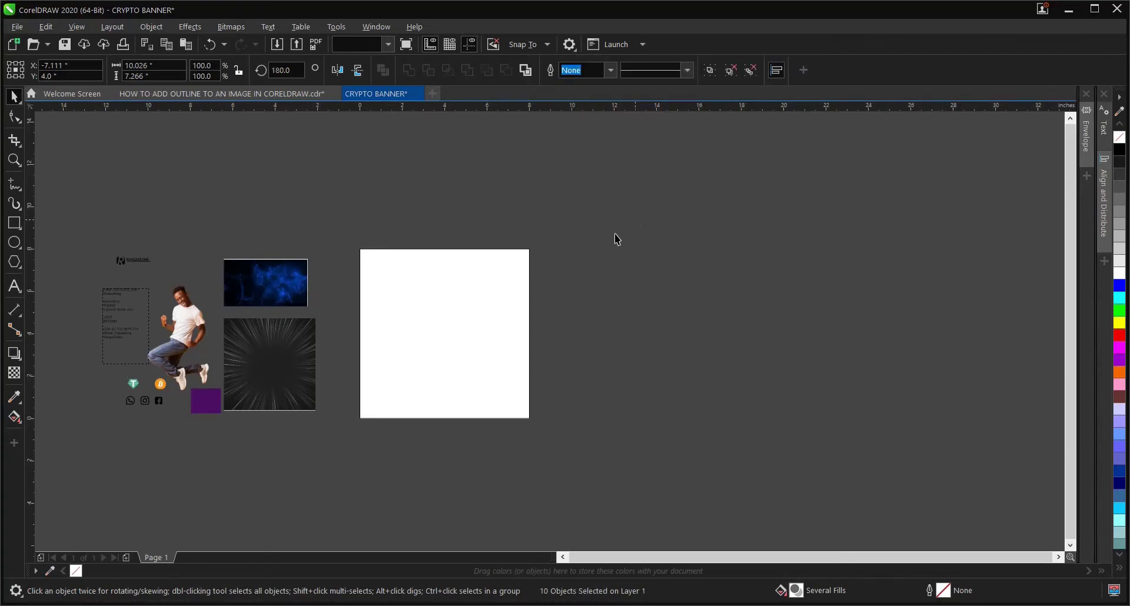
Enlarge the starburst image to about 10.4 × 10.5 inches and move it right of the page.
{"action": "left_click", "coordinate": [282, 366]}
{"action": "scroll", "coordinate": [281, 366], "scroll_direction": "down", "scroll_amount": 2}
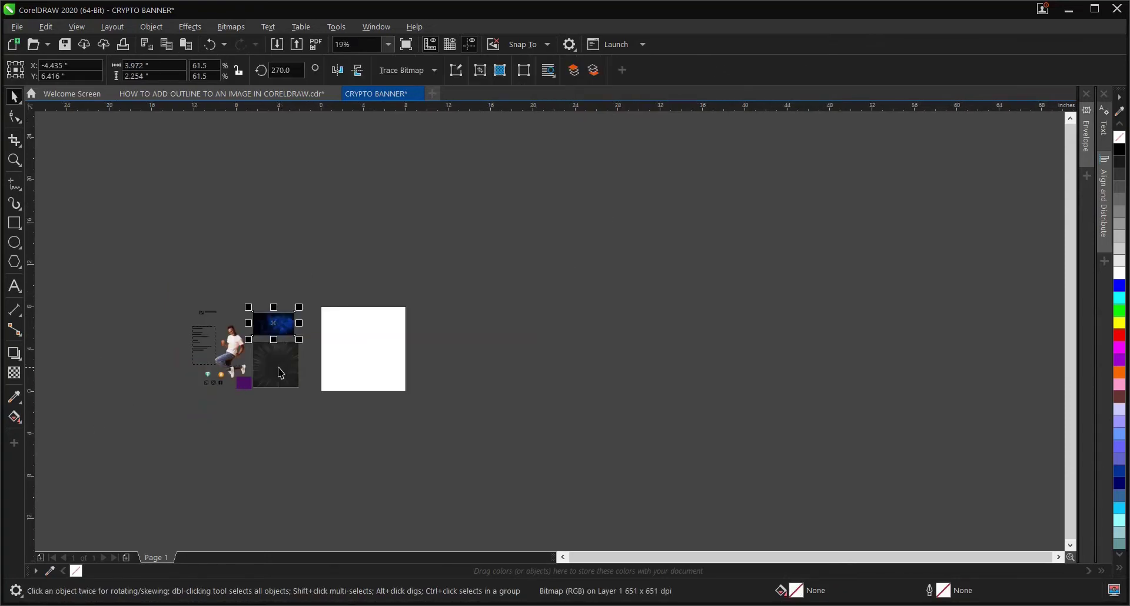
{"action": "scroll", "coordinate": [276, 366], "scroll_direction": "up", "scroll_amount": 2}
{"action": "left_click", "coordinate": [331, 221]}
{"action": "scroll", "coordinate": [259, 375], "scroll_direction": "up", "scroll_amount": 2}
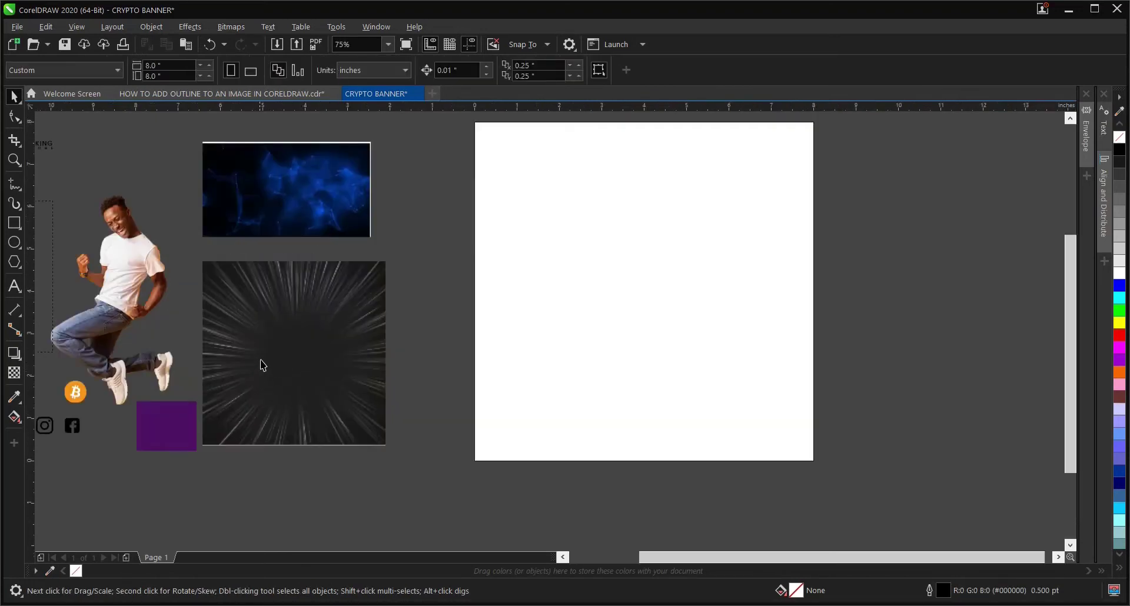
{"action": "left_click", "coordinate": [266, 358]}
{"action": "scroll", "coordinate": [318, 360], "scroll_direction": "down", "scroll_amount": 2}
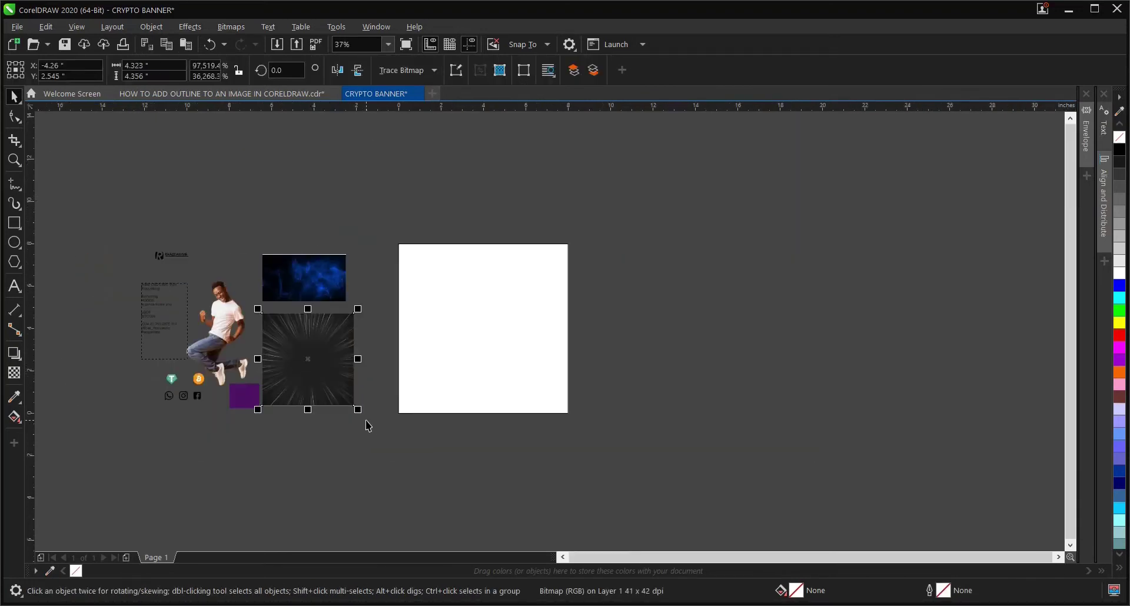
{"action": "left_click_drag", "start_coordinate": [361, 410], "coordinate": [429, 483]}
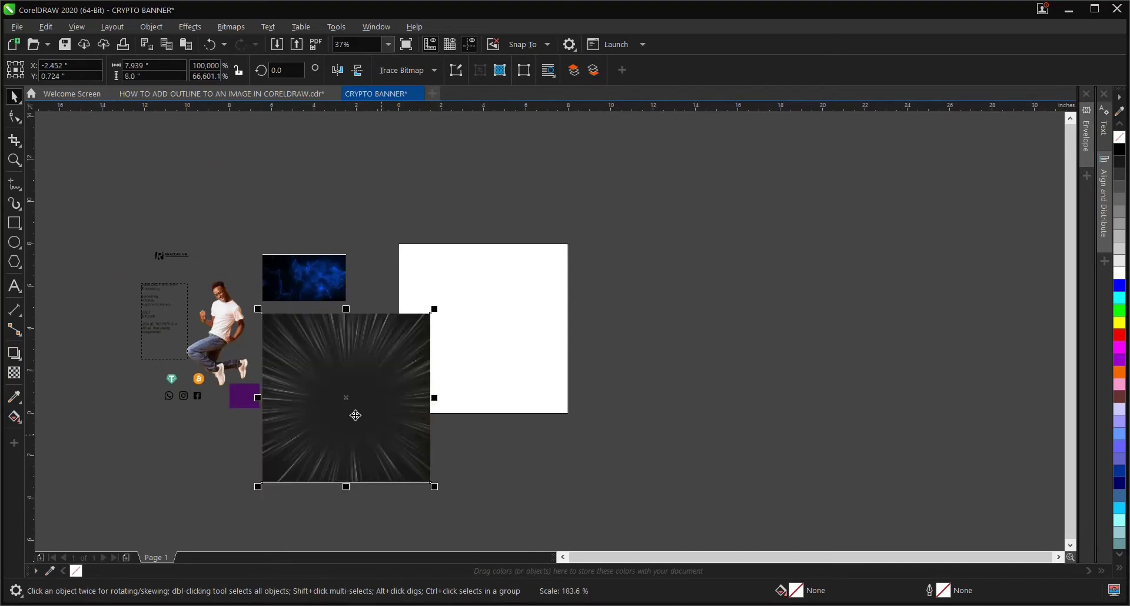
{"action": "left_click_drag", "start_coordinate": [412, 365], "coordinate": [880, 244]}
{"action": "left_click_drag", "start_coordinate": [843, 374], "coordinate": [900, 451]}
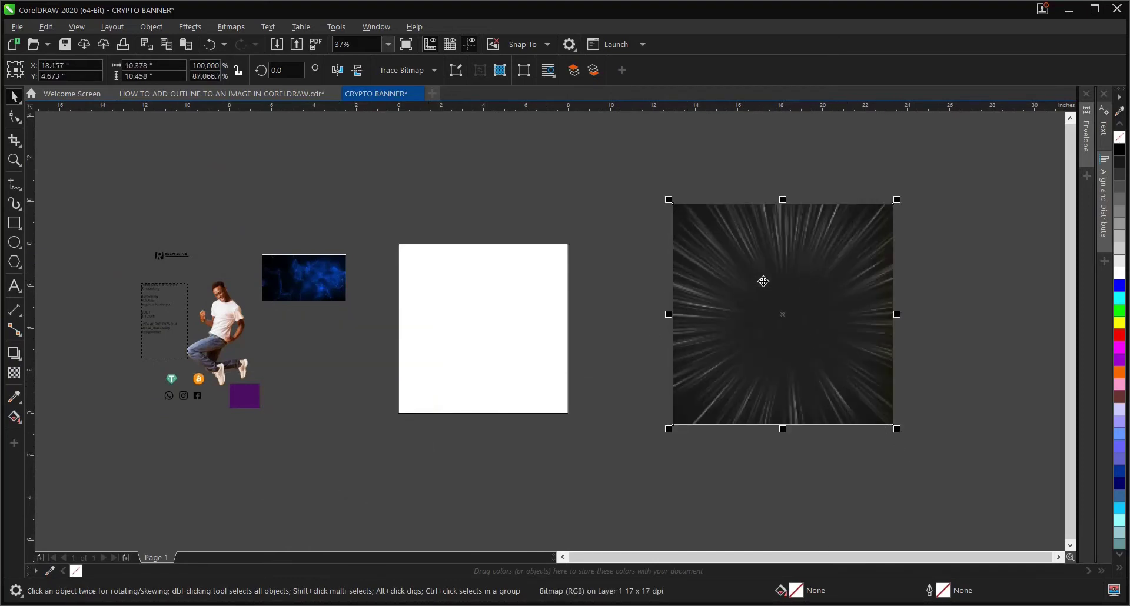
PowerClip the starburst image inside the white page rectangle.
{"action": "left_click_drag", "start_coordinate": [785, 281], "coordinate": [491, 305]}
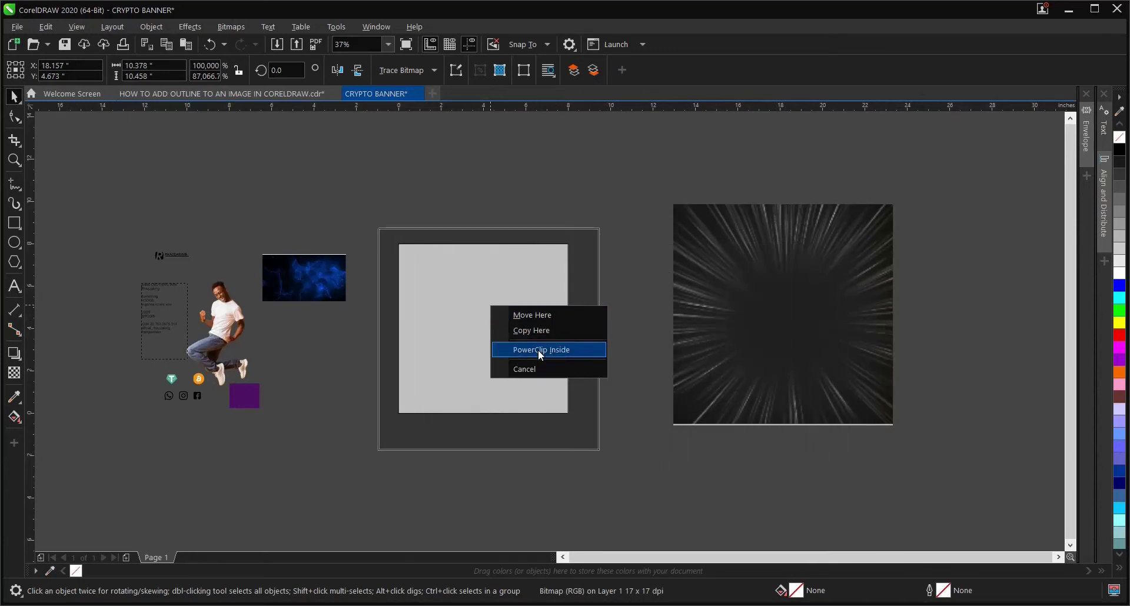
{"action": "left_click", "coordinate": [538, 350]}
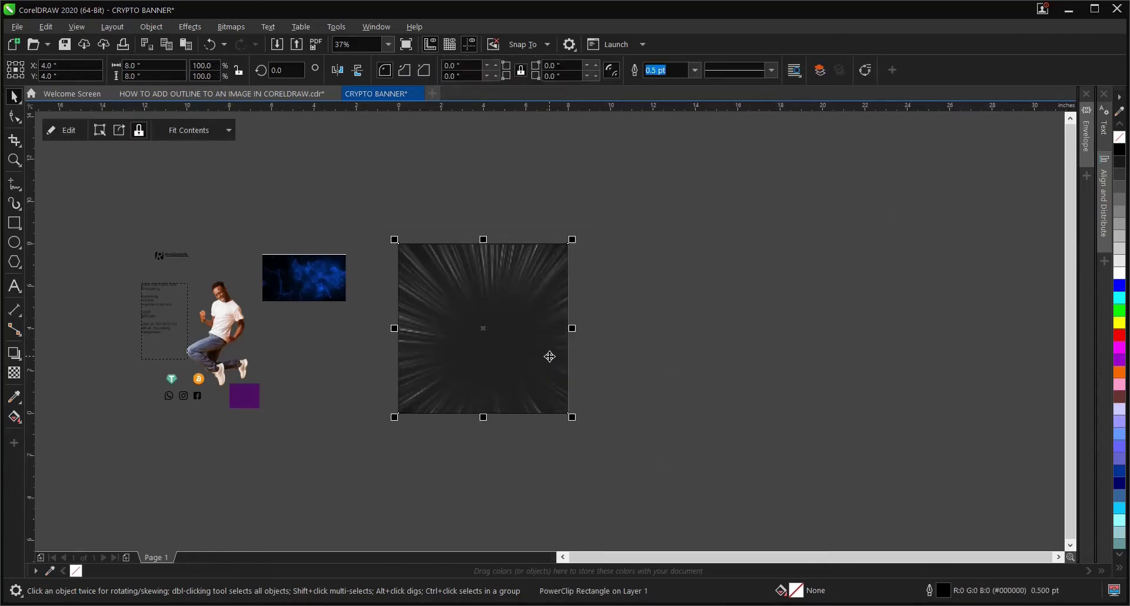
{"action": "key", "text": "ctrl+z"}
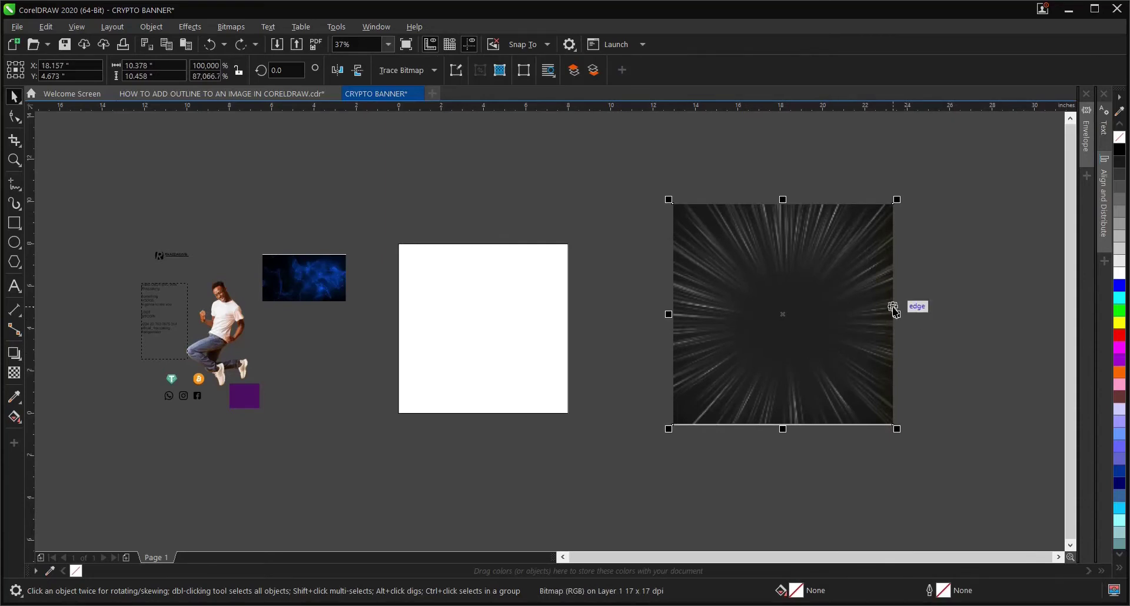
{"action": "left_click_drag", "start_coordinate": [799, 316], "coordinate": [759, 337]}
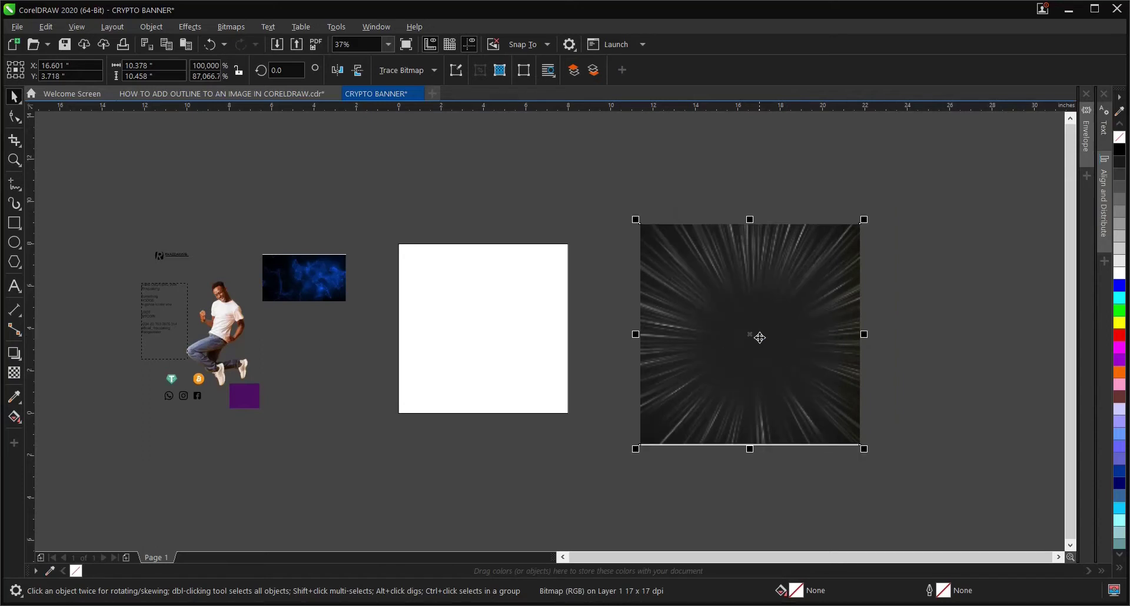
{"action": "right_click", "coordinate": [749, 255]}
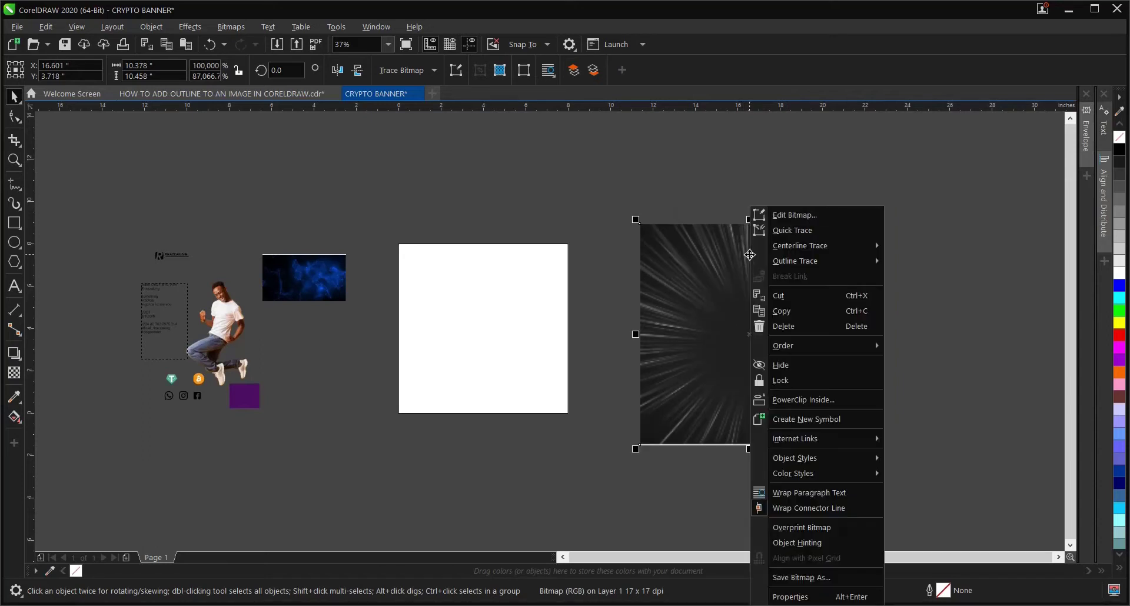
{"action": "left_click", "coordinate": [805, 400]}
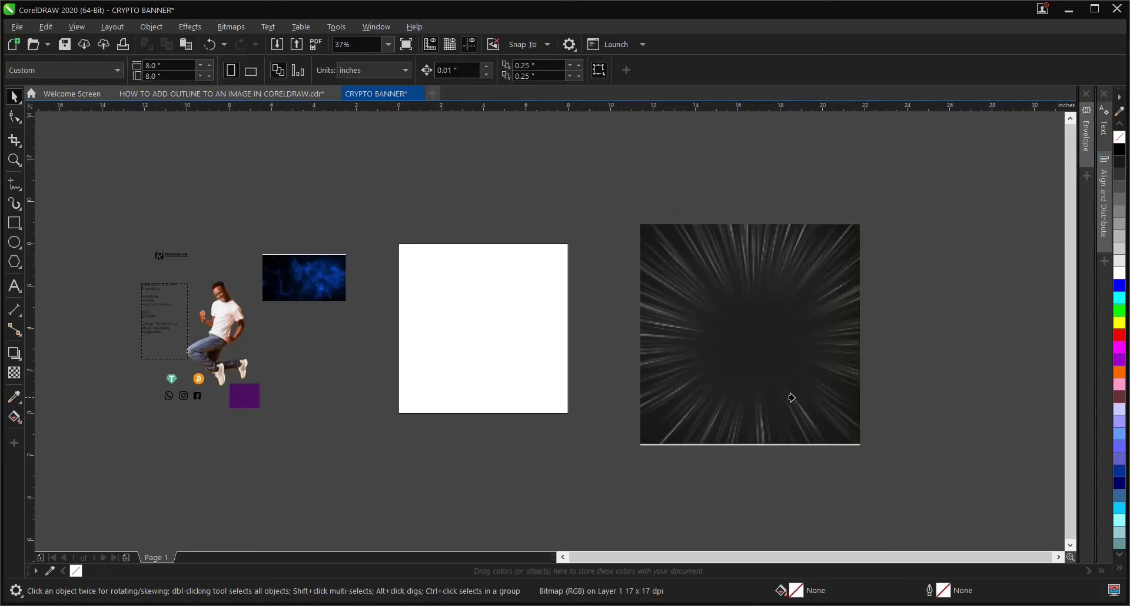
{"action": "left_click", "coordinate": [494, 325]}
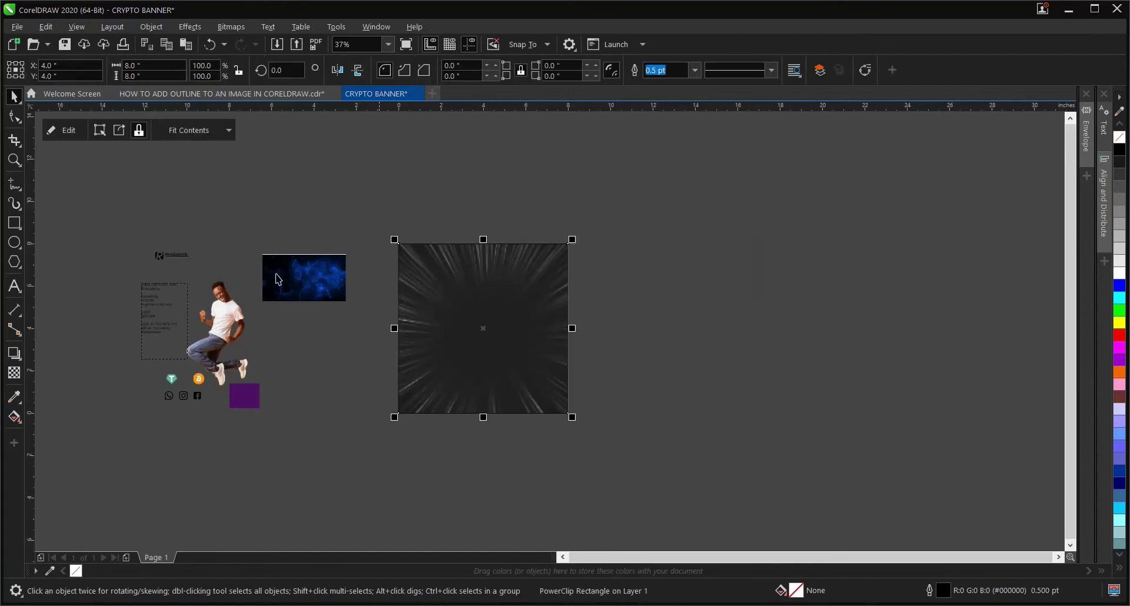
Edit the PowerClip contents and shrink the starburst from its top-right corner to cover the frame.
{"action": "left_click", "coordinate": [63, 130]}
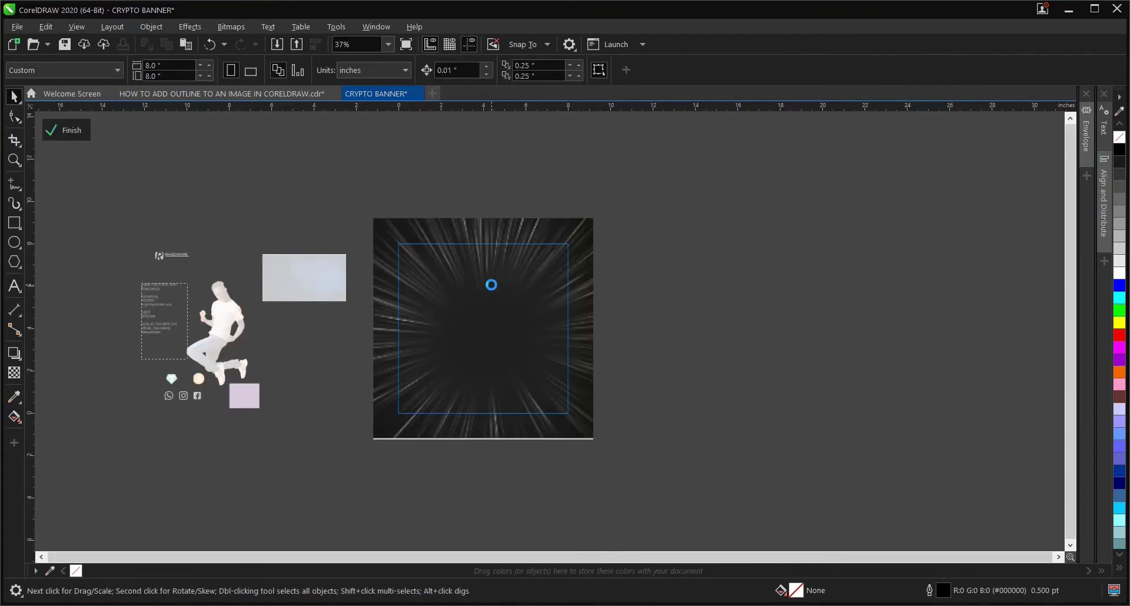
{"action": "left_click", "coordinate": [559, 239]}
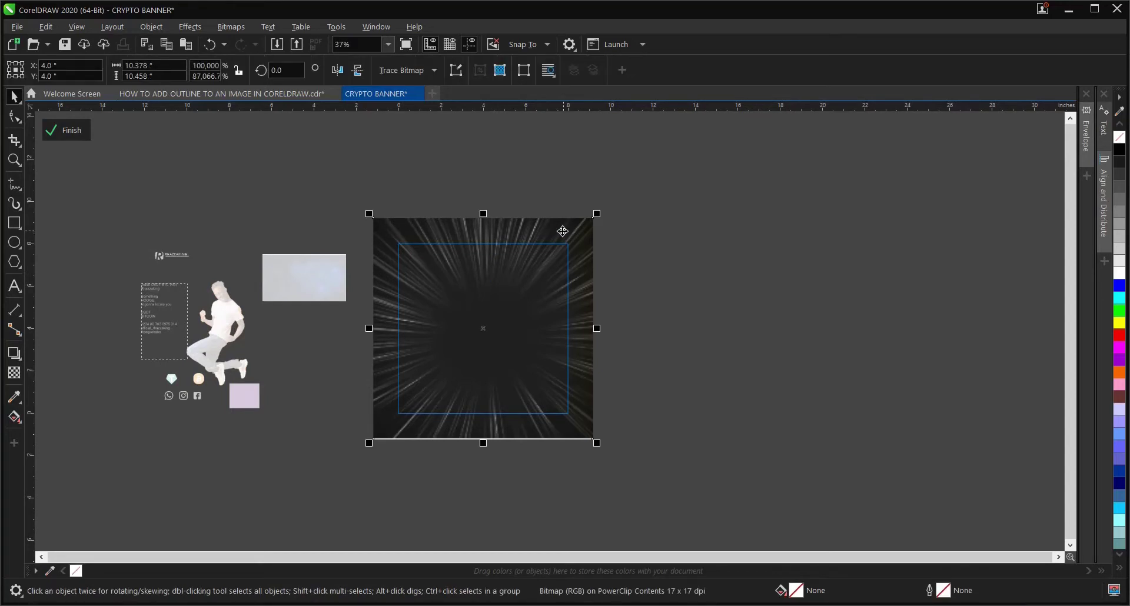
{"action": "scroll", "coordinate": [594, 218], "scroll_direction": "up", "scroll_amount": 2}
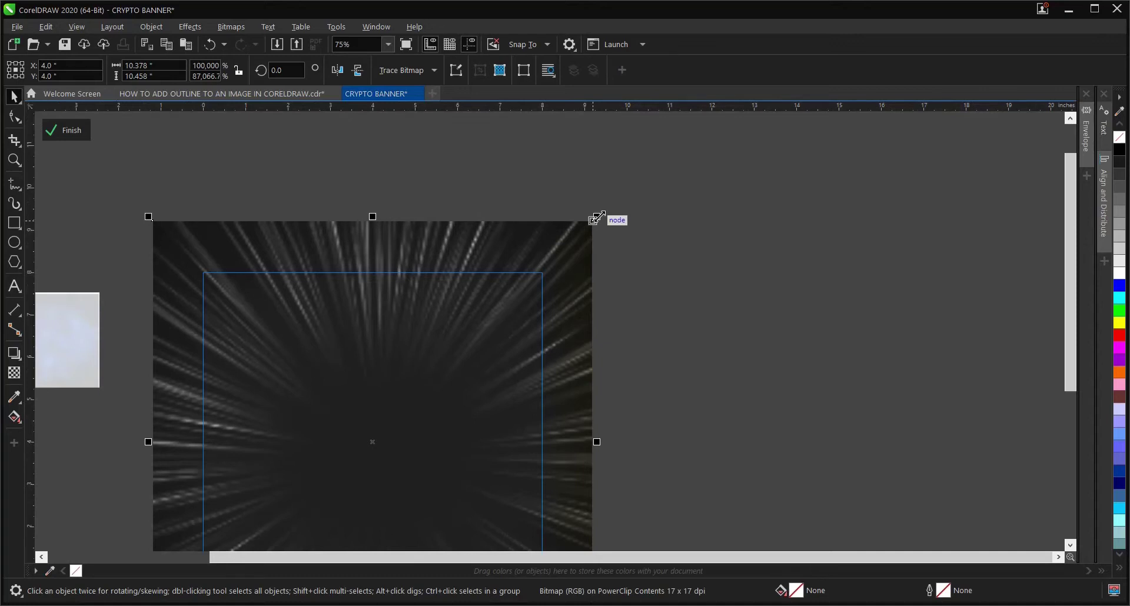
{"action": "left_click_drag", "start_coordinate": [596, 217], "coordinate": [584, 241]}
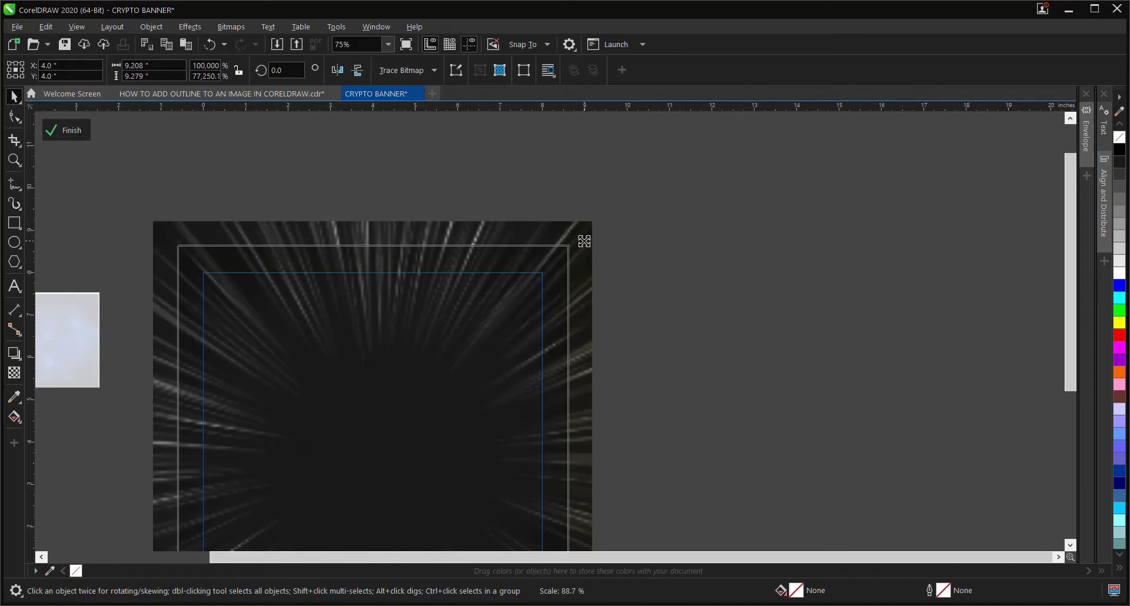
{"action": "left_click_drag", "start_coordinate": [584, 241], "coordinate": [580, 247]}
{"action": "scroll", "coordinate": [580, 248], "scroll_direction": "down", "scroll_amount": 1}
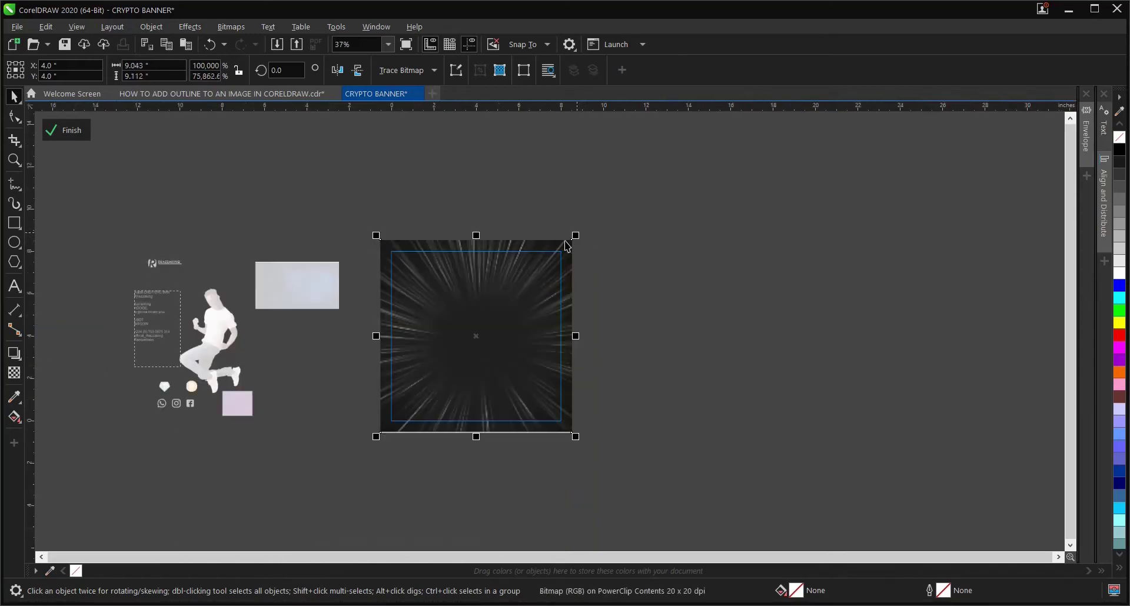
{"action": "scroll", "coordinate": [478, 334], "scroll_direction": "up", "scroll_amount": 1}
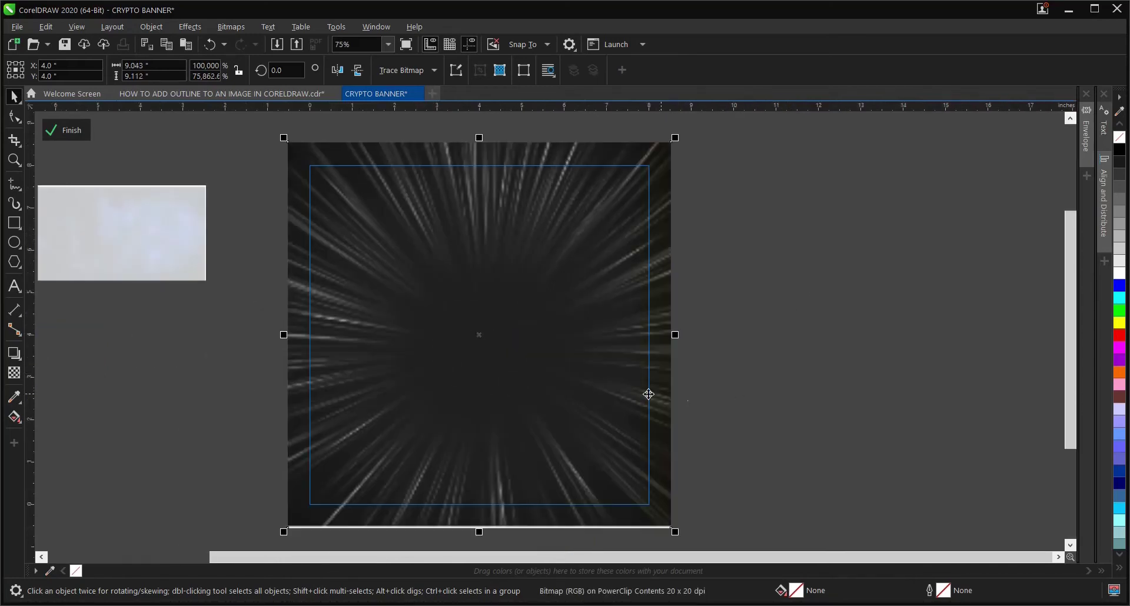
{"action": "scroll", "coordinate": [577, 466], "scroll_direction": "down", "scroll_amount": 1}
{"action": "scroll", "coordinate": [620, 416], "scroll_direction": "down", "scroll_amount": 1}
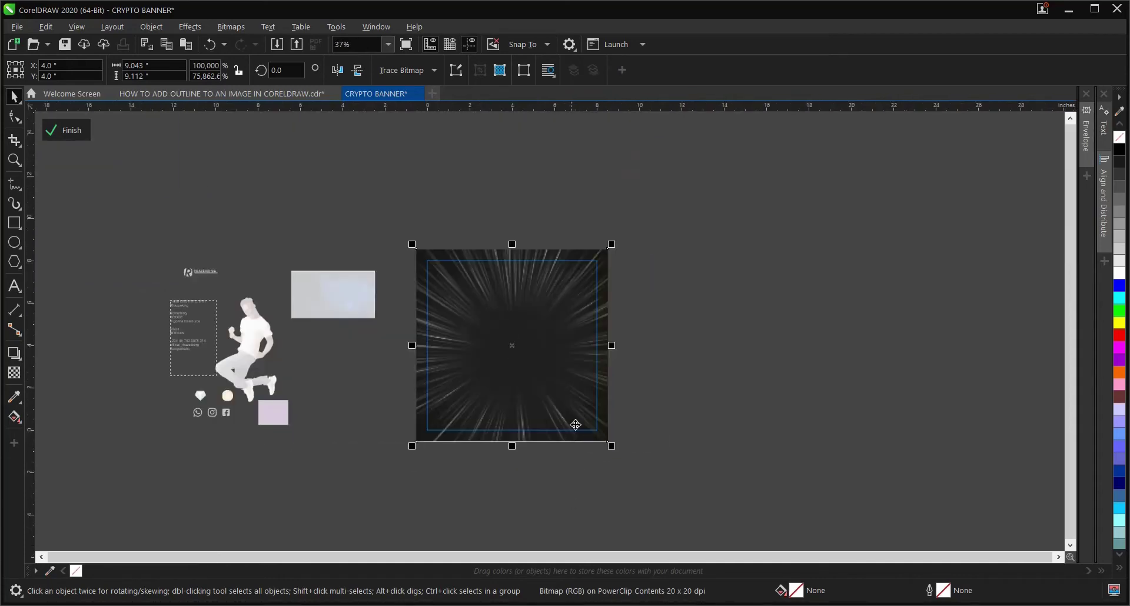
{"action": "scroll", "coordinate": [600, 351], "scroll_direction": "up", "scroll_amount": 1}
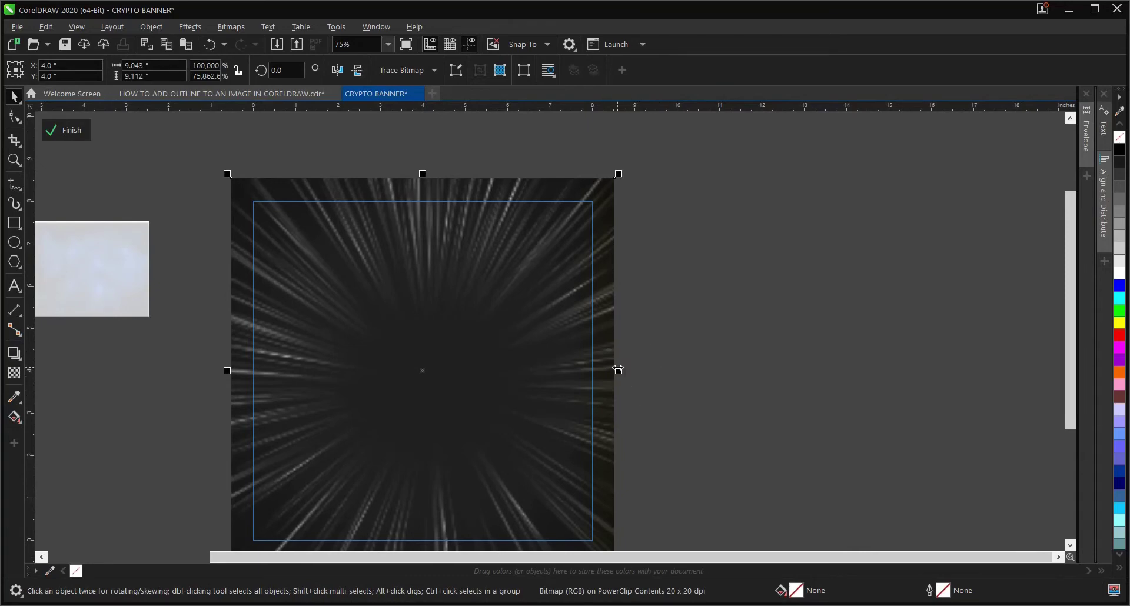
Fine-tune the starburst's scale to about 9.04 × 9.11 inches, undoing a side stretch.
{"action": "left_click_drag", "start_coordinate": [618, 370], "coordinate": [532, 370]}
{"action": "key", "text": "ctrl+z"}
{"action": "mouse_move", "coordinate": [618, 172]}
{"action": "left_mouse_down"}
{"action": "mouse_move", "coordinate": [606, 184]}
{"action": "mouse_move", "coordinate": [641, 161]}
{"action": "mouse_move", "coordinate": [639, 171]}
{"action": "left_mouse_up"}
{"action": "left_click", "coordinate": [659, 237]}
{"action": "scroll", "coordinate": [660, 237], "scroll_direction": "down", "scroll_amount": 2}
{"action": "scroll", "coordinate": [485, 298], "scroll_direction": "up", "scroll_amount": 2}
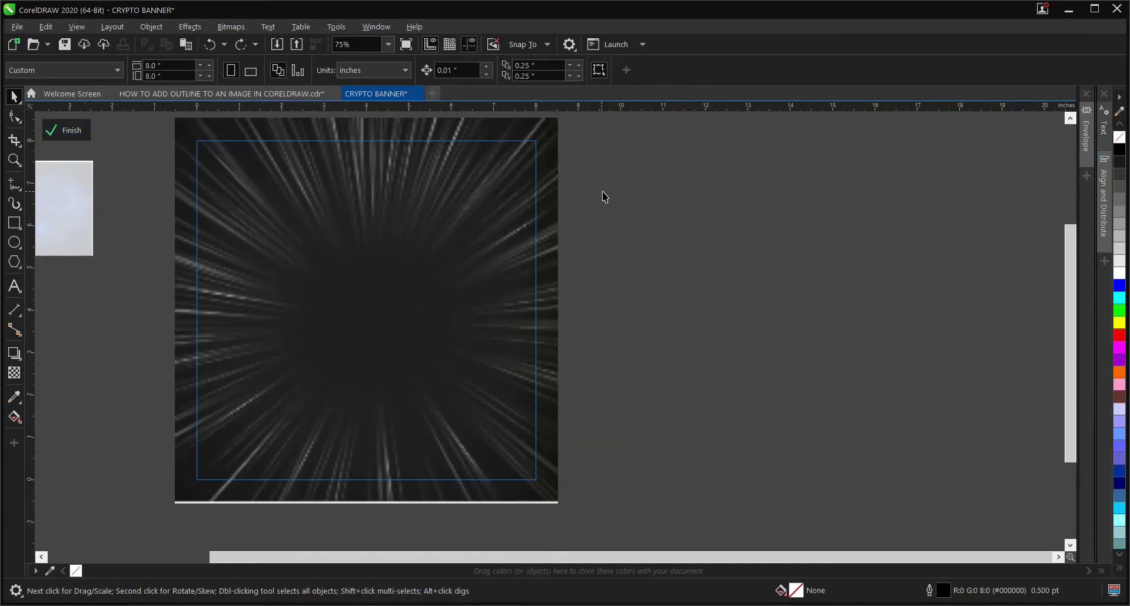
Finish editing the PowerClip and enlarge the blue network image.
{"action": "left_click", "coordinate": [681, 228], "text": "ctrl"}
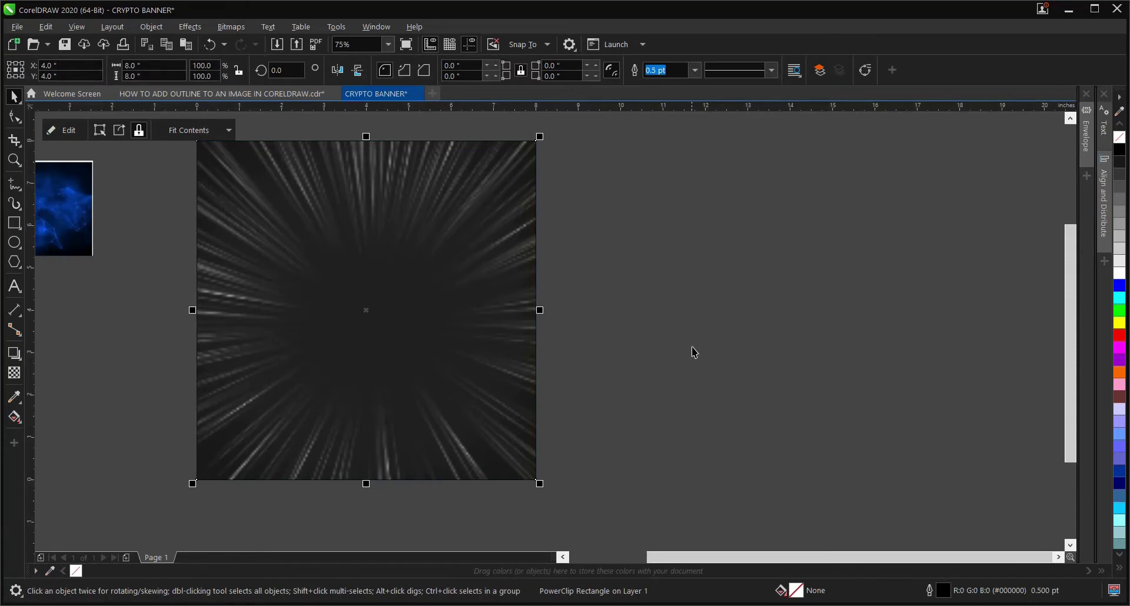
{"action": "scroll", "coordinate": [409, 327], "scroll_direction": "up", "scroll_amount": 2}
{"action": "scroll", "coordinate": [368, 293], "scroll_direction": "down", "scroll_amount": 2}
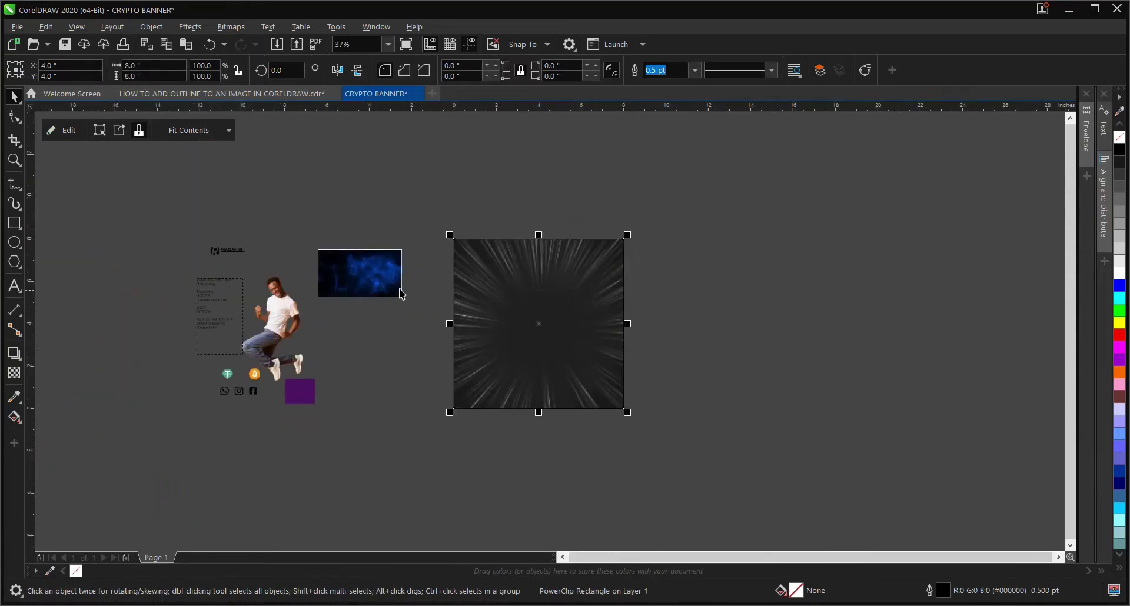
{"action": "left_click", "coordinate": [388, 281]}
{"action": "scroll", "coordinate": [393, 272], "scroll_direction": "up", "scroll_amount": 2}
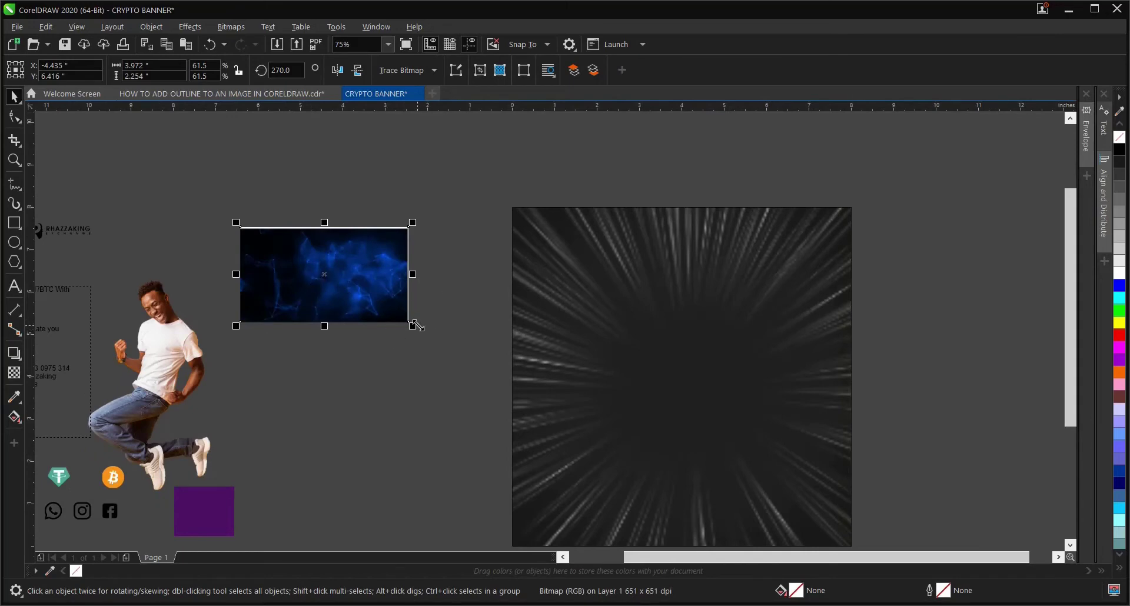
{"action": "left_click_drag", "start_coordinate": [415, 326], "coordinate": [501, 375]}
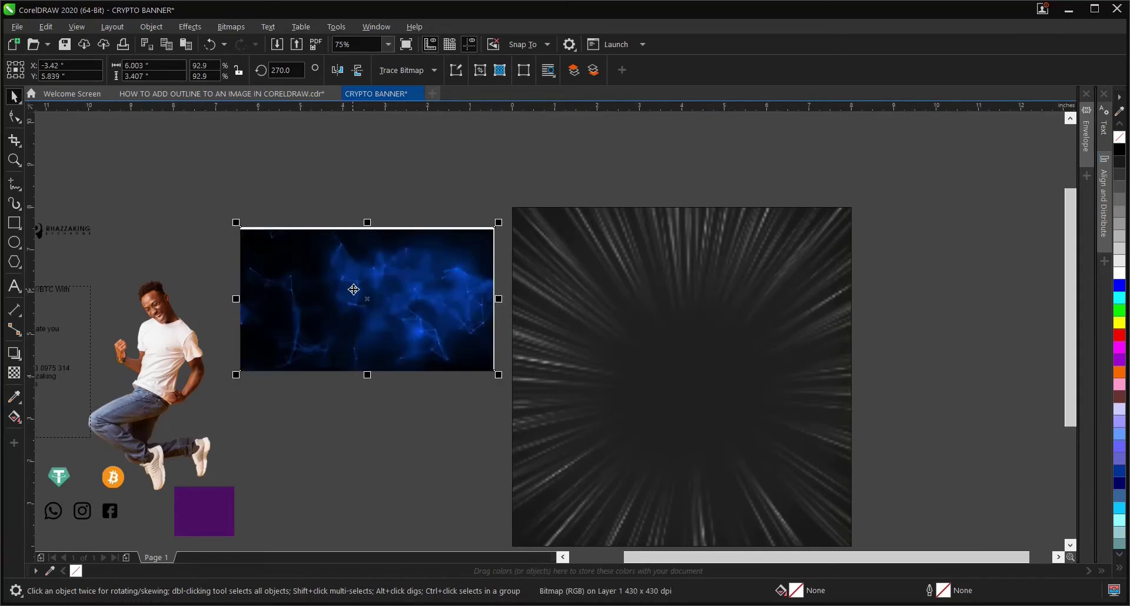
Add the blue network image into the background PowerClip frame and reopen its contents.
{"action": "left_click_drag", "start_coordinate": [353, 290], "coordinate": [590, 277]}
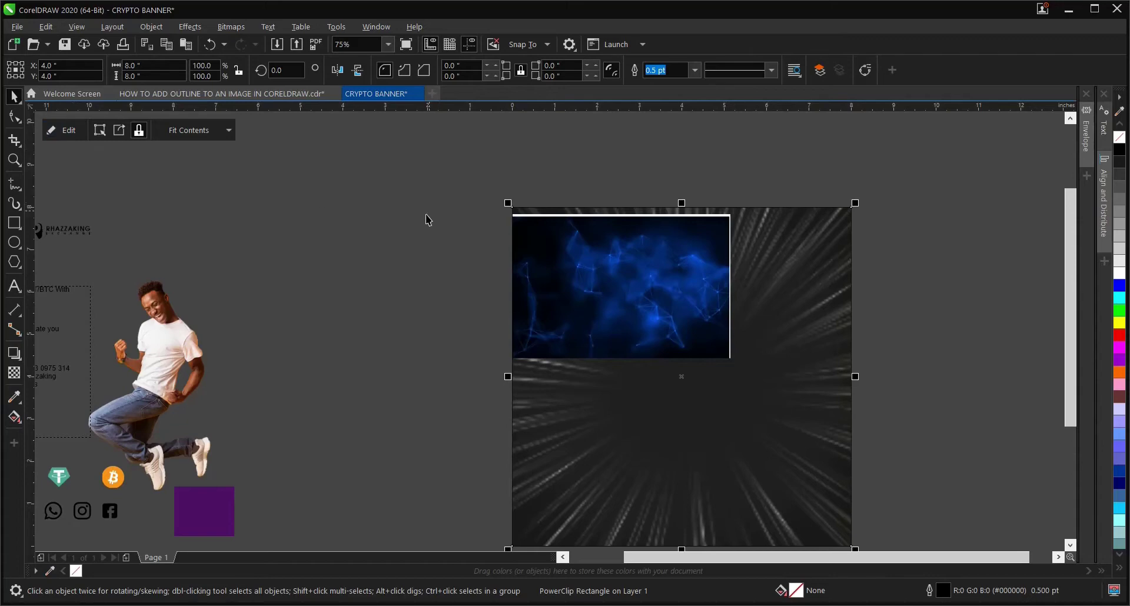
{"action": "key", "text": "Escape"}
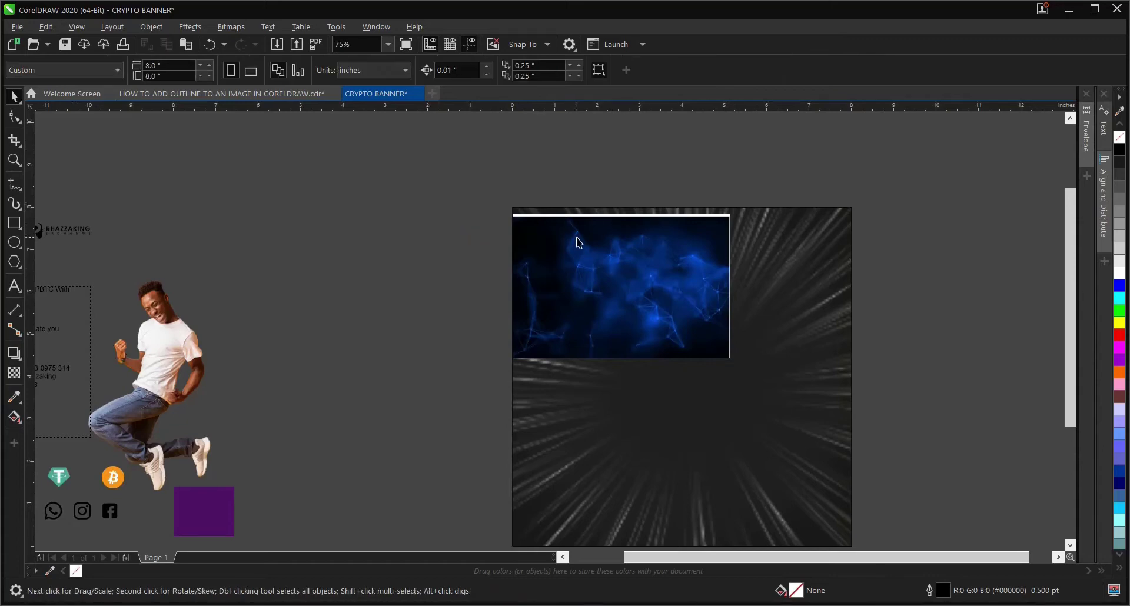
{"action": "key", "text": "ctrl+z"}
{"action": "scroll", "coordinate": [395, 285], "scroll_direction": "down", "scroll_amount": 2}
{"action": "scroll", "coordinate": [396, 284], "scroll_direction": "up", "scroll_amount": 2}
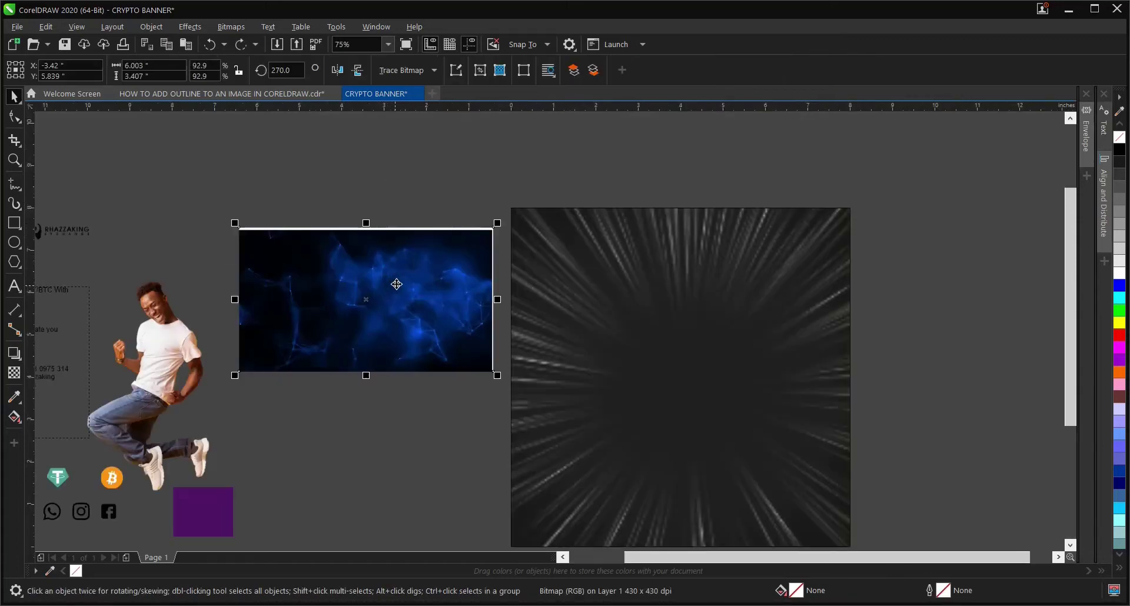
{"action": "left_click_drag", "start_coordinate": [401, 278], "coordinate": [512, 281]}
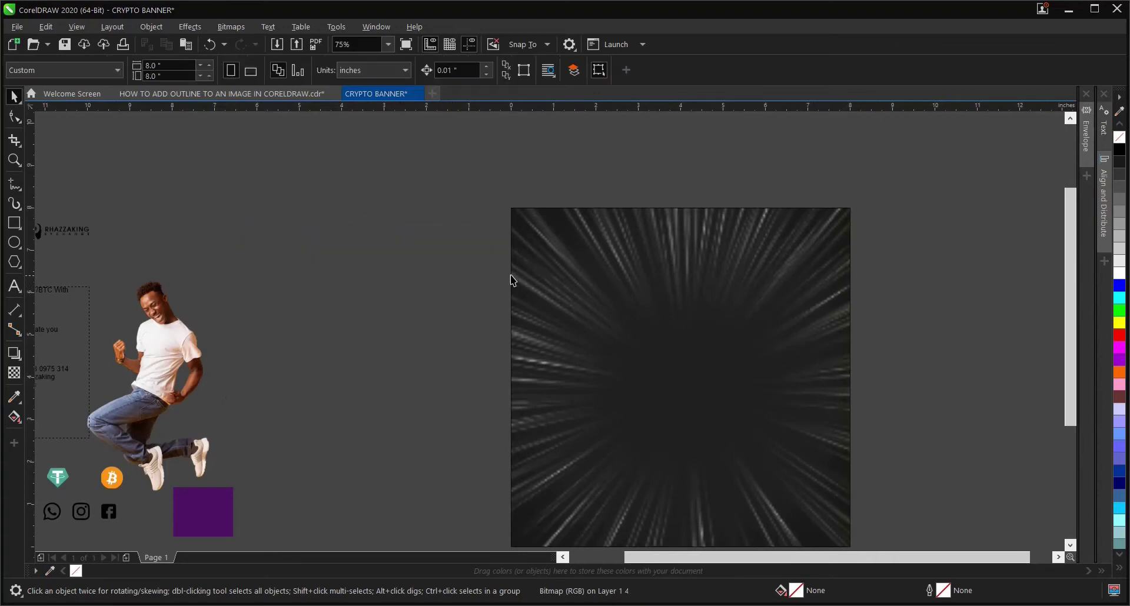
{"action": "left_click", "coordinate": [74, 132]}
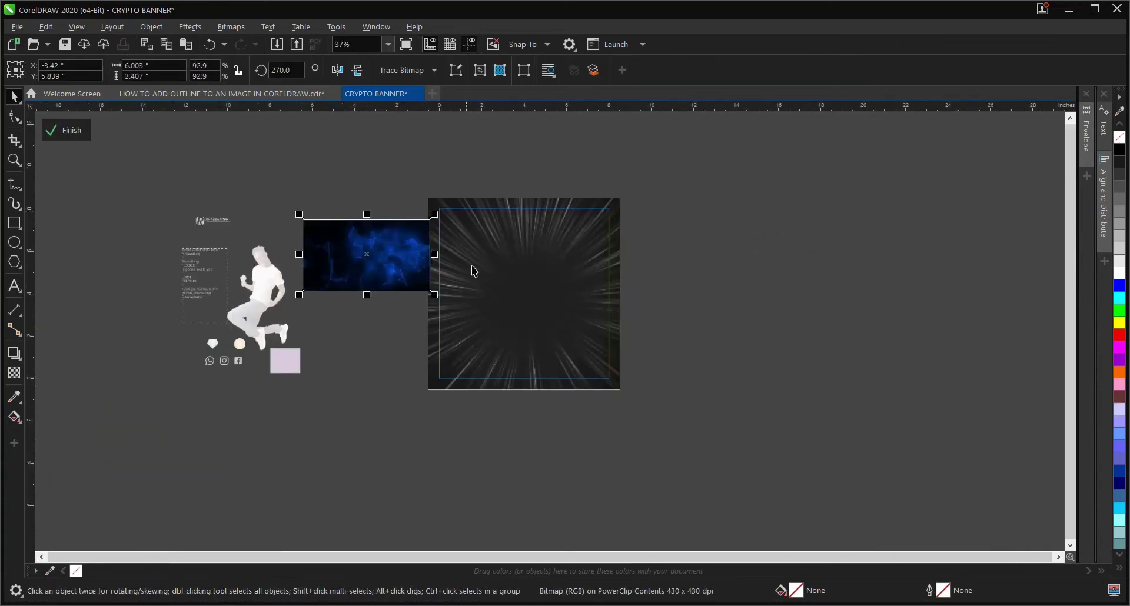
{"action": "left_click", "coordinate": [497, 263]}
{"action": "scroll", "coordinate": [527, 265], "scroll_direction": "up", "scroll_amount": 2}
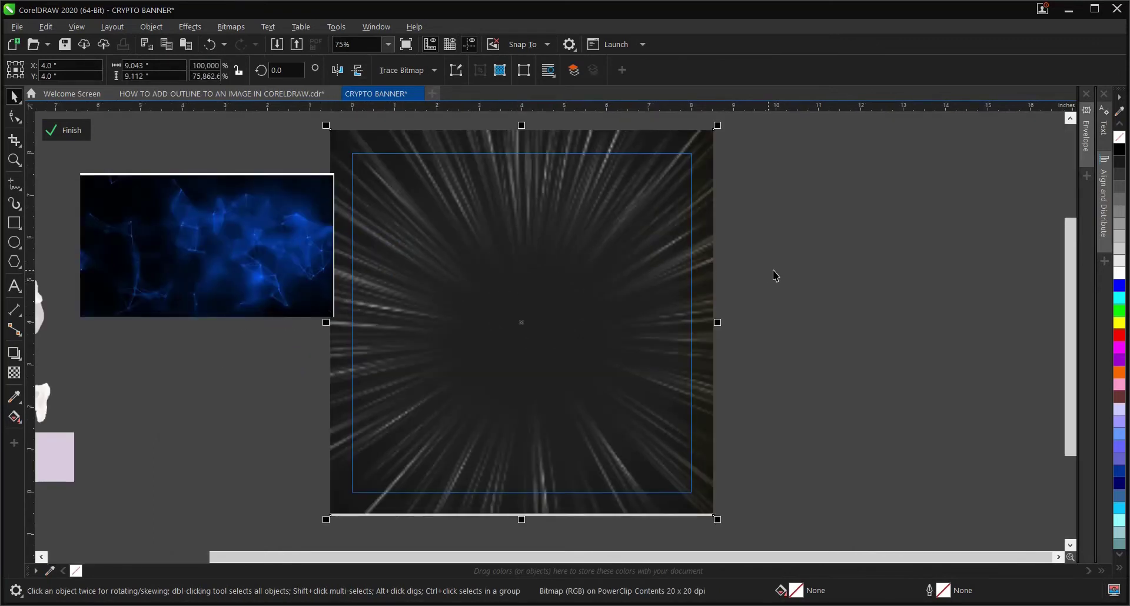
Give the starburst a uniform transparency of 85, then deselect it.
{"action": "left_click", "coordinate": [14, 374]}
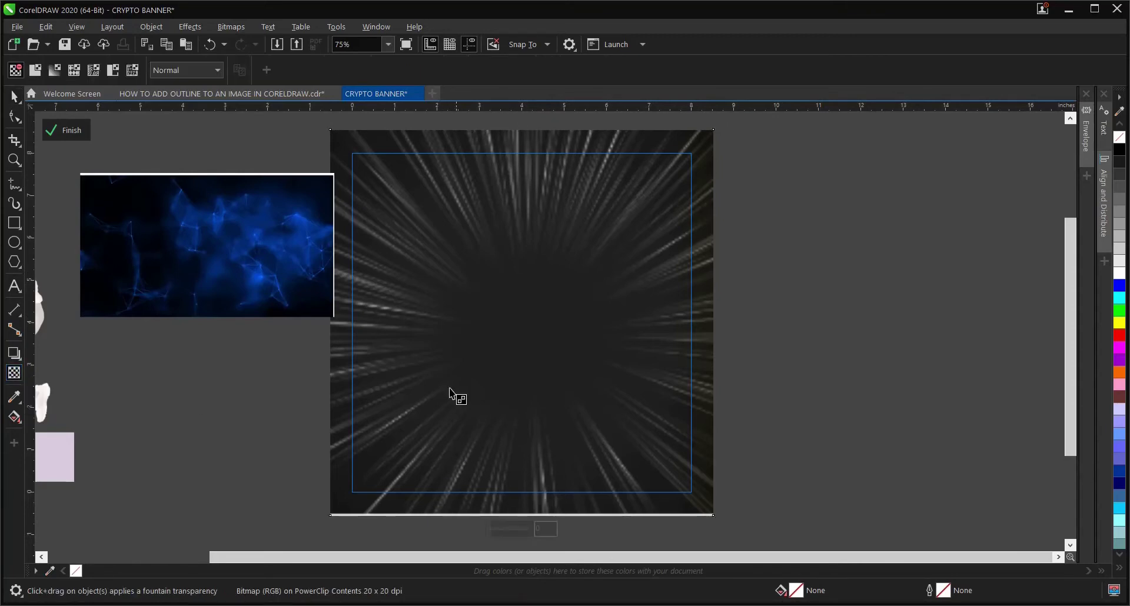
{"action": "scroll", "coordinate": [530, 247], "scroll_direction": "down", "scroll_amount": 2}
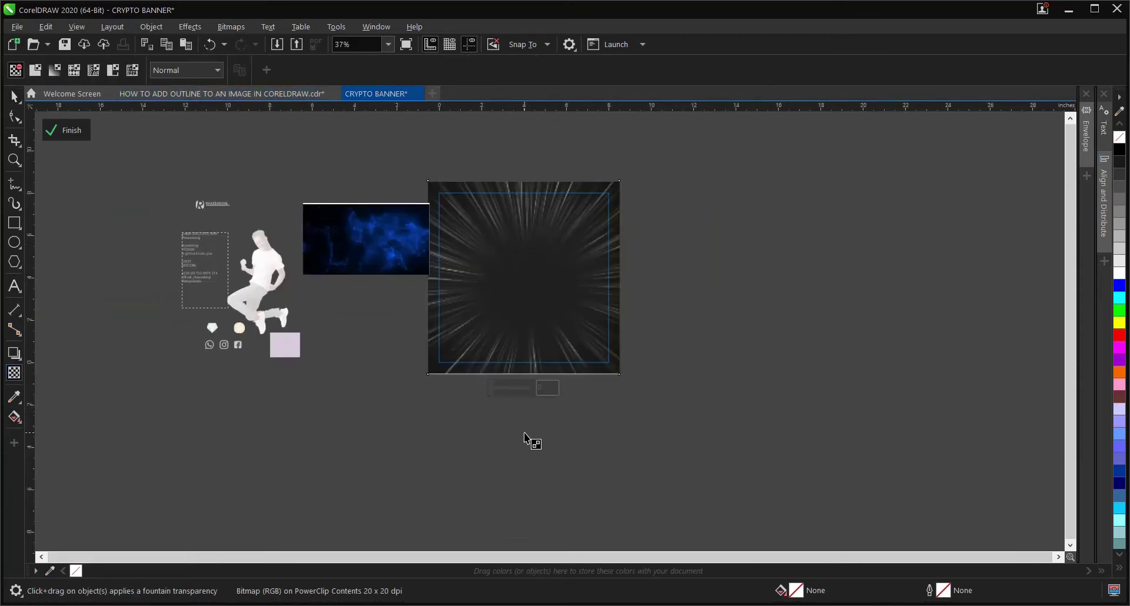
{"action": "scroll", "coordinate": [527, 441], "scroll_direction": "up", "scroll_amount": 2}
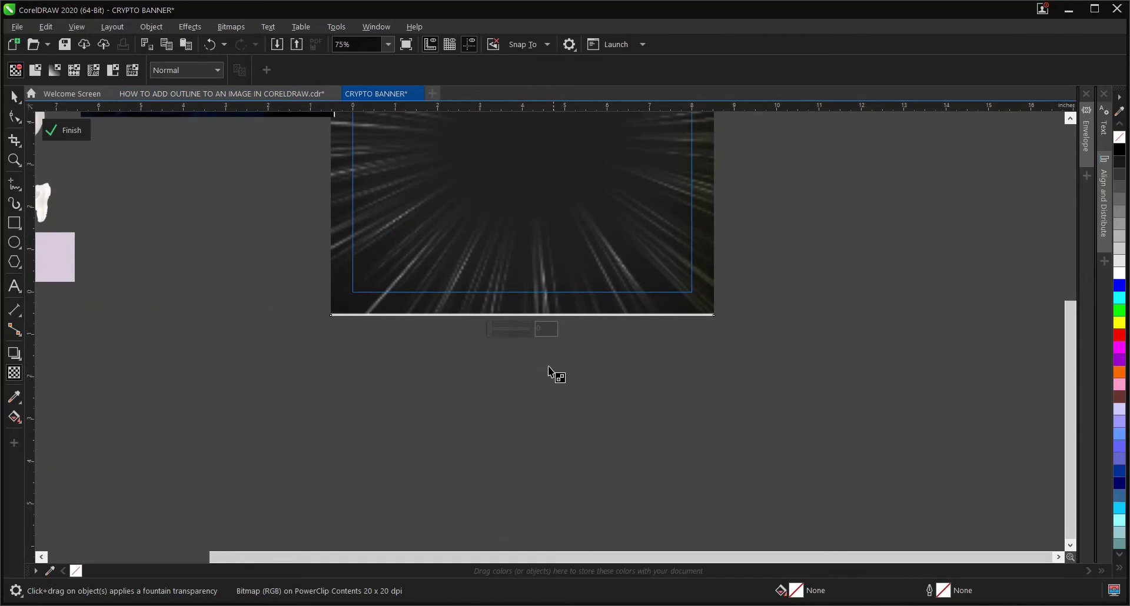
{"action": "left_click", "coordinate": [521, 330]}
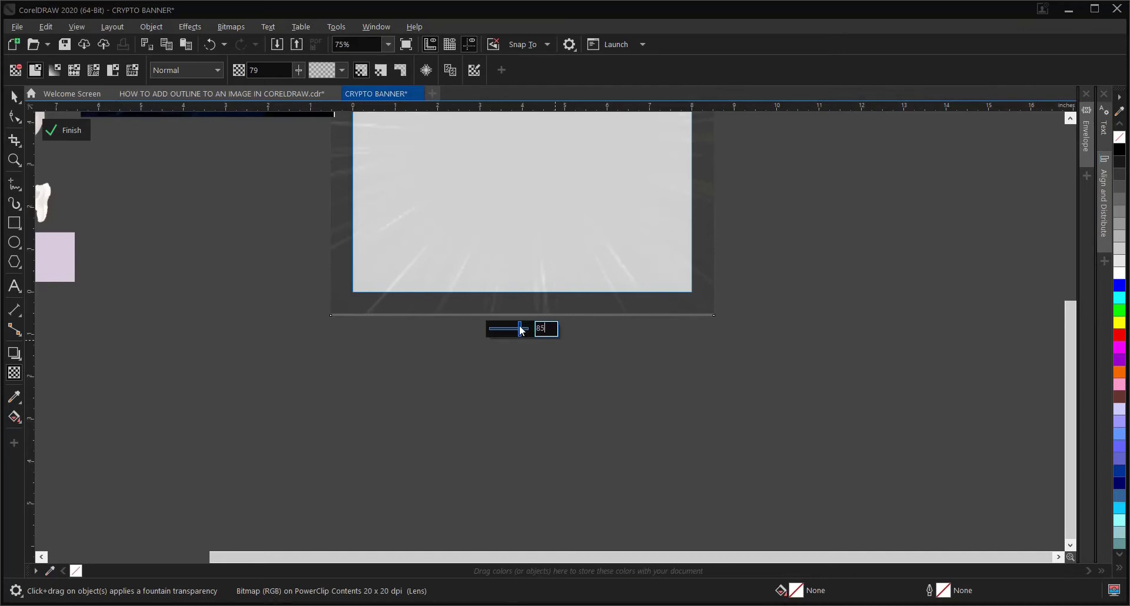
{"action": "key", "text": "Return"}
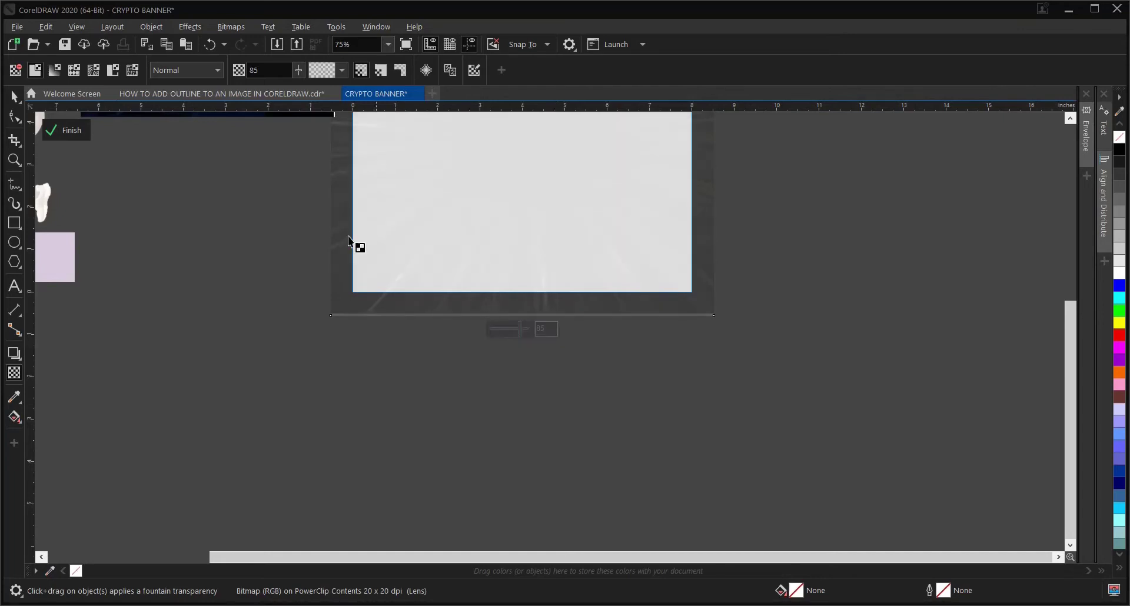
{"action": "left_click", "coordinate": [15, 97]}
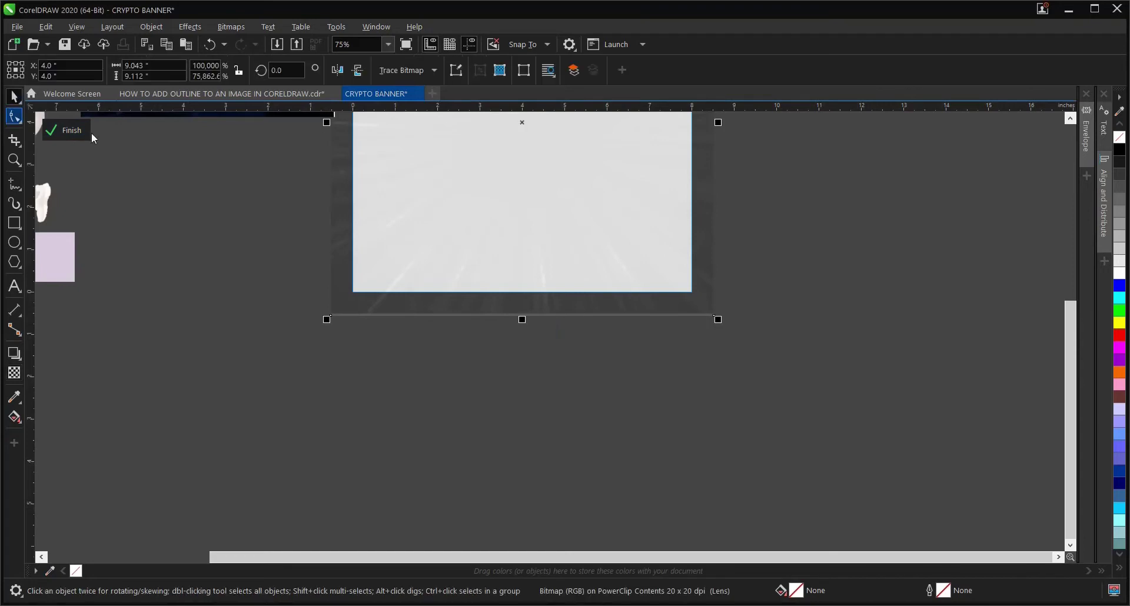
{"action": "left_click", "coordinate": [507, 417]}
{"action": "scroll", "coordinate": [507, 417], "scroll_direction": "down", "scroll_amount": 2}
{"action": "scroll", "coordinate": [363, 271], "scroll_direction": "up", "scroll_amount": 2}
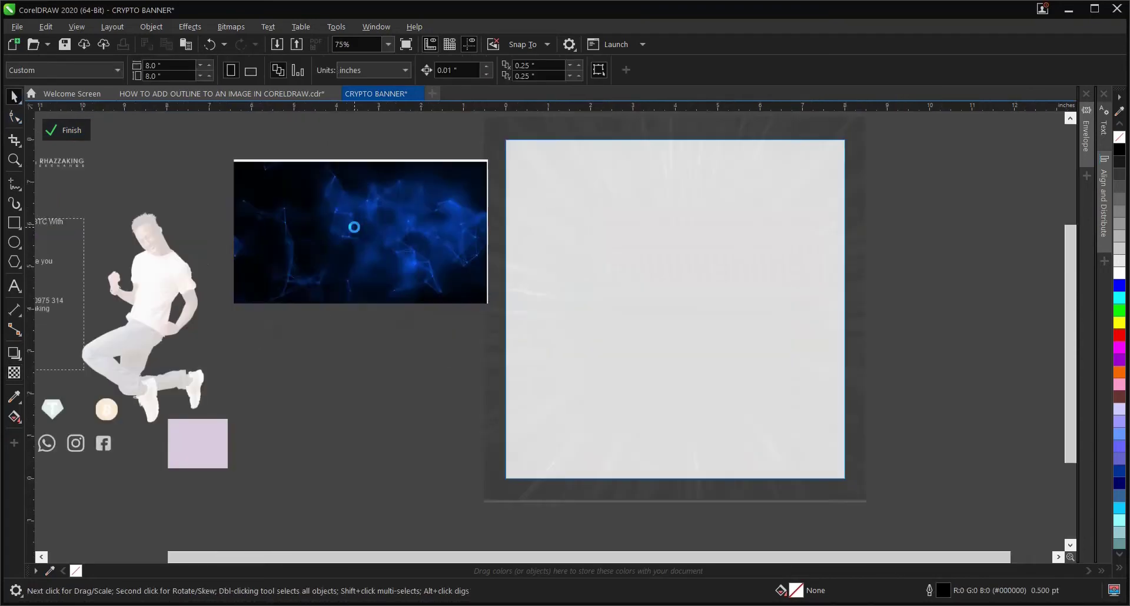
Scale the blue network image up, shift it up-right, then trim it to about 249%.
{"action": "left_click", "coordinate": [366, 240]}
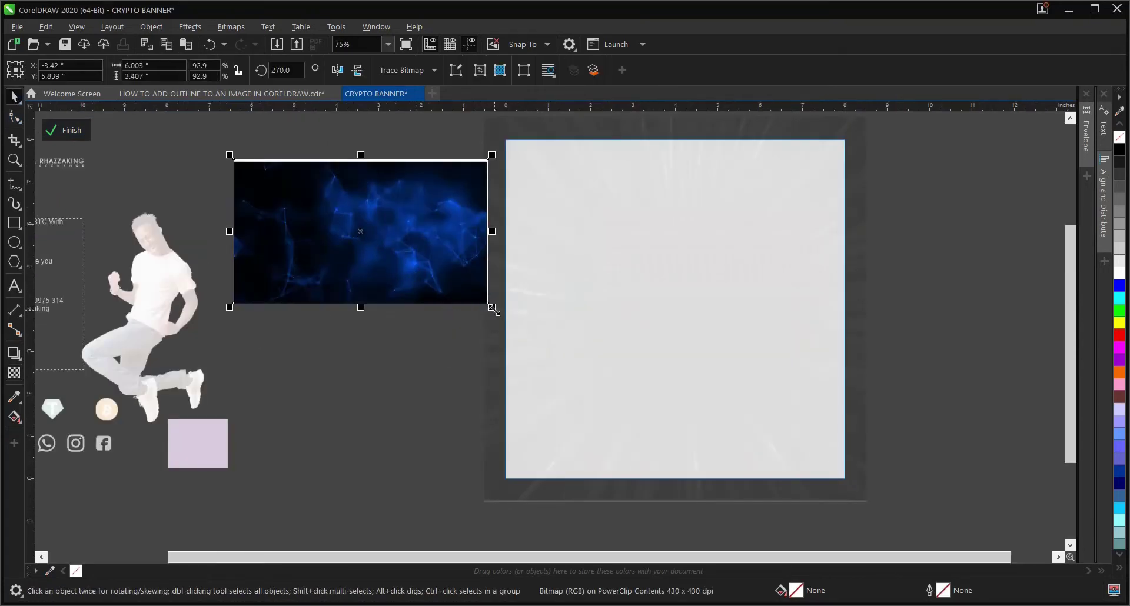
{"action": "scroll", "coordinate": [493, 311], "scroll_direction": "down", "scroll_amount": 2}
{"action": "left_click_drag", "start_coordinate": [494, 310], "coordinate": [736, 465]}
{"action": "left_click_drag", "start_coordinate": [544, 326], "coordinate": [598, 236]}
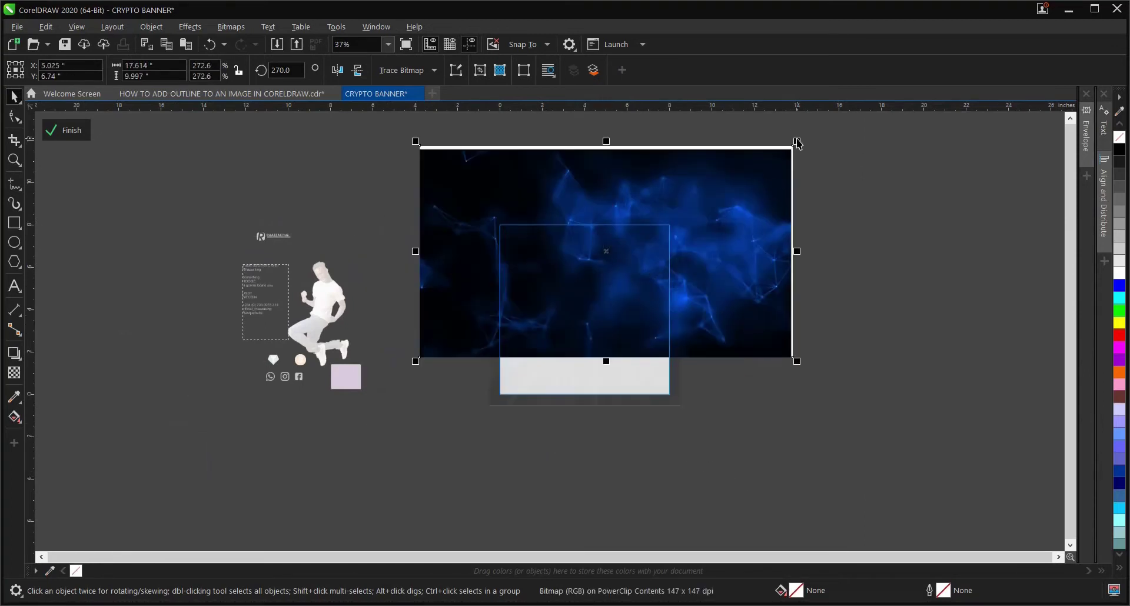
{"action": "left_click_drag", "start_coordinate": [797, 142], "coordinate": [781, 159]}
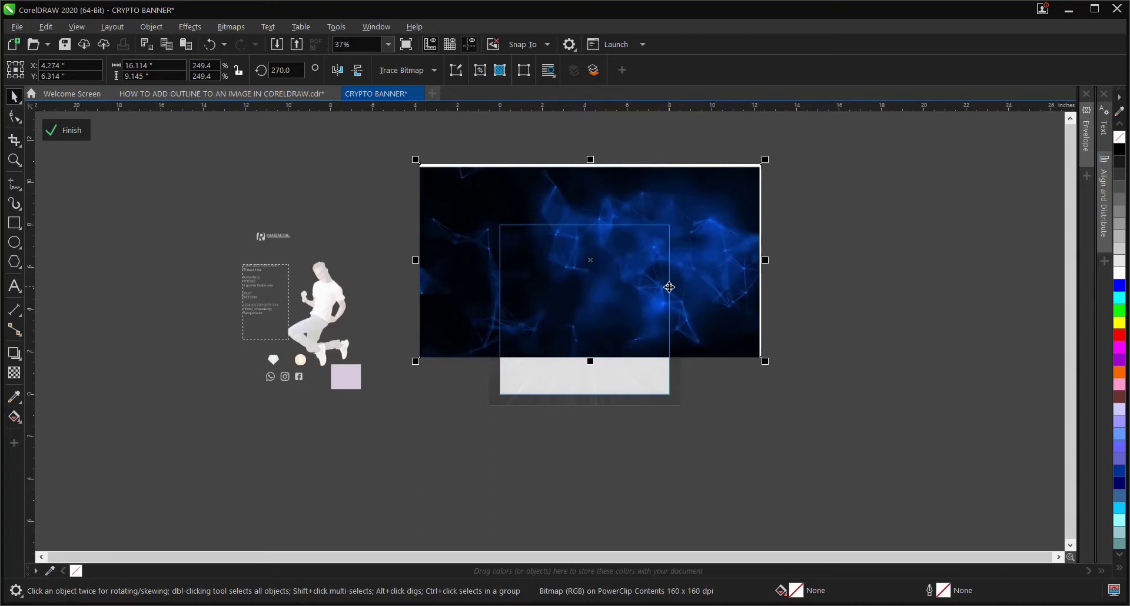
{"action": "scroll", "coordinate": [627, 293], "scroll_direction": "up", "scroll_amount": 3}
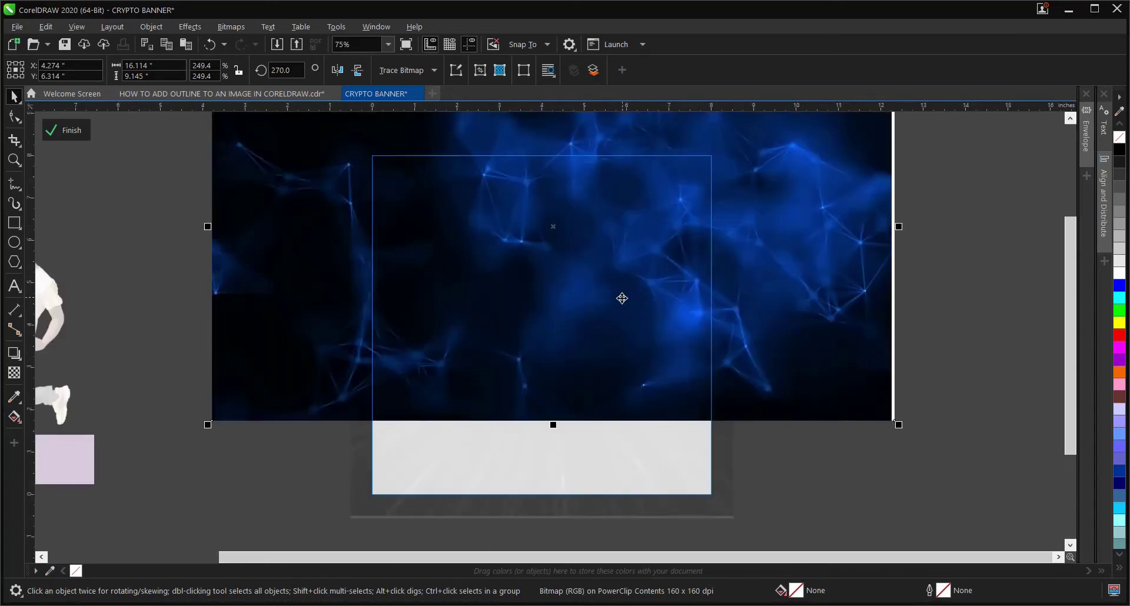
Fade the blue network image with a diagonal fountain transparency angled about -14°, with its midpoint lowered.
{"action": "left_click", "coordinate": [13, 373]}
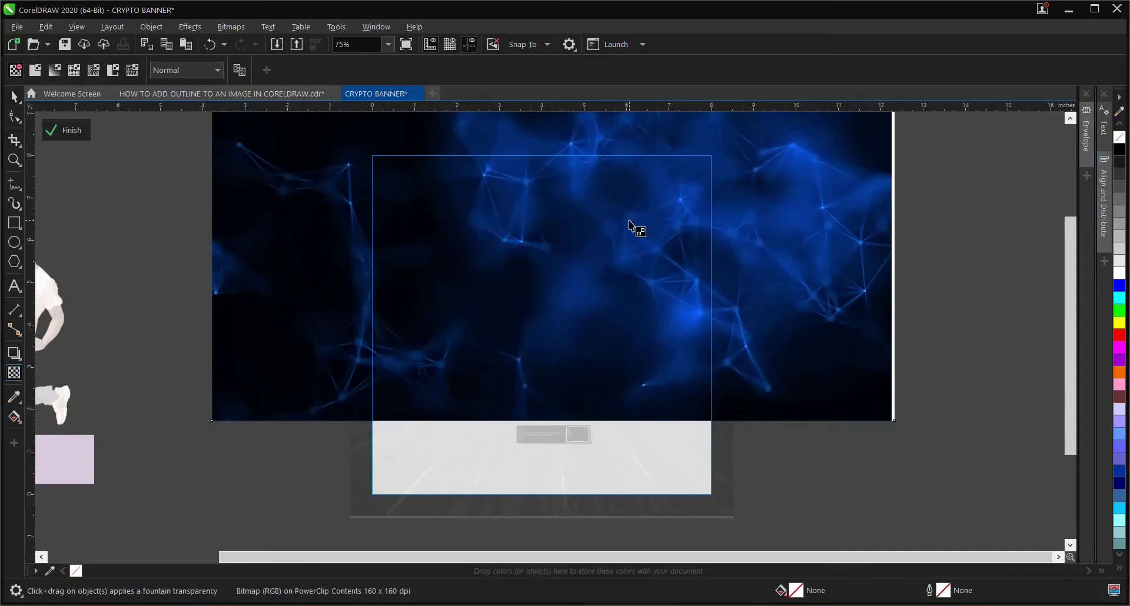
{"action": "left_click_drag", "start_coordinate": [630, 221], "coordinate": [453, 432]}
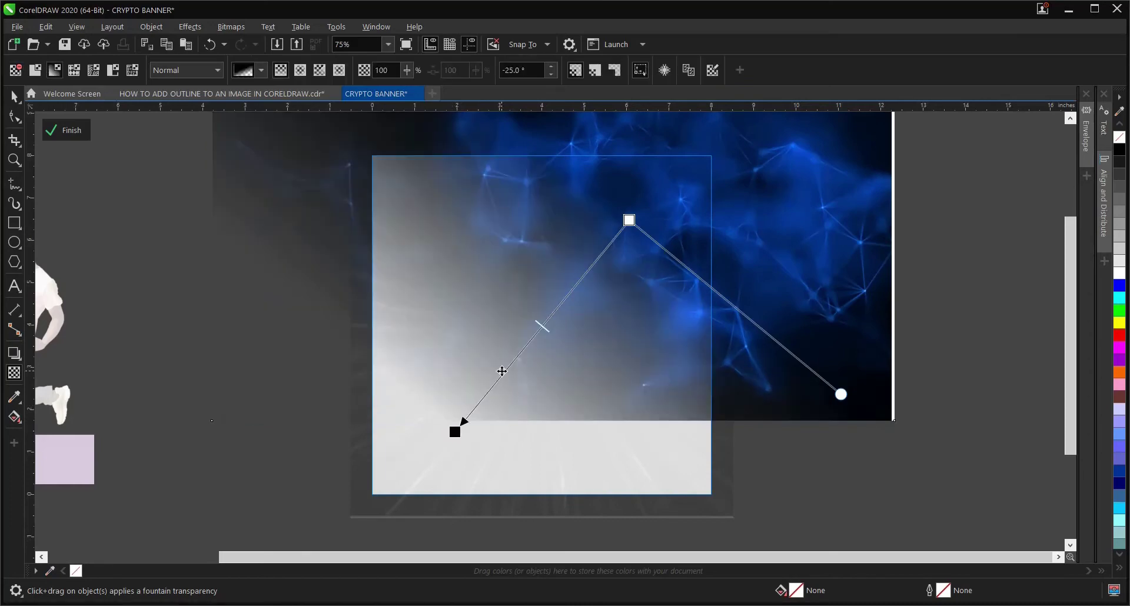
{"action": "left_click_drag", "start_coordinate": [502, 375], "coordinate": [563, 351]}
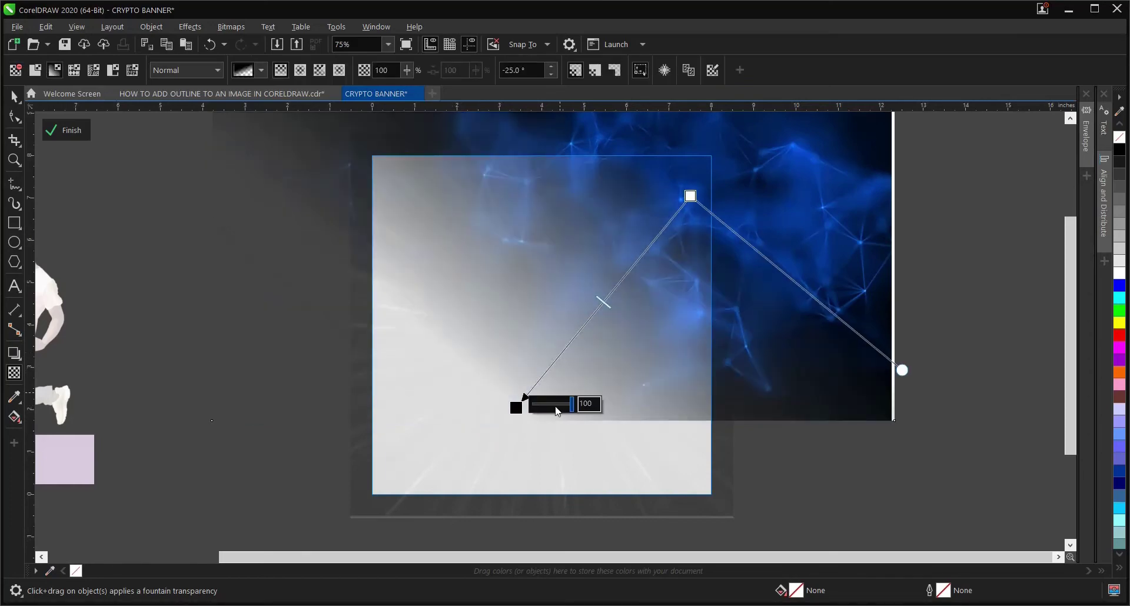
{"action": "left_click_drag", "start_coordinate": [514, 410], "coordinate": [560, 429]}
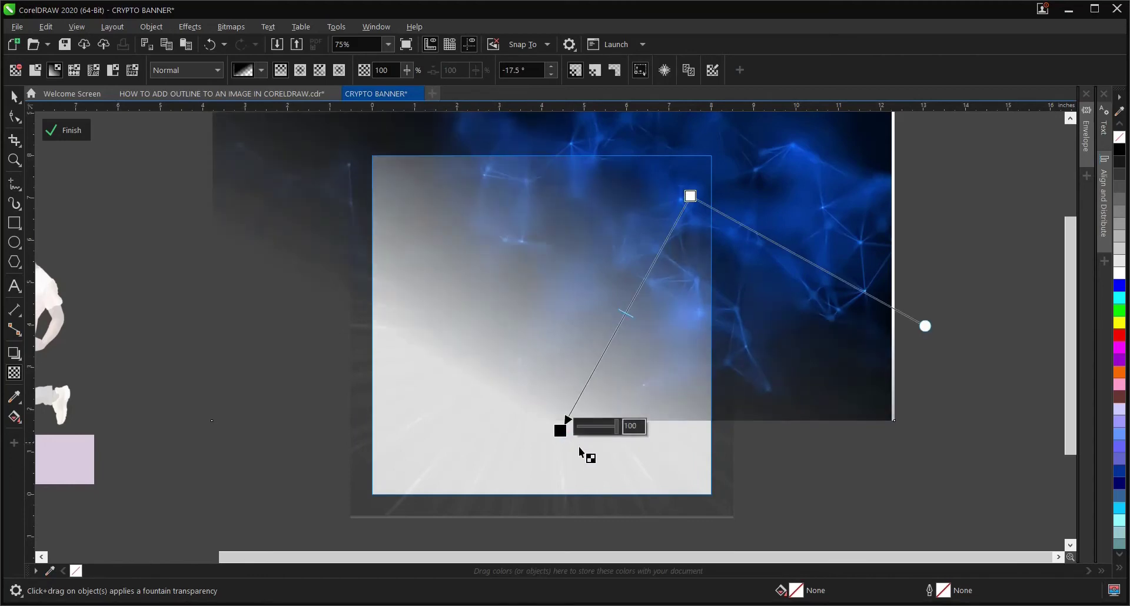
{"action": "scroll", "coordinate": [658, 424], "scroll_direction": "up", "scroll_amount": 2}
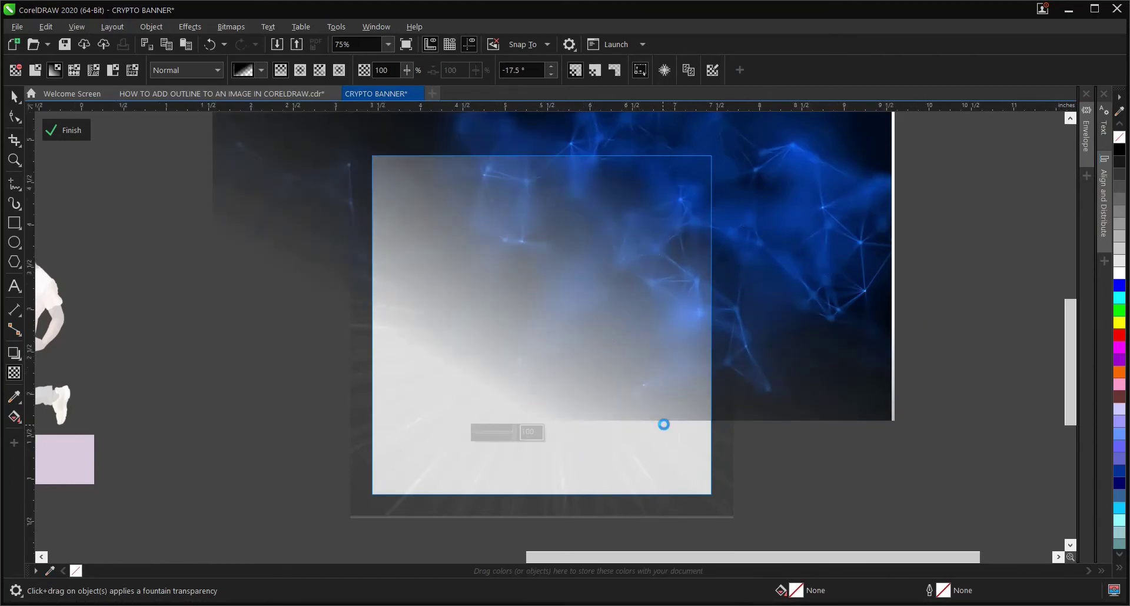
{"action": "left_click_drag", "start_coordinate": [491, 373], "coordinate": [546, 313]}
{"action": "scroll", "coordinate": [574, 384], "scroll_direction": "down", "scroll_amount": 2}
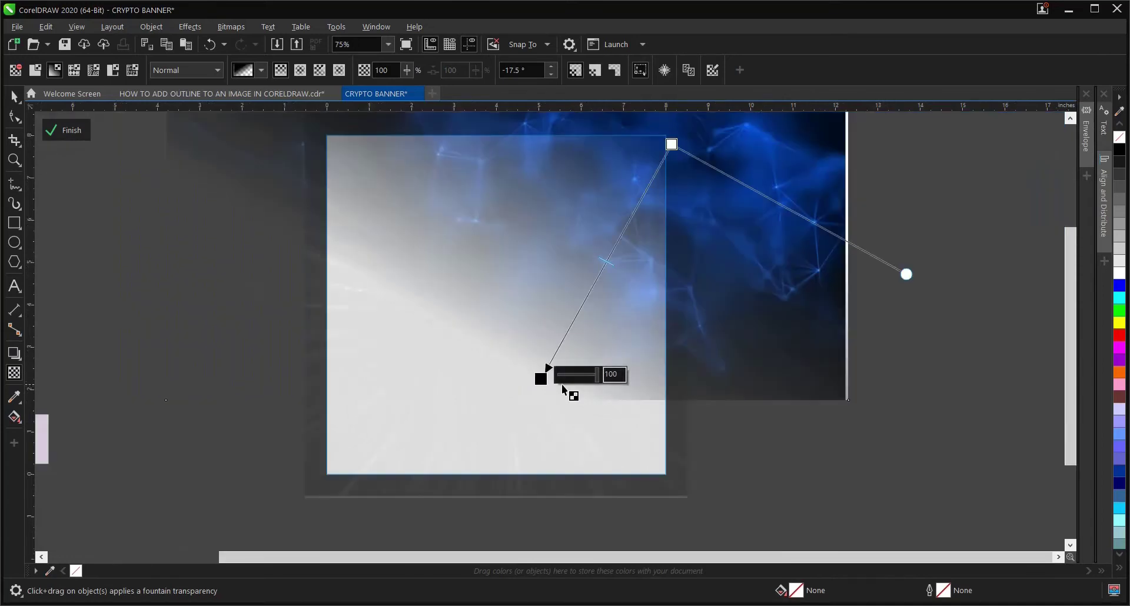
{"action": "left_click_drag", "start_coordinate": [540, 379], "coordinate": [570, 387]}
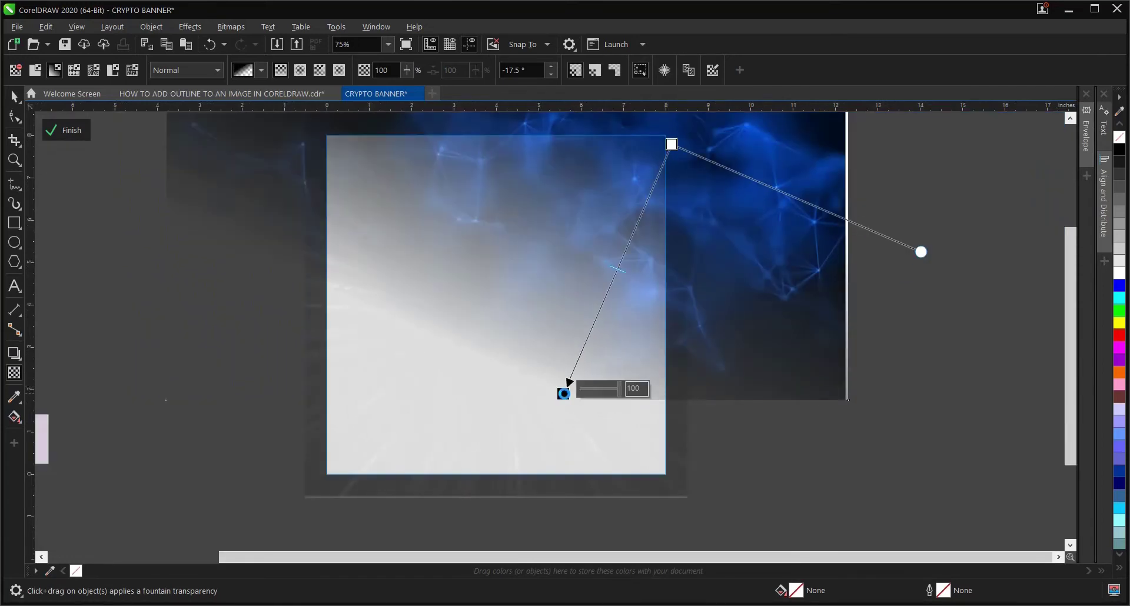
{"action": "left_click_drag", "start_coordinate": [584, 348], "coordinate": [601, 334]}
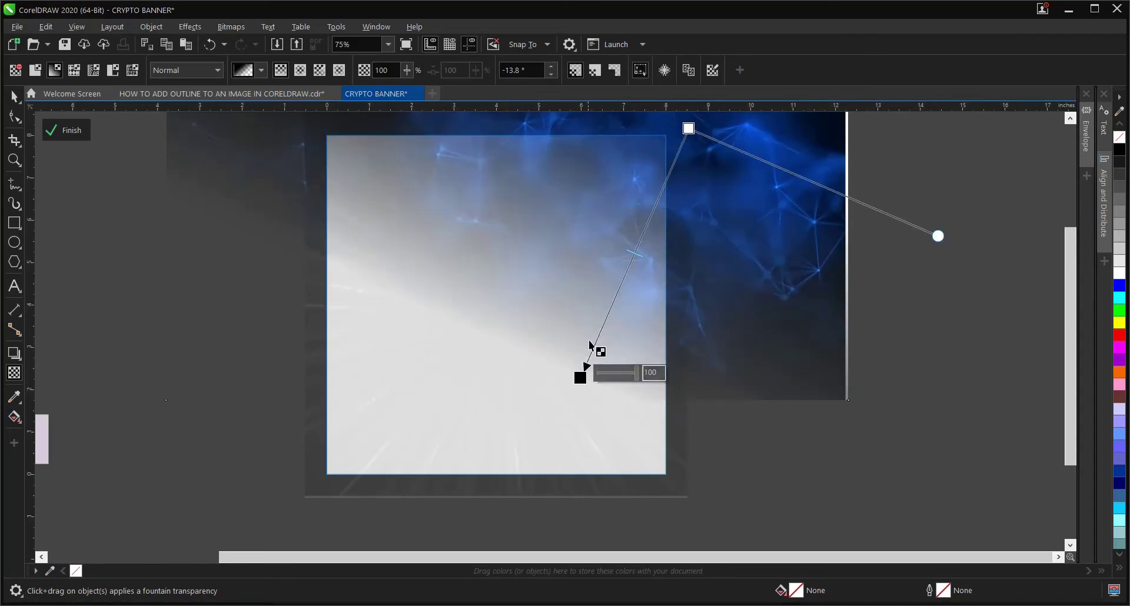
{"action": "left_click_drag", "start_coordinate": [626, 255], "coordinate": [632, 276]}
{"action": "scroll", "coordinate": [570, 435], "scroll_direction": "down", "scroll_amount": 2}
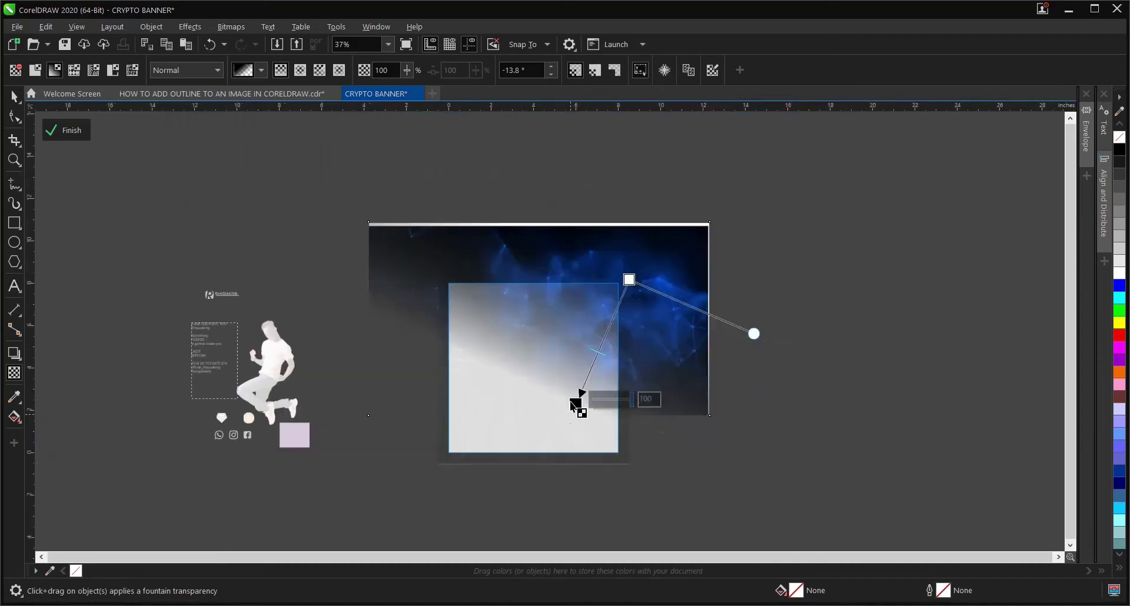
{"action": "scroll", "coordinate": [577, 360], "scroll_direction": "up", "scroll_amount": 2}
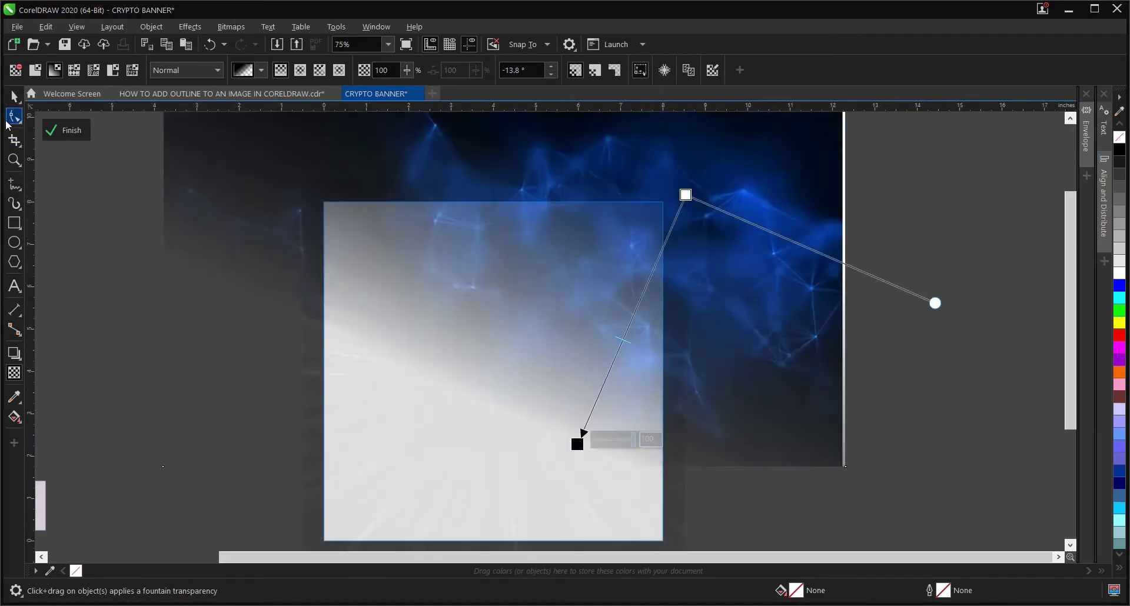
Finish editing the PowerClip contents and reselect the clipped page frame.
{"action": "left_click", "coordinate": [14, 96]}
{"action": "scroll", "coordinate": [480, 262], "scroll_direction": "down", "scroll_amount": 2}
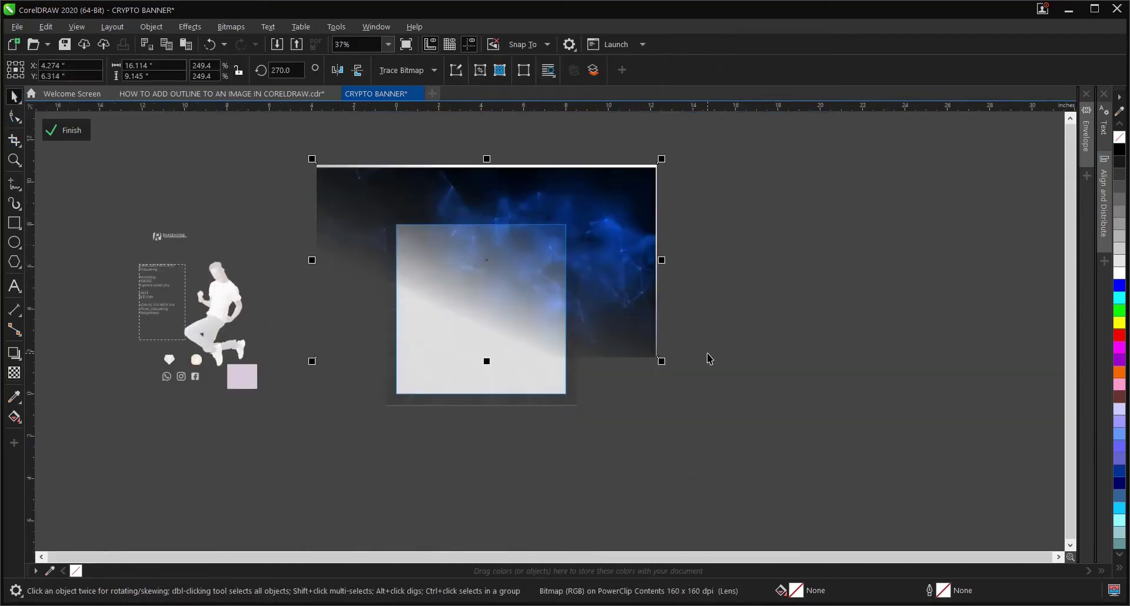
{"action": "scroll", "coordinate": [598, 351], "scroll_direction": "up", "scroll_amount": 2}
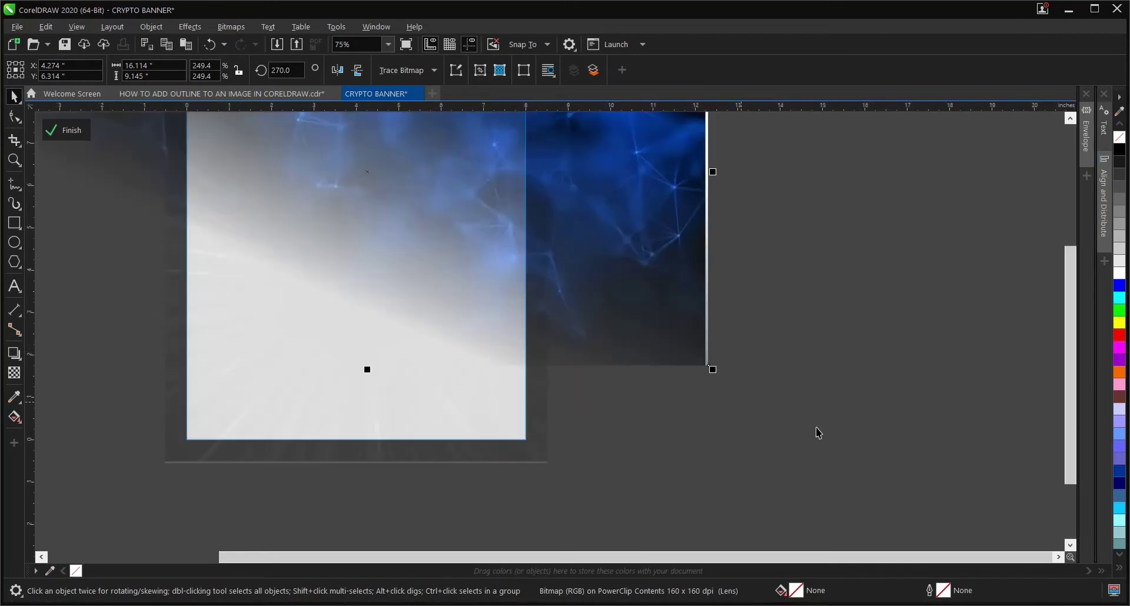
{"action": "left_click", "coordinate": [939, 432], "text": "ctrl"}
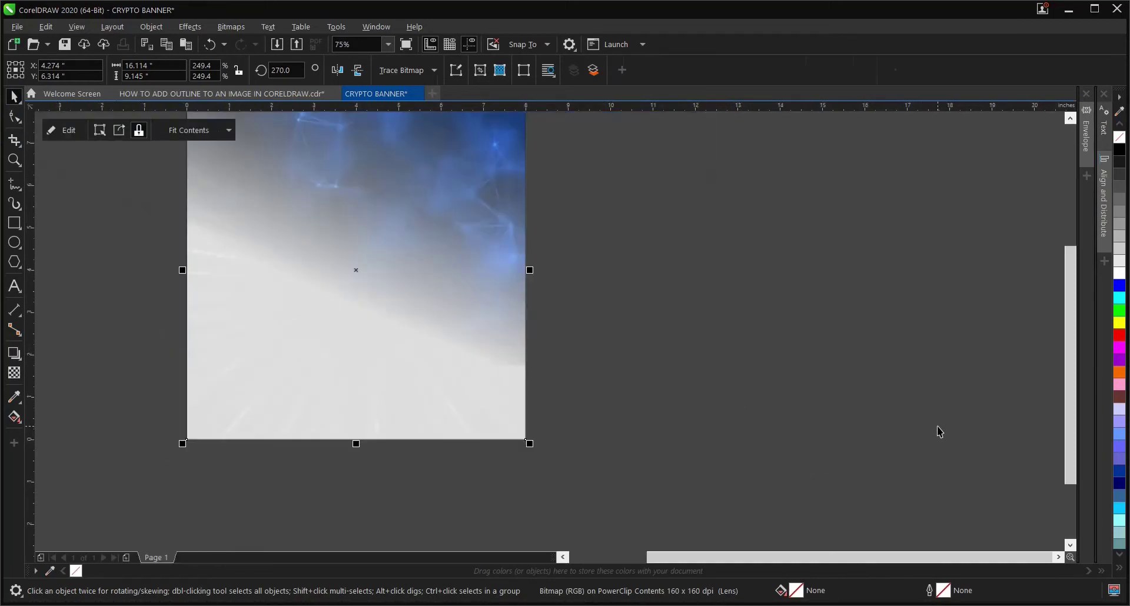
{"action": "left_click", "coordinate": [840, 430]}
{"action": "scroll", "coordinate": [653, 417], "scroll_direction": "down", "scroll_amount": 2}
{"action": "left_click", "coordinate": [653, 416]}
{"action": "scroll", "coordinate": [641, 410], "scroll_direction": "up", "scroll_amount": 2}
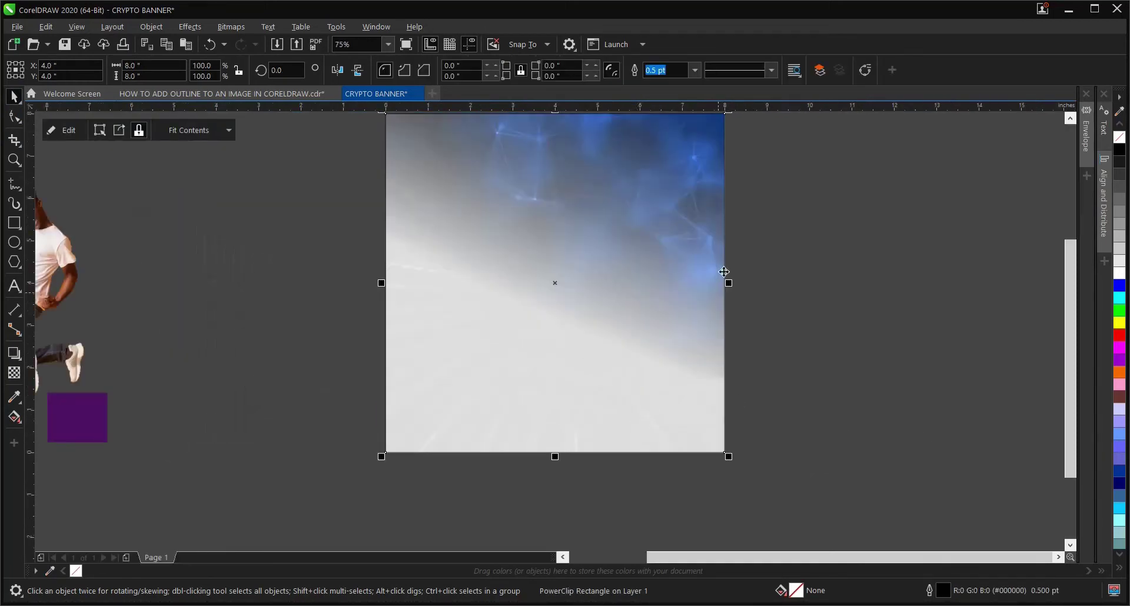
{"action": "scroll", "coordinate": [591, 348], "scroll_direction": "down", "scroll_amount": 2}
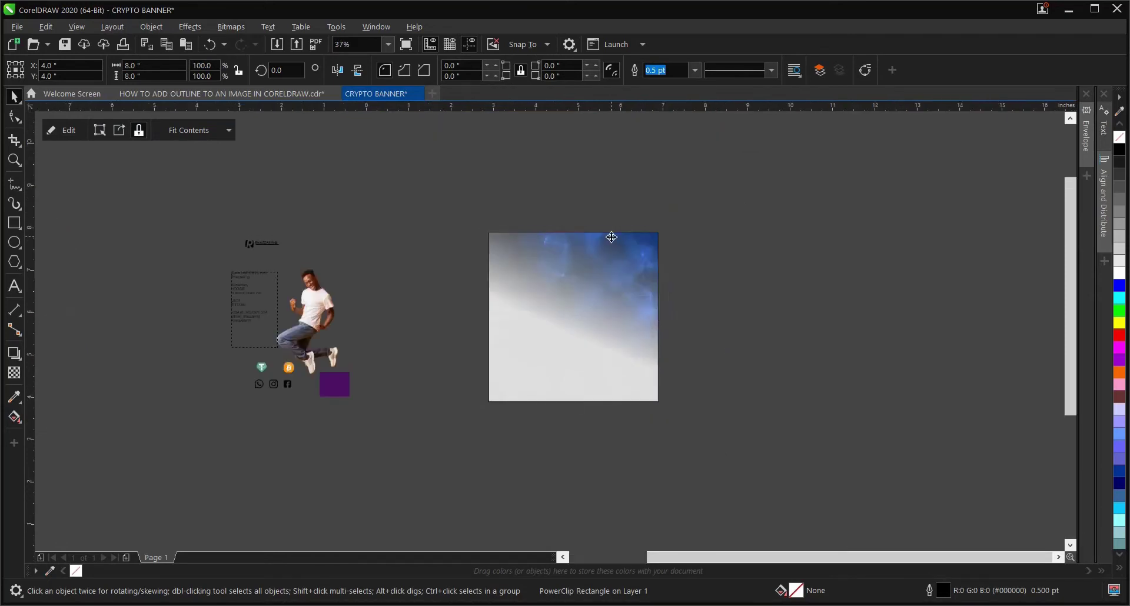
{"action": "scroll", "coordinate": [611, 237], "scroll_direction": "up", "scroll_amount": 2}
{"action": "left_click", "coordinate": [695, 70]}
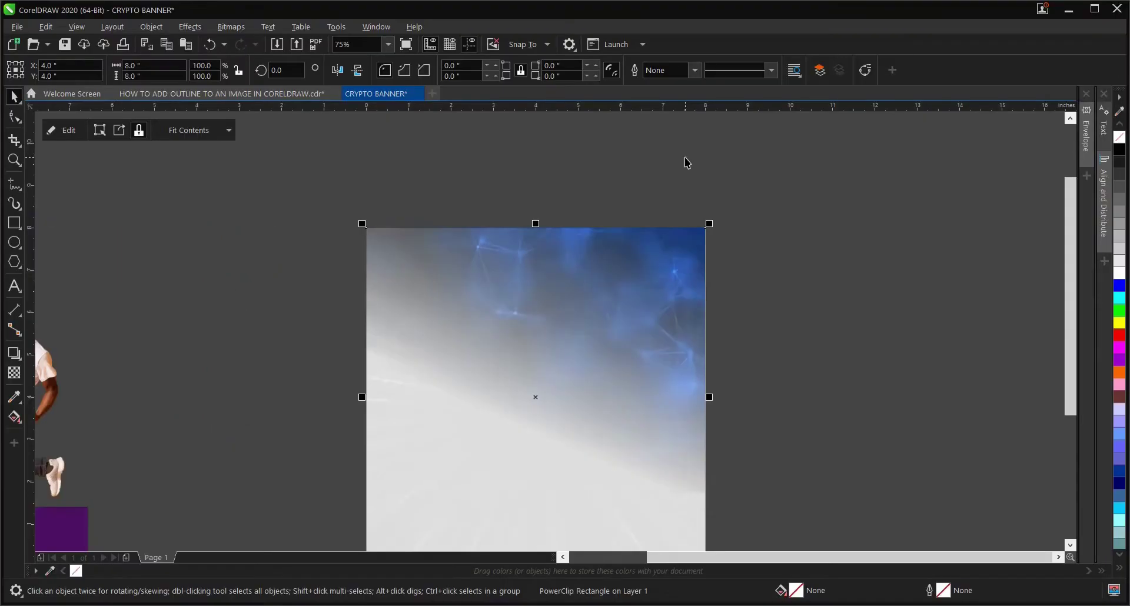
{"action": "key", "text": "ctrl+z"}
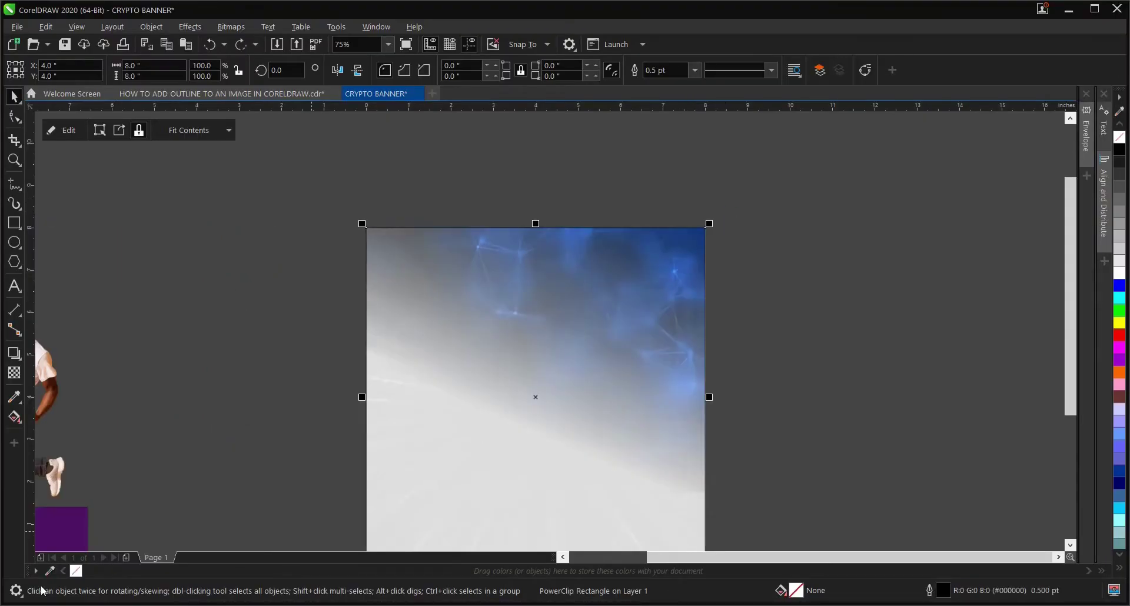
{"action": "right_click", "coordinate": [76, 571]}
{"action": "left_click", "coordinate": [190, 403]}
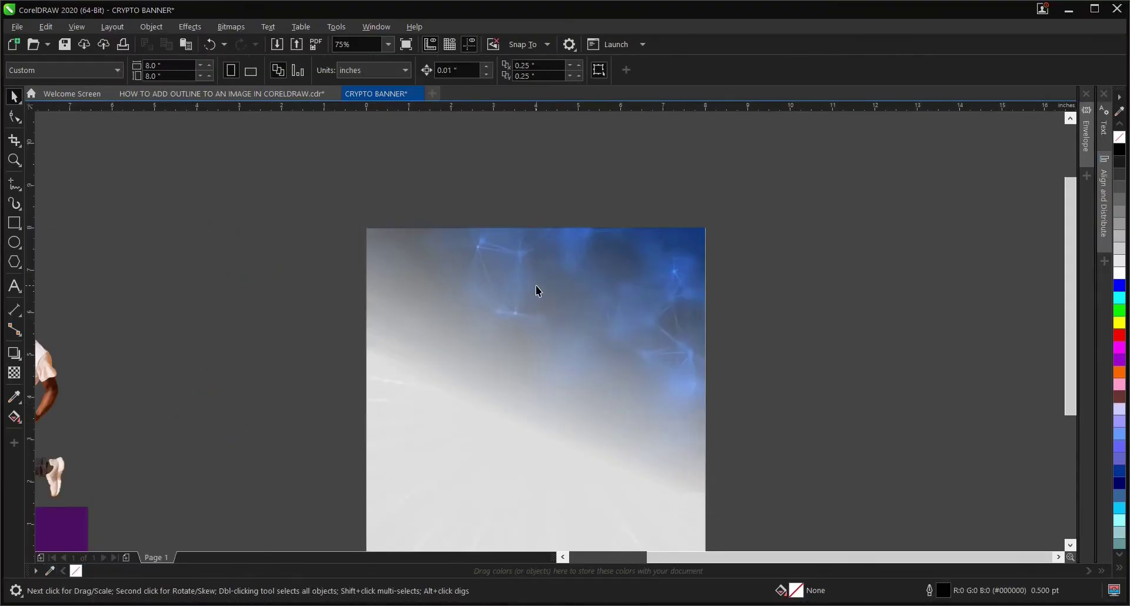
{"action": "scroll", "coordinate": [533, 281], "scroll_direction": "down", "scroll_amount": 2}
{"action": "scroll", "coordinate": [510, 381], "scroll_direction": "up", "scroll_amount": 2}
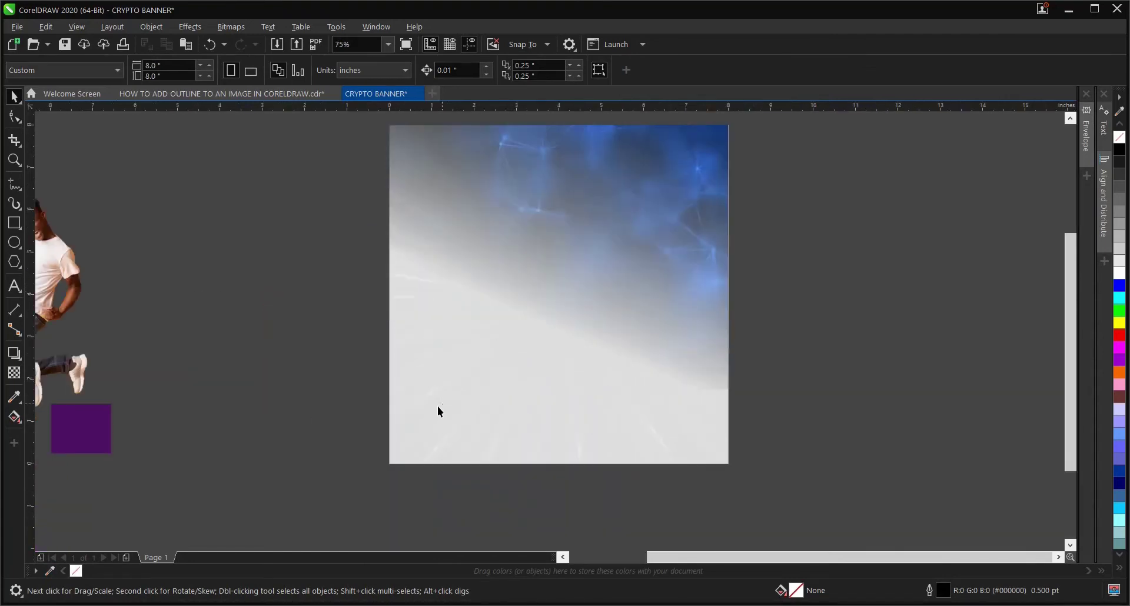
{"action": "scroll", "coordinate": [437, 406], "scroll_direction": "down", "scroll_amount": 2}
{"action": "left_click", "coordinate": [479, 414]}
{"action": "scroll", "coordinate": [476, 426], "scroll_direction": "up", "scroll_amount": 2}
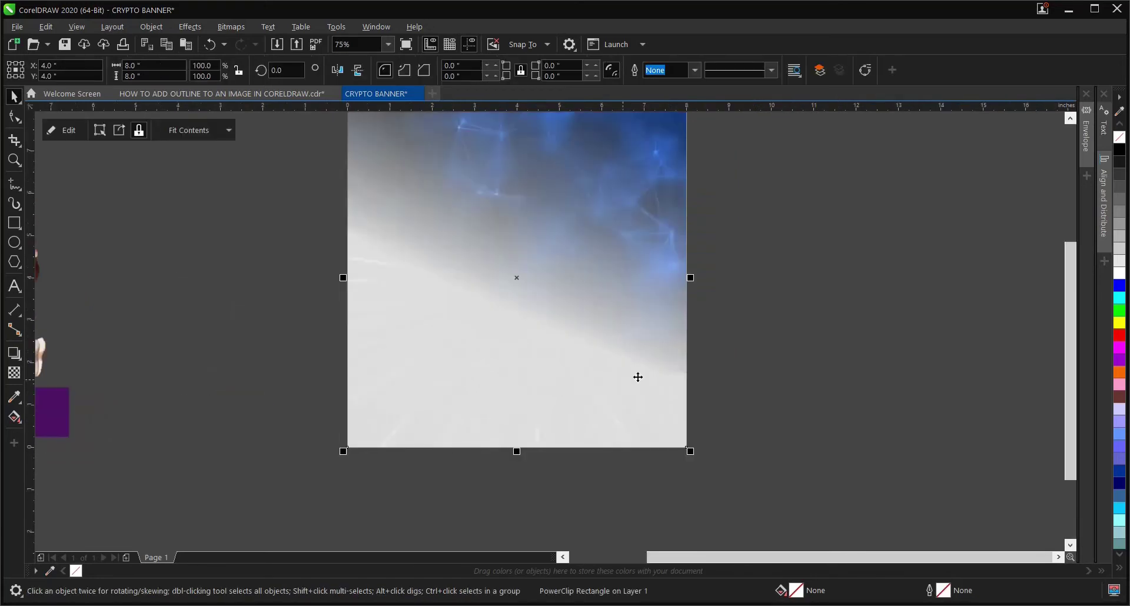
{"action": "left_click", "coordinate": [716, 352]}
{"action": "scroll", "coordinate": [560, 382], "scroll_direction": "down", "scroll_amount": 2}
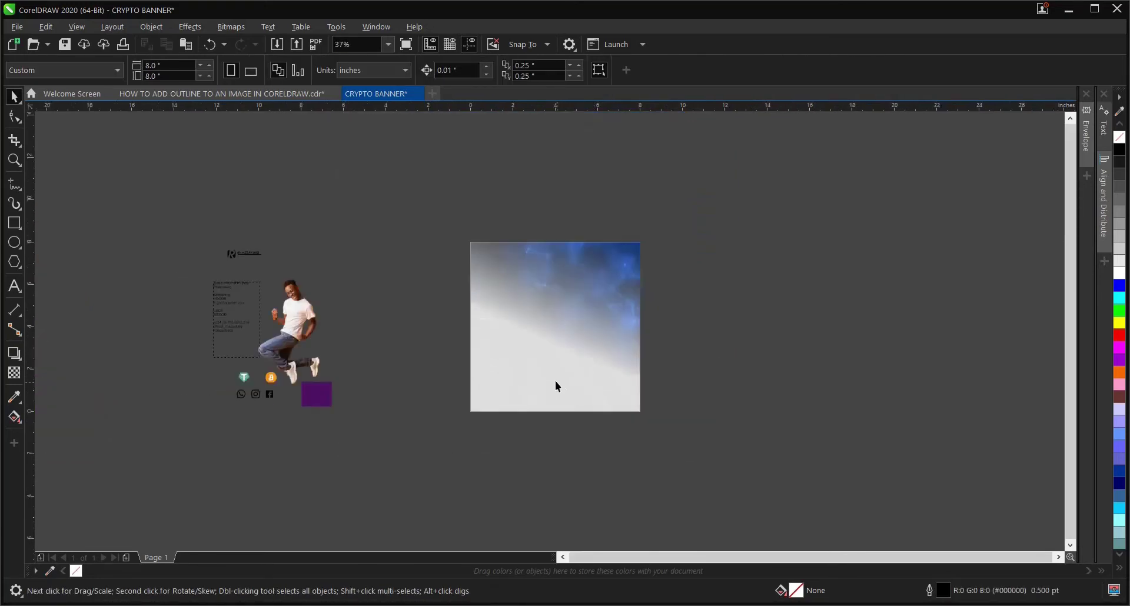
{"action": "scroll", "coordinate": [555, 381], "scroll_direction": "up", "scroll_amount": 2}
{"action": "left_click", "coordinate": [553, 382]}
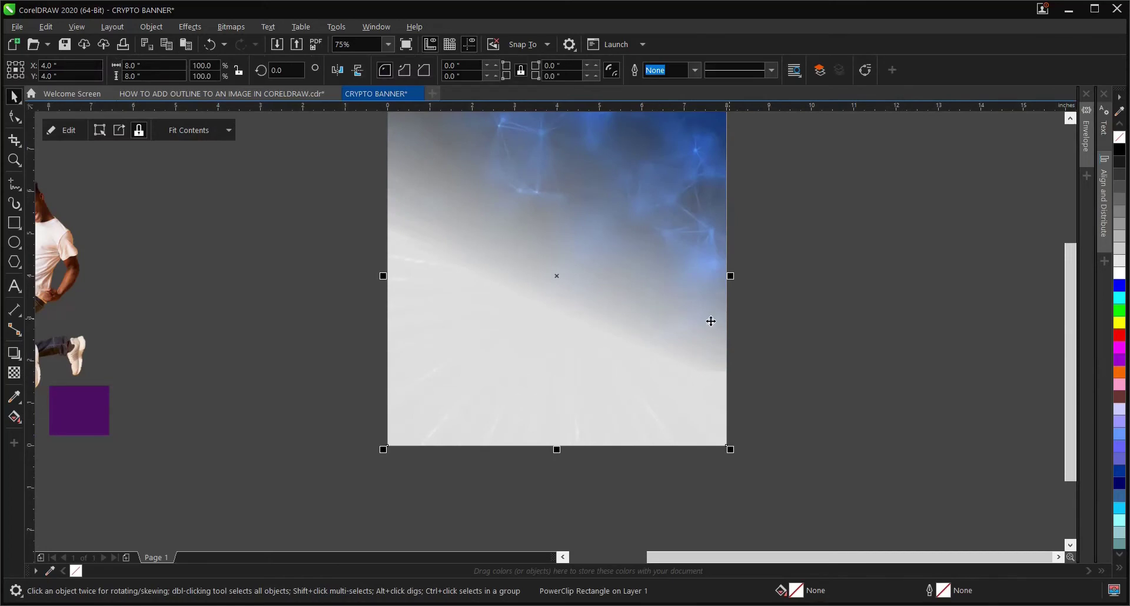
{"action": "left_click", "coordinate": [64, 130]}
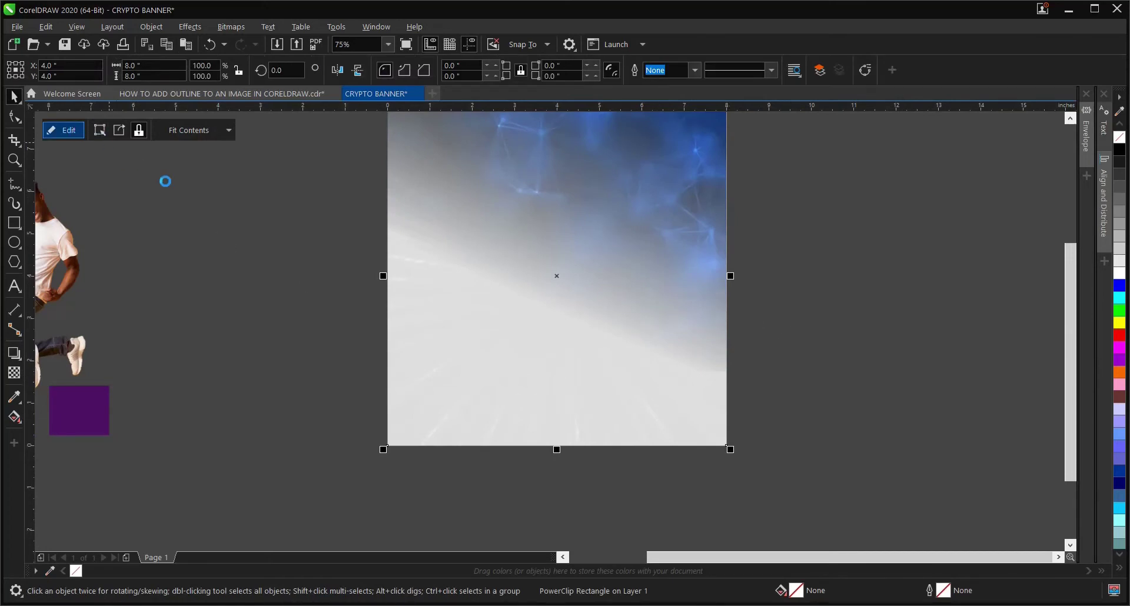
{"action": "left_click", "coordinate": [837, 453]}
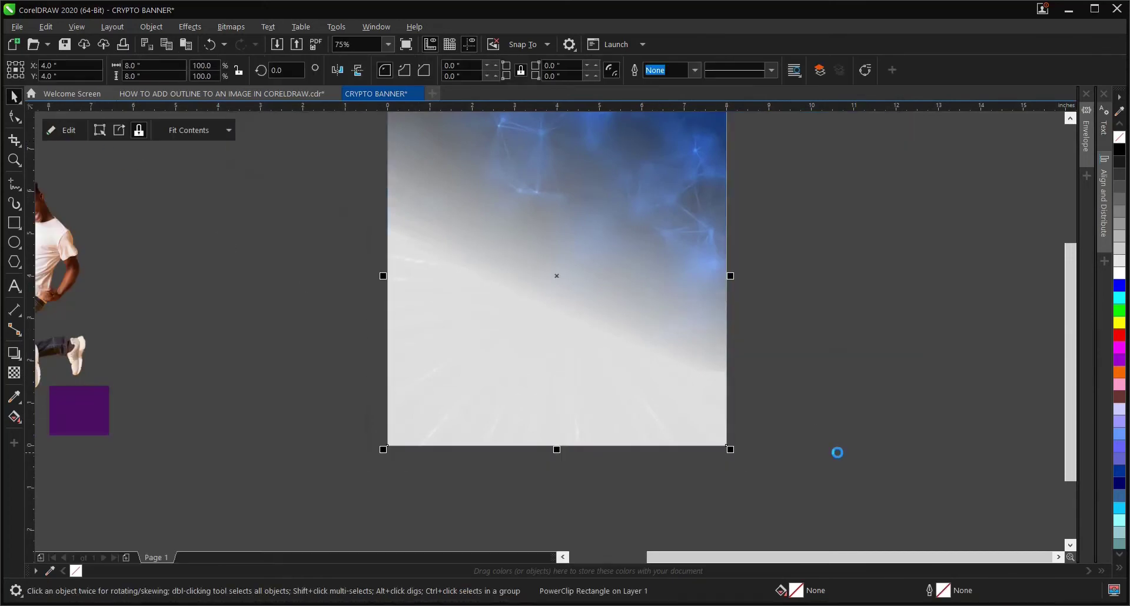
{"action": "scroll", "coordinate": [761, 425], "scroll_direction": "down", "scroll_amount": 2}
{"action": "scroll", "coordinate": [347, 411], "scroll_direction": "up", "scroll_amount": 2}
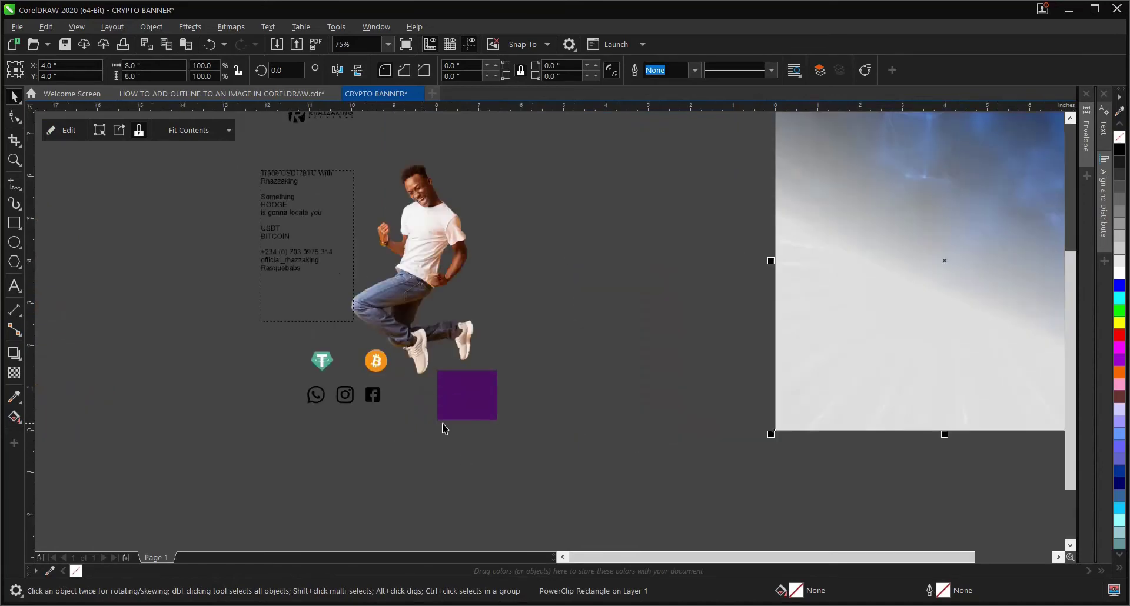
{"action": "left_click", "coordinate": [590, 418]}
{"action": "left_click", "coordinate": [478, 404]}
{"action": "scroll", "coordinate": [475, 400], "scroll_direction": "up", "scroll_amount": 2}
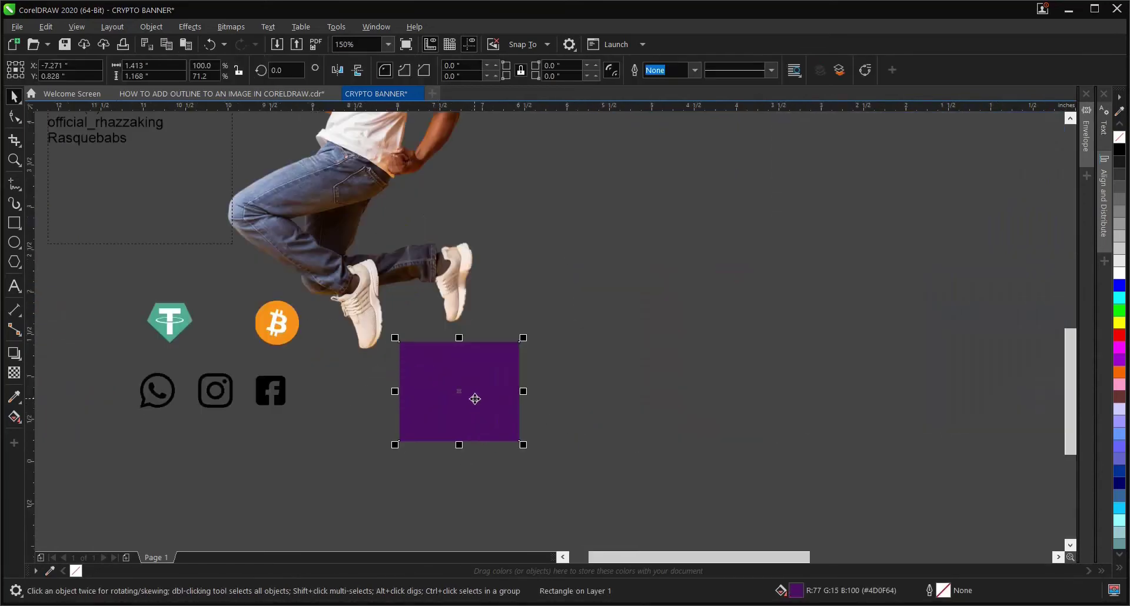
{"action": "scroll", "coordinate": [461, 391], "scroll_direction": "down", "scroll_amount": 2}
{"action": "scroll", "coordinate": [462, 390], "scroll_direction": "up", "scroll_amount": 2}
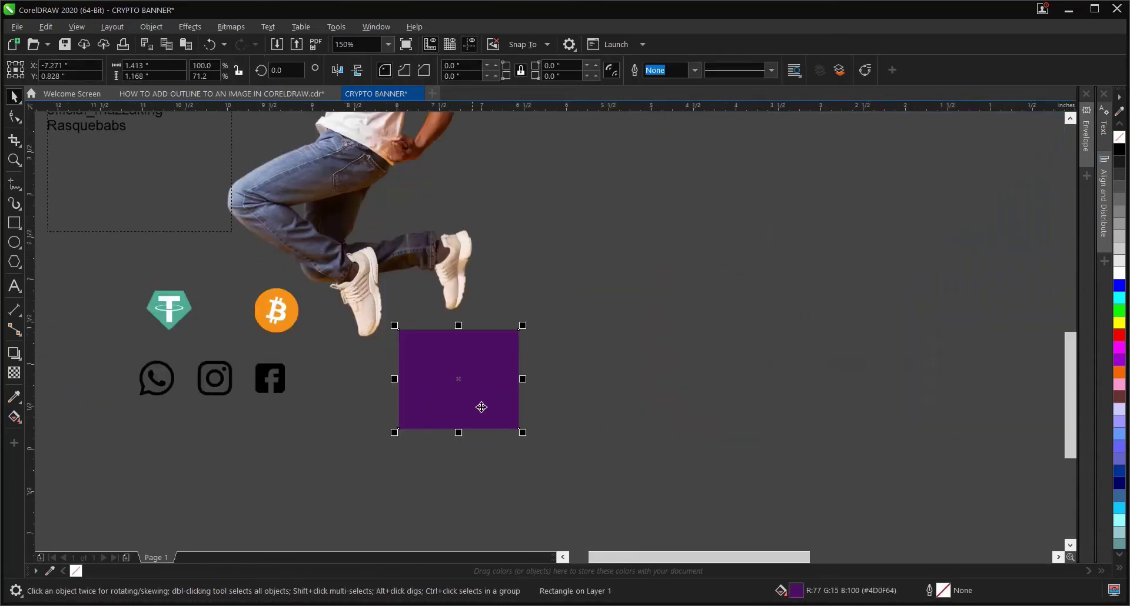
{"action": "left_click", "coordinate": [566, 398]}
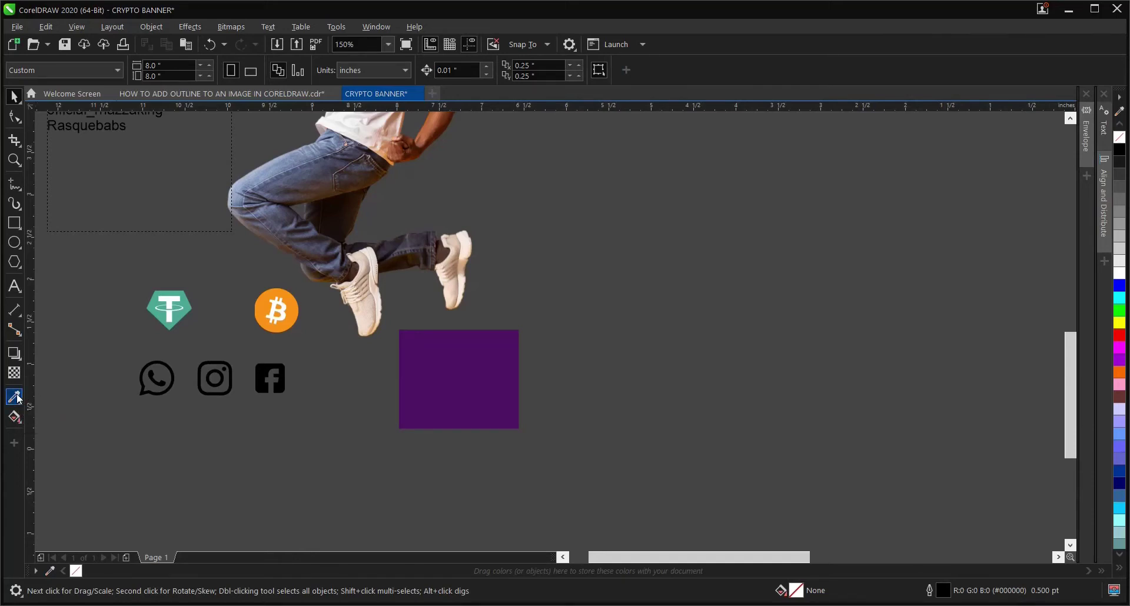
Sample the #4D0F64 purple from the colour square with the Color Eyedropper and apply it to the background PowerClip.
{"action": "key", "text": "i"}
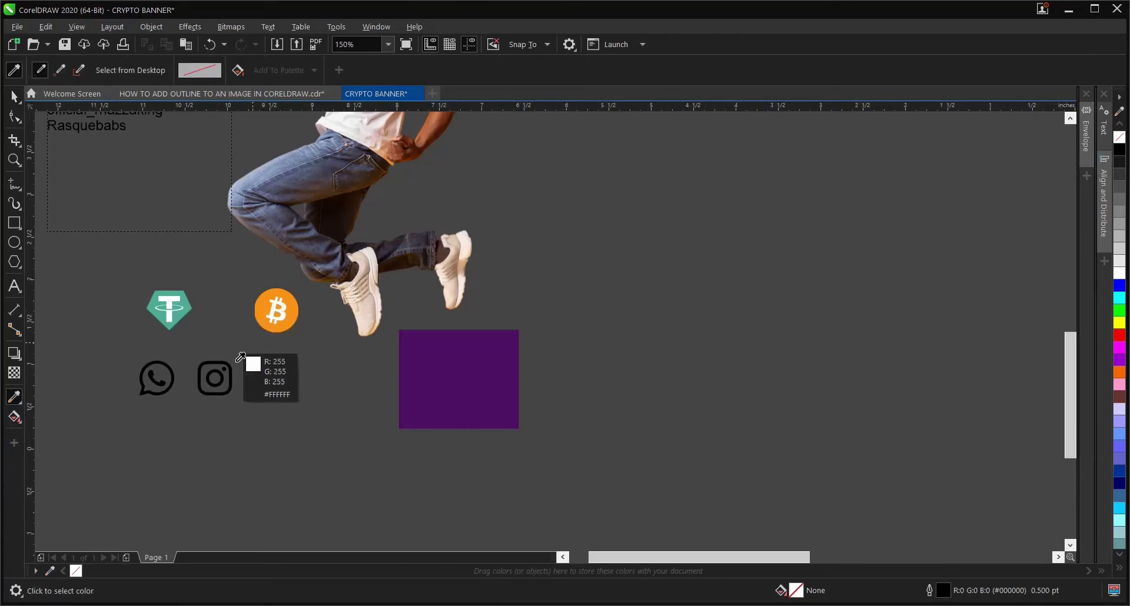
{"action": "scroll", "coordinate": [242, 371], "scroll_direction": "down", "scroll_amount": 2}
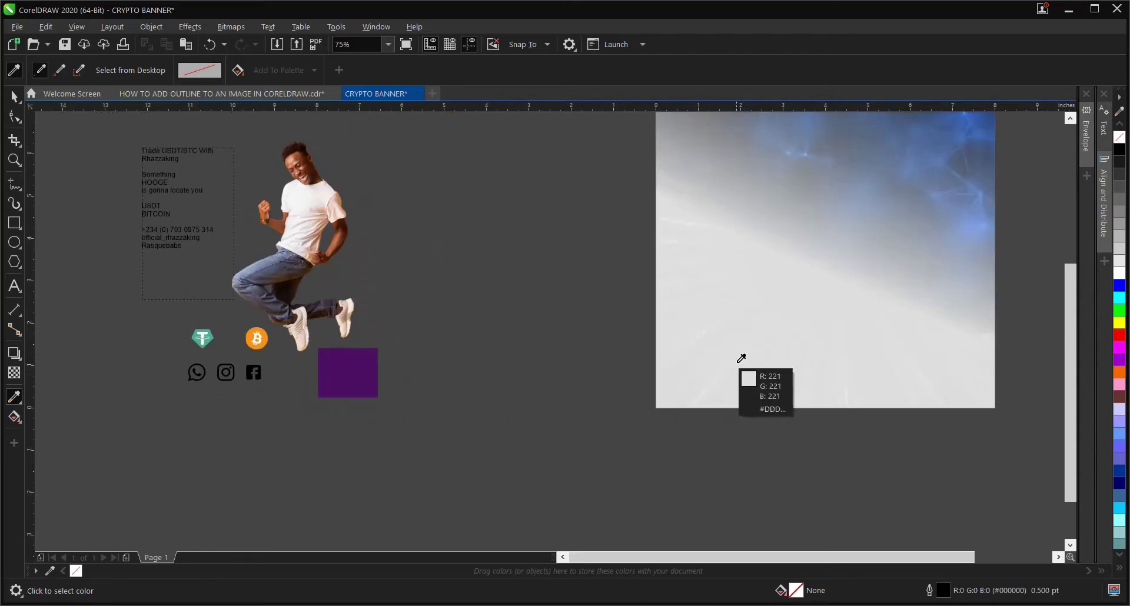
{"action": "left_click", "coordinate": [354, 363]}
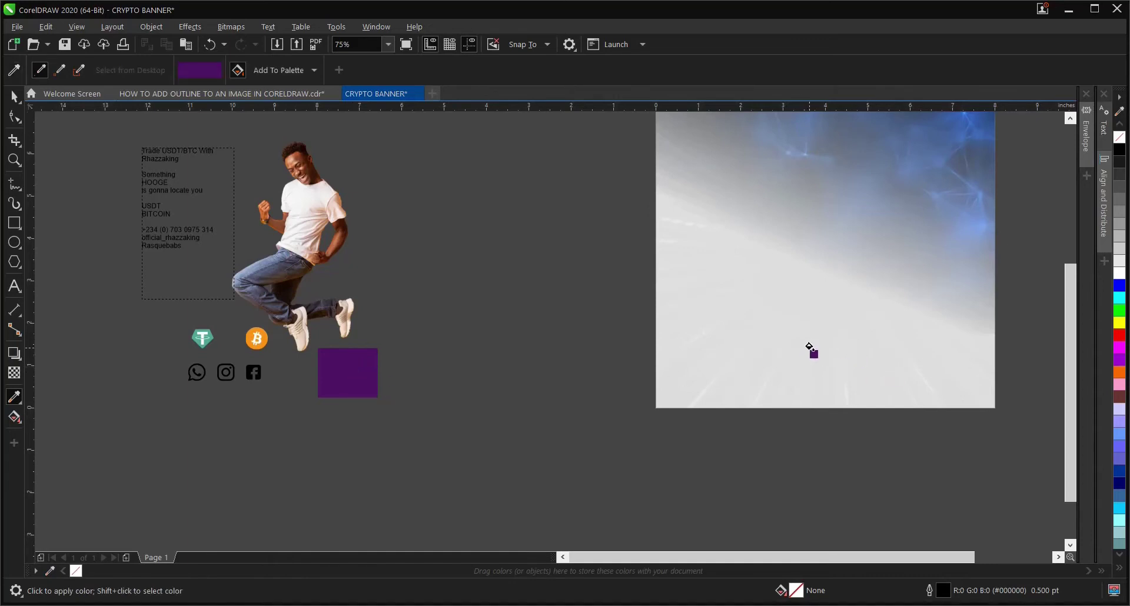
{"action": "left_click", "coordinate": [805, 268]}
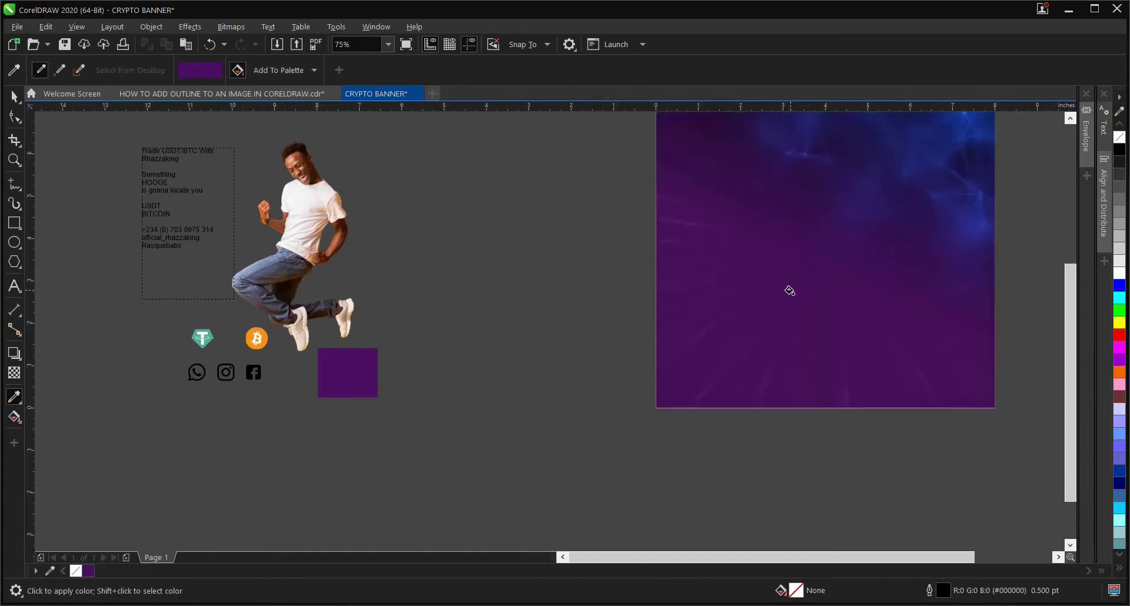
Select and deselect the purple background frame and photo to check the new fill.
{"action": "key", "text": "space"}
{"action": "scroll", "coordinate": [635, 353], "scroll_direction": "down", "scroll_amount": 2}
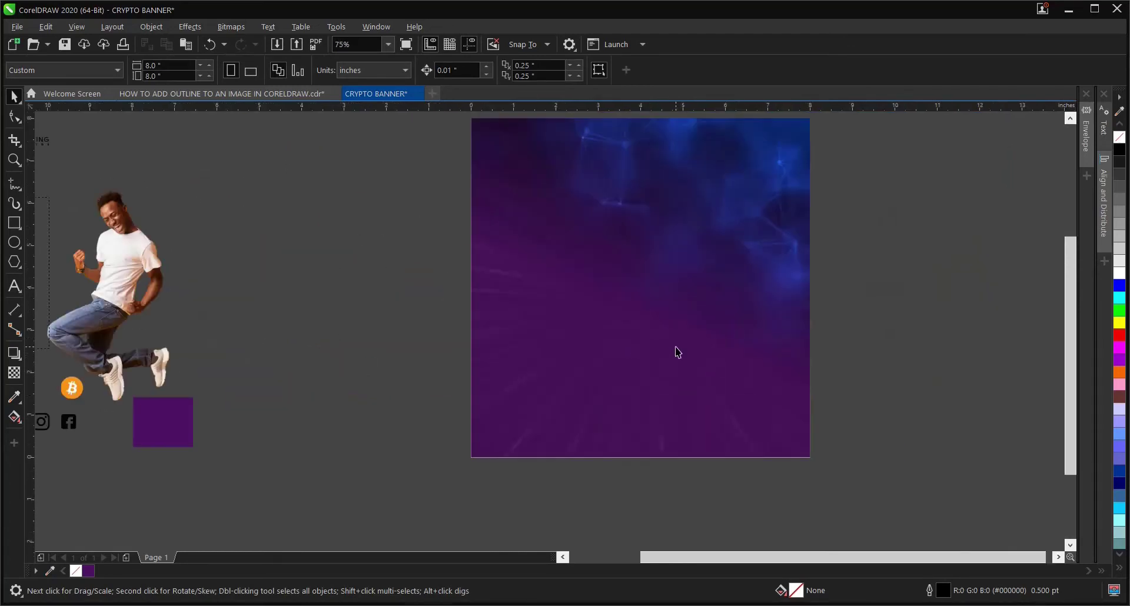
{"action": "left_click", "coordinate": [706, 289]}
{"action": "scroll", "coordinate": [706, 291], "scroll_direction": "up", "scroll_amount": 2}
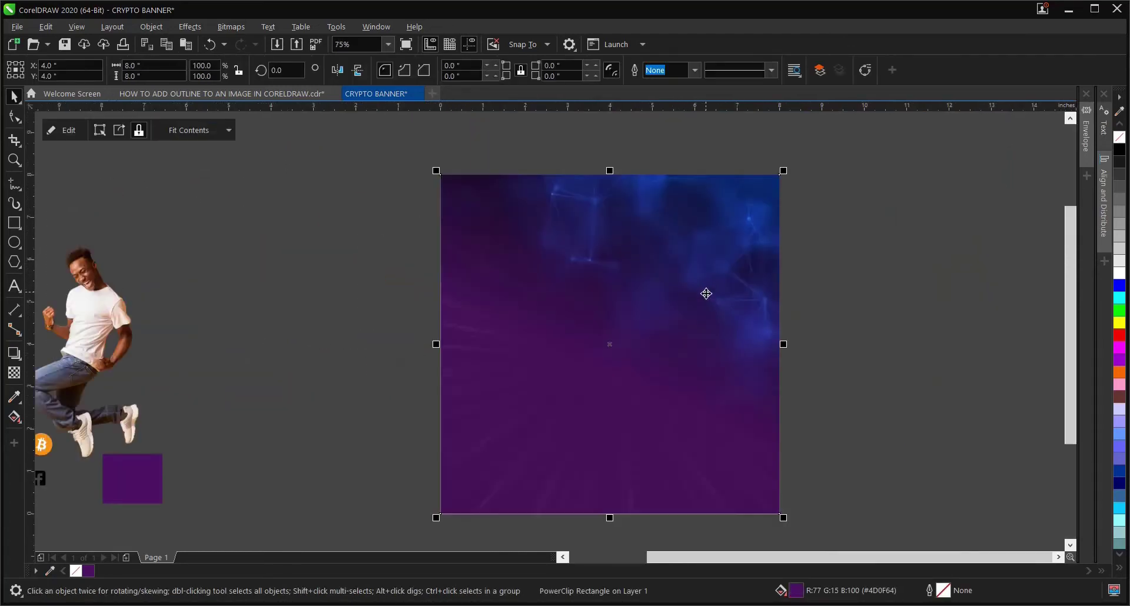
{"action": "key", "text": "Escape"}
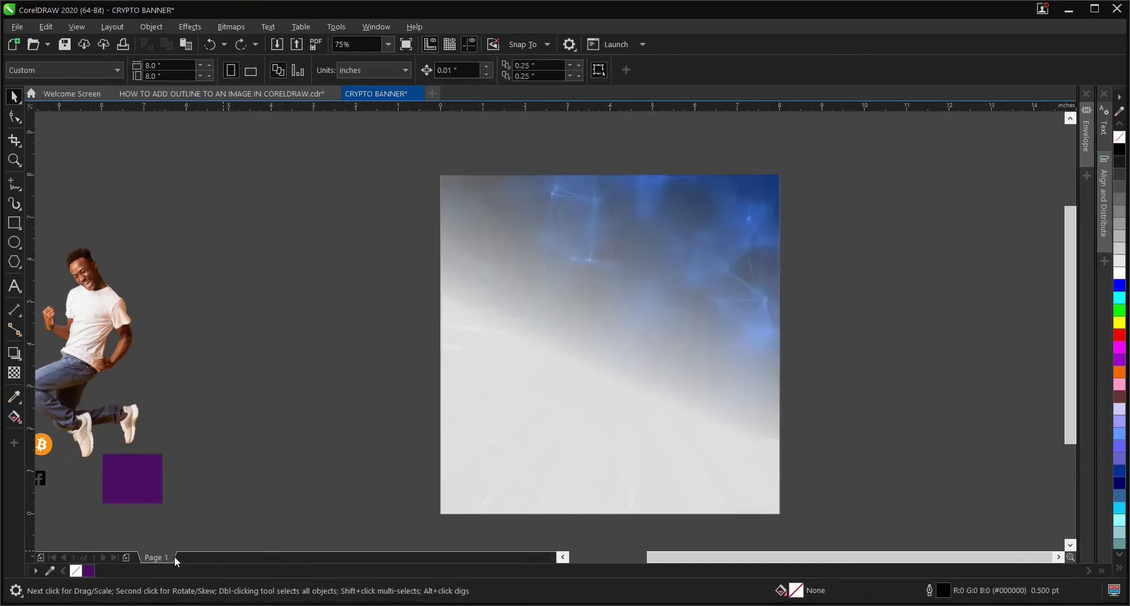
{"action": "left_click", "coordinate": [577, 337]}
{"action": "left_click", "coordinate": [917, 317]}
{"action": "left_click", "coordinate": [574, 341]}
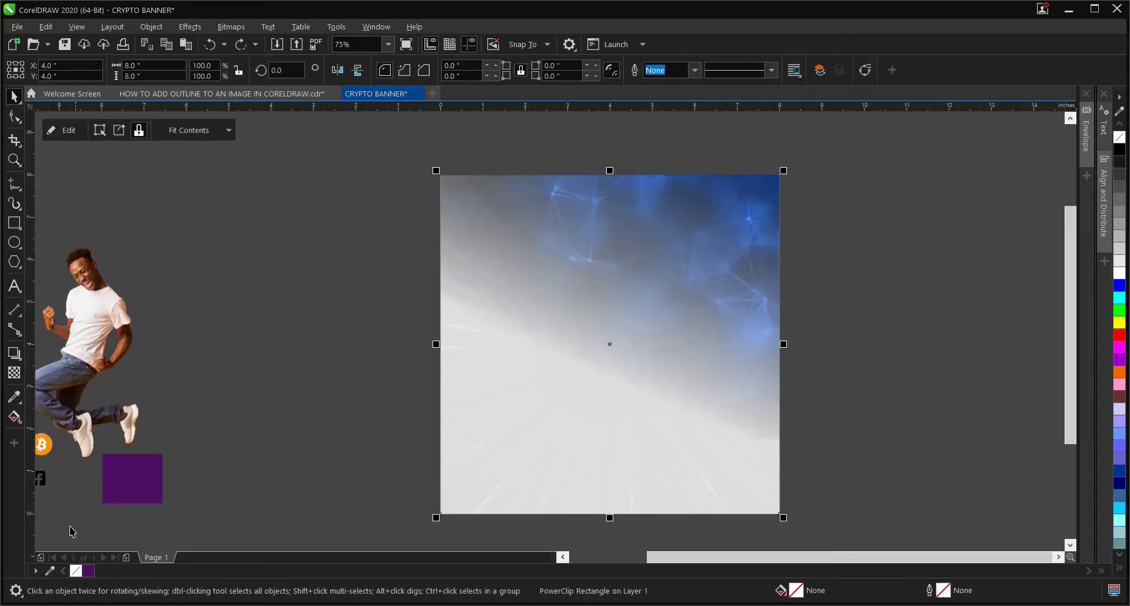
{"action": "left_click", "coordinate": [312, 374]}
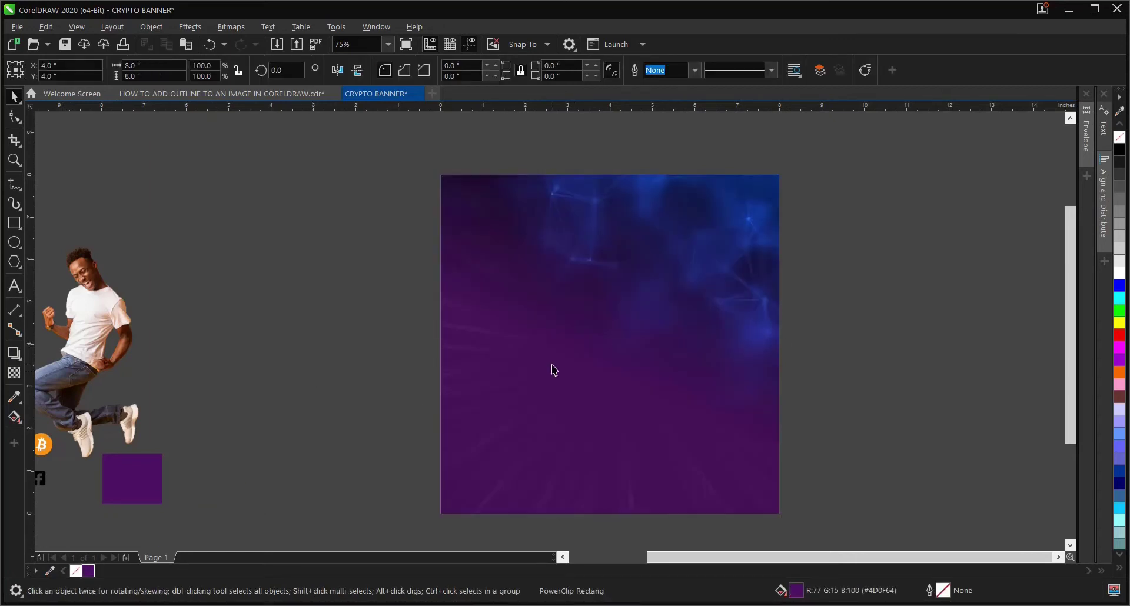
{"action": "scroll", "coordinate": [577, 360], "scroll_direction": "down", "scroll_amount": 1}
{"action": "scroll", "coordinate": [578, 361], "scroll_direction": "up", "scroll_amount": 1}
{"action": "scroll", "coordinate": [502, 346], "scroll_direction": "down", "scroll_amount": 1}
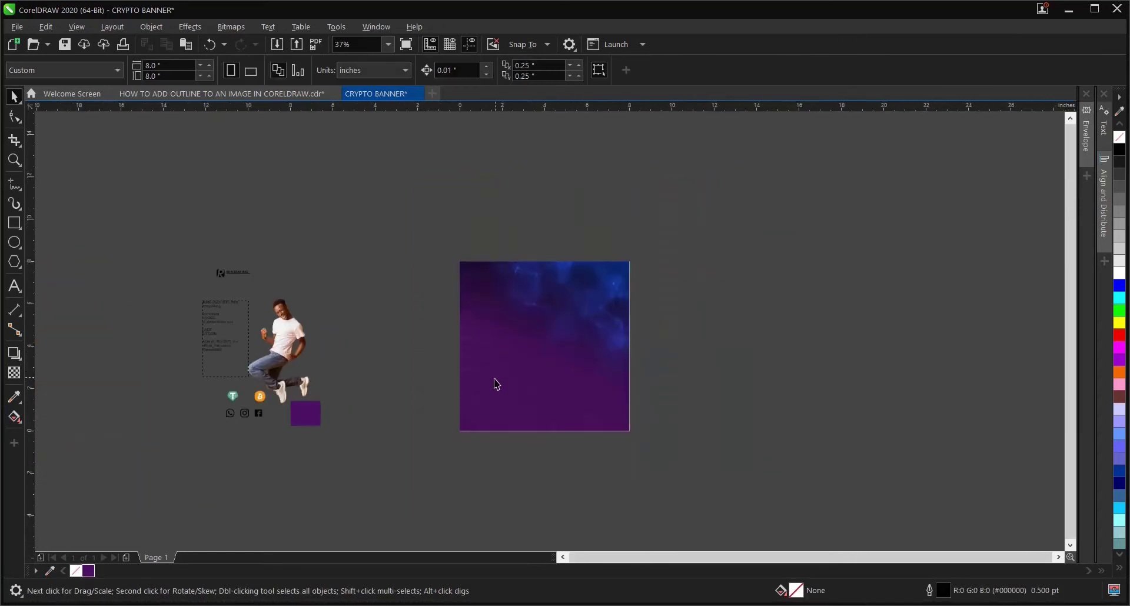
{"action": "scroll", "coordinate": [494, 383], "scroll_direction": "up", "scroll_amount": 1}
{"action": "scroll", "coordinate": [555, 362], "scroll_direction": "down", "scroll_amount": 1}
{"action": "scroll", "coordinate": [377, 319], "scroll_direction": "up", "scroll_amount": 1}
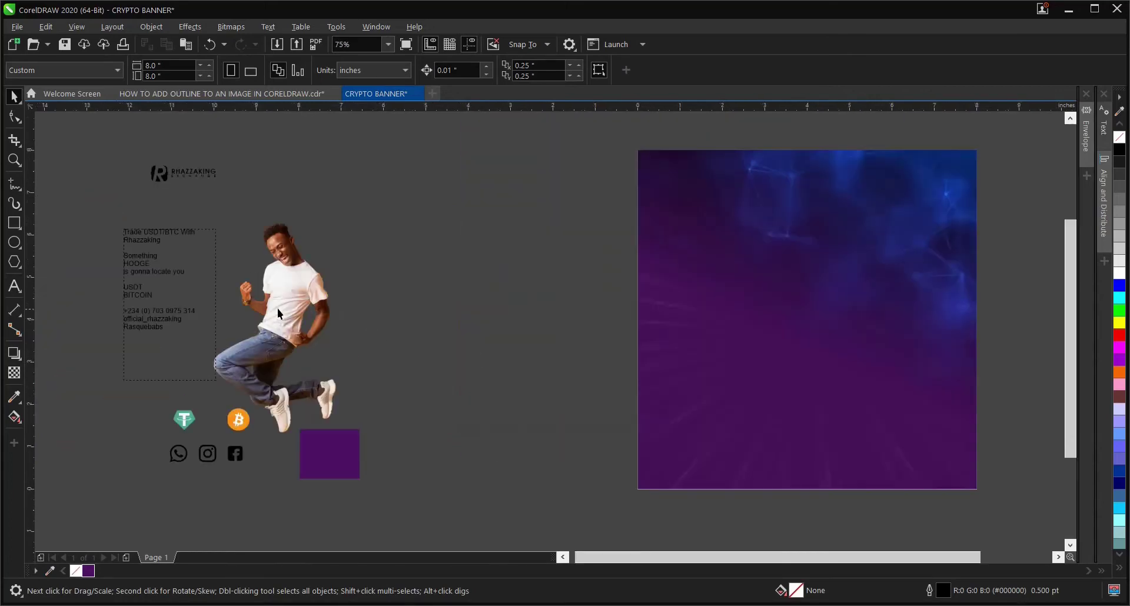
Select the jumping man photo, then the draft text frame, to inspect them.
{"action": "left_click", "coordinate": [279, 312]}
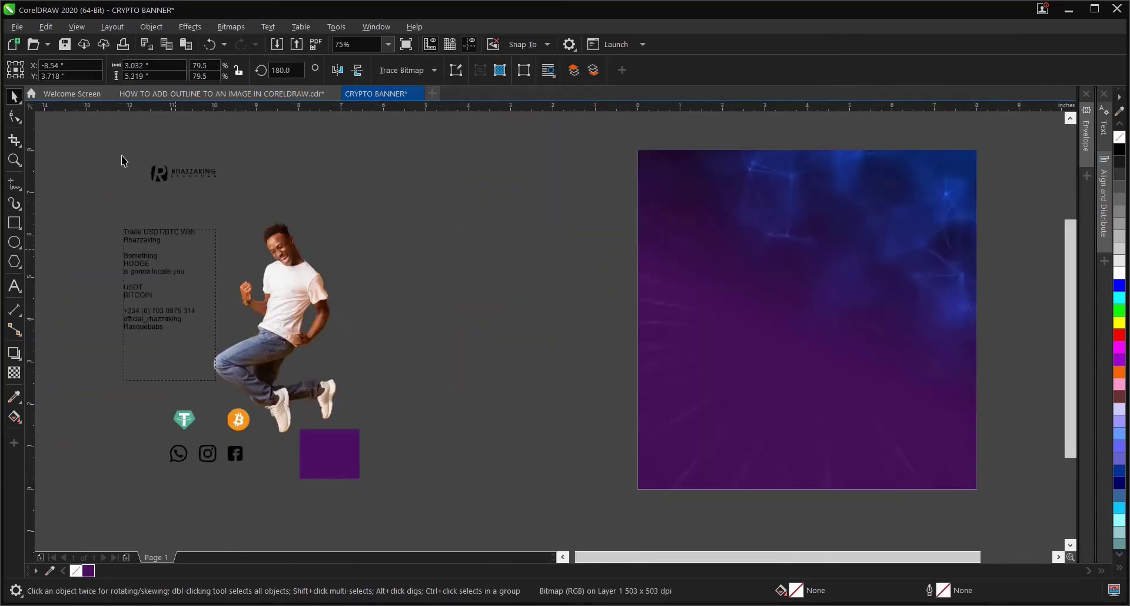
{"action": "left_click", "coordinate": [146, 247]}
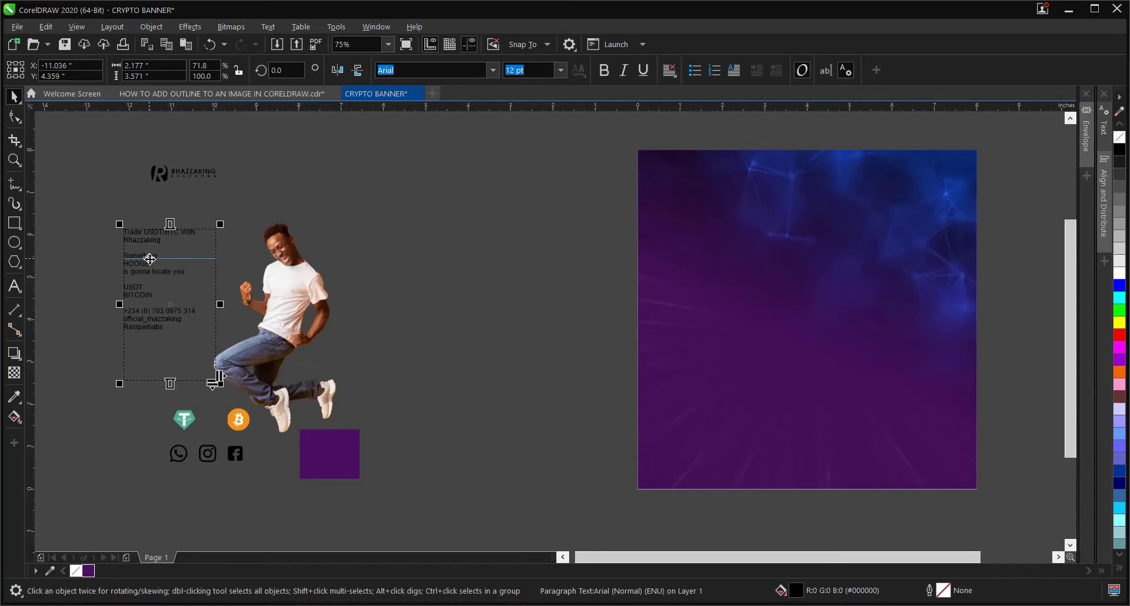
{"action": "left_click", "coordinate": [405, 218]}
{"action": "scroll", "coordinate": [162, 235], "scroll_direction": "up", "scroll_amount": 1}
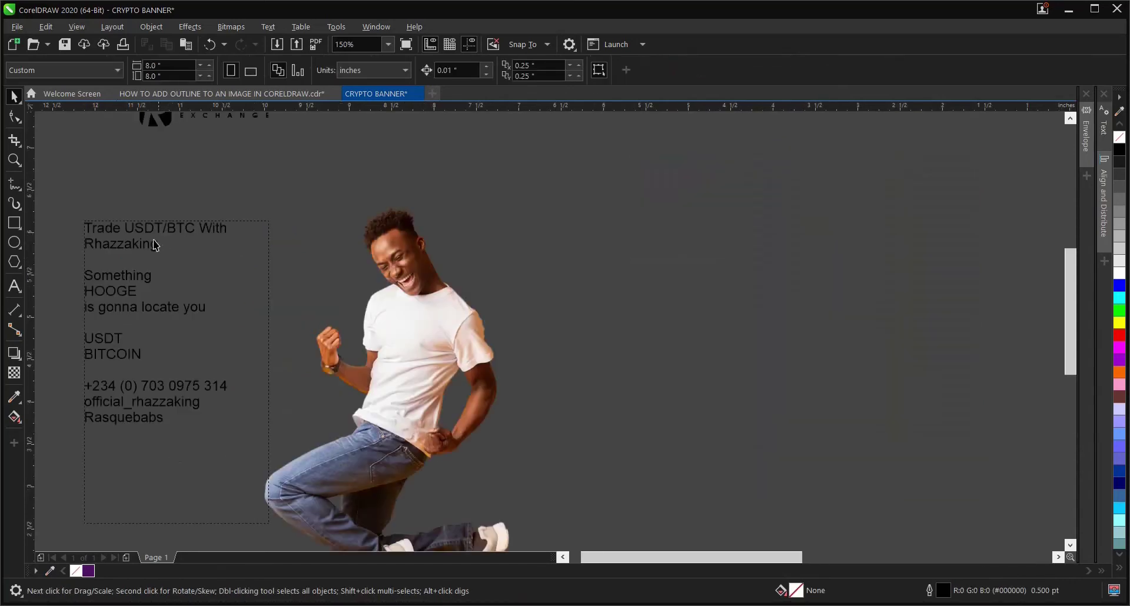
Copy the two 'Trade USDT/BTC' headline lines from the draft text frame.
{"action": "left_click", "coordinate": [14, 286]}
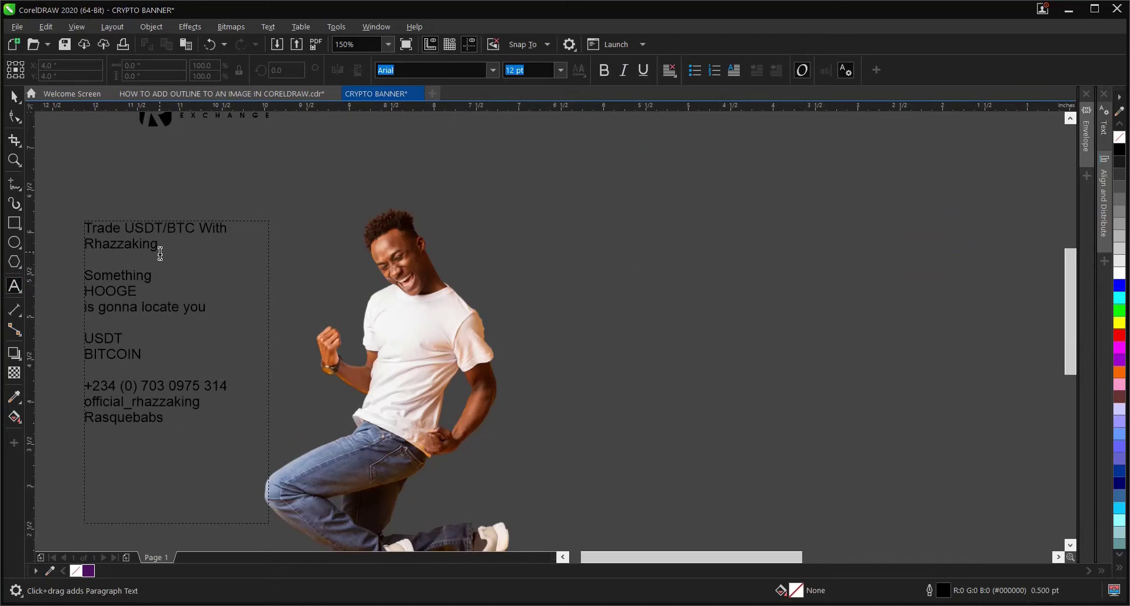
{"action": "left_click_drag", "start_coordinate": [158, 245], "coordinate": [66, 231]}
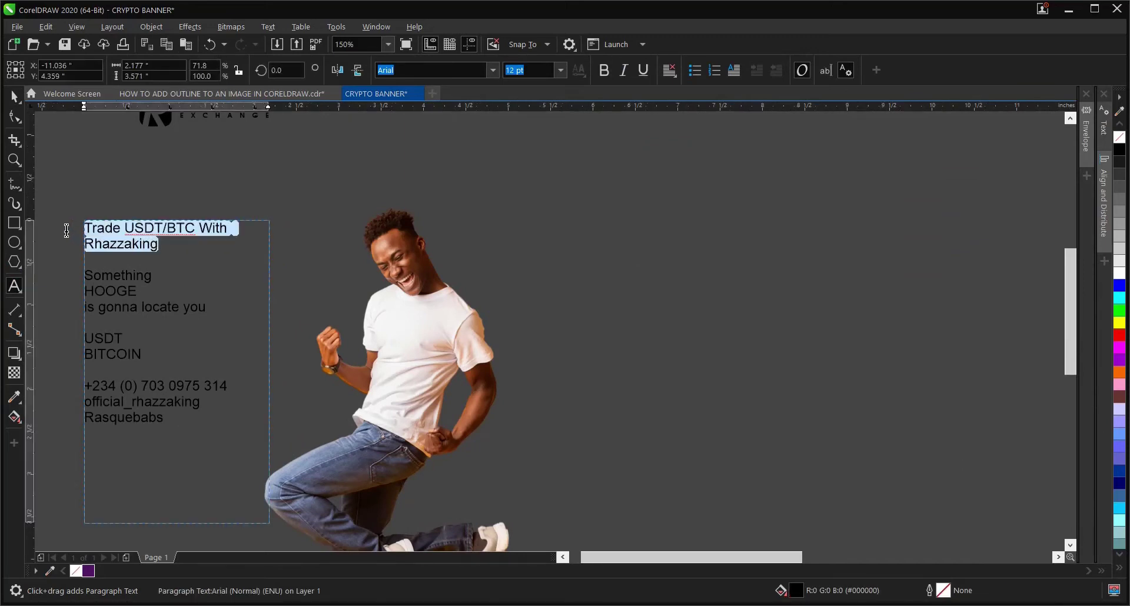
{"action": "right_click", "coordinate": [98, 227]}
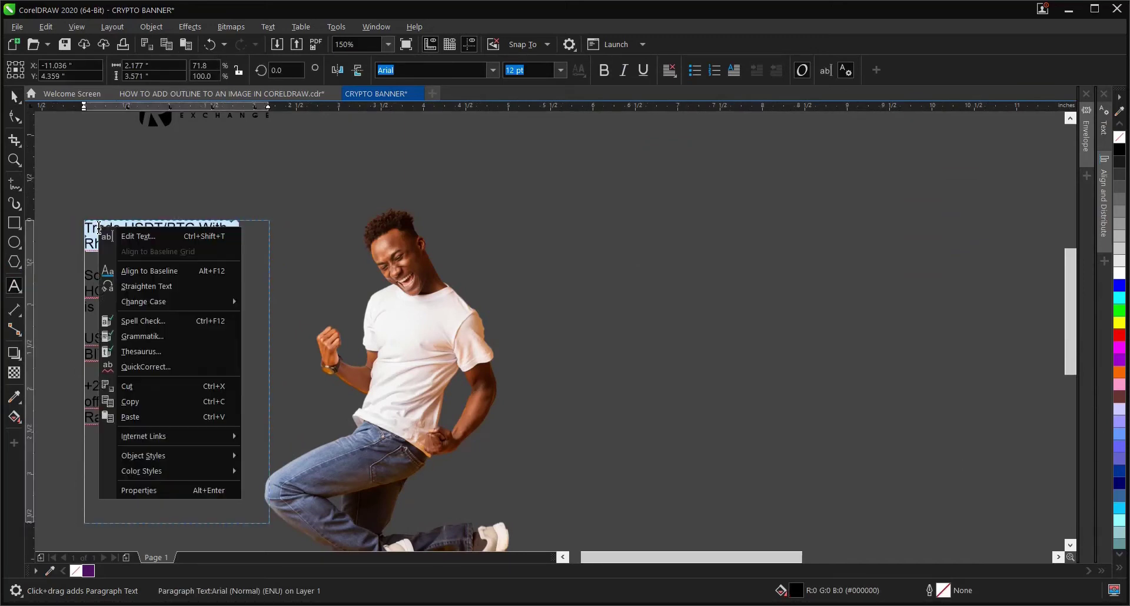
{"action": "left_click", "coordinate": [141, 402]}
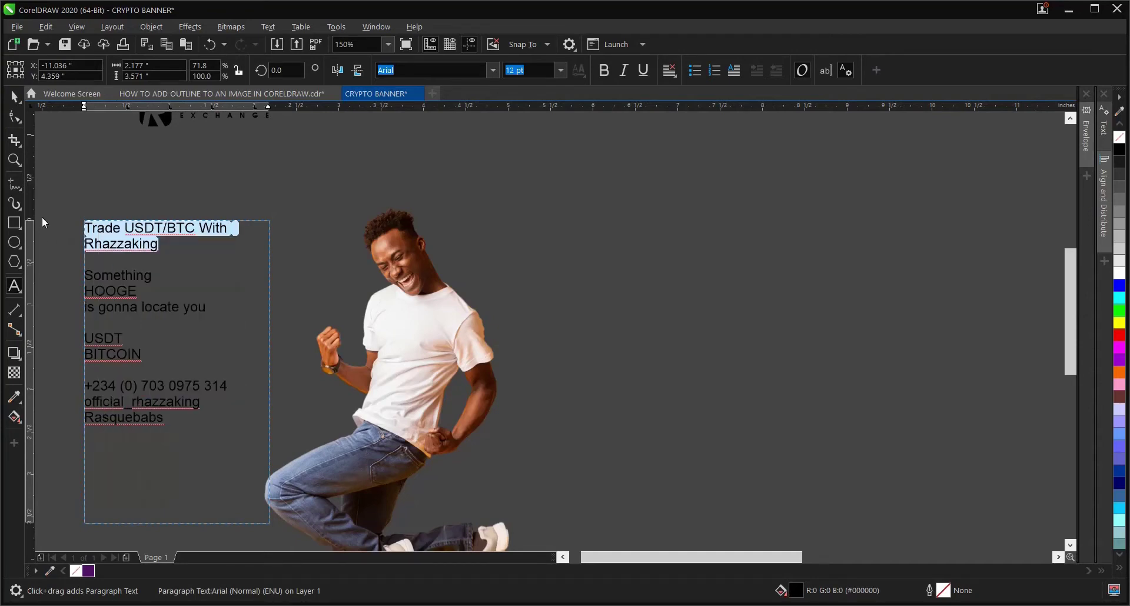
{"action": "left_click", "coordinate": [14, 98]}
{"action": "scroll", "coordinate": [115, 254], "scroll_direction": "down", "scroll_amount": 2}
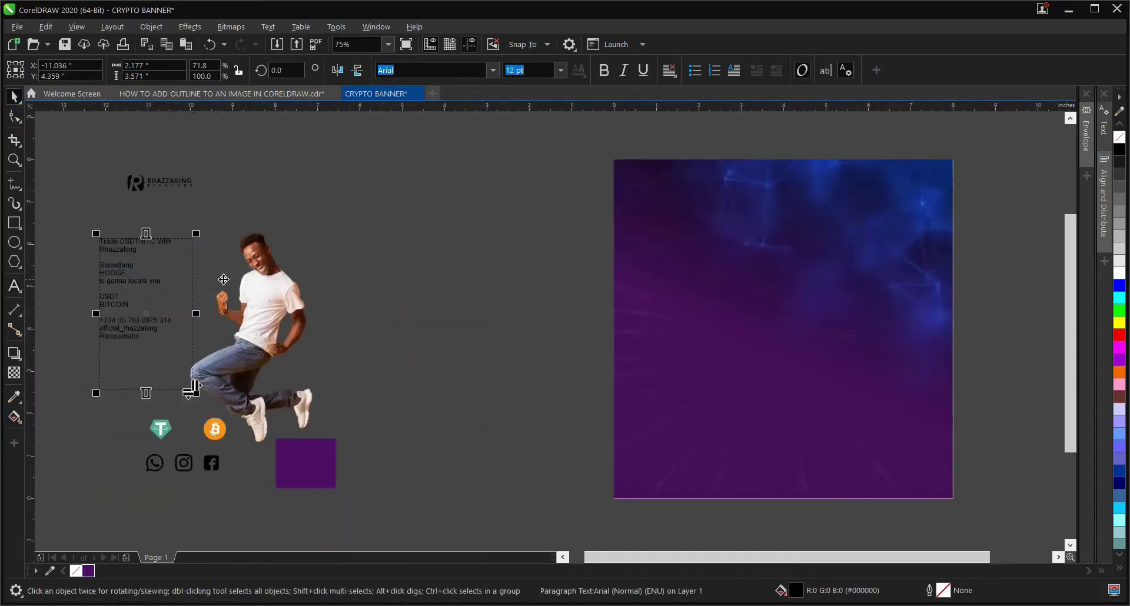
{"action": "scroll", "coordinate": [618, 335], "scroll_direction": "right", "scroll_amount": 3}
{"action": "left_click", "coordinate": [839, 321]}
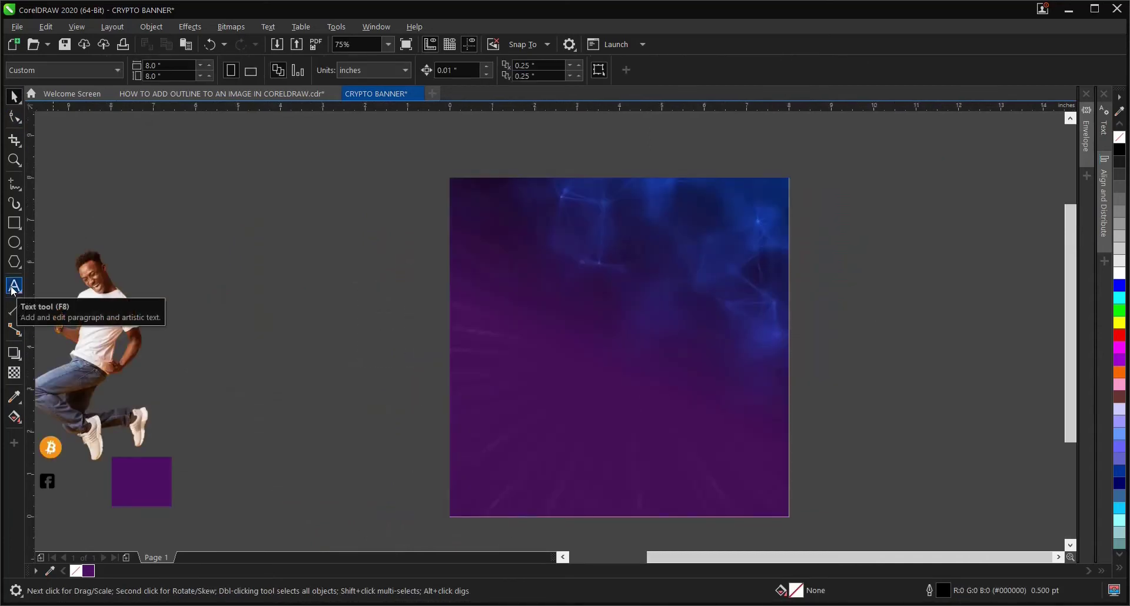
Paste the copied headline near the banner's upper left and make it white.
{"action": "left_click", "coordinate": [13, 287]}
{"action": "left_click", "coordinate": [501, 256]}
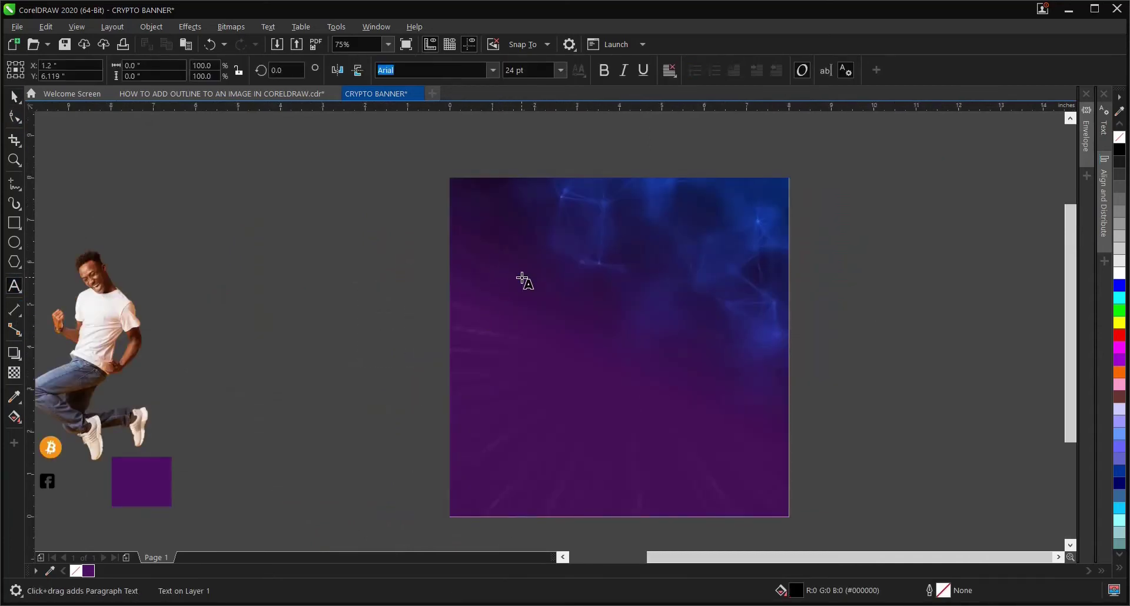
{"action": "key", "text": "ctrl+v"}
{"action": "scroll", "coordinate": [553, 245], "scroll_direction": "up", "scroll_amount": 2}
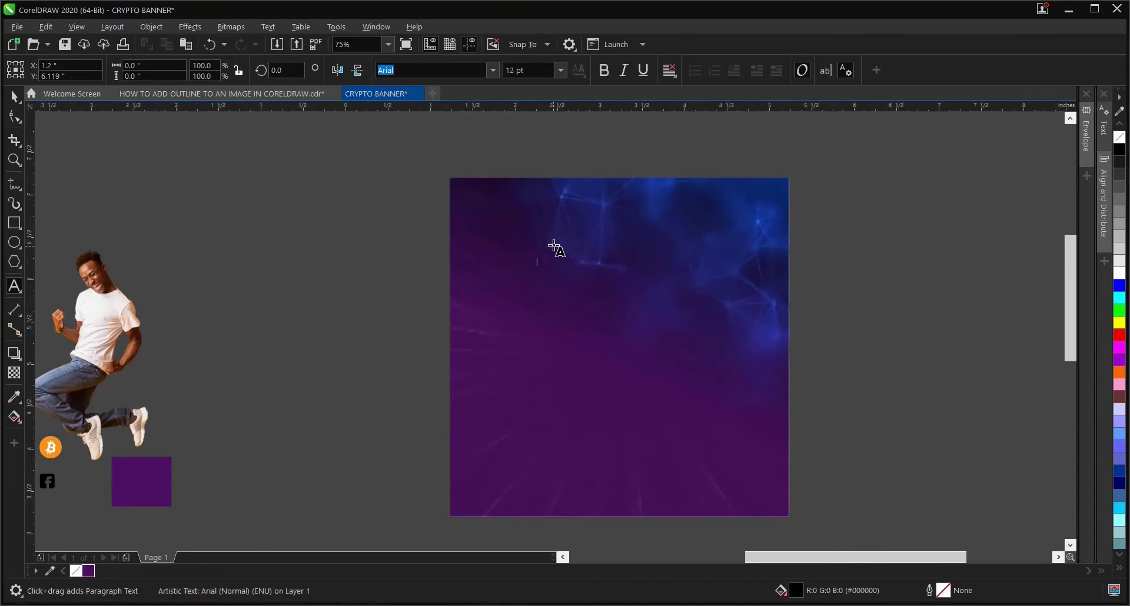
{"action": "left_click", "coordinate": [13, 96]}
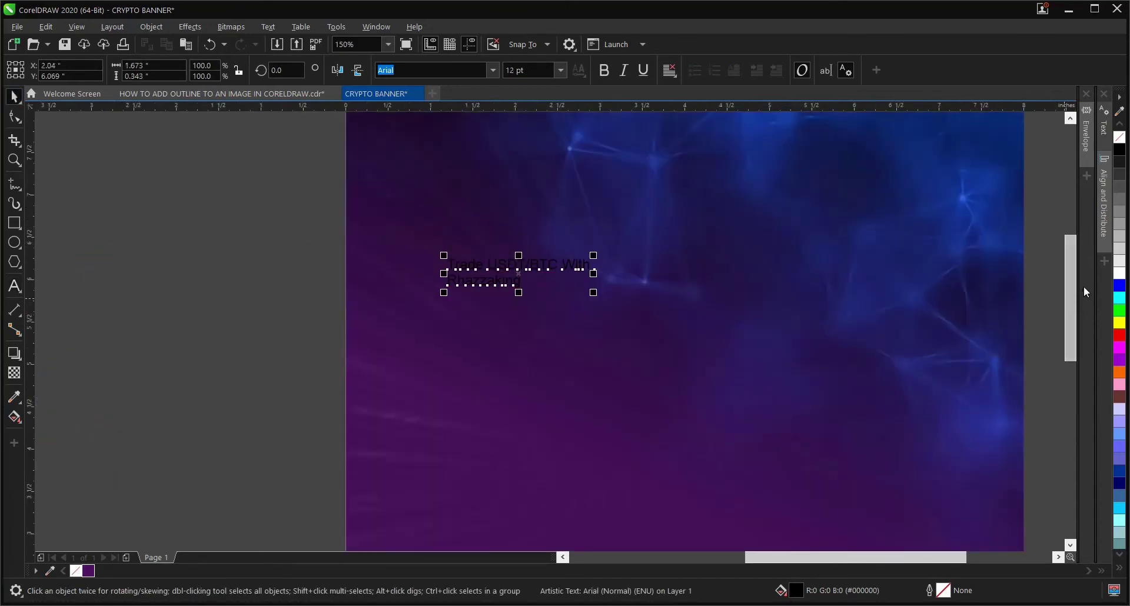
{"action": "left_click", "coordinate": [1119, 273]}
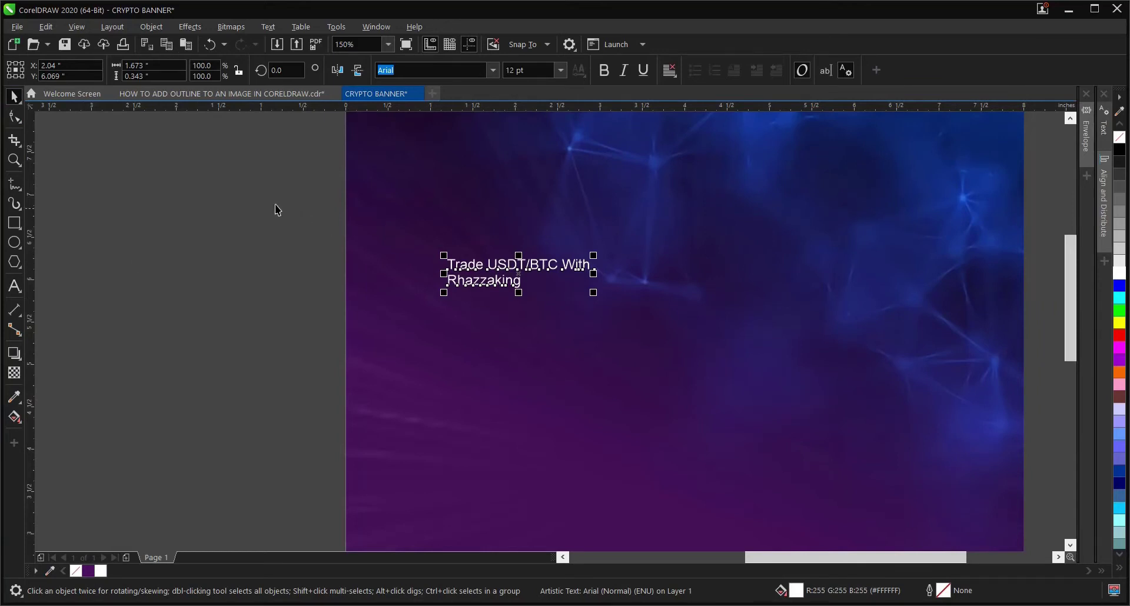
{"action": "left_click_drag", "start_coordinate": [254, 201], "coordinate": [418, 279]}
Set the headline font to Montserrat, trying Light before settling on Medium.
{"action": "left_click_drag", "start_coordinate": [492, 302], "coordinate": [651, 323]}
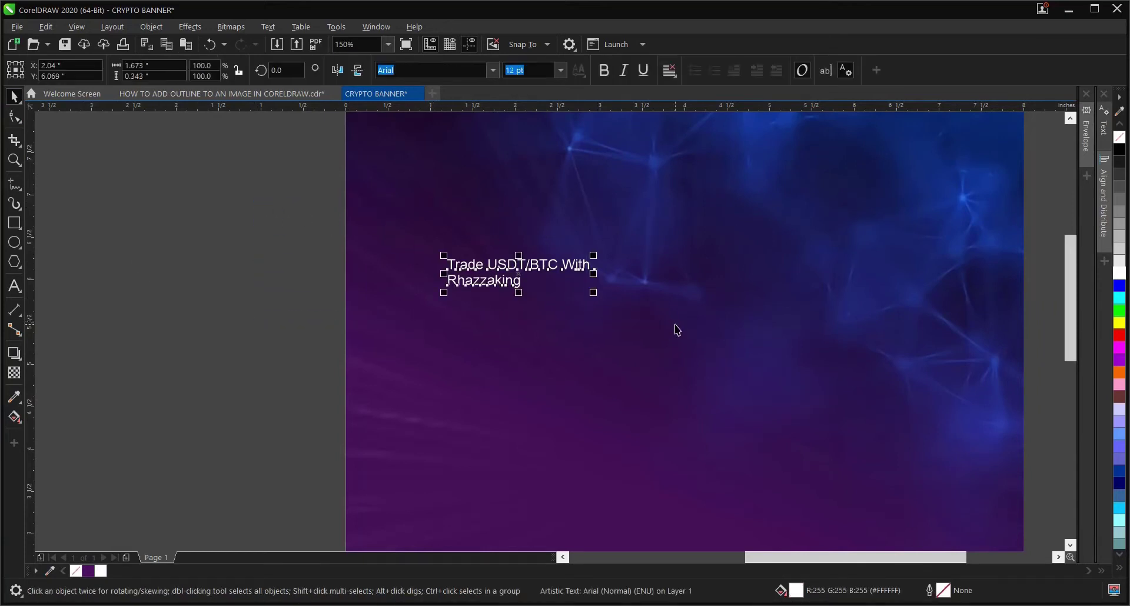
{"action": "left_click", "coordinate": [494, 70]}
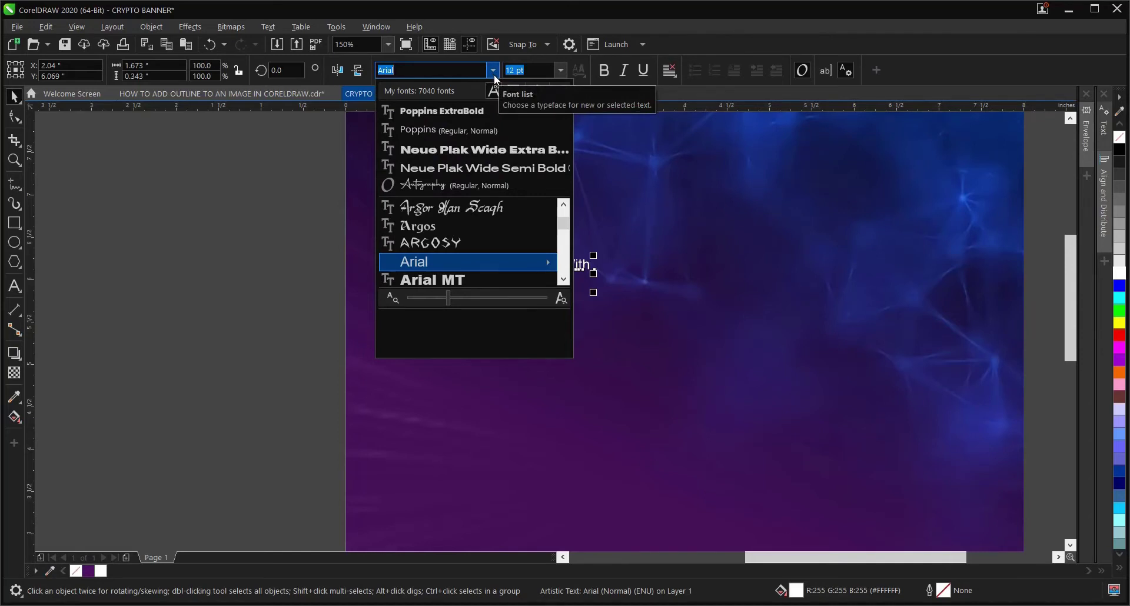
{"action": "type", "text": "MONTSERR"}
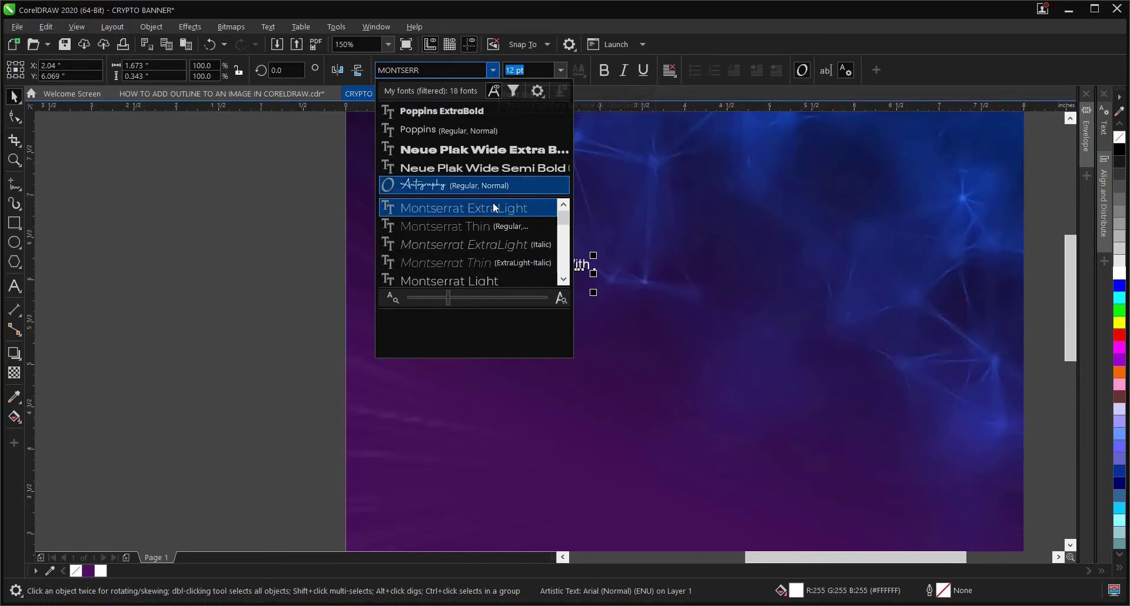
{"action": "left_click", "coordinate": [483, 278]}
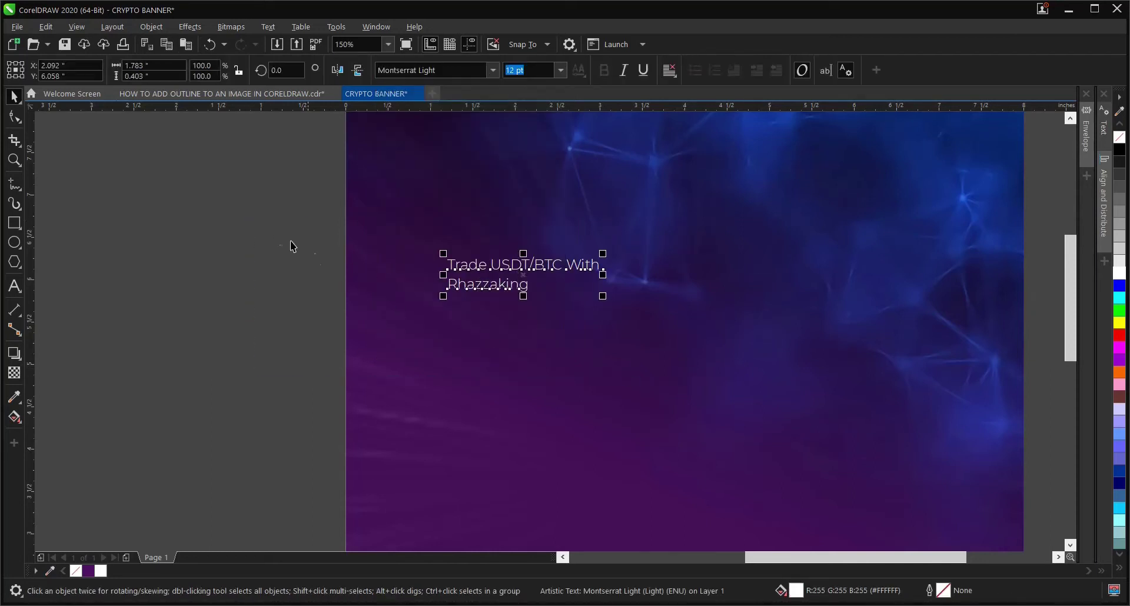
{"action": "left_click", "coordinate": [323, 227]}
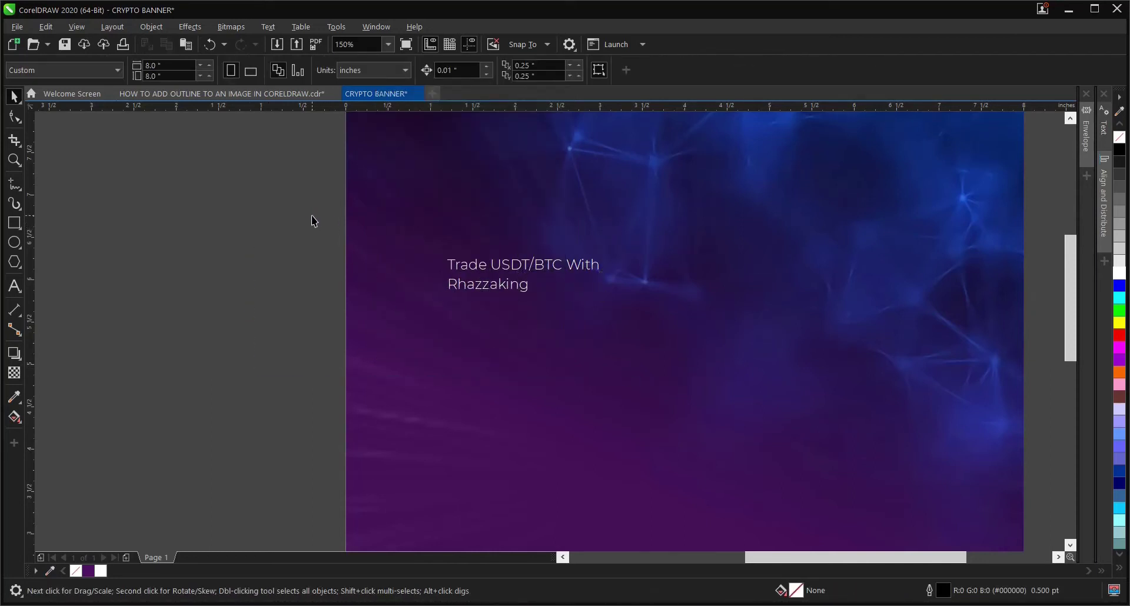
{"action": "left_click_drag", "start_coordinate": [254, 201], "coordinate": [671, 369]}
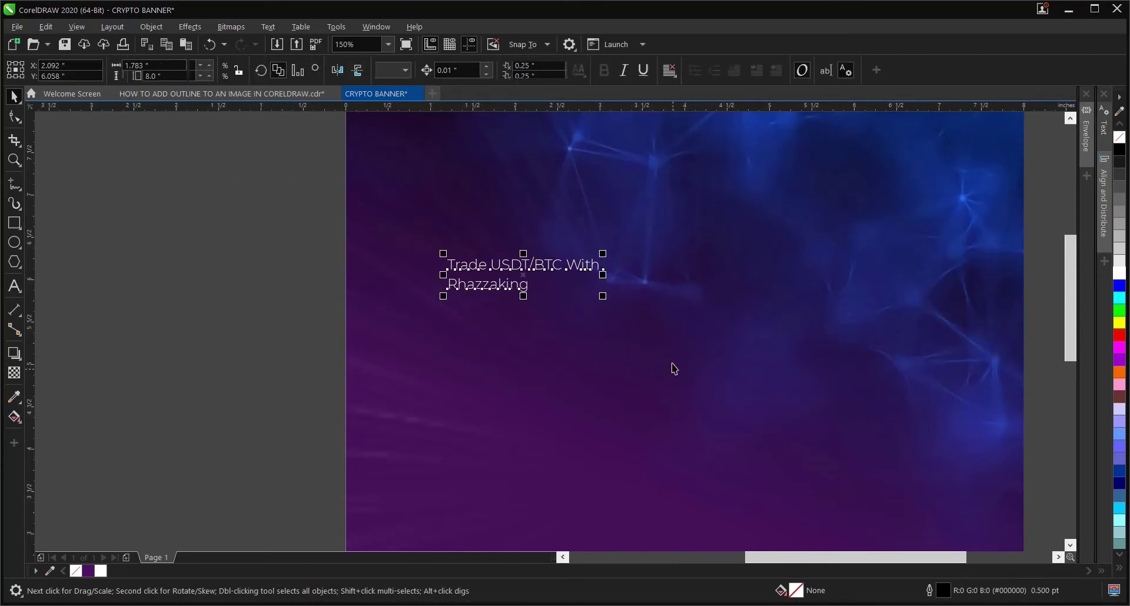
{"action": "left_click", "coordinate": [494, 70]}
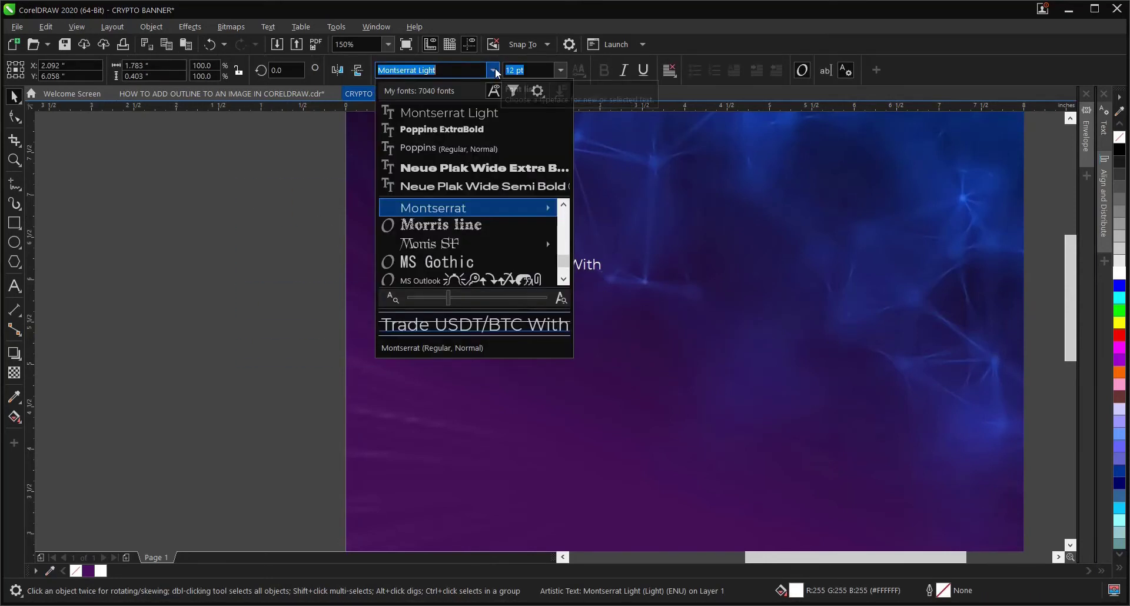
{"action": "mouse_move", "coordinate": [497, 207]}
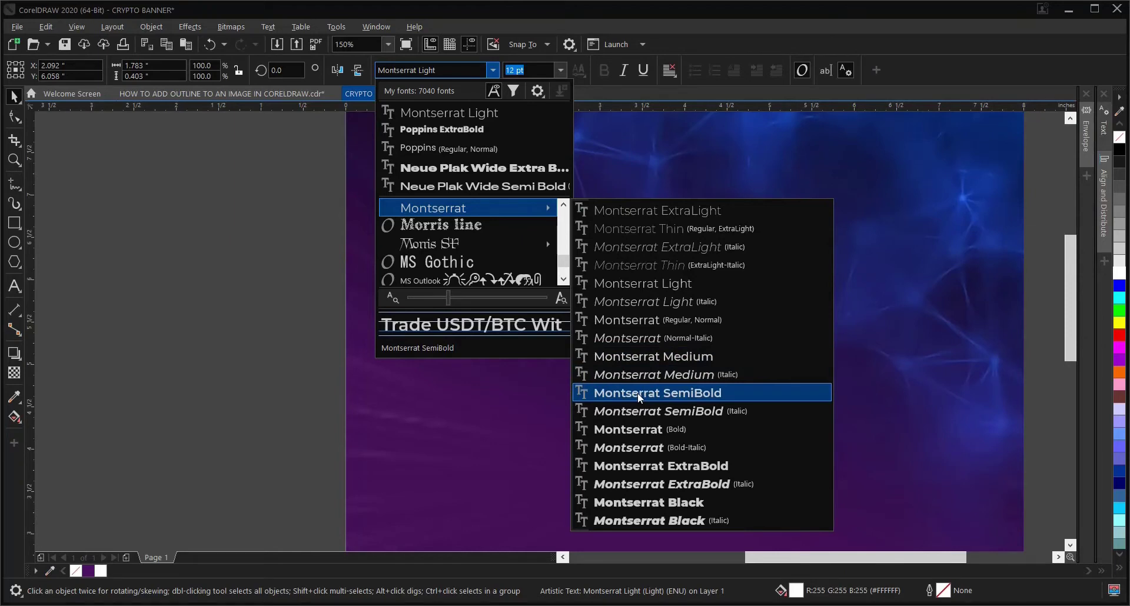
{"action": "left_click", "coordinate": [648, 360]}
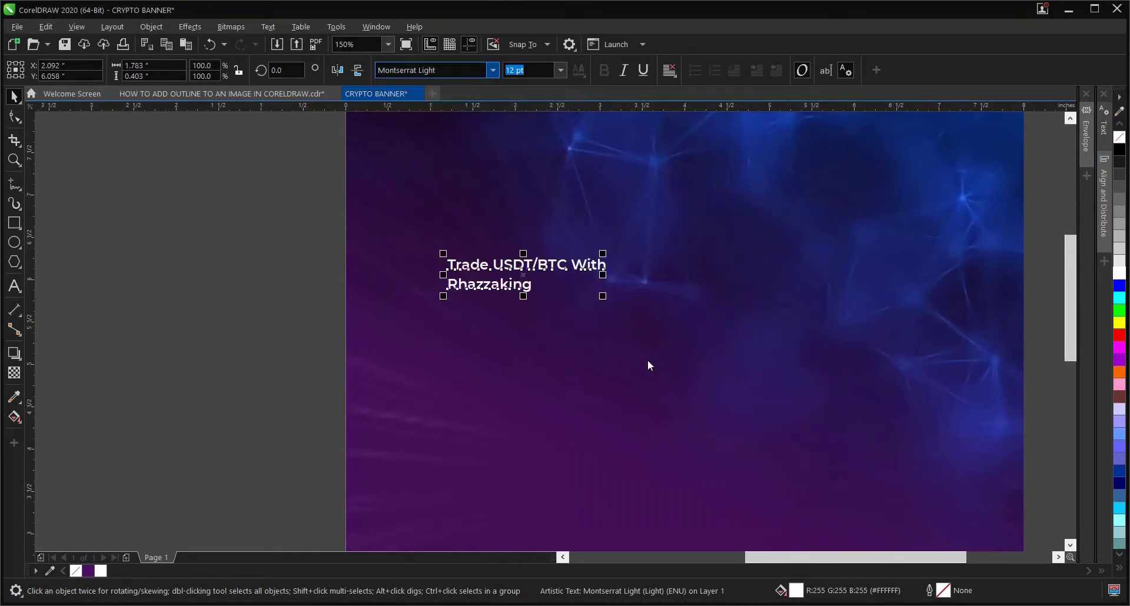
{"action": "scroll", "coordinate": [518, 301], "scroll_direction": "down", "scroll_amount": 2}
{"action": "scroll", "coordinate": [526, 293], "scroll_direction": "up", "scroll_amount": 2}
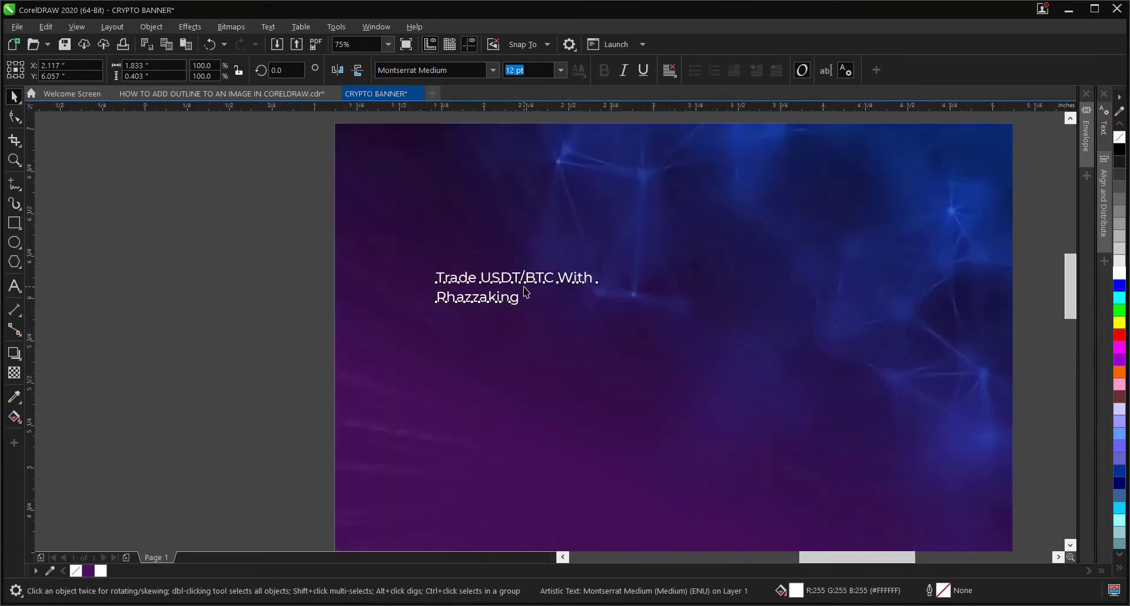
{"action": "scroll", "coordinate": [526, 293], "scroll_direction": "up", "scroll_amount": 3}
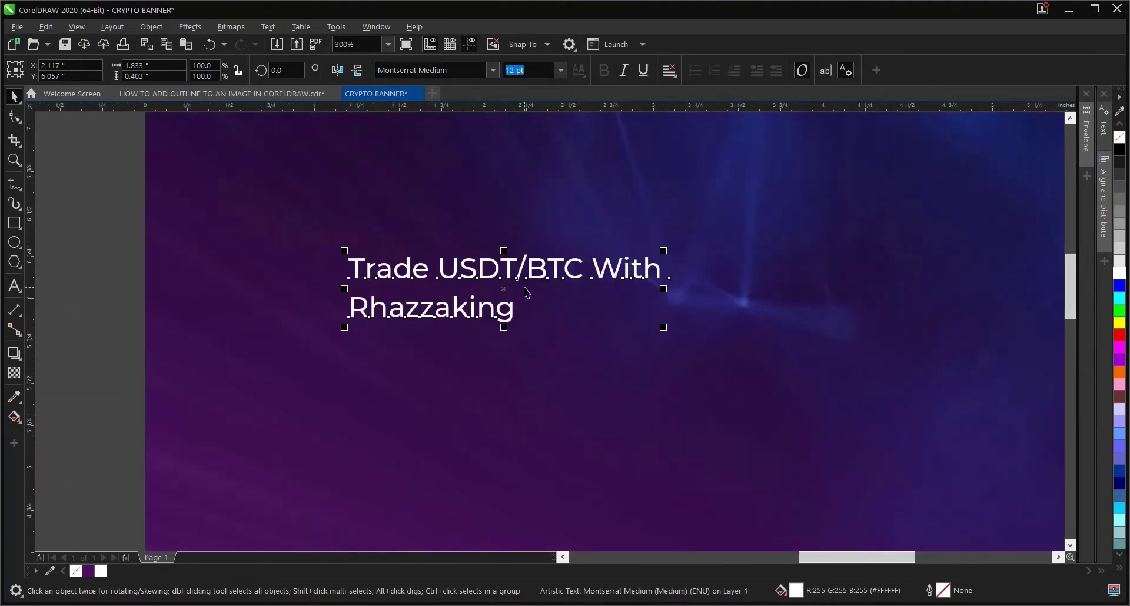
Enlarge the second-line brand name 'Rhazzaking' to 36 pt.
{"action": "left_click", "coordinate": [14, 285]}
{"action": "left_click", "coordinate": [517, 312]}
{"action": "left_click_drag", "start_coordinate": [516, 312], "coordinate": [296, 314]}
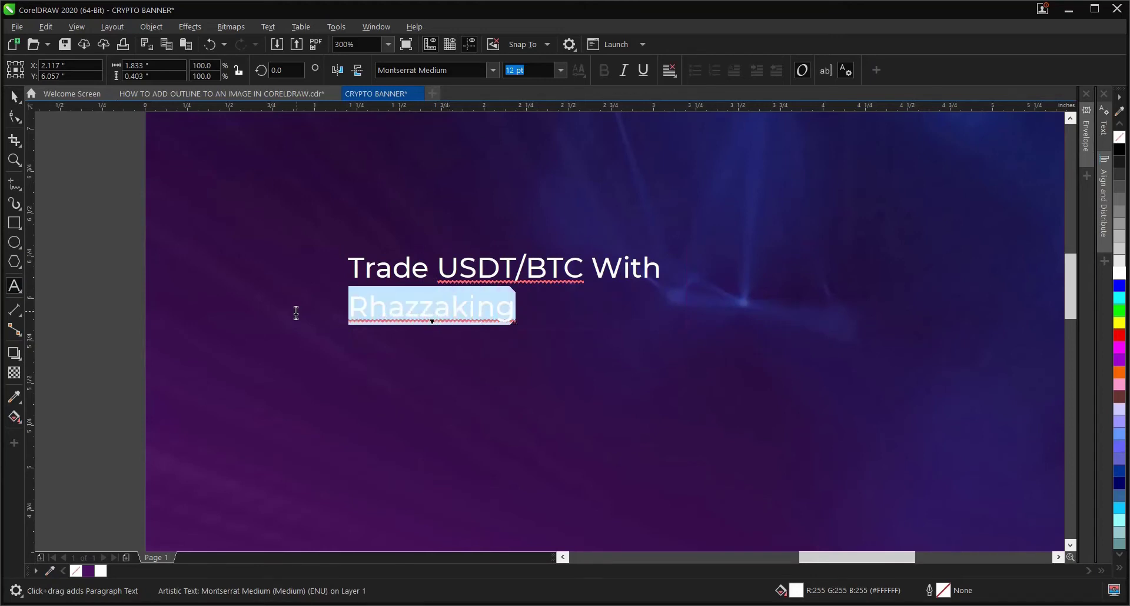
{"action": "left_click", "coordinate": [561, 71]}
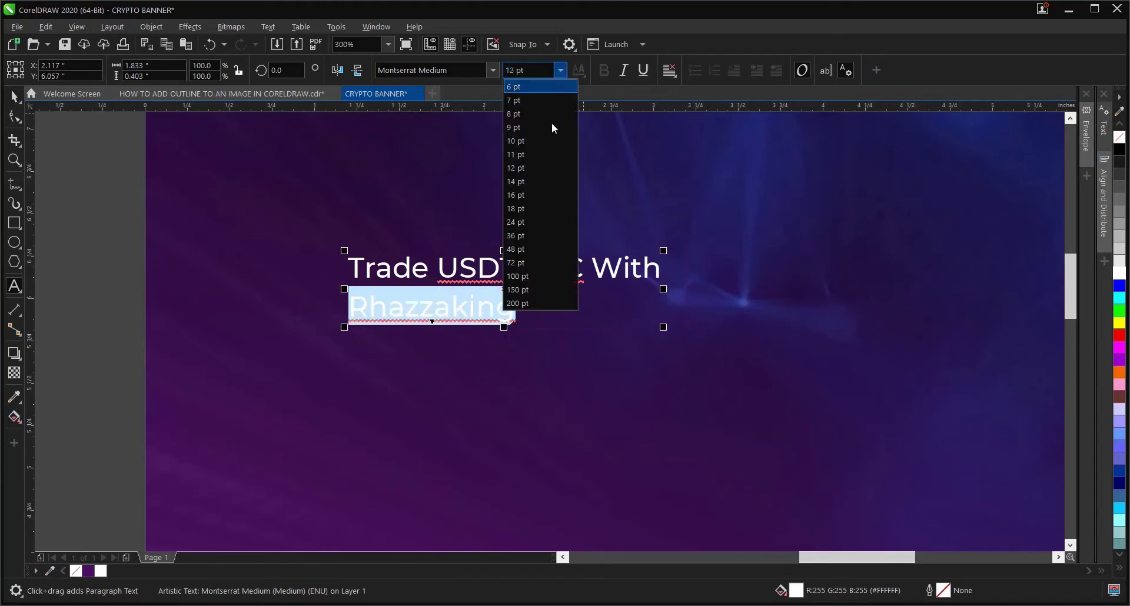
{"action": "left_click", "coordinate": [531, 236]}
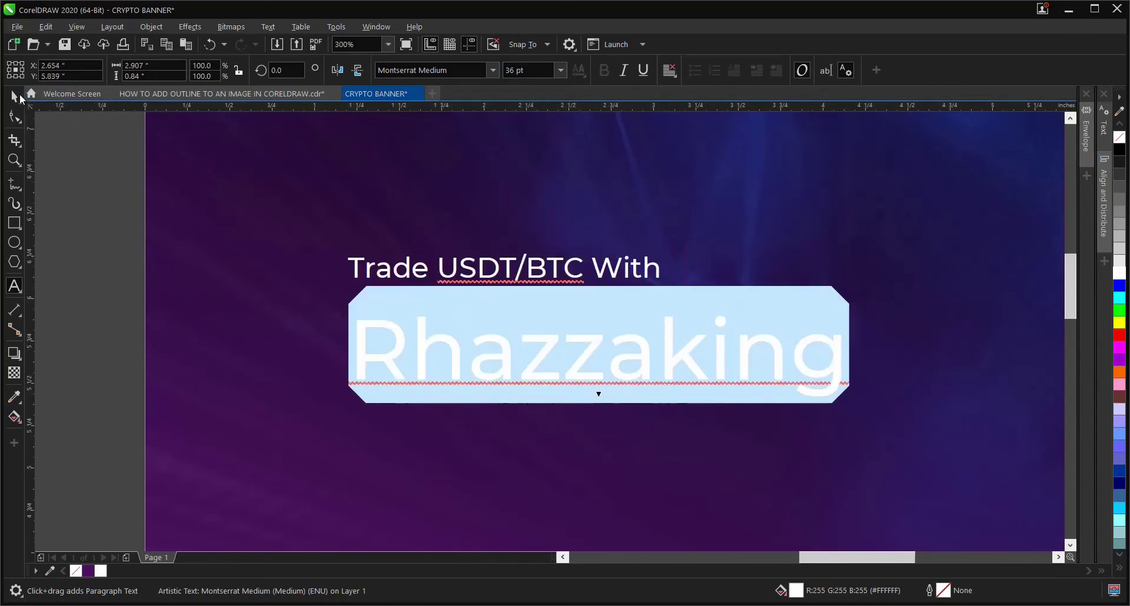
Tighten the headline's line spacing so 'Rhazzaking' sits just under the first line.
{"action": "left_click", "coordinate": [15, 96]}
{"action": "scroll", "coordinate": [372, 253], "scroll_direction": "down", "scroll_amount": 2}
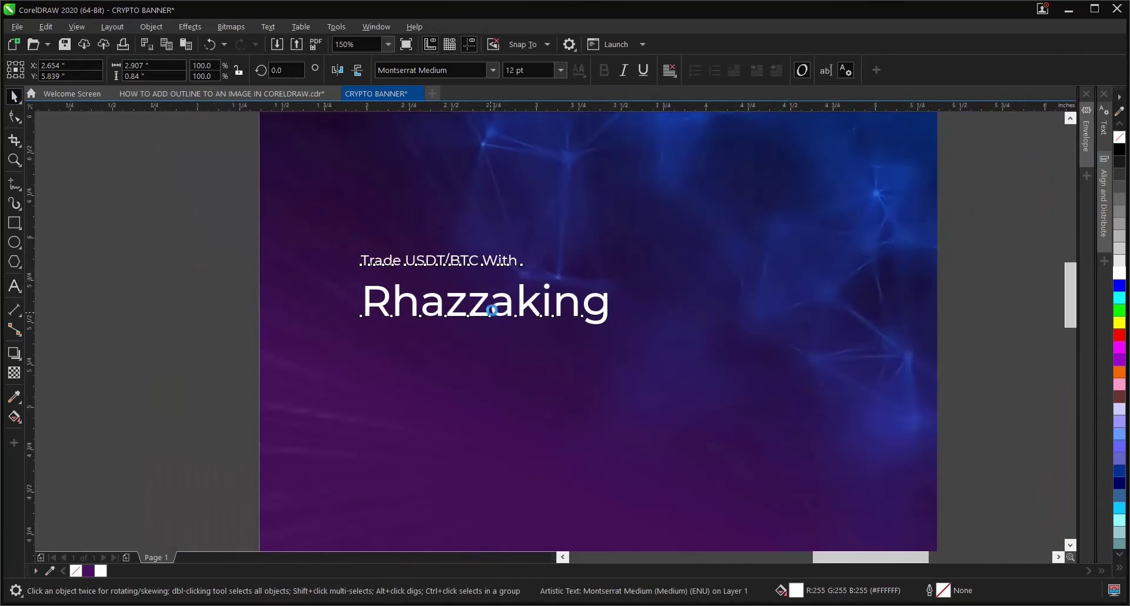
{"action": "scroll", "coordinate": [492, 311], "scroll_direction": "up", "scroll_amount": 2}
{"action": "scroll", "coordinate": [415, 291], "scroll_direction": "down", "scroll_amount": 2}
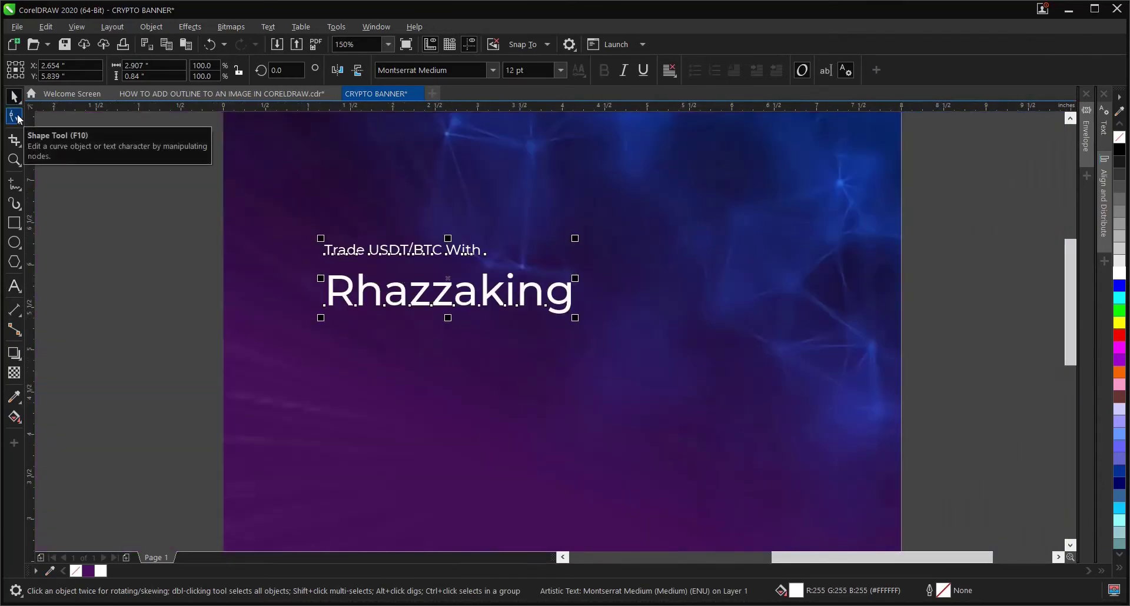
{"action": "left_click", "coordinate": [15, 117]}
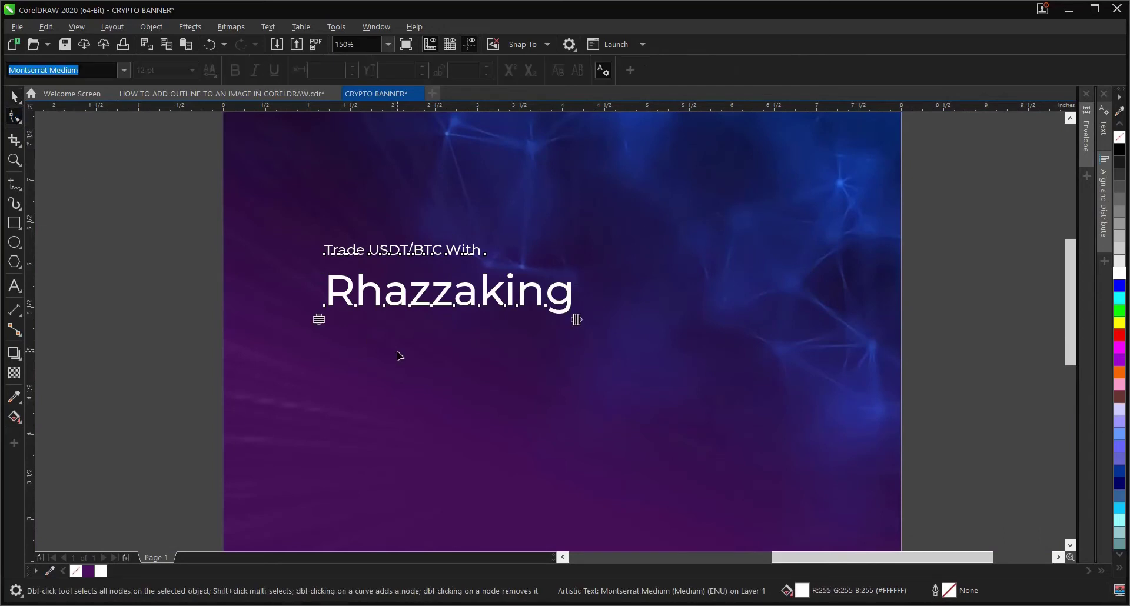
{"action": "left_click_drag", "start_coordinate": [318, 319], "coordinate": [319, 297]}
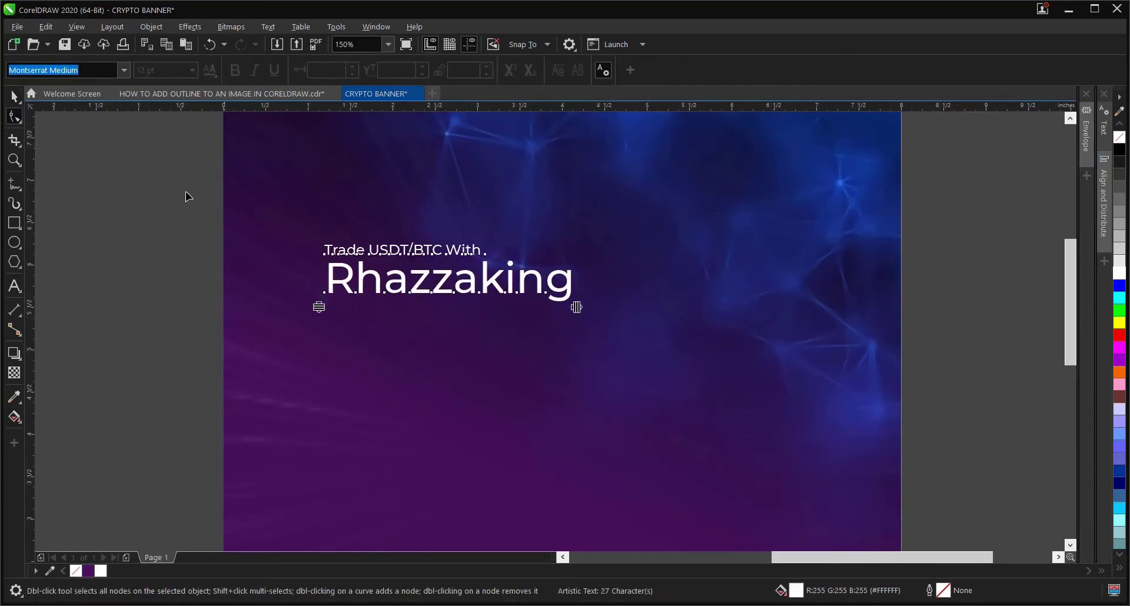
Move the headline block slightly up and to the left.
{"action": "left_click", "coordinate": [14, 95]}
{"action": "scroll", "coordinate": [445, 297], "scroll_direction": "down", "scroll_amount": 2}
{"action": "scroll", "coordinate": [447, 289], "scroll_direction": "up", "scroll_amount": 2}
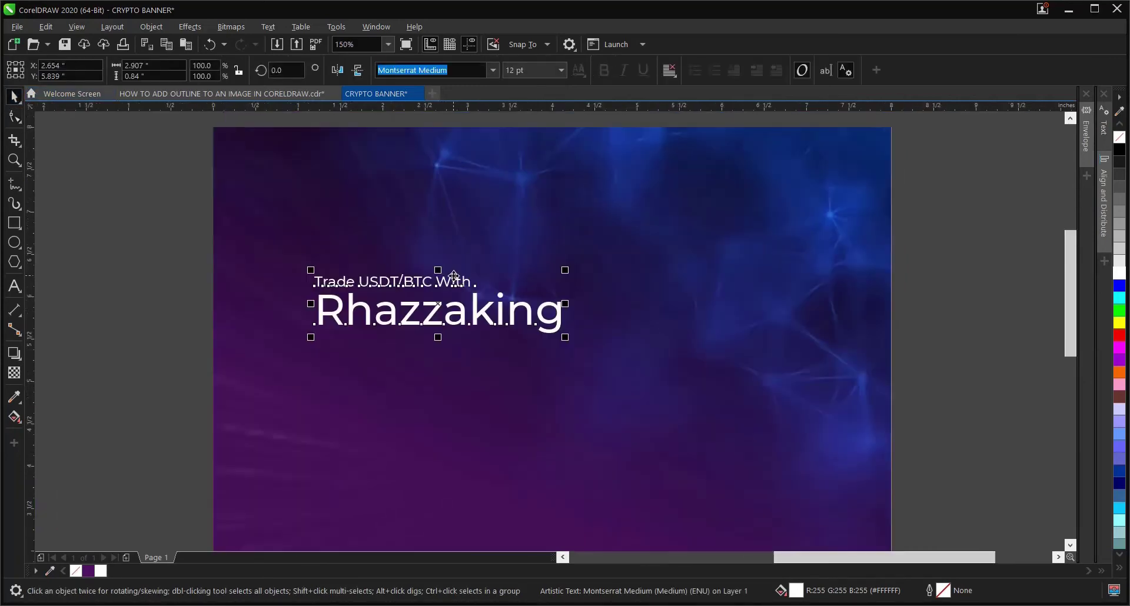
{"action": "left_click_drag", "start_coordinate": [435, 304], "coordinate": [405, 271]}
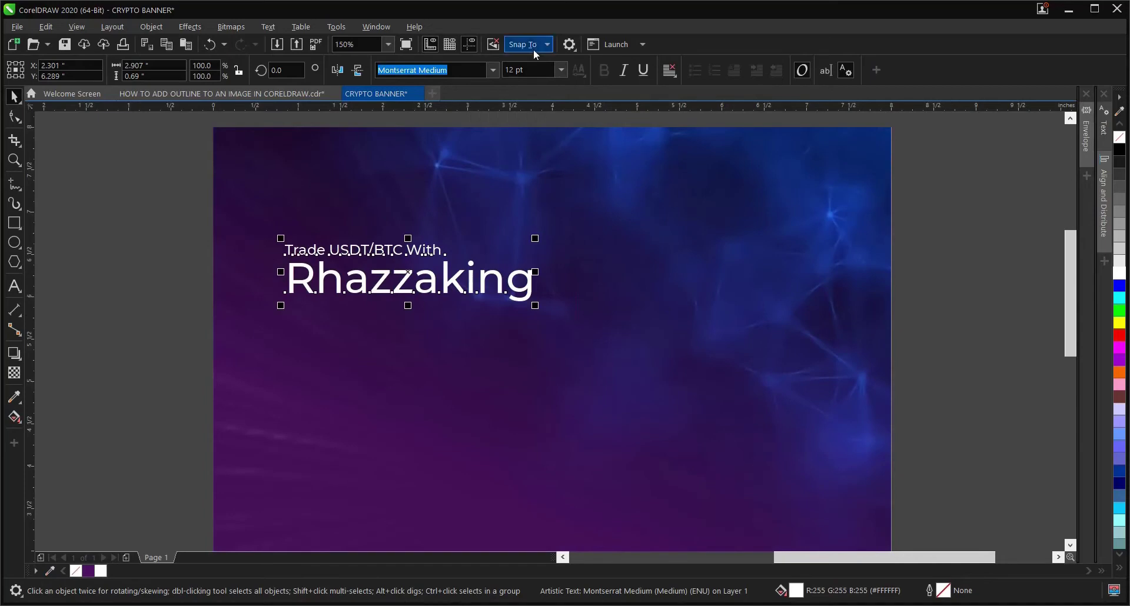
Change the headline font to Montserrat Bold.
{"action": "left_click", "coordinate": [494, 70]}
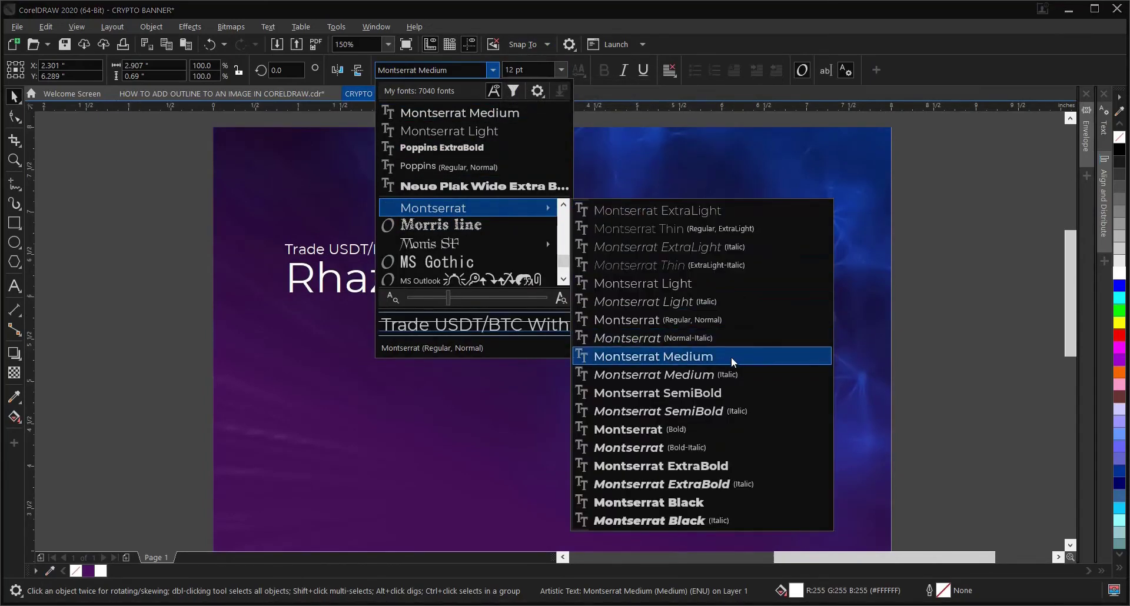
{"action": "left_click", "coordinate": [722, 436]}
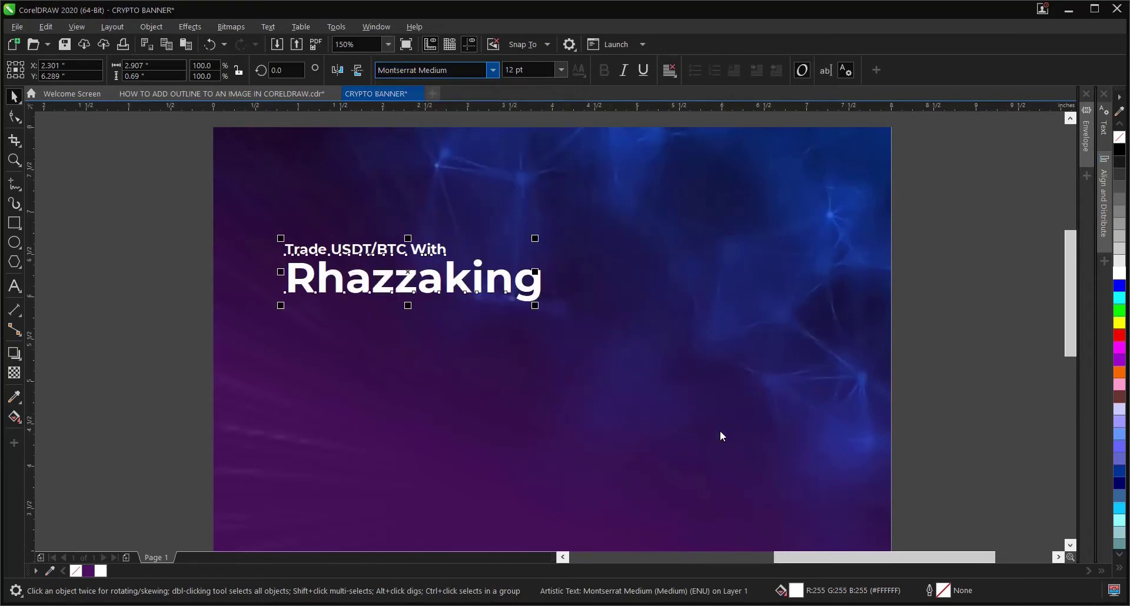
{"action": "scroll", "coordinate": [467, 290], "scroll_direction": "up", "scroll_amount": 2}
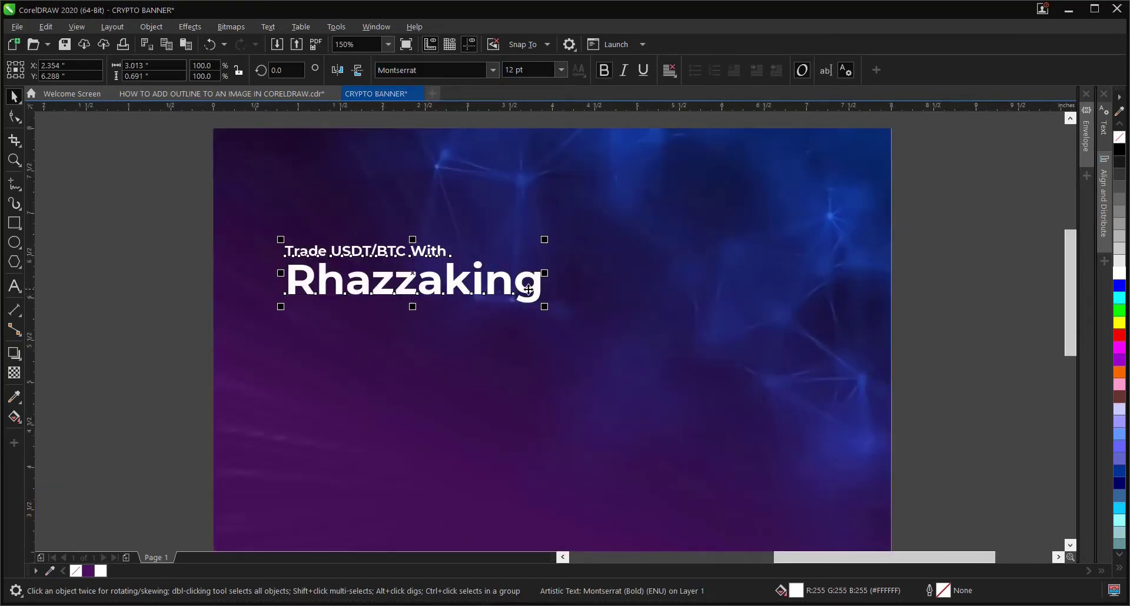
Scale the headline down to about 91% and shift it slightly left.
{"action": "left_click_drag", "start_coordinate": [545, 306], "coordinate": [529, 305]}
{"action": "scroll", "coordinate": [477, 264], "scroll_direction": "down", "scroll_amount": 2}
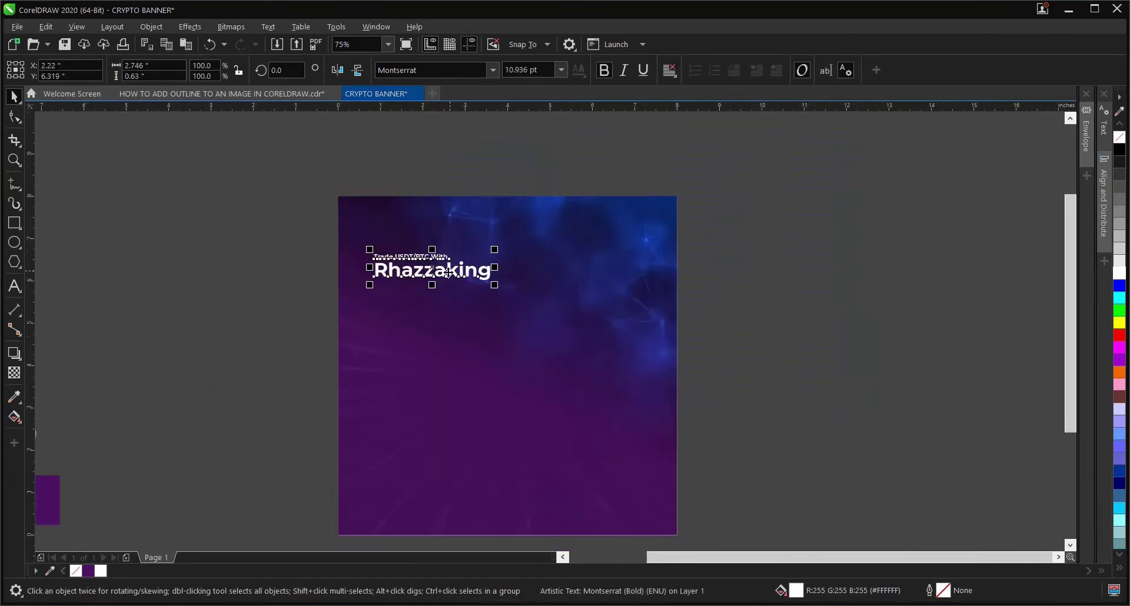
{"action": "scroll", "coordinate": [436, 267], "scroll_direction": "up", "scroll_amount": 2}
{"action": "left_click_drag", "start_coordinate": [435, 267], "coordinate": [439, 269]}
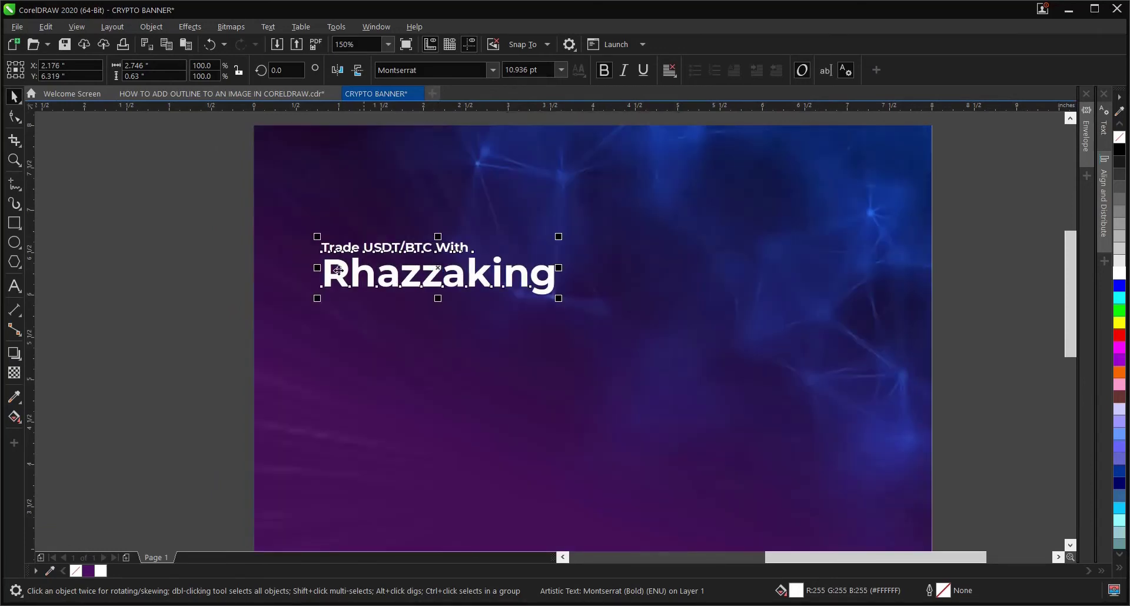
{"action": "left_click", "coordinate": [201, 241]}
{"action": "scroll", "coordinate": [590, 286], "scroll_direction": "down", "scroll_amount": 2}
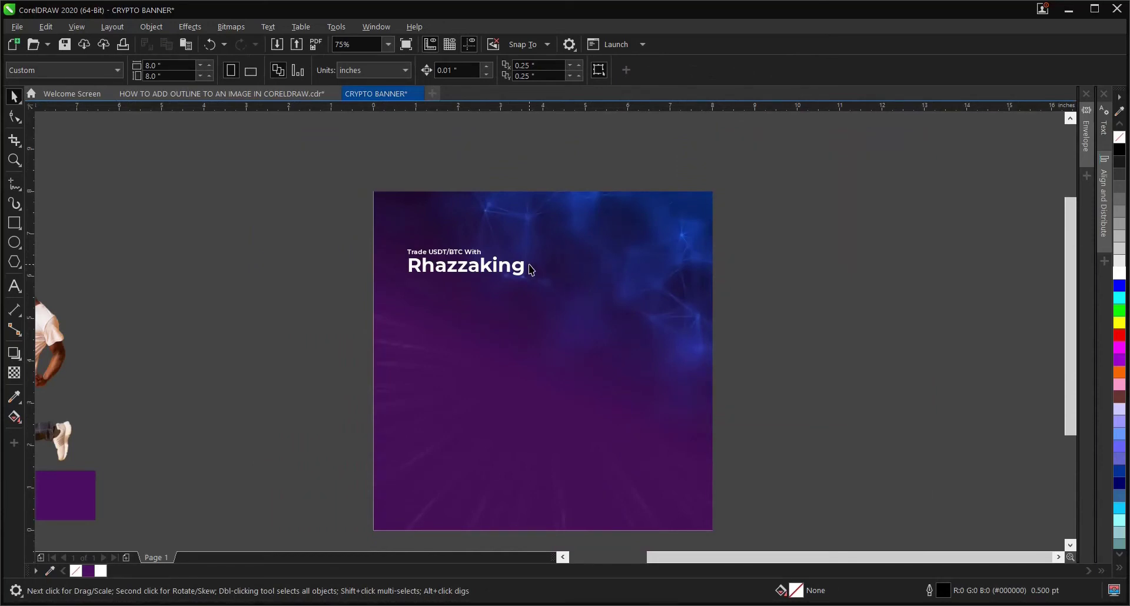
Copy the three lines 'Something' through 'is gonna locate you' from the draft text frame.
{"action": "key", "text": "F3"}
{"action": "scroll", "coordinate": [235, 318], "scroll_direction": "up", "scroll_amount": 4}
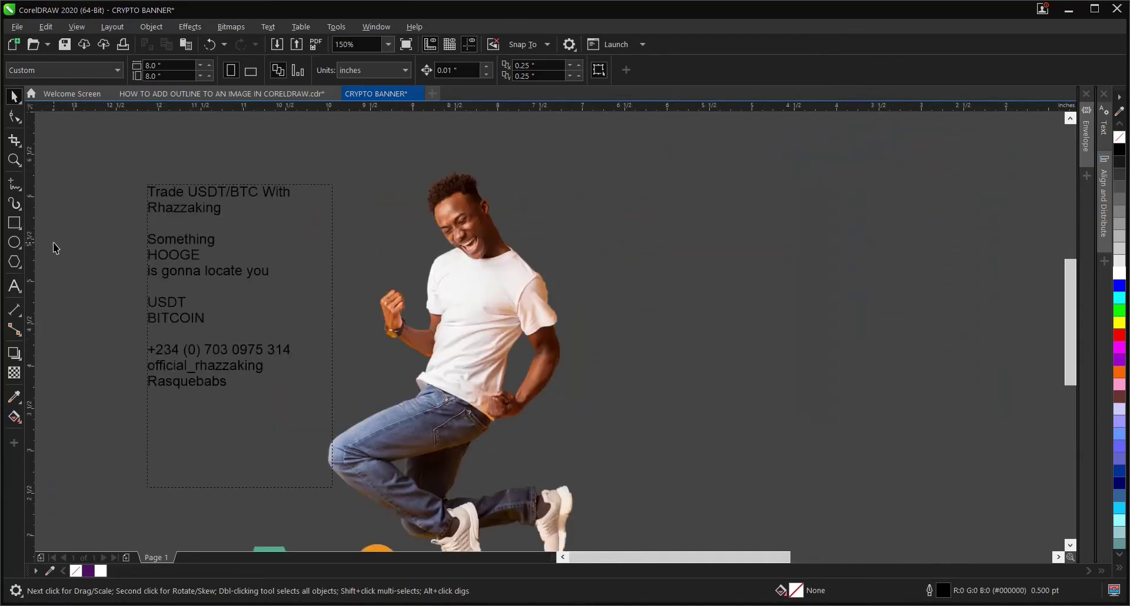
{"action": "left_click", "coordinate": [14, 287]}
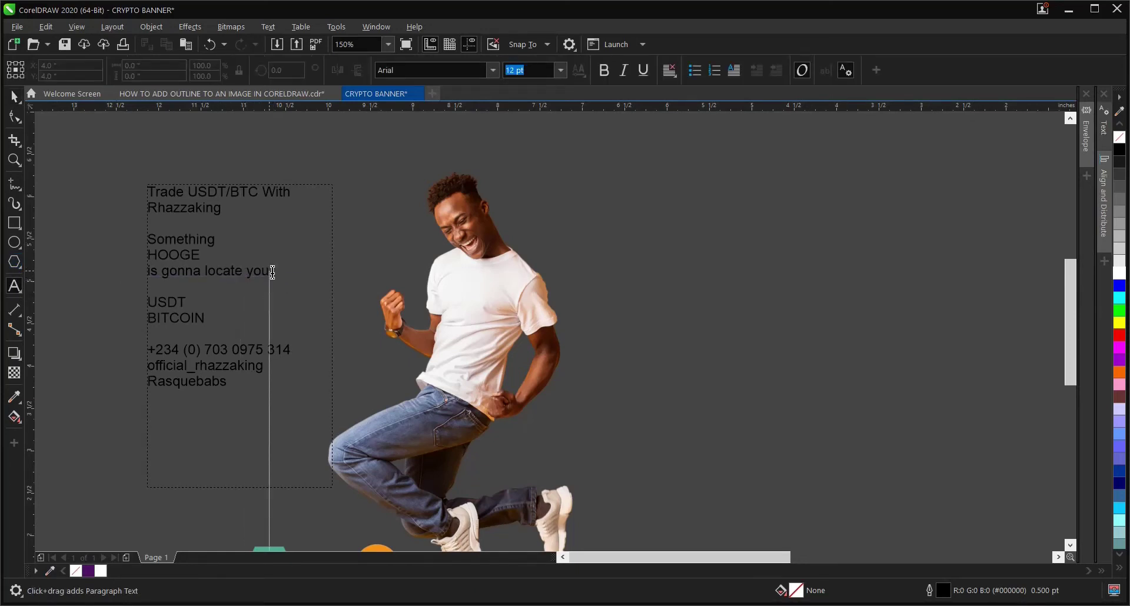
{"action": "left_click", "coordinate": [244, 272]}
{"action": "left_click_drag", "start_coordinate": [269, 272], "coordinate": [149, 242]}
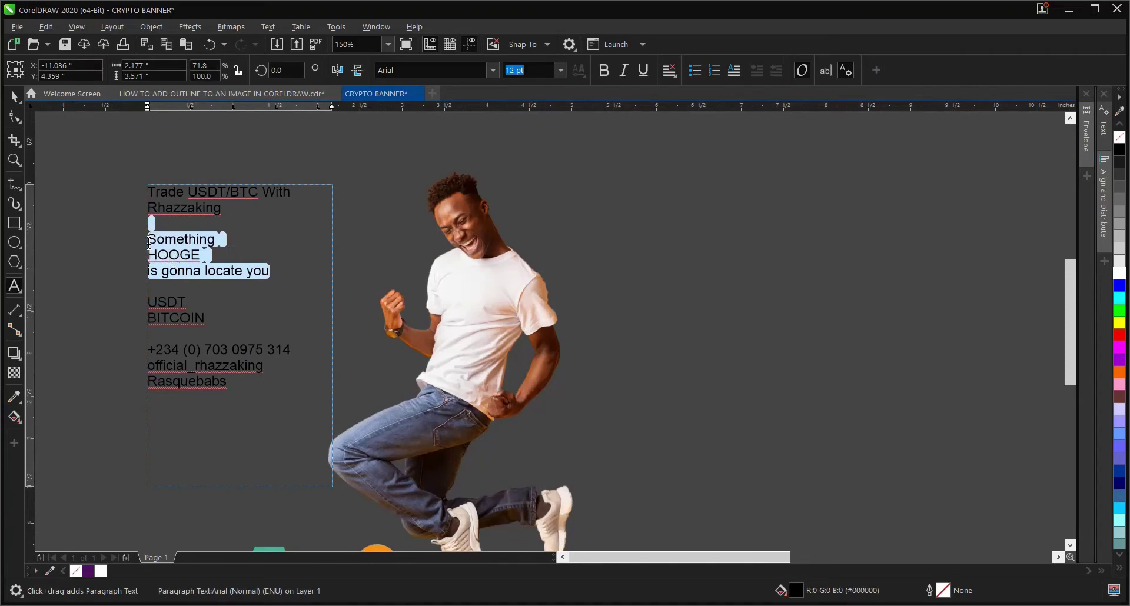
{"action": "right_click", "coordinate": [164, 241]}
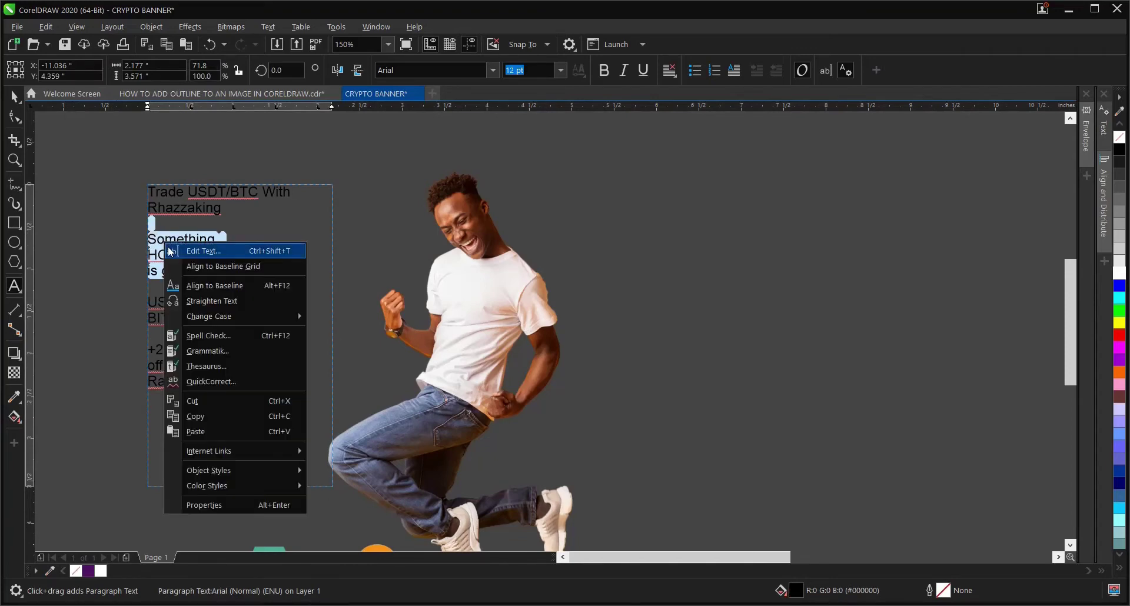
{"action": "left_click", "coordinate": [200, 414]}
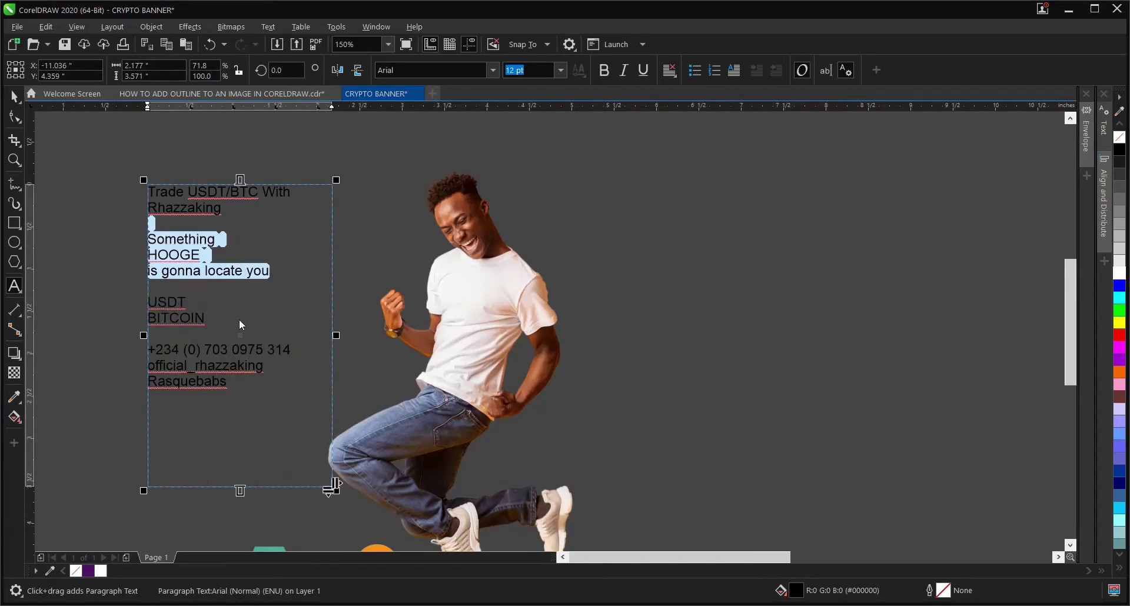
{"action": "left_click", "coordinate": [14, 96]}
{"action": "scroll", "coordinate": [259, 309], "scroll_direction": "down", "scroll_amount": 2}
{"action": "left_click", "coordinate": [232, 351]}
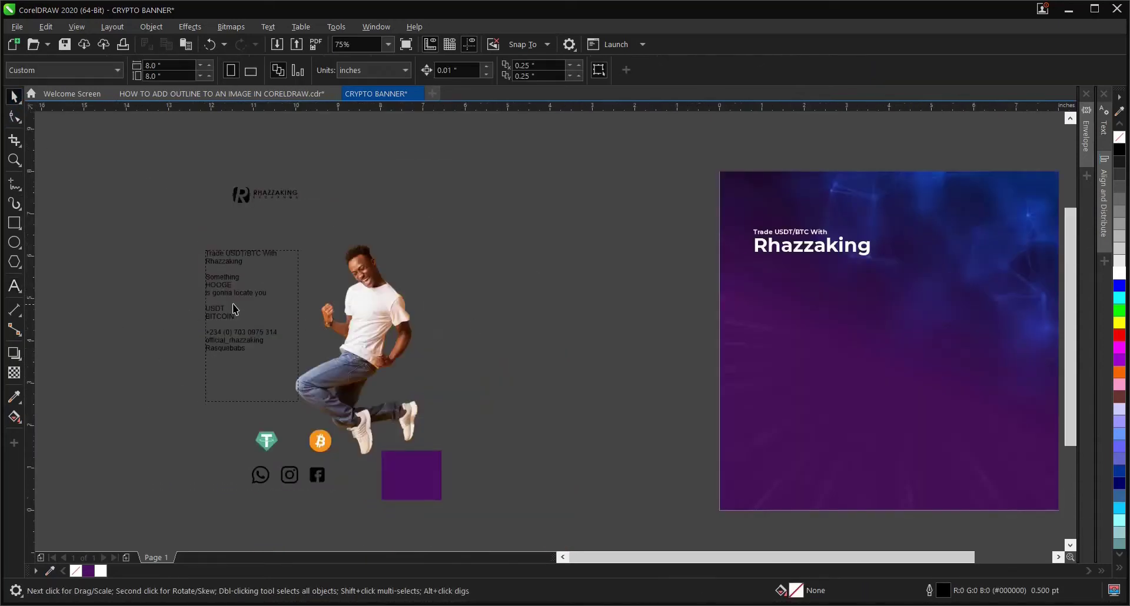
{"action": "scroll", "coordinate": [234, 303], "scroll_direction": "up", "scroll_amount": 3}
{"action": "scroll", "coordinate": [418, 290], "scroll_direction": "down", "scroll_amount": 3}
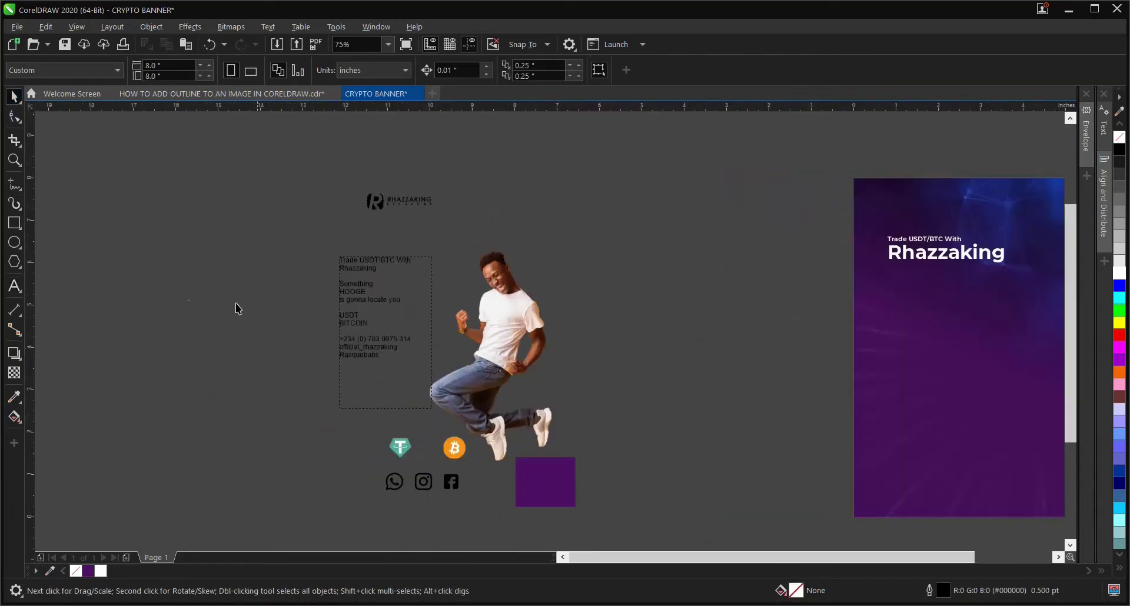
Draw a paragraph text frame beside the page, then delete the empty frame.
{"action": "left_click", "coordinate": [14, 286]}
{"action": "left_click_drag", "start_coordinate": [146, 257], "coordinate": [257, 467]}
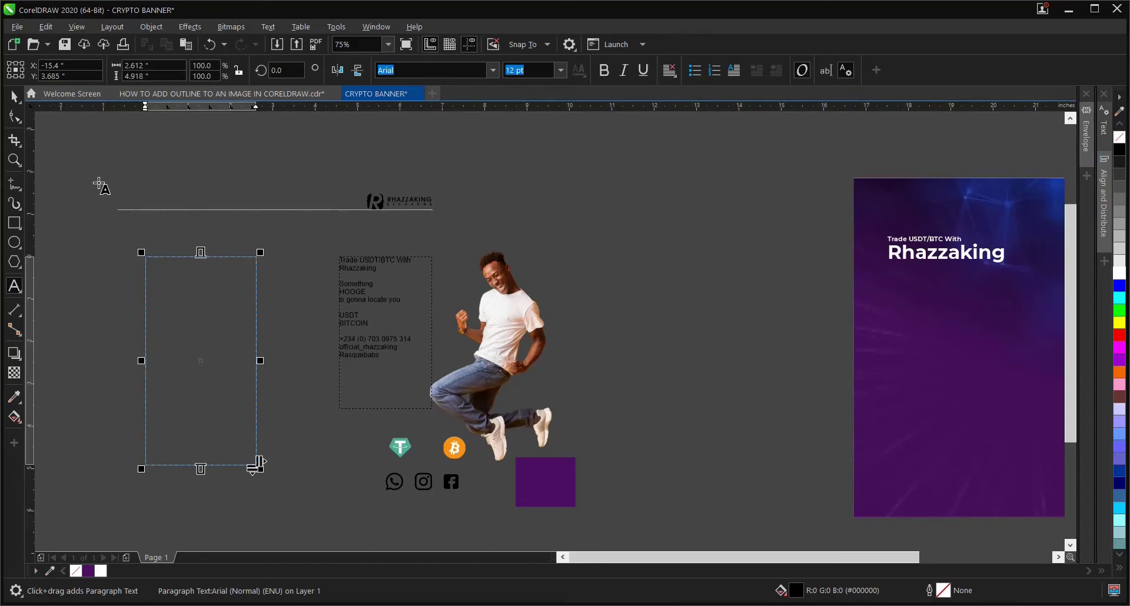
{"action": "left_click", "coordinate": [13, 96]}
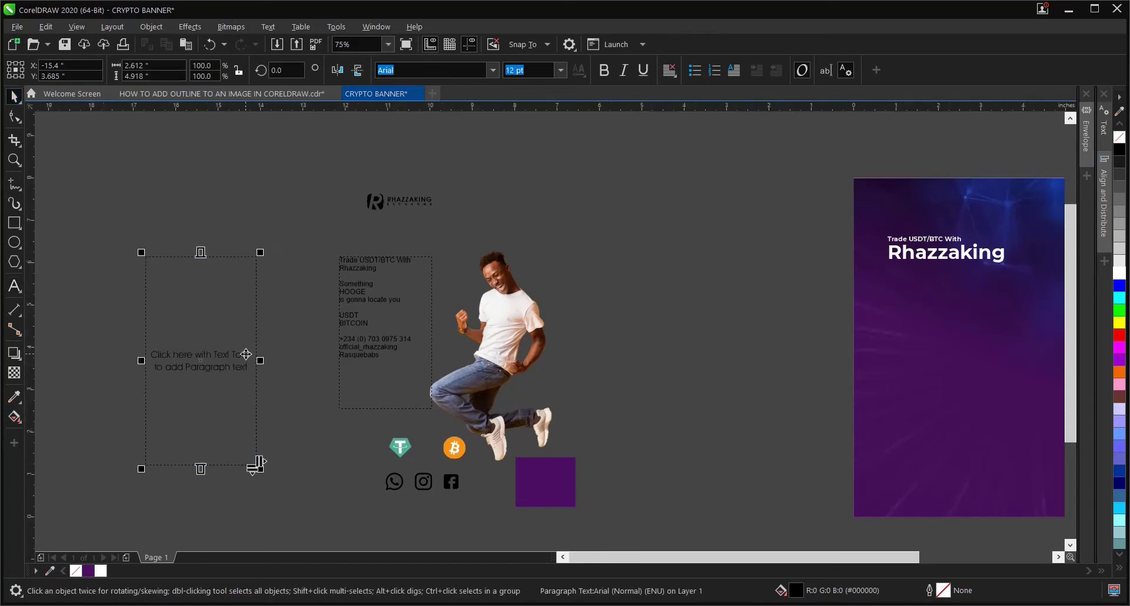
{"action": "key", "text": "Delete"}
{"action": "scroll", "coordinate": [199, 344], "scroll_direction": "down", "scroll_amount": 2}
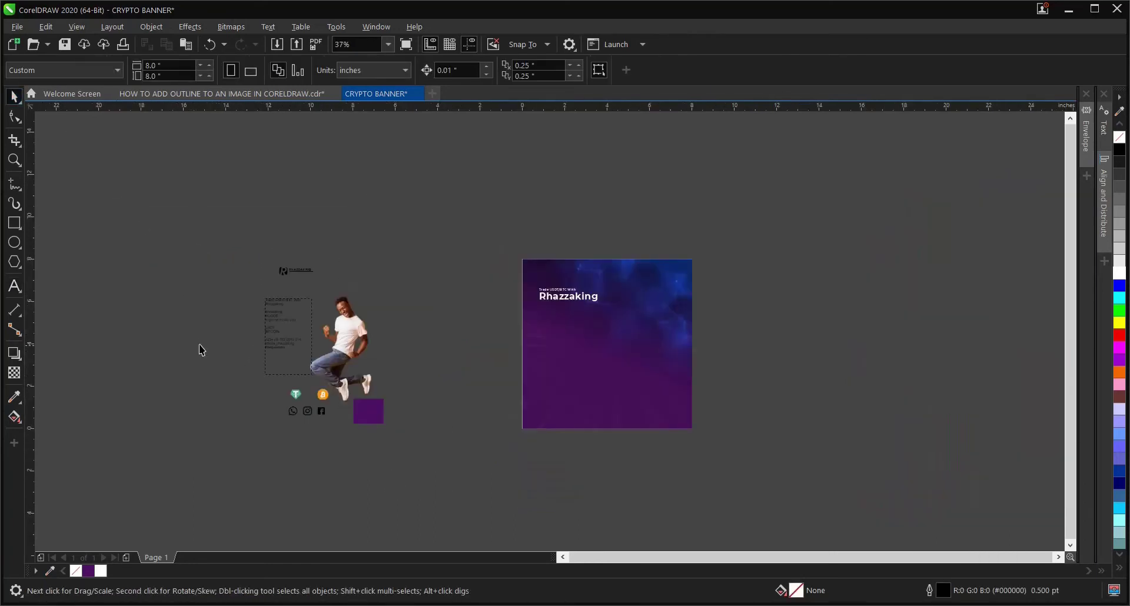
{"action": "scroll", "coordinate": [614, 352], "scroll_direction": "up", "scroll_amount": 2}
{"action": "scroll", "coordinate": [567, 309], "scroll_direction": "down", "scroll_amount": 2}
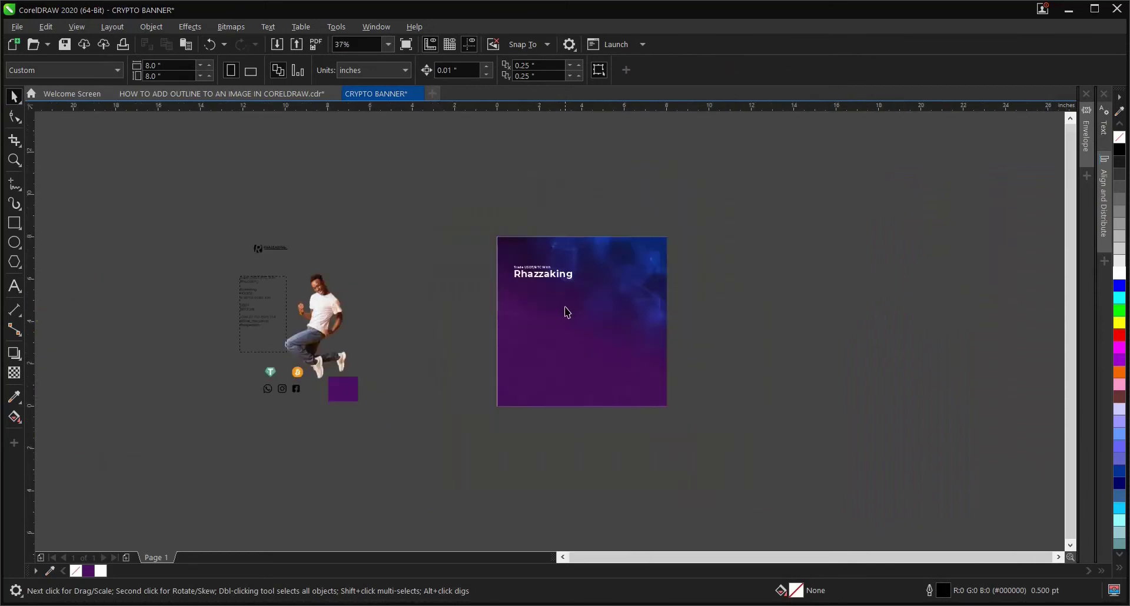
{"action": "scroll", "coordinate": [569, 311], "scroll_direction": "up", "scroll_amount": 2}
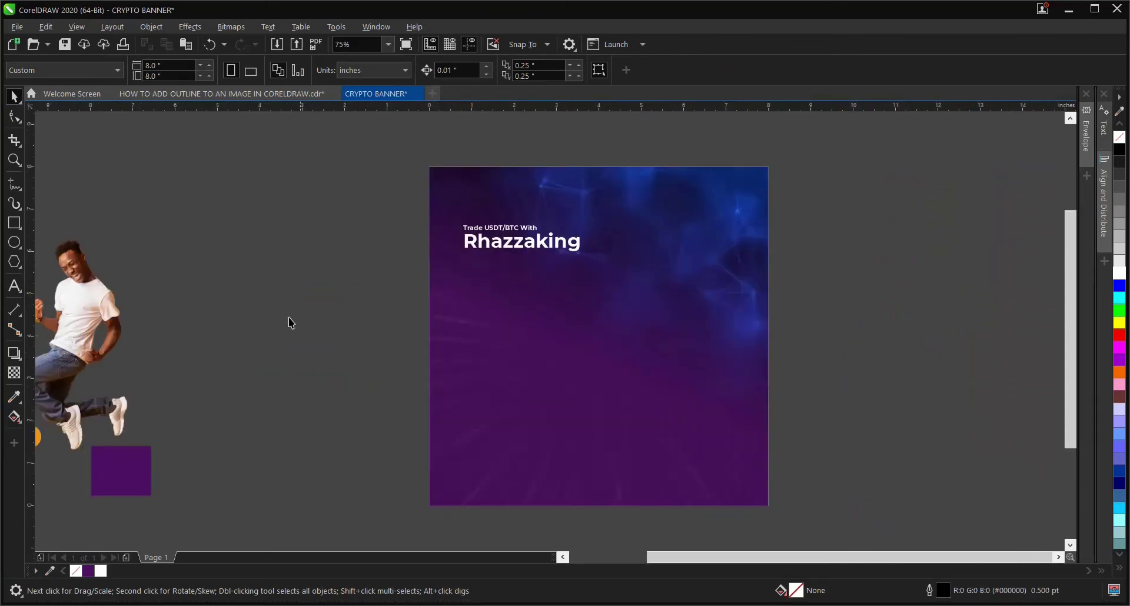
Paste the 'Something / HOOGE / is gonna locate you' lines below the headline and make them white.
{"action": "left_click", "coordinate": [18, 286]}
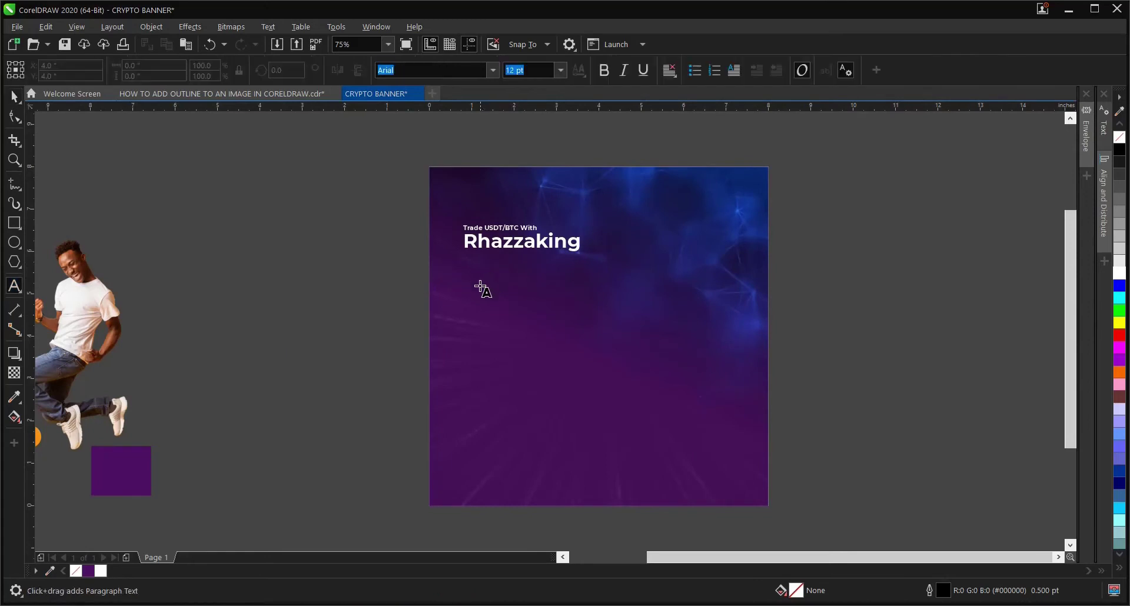
{"action": "left_click", "coordinate": [480, 281]}
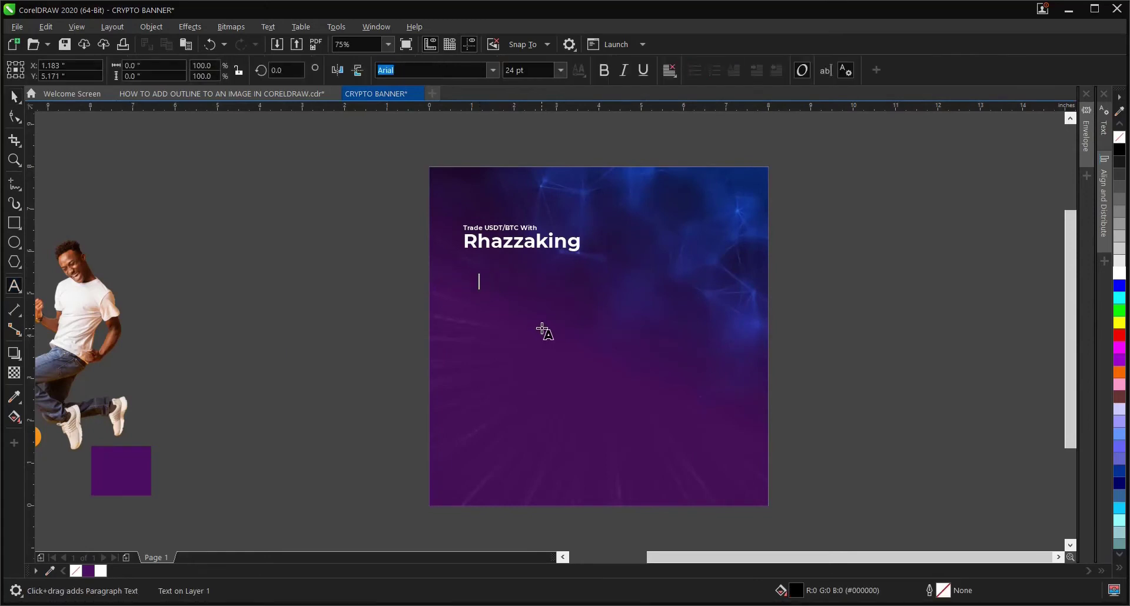
{"action": "key", "text": "ctrl+v"}
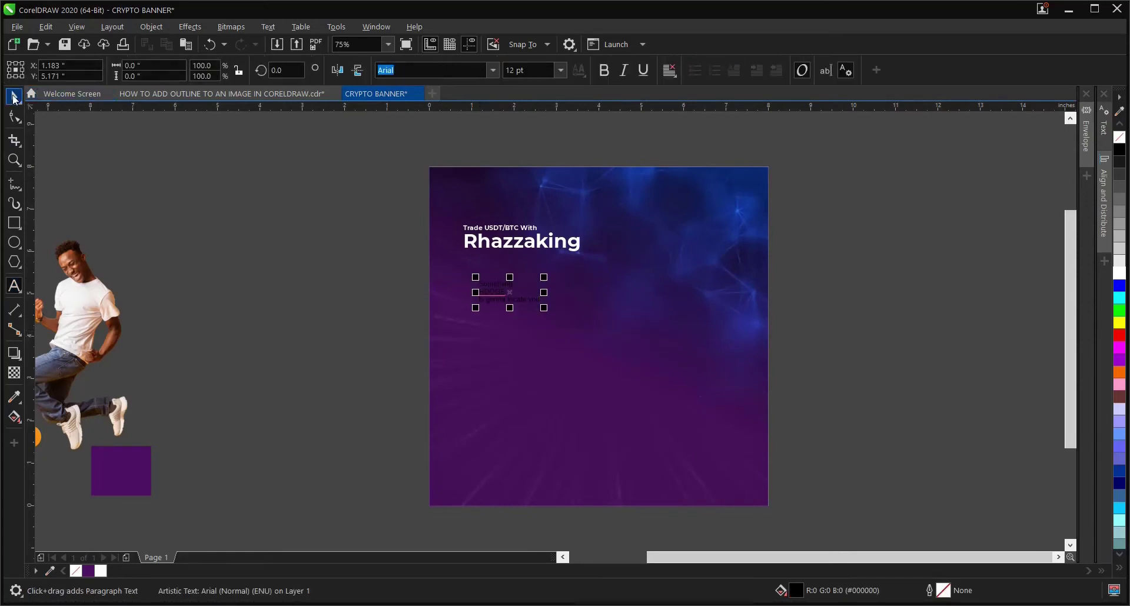
{"action": "left_click", "coordinate": [14, 97]}
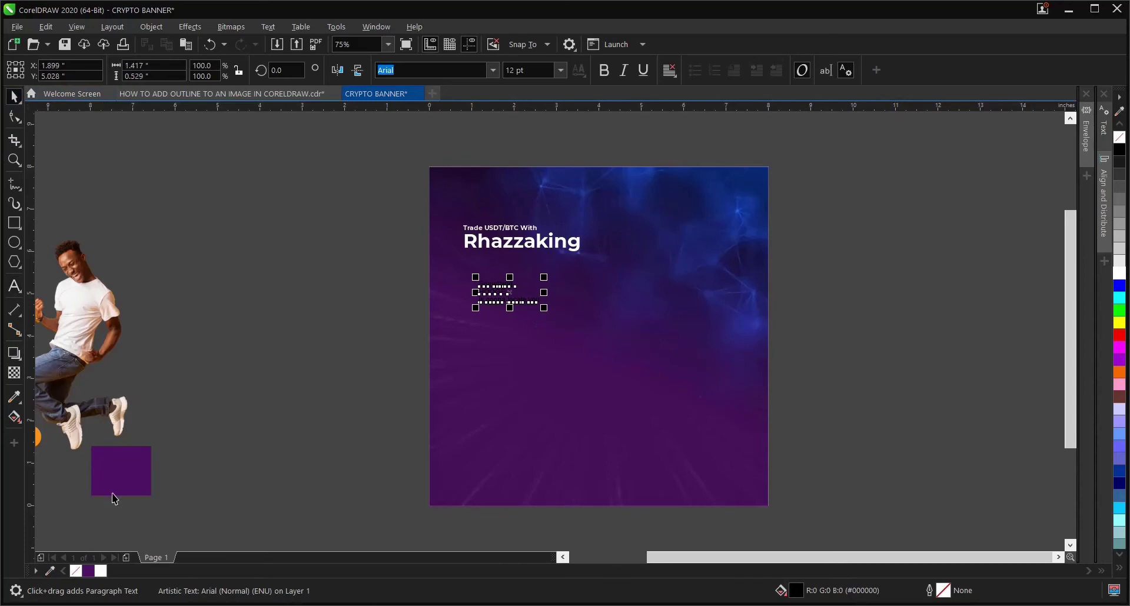
{"action": "left_click", "coordinate": [101, 572]}
{"action": "scroll", "coordinate": [550, 283], "scroll_direction": "up", "scroll_amount": 4}
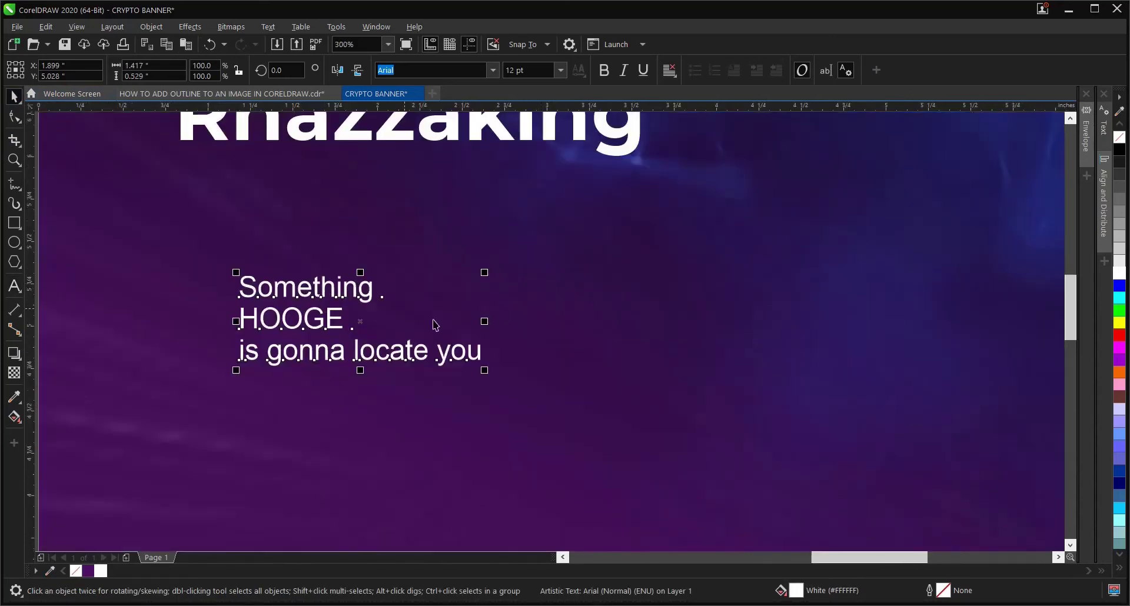
{"action": "scroll", "coordinate": [435, 325], "scroll_direction": "down", "scroll_amount": 2}
{"action": "left_click", "coordinate": [189, 273]}
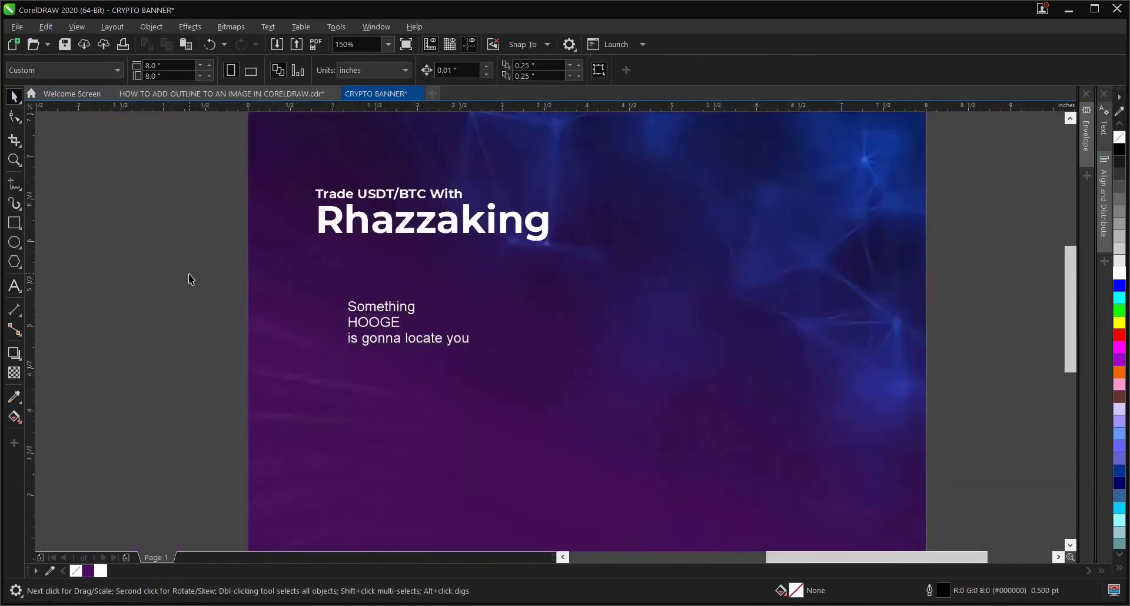
Split the slogan into separate lines with Ctrl+K, then undo to keep one text object.
{"action": "left_click", "coordinate": [387, 328]}
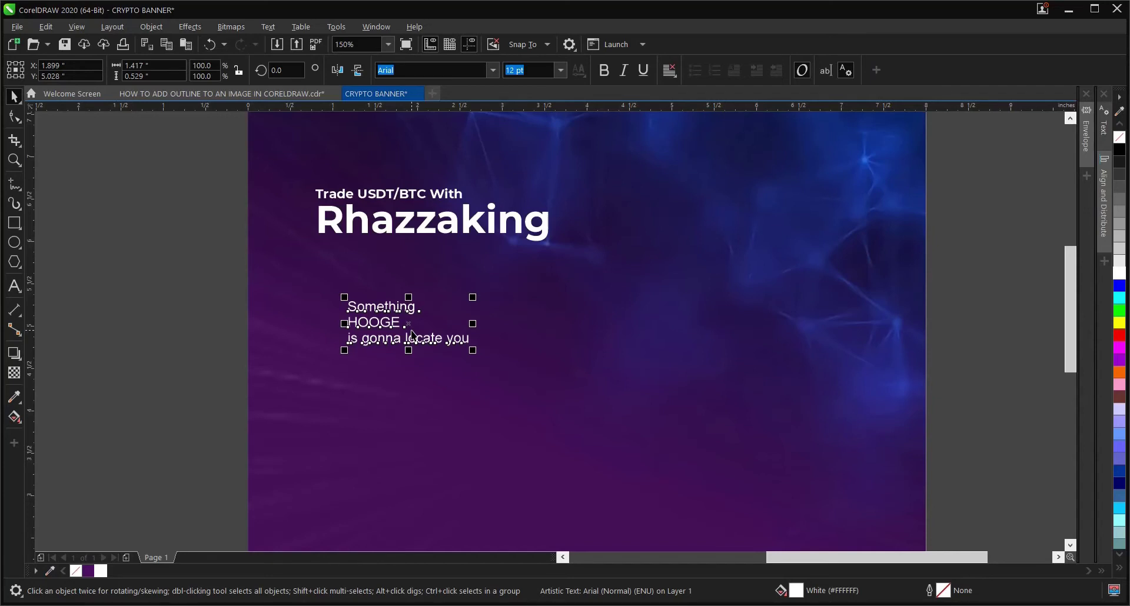
{"action": "key", "text": "ctrl+k"}
{"action": "left_click", "coordinate": [358, 329]}
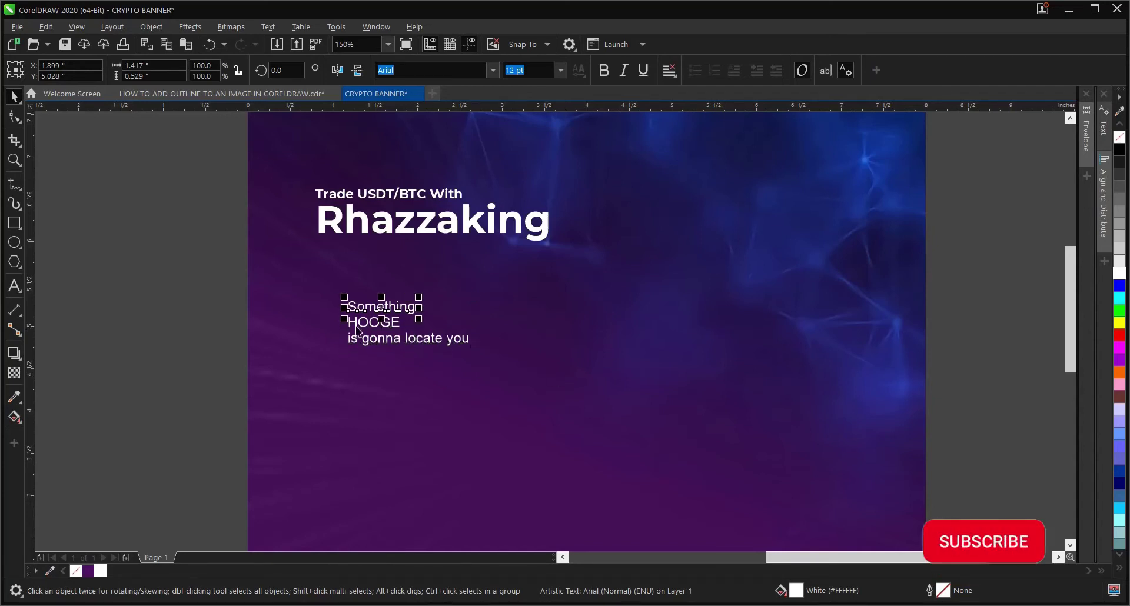
{"action": "left_click_drag", "start_coordinate": [176, 272], "coordinate": [503, 415]}
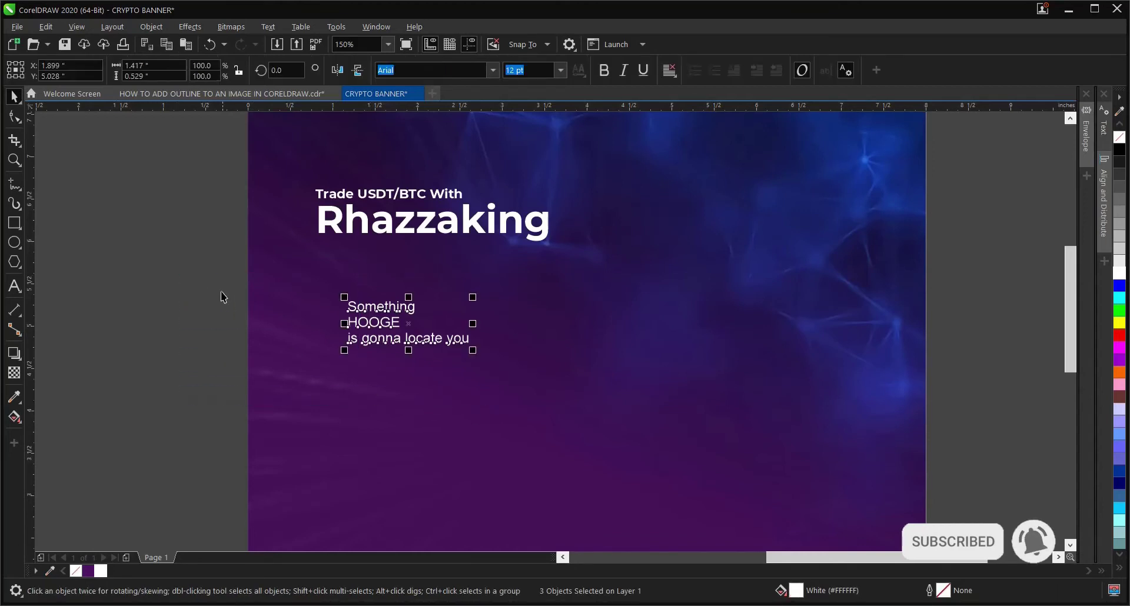
{"action": "key", "text": "ctrl+z"}
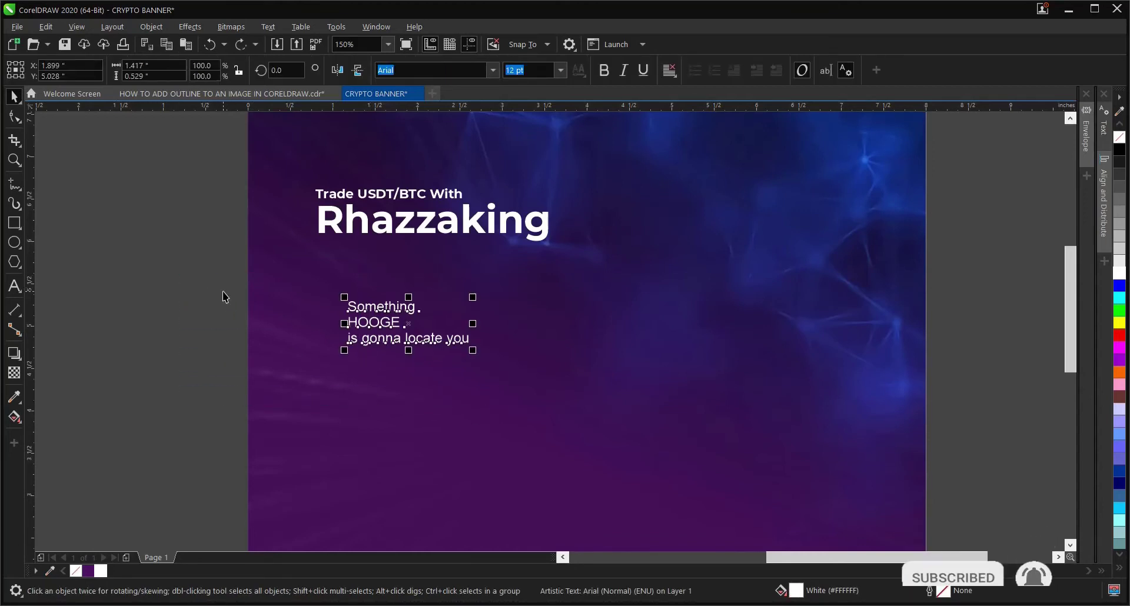
{"action": "key", "text": "ctrl+shift+z"}
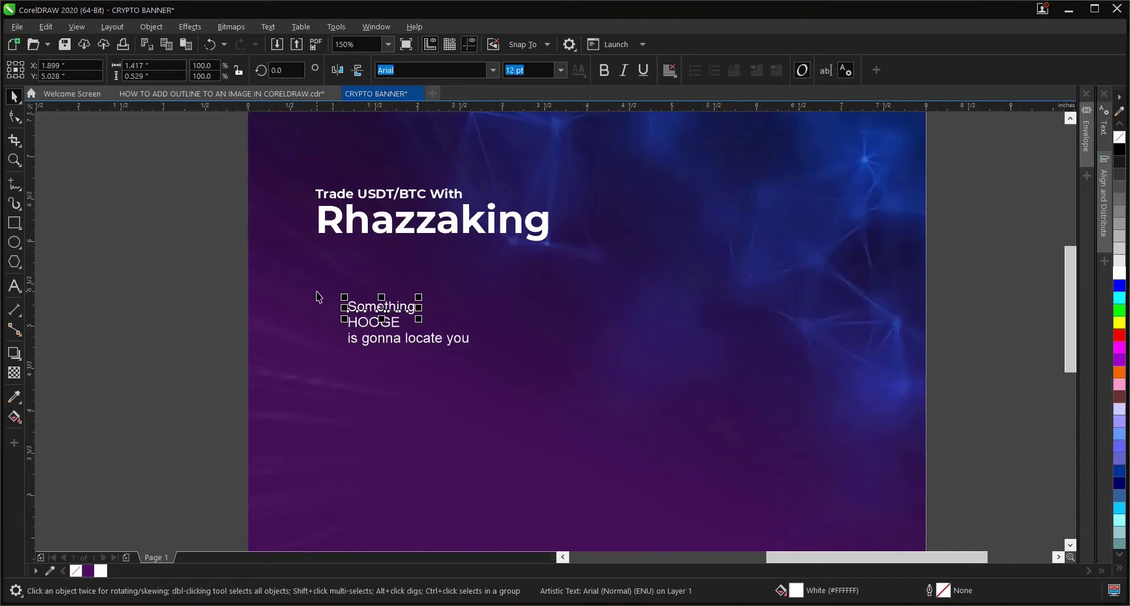
{"action": "key", "text": "ctrl+z"}
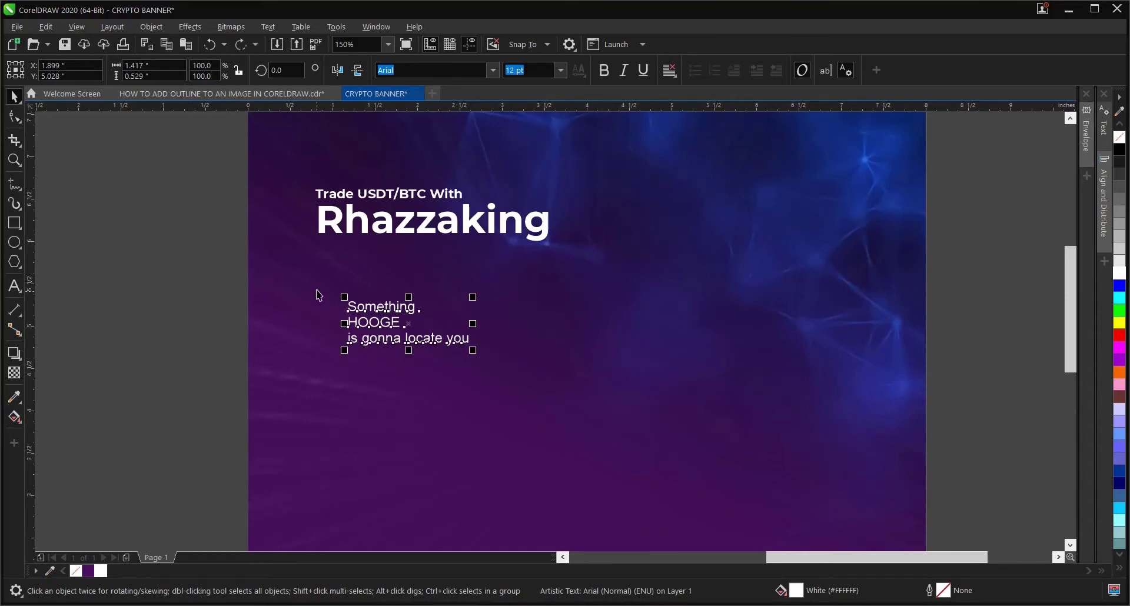
Break the slogan apart with Ctrl+K into Something, HOOGE and is gonna locate you lines.
{"action": "left_click", "coordinate": [276, 27]}
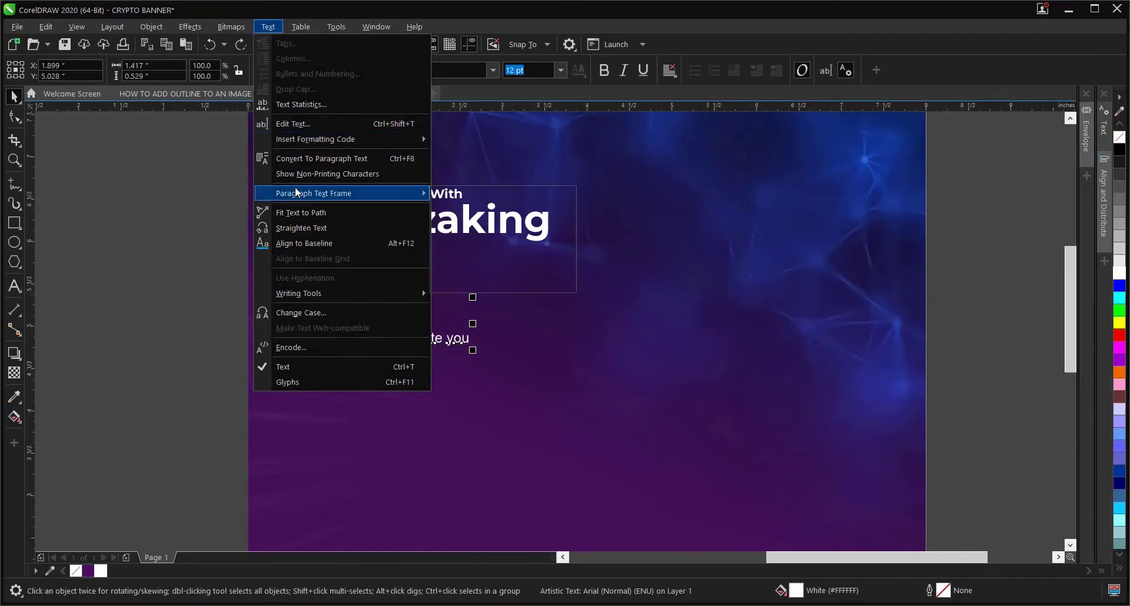
{"action": "mouse_move", "coordinate": [122, 19]}
{"action": "mouse_move", "coordinate": [155, 29]}
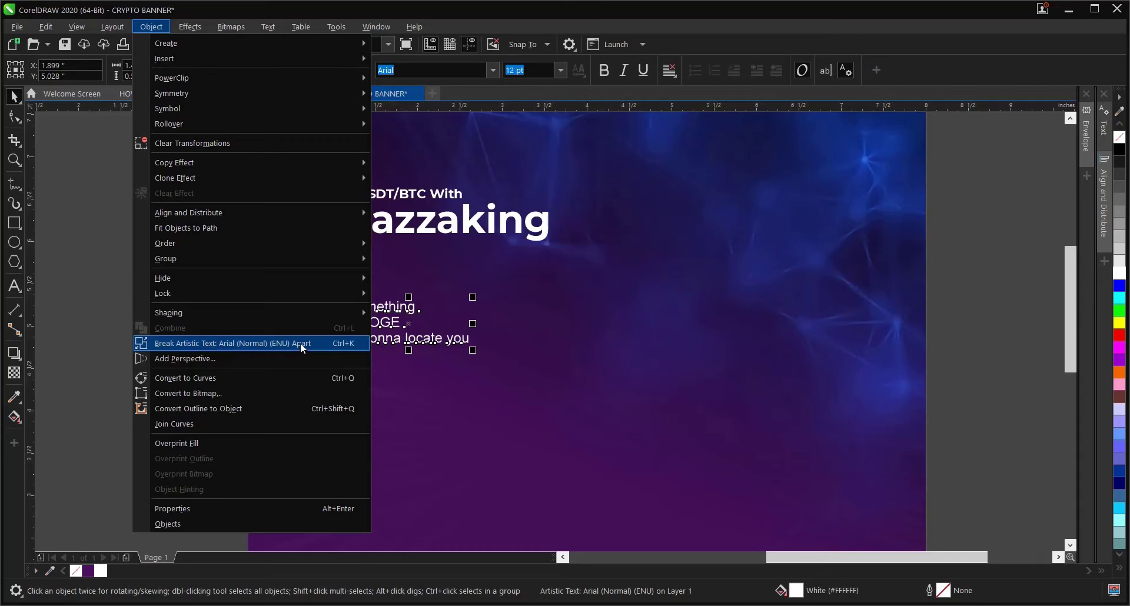
{"action": "left_click", "coordinate": [92, 275]}
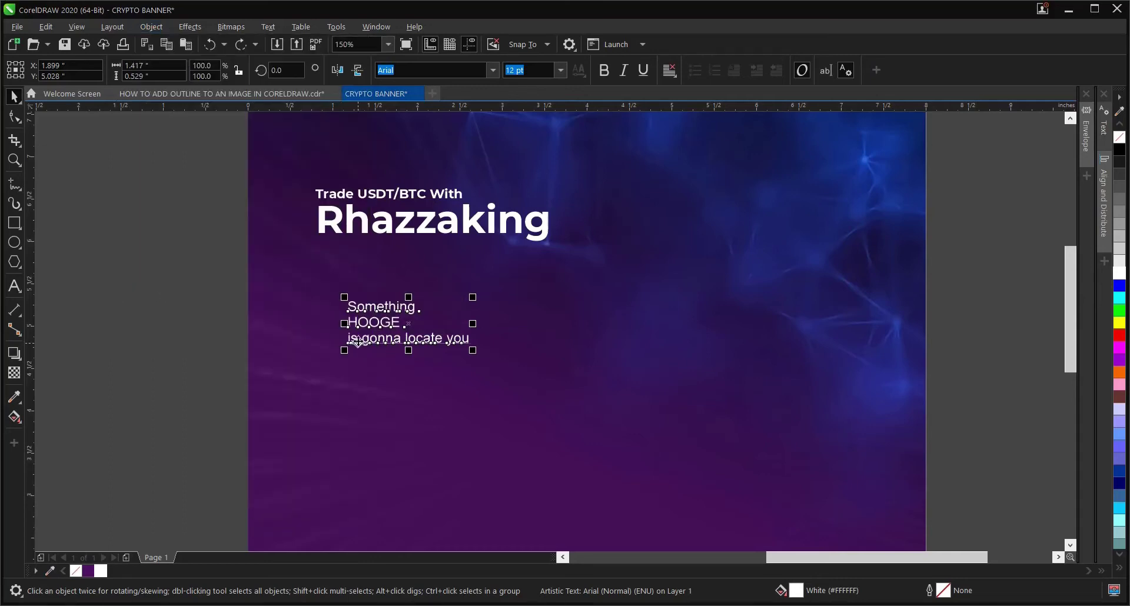
{"action": "scroll", "coordinate": [415, 330], "scroll_direction": "up", "scroll_amount": 2}
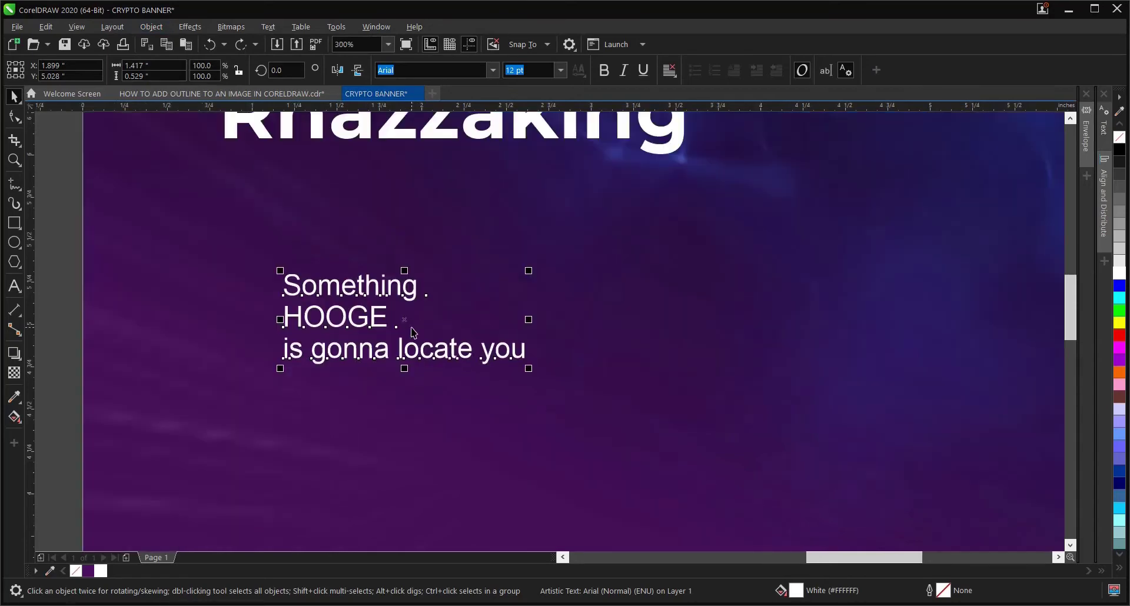
{"action": "key", "text": "ctrl+k"}
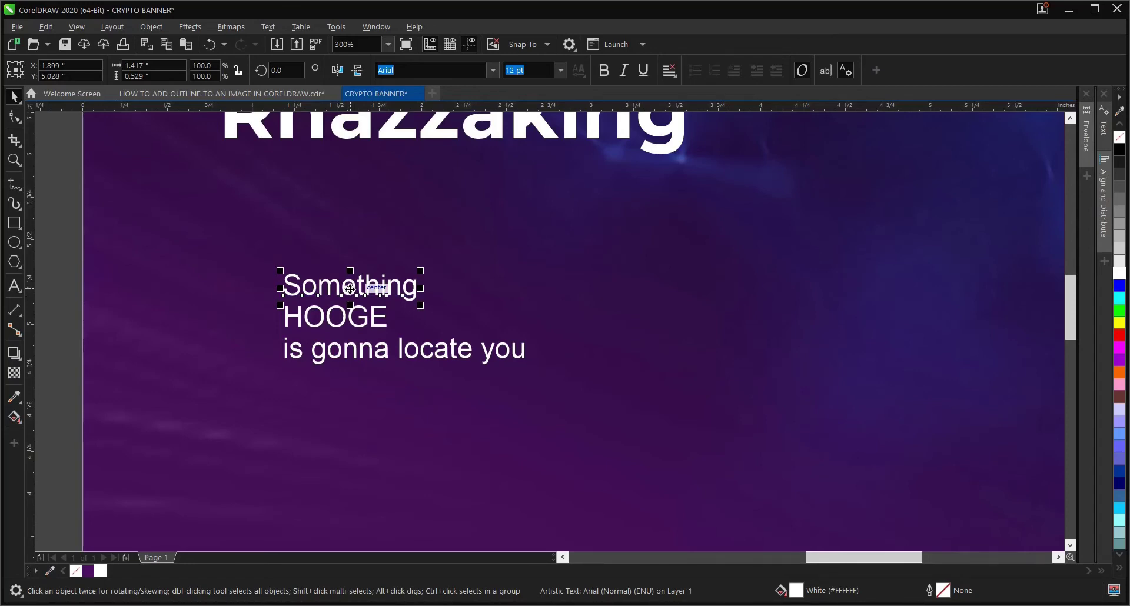
Marquee-select all three resulting slogan lines together.
{"action": "scroll", "coordinate": [350, 288], "scroll_direction": "down", "scroll_amount": 2}
{"action": "scroll", "coordinate": [348, 287], "scroll_direction": "up", "scroll_amount": 2}
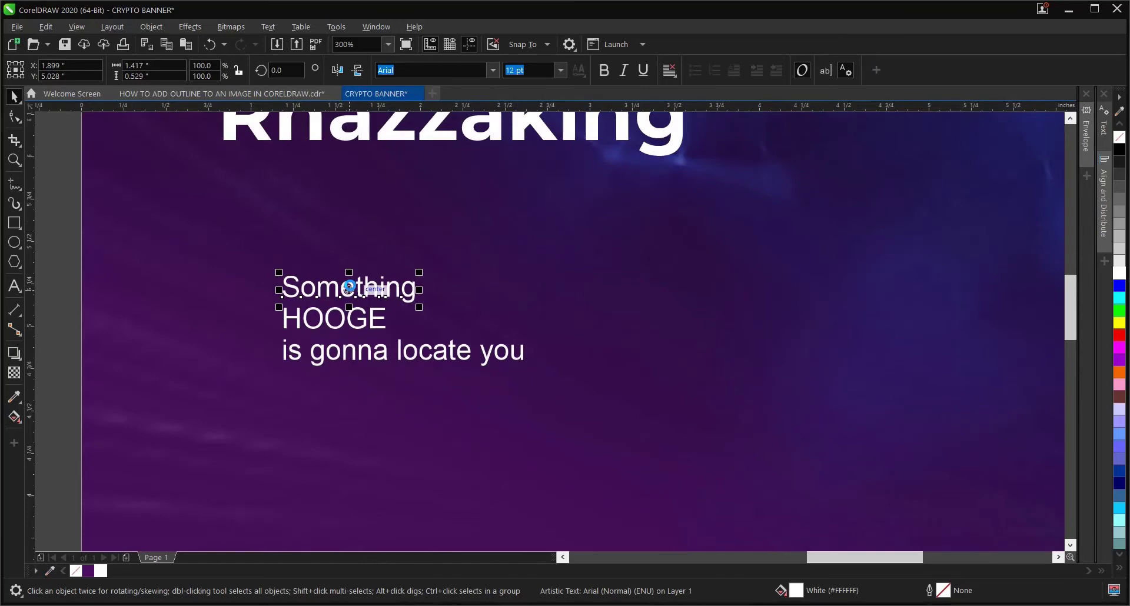
{"action": "right_click", "coordinate": [350, 287]}
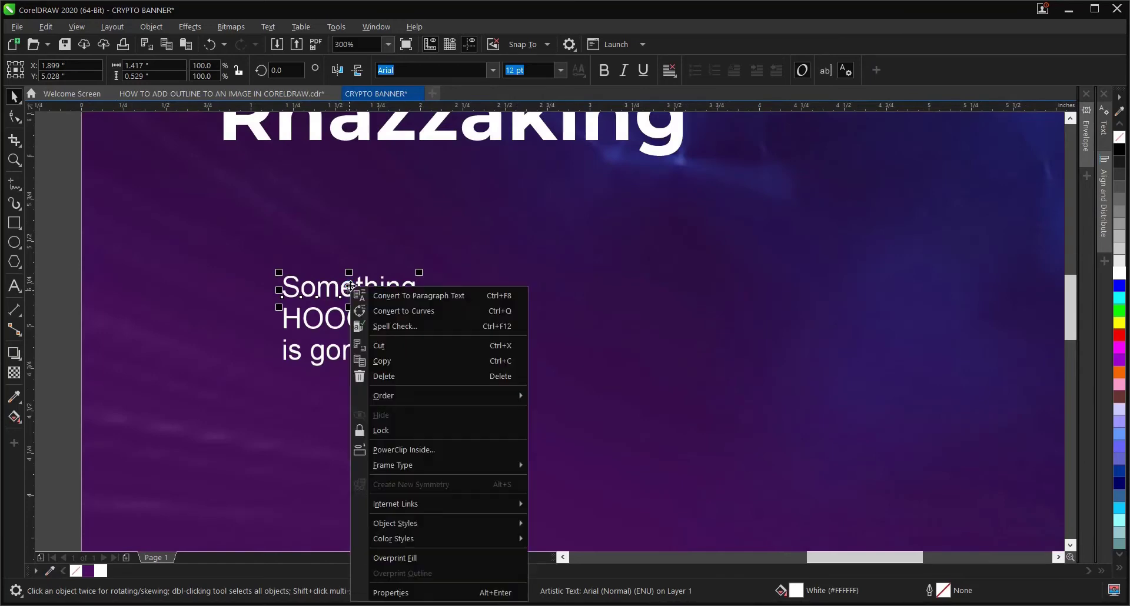
{"action": "left_click", "coordinate": [58, 210]}
{"action": "left_click", "coordinate": [58, 210]}
{"action": "left_click_drag", "start_coordinate": [58, 209], "coordinate": [616, 405]}
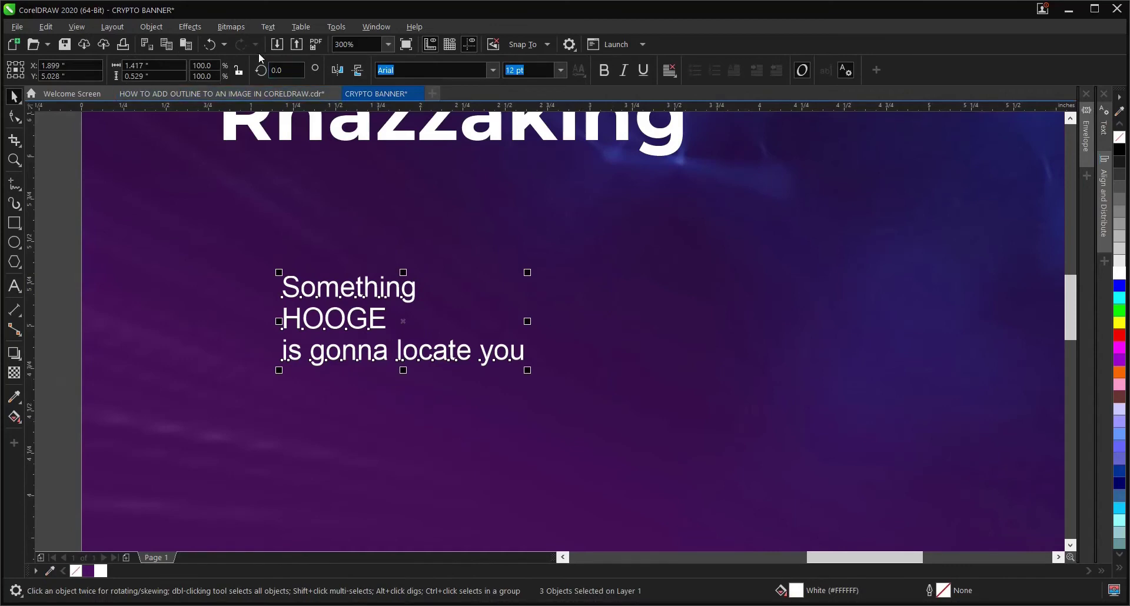
Change all three slogan lines to UPPERCASE with Change Case, then select just SOMETHING.
{"action": "left_click", "coordinate": [268, 26]}
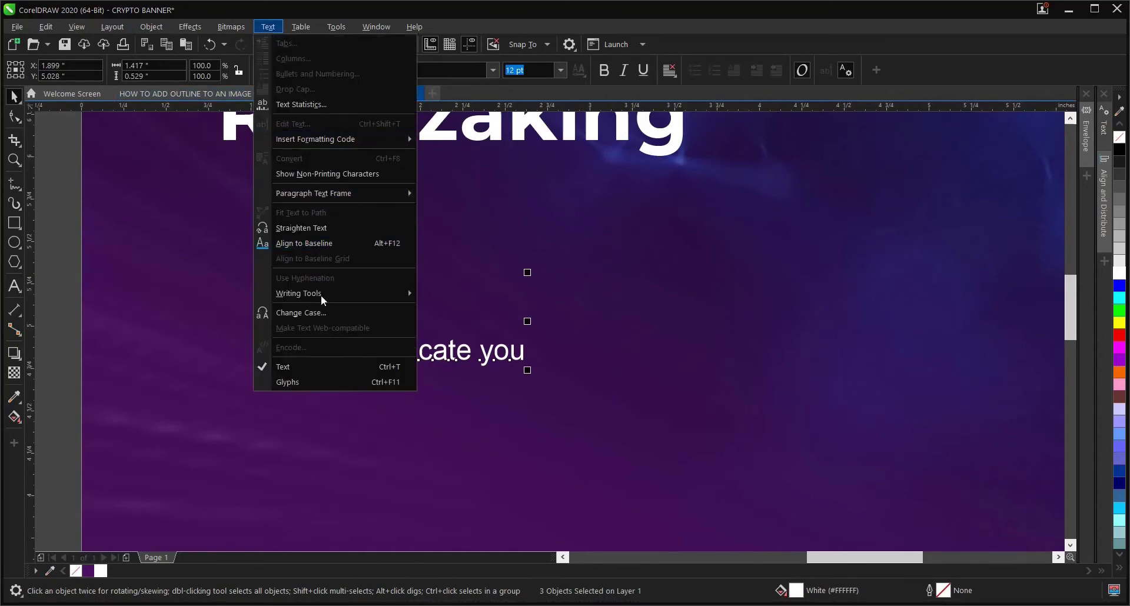
{"action": "left_click", "coordinate": [317, 313]}
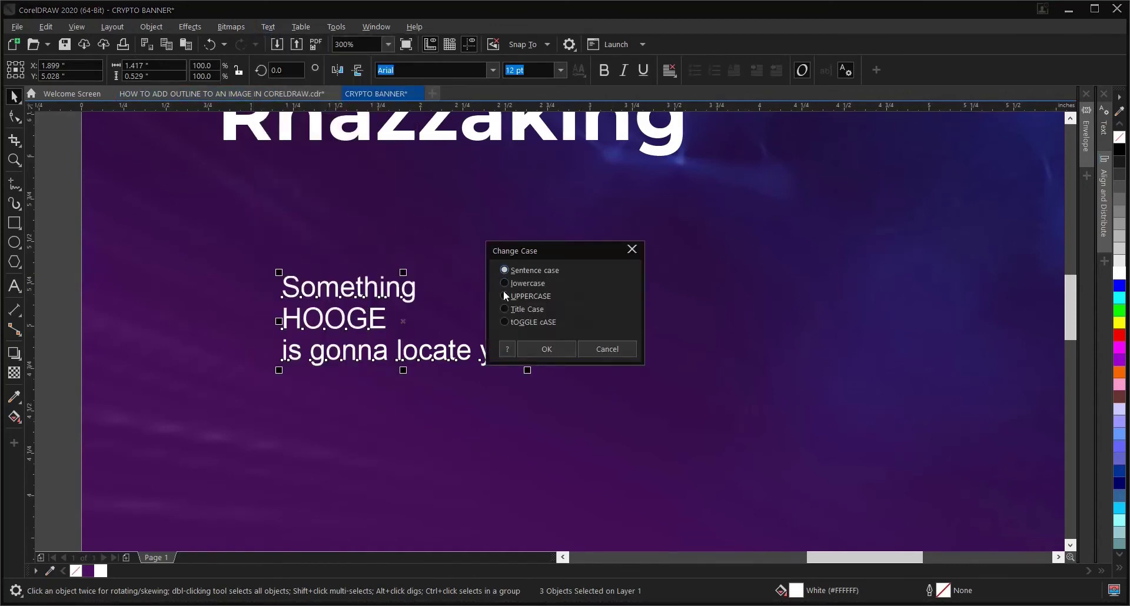
{"action": "left_click", "coordinate": [537, 349]}
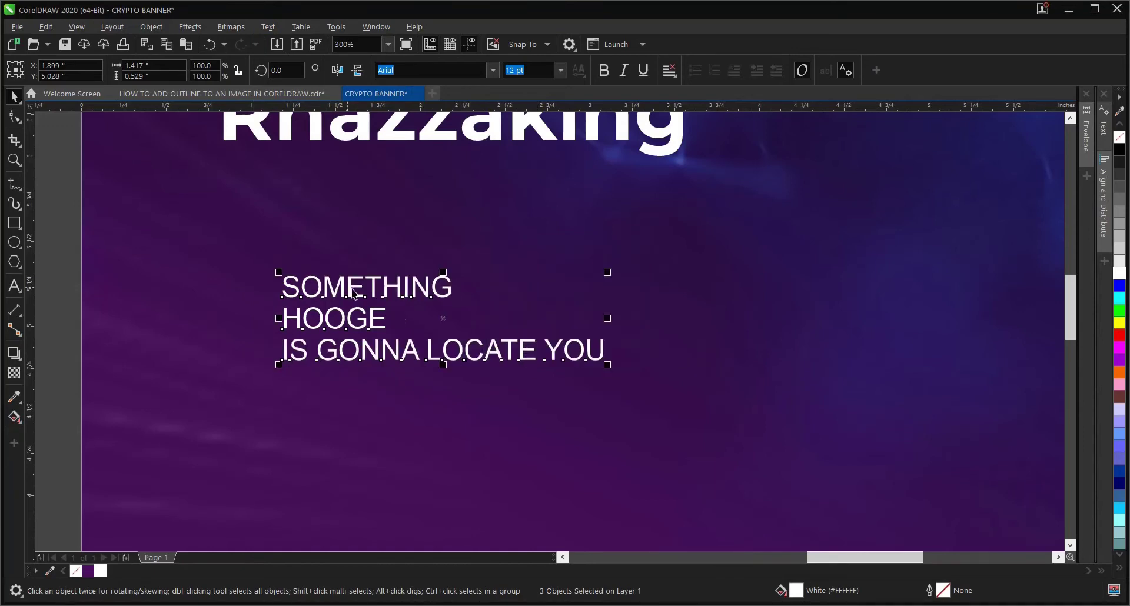
{"action": "scroll", "coordinate": [364, 299], "scroll_direction": "down", "scroll_amount": 2}
{"action": "left_click_drag", "start_coordinate": [151, 261], "coordinate": [444, 312]}
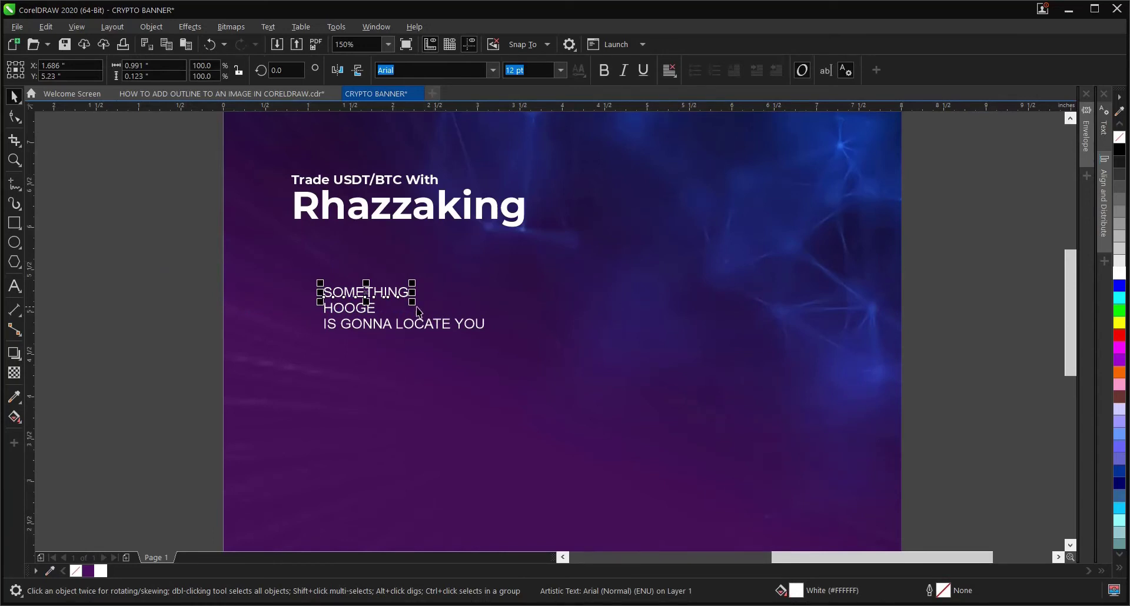
Set the SOMETHING line in the Montserrat font.
{"action": "left_click", "coordinate": [494, 69]}
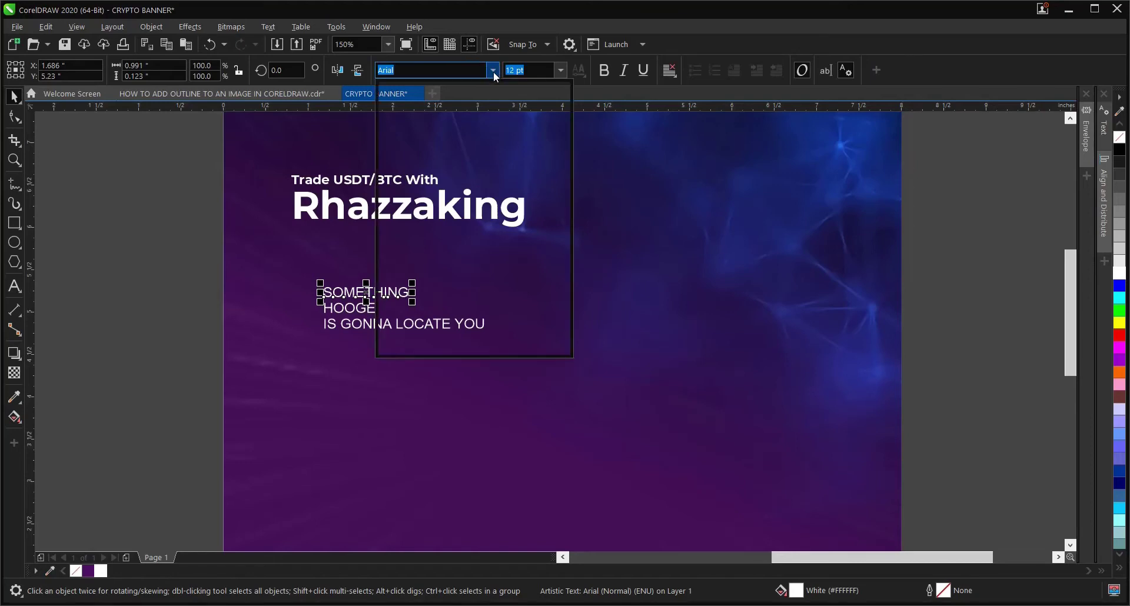
{"action": "left_click", "coordinate": [478, 111]}
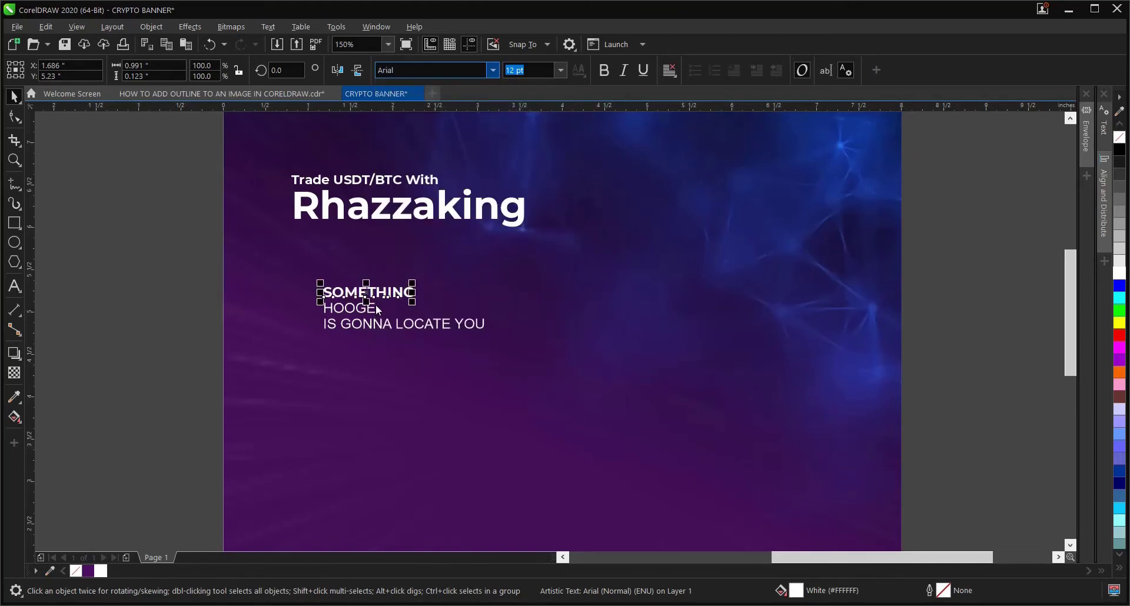
{"action": "scroll", "coordinate": [372, 307], "scroll_direction": "up", "scroll_amount": 2}
Drag the IS GONNA LOCATE YOU line further down toward the bottom of the banner.
{"action": "key", "text": "Tab"}
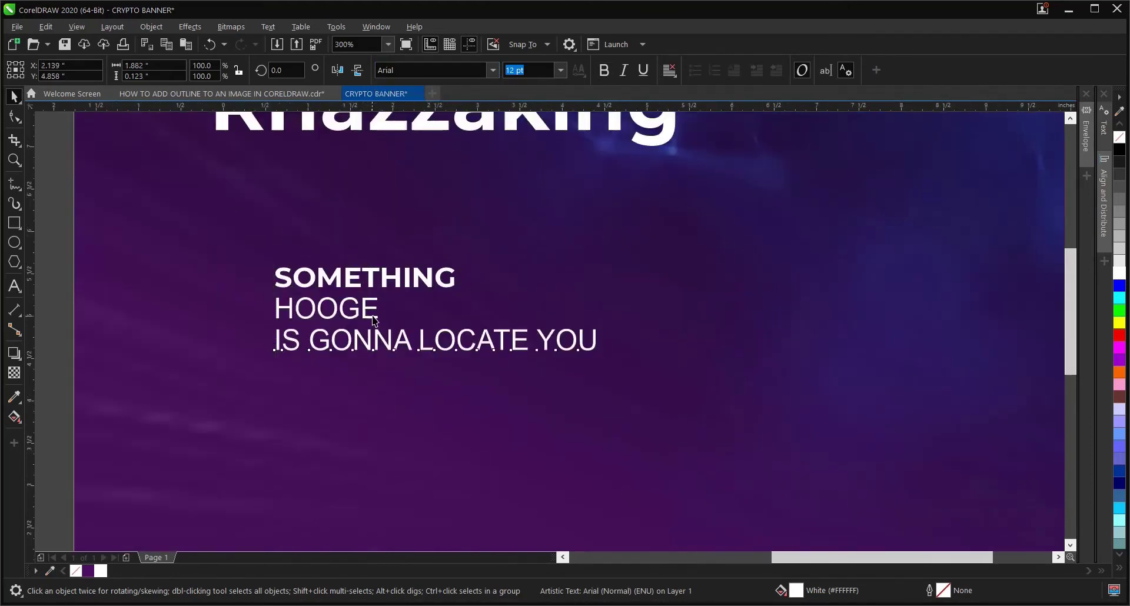
{"action": "scroll", "coordinate": [374, 320], "scroll_direction": "down", "scroll_amount": 2}
{"action": "scroll", "coordinate": [374, 321], "scroll_direction": "down", "scroll_amount": 2}
{"action": "left_click_drag", "start_coordinate": [405, 330], "coordinate": [405, 468]}
{"action": "left_click", "coordinate": [229, 376]}
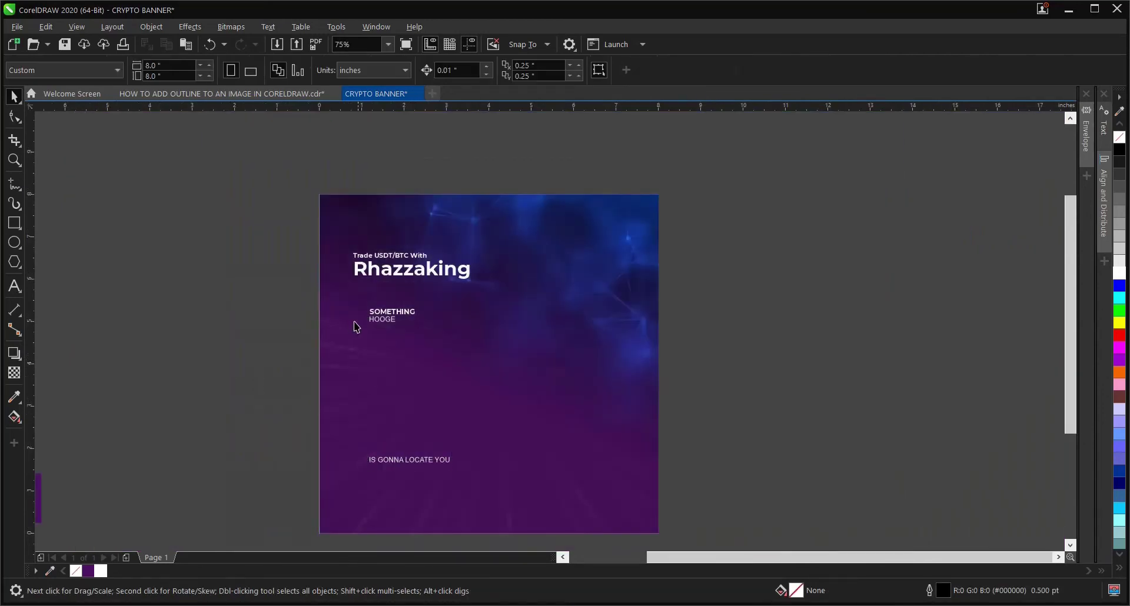
Select the HOOGE text and zoom in on it.
{"action": "left_click", "coordinate": [388, 325]}
{"action": "scroll", "coordinate": [388, 324], "scroll_direction": "up", "scroll_amount": 2}
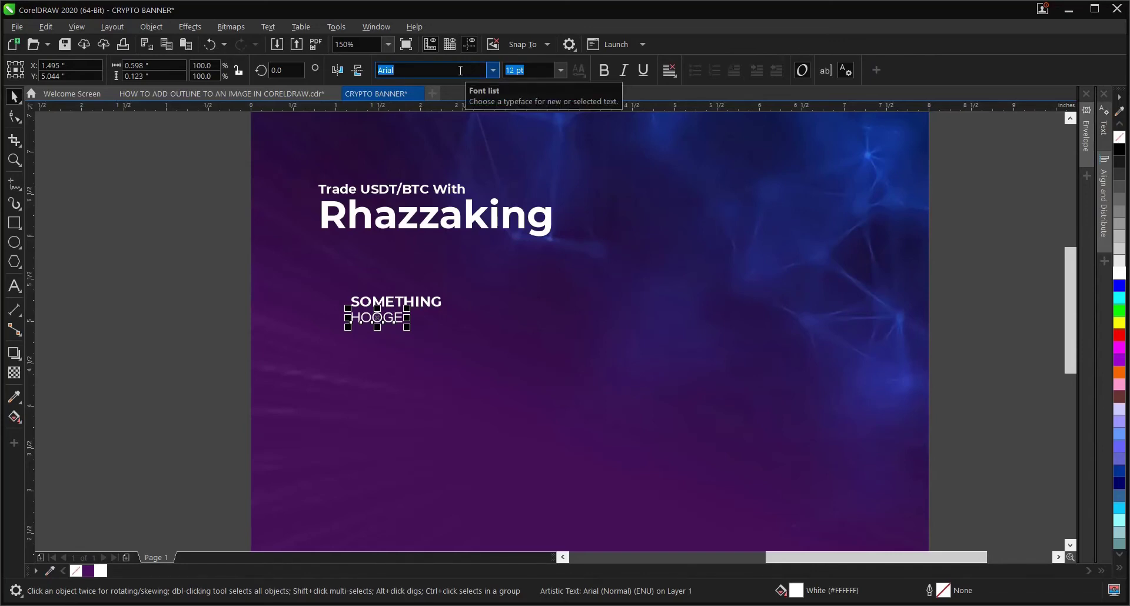
{"action": "key", "text": "i"}
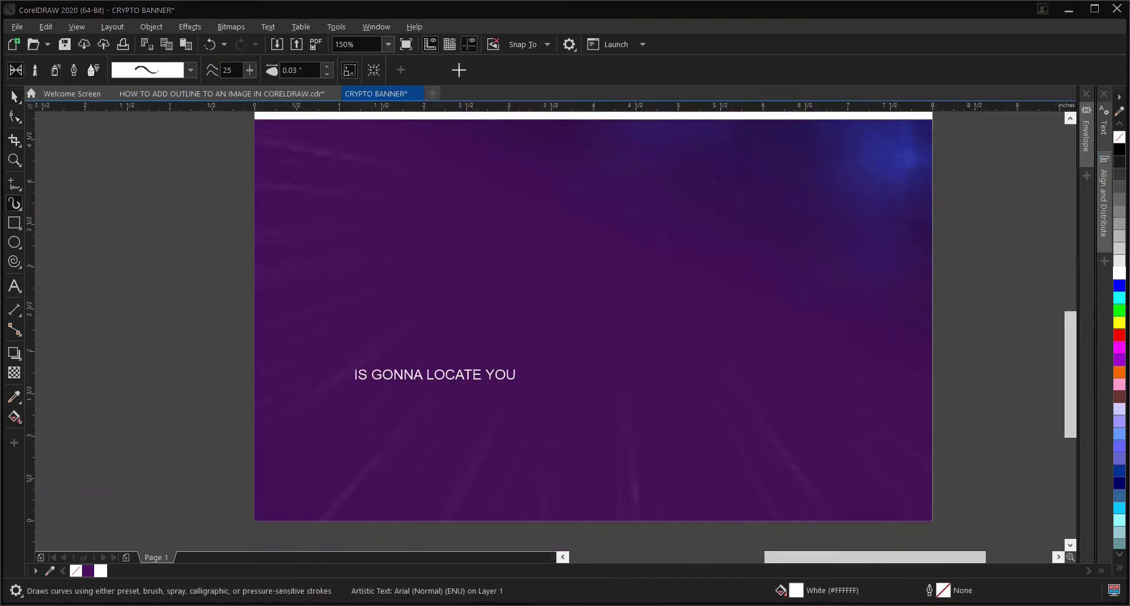
{"action": "scroll", "coordinate": [412, 321], "scroll_direction": "down", "scroll_amount": 2}
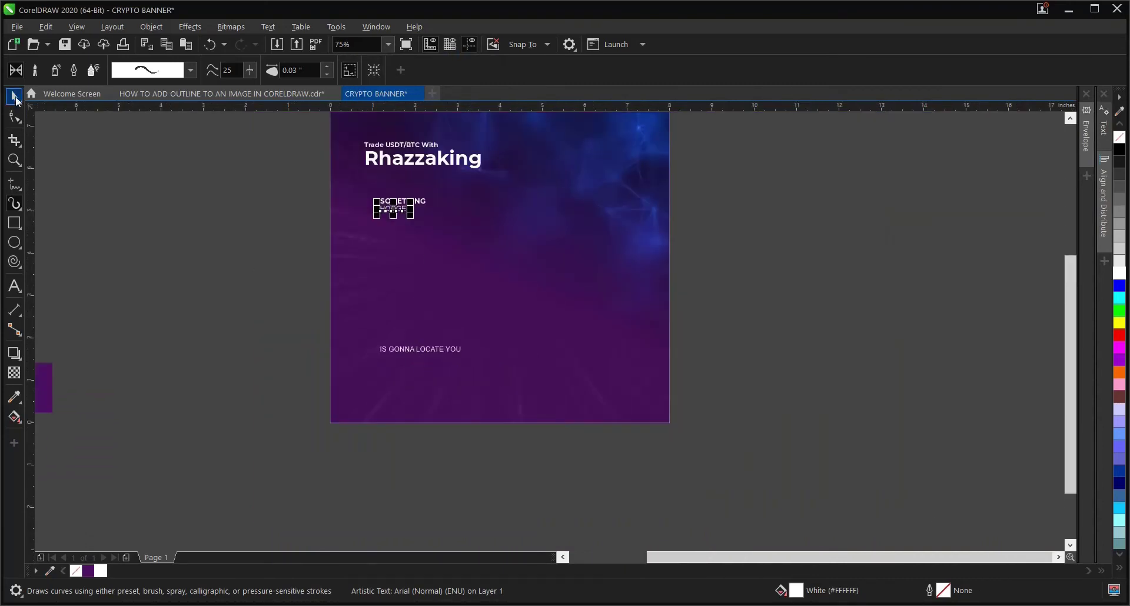
{"action": "left_click", "coordinate": [14, 96]}
{"action": "scroll", "coordinate": [397, 208], "scroll_direction": "up", "scroll_amount": 4}
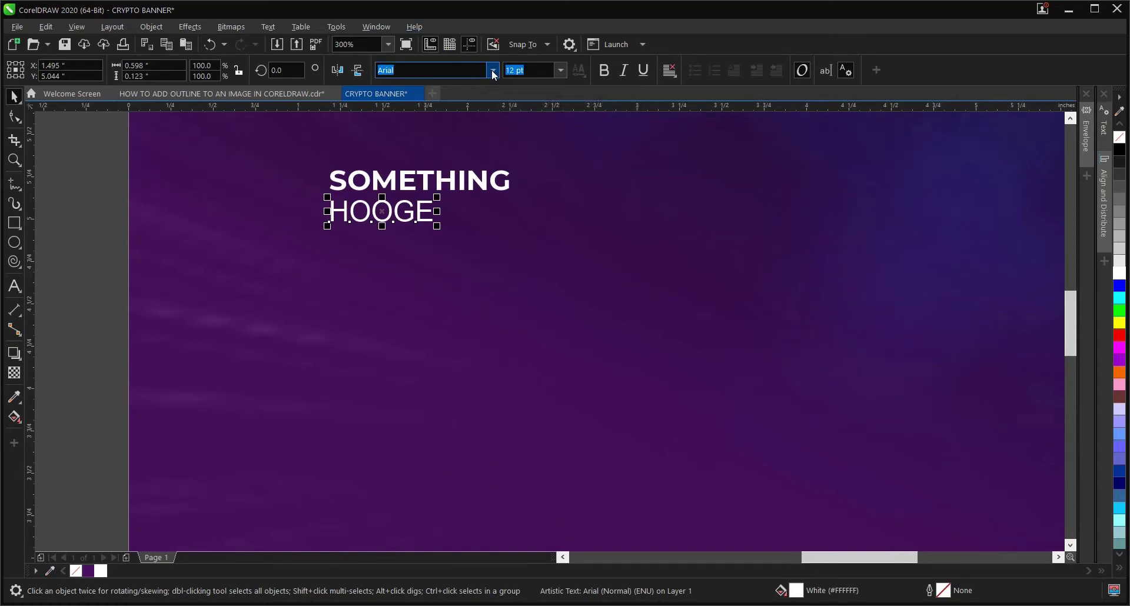
Set HOOGE in the Balinera font.
{"action": "left_click", "coordinate": [493, 70]}
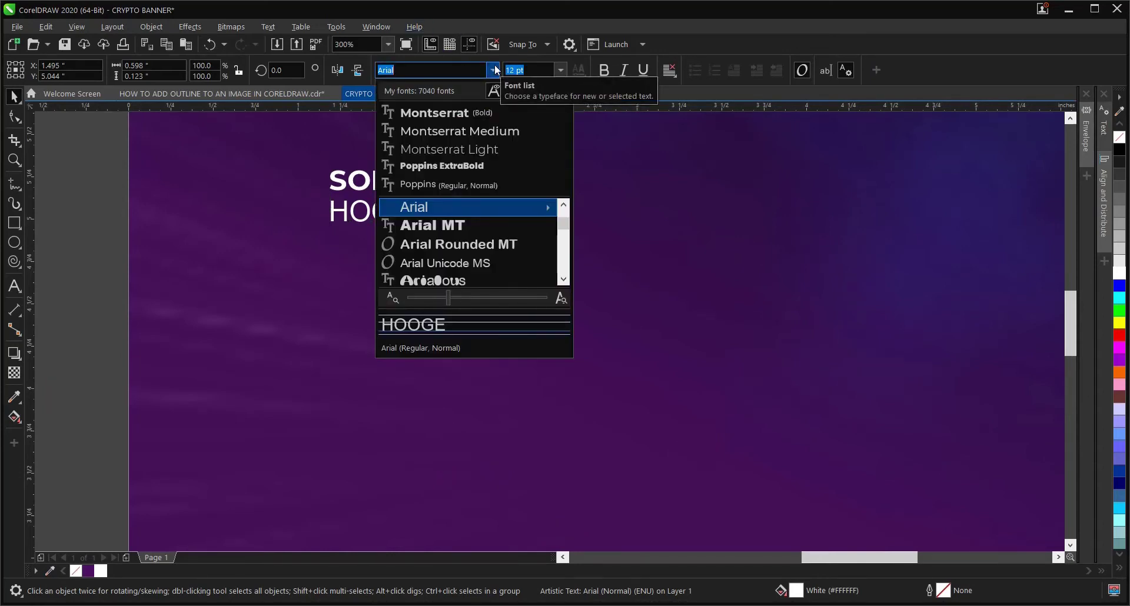
{"action": "type", "text": "BALINER"}
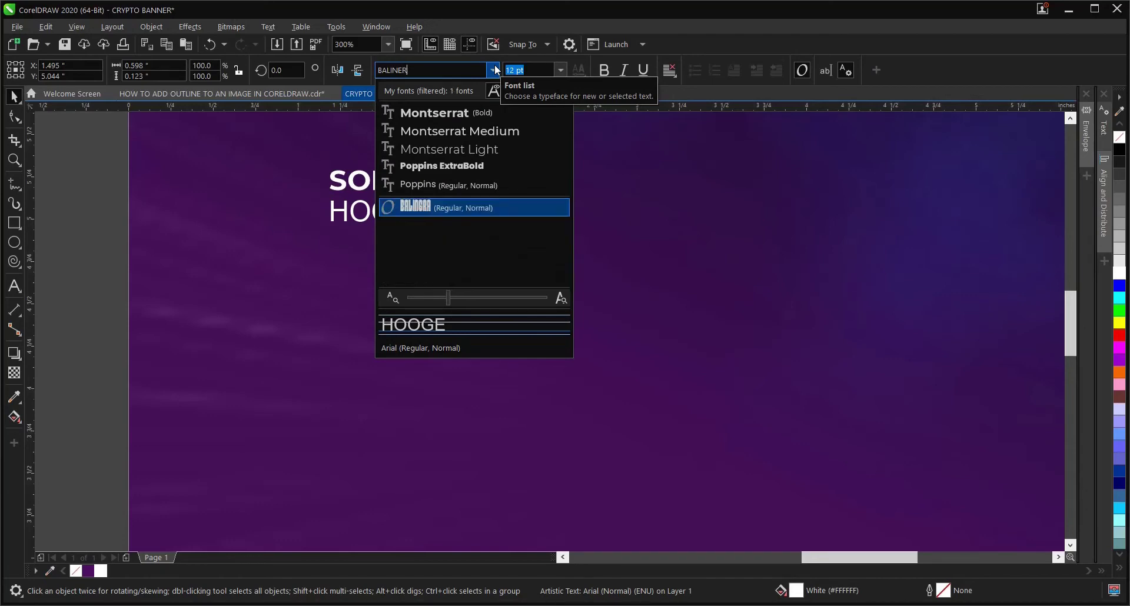
{"action": "type", "text": "A"}
{"action": "left_click", "coordinate": [453, 206]}
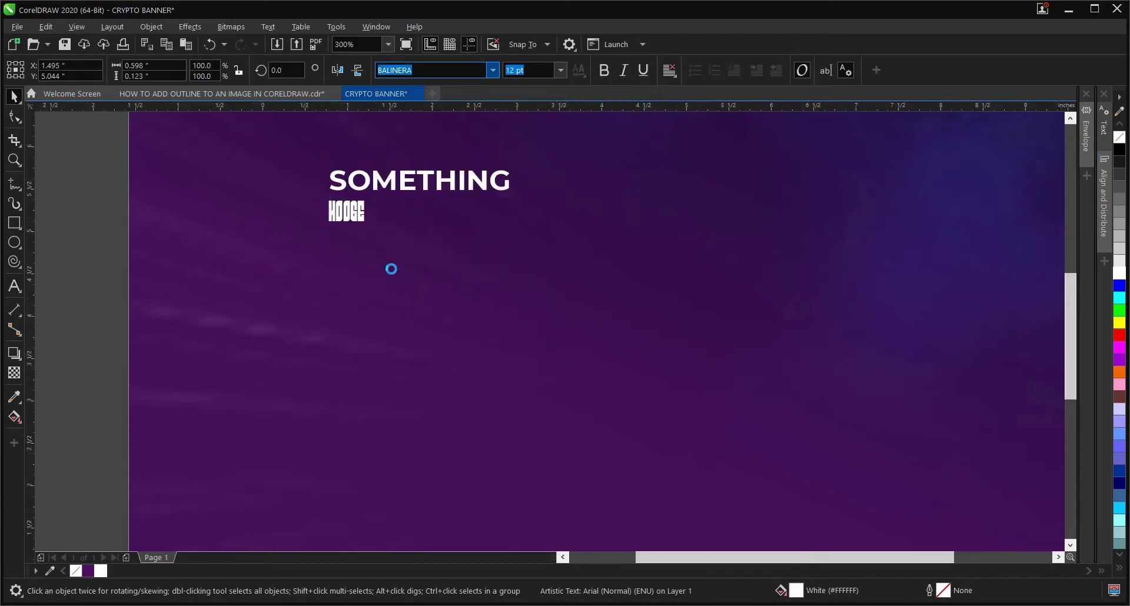
Scale HOOGE up to about 191 pt and place it beneath SOMETHING.
{"action": "scroll", "coordinate": [390, 265], "scroll_direction": "down", "scroll_amount": 3}
{"action": "scroll", "coordinate": [385, 249], "scroll_direction": "up", "scroll_amount": 1}
{"action": "left_click_drag", "start_coordinate": [386, 249], "coordinate": [592, 394]}
{"action": "scroll", "coordinate": [591, 393], "scroll_direction": "down", "scroll_amount": 1}
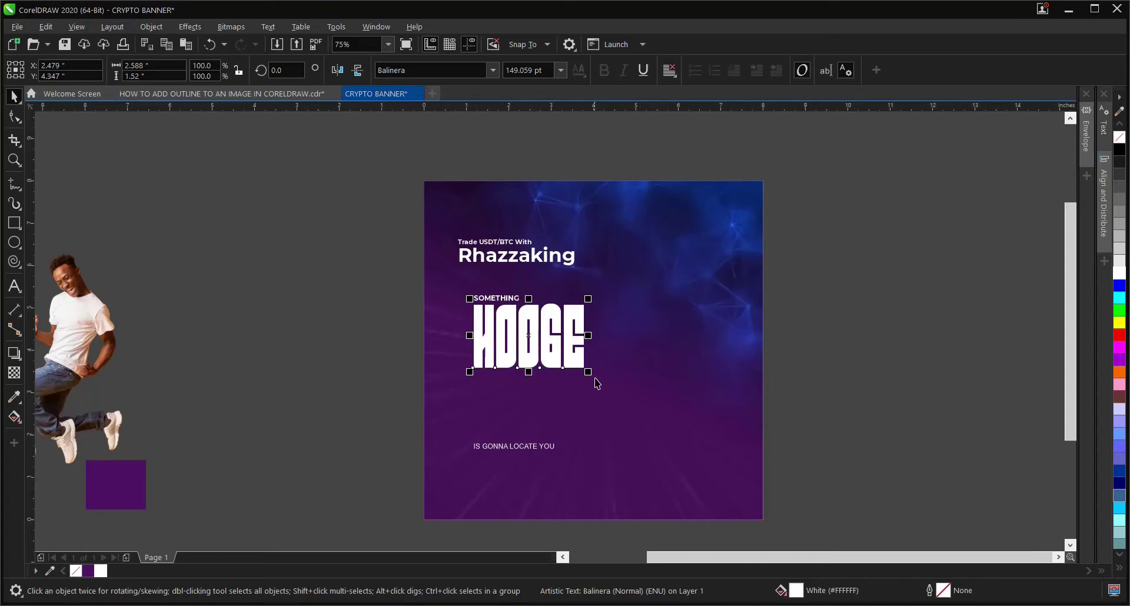
{"action": "left_click_drag", "start_coordinate": [587, 372], "coordinate": [620, 412]}
{"action": "left_click_drag", "start_coordinate": [545, 340], "coordinate": [530, 360]}
{"action": "scroll", "coordinate": [529, 351], "scroll_direction": "up", "scroll_amount": 2}
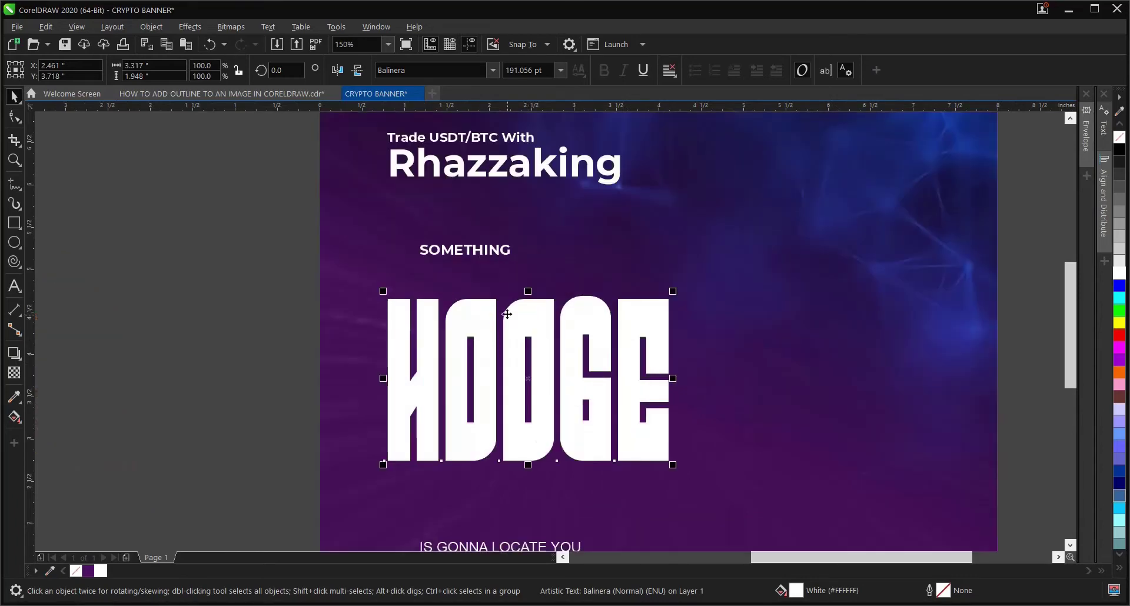
Move SOMETHING above HOOGE and set it to 14 pt.
{"action": "left_click", "coordinate": [474, 249]}
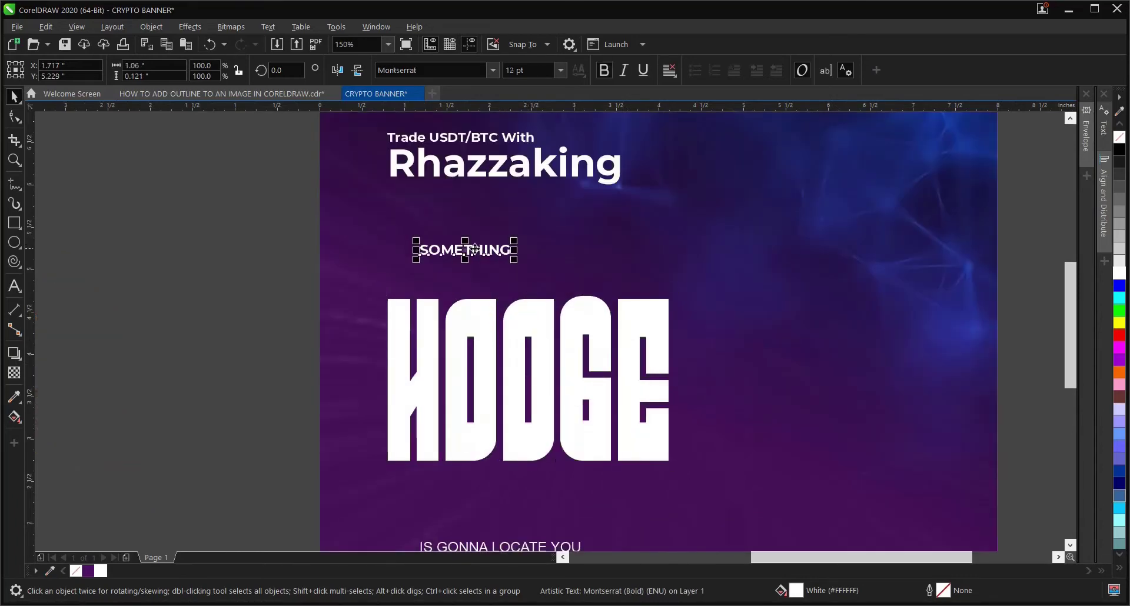
{"action": "double_click", "coordinate": [473, 254]}
{"action": "left_click", "coordinate": [14, 96]}
{"action": "left_click_drag", "start_coordinate": [491, 262], "coordinate": [532, 273]}
{"action": "left_click", "coordinate": [562, 70]}
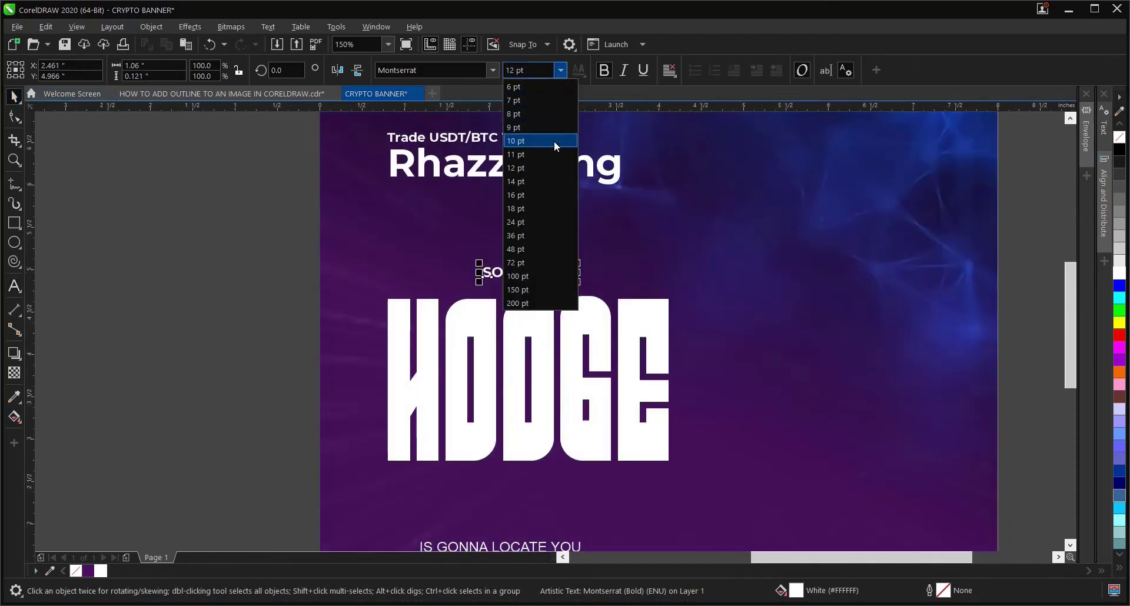
{"action": "left_click", "coordinate": [542, 175]}
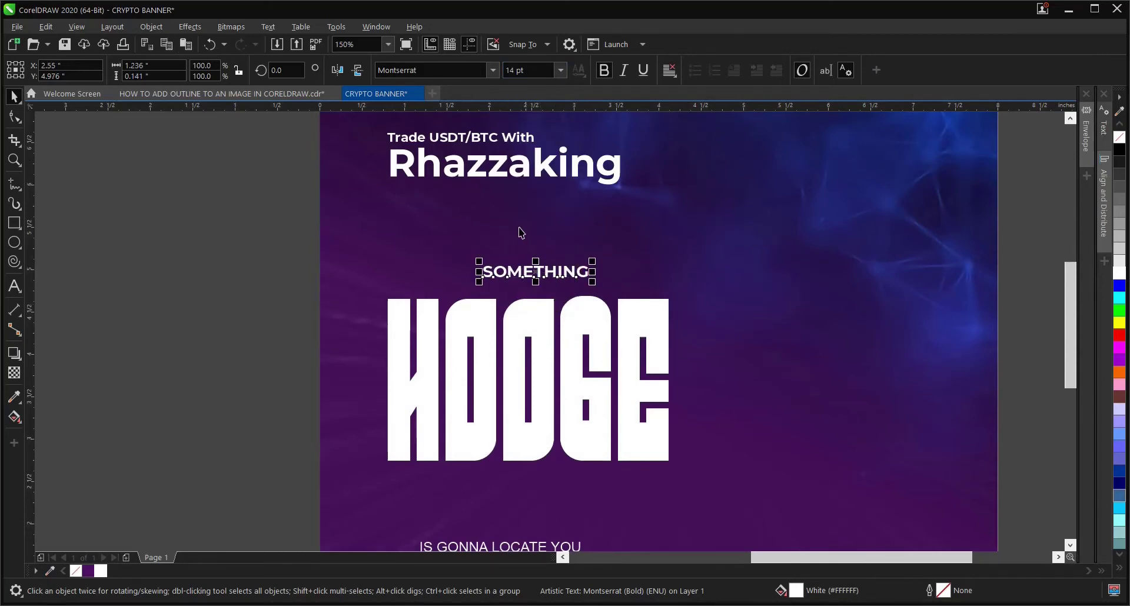
Centre SOMETHING horizontally over HOOGE with the C align key.
{"action": "left_click", "coordinate": [529, 312], "text": "shift"}
{"action": "key", "text": "c"}
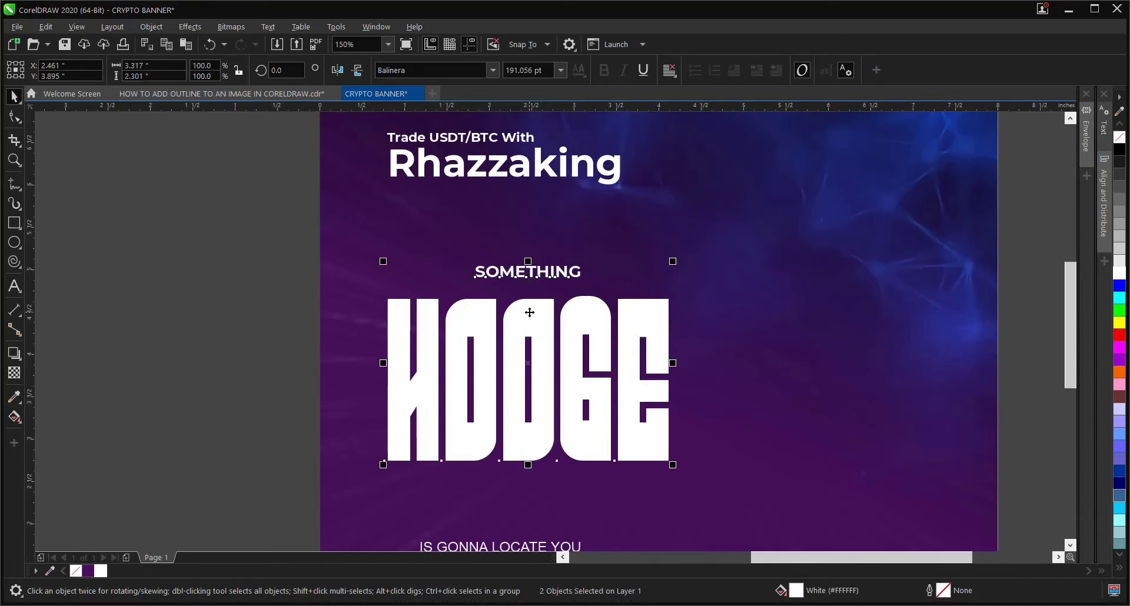
{"action": "left_click", "coordinate": [224, 286]}
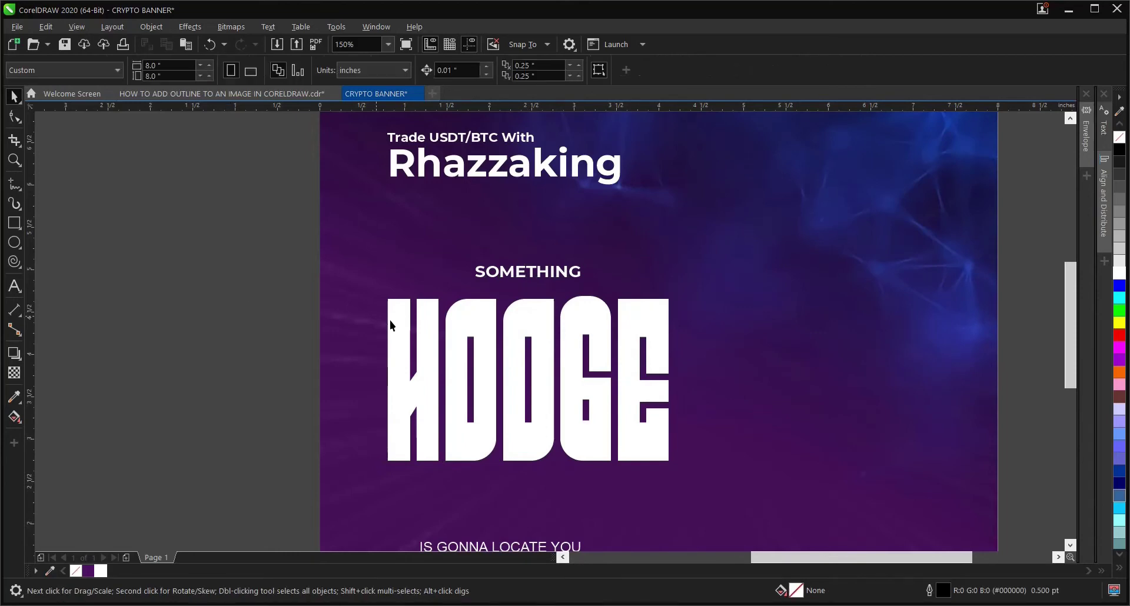
Nudge HOOGE upward closer beneath SOMETHING.
{"action": "left_click", "coordinate": [472, 318]}
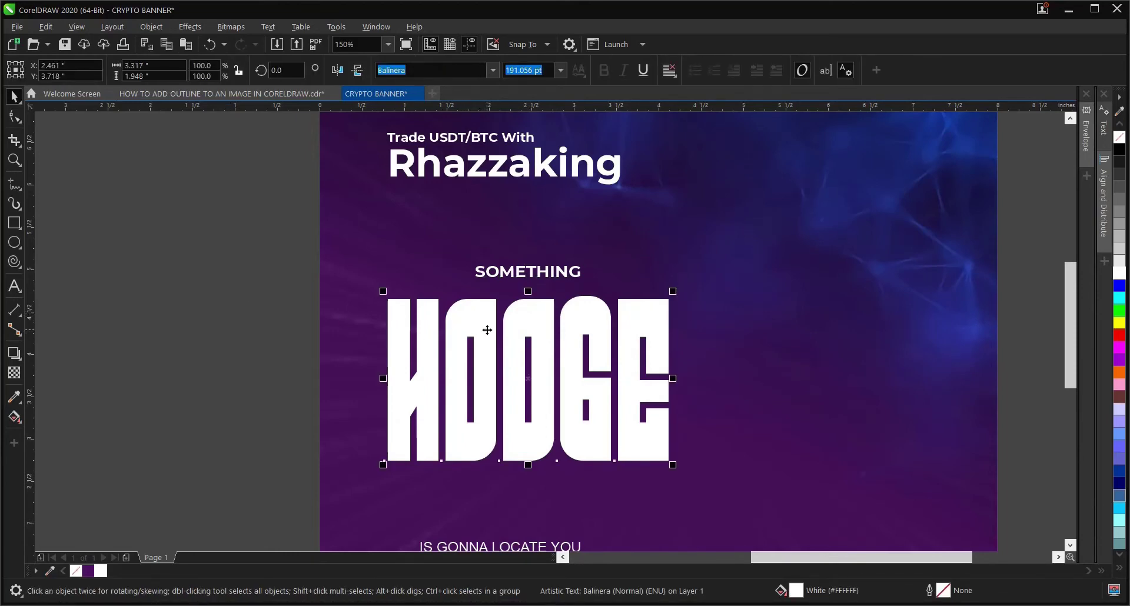
{"action": "left_click_drag", "start_coordinate": [487, 330], "coordinate": [489, 324]}
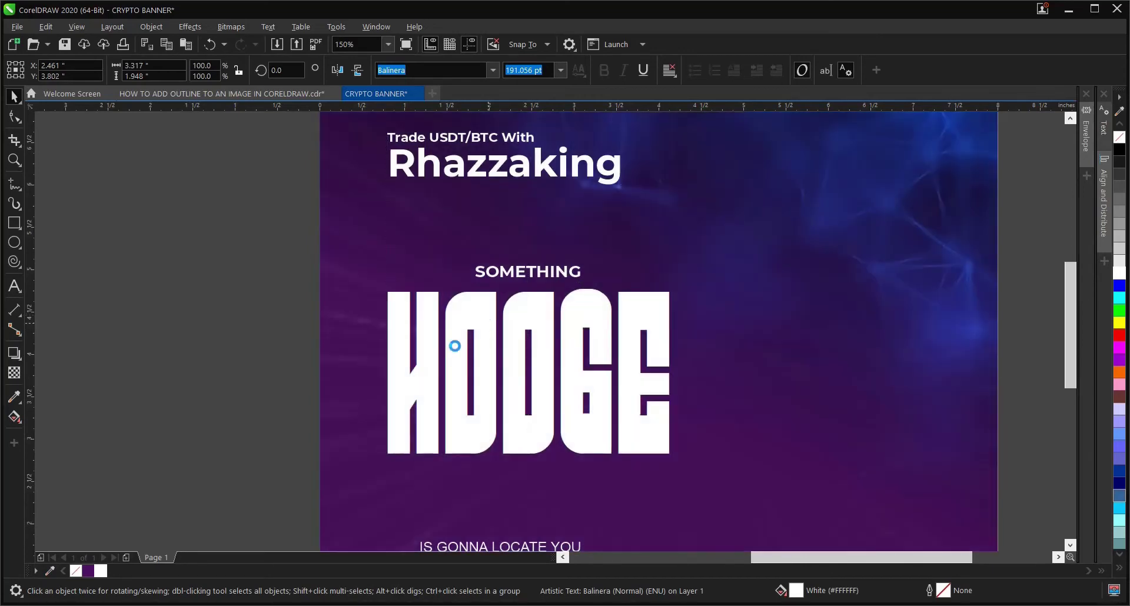
{"action": "left_click", "coordinate": [251, 352]}
{"action": "scroll", "coordinate": [401, 302], "scroll_direction": "down", "scroll_amount": 2}
{"action": "scroll", "coordinate": [463, 406], "scroll_direction": "up", "scroll_amount": 2}
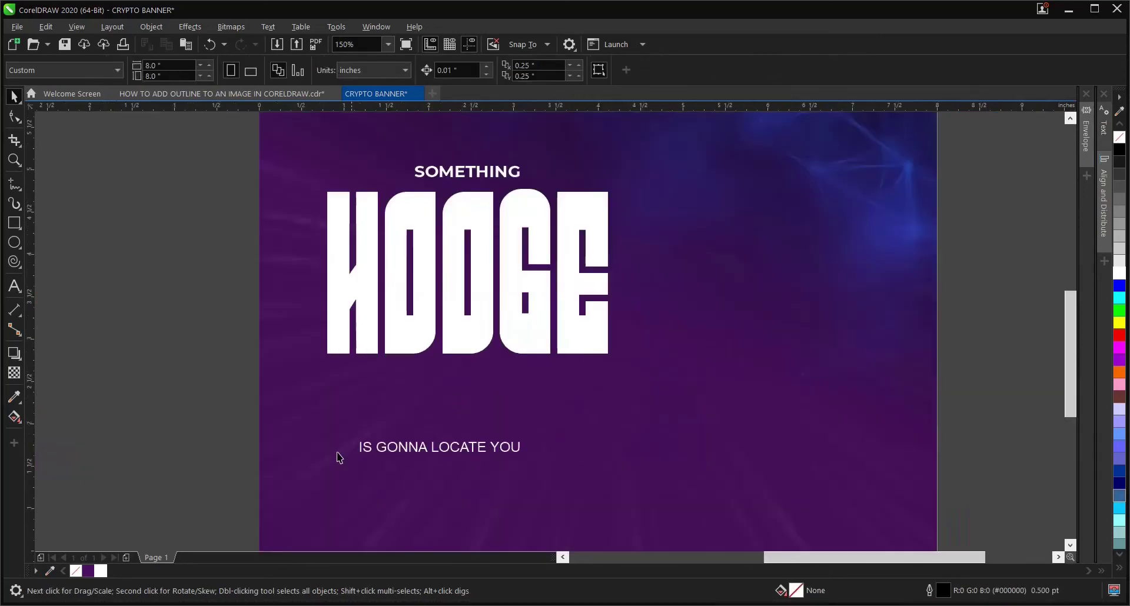
Set the IS GONNA LOCATE YOU line in Montserrat Bold.
{"action": "left_click_drag", "start_coordinate": [262, 443], "coordinate": [595, 488]}
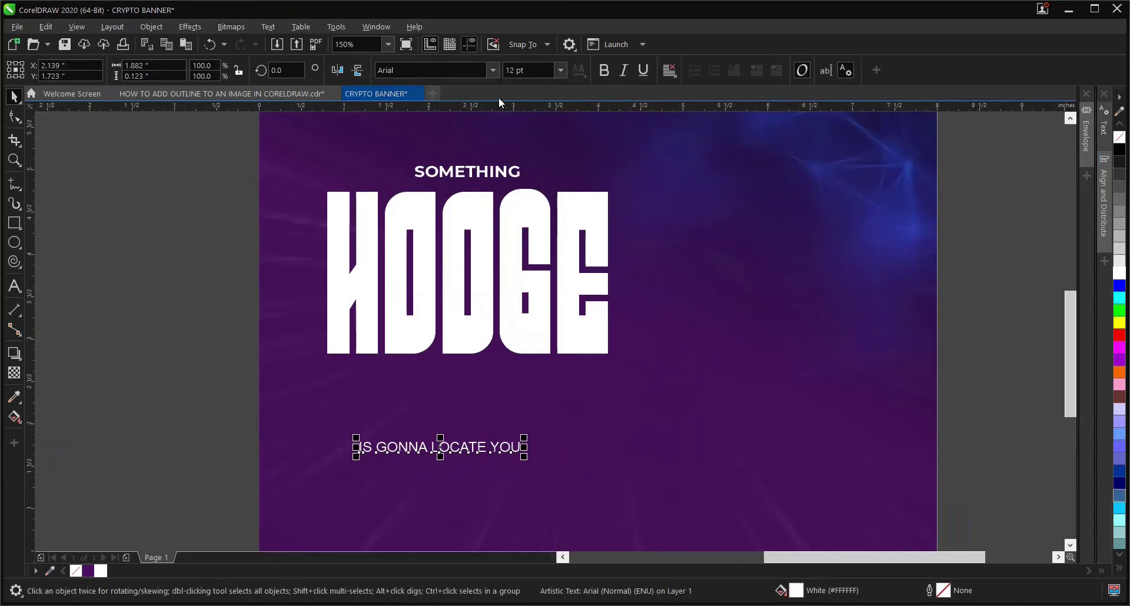
{"action": "left_click", "coordinate": [491, 70]}
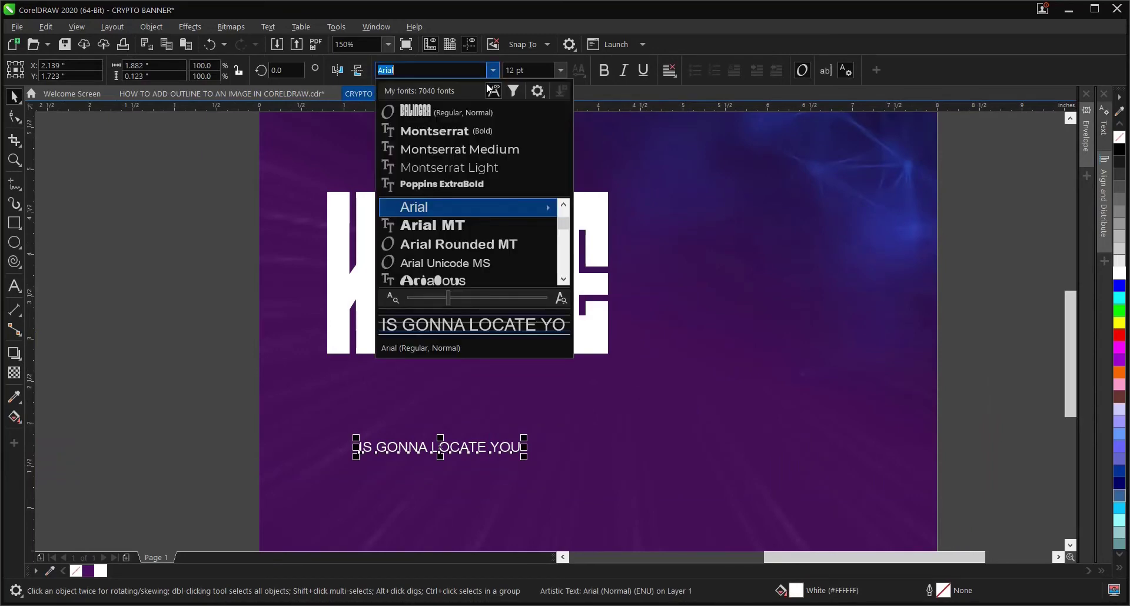
{"action": "left_click", "coordinate": [479, 129]}
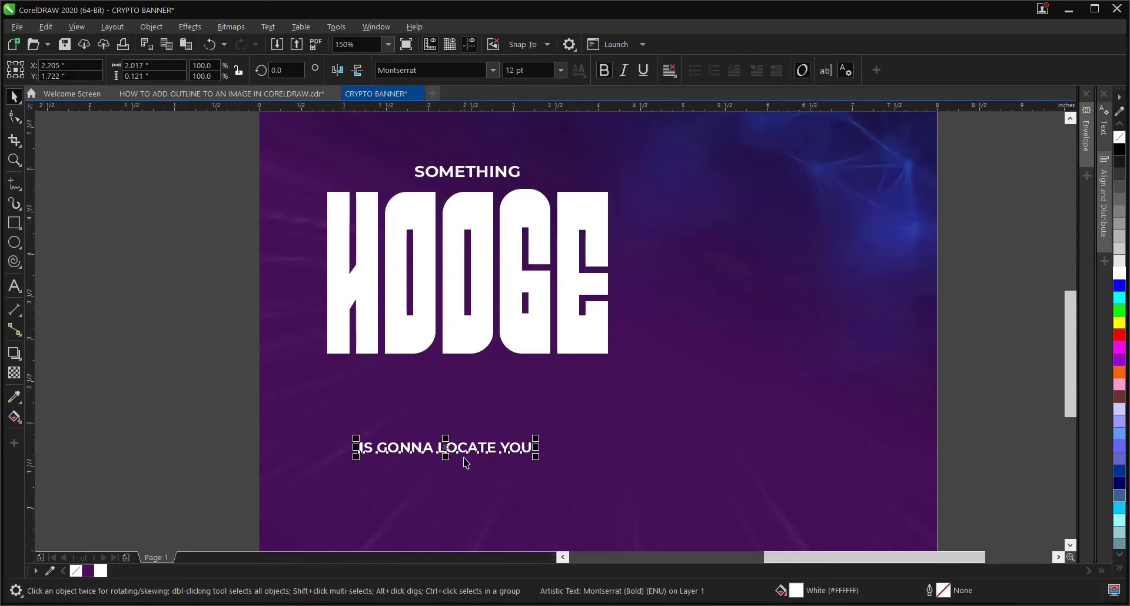
Place IS GONNA LOCATE YOU directly under HOOGE, scaled to about 19.7 pt to match its width.
{"action": "left_click_drag", "start_coordinate": [446, 447], "coordinate": [414, 373]}
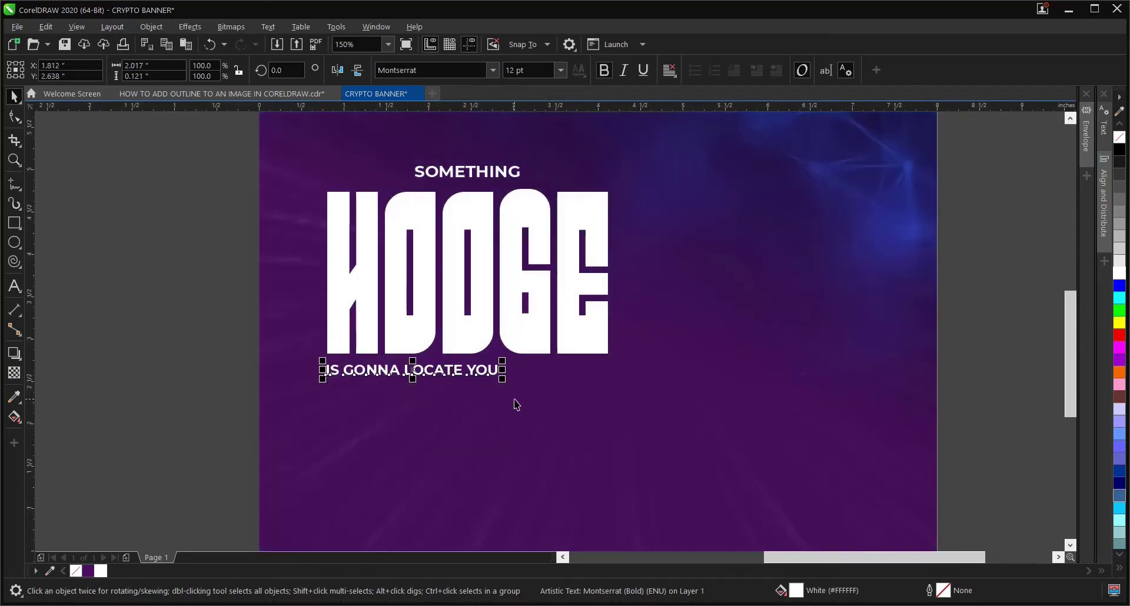
{"action": "left_click_drag", "start_coordinate": [503, 380], "coordinate": [612, 435]}
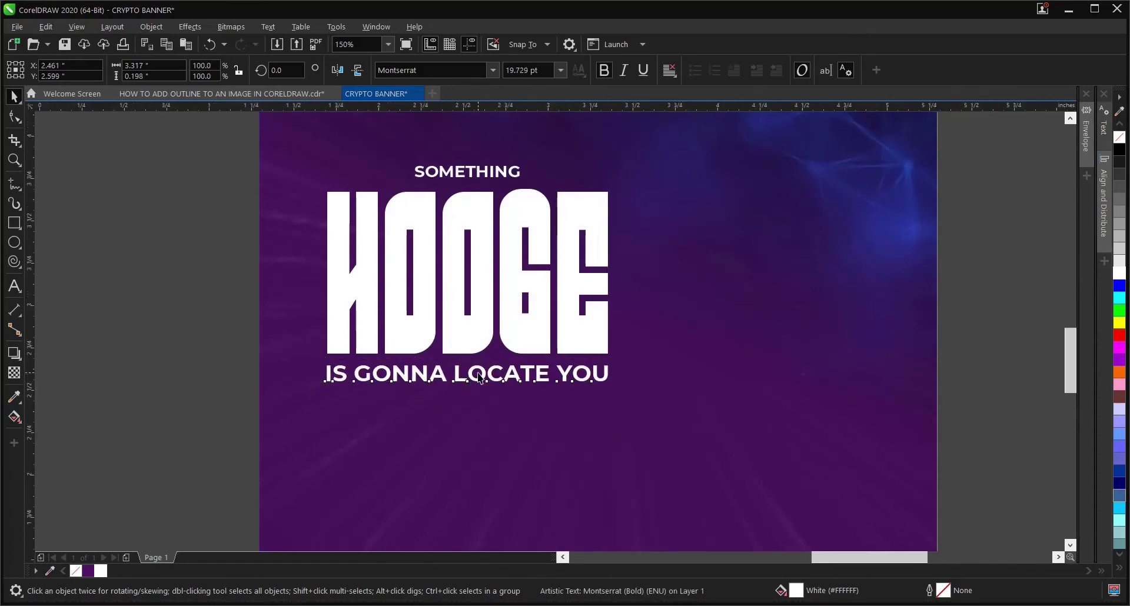
{"action": "scroll", "coordinate": [465, 374], "scroll_direction": "up", "scroll_amount": 2}
{"action": "left_click_drag", "start_coordinate": [459, 375], "coordinate": [460, 369]}
{"action": "scroll", "coordinate": [465, 399], "scroll_direction": "down", "scroll_amount": 4}
{"action": "left_click", "coordinate": [286, 331]}
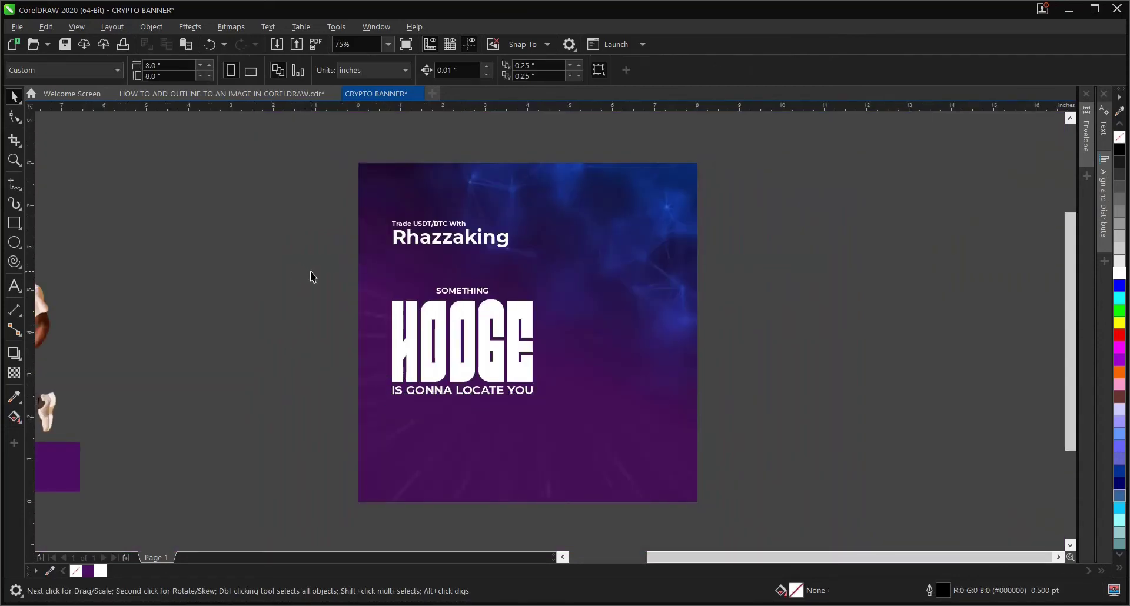
Scale the three stacked lines to about 104% and raise the block higher under the headline.
{"action": "left_click_drag", "start_coordinate": [311, 272], "coordinate": [547, 417]}
{"action": "scroll", "coordinate": [500, 330], "scroll_direction": "up", "scroll_amount": 2}
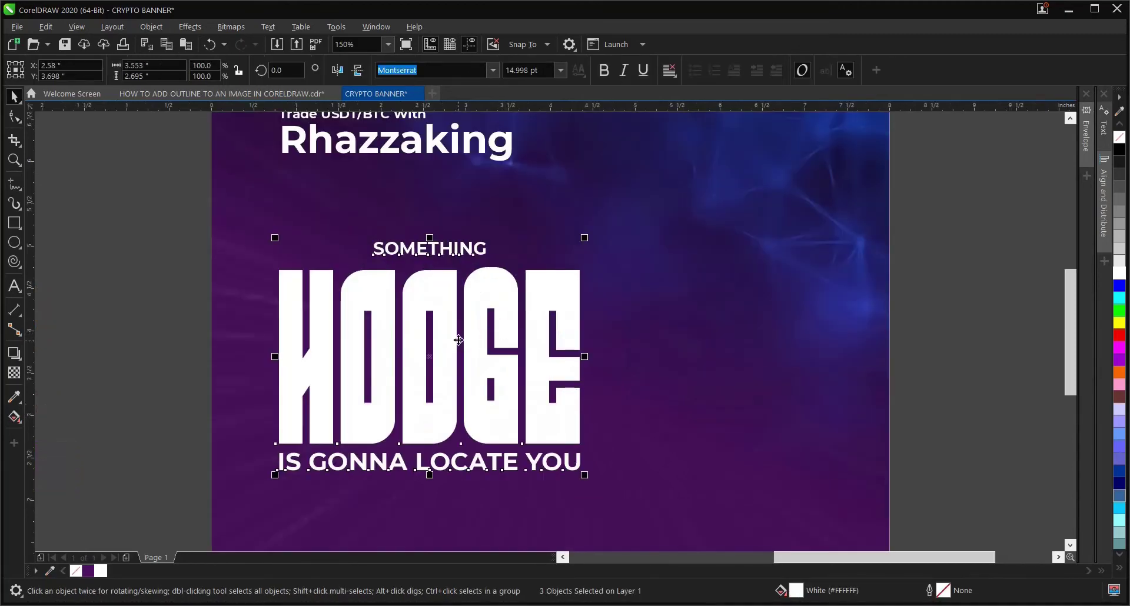
{"action": "left_click_drag", "start_coordinate": [456, 330], "coordinate": [458, 312]}
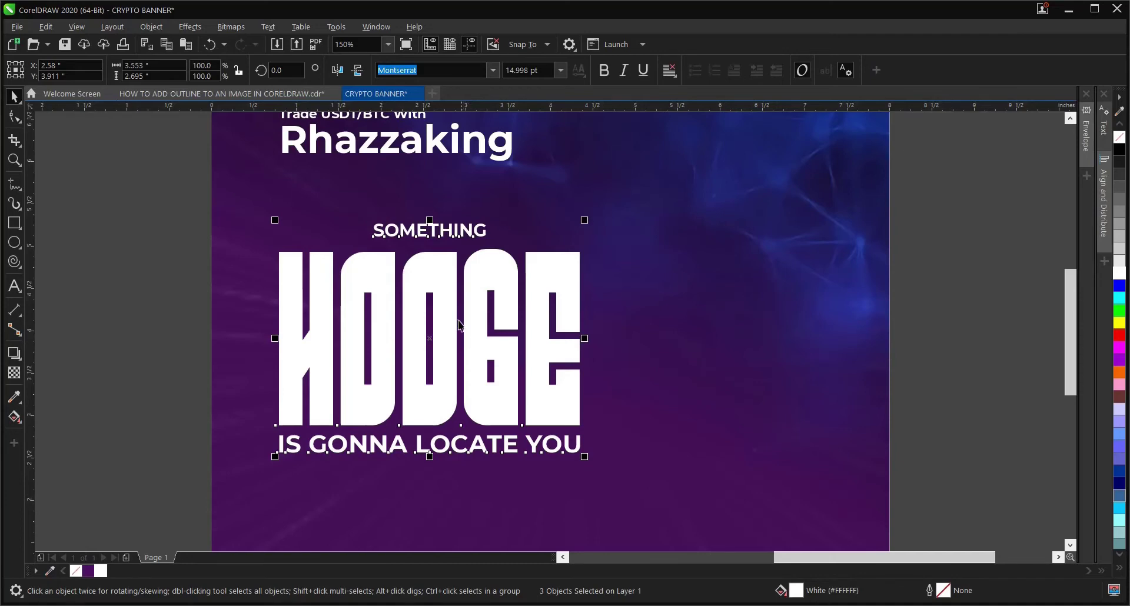
{"action": "scroll", "coordinate": [504, 333], "scroll_direction": "down", "scroll_amount": 2}
{"action": "scroll", "coordinate": [709, 356], "scroll_direction": "up", "scroll_amount": 2}
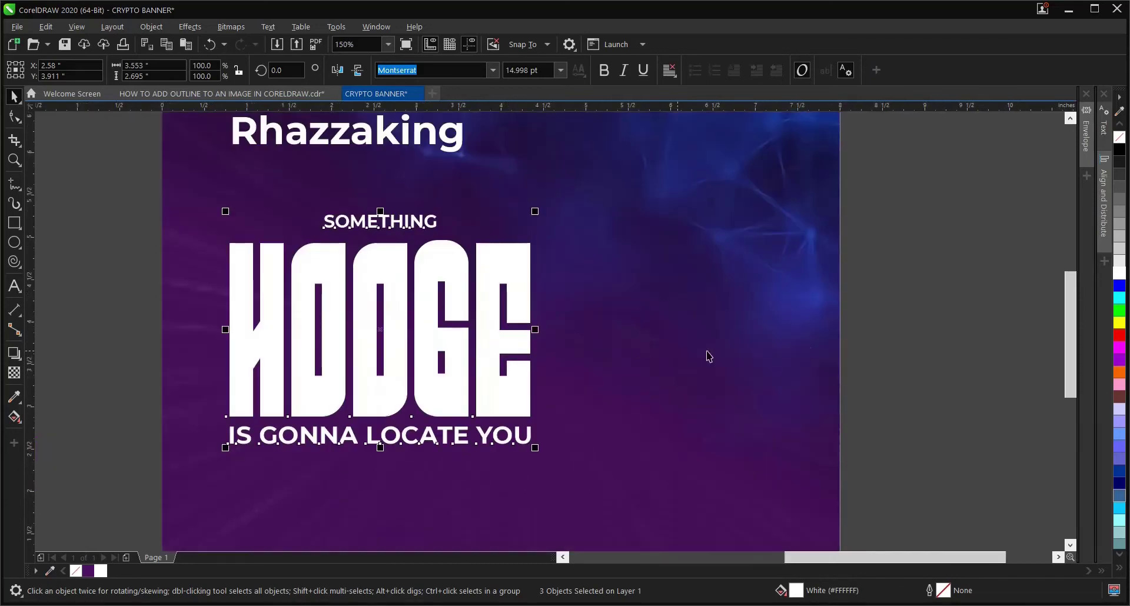
{"action": "left_click", "coordinate": [857, 344]}
{"action": "scroll", "coordinate": [522, 366], "scroll_direction": "down", "scroll_amount": 1}
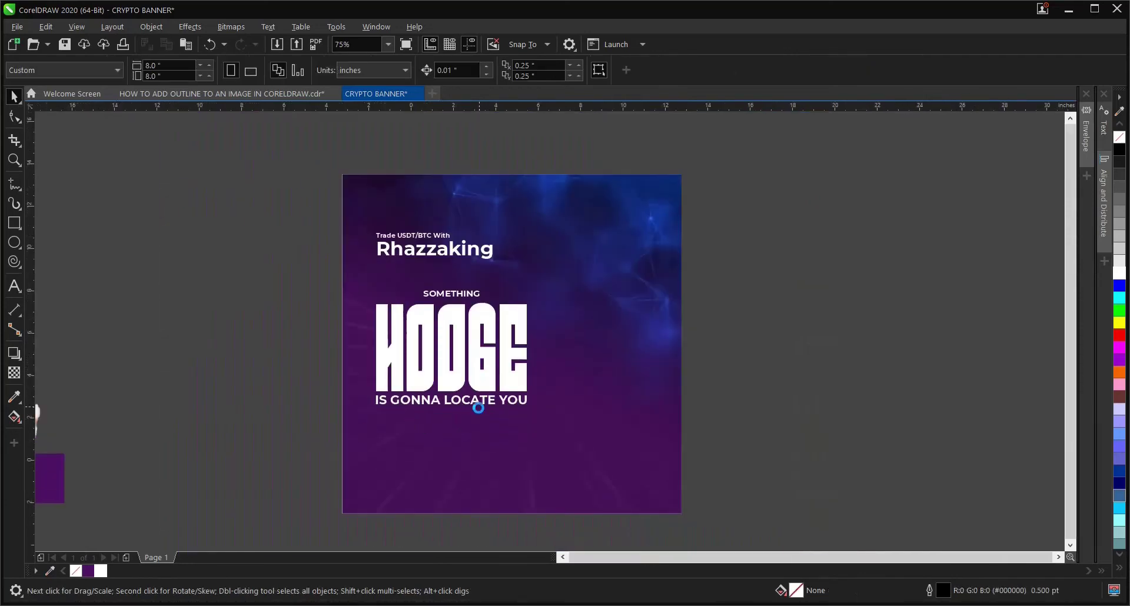
{"action": "scroll", "coordinate": [374, 442], "scroll_direction": "down", "scroll_amount": 1}
{"action": "scroll", "coordinate": [160, 443], "scroll_direction": "up", "scroll_amount": 1}
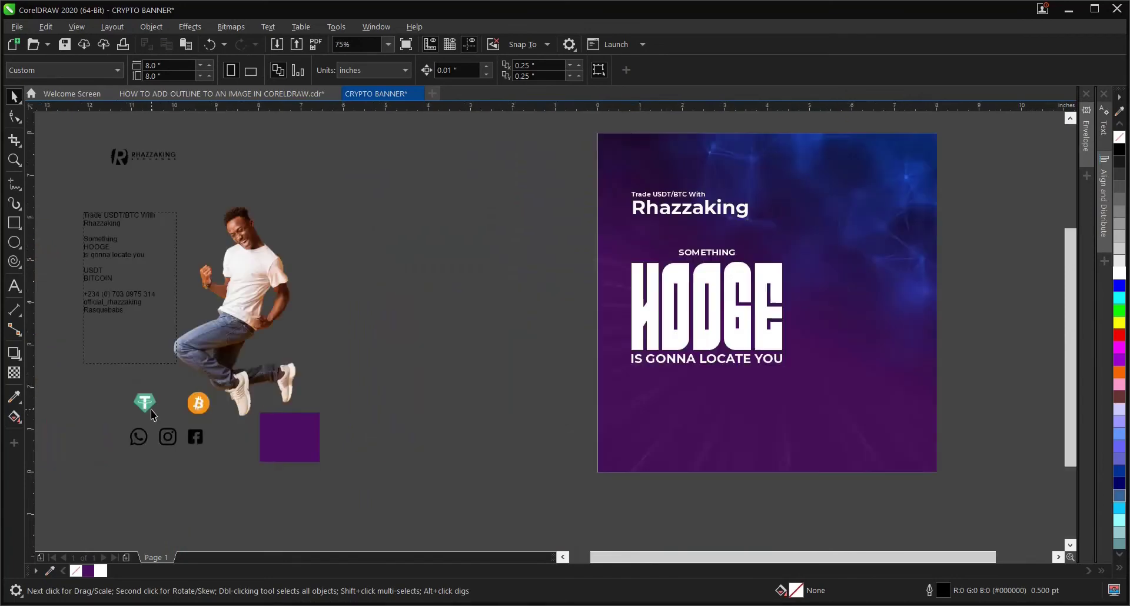
Move the USDT and BTC icons from beside the page onto the banner beneath the text.
{"action": "left_click", "coordinate": [146, 404]}
{"action": "left_click", "coordinate": [200, 407], "text": "shift"}
{"action": "left_click_drag", "start_coordinate": [202, 410], "coordinate": [688, 398]}
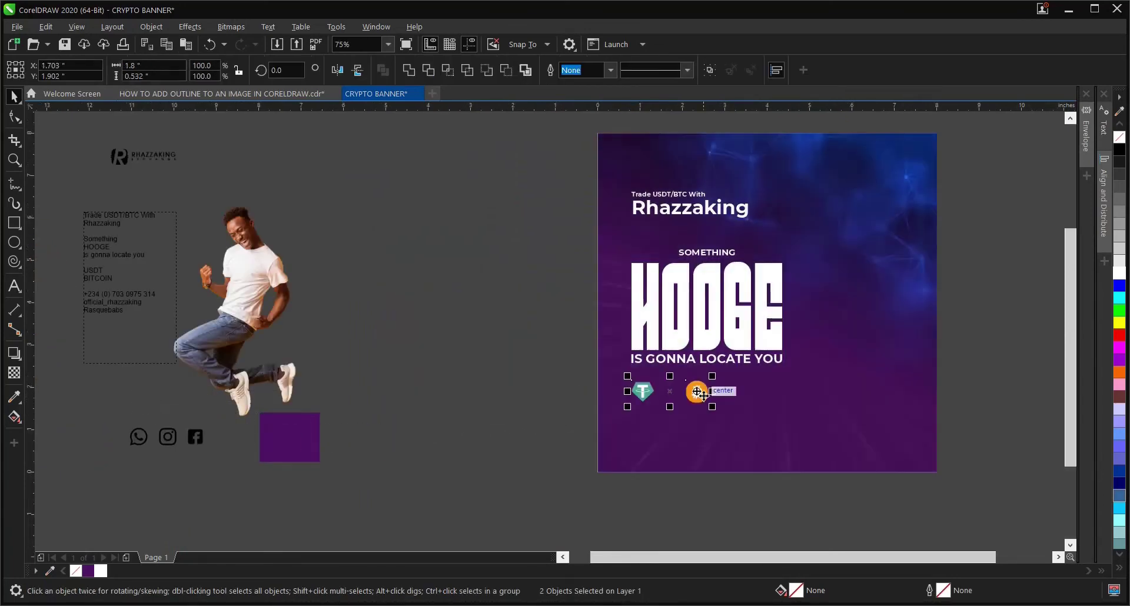
{"action": "scroll", "coordinate": [739, 413], "scroll_direction": "up", "scroll_amount": 1}
{"action": "left_click_drag", "start_coordinate": [401, 336], "coordinate": [591, 452]}
{"action": "left_click", "coordinate": [361, 417]}
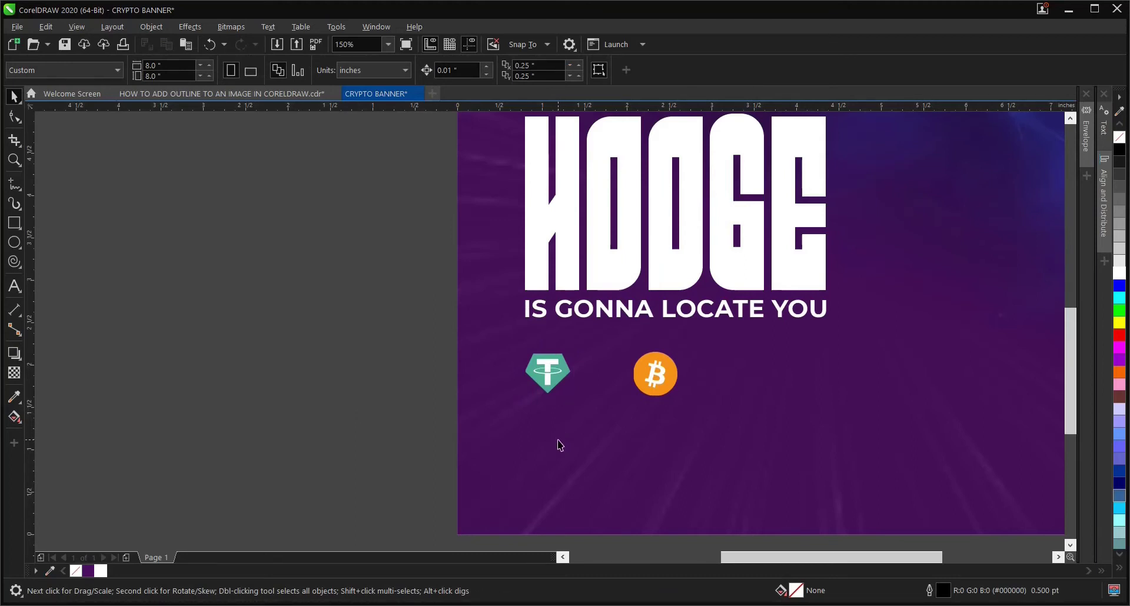
Draw a small flat rectangle left of the banner page and round its corners into a pill.
{"action": "left_click", "coordinate": [14, 223]}
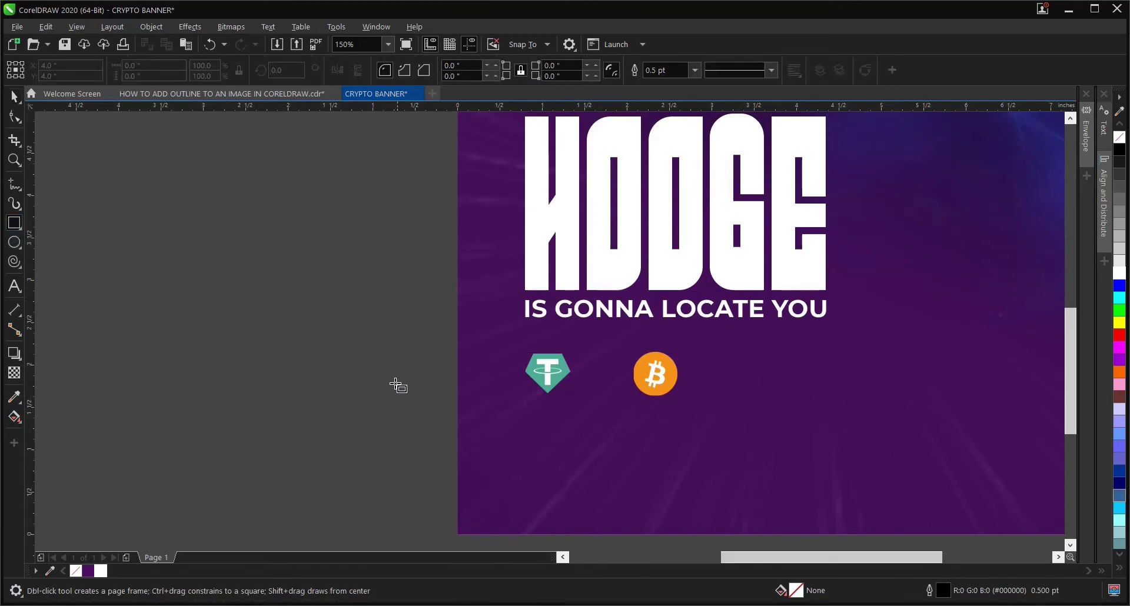
{"action": "left_click_drag", "start_coordinate": [340, 341], "coordinate": [431, 358]}
{"action": "key", "text": "space"}
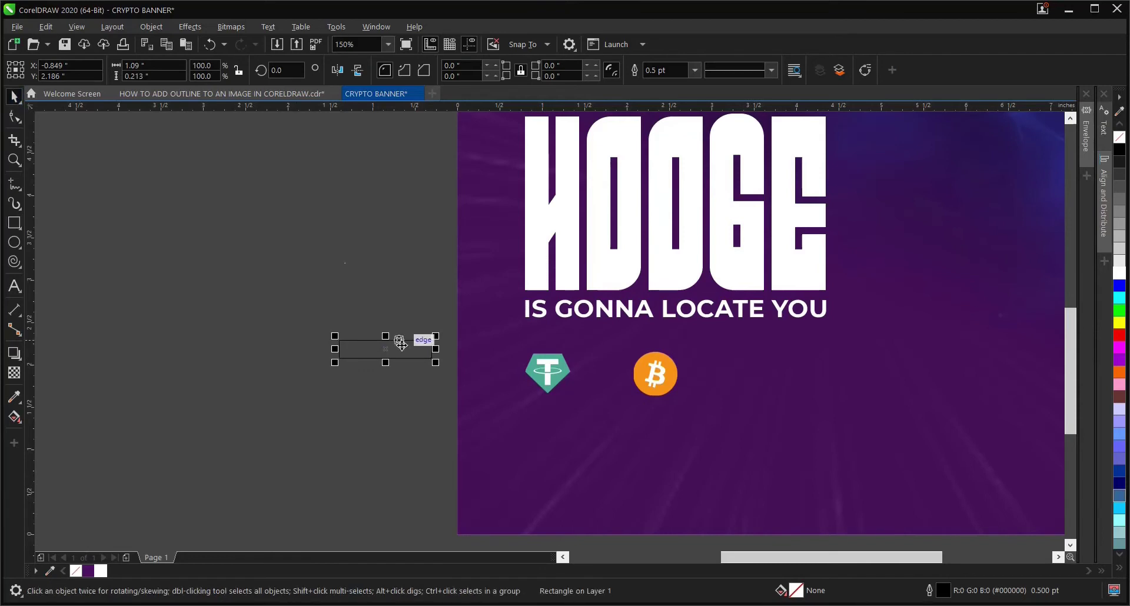
{"action": "scroll", "coordinate": [399, 351], "scroll_direction": "up", "scroll_amount": 1}
{"action": "left_click", "coordinate": [14, 117]}
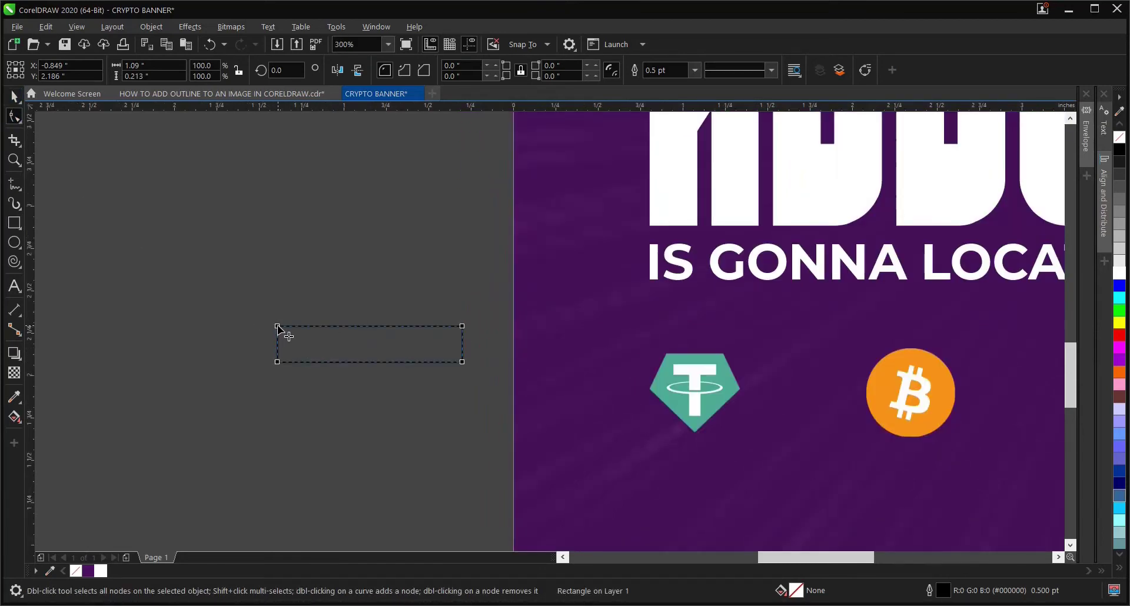
{"action": "left_click_drag", "start_coordinate": [278, 327], "coordinate": [350, 411]}
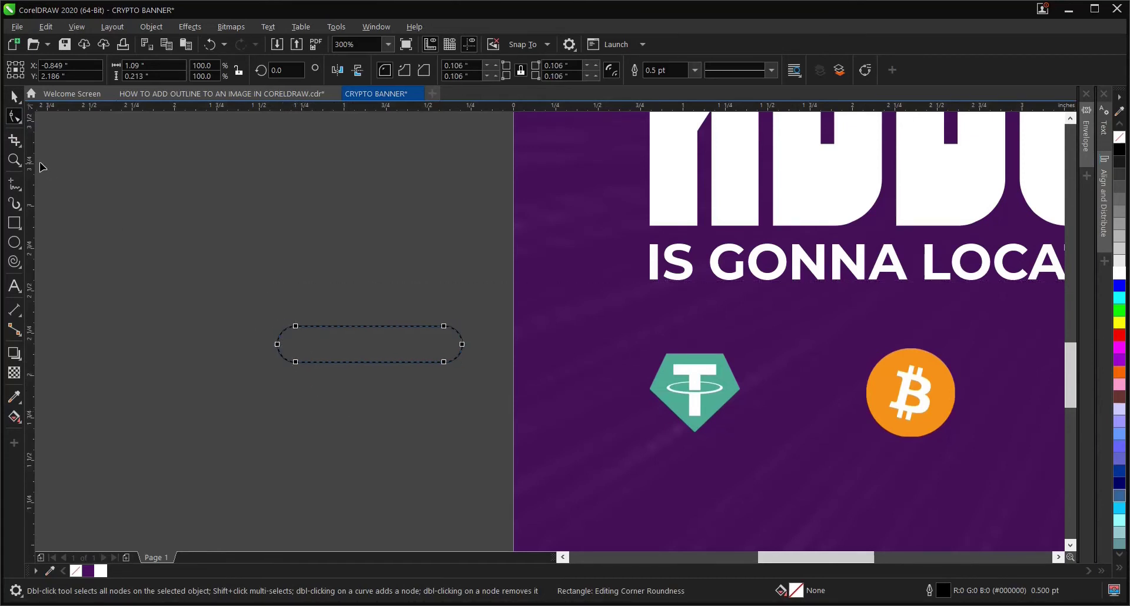
{"action": "left_click", "coordinate": [14, 96]}
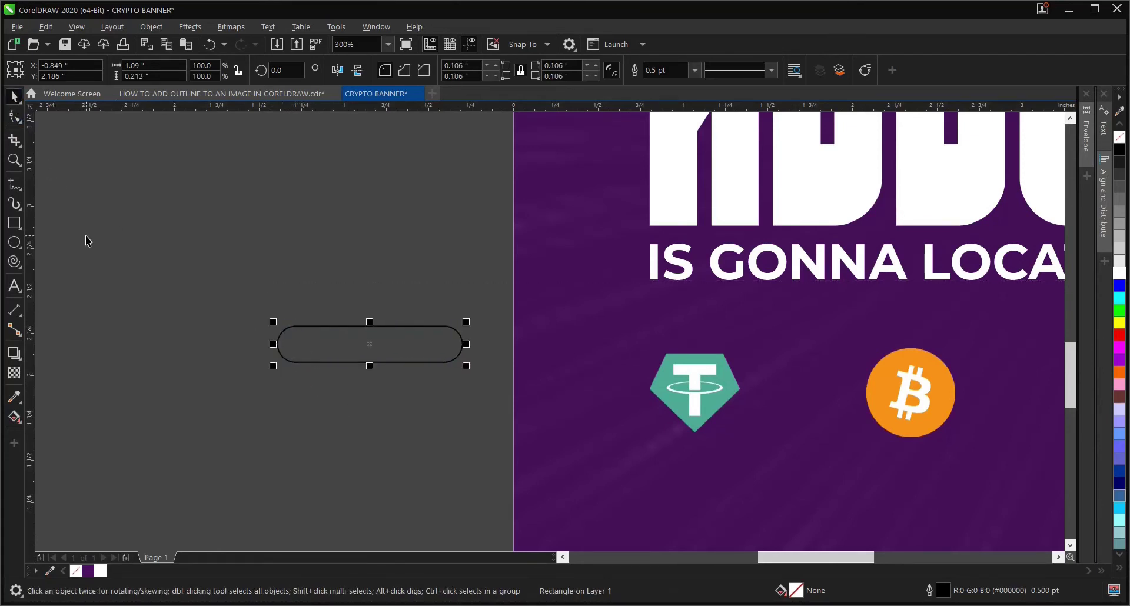
Fill the pill white and remove its black outline.
{"action": "left_click", "coordinate": [100, 571]}
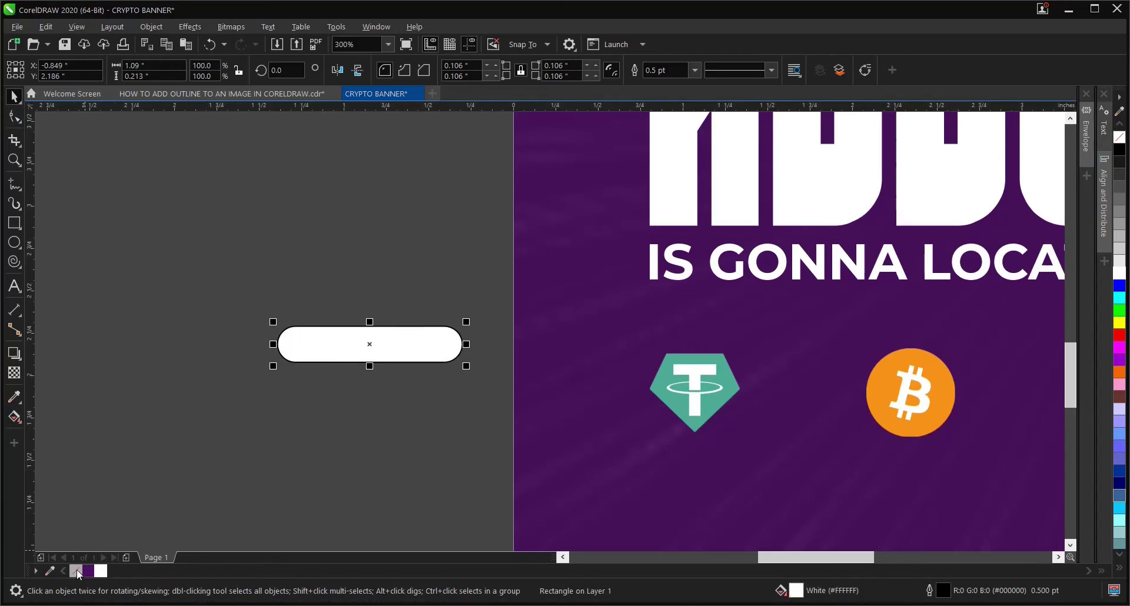
{"action": "right_click", "coordinate": [76, 570]}
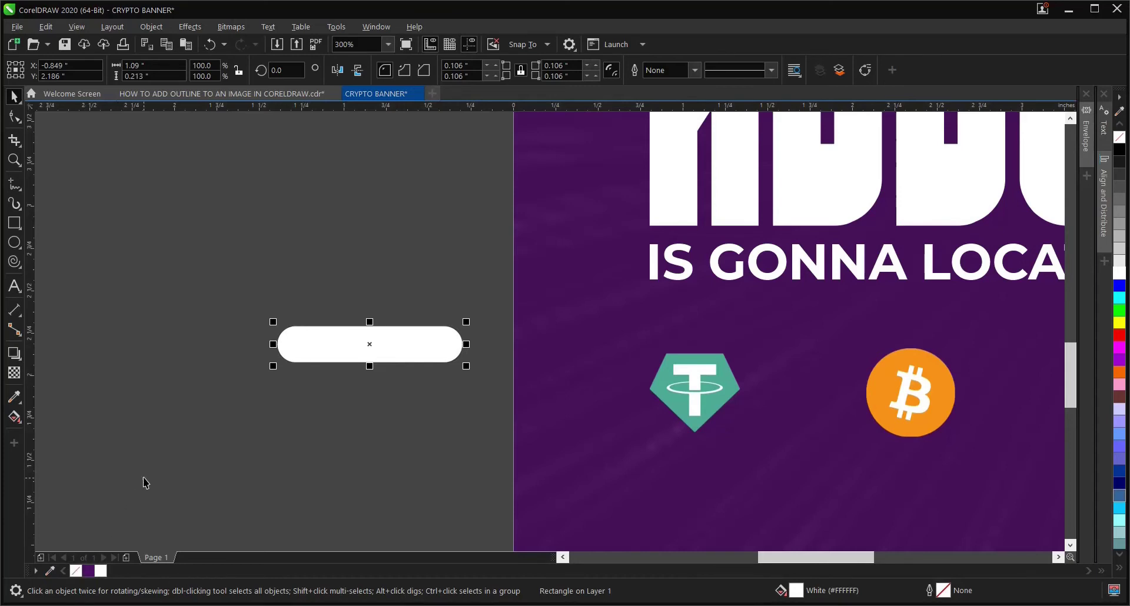
{"action": "left_click", "coordinate": [277, 386]}
{"action": "left_click", "coordinate": [329, 357]}
{"action": "left_click", "coordinate": [13, 224]}
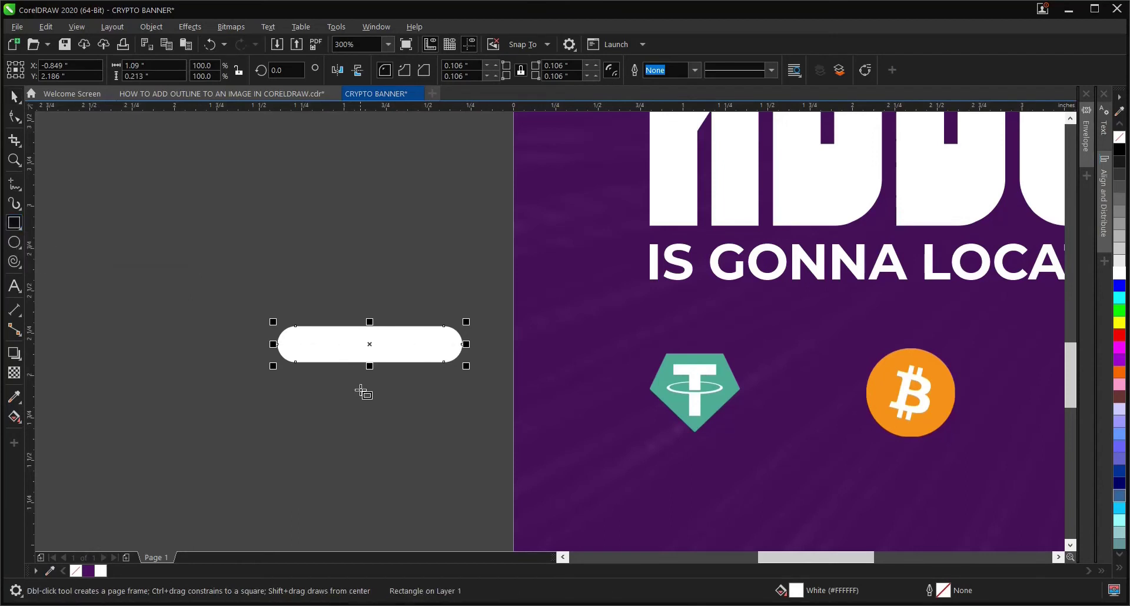
Draw a box below the pill and round its two bottom corners.
{"action": "left_click_drag", "start_coordinate": [355, 441], "coordinate": [442, 478]}
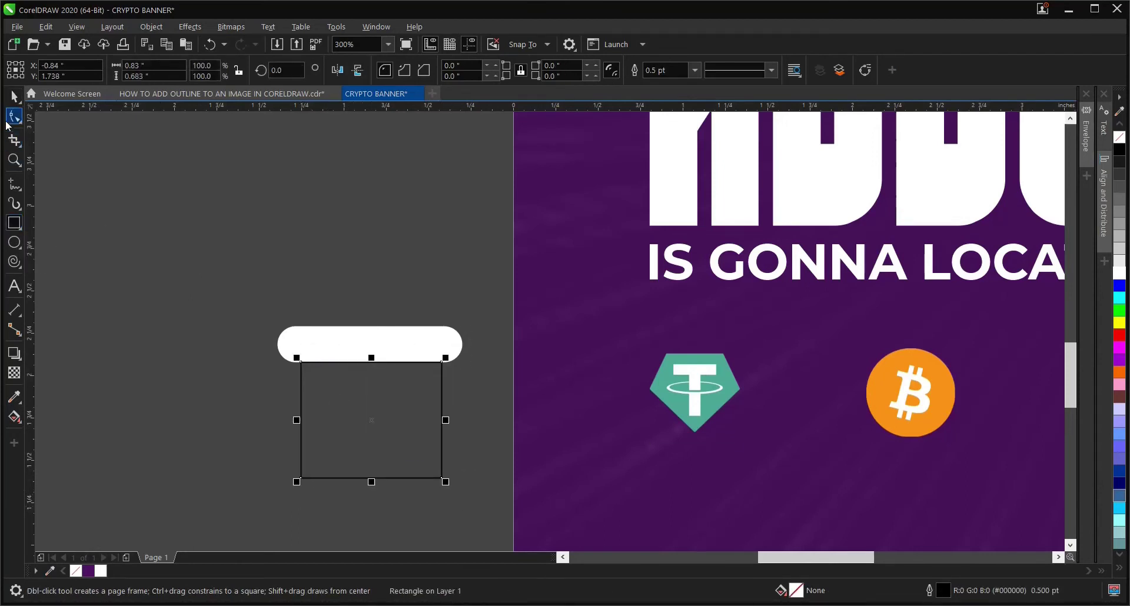
{"action": "left_click", "coordinate": [13, 96]}
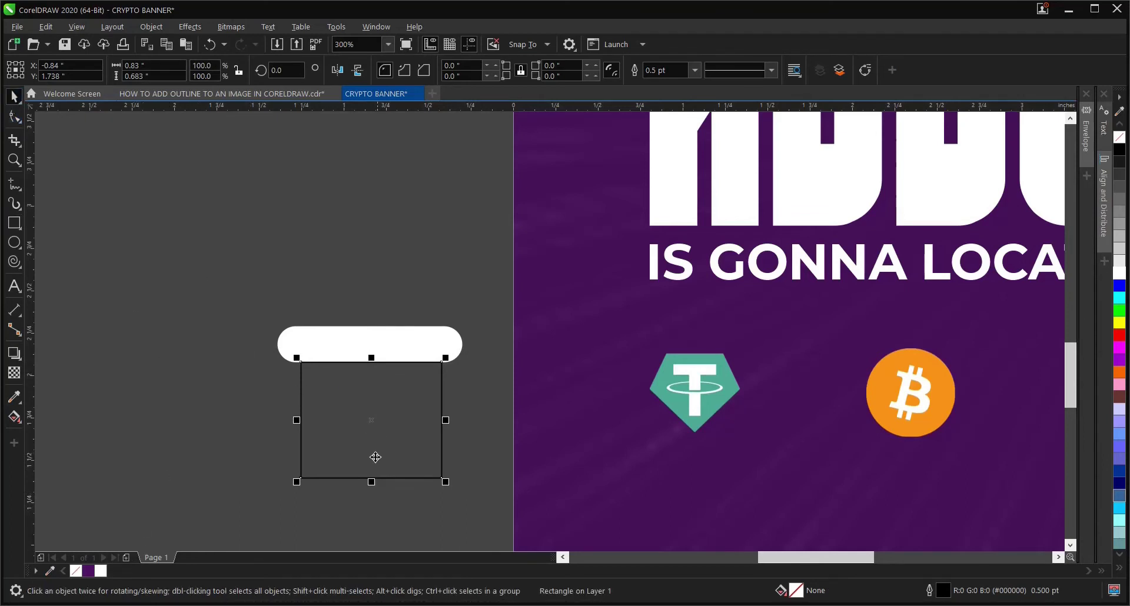
{"action": "left_click", "coordinate": [360, 496]}
{"action": "scroll", "coordinate": [359, 490], "scroll_direction": "up", "scroll_amount": 2}
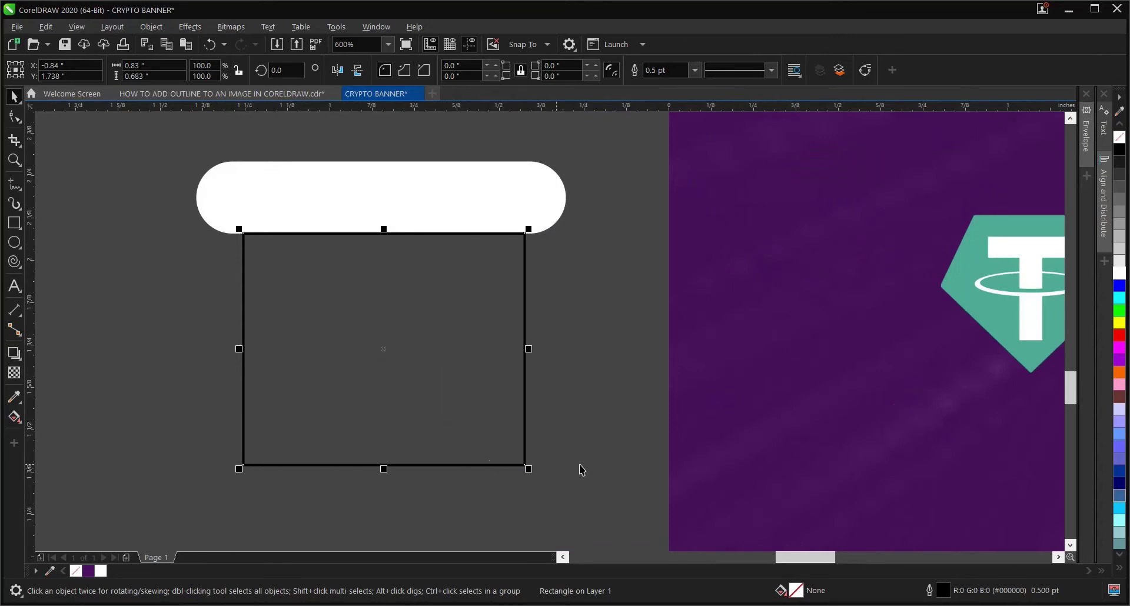
{"action": "left_click", "coordinate": [14, 116]}
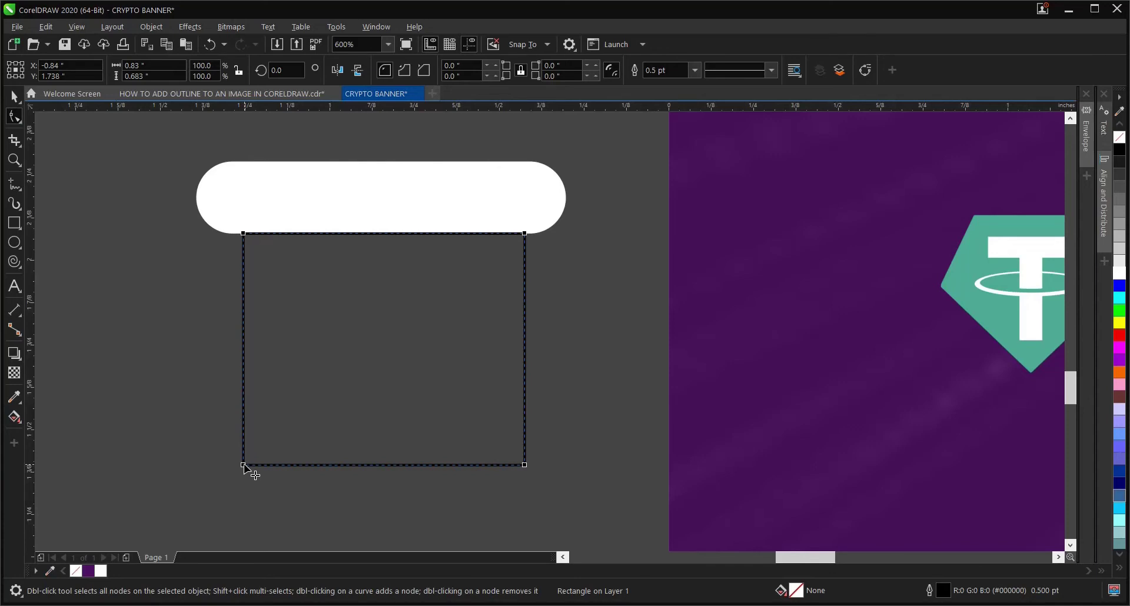
{"action": "left_click_drag", "start_coordinate": [244, 466], "coordinate": [243, 433]}
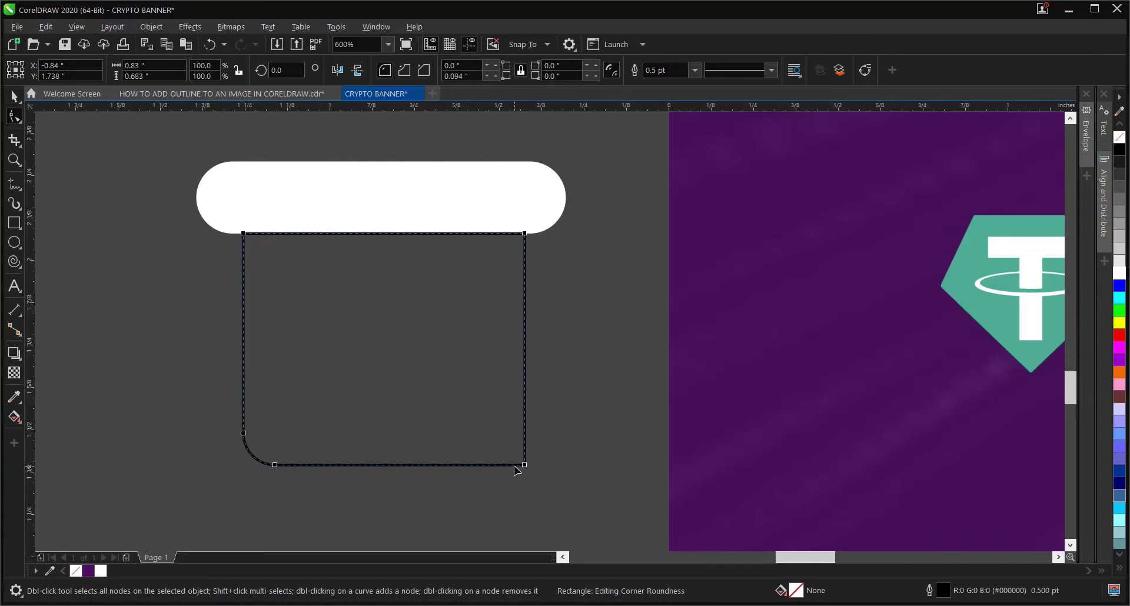
{"action": "left_click_drag", "start_coordinate": [526, 466], "coordinate": [532, 431]}
{"action": "key", "text": "space"}
Reposition the box so its top overlaps the pill.
{"action": "scroll", "coordinate": [374, 338], "scroll_direction": "down", "scroll_amount": 1}
{"action": "left_click_drag", "start_coordinate": [373, 341], "coordinate": [373, 394]}
{"action": "scroll", "coordinate": [373, 393], "scroll_direction": "up", "scroll_amount": 1}
{"action": "scroll", "coordinate": [378, 346], "scroll_direction": "down", "scroll_amount": 1}
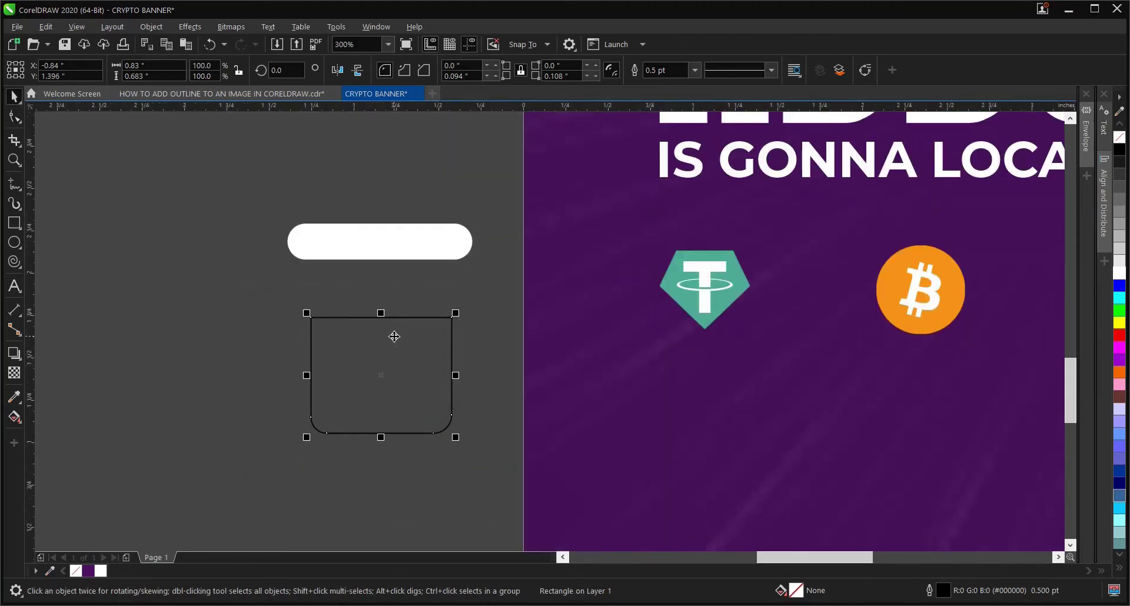
{"action": "left_click_drag", "start_coordinate": [394, 336], "coordinate": [394, 267]}
{"action": "scroll", "coordinate": [397, 232], "scroll_direction": "up", "scroll_amount": 1}
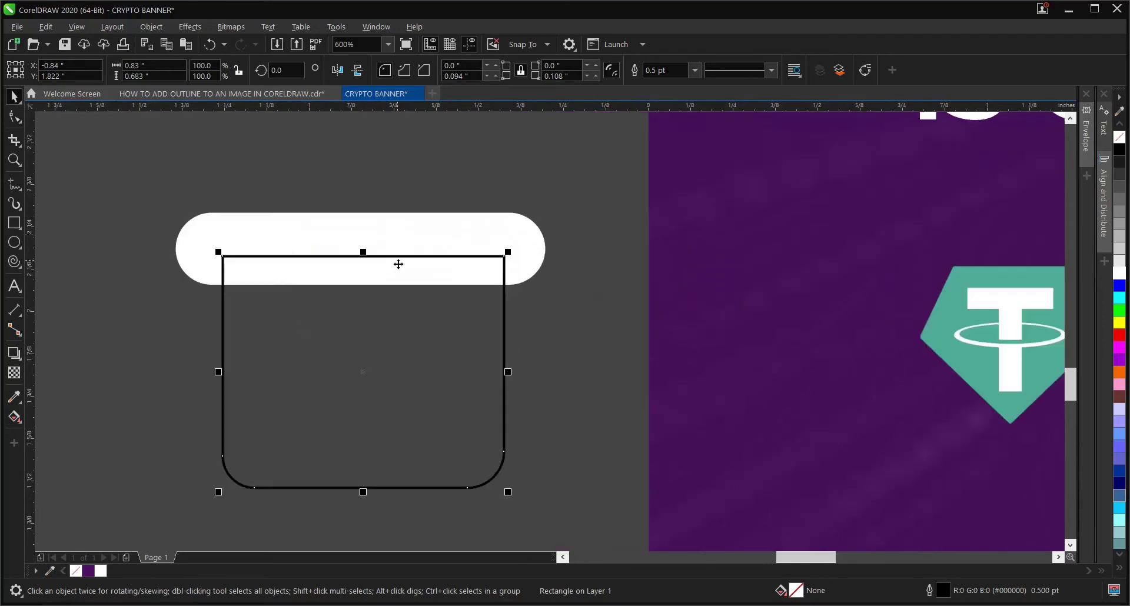
Give the box a 1.0 pt white outline and centre it horizontally under the pill.
{"action": "left_click", "coordinate": [693, 71]}
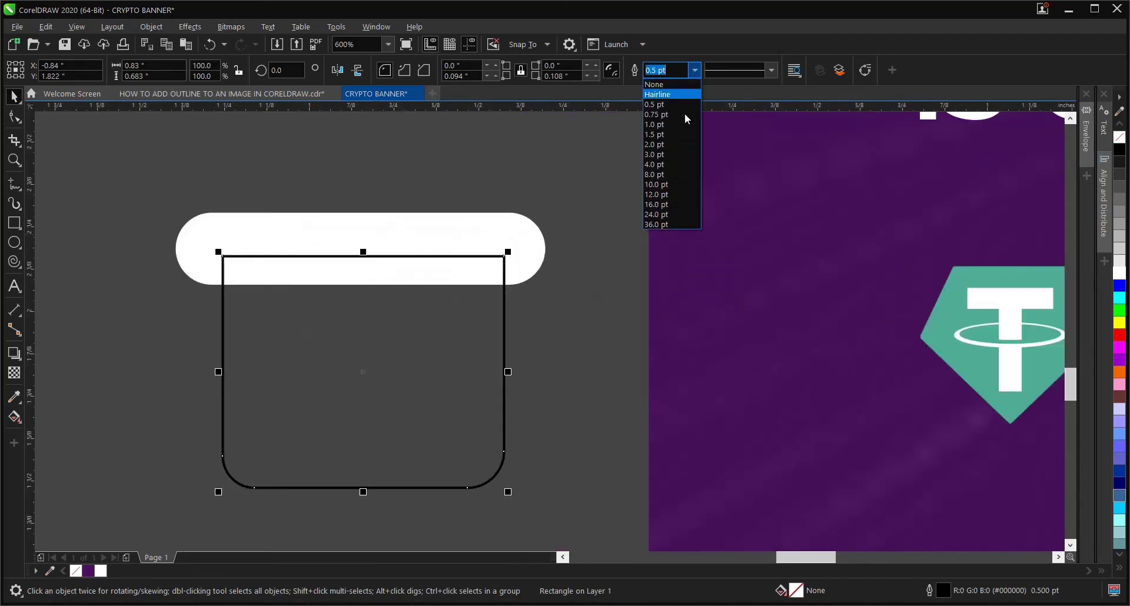
{"action": "left_click", "coordinate": [675, 154]}
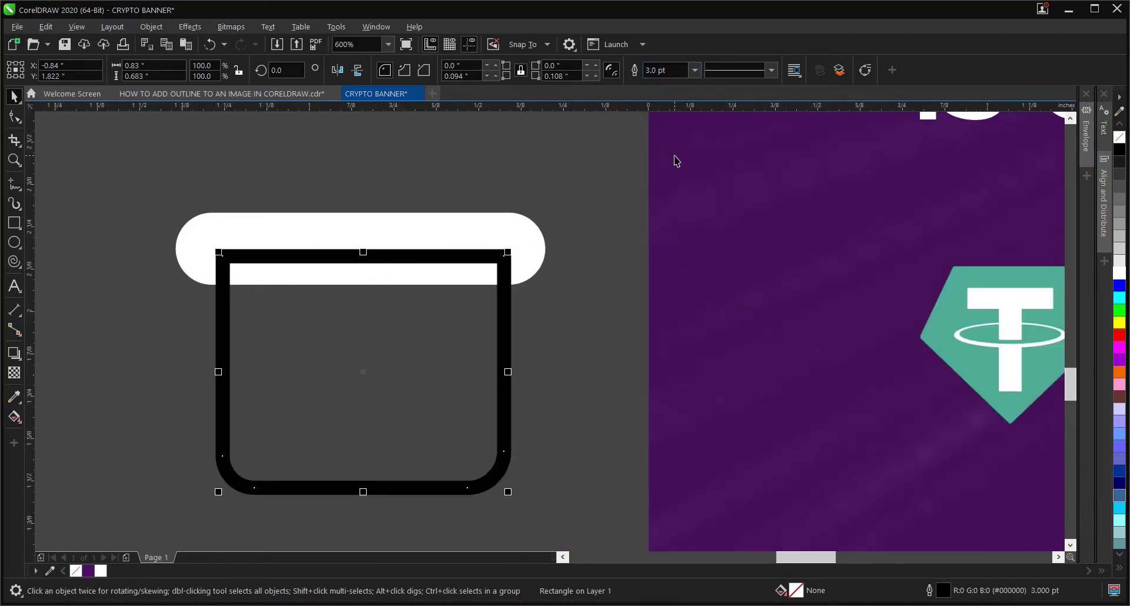
{"action": "left_click", "coordinate": [693, 70]}
{"action": "left_click", "coordinate": [677, 121]}
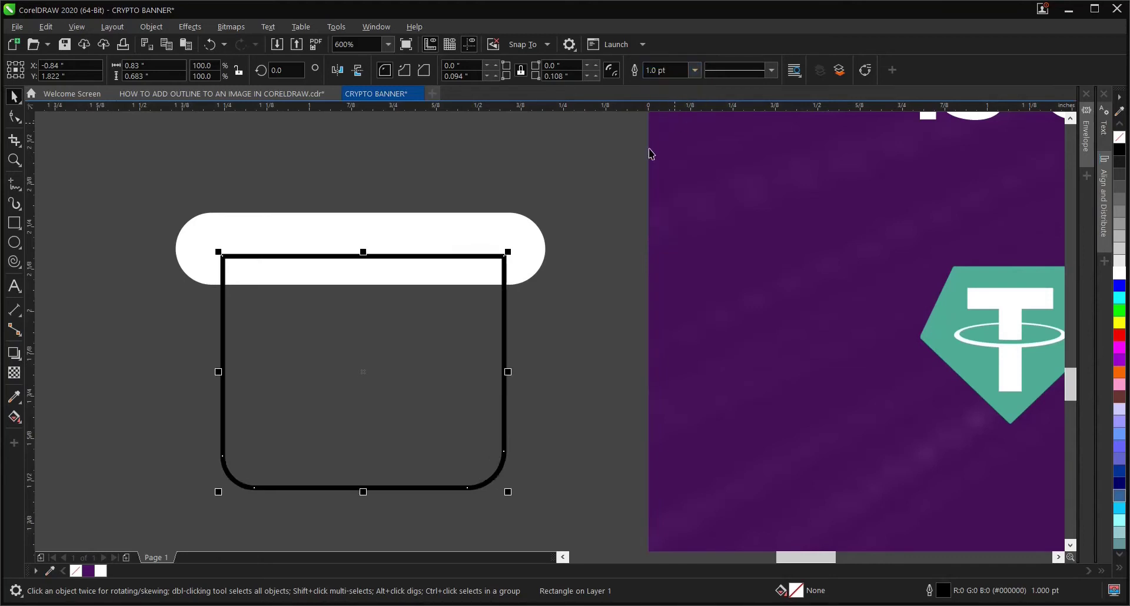
{"action": "right_click", "coordinate": [102, 573]}
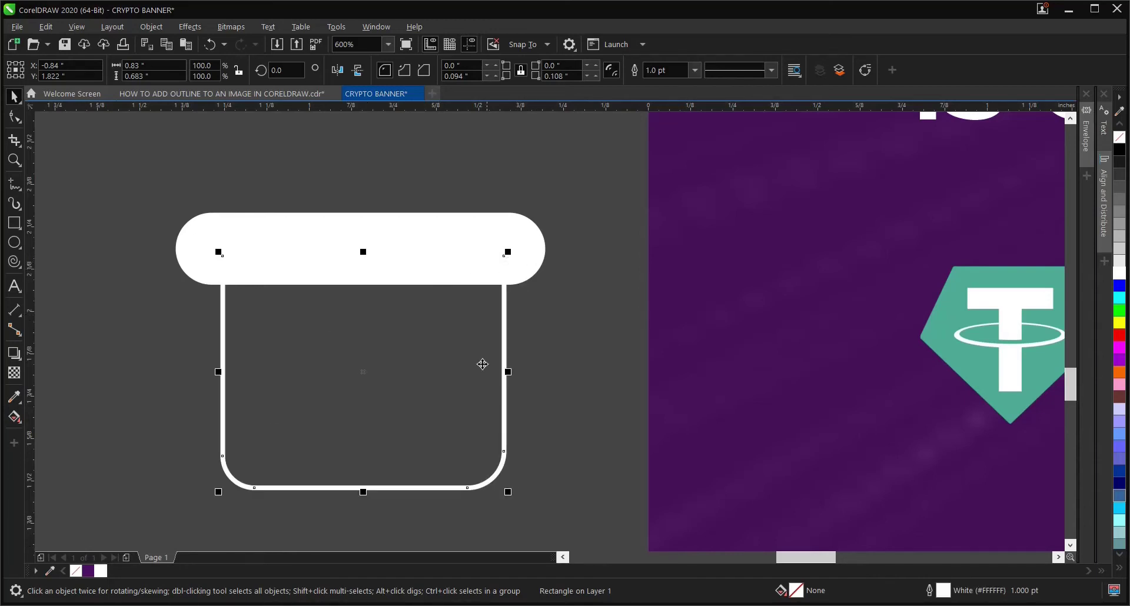
{"action": "left_click", "coordinate": [525, 257], "text": "shift"}
{"action": "key", "text": "c"}
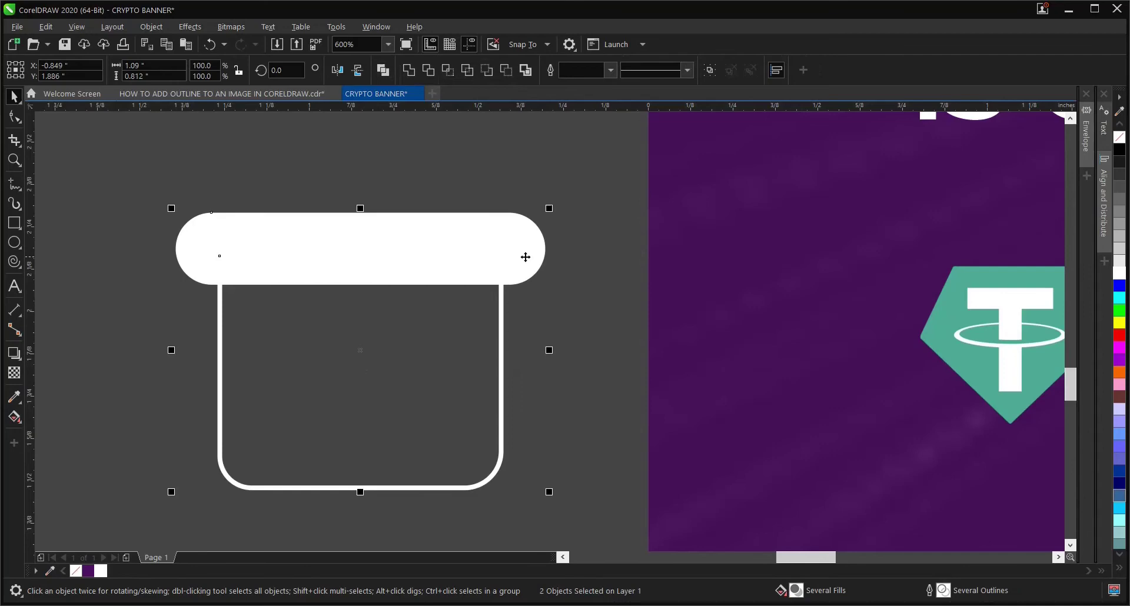
{"action": "left_click", "coordinate": [556, 287]}
{"action": "scroll", "coordinate": [287, 355], "scroll_direction": "down", "scroll_amount": 1}
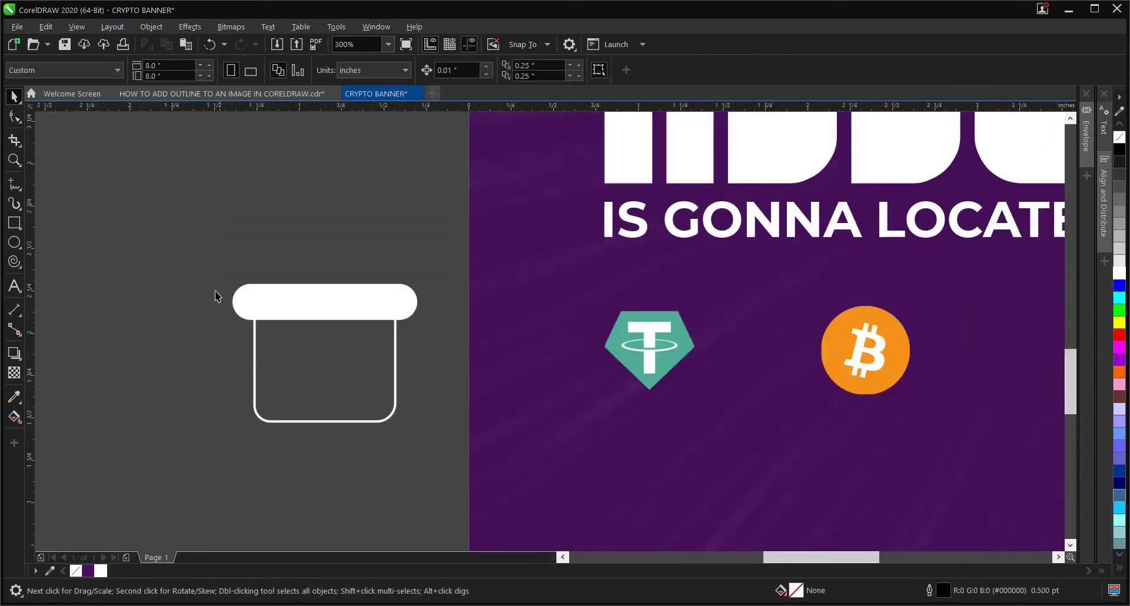
Move the pill-and-box jar onto the banner below the coins.
{"action": "left_click_drag", "start_coordinate": [207, 269], "coordinate": [451, 457]}
{"action": "scroll", "coordinate": [322, 355], "scroll_direction": "down", "scroll_amount": 2}
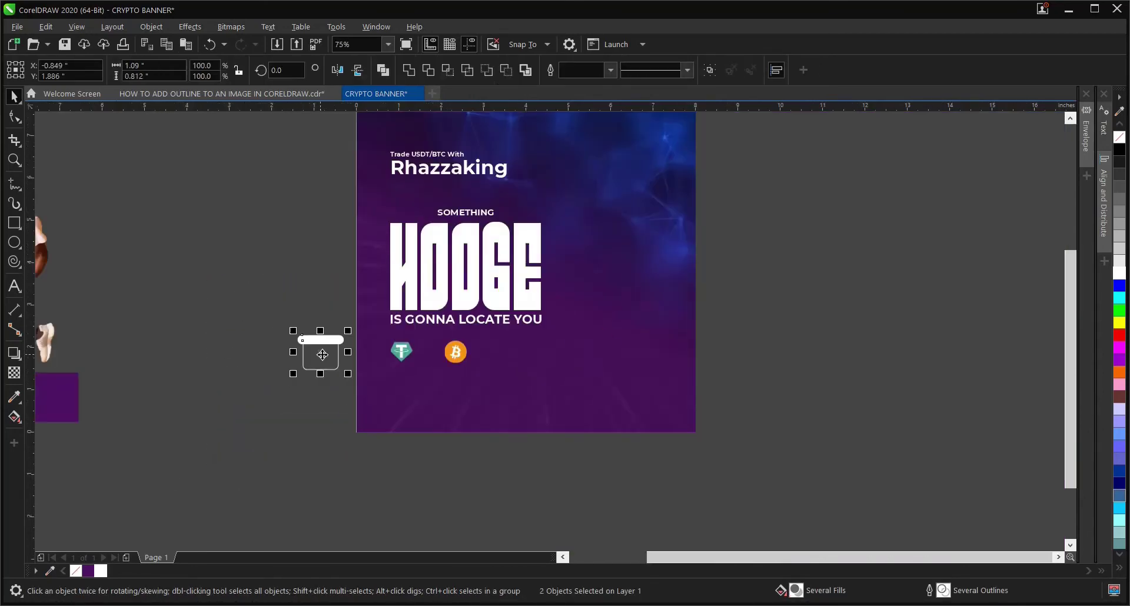
{"action": "left_click_drag", "start_coordinate": [322, 355], "coordinate": [417, 382]}
{"action": "scroll", "coordinate": [416, 382], "scroll_direction": "up", "scroll_amount": 2}
Place the Tether logo inside the jar and stretch the jar box taller.
{"action": "left_click", "coordinate": [356, 257]}
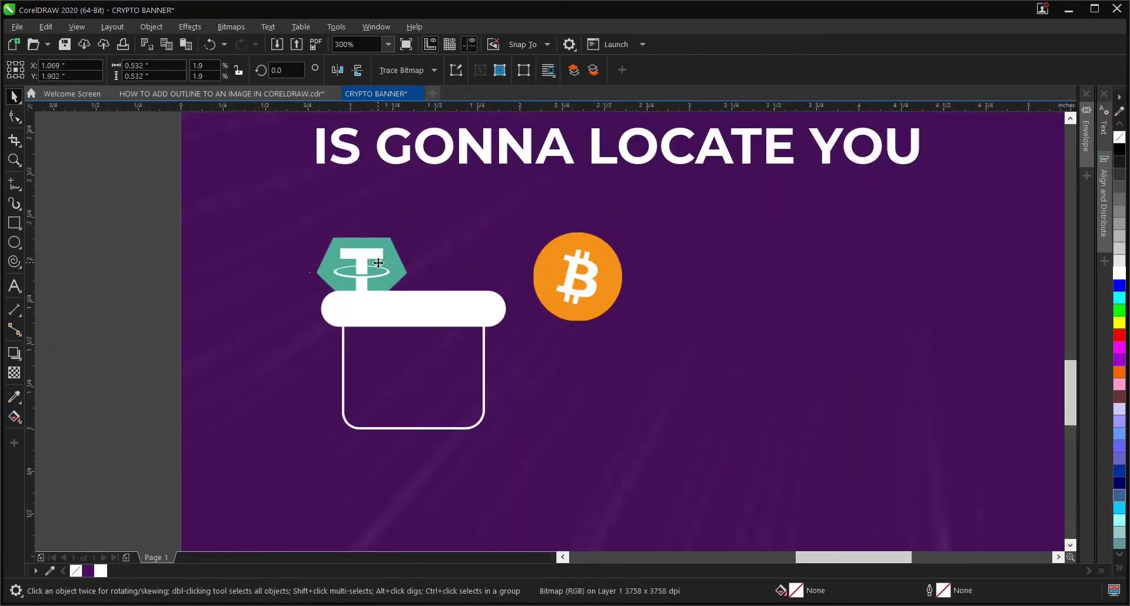
{"action": "left_click_drag", "start_coordinate": [378, 263], "coordinate": [419, 380]}
{"action": "scroll", "coordinate": [419, 380], "scroll_direction": "up", "scroll_amount": 1}
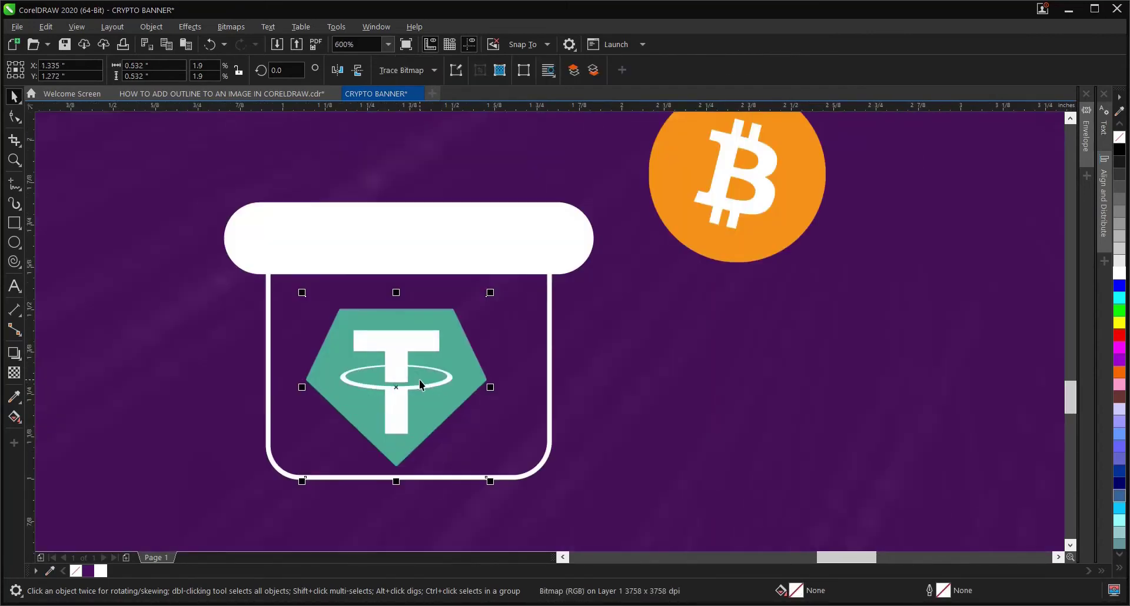
{"action": "scroll", "coordinate": [488, 295], "scroll_direction": "down", "scroll_amount": 1}
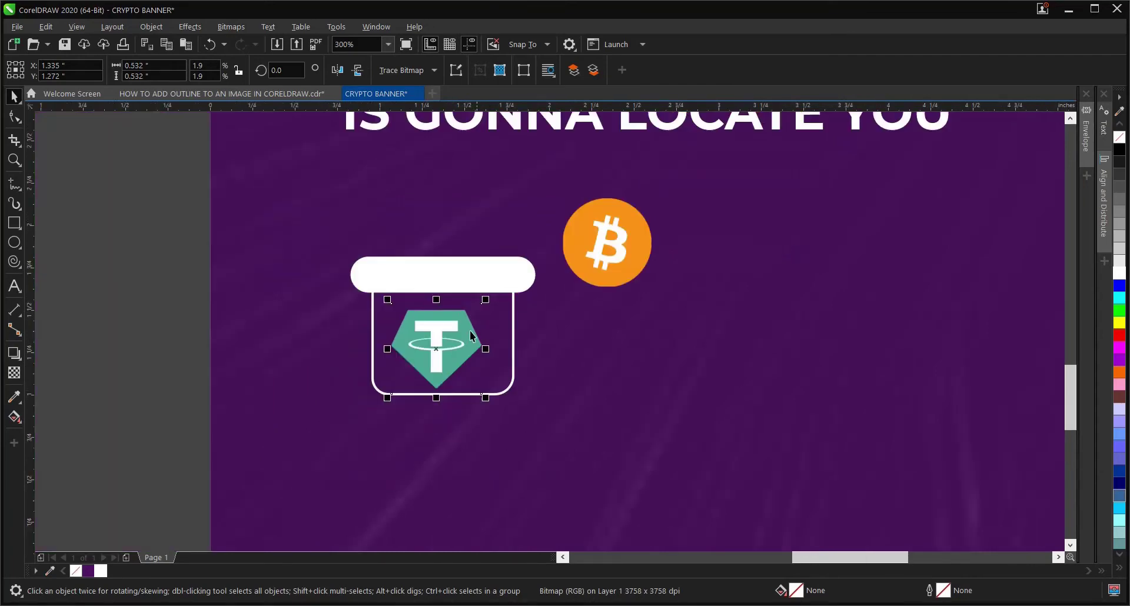
{"action": "scroll", "coordinate": [465, 331], "scroll_direction": "up", "scroll_amount": 1}
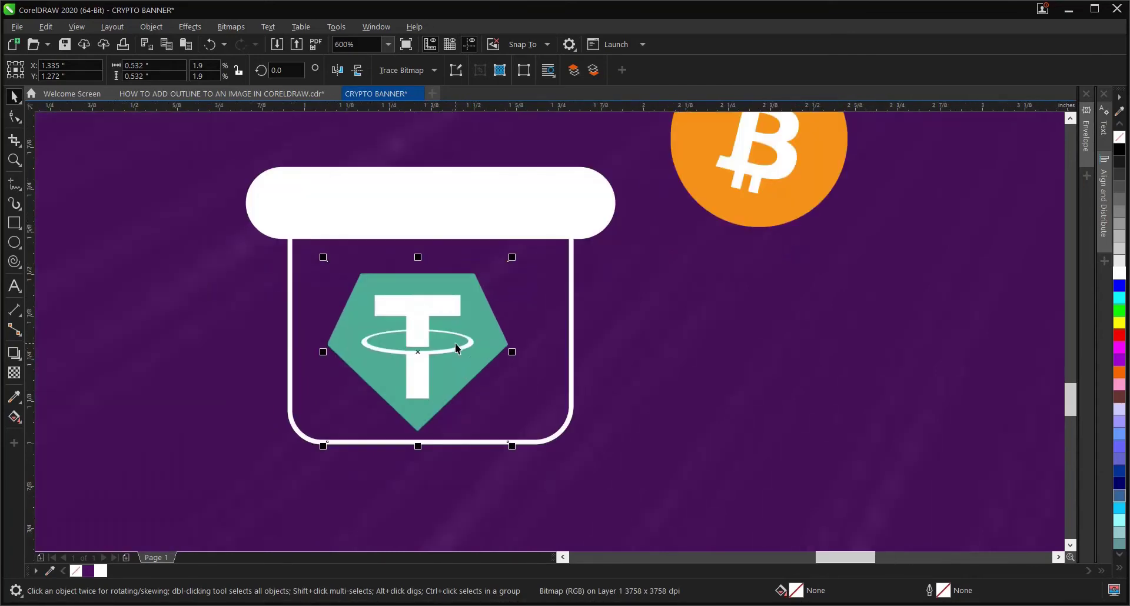
{"action": "left_click", "coordinate": [531, 446]}
{"action": "left_click_drag", "start_coordinate": [436, 449], "coordinate": [435, 463]}
{"action": "key", "text": "Escape"}
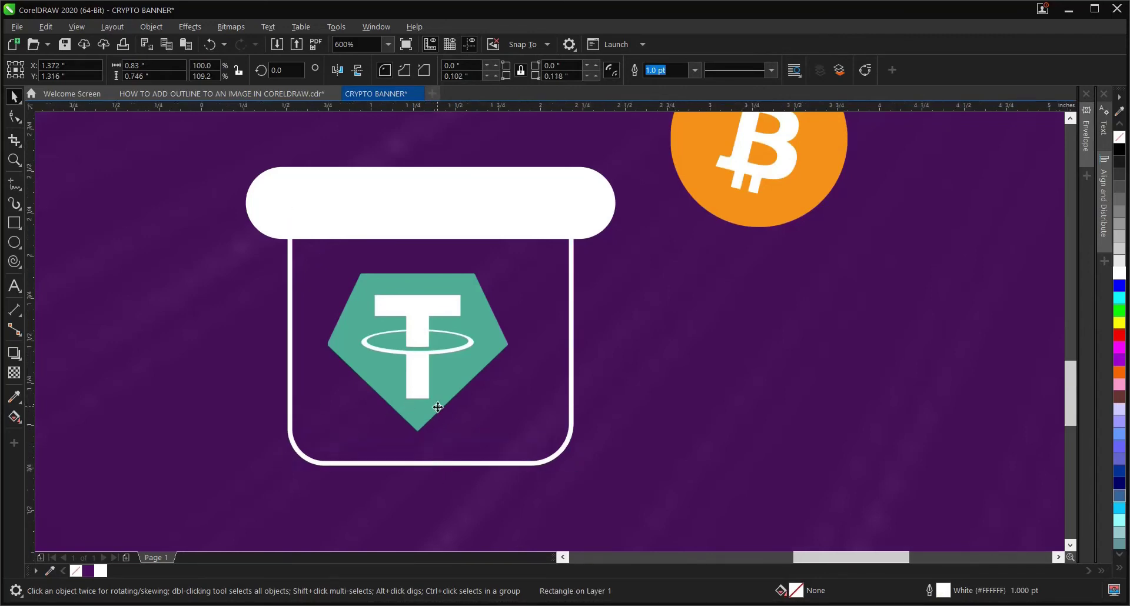
{"action": "scroll", "coordinate": [436, 409], "scroll_direction": "down", "scroll_amount": 1}
Centre the jar box on the Tether logo both ways, then centre both under the pill bar.
{"action": "left_click_drag", "start_coordinate": [149, 275], "coordinate": [520, 484]}
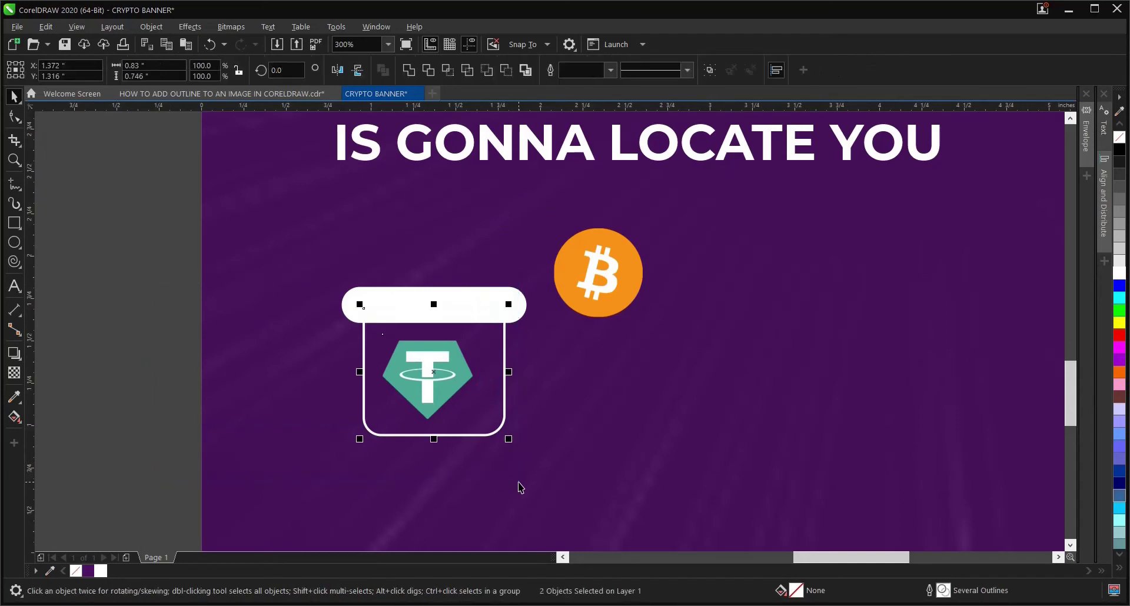
{"action": "key", "text": "c"}
{"action": "key", "text": "e"}
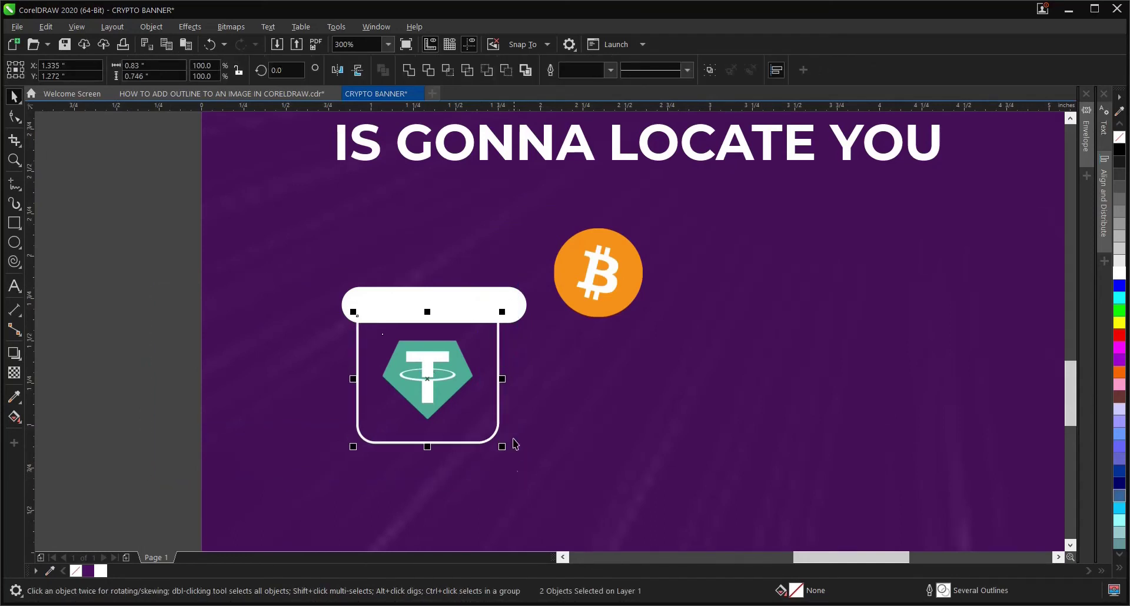
{"action": "left_click", "coordinate": [515, 315], "text": "shift"}
{"action": "key", "text": "c"}
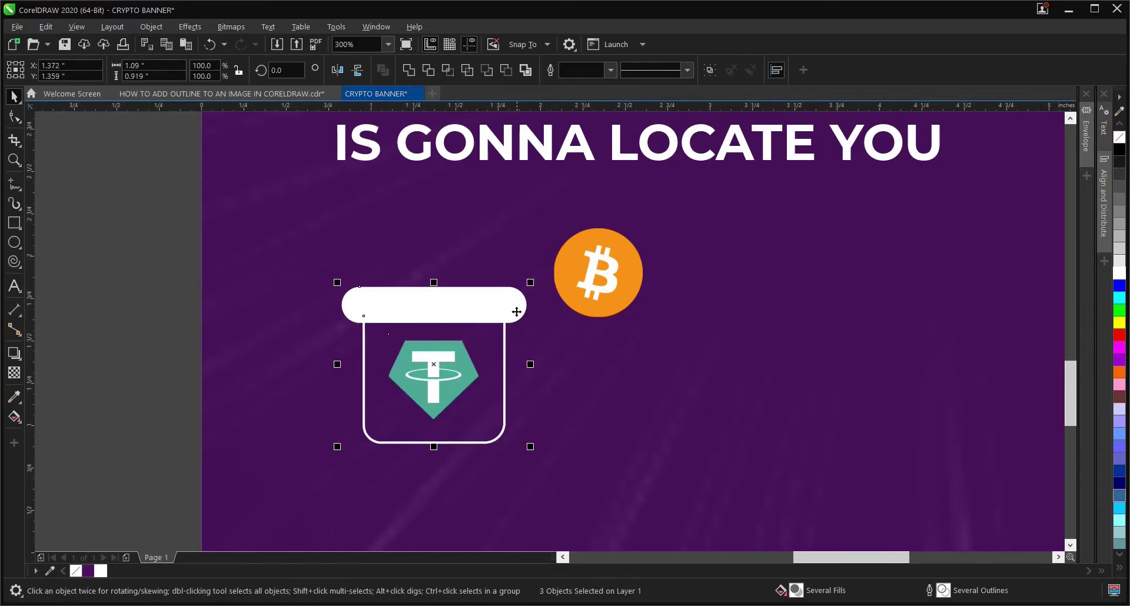
{"action": "left_click", "coordinate": [159, 312]}
{"action": "scroll", "coordinate": [386, 368], "scroll_direction": "down", "scroll_amount": 2}
{"action": "scroll", "coordinate": [386, 368], "scroll_direction": "up", "scroll_amount": 2}
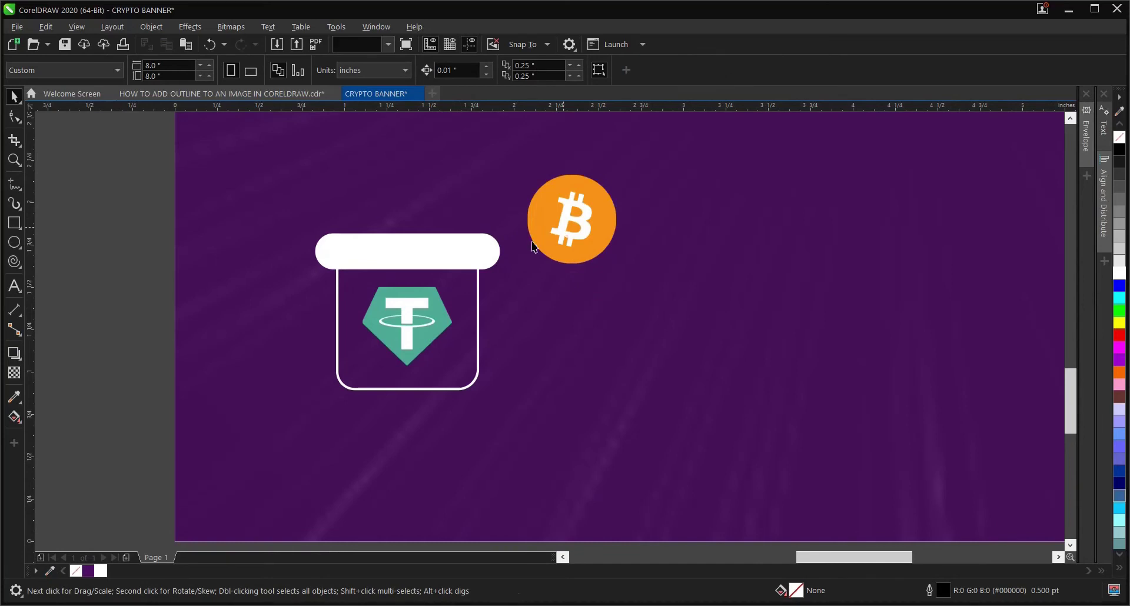
Move the Bitcoin coin off the page and place a copy of the Tether jar to the right.
{"action": "left_click_drag", "start_coordinate": [528, 238], "coordinate": [70, 270]}
{"action": "left_click", "coordinate": [164, 170]}
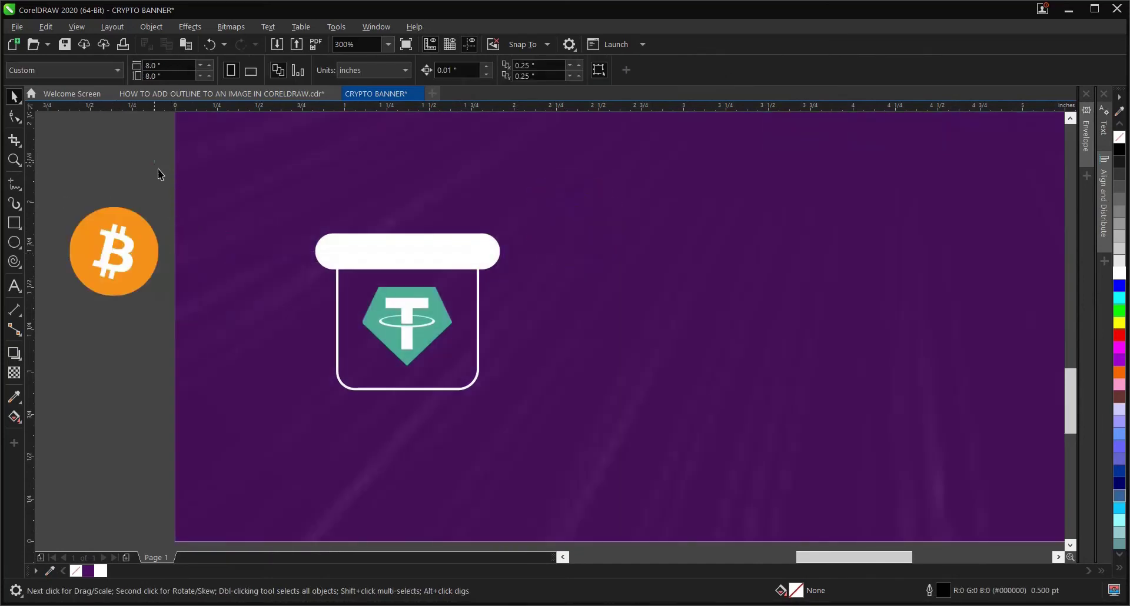
{"action": "left_click_drag", "start_coordinate": [283, 204], "coordinate": [517, 445]}
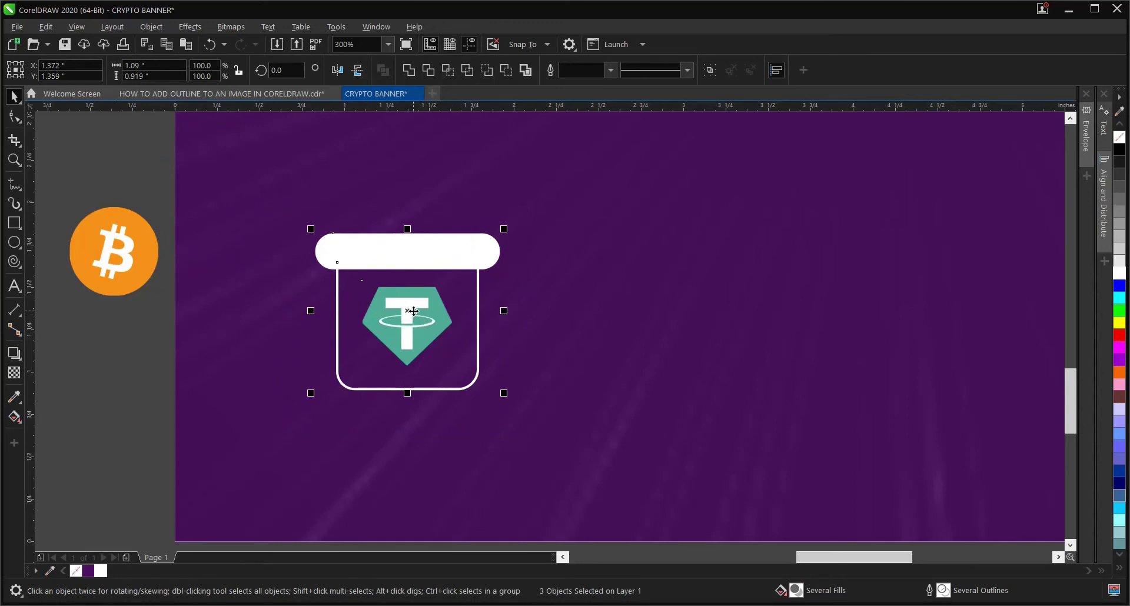
{"action": "left_click_drag", "start_coordinate": [414, 311], "coordinate": [637, 313]}
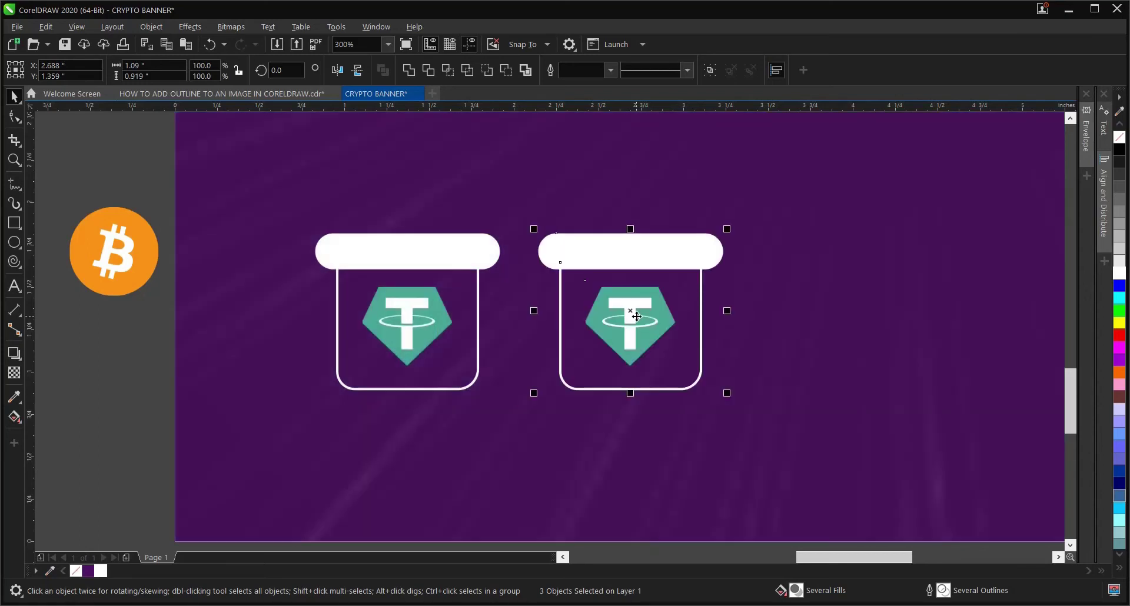
{"action": "left_click", "coordinate": [664, 322]}
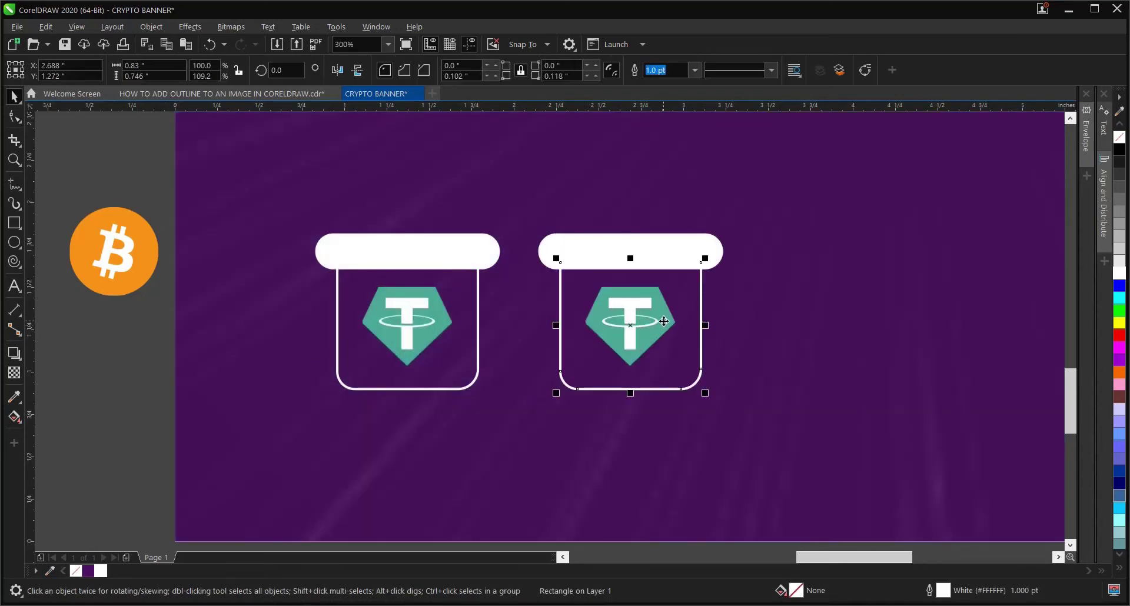
{"action": "left_click", "coordinate": [137, 340]}
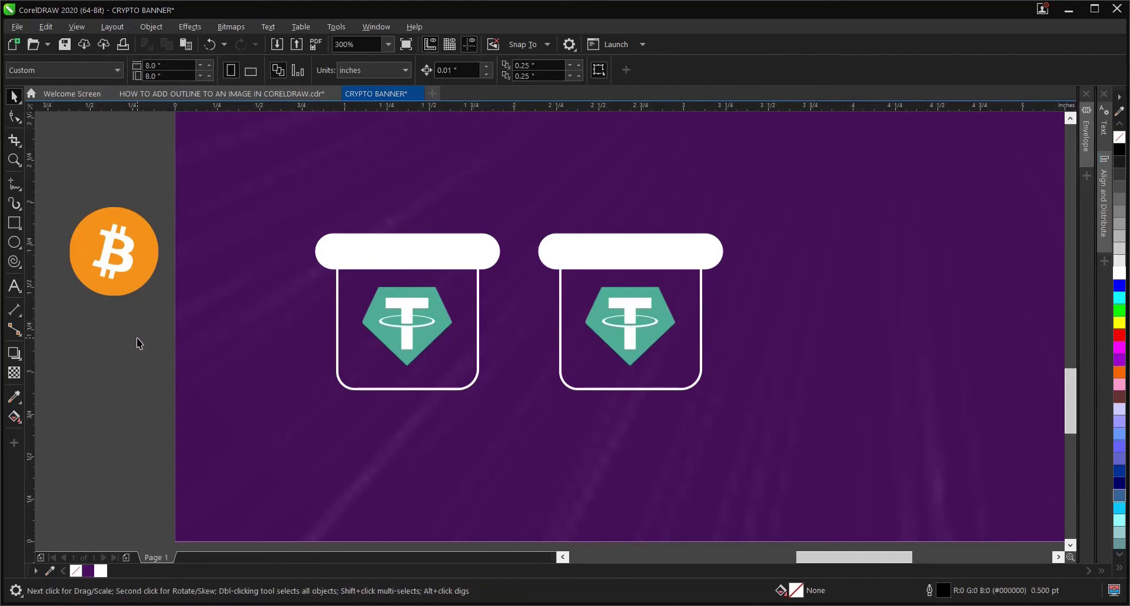
{"action": "key", "text": "ctrl+z"}
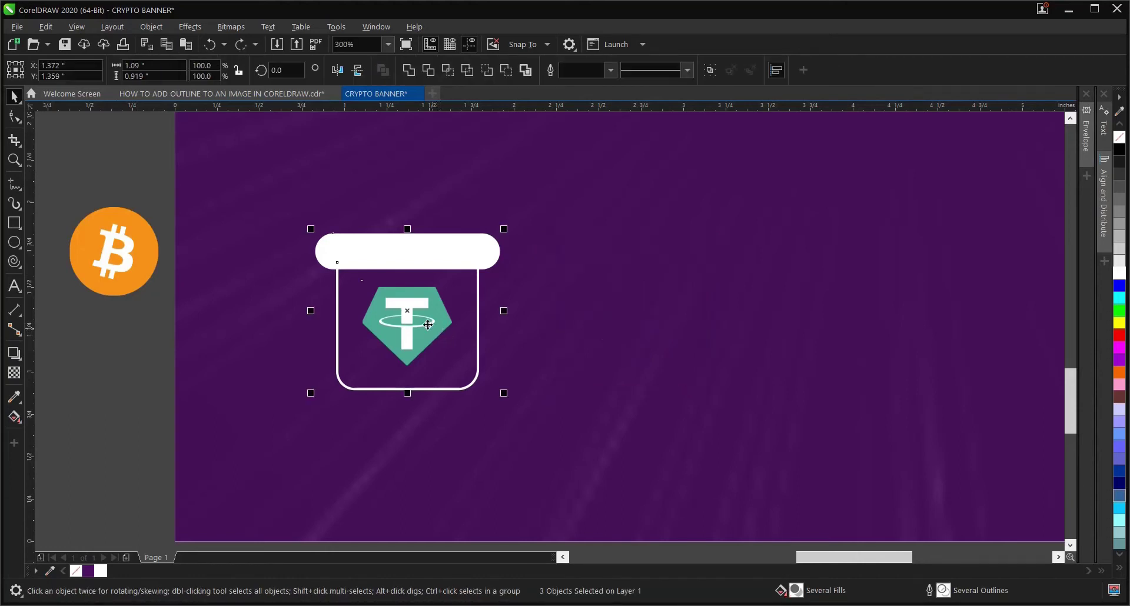
{"action": "left_click_drag", "start_coordinate": [407, 312], "coordinate": [632, 310]}
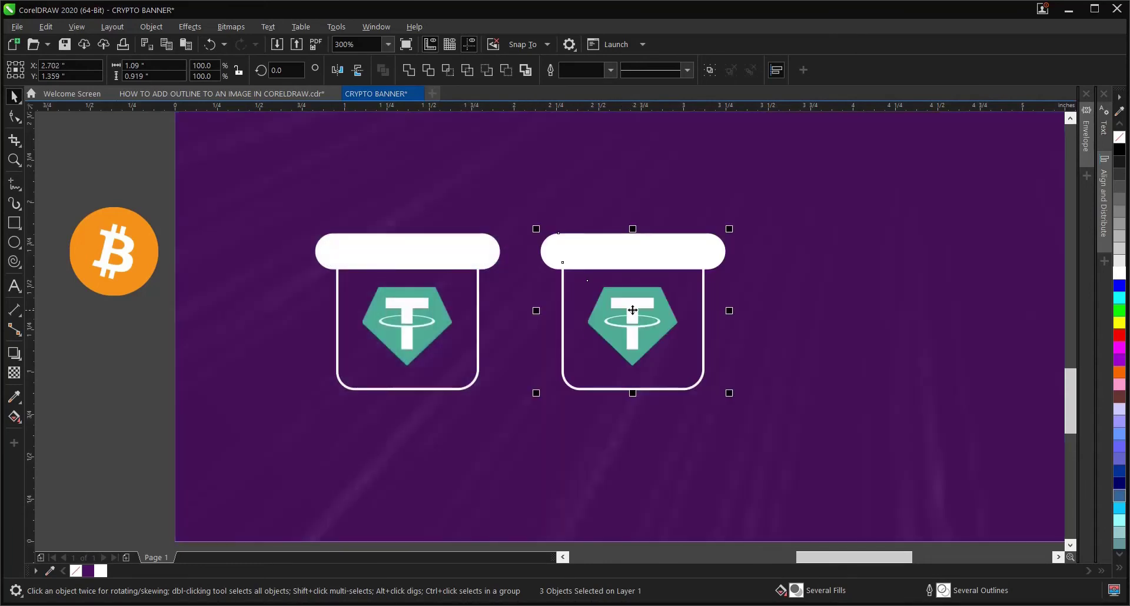
{"action": "key", "text": "Escape"}
Delete the Tether logo from the copied jar and move the Bitcoin coin into it.
{"action": "left_click", "coordinate": [661, 340]}
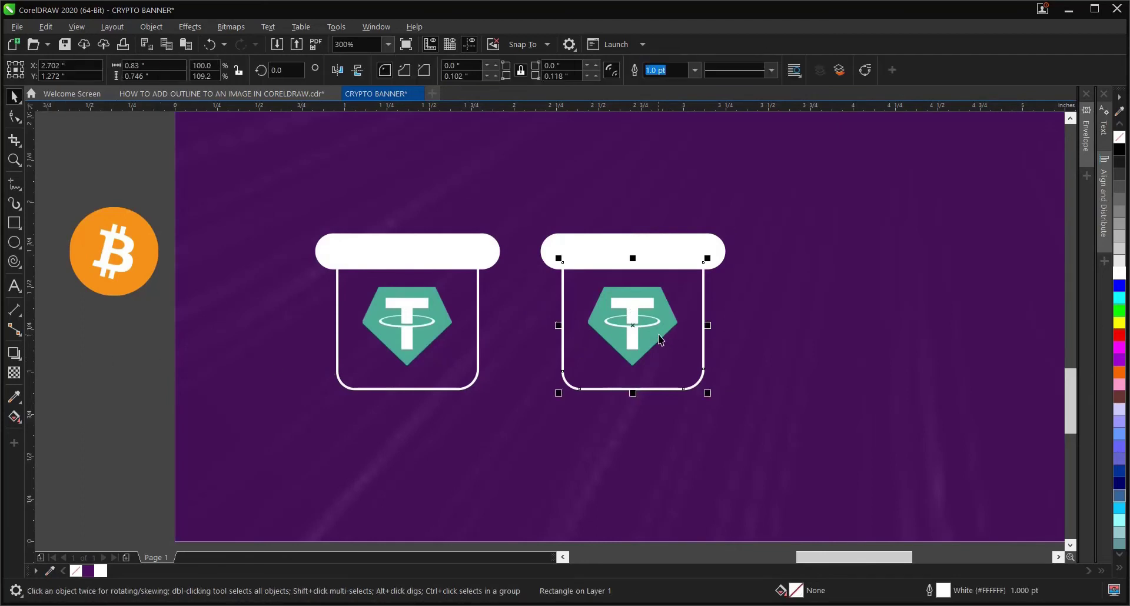
{"action": "left_click_drag", "start_coordinate": [118, 340], "coordinate": [189, 448]}
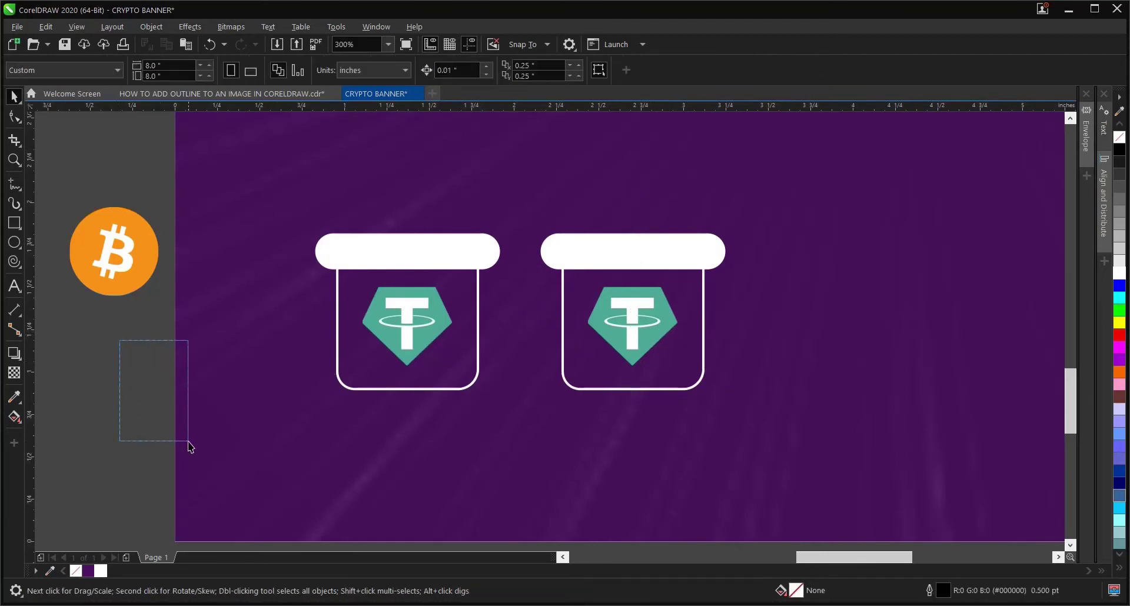
{"action": "left_click_drag", "start_coordinate": [311, 272], "coordinate": [416, 382]}
{"action": "left_click_drag", "start_coordinate": [556, 251], "coordinate": [781, 391]}
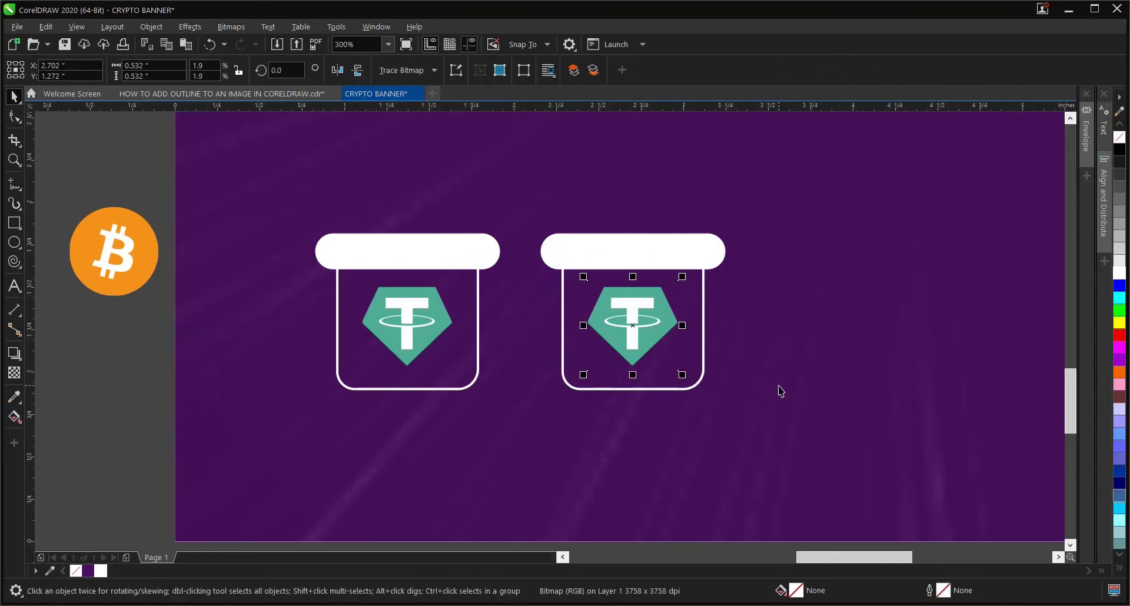
{"action": "key", "text": "Delete"}
{"action": "left_click", "coordinate": [116, 250]}
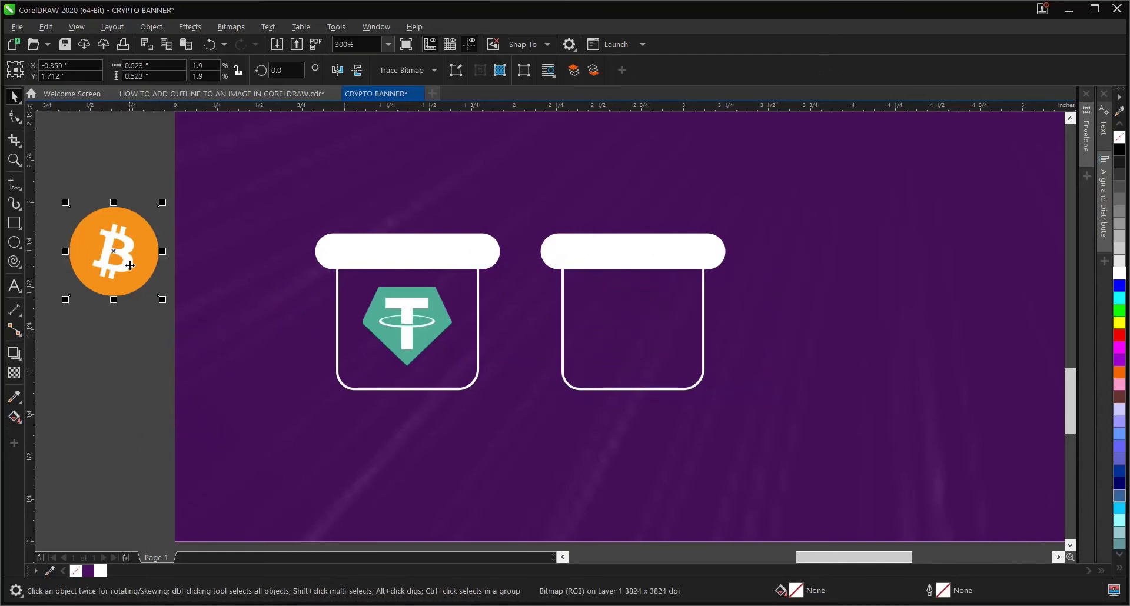
{"action": "left_click_drag", "start_coordinate": [130, 264], "coordinate": [652, 338]}
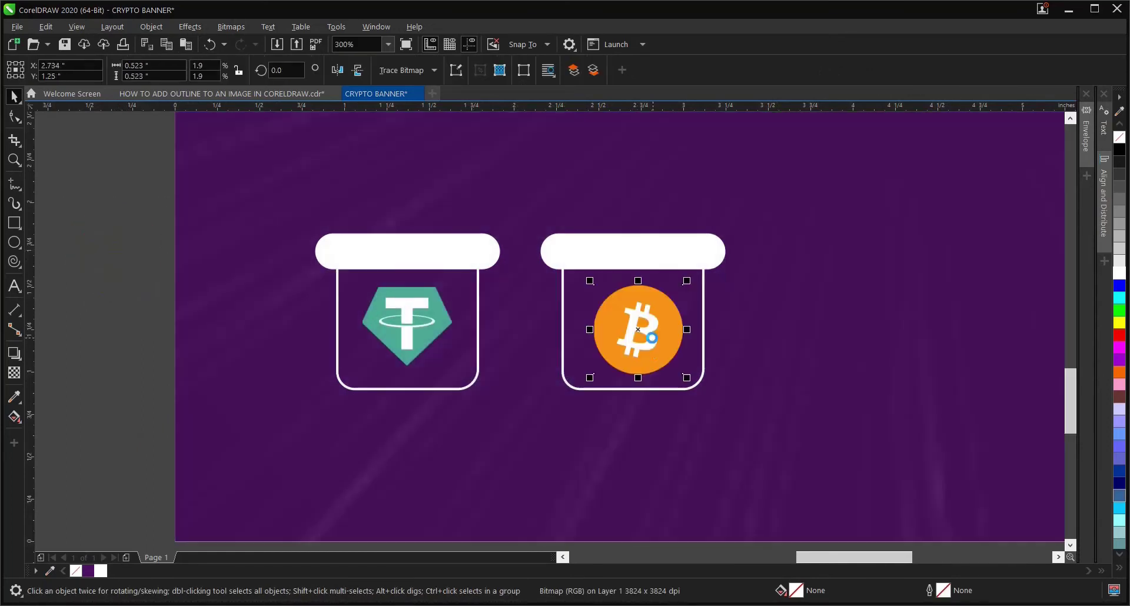
{"action": "left_click", "coordinate": [669, 391], "text": "shift"}
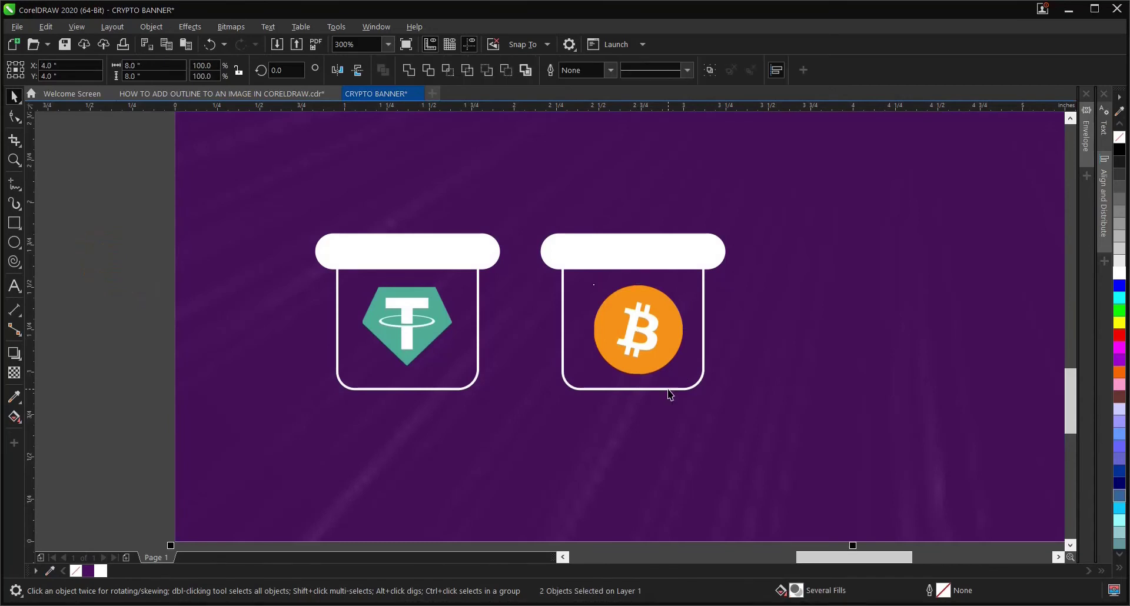
{"action": "left_click", "coordinate": [114, 302]}
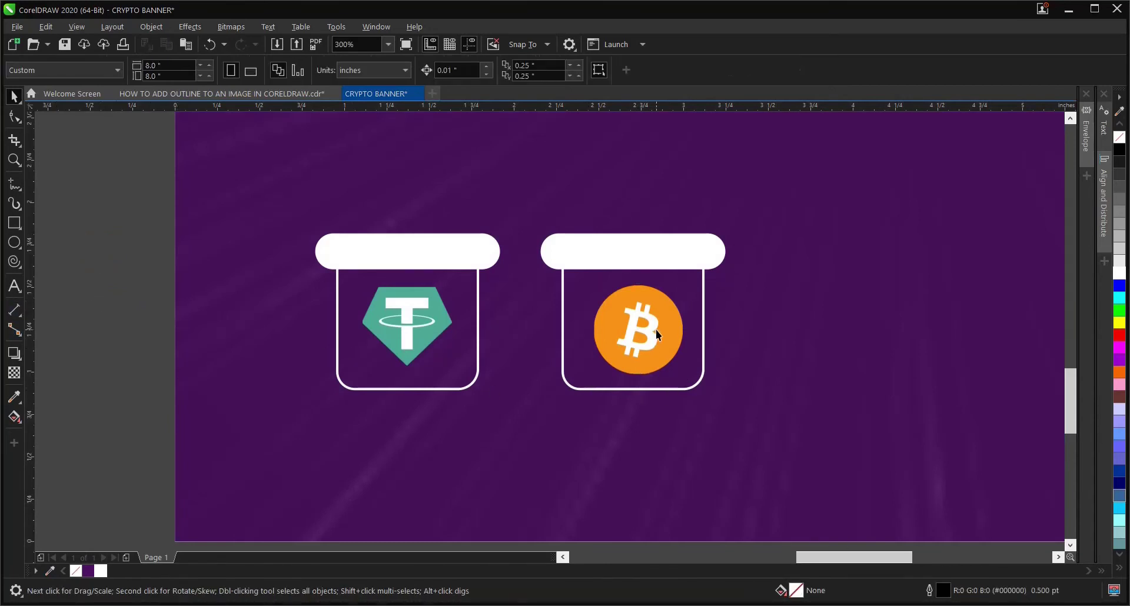
Centre the jar frame on the Bitcoin coin both ways, then centre them under the right pill bar.
{"action": "left_click", "coordinate": [656, 329]}
{"action": "left_click", "coordinate": [114, 299]}
{"action": "left_click_drag", "start_coordinate": [521, 248], "coordinate": [783, 451]}
{"action": "key", "text": "c"}
{"action": "key", "text": "e"}
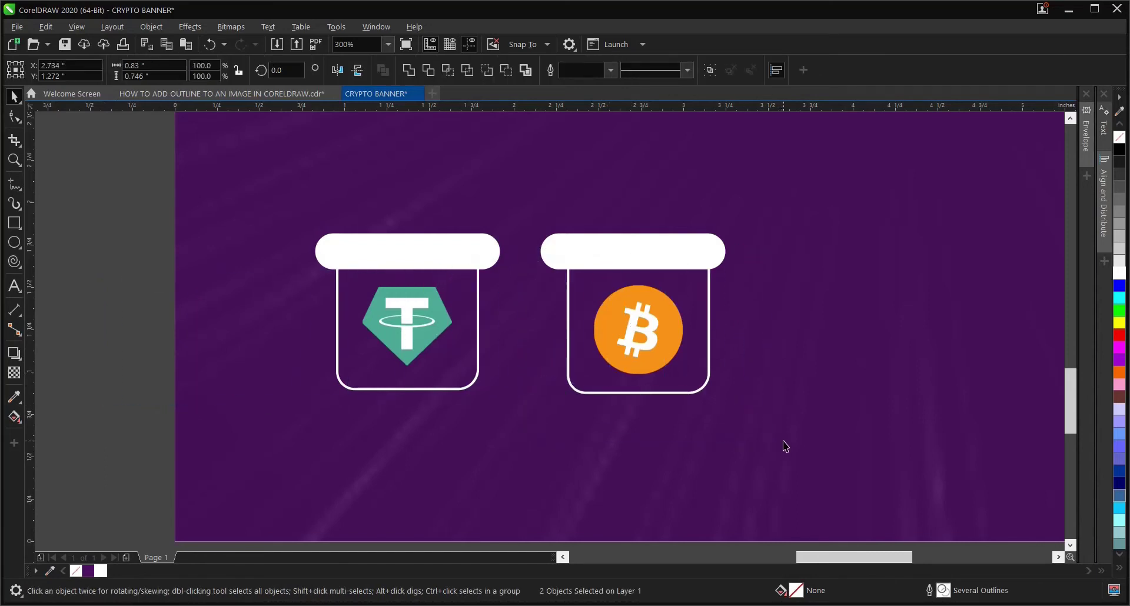
{"action": "left_click", "coordinate": [716, 253], "text": "shift"}
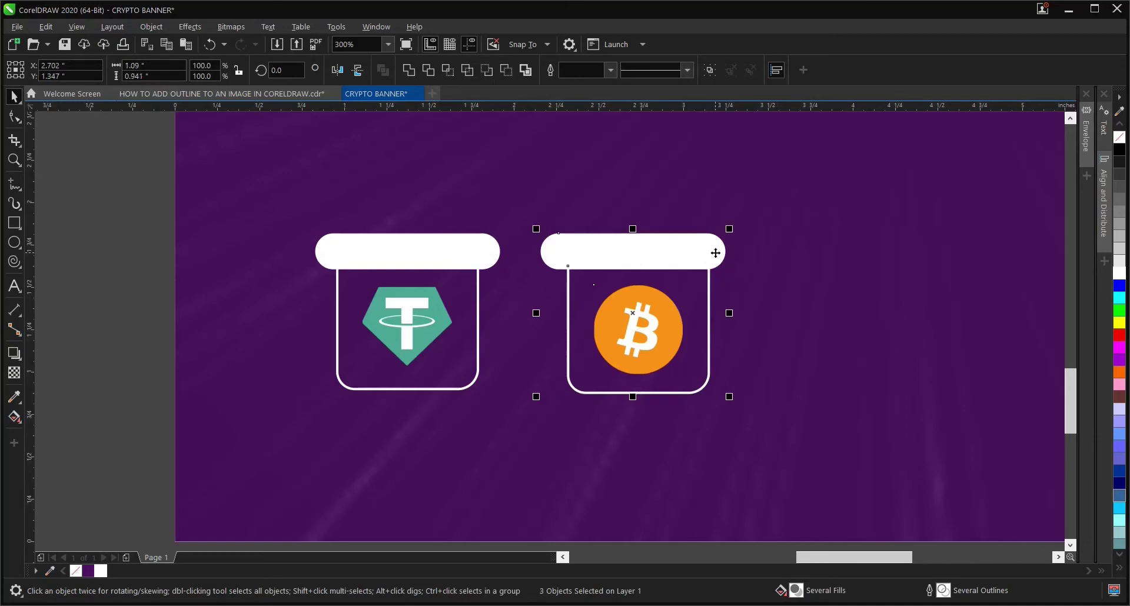
{"action": "key", "text": "c"}
{"action": "left_click", "coordinate": [130, 307]}
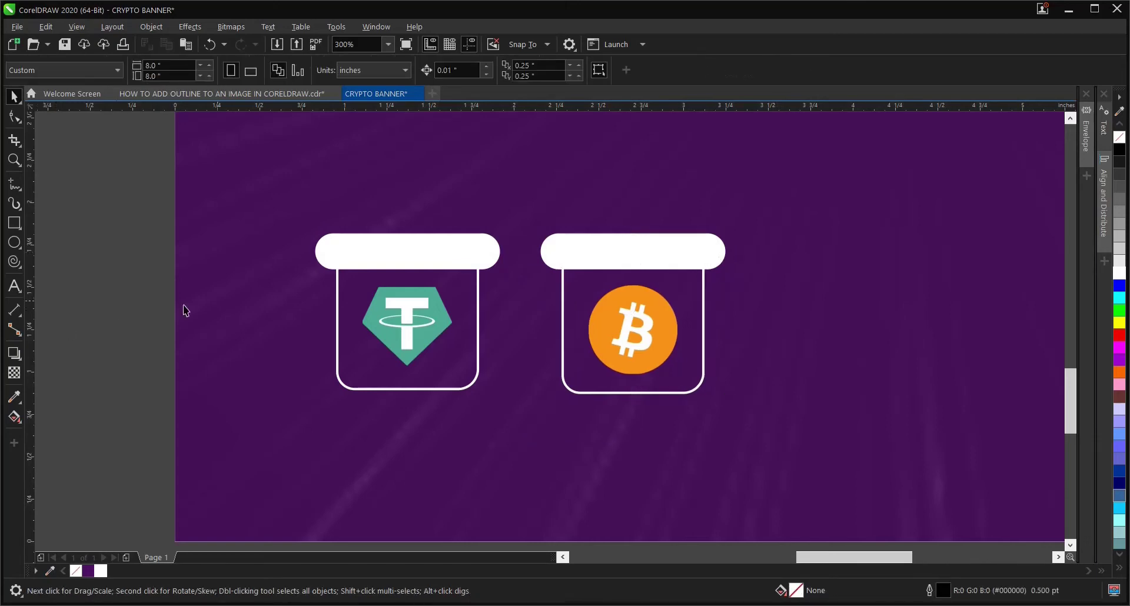
{"action": "scroll", "coordinate": [345, 405], "scroll_direction": "down", "scroll_amount": 1}
{"action": "scroll", "coordinate": [333, 433], "scroll_direction": "down", "scroll_amount": 1}
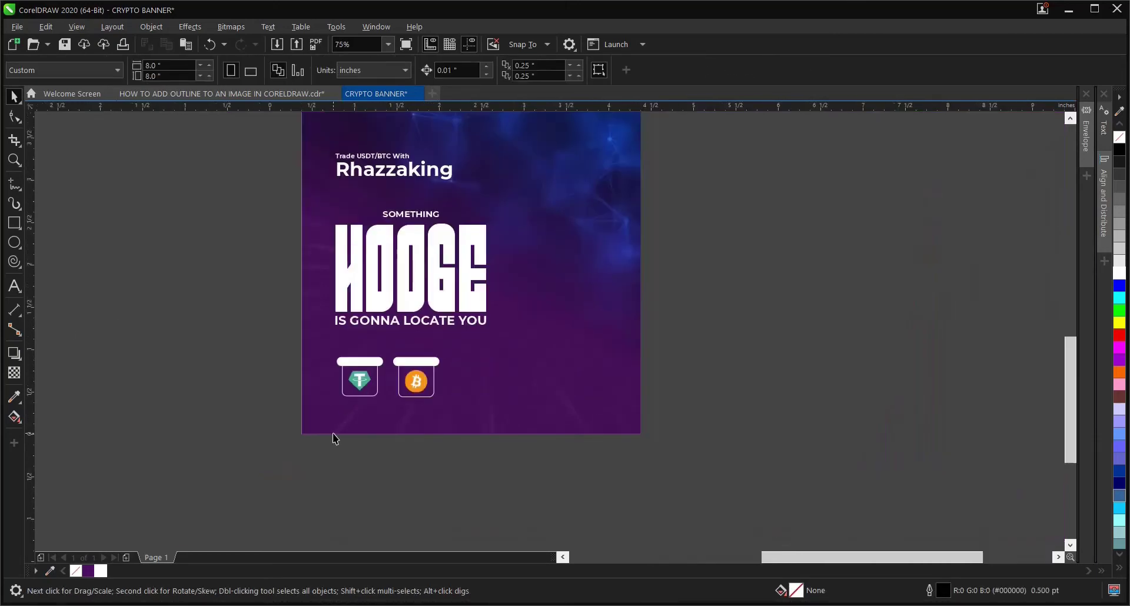
{"action": "scroll", "coordinate": [333, 433], "scroll_direction": "up", "scroll_amount": 1}
{"action": "scroll", "coordinate": [382, 313], "scroll_direction": "up", "scroll_amount": 1}
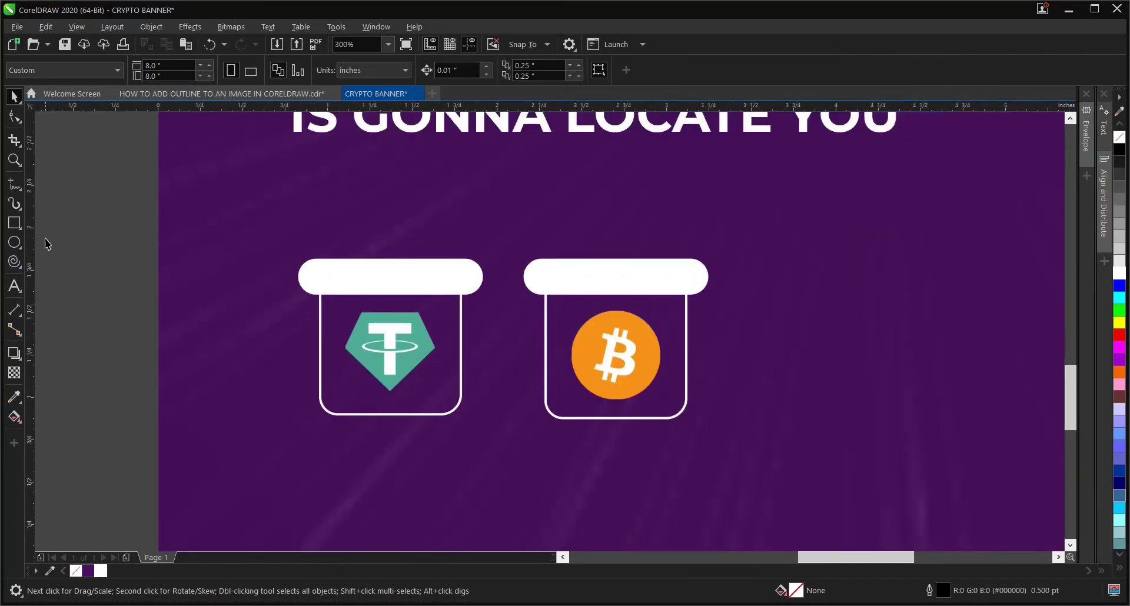
Type a USDT label left of the page and set it to Montserrat Bold.
{"action": "left_click", "coordinate": [11, 288]}
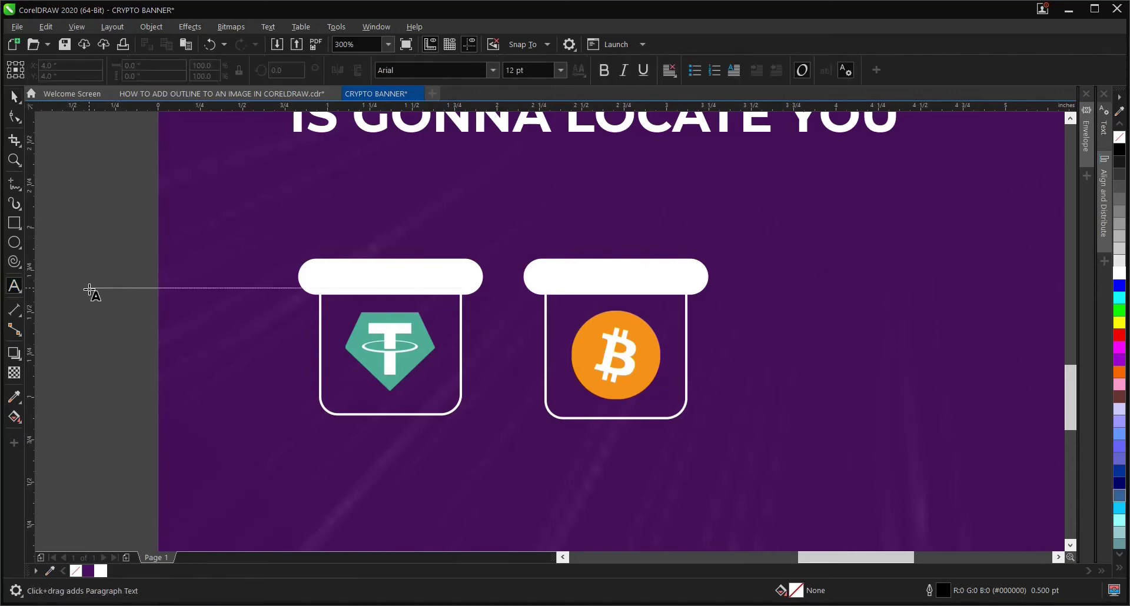
{"action": "left_click", "coordinate": [90, 291]}
{"action": "type", "text": "USDT"}
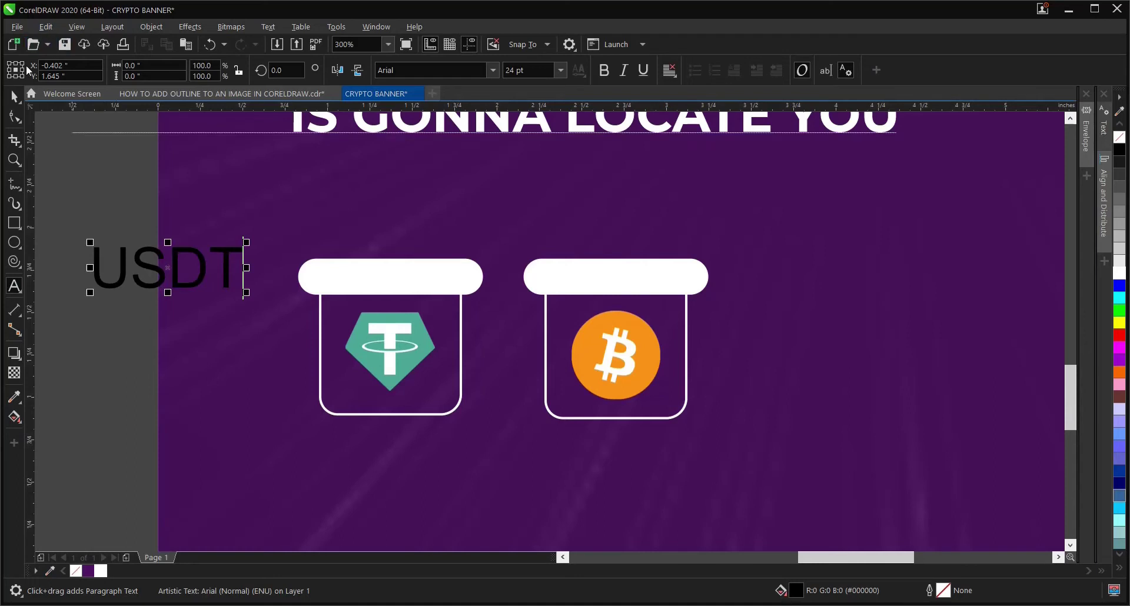
{"action": "left_click", "coordinate": [14, 96]}
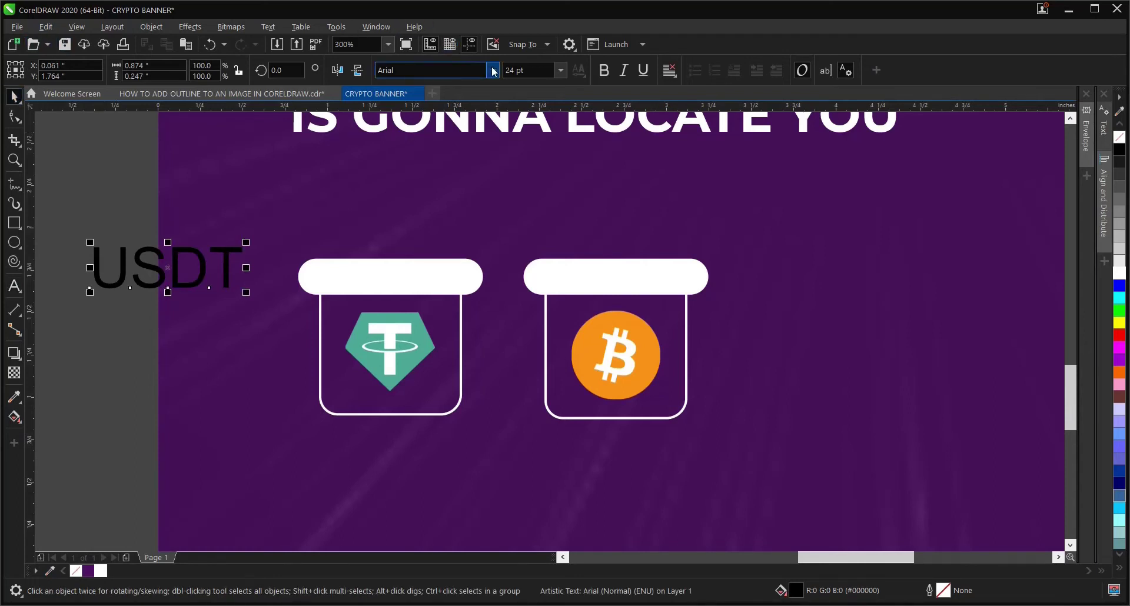
{"action": "left_click", "coordinate": [461, 70]}
{"action": "left_click", "coordinate": [460, 115]}
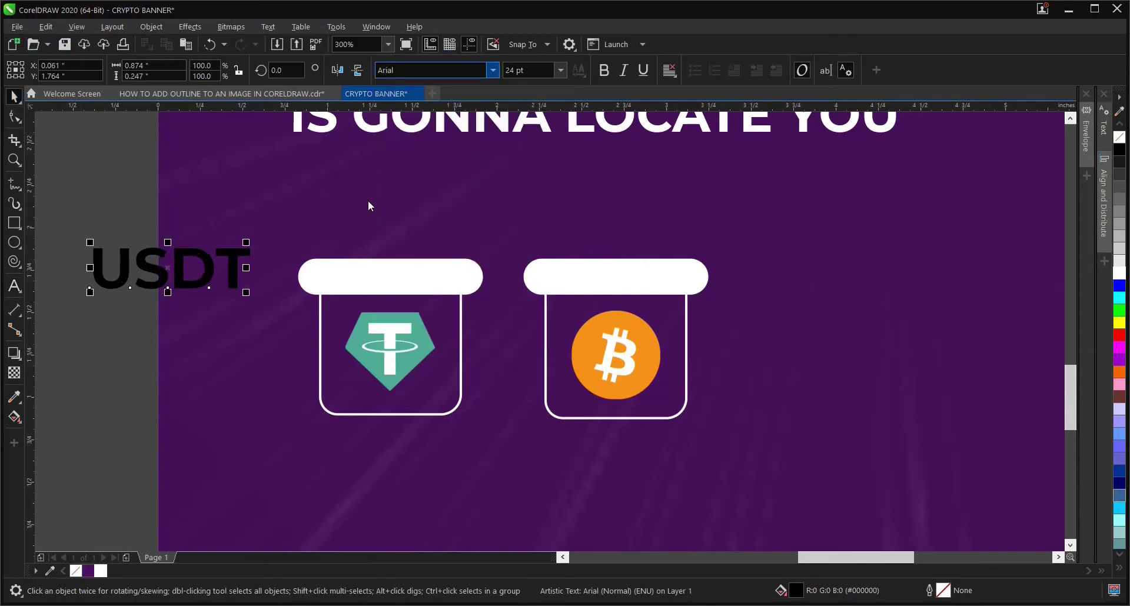
{"action": "left_click", "coordinate": [561, 70]}
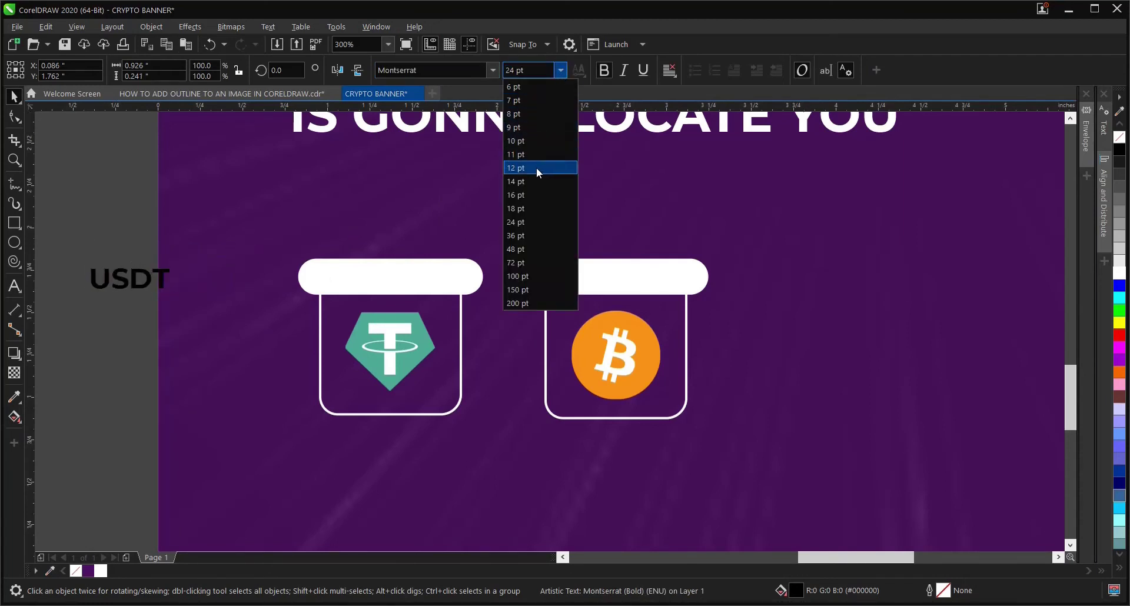
{"action": "left_click", "coordinate": [350, 217]}
Move USDT onto the Tether pill bar, colour it dark purple, and centre it on the pill.
{"action": "left_click_drag", "start_coordinate": [150, 277], "coordinate": [377, 278]}
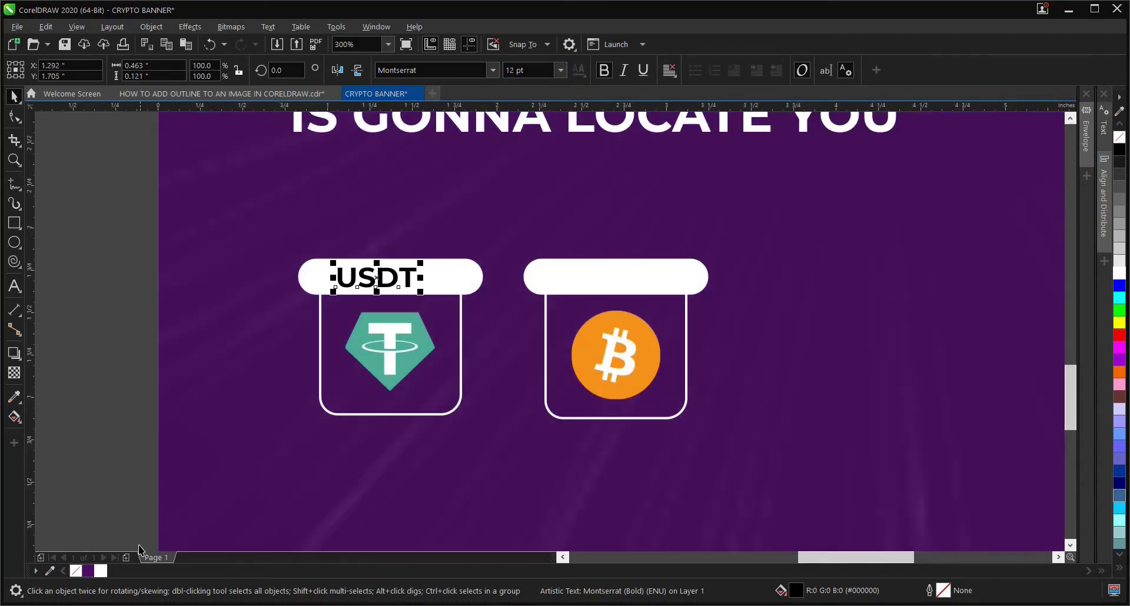
{"action": "left_click", "coordinate": [89, 572]}
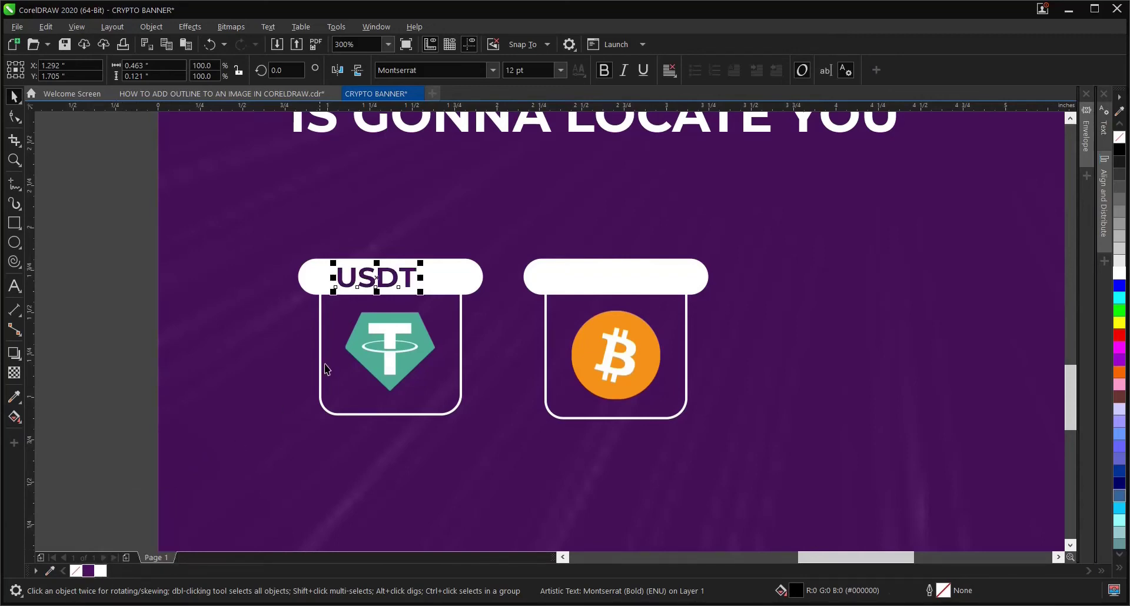
{"action": "scroll", "coordinate": [388, 290], "scroll_direction": "up", "scroll_amount": 2}
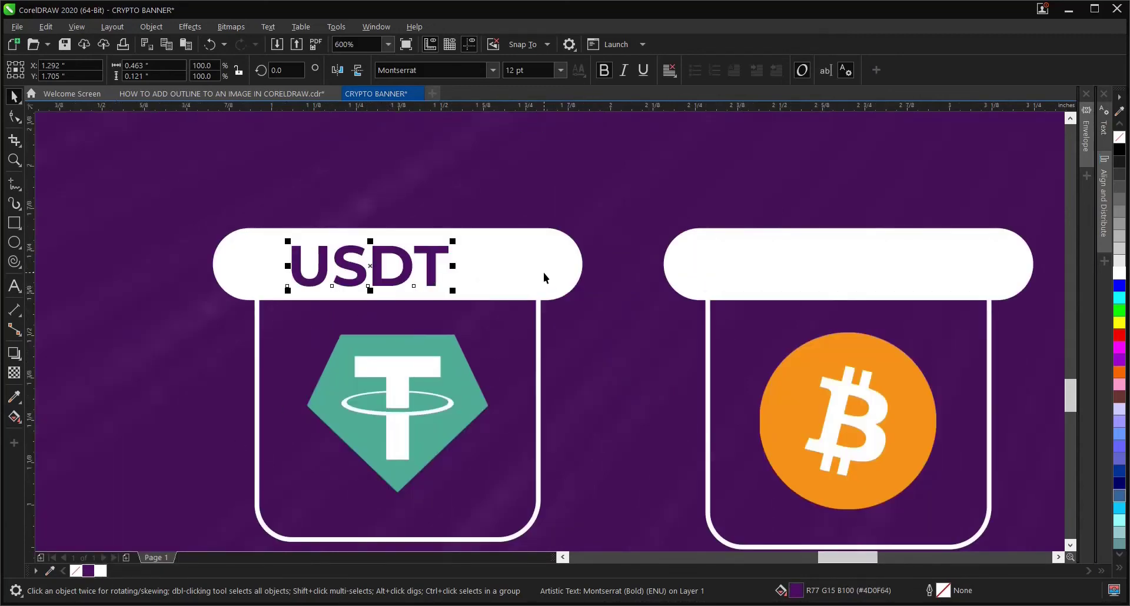
{"action": "left_click", "coordinate": [543, 273], "text": "shift"}
{"action": "key", "text": "c"}
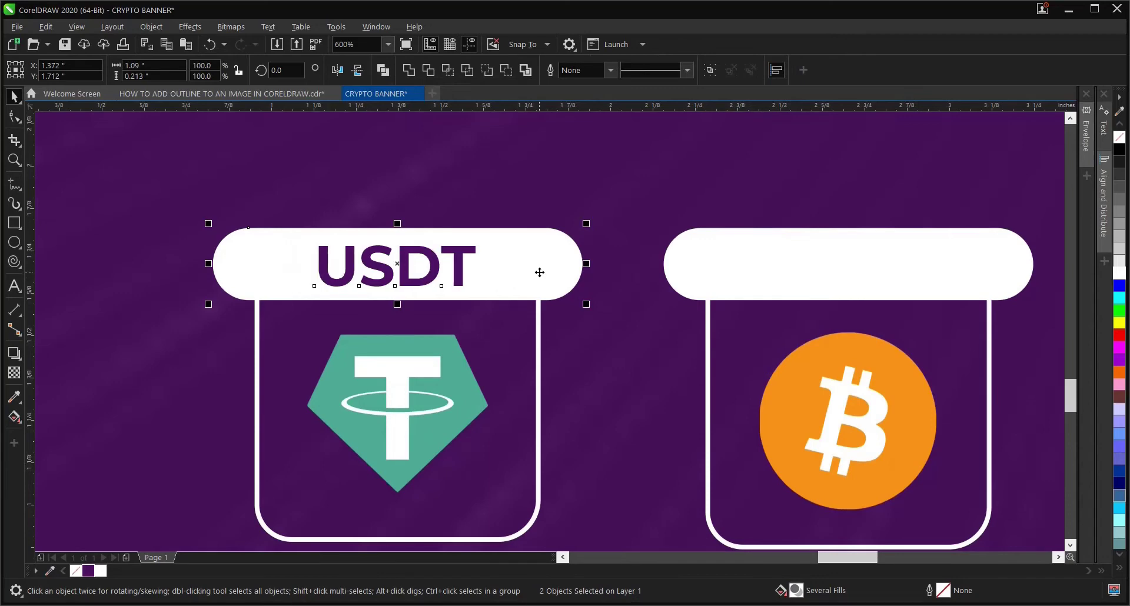
{"action": "key", "text": "Escape"}
{"action": "scroll", "coordinate": [371, 308], "scroll_direction": "down", "scroll_amount": 2}
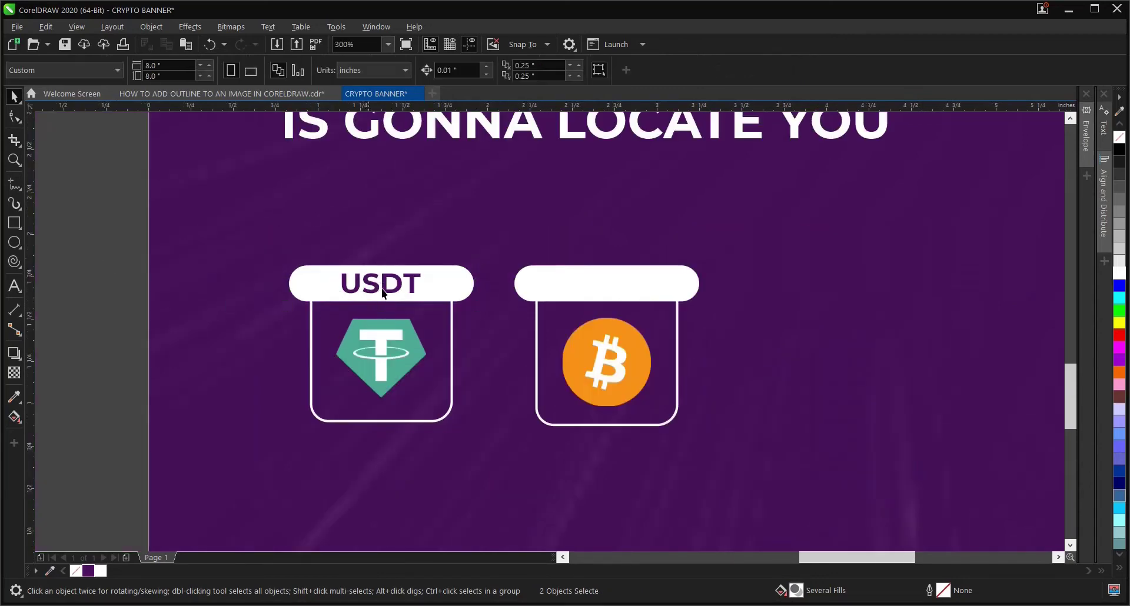
Copy the USDT label onto the Bitcoin jar's white pill.
{"action": "left_click", "coordinate": [382, 289]}
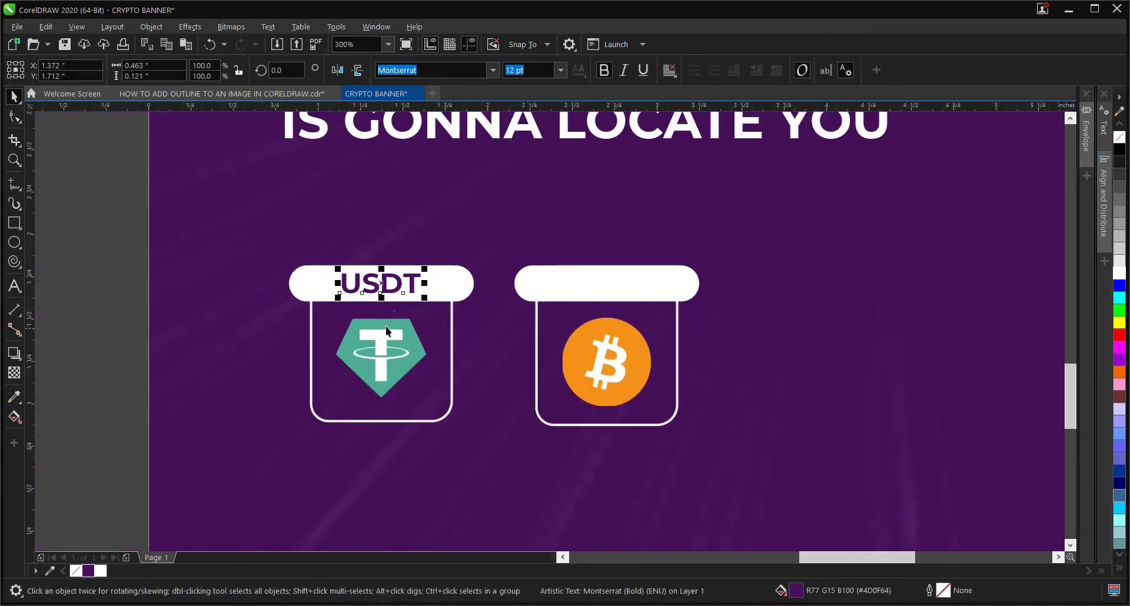
{"action": "left_click_drag", "start_coordinate": [389, 286], "coordinate": [606, 295]}
{"action": "right_click", "coordinate": [602, 294]}
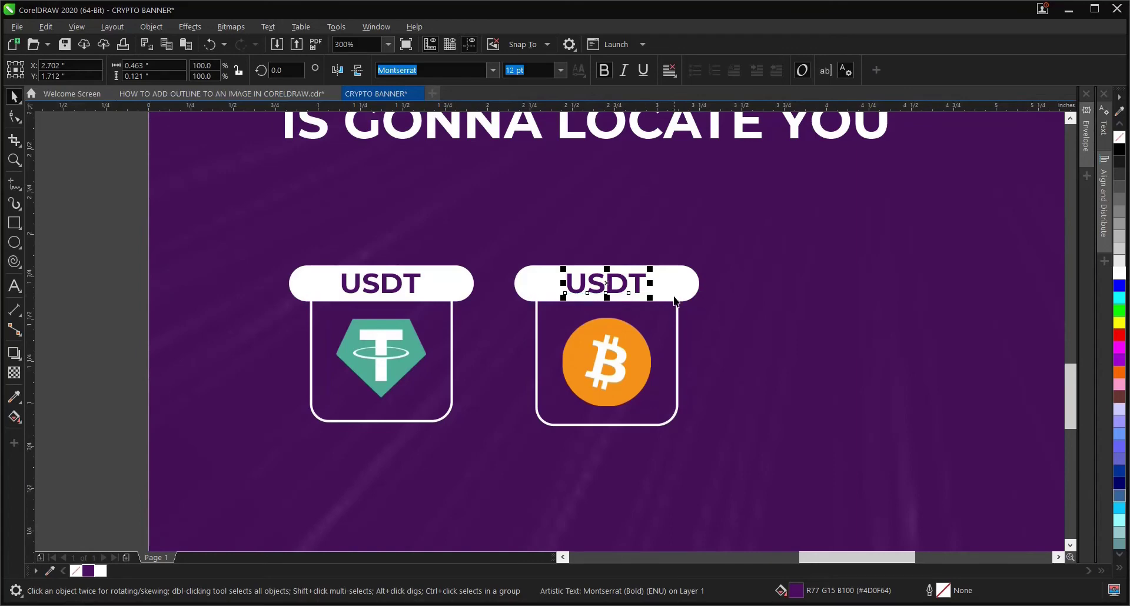
{"action": "left_click", "coordinate": [116, 247]}
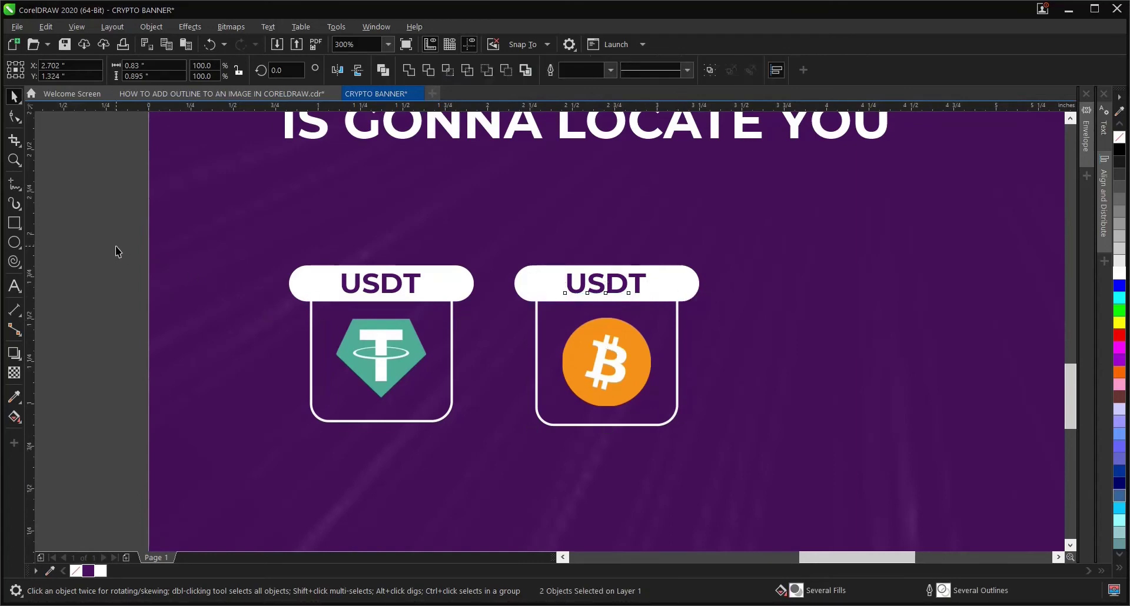
{"action": "left_click", "coordinate": [602, 288]}
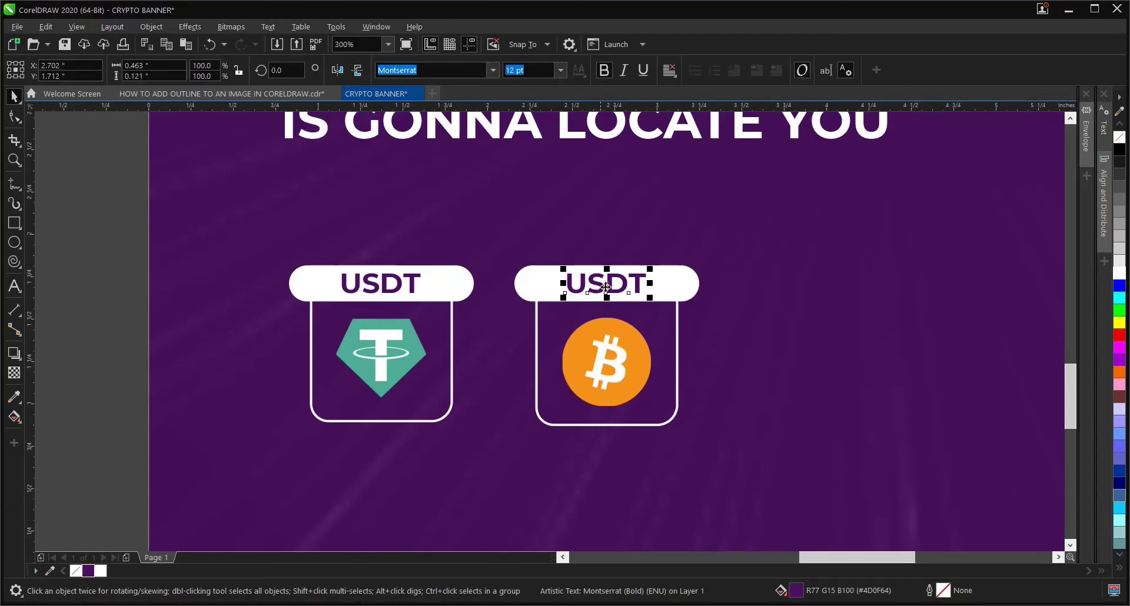
{"action": "left_click", "coordinate": [670, 292], "text": "shift"}
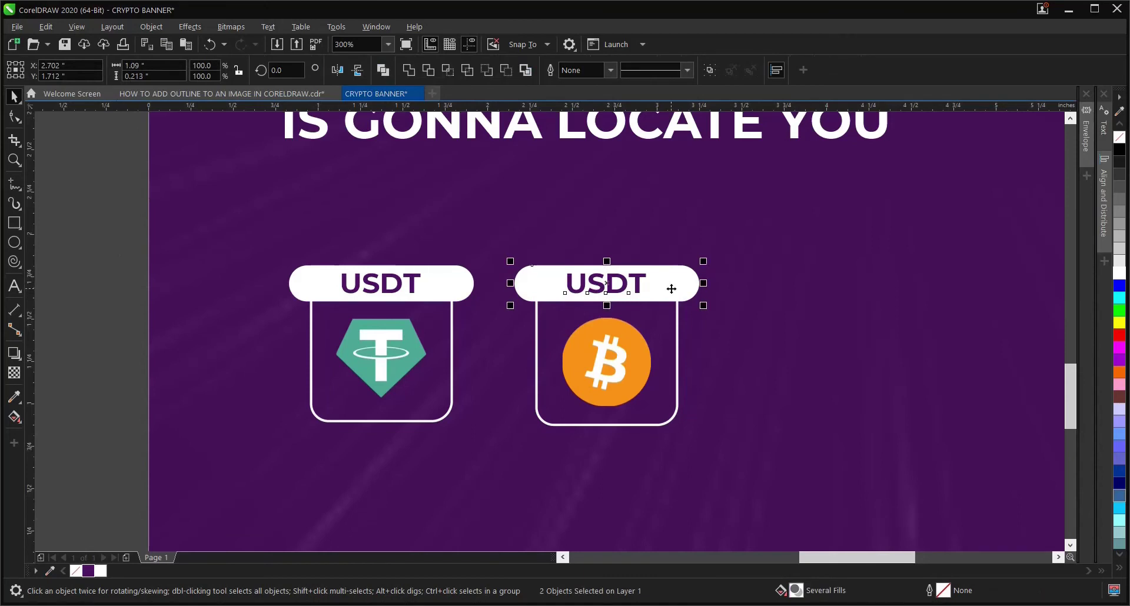
{"action": "left_click", "coordinate": [252, 288]}
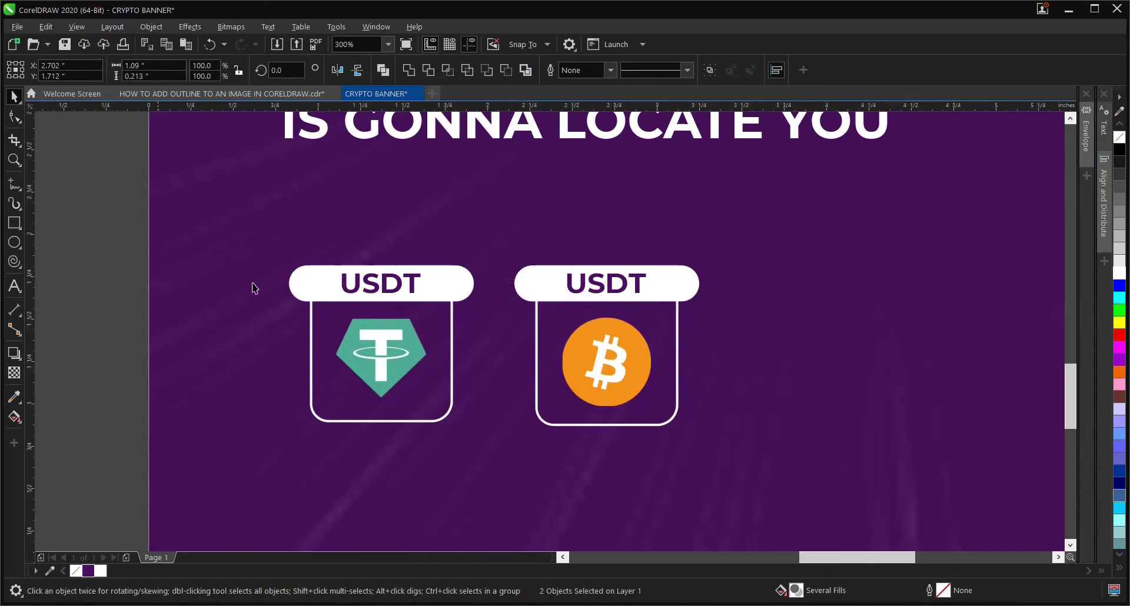
Change the copied label's text to BITCOIN and centre it horizontally on its pill.
{"action": "left_click", "coordinate": [602, 296]}
{"action": "left_click", "coordinate": [14, 286]}
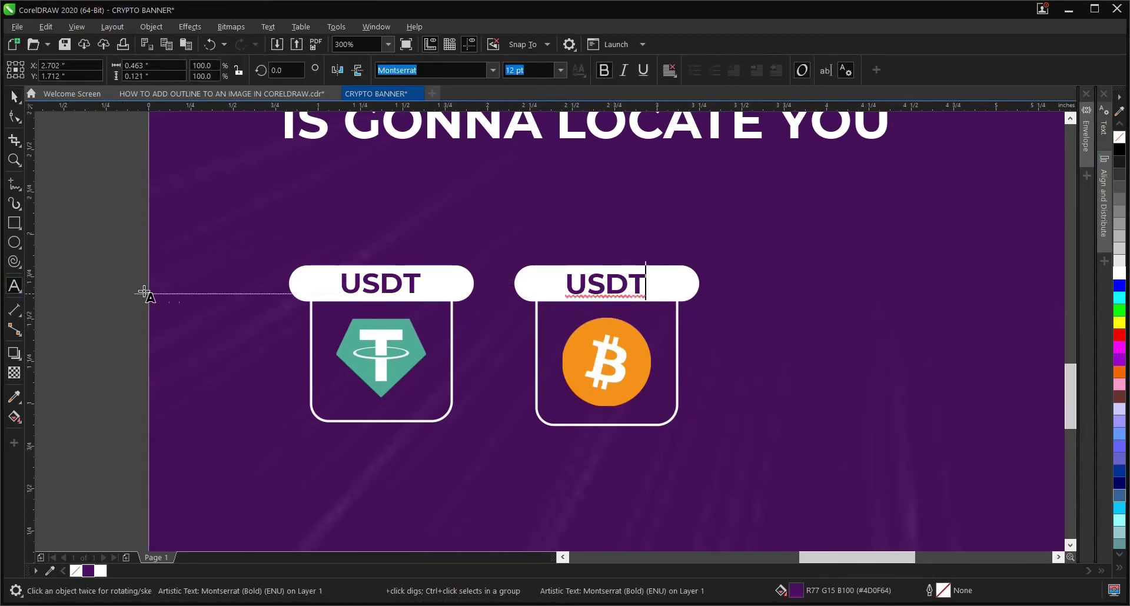
{"action": "key", "text": "ctrl+a"}
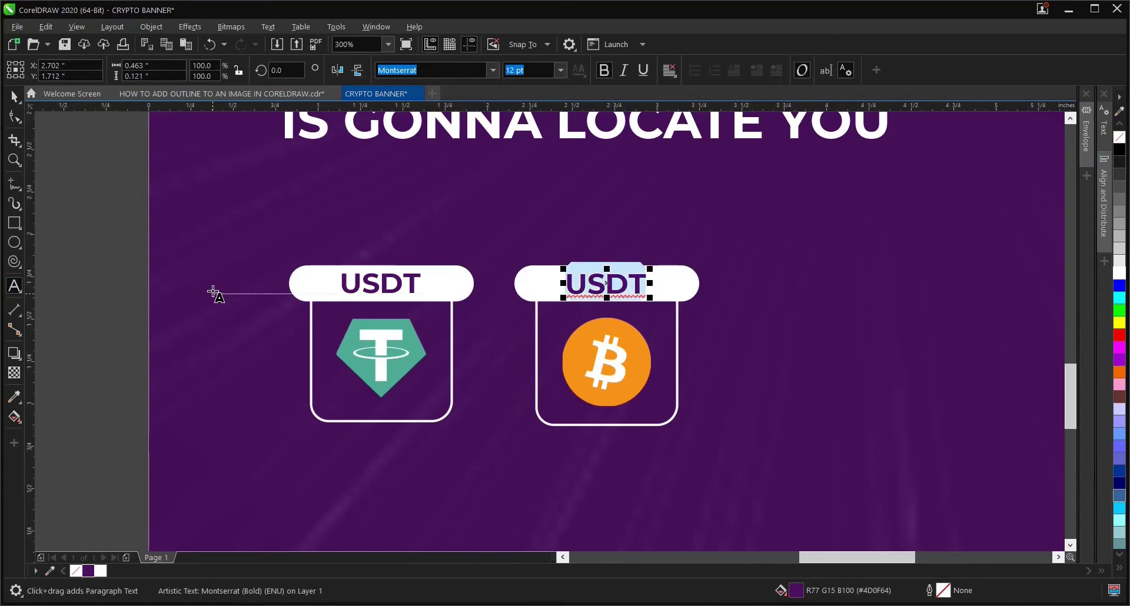
{"action": "type", "text": "BIT"}
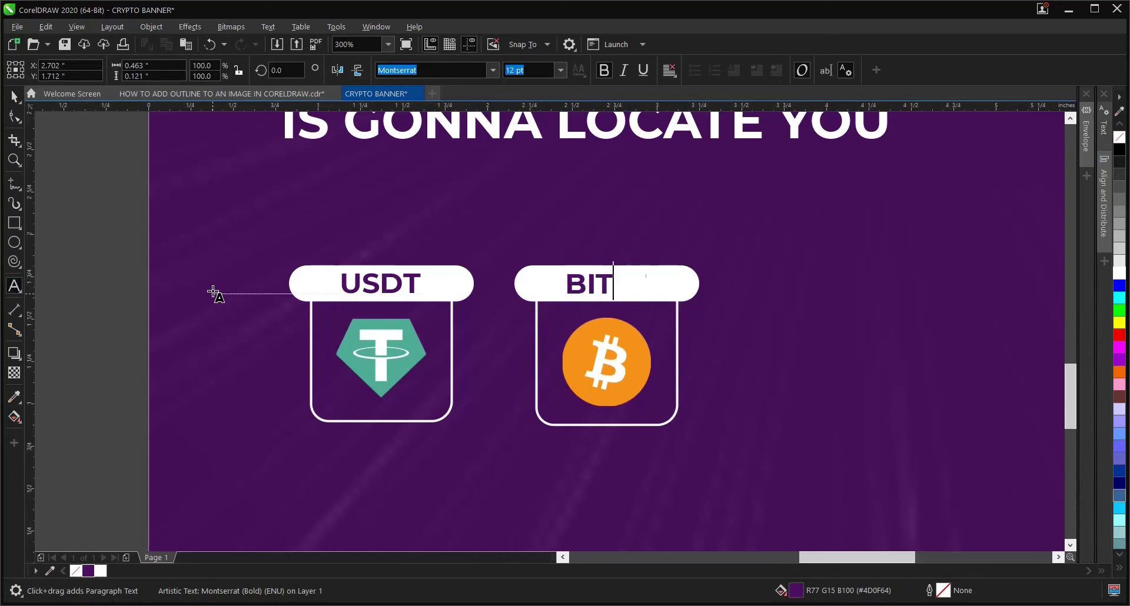
{"action": "type", "text": "COIN"}
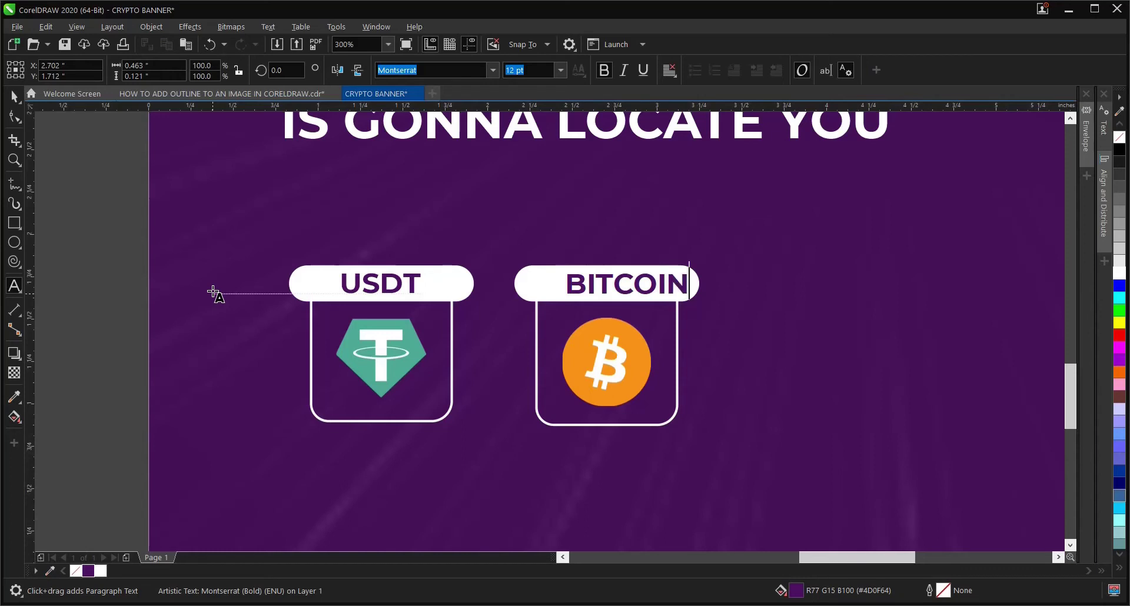
{"action": "left_click", "coordinate": [14, 95]}
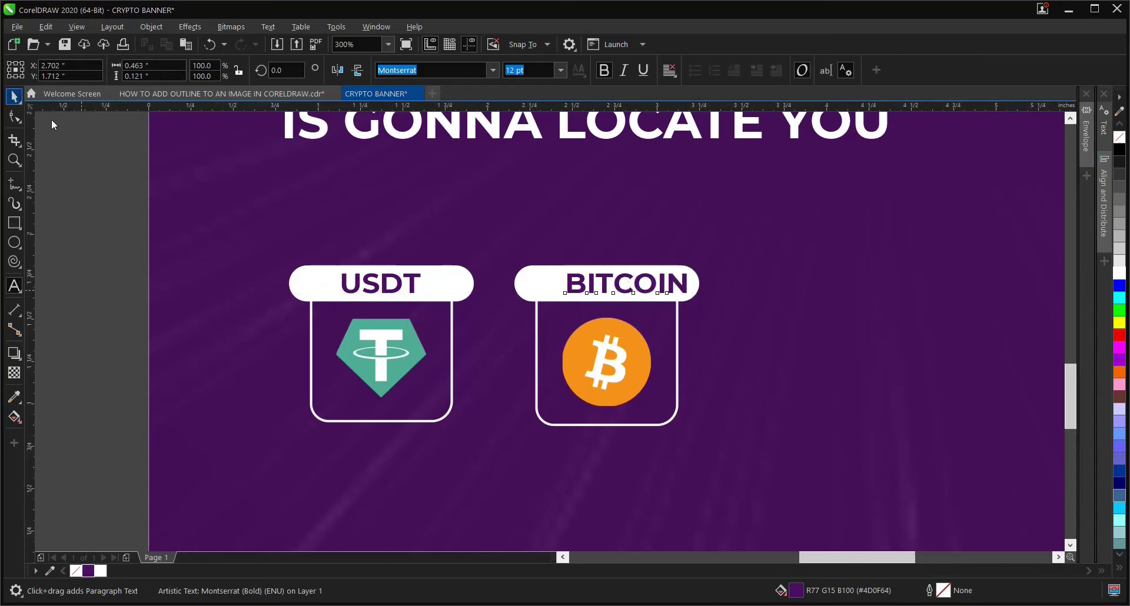
{"action": "left_click", "coordinate": [549, 284], "text": "shift"}
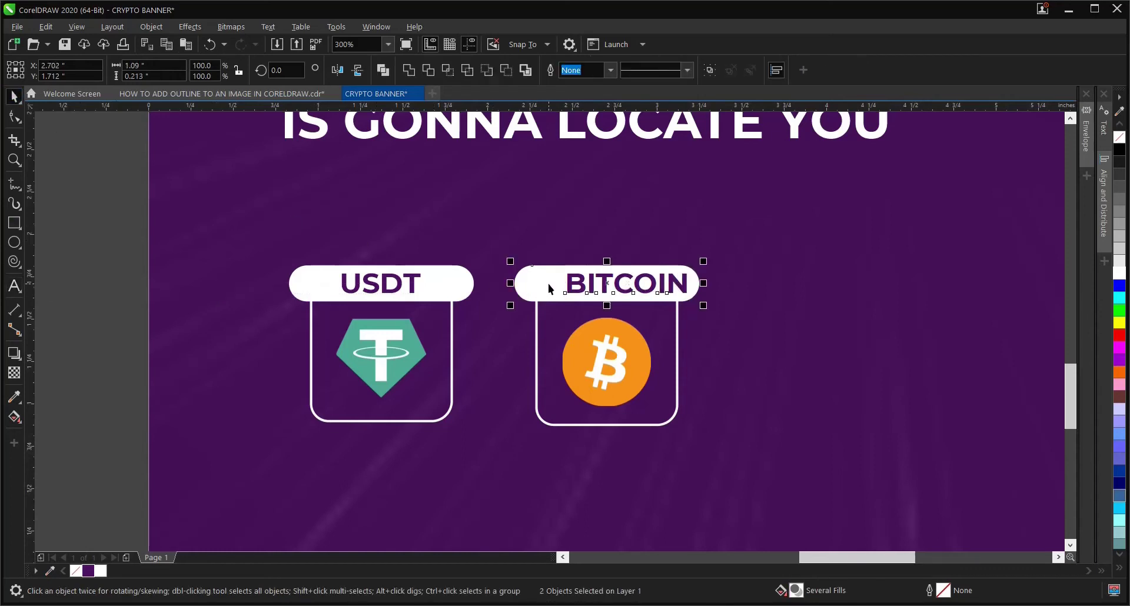
{"action": "key", "text": "c"}
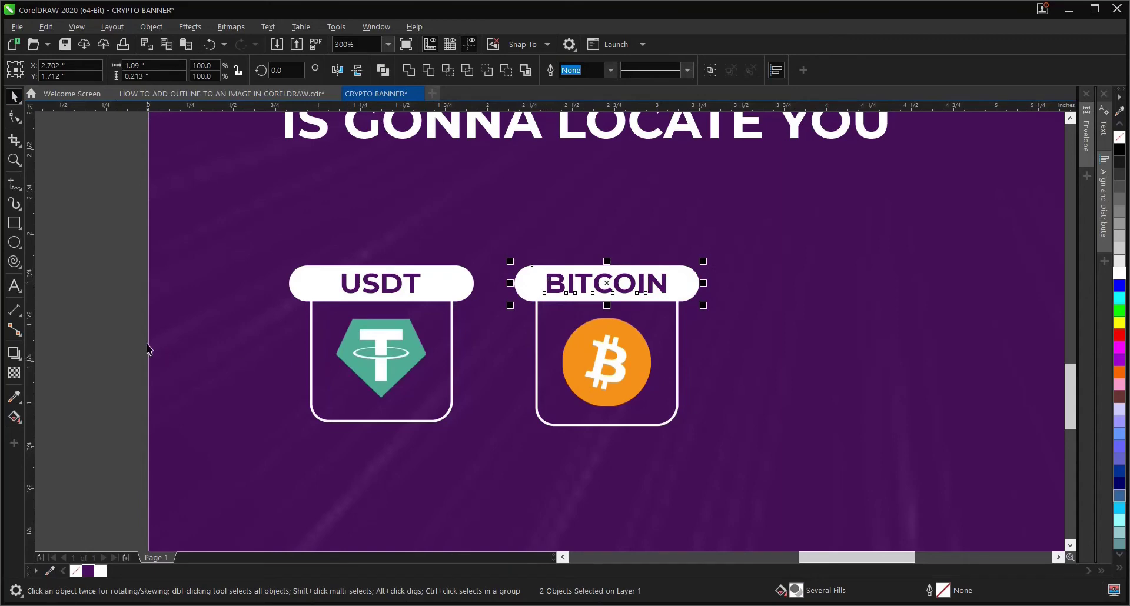
{"action": "left_click", "coordinate": [170, 350]}
Raise both crypto badges on the banner and shift the Bitcoin badge closer to USDT.
{"action": "scroll", "coordinate": [383, 401], "scroll_direction": "down", "scroll_amount": 2}
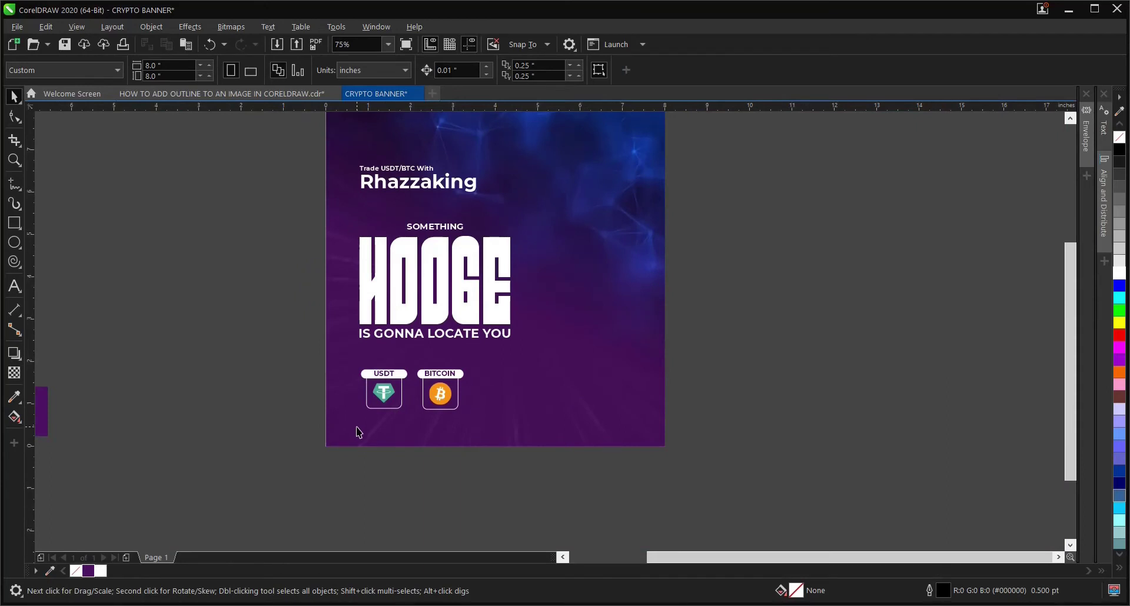
{"action": "left_click_drag", "start_coordinate": [306, 355], "coordinate": [474, 438]}
{"action": "scroll", "coordinate": [440, 396], "scroll_direction": "up", "scroll_amount": 1}
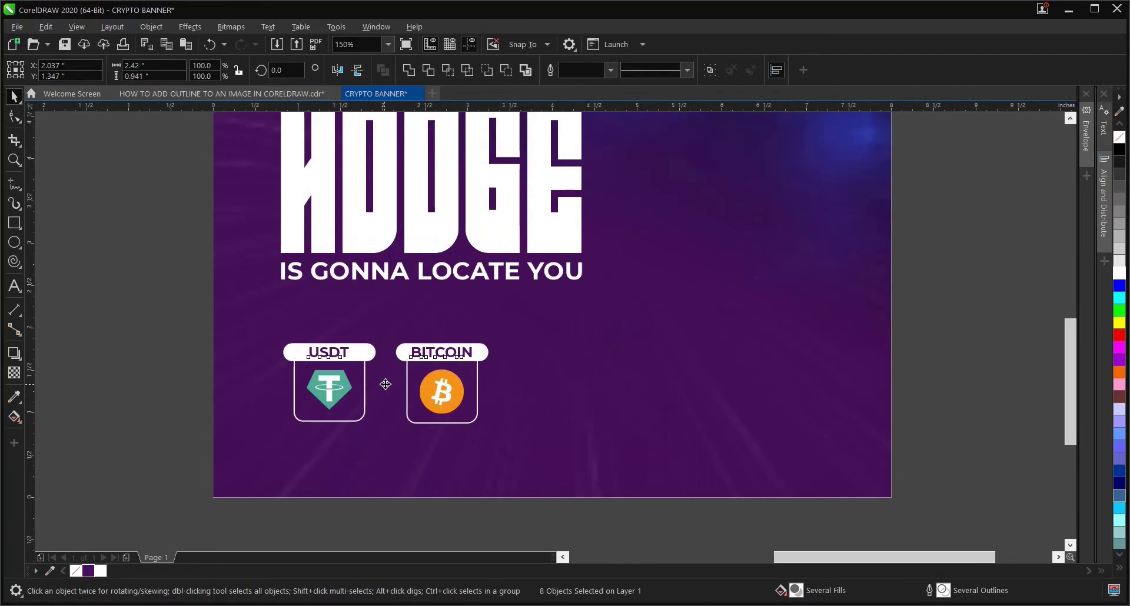
{"action": "left_click_drag", "start_coordinate": [388, 389], "coordinate": [389, 361]}
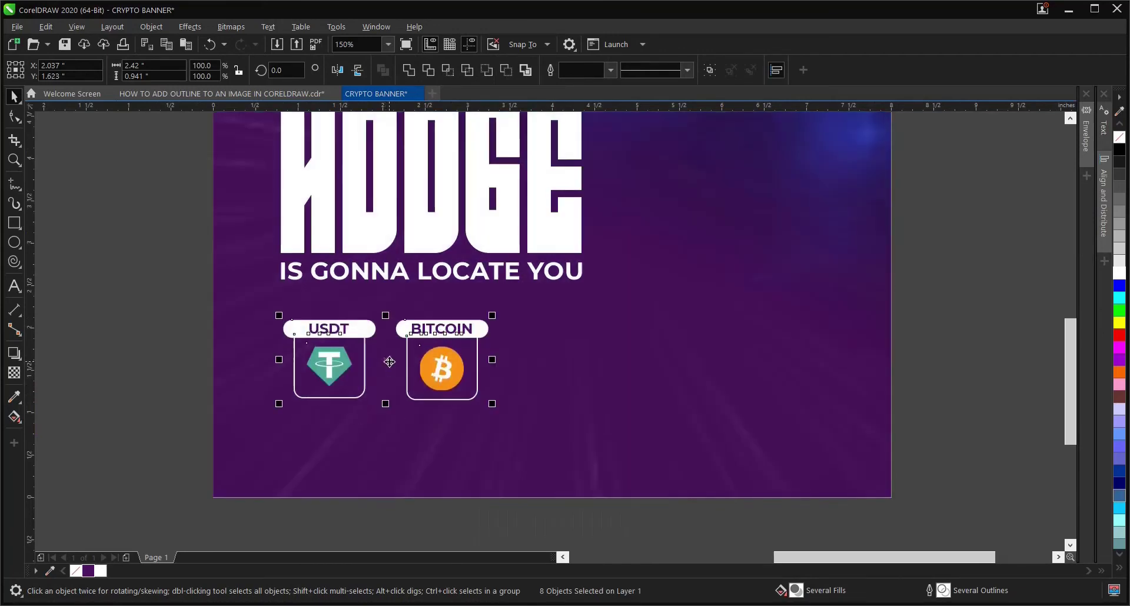
{"action": "left_click", "coordinate": [168, 341]}
{"action": "left_click_drag", "start_coordinate": [376, 305], "coordinate": [515, 407]}
{"action": "scroll", "coordinate": [441, 360], "scroll_direction": "up", "scroll_amount": 2}
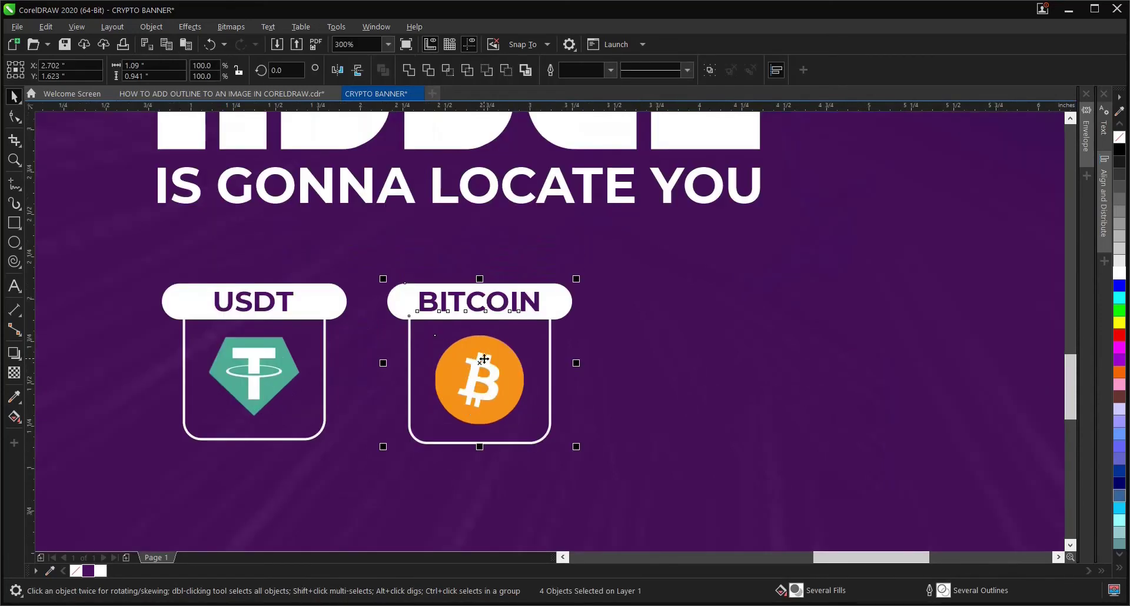
{"action": "left_click_drag", "start_coordinate": [484, 359], "coordinate": [469, 361]}
{"action": "scroll", "coordinate": [468, 360], "scroll_direction": "down", "scroll_amount": 2}
{"action": "left_click", "coordinate": [206, 312]}
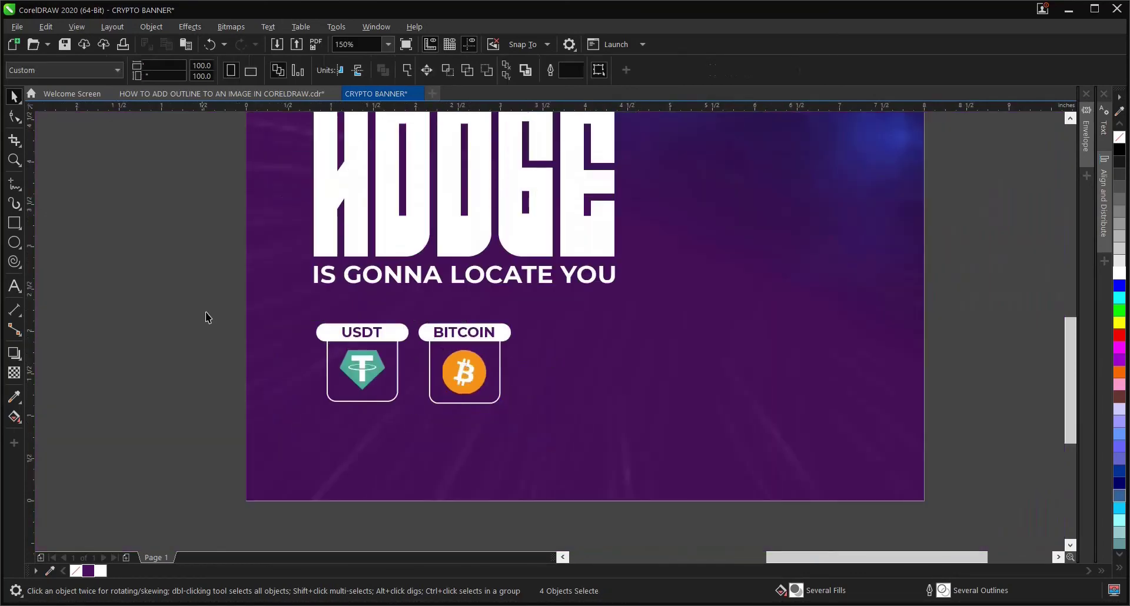
Group the two badges and centre the group under IS GONNA LOCATE YOU, nudging it up slightly.
{"action": "left_click_drag", "start_coordinate": [205, 310], "coordinate": [563, 446]}
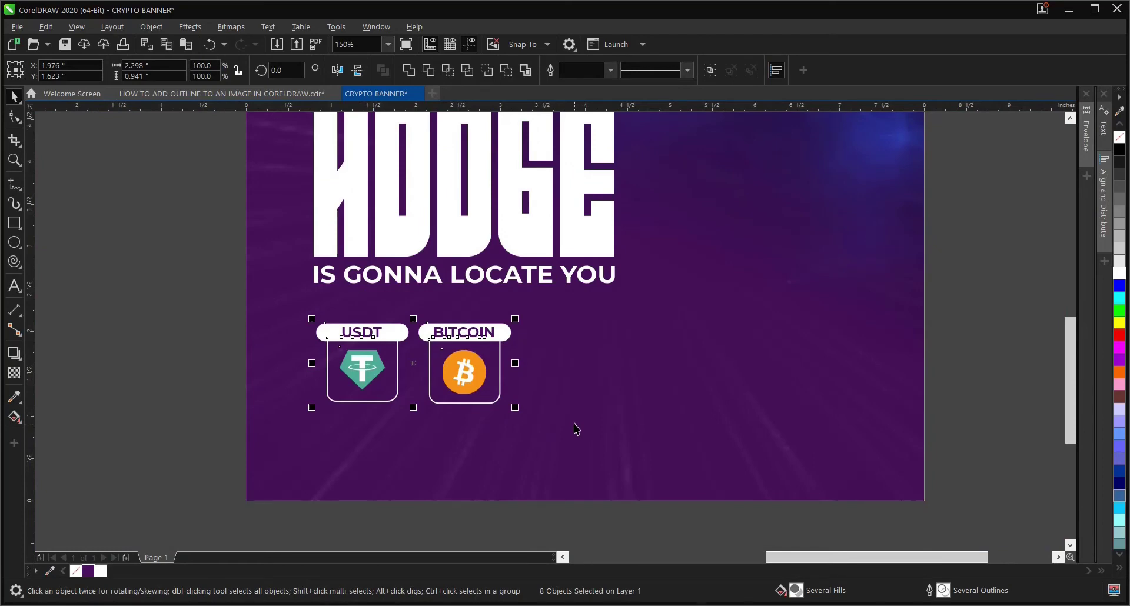
{"action": "key", "text": "ctrl+g"}
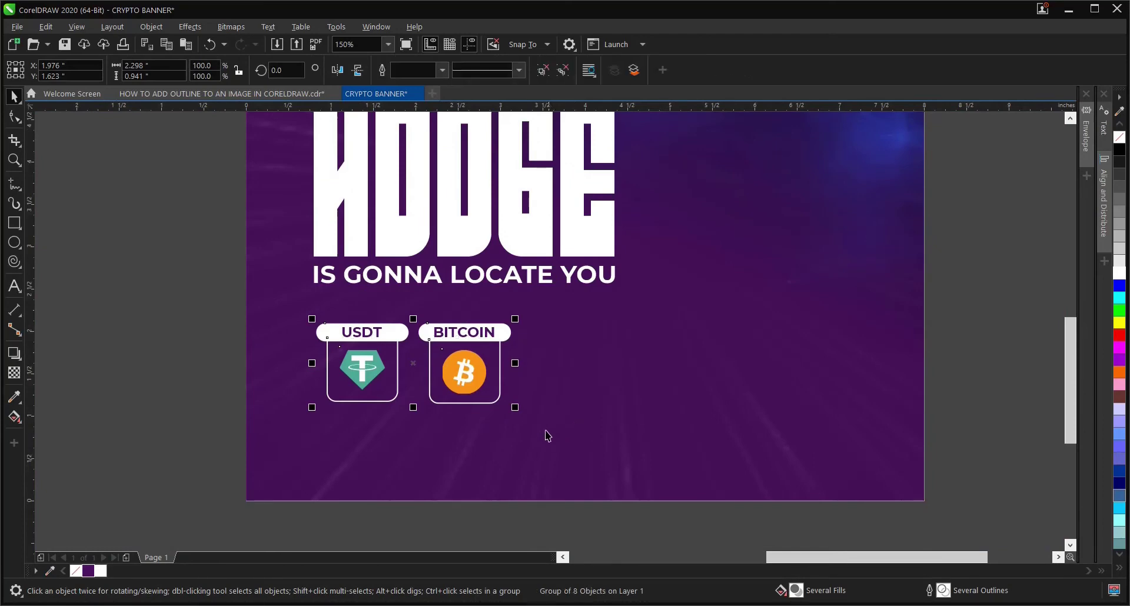
{"action": "scroll", "coordinate": [439, 389], "scroll_direction": "down", "scroll_amount": 1}
{"action": "scroll", "coordinate": [464, 358], "scroll_direction": "up", "scroll_amount": 1}
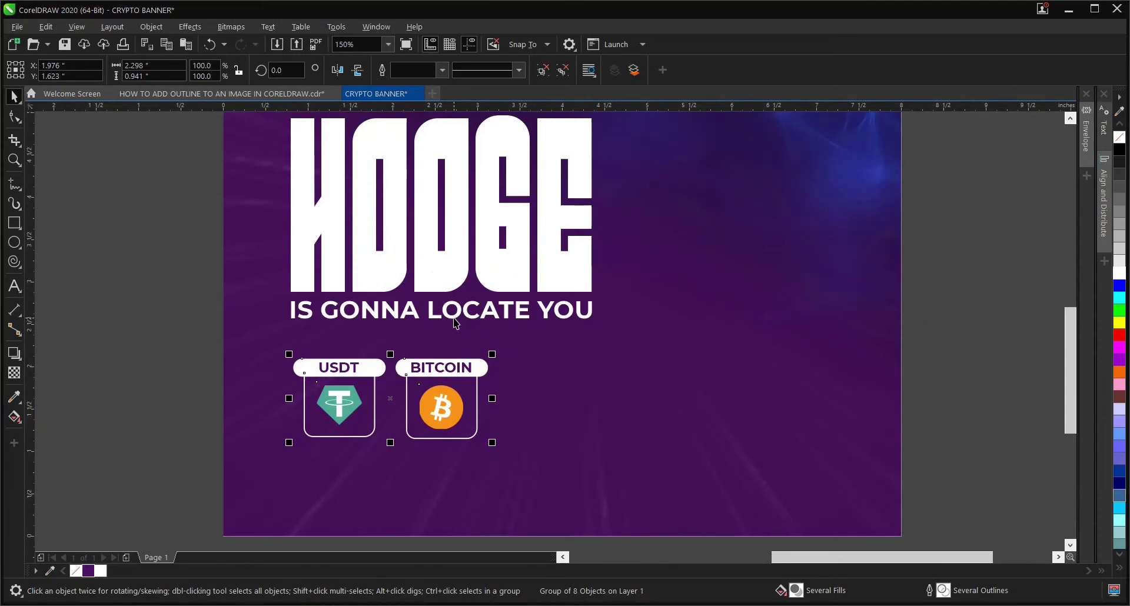
{"action": "left_click", "coordinate": [456, 318], "text": "shift"}
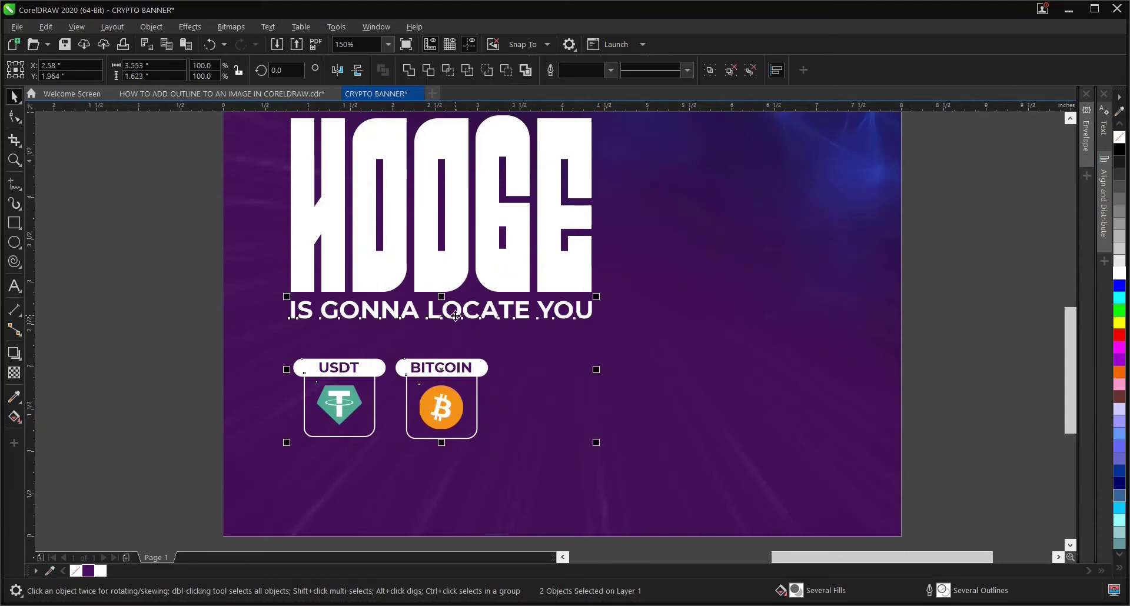
{"action": "key", "text": "c"}
{"action": "left_click", "coordinate": [157, 357]}
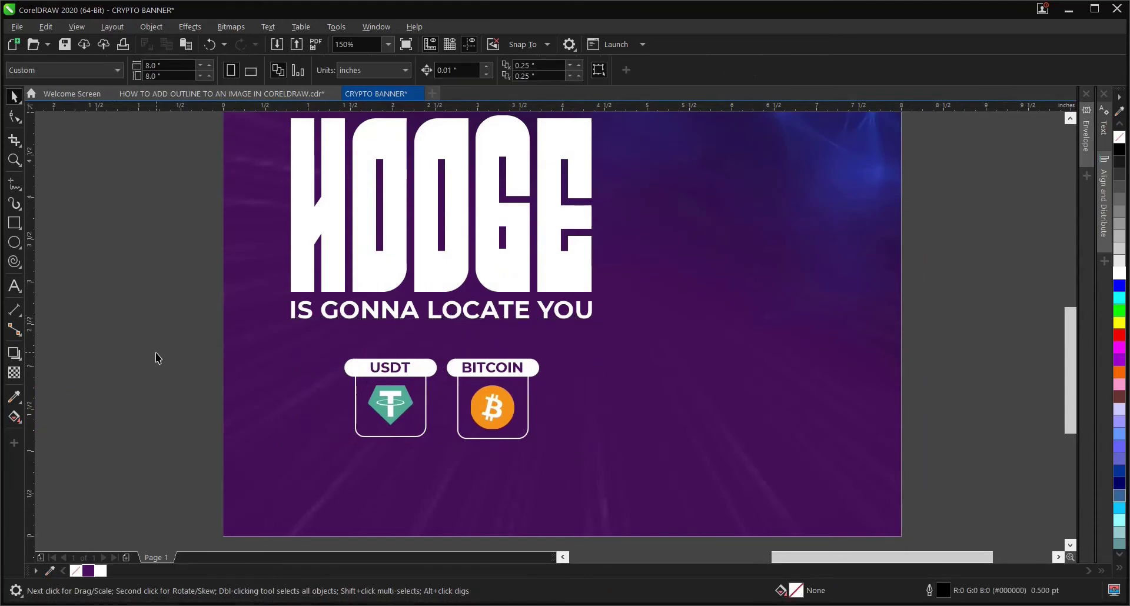
{"action": "left_click_drag", "start_coordinate": [151, 341], "coordinate": [545, 456]}
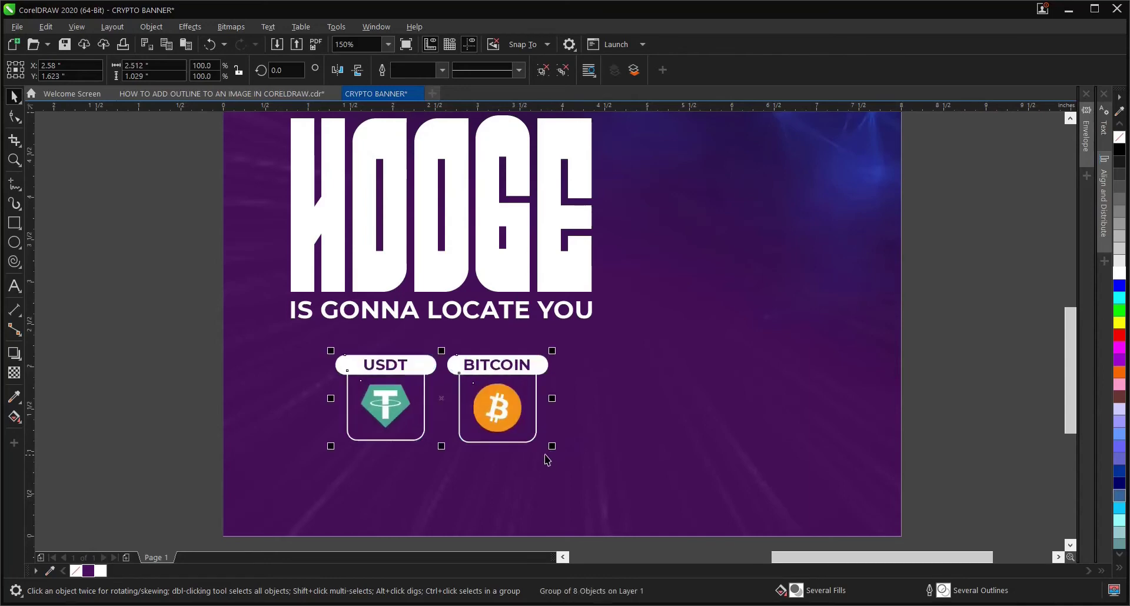
{"action": "left_click_drag", "start_coordinate": [442, 399], "coordinate": [445, 393]}
{"action": "left_click", "coordinate": [432, 310], "text": "shift"}
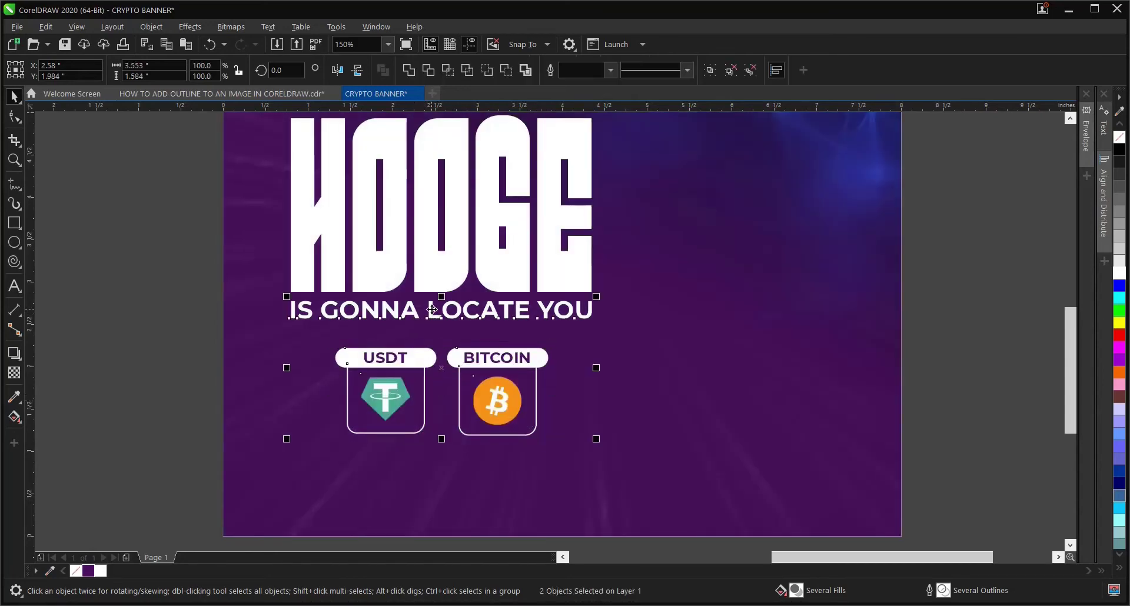
Raise the SOMETHING / HOOGE / IS GONNA LOCATE YOU headline block slightly on the banner.
{"action": "left_click", "coordinate": [213, 382]}
{"action": "scroll", "coordinate": [316, 397], "scroll_direction": "down", "scroll_amount": 2}
{"action": "scroll", "coordinate": [373, 306], "scroll_direction": "up", "scroll_amount": 2}
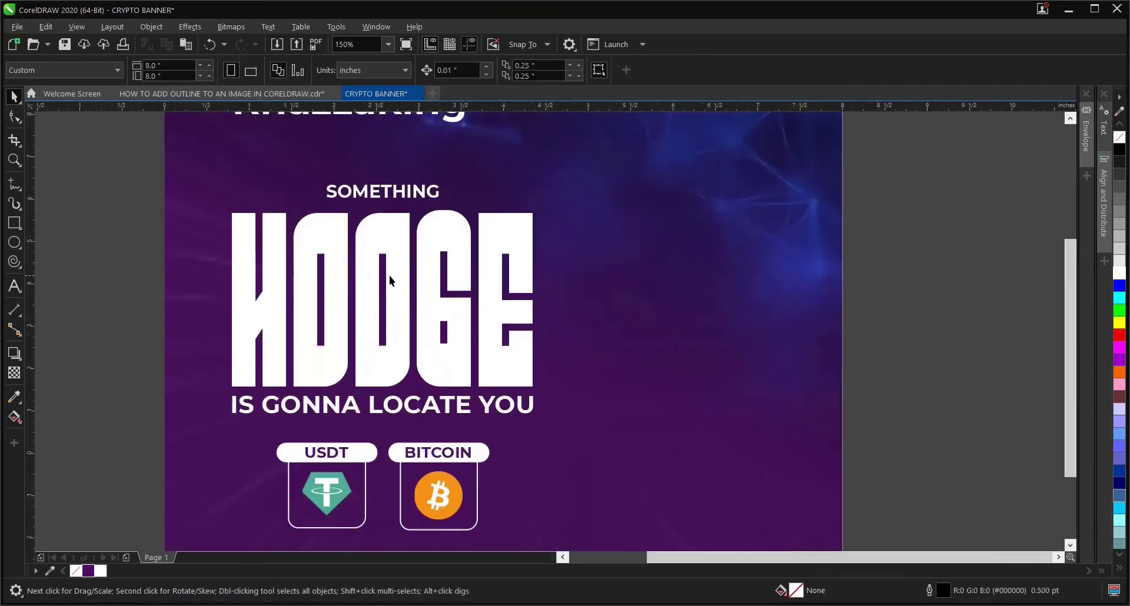
{"action": "scroll", "coordinate": [383, 313], "scroll_direction": "down", "scroll_amount": 2}
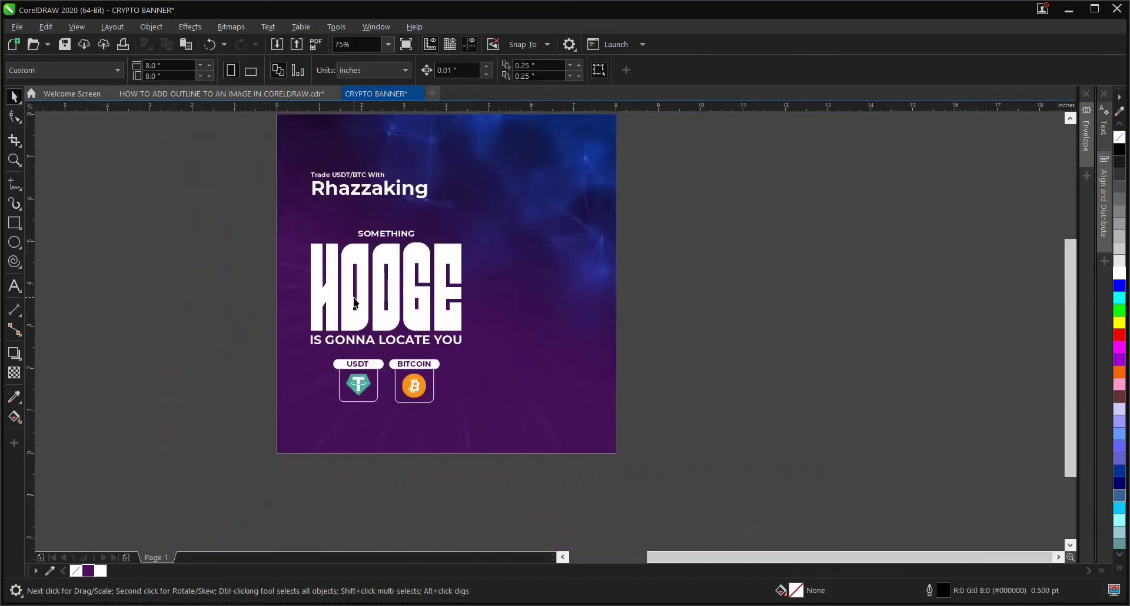
{"action": "left_click_drag", "start_coordinate": [251, 204], "coordinate": [510, 351]}
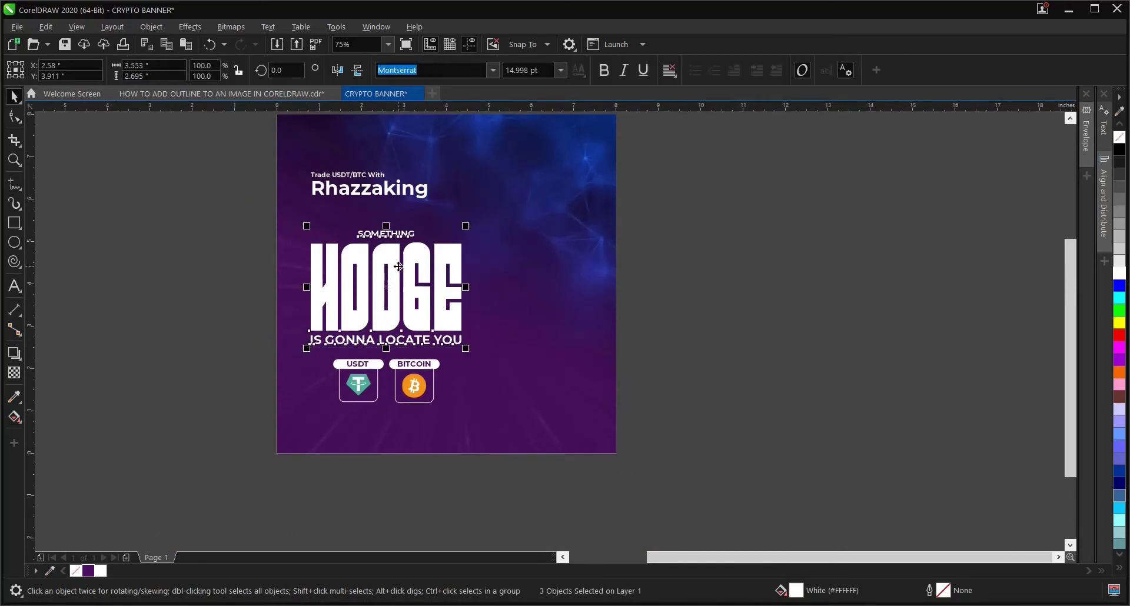
{"action": "left_click_drag", "start_coordinate": [400, 263], "coordinate": [395, 276]}
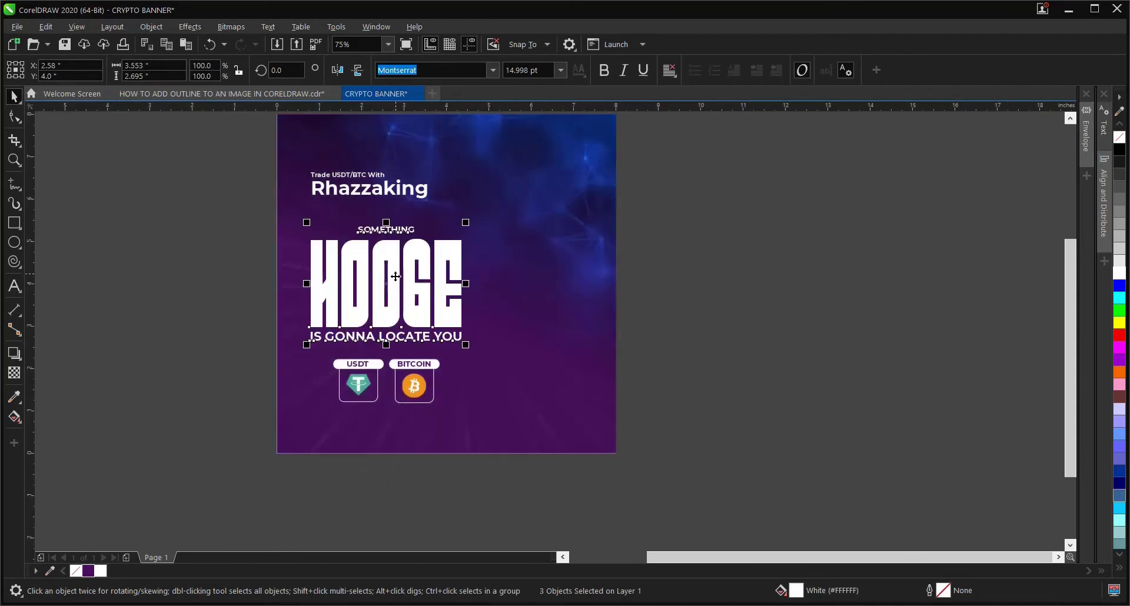
{"action": "left_click", "coordinate": [199, 403]}
{"action": "scroll", "coordinate": [372, 395], "scroll_direction": "down", "scroll_amount": 1}
{"action": "scroll", "coordinate": [404, 373], "scroll_direction": "up", "scroll_amount": 1}
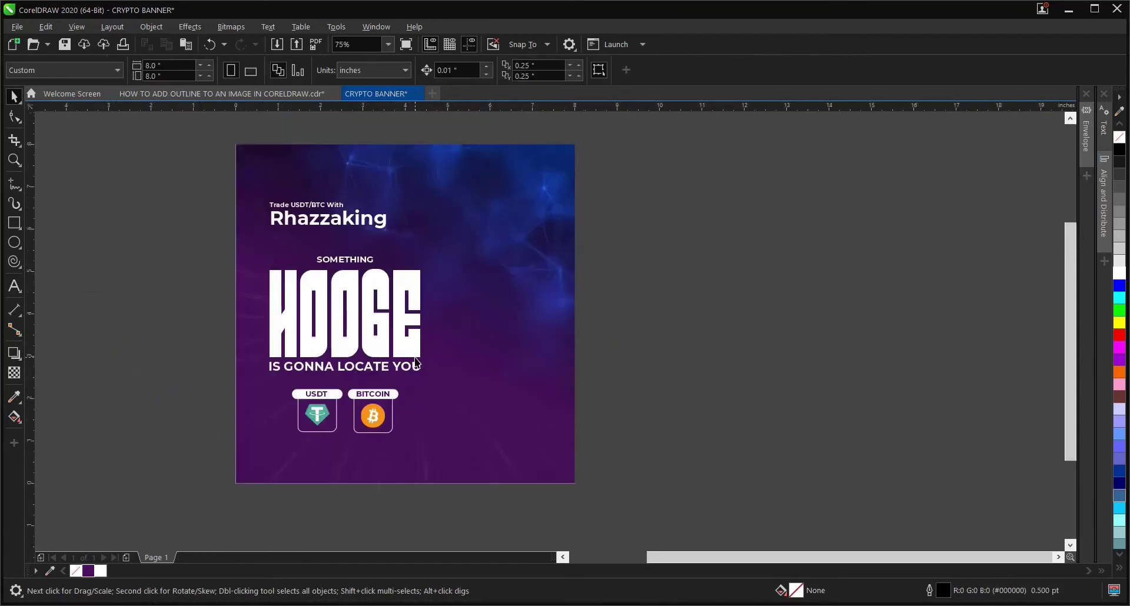
{"action": "scroll", "coordinate": [404, 373], "scroll_direction": "down", "scroll_amount": 1}
{"action": "scroll", "coordinate": [94, 321], "scroll_direction": "up", "scroll_amount": 1}
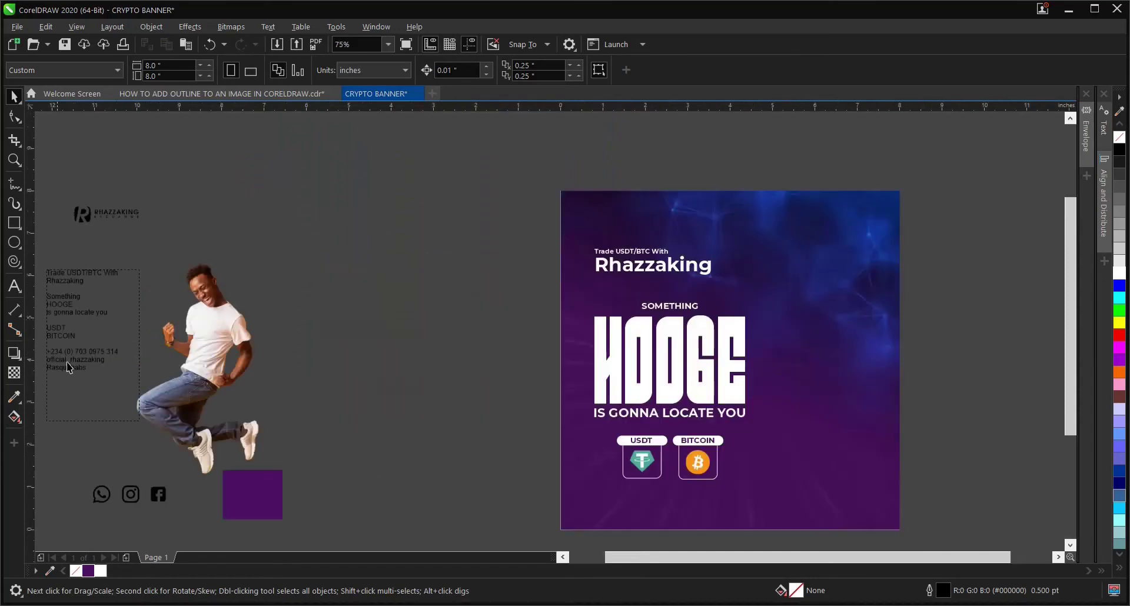
{"action": "scroll", "coordinate": [100, 353], "scroll_direction": "down", "scroll_amount": 1}
{"action": "scroll", "coordinate": [104, 369], "scroll_direction": "up", "scroll_amount": 1}
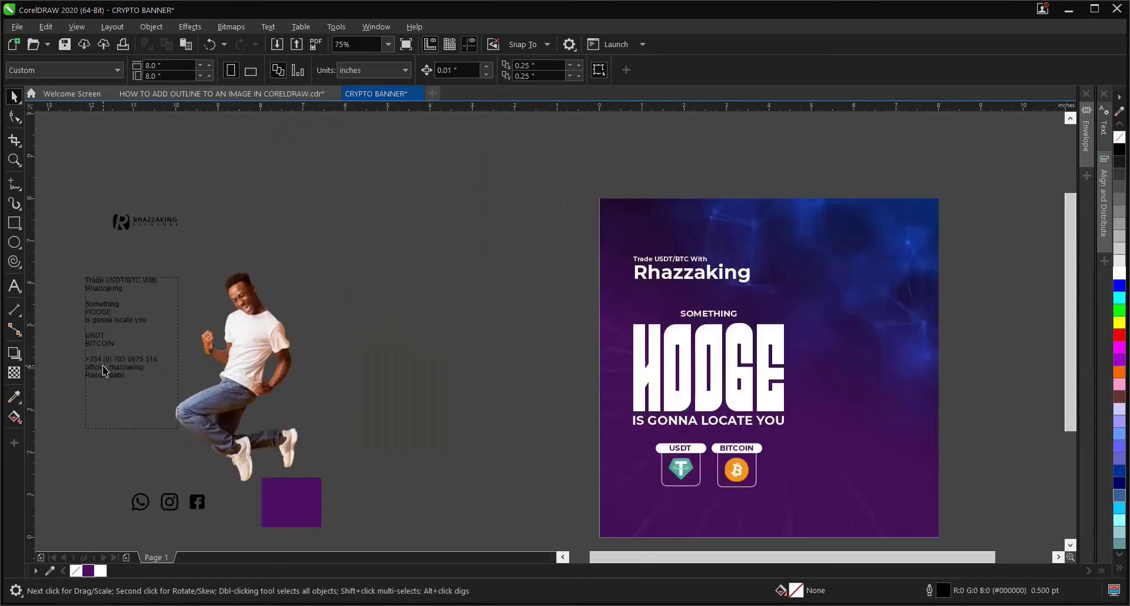
Select the jumping man photo sitting beside the page.
{"action": "left_click", "coordinate": [232, 356]}
{"action": "scroll", "coordinate": [233, 356], "scroll_direction": "down", "scroll_amount": 1}
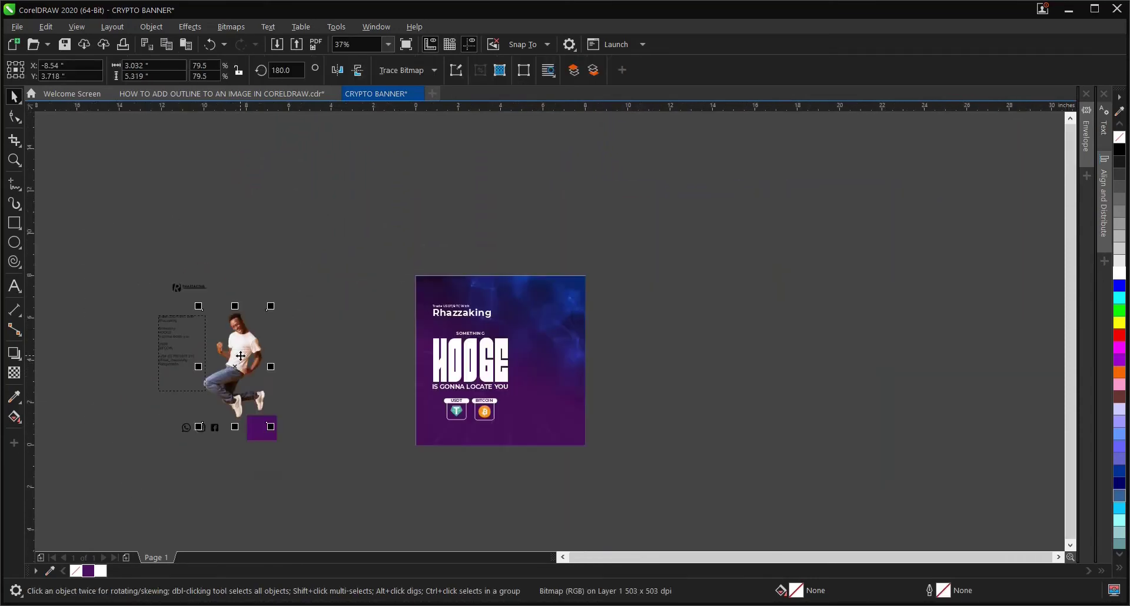
{"action": "scroll", "coordinate": [241, 356], "scroll_direction": "up", "scroll_amount": 1}
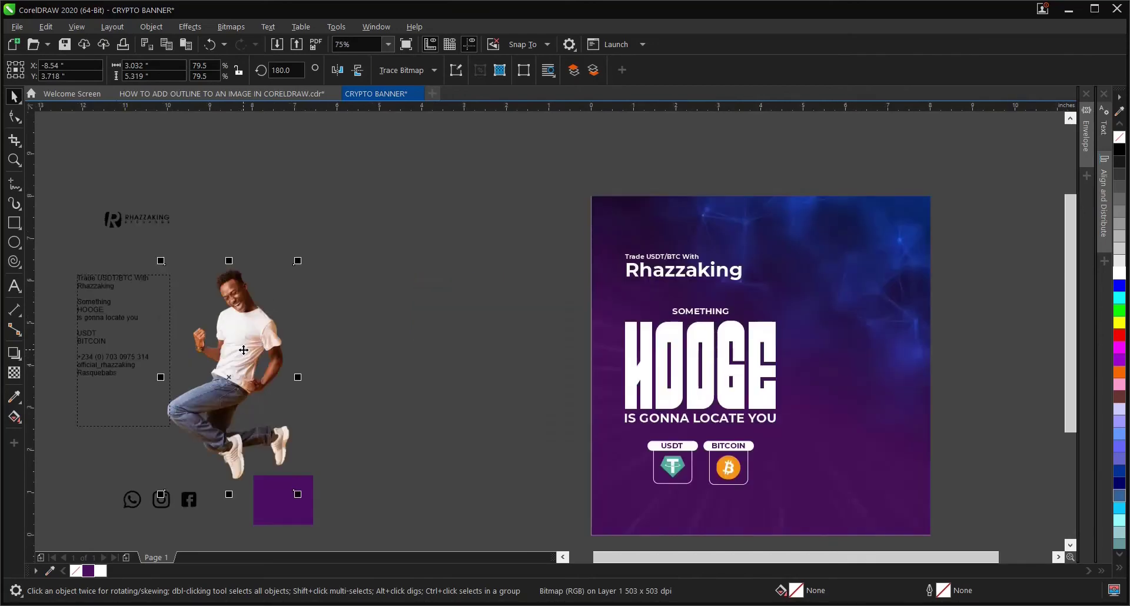
Move the jumping man photo onto the right side of the banner.
{"action": "left_click_drag", "start_coordinate": [243, 350], "coordinate": [866, 350]}
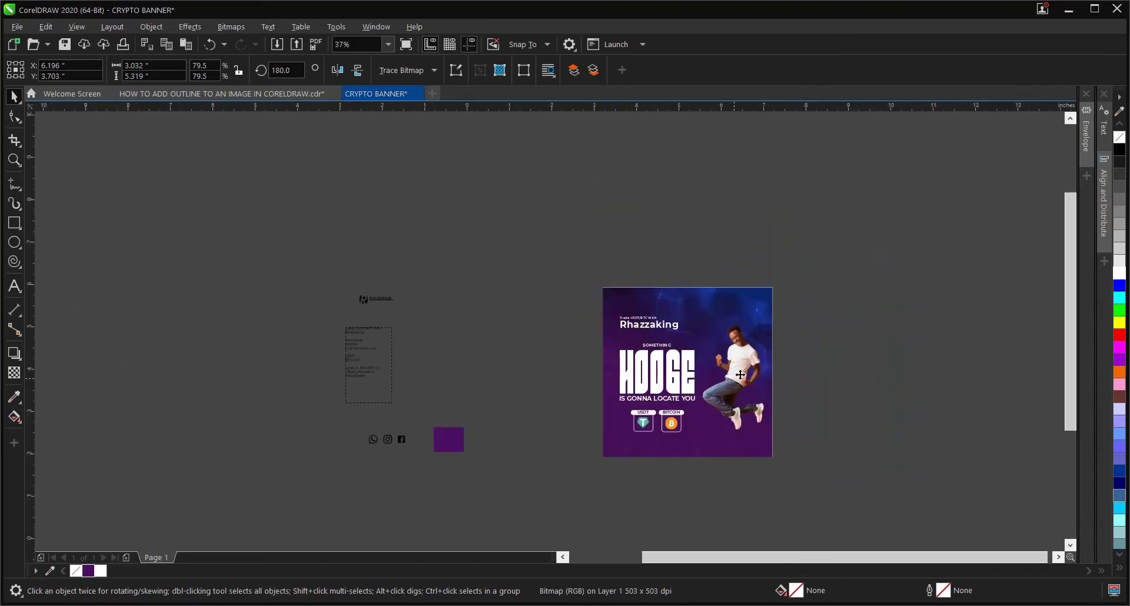
{"action": "scroll", "coordinate": [765, 374], "scroll_direction": "right", "scroll_amount": 3}
{"action": "left_click", "coordinate": [866, 371]}
{"action": "scroll", "coordinate": [751, 375], "scroll_direction": "down", "scroll_amount": 1}
{"action": "scroll", "coordinate": [761, 377], "scroll_direction": "up", "scroll_amount": 1}
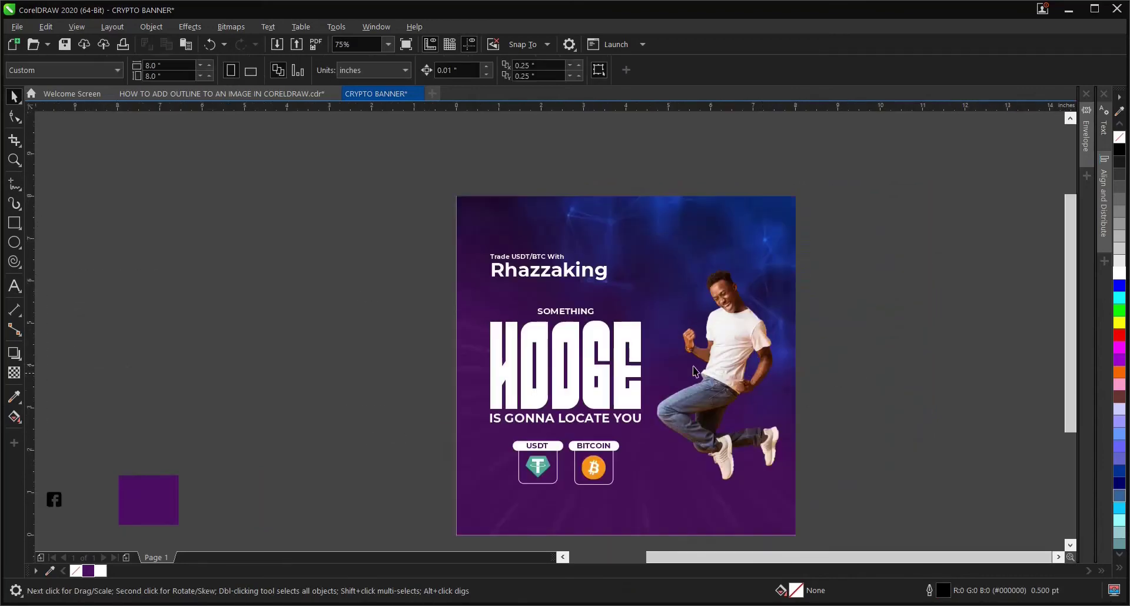
Shrink the jumping man photo slightly from its corner handle.
{"action": "left_click", "coordinate": [730, 365]}
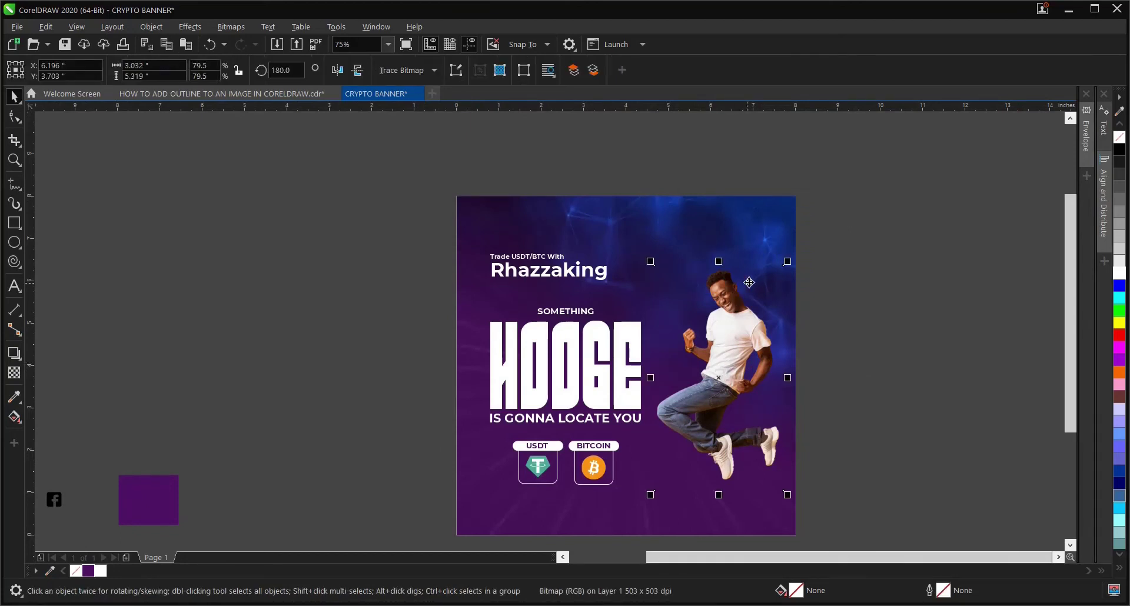
{"action": "left_click_drag", "start_coordinate": [787, 262], "coordinate": [783, 268]}
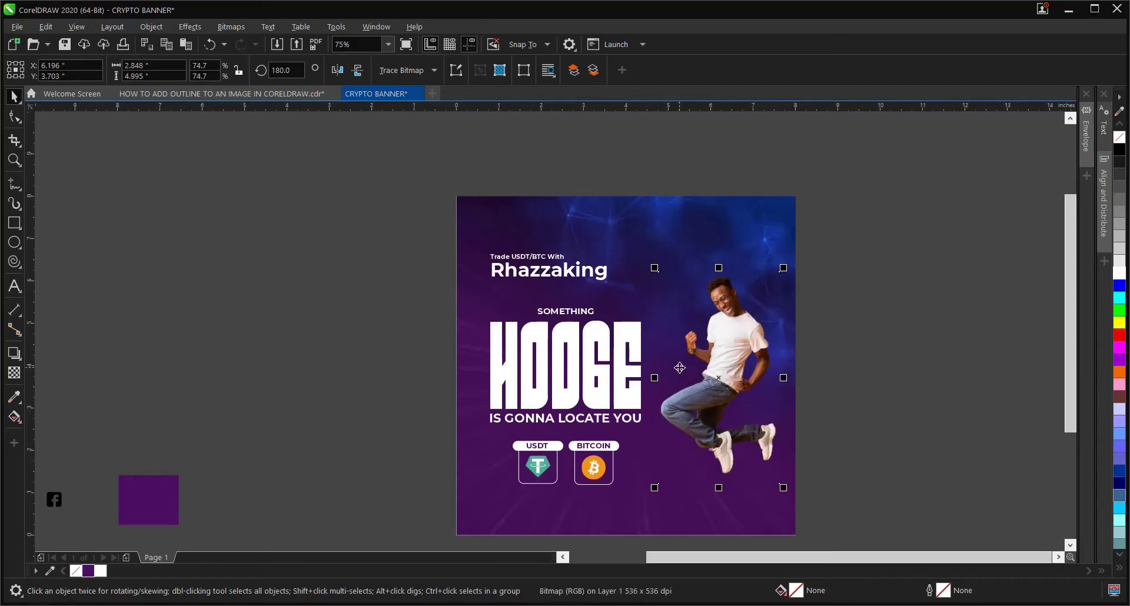
{"action": "scroll", "coordinate": [719, 373], "scroll_direction": "up", "scroll_amount": 1}
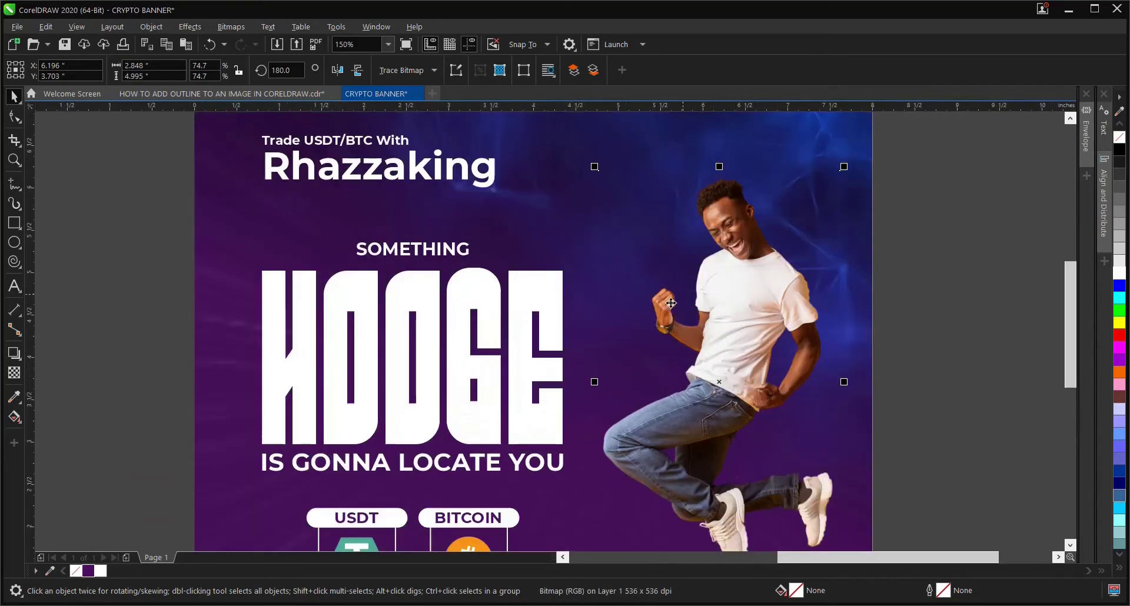
{"action": "scroll", "coordinate": [672, 303], "scroll_direction": "down", "scroll_amount": 1}
{"action": "scroll", "coordinate": [742, 297], "scroll_direction": "up", "scroll_amount": 1}
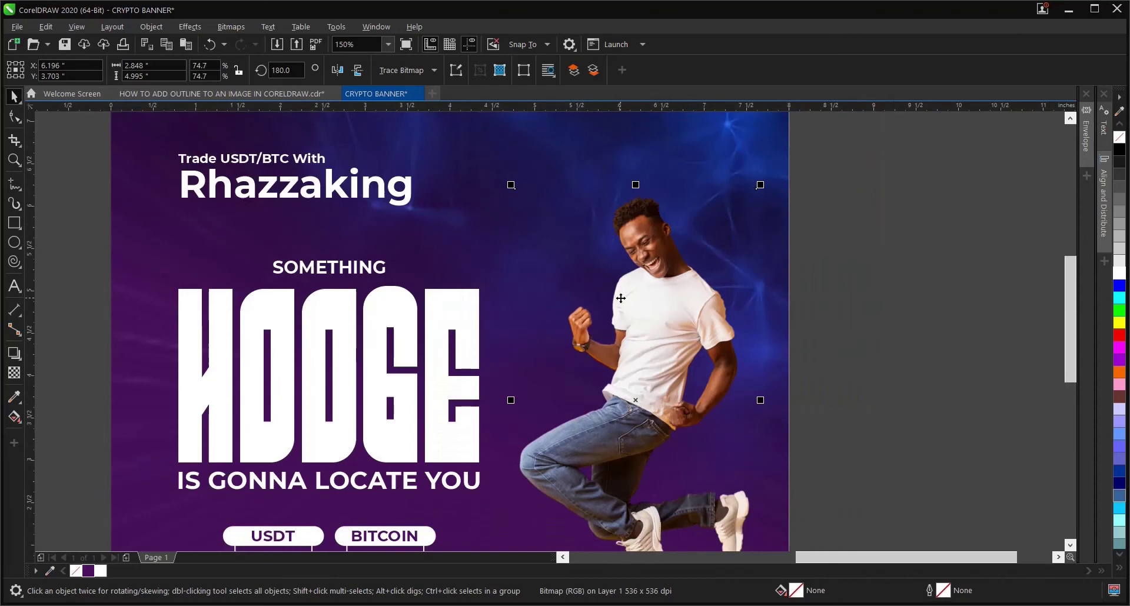
{"action": "scroll", "coordinate": [614, 293], "scroll_direction": "down", "scroll_amount": 2}
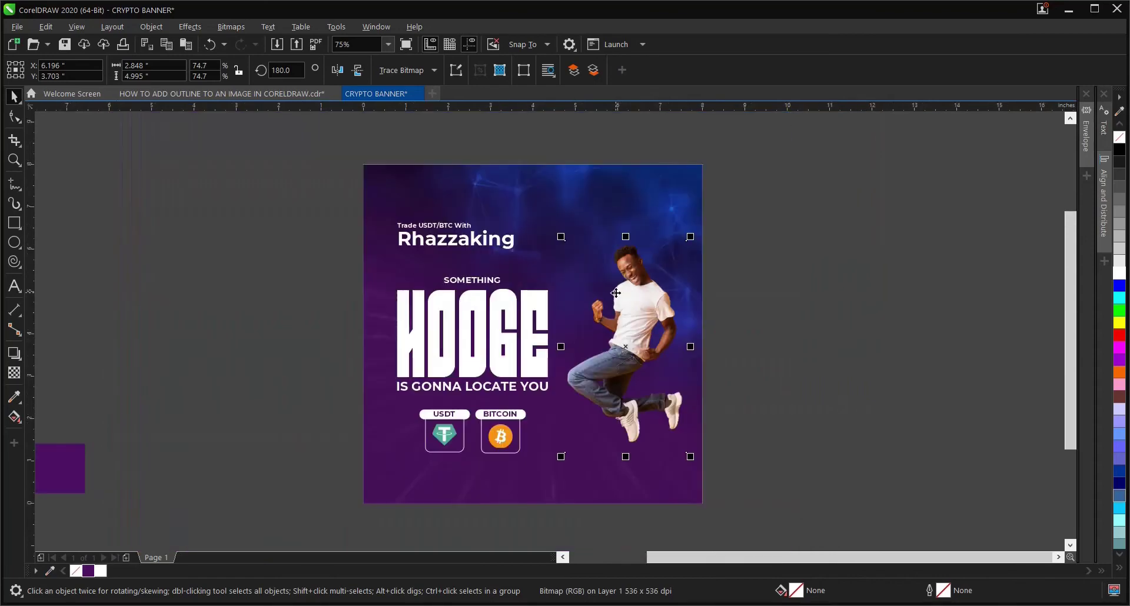
Centre the photo vertically against the banner background and fine-tune its position.
{"action": "left_click", "coordinate": [641, 217], "text": "shift"}
{"action": "key", "text": "c"}
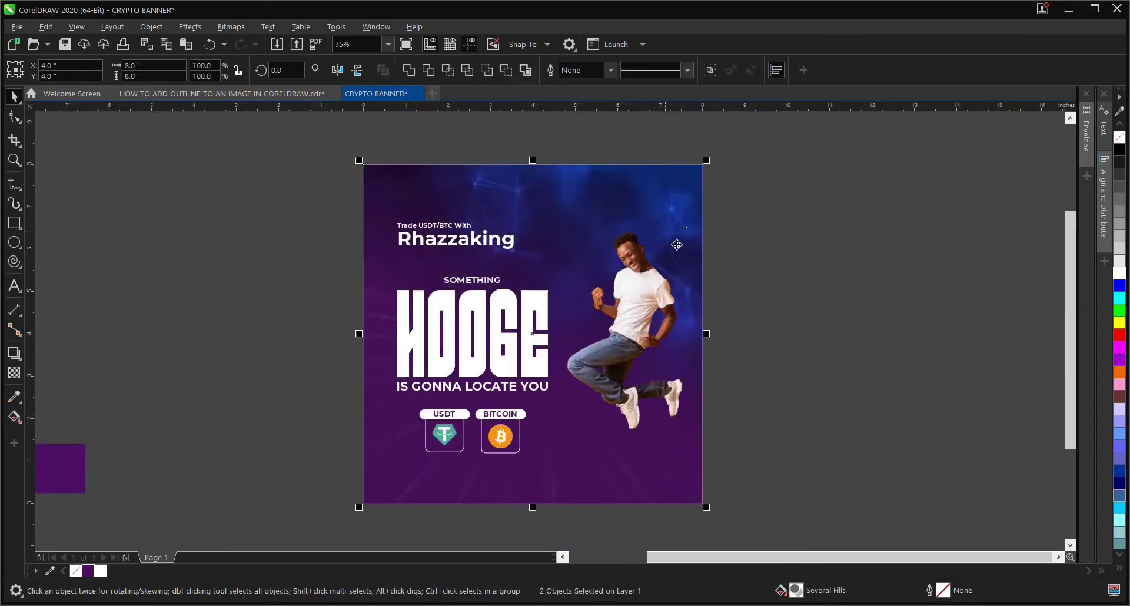
{"action": "left_click", "coordinate": [744, 271]}
{"action": "left_click_drag", "start_coordinate": [632, 344], "coordinate": [634, 351]}
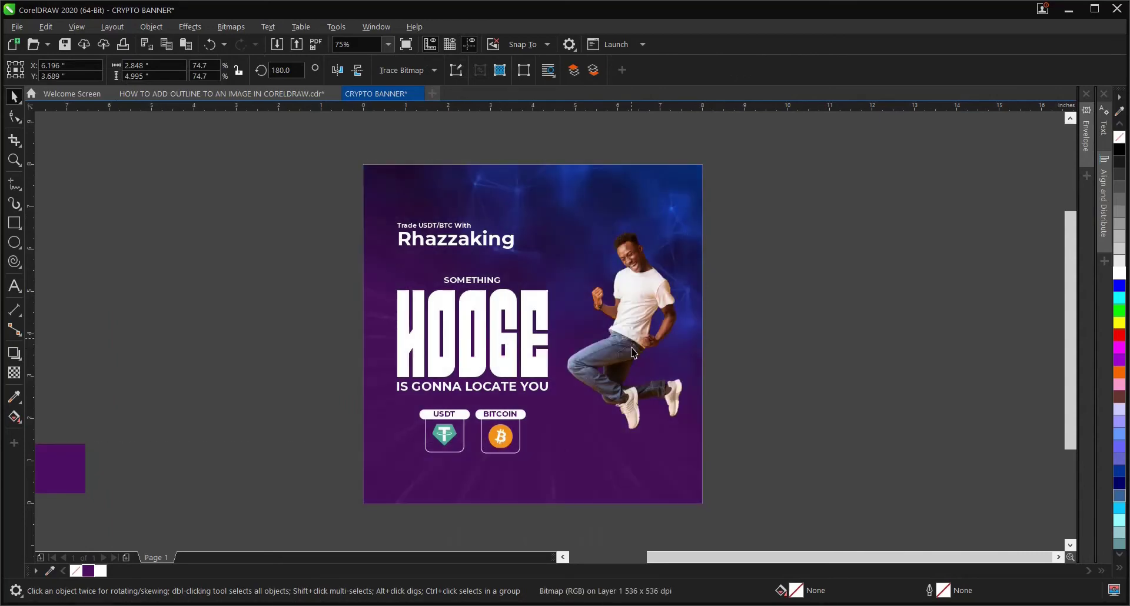
{"action": "left_click", "coordinate": [761, 330]}
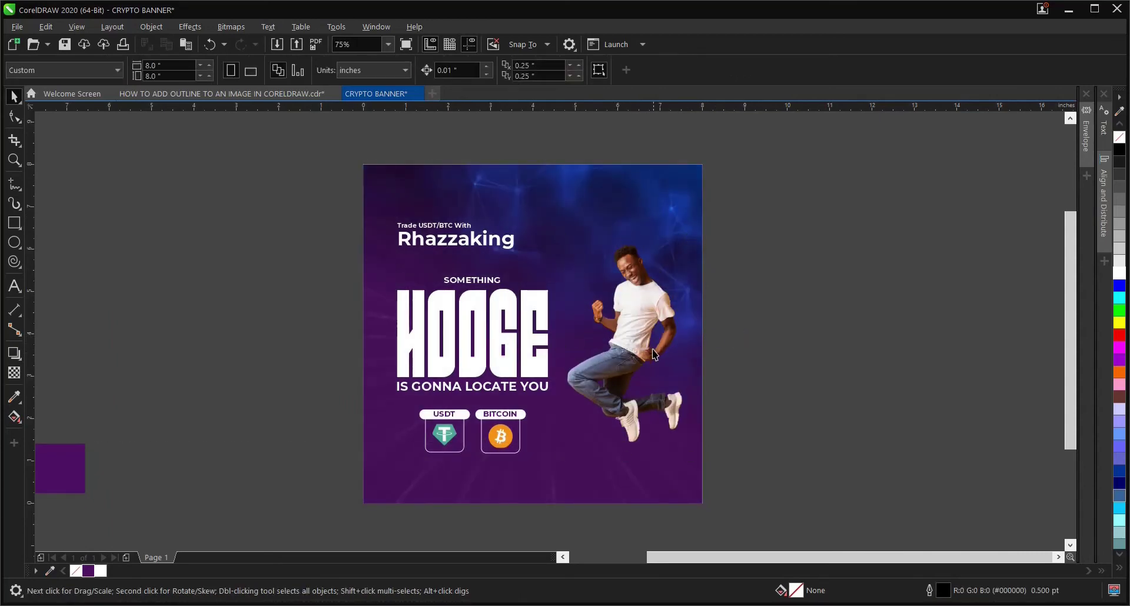
Enlarge the photo a little from its lower-left corner.
{"action": "scroll", "coordinate": [675, 365], "scroll_direction": "up", "scroll_amount": 1}
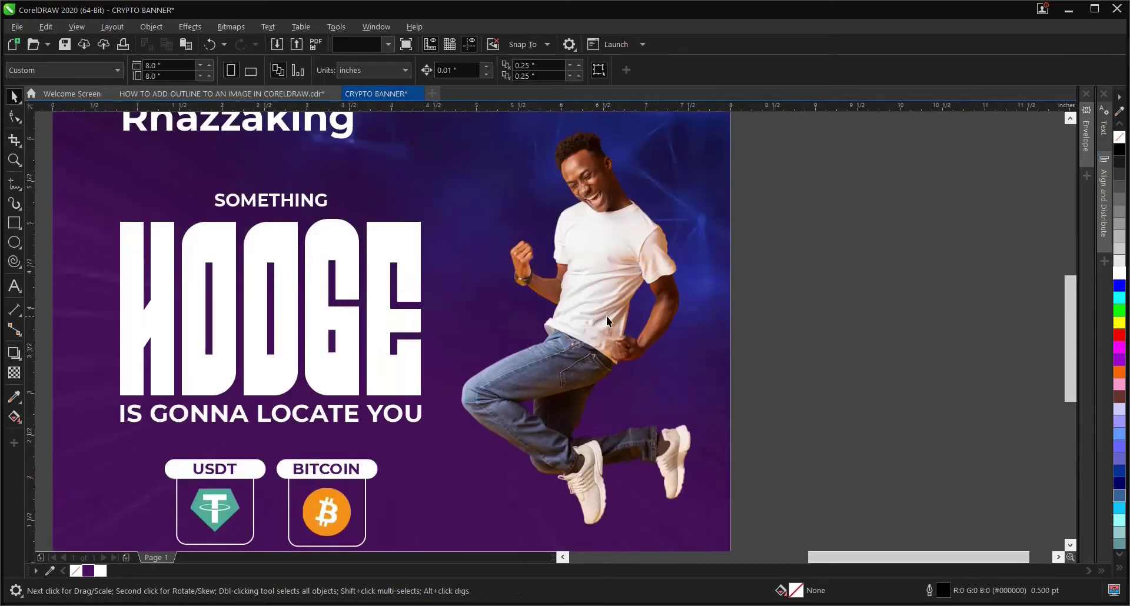
{"action": "scroll", "coordinate": [600, 318], "scroll_direction": "down", "scroll_amount": 1}
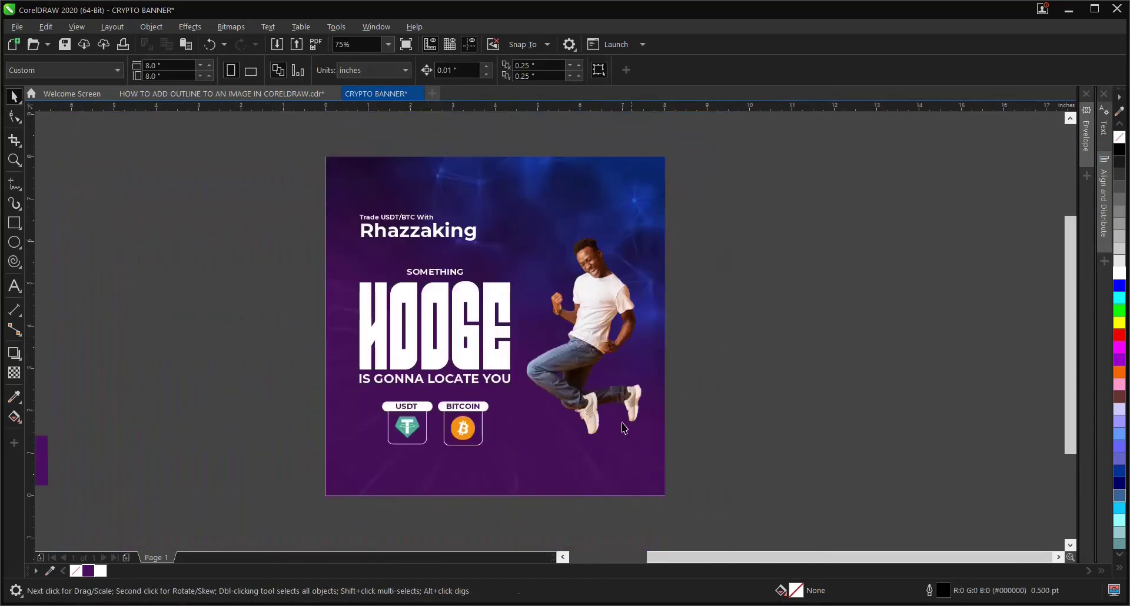
{"action": "scroll", "coordinate": [591, 443], "scroll_direction": "up", "scroll_amount": 1}
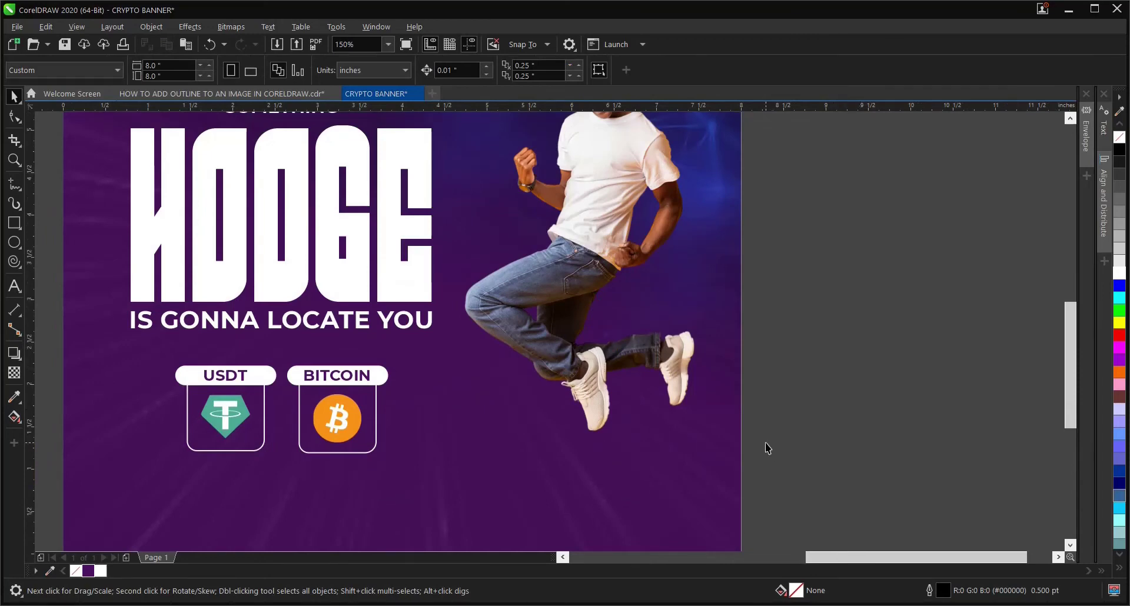
{"action": "left_click", "coordinate": [605, 424]}
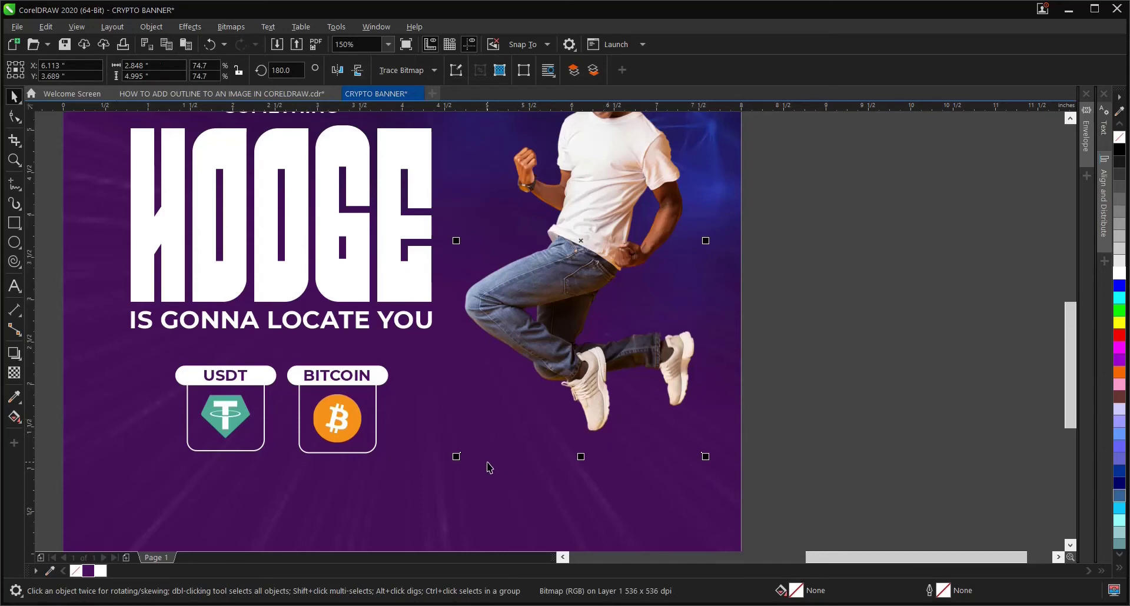
{"action": "left_click_drag", "start_coordinate": [454, 459], "coordinate": [443, 471]}
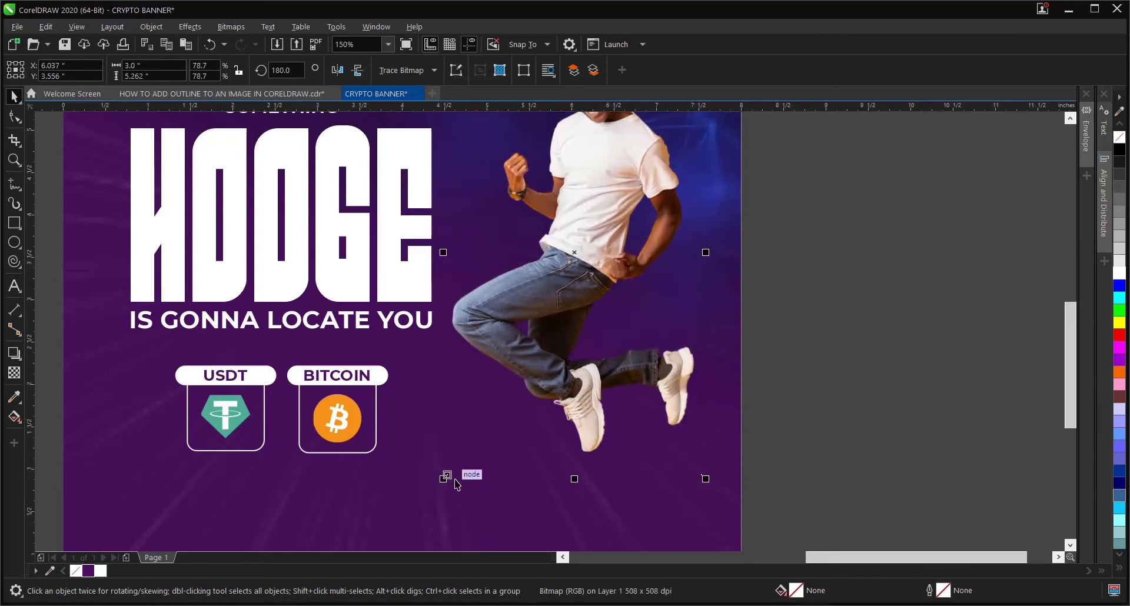
{"action": "scroll", "coordinate": [443, 471], "scroll_direction": "down", "scroll_amount": 1}
{"action": "left_click", "coordinate": [208, 347]}
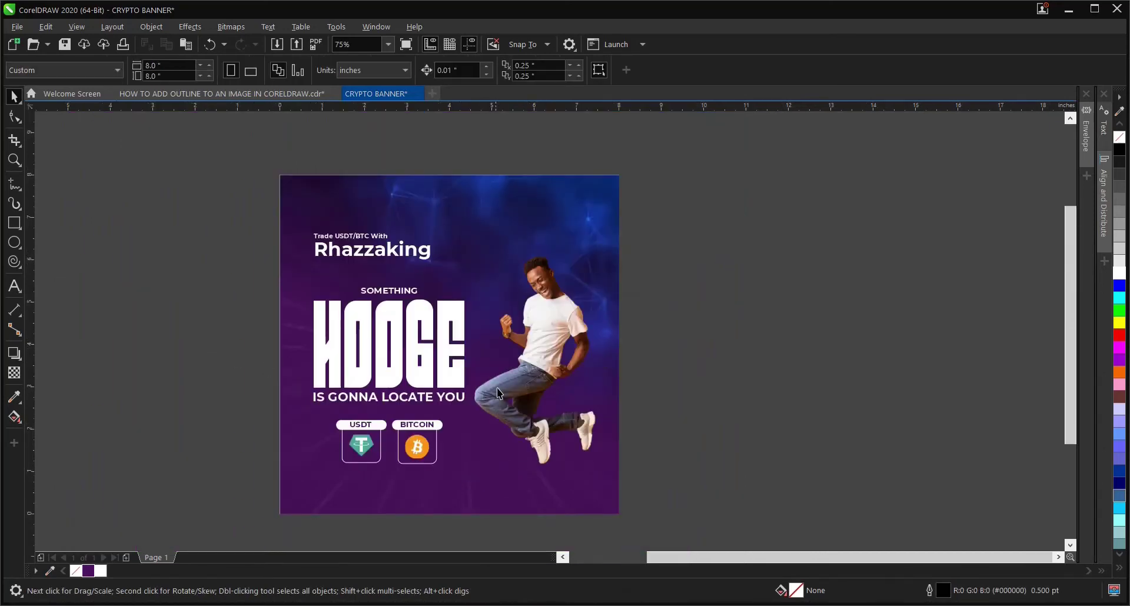
{"action": "scroll", "coordinate": [519, 380], "scroll_direction": "up", "scroll_amount": 1}
Reduce the photo very slightly, ending at about 77.5% scale.
{"action": "left_click", "coordinate": [520, 379]}
{"action": "scroll", "coordinate": [519, 379], "scroll_direction": "down", "scroll_amount": 1}
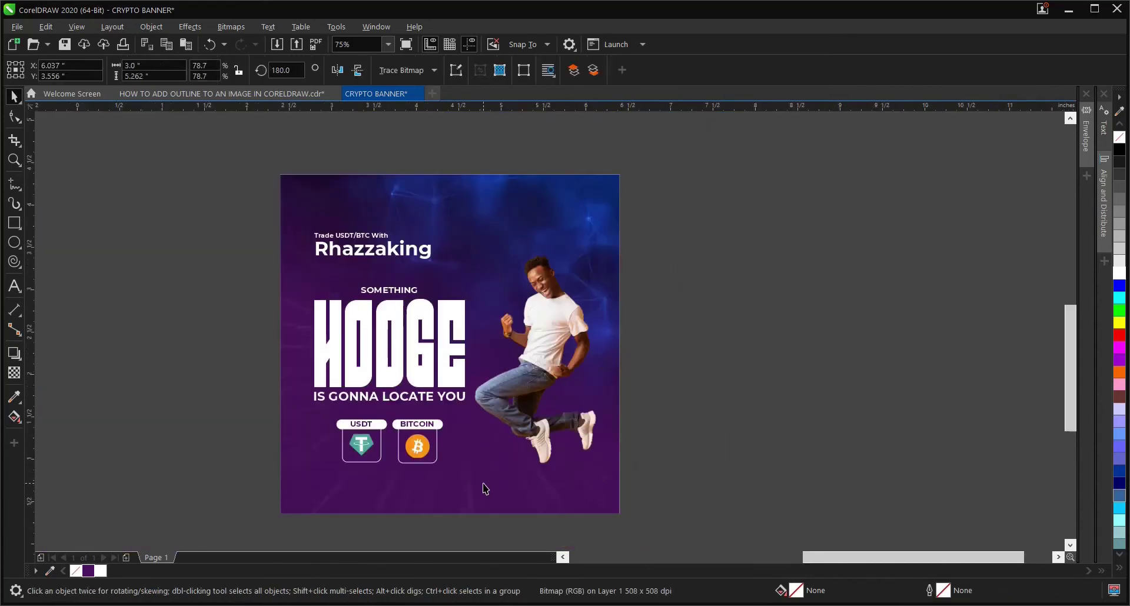
{"action": "scroll", "coordinate": [480, 488], "scroll_direction": "up", "scroll_amount": 1}
{"action": "left_click", "coordinate": [531, 352]}
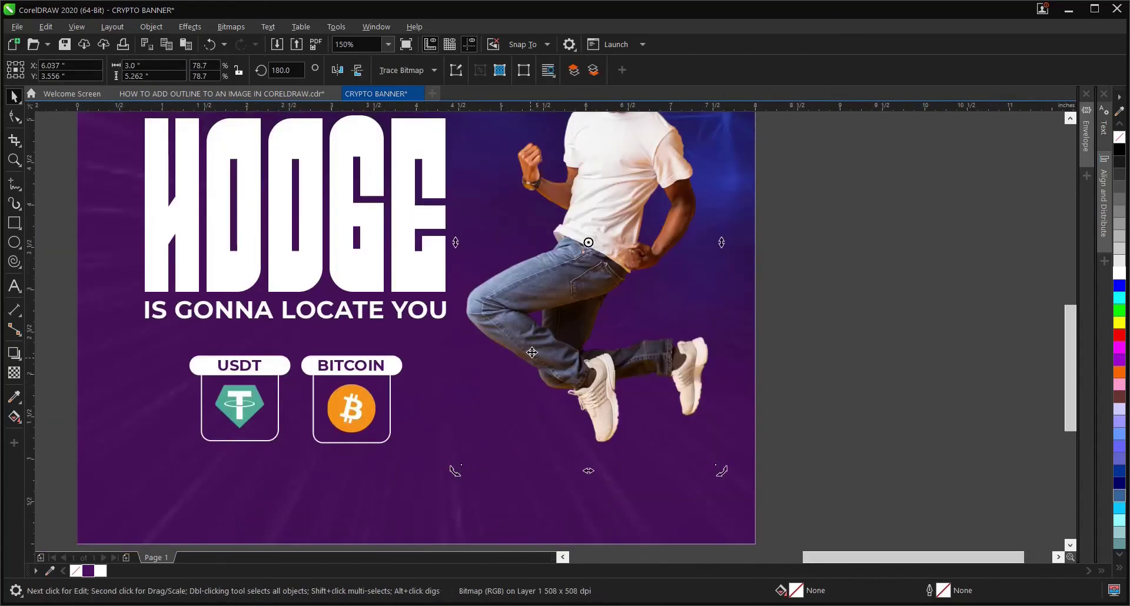
{"action": "left_click", "coordinate": [467, 408]}
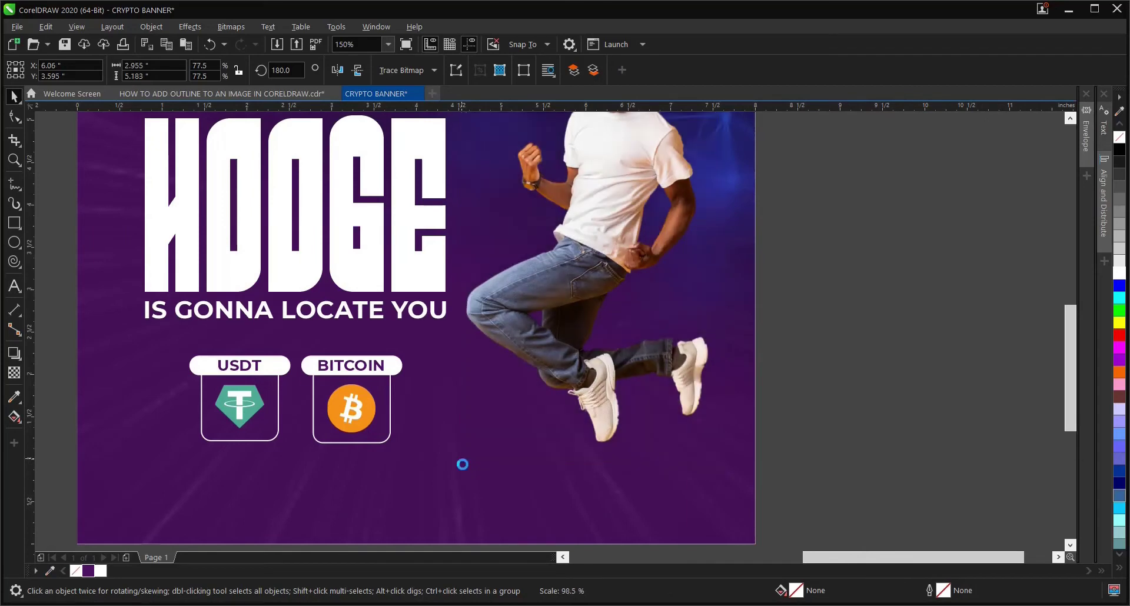
{"action": "scroll", "coordinate": [462, 461], "scroll_direction": "down", "scroll_amount": 1}
{"action": "left_click", "coordinate": [690, 406]}
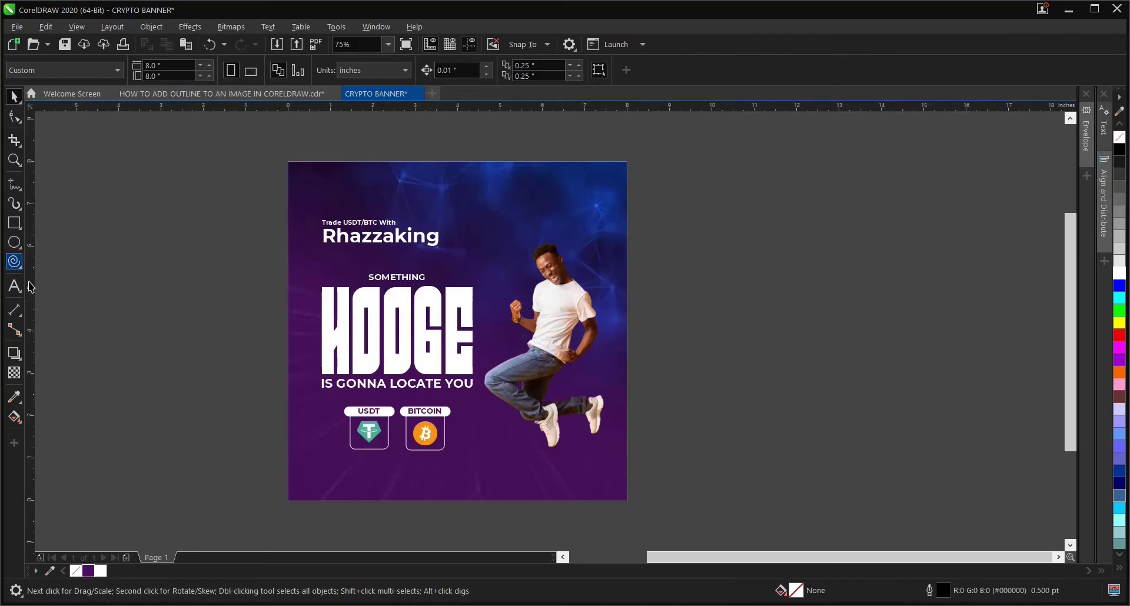
Draw a short curved freehand stroke beside the banner page, discarding earlier attempts.
{"action": "left_click", "coordinate": [15, 185]}
{"action": "scroll", "coordinate": [556, 255], "scroll_direction": "up", "scroll_amount": 2}
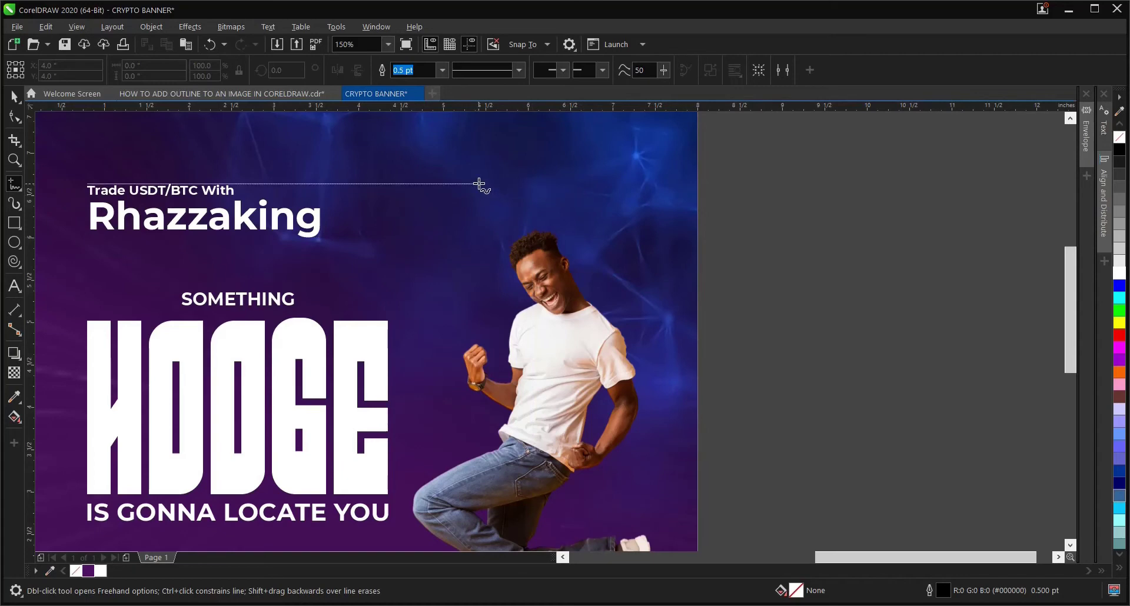
{"action": "left_click_drag", "start_coordinate": [494, 183], "coordinate": [505, 210]}
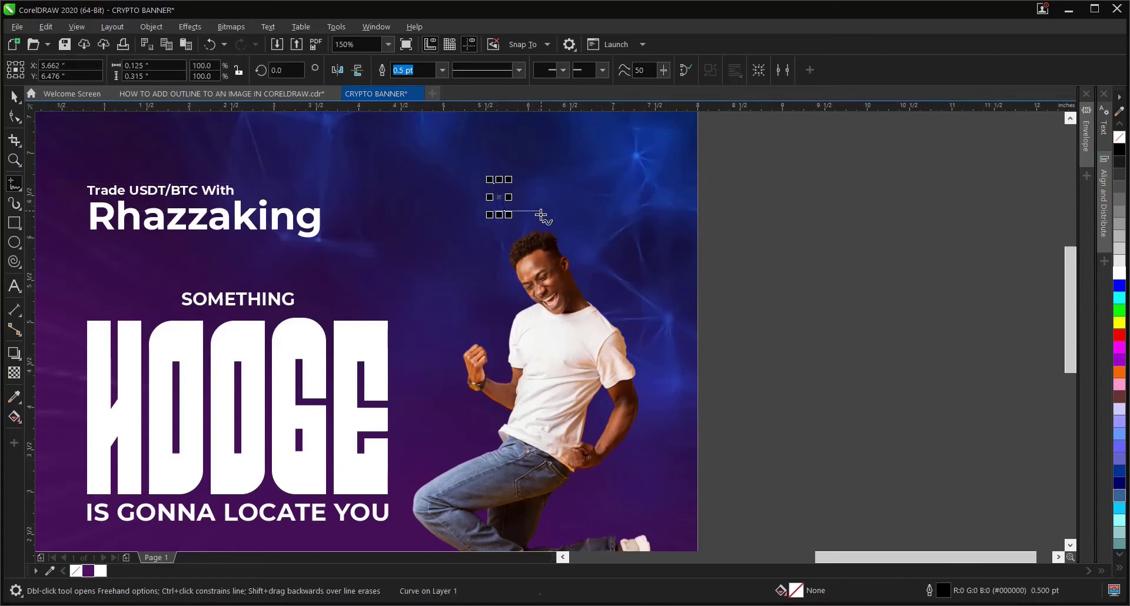
{"action": "key", "text": "ctrl+z"}
{"action": "scroll", "coordinate": [651, 228], "scroll_direction": "down", "scroll_amount": 2}
{"action": "scroll", "coordinate": [650, 226], "scroll_direction": "up", "scroll_amount": 4}
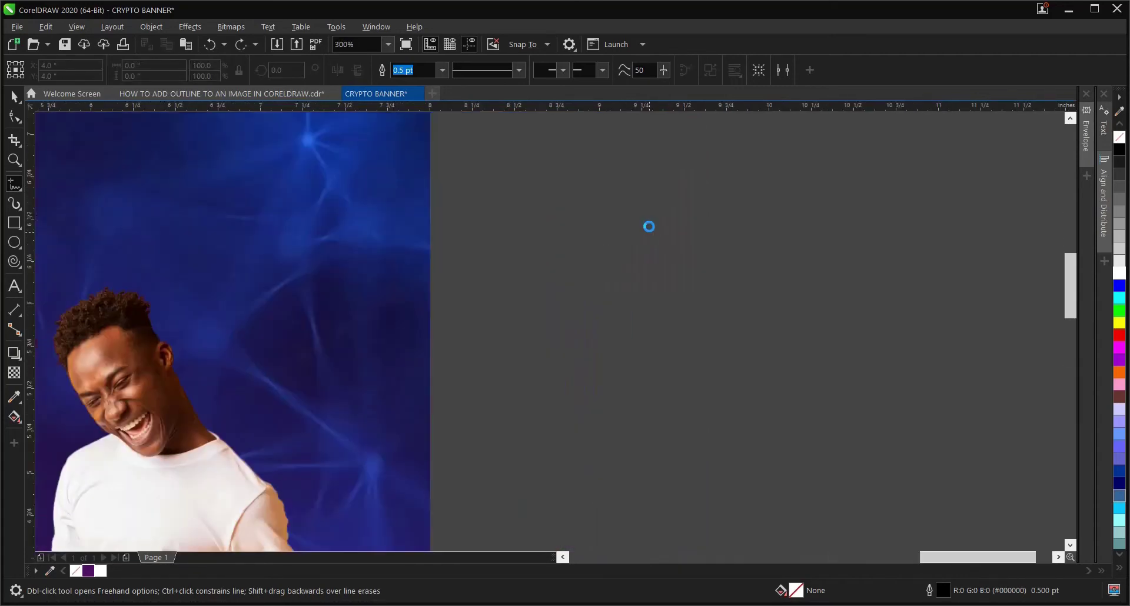
{"action": "left_click_drag", "start_coordinate": [627, 207], "coordinate": [641, 254]}
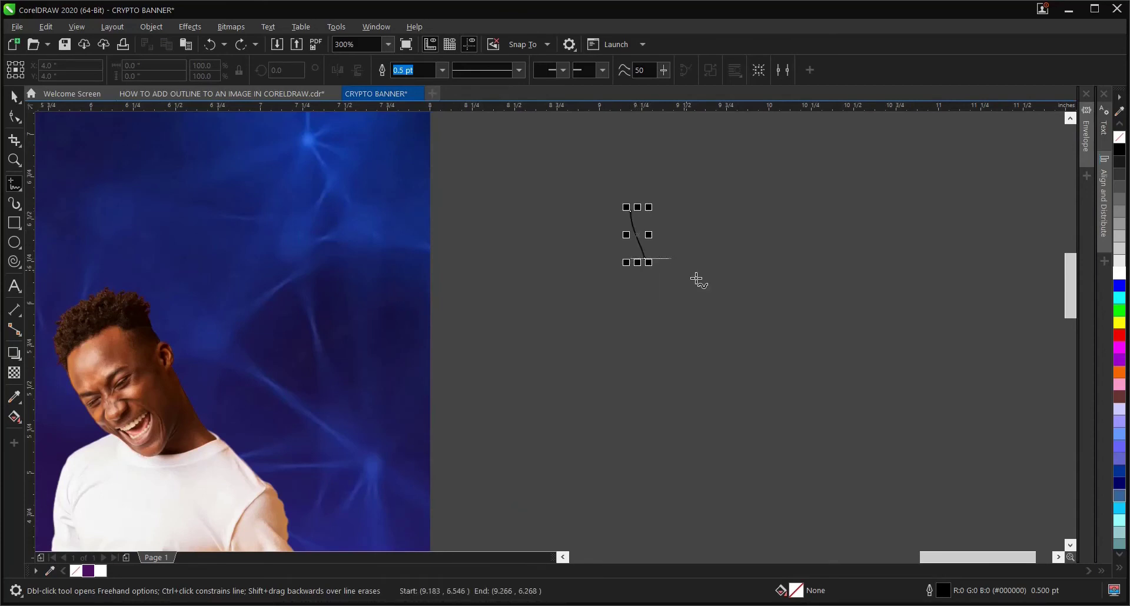
{"action": "scroll", "coordinate": [663, 224], "scroll_direction": "up", "scroll_amount": 2}
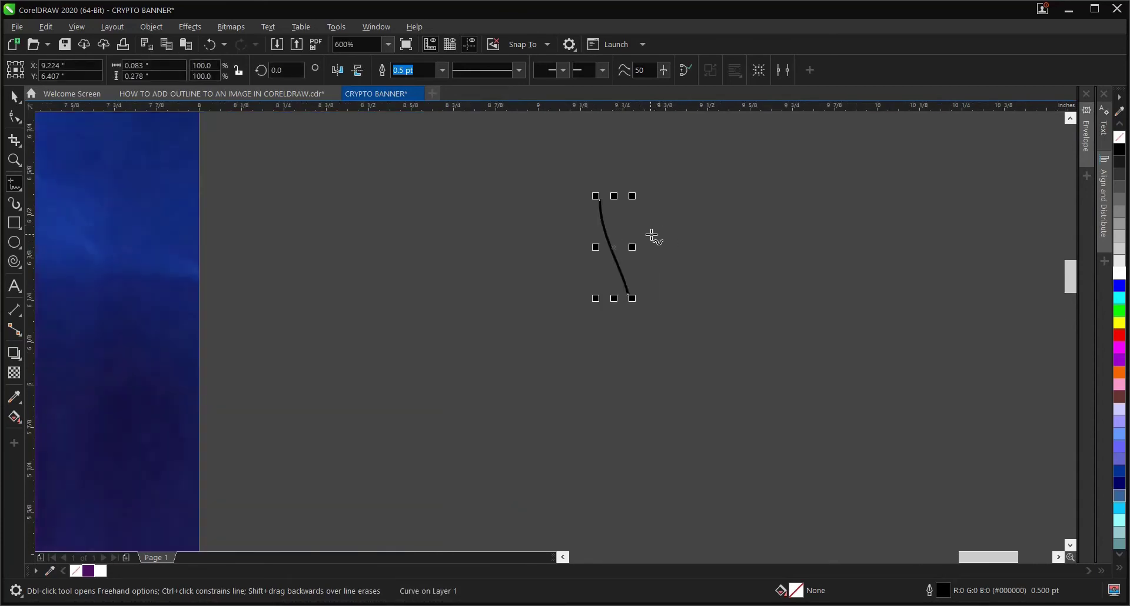
{"action": "key", "text": "Delete"}
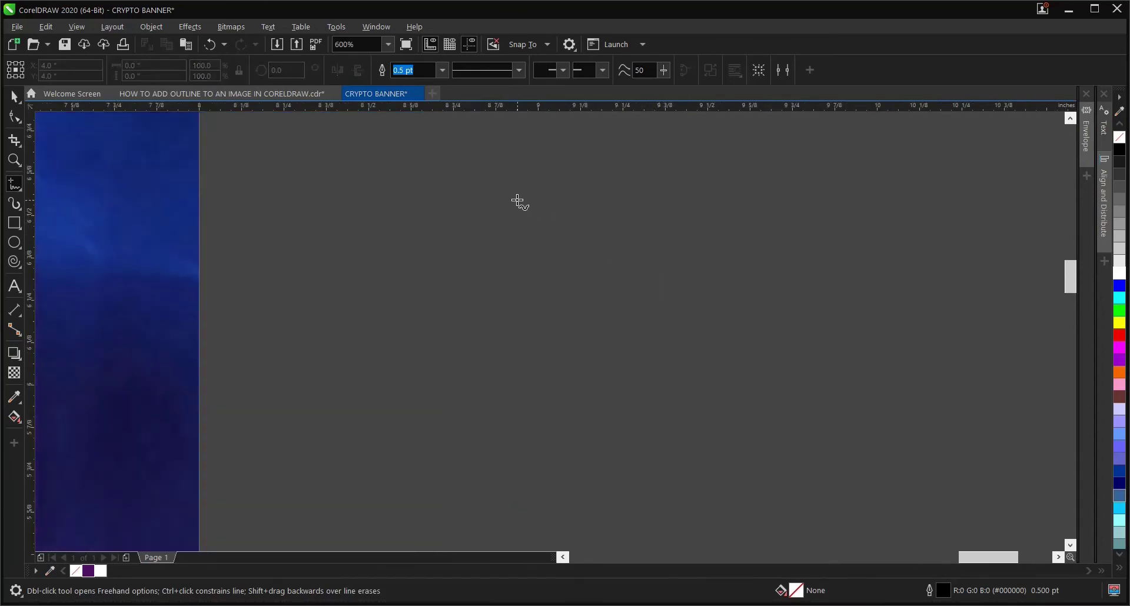
{"action": "left_click_drag", "start_coordinate": [516, 202], "coordinate": [537, 247]}
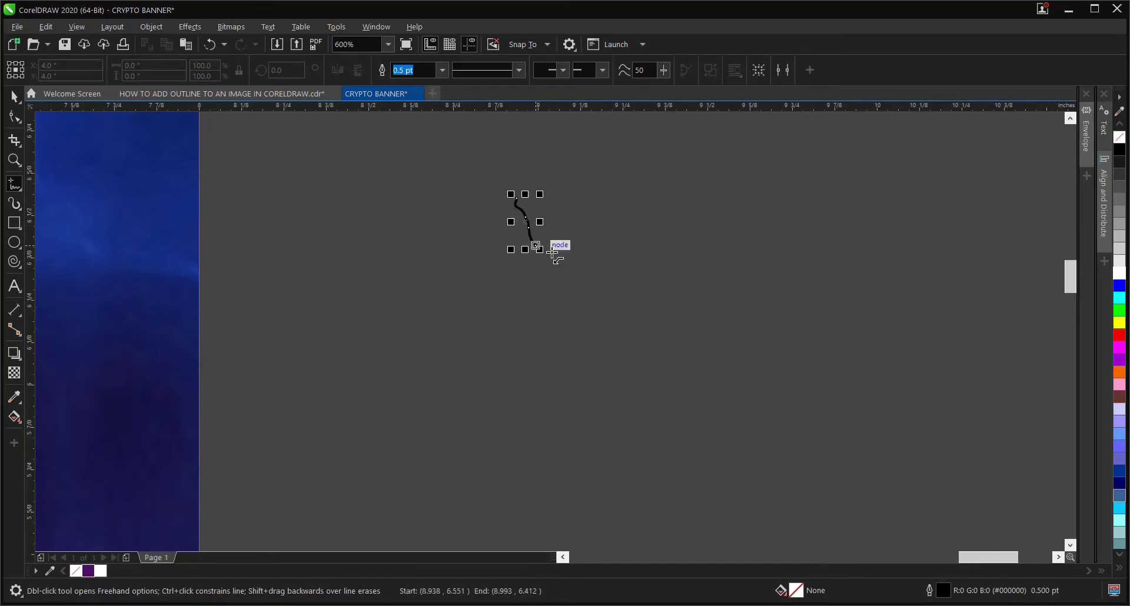
Give the stroke a white fill and a white outline.
{"action": "left_click", "coordinate": [14, 96]}
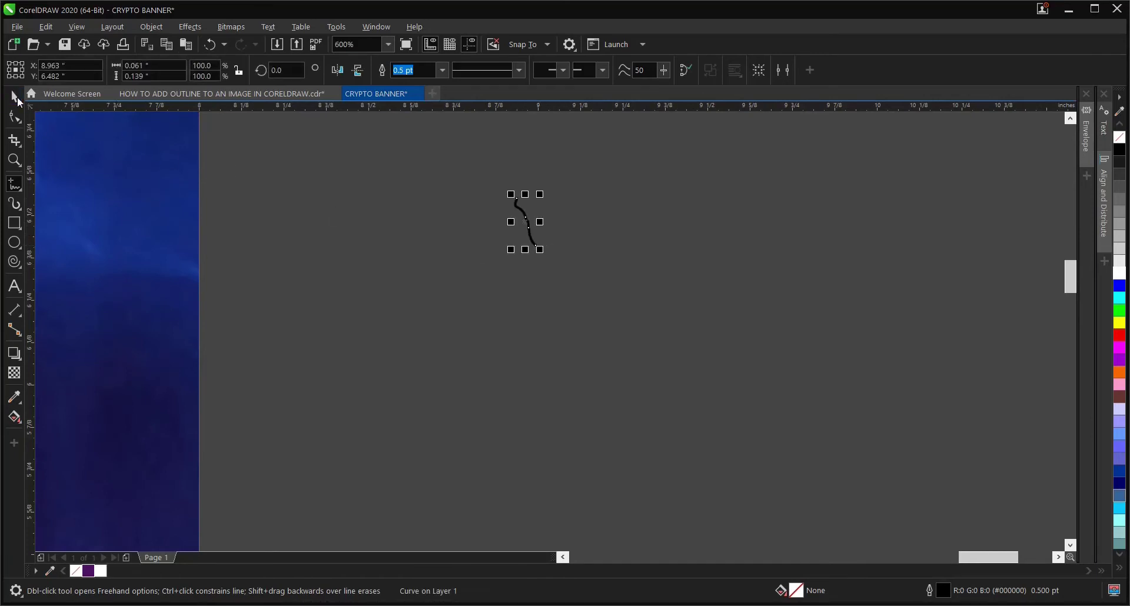
{"action": "right_click", "coordinate": [100, 572]}
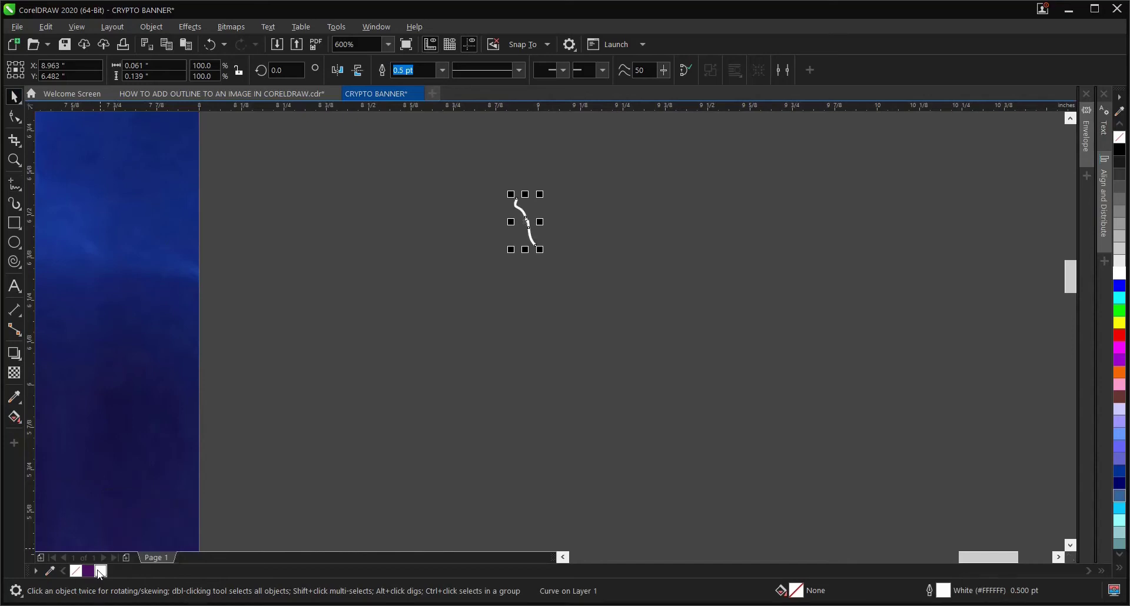
{"action": "key", "text": "ctrl+z"}
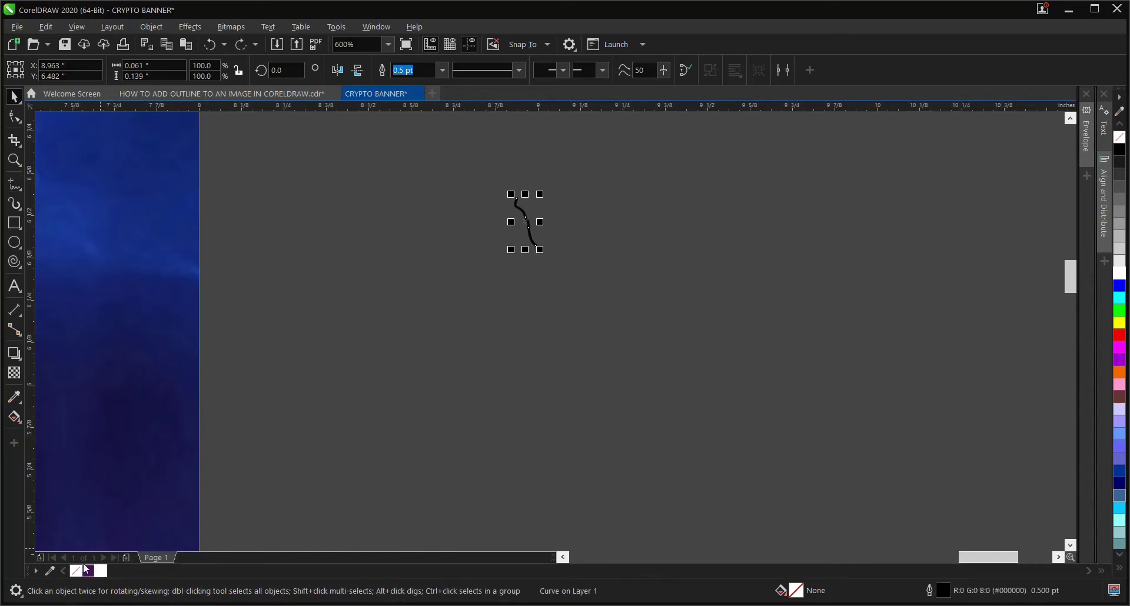
{"action": "left_click", "coordinate": [100, 571]}
{"action": "right_click", "coordinate": [100, 572]}
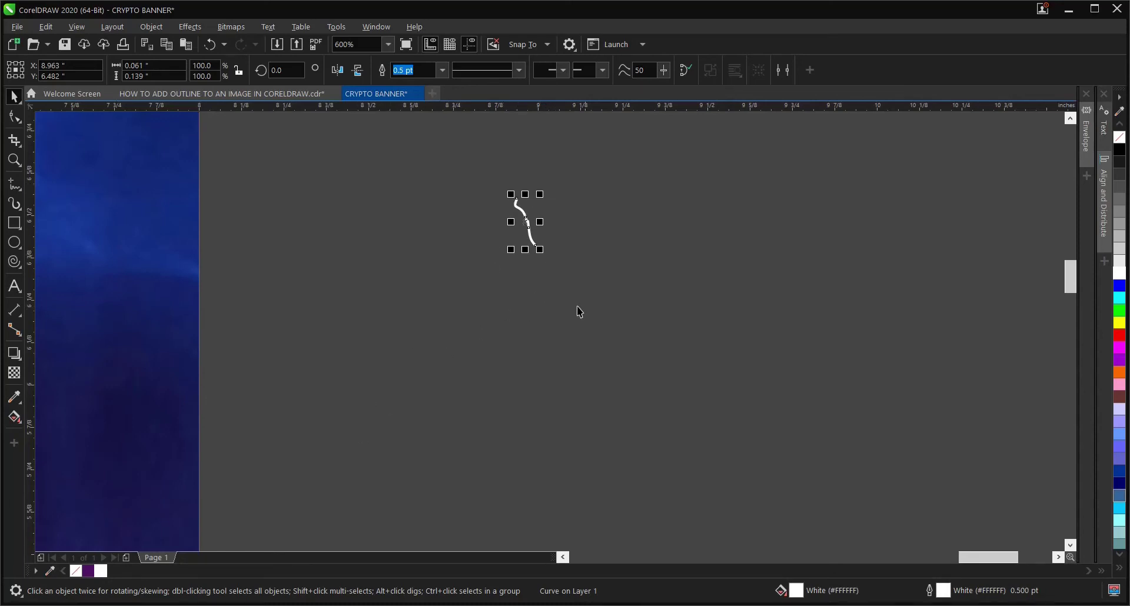
{"action": "scroll", "coordinate": [592, 287], "scroll_direction": "down", "scroll_amount": 2}
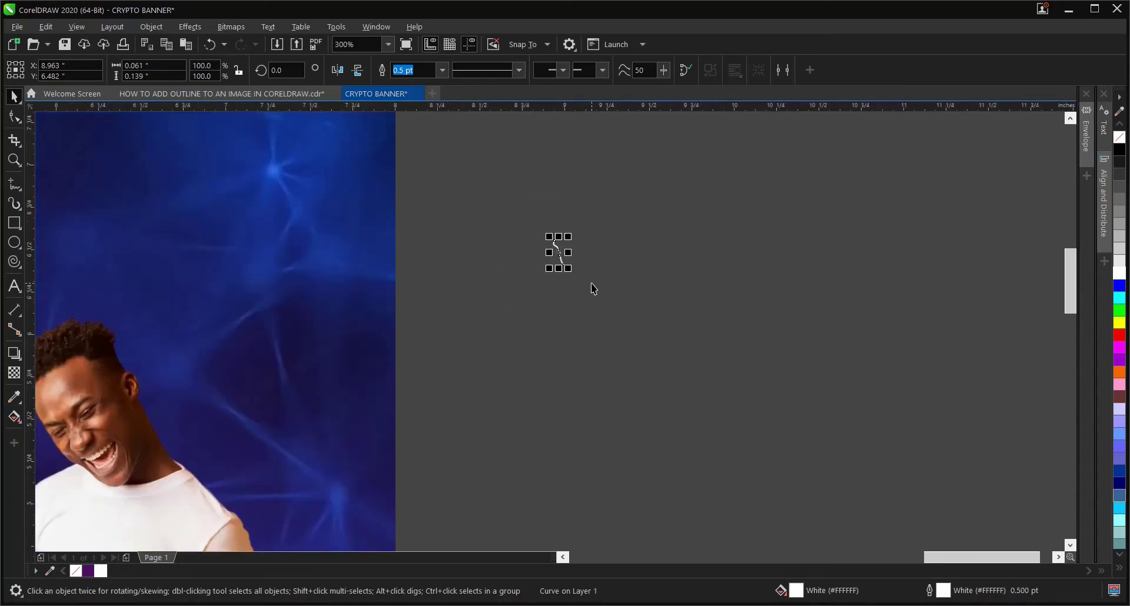
{"action": "scroll", "coordinate": [565, 263], "scroll_direction": "down", "scroll_amount": 2}
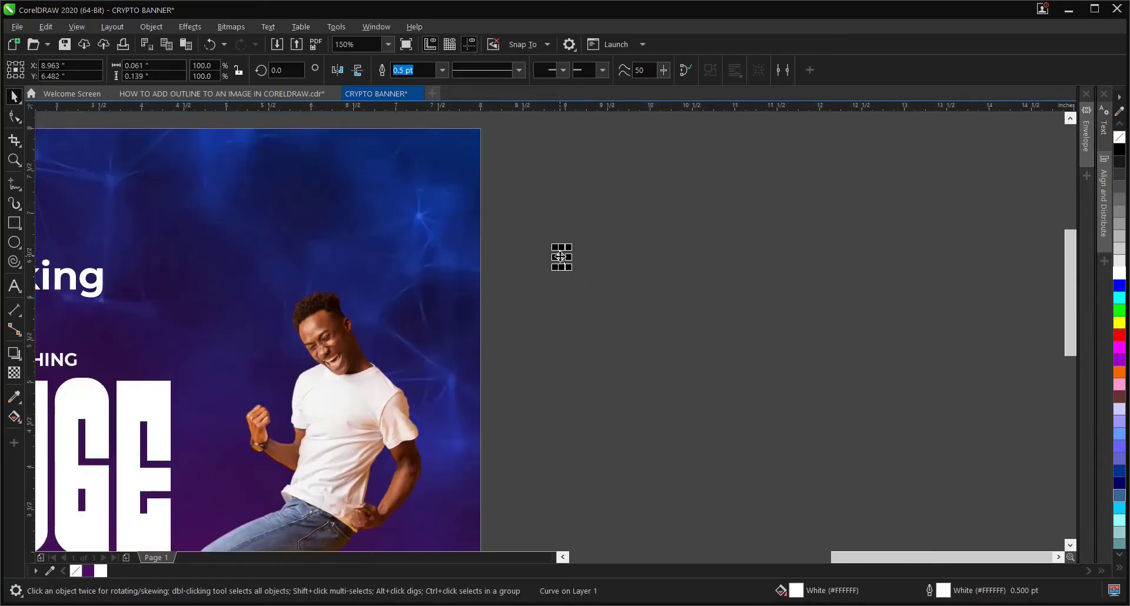
Move the white stroke onto the photo just above the man's head.
{"action": "left_click_drag", "start_coordinate": [562, 259], "coordinate": [358, 231]}
{"action": "scroll", "coordinate": [308, 272], "scroll_direction": "up", "scroll_amount": 4}
{"action": "scroll", "coordinate": [345, 280], "scroll_direction": "down", "scroll_amount": 2}
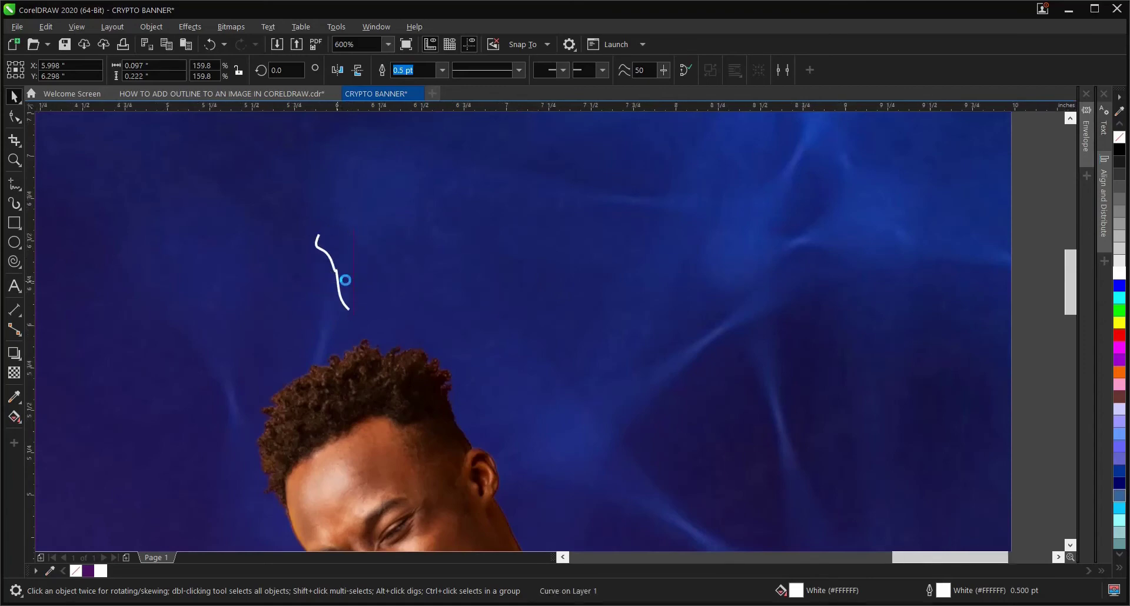
{"action": "left_click_drag", "start_coordinate": [341, 279], "coordinate": [316, 285]}
{"action": "scroll", "coordinate": [315, 292], "scroll_direction": "up", "scroll_amount": 2}
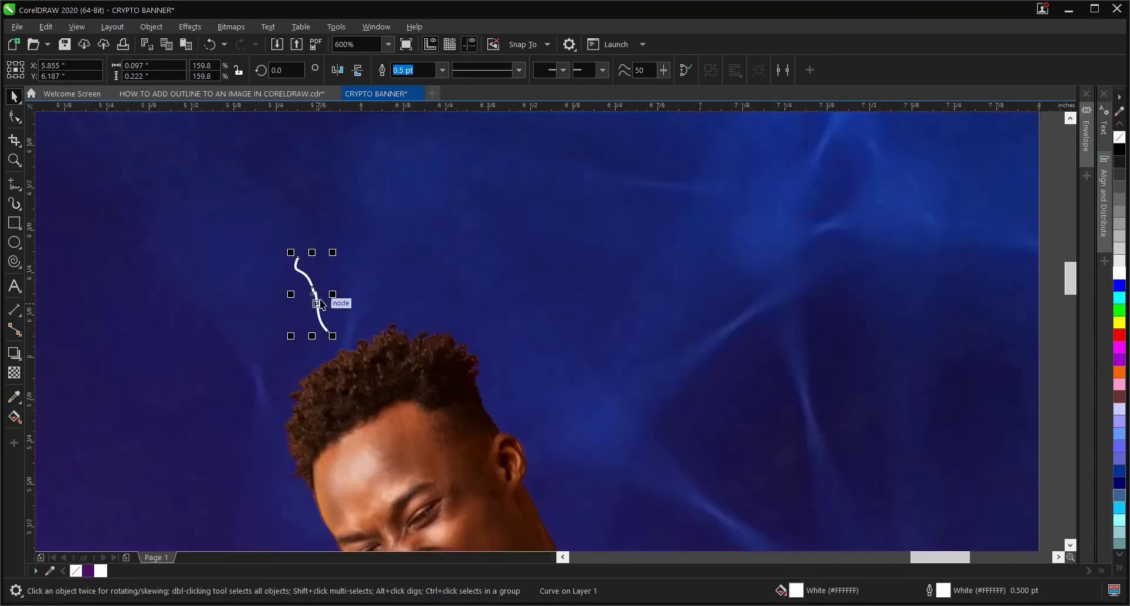
Add a second stroke beside the first, tilted clockwise and slightly smaller.
{"action": "left_click_drag", "start_coordinate": [324, 295], "coordinate": [340, 284]}
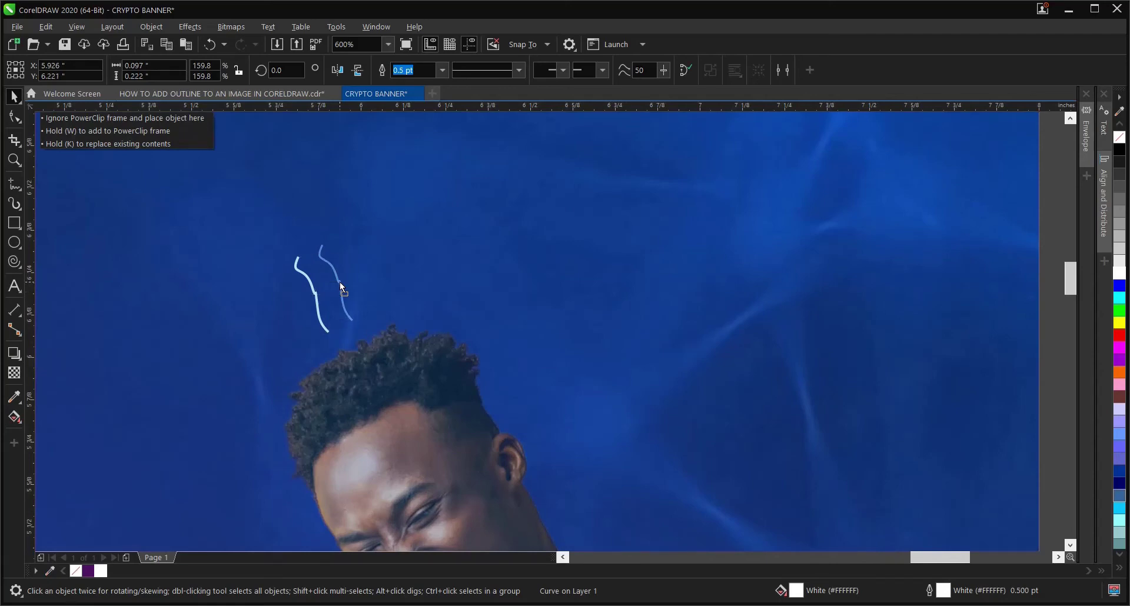
{"action": "left_click_drag", "start_coordinate": [340, 281], "coordinate": [340, 281]}
{"action": "left_click", "coordinate": [340, 281]}
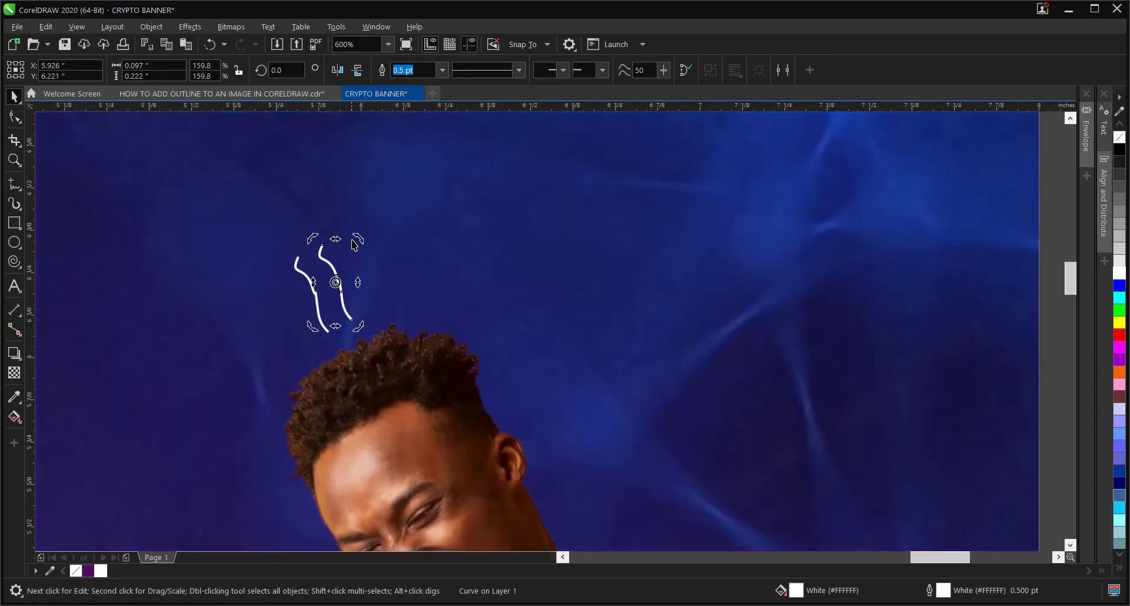
{"action": "left_click_drag", "start_coordinate": [359, 238], "coordinate": [371, 238]}
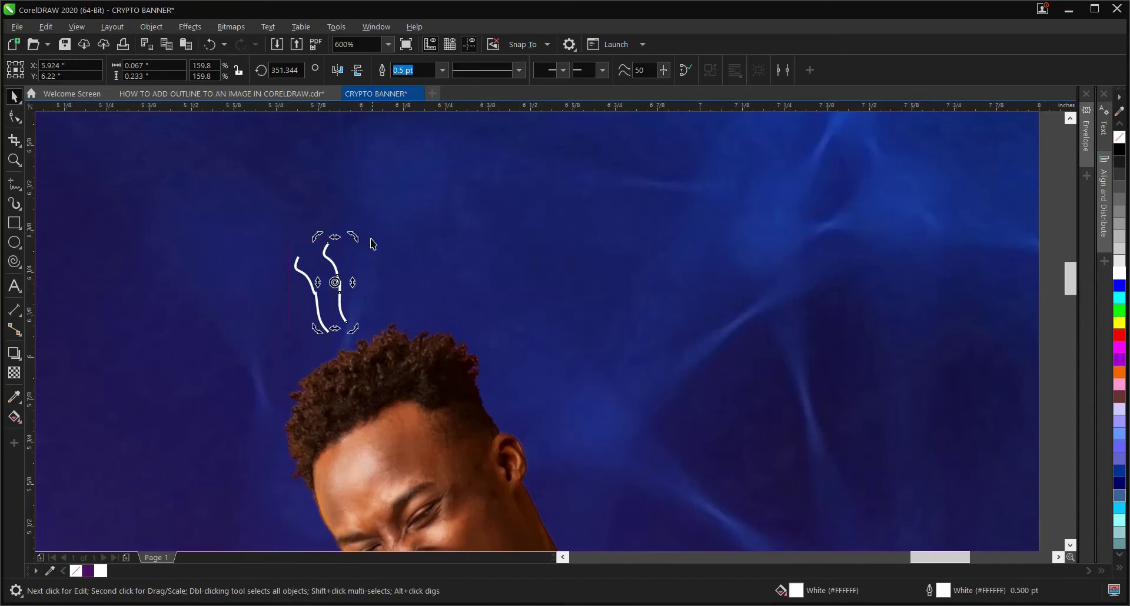
{"action": "left_click", "coordinate": [331, 249]}
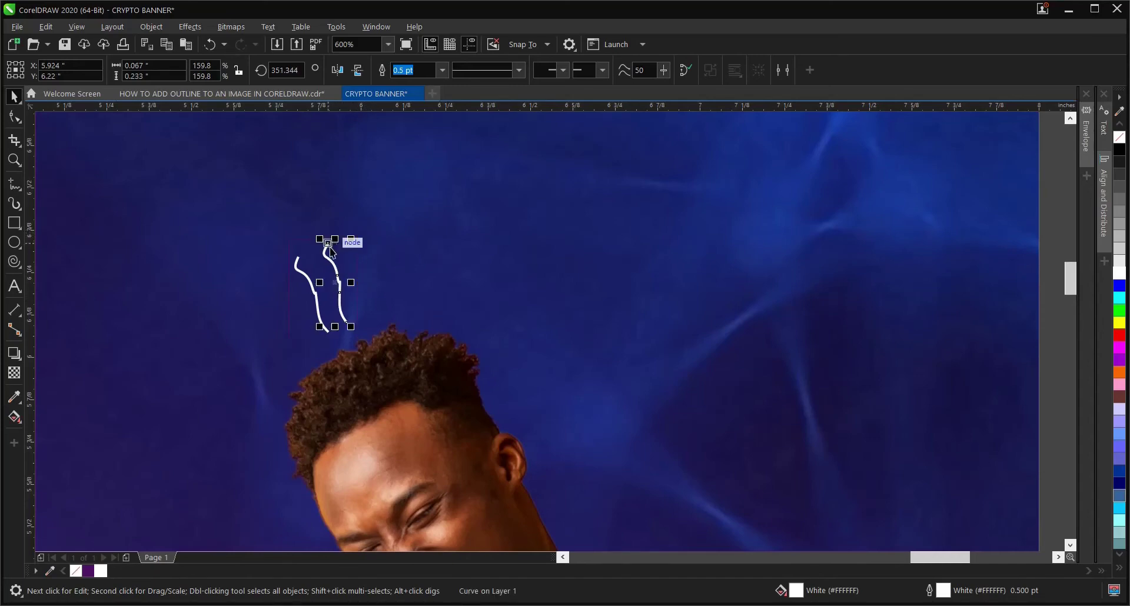
{"action": "left_click_drag", "start_coordinate": [354, 236], "coordinate": [352, 244]}
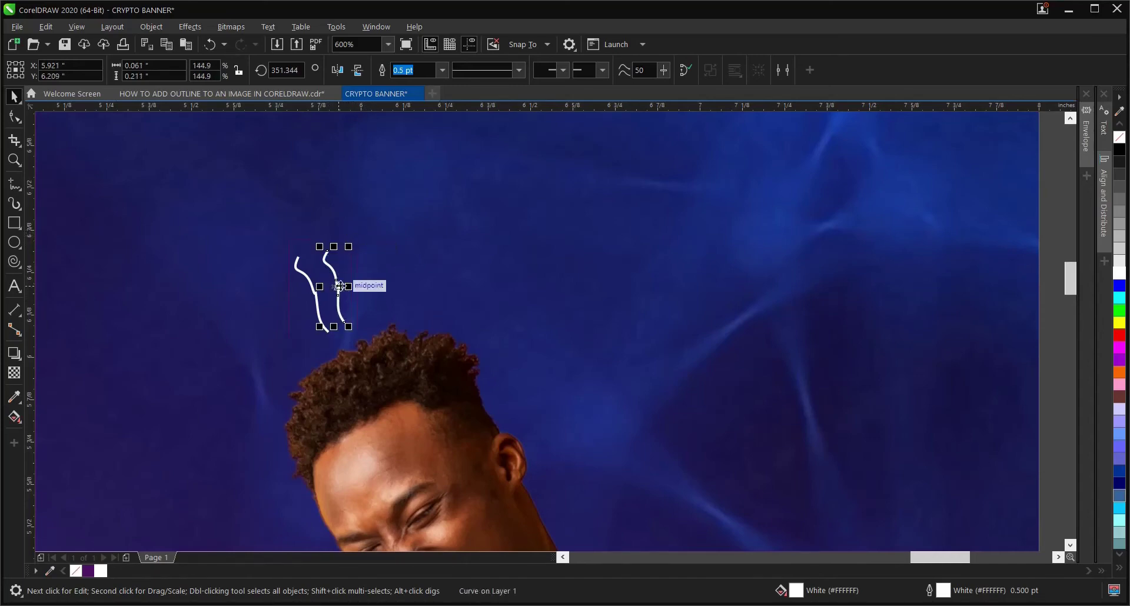
{"action": "left_click_drag", "start_coordinate": [338, 282], "coordinate": [358, 279]}
{"action": "left_click", "coordinate": [358, 280]}
{"action": "left_click_drag", "start_coordinate": [369, 237], "coordinate": [383, 238]}
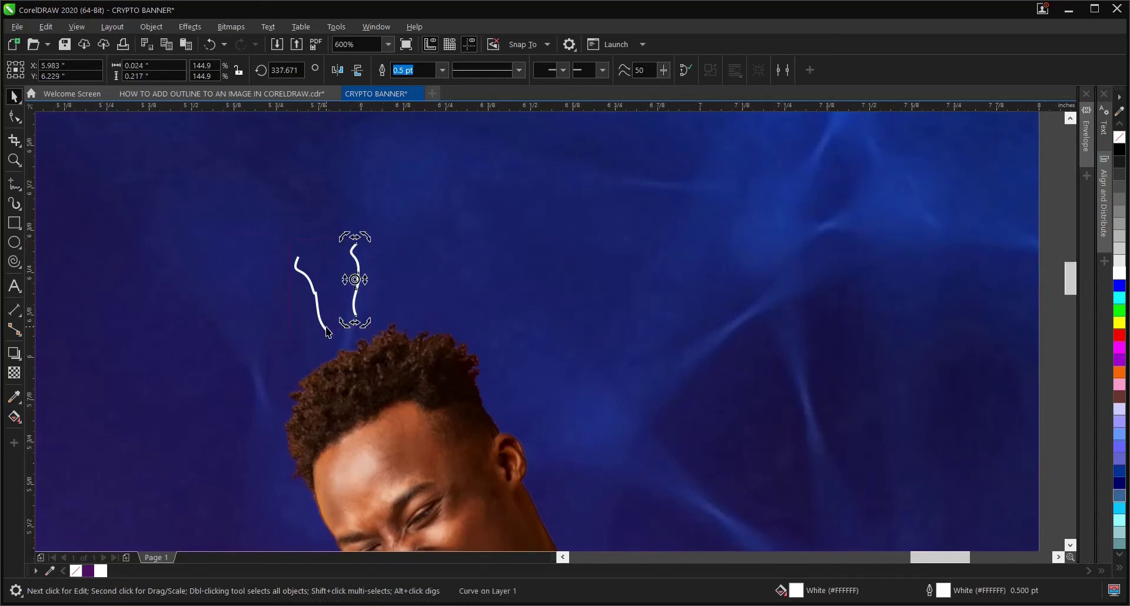
{"action": "left_click", "coordinate": [353, 295]}
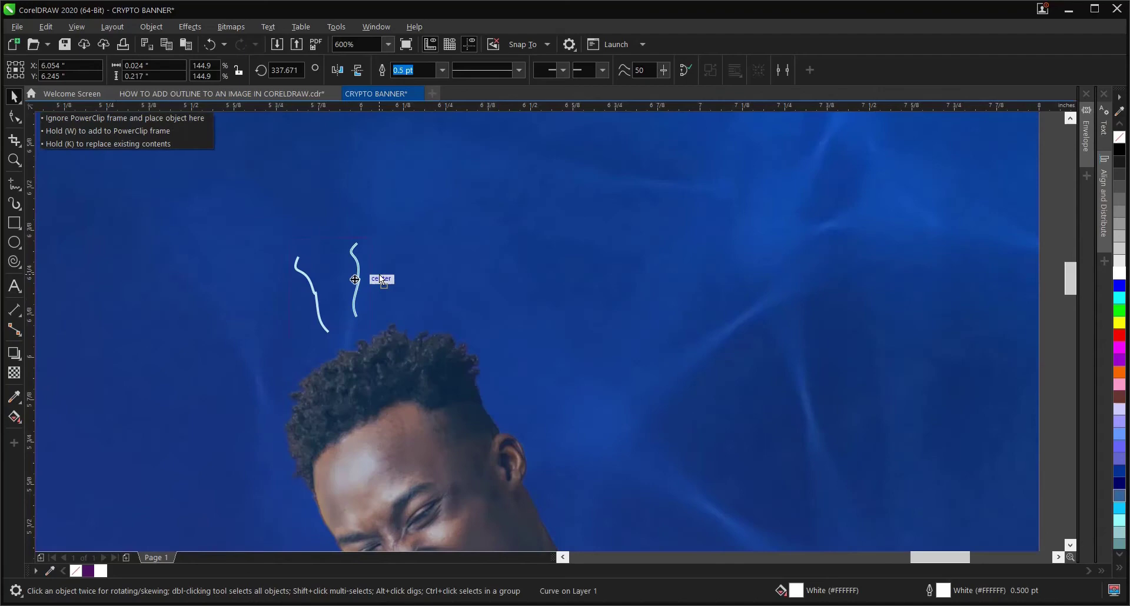
Leave a tilted third copy of the stroke further to the right.
{"action": "left_click_drag", "start_coordinate": [357, 279], "coordinate": [404, 277]}
{"action": "right_click", "coordinate": [404, 277]}
{"action": "left_click", "coordinate": [402, 274]}
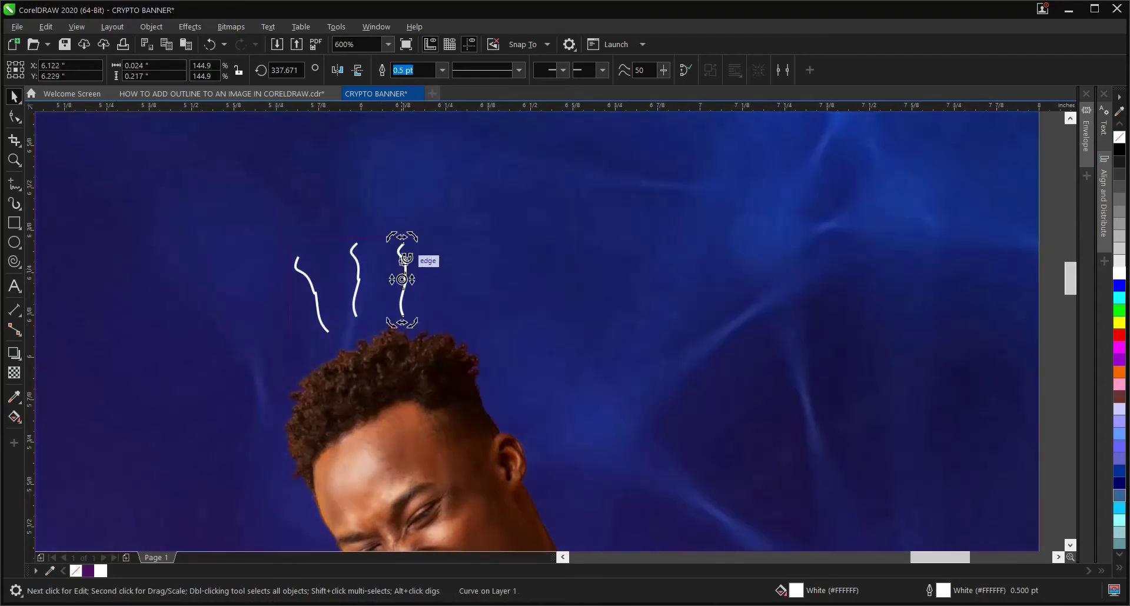
{"action": "left_click_drag", "start_coordinate": [411, 238], "coordinate": [422, 240]}
Shrink all three strokes together about their centre.
{"action": "scroll", "coordinate": [411, 283], "scroll_direction": "down", "scroll_amount": 3}
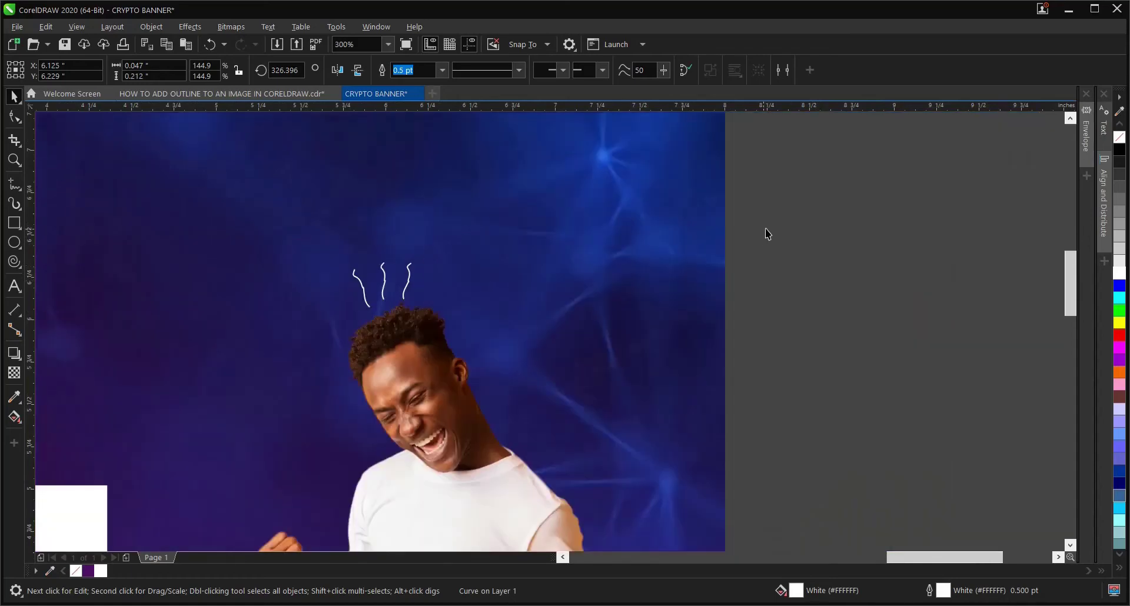
{"action": "left_click_drag", "start_coordinate": [813, 177], "coordinate": [329, 329]}
{"action": "scroll", "coordinate": [381, 279], "scroll_direction": "up", "scroll_amount": 2}
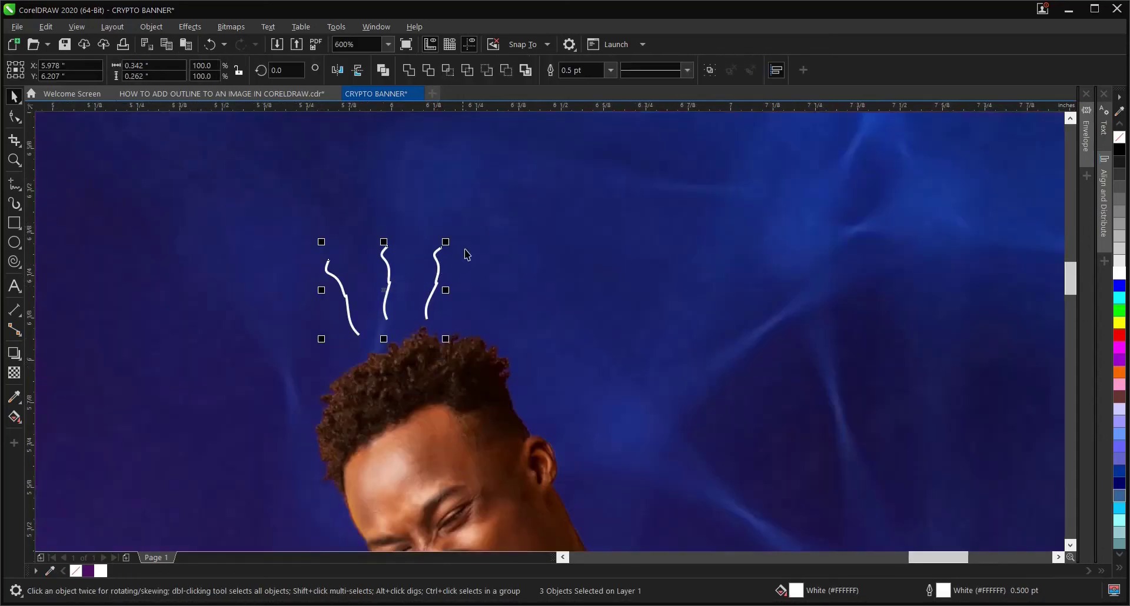
{"action": "left_click_drag", "start_coordinate": [451, 241], "coordinate": [443, 244]}
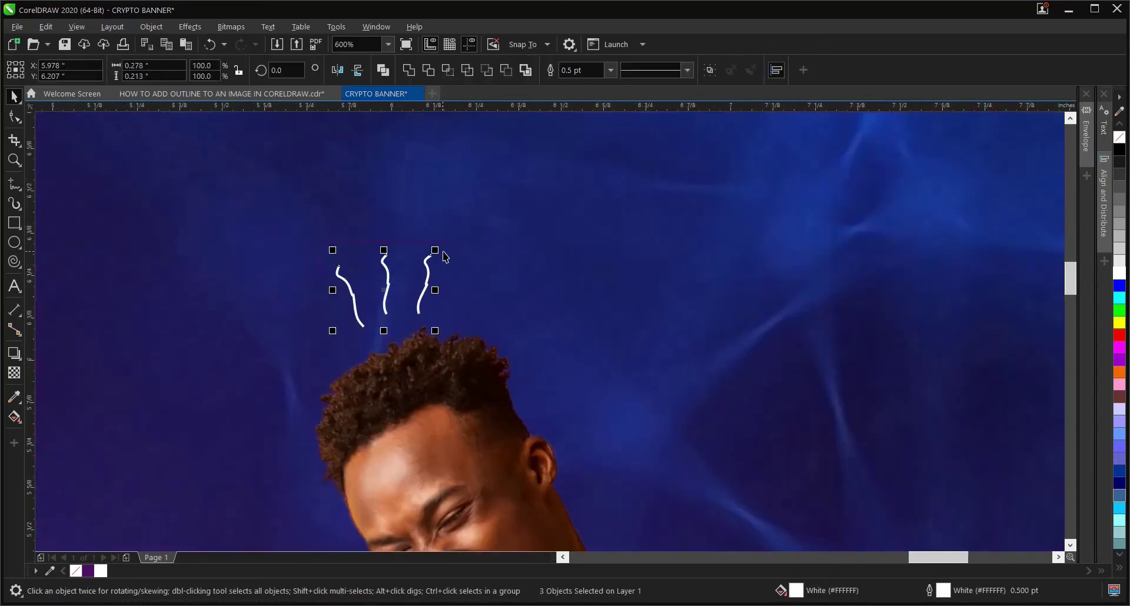
{"action": "scroll", "coordinate": [446, 254], "scroll_direction": "down", "scroll_amount": 2}
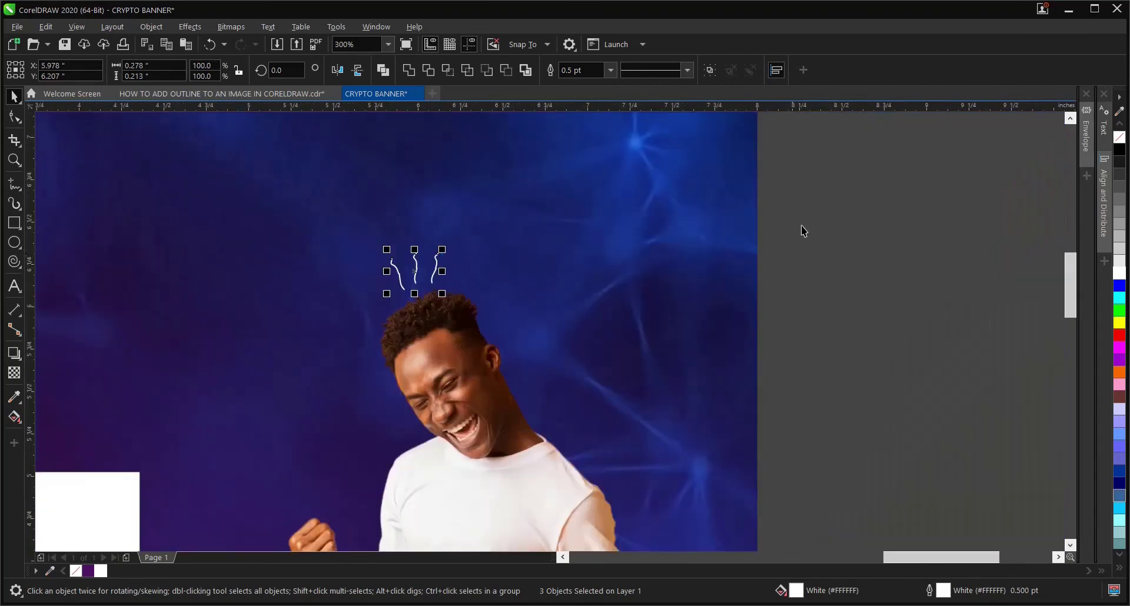
{"action": "left_click", "coordinate": [803, 230]}
Select the middle stroke and zoom around to review the three squiggles.
{"action": "scroll", "coordinate": [421, 277], "scroll_direction": "up", "scroll_amount": 2}
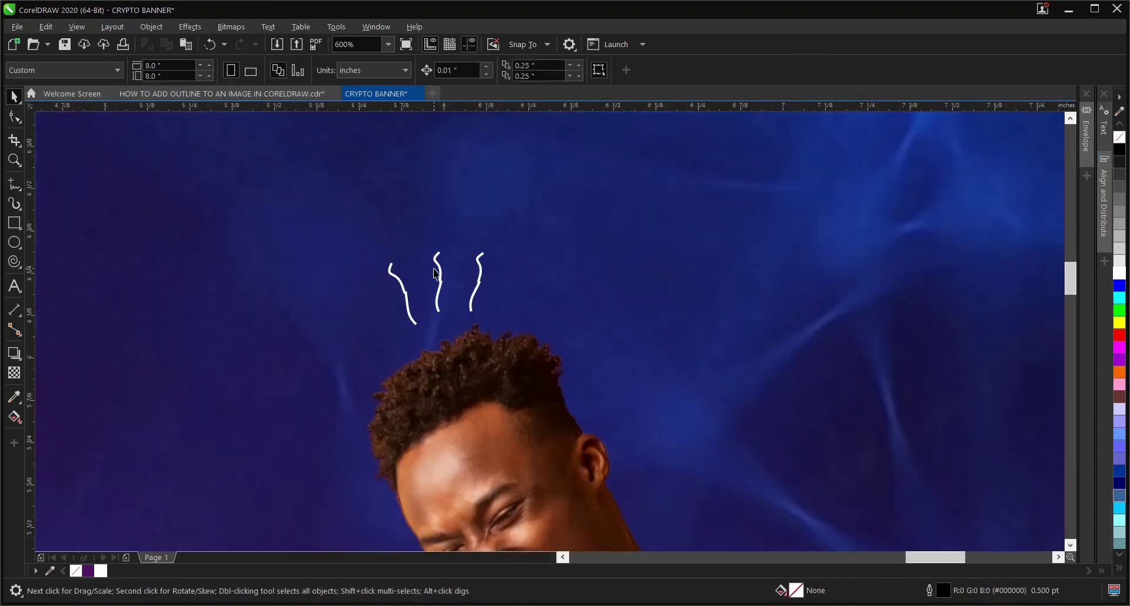
{"action": "left_click", "coordinate": [441, 270]}
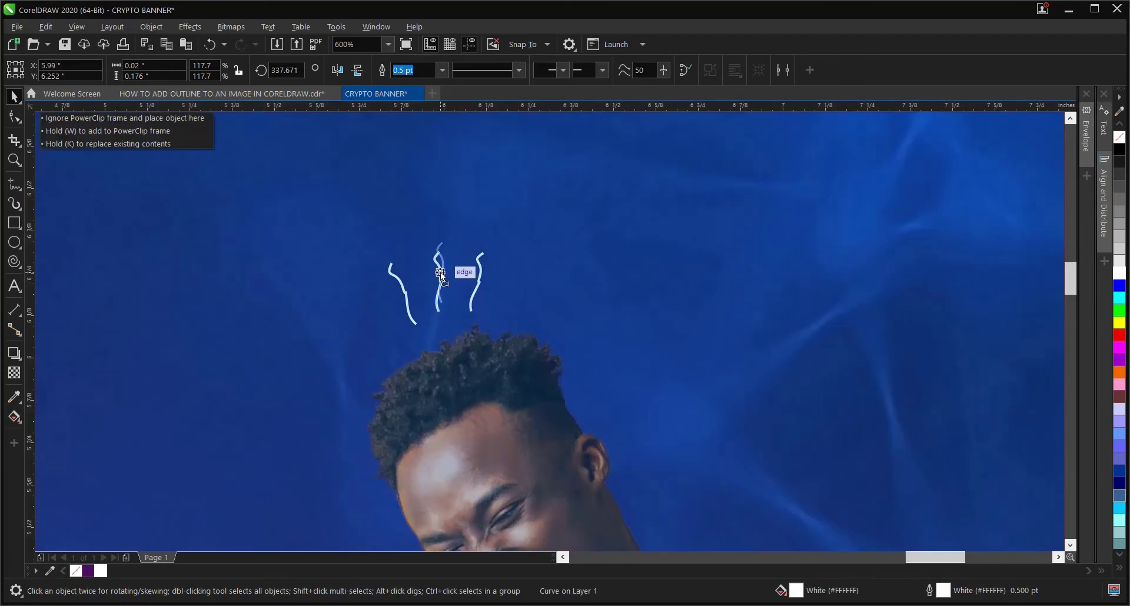
{"action": "scroll", "coordinate": [439, 272], "scroll_direction": "down", "scroll_amount": 2}
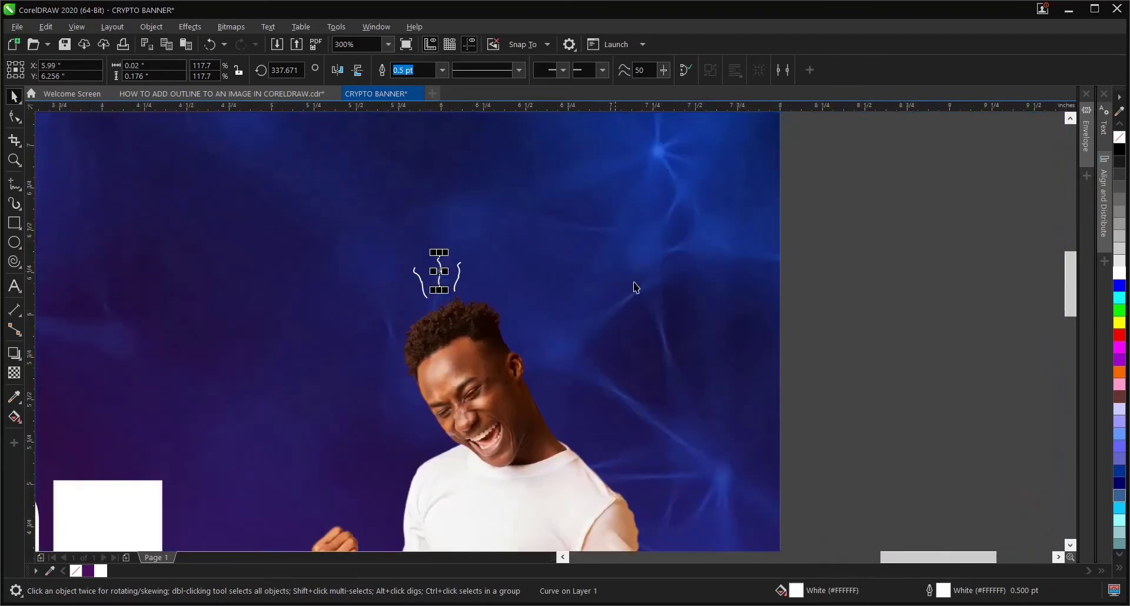
{"action": "left_click", "coordinate": [804, 245]}
{"action": "scroll", "coordinate": [583, 281], "scroll_direction": "down", "scroll_amount": 2}
{"action": "scroll", "coordinate": [565, 285], "scroll_direction": "down", "scroll_amount": 2}
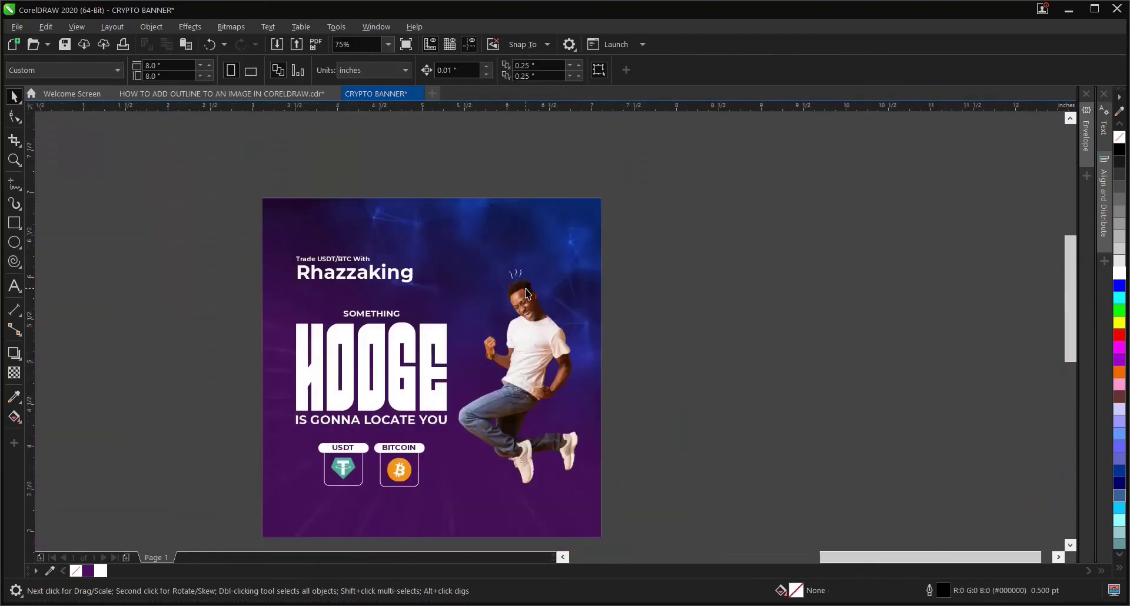
{"action": "scroll", "coordinate": [526, 289], "scroll_direction": "up", "scroll_amount": 2}
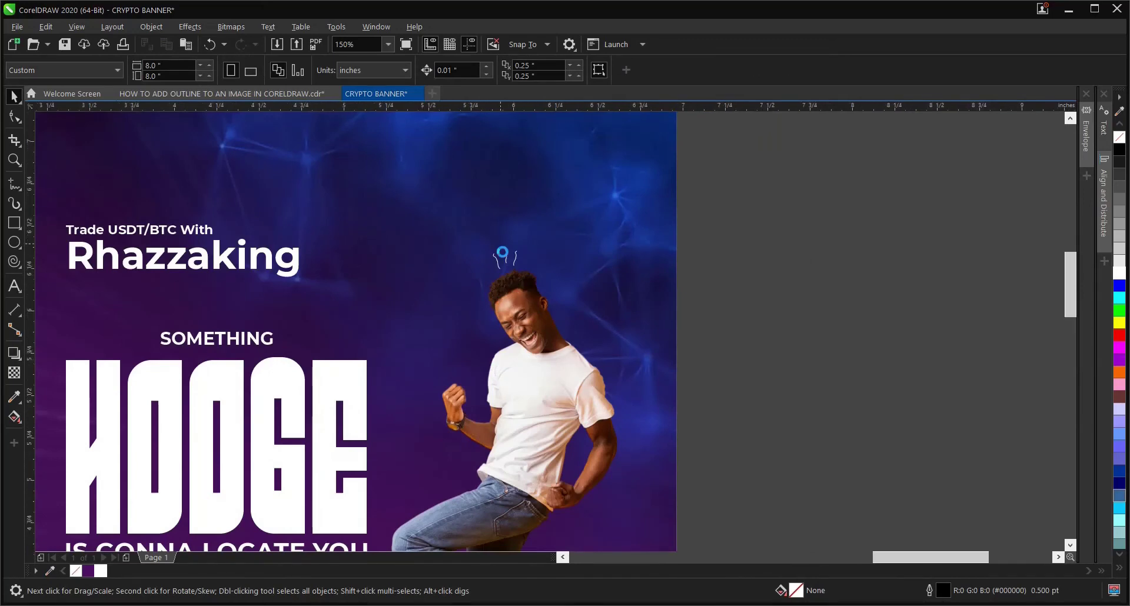
{"action": "scroll", "coordinate": [482, 259], "scroll_direction": "up", "scroll_amount": 2}
{"action": "scroll", "coordinate": [506, 274], "scroll_direction": "down", "scroll_amount": 2}
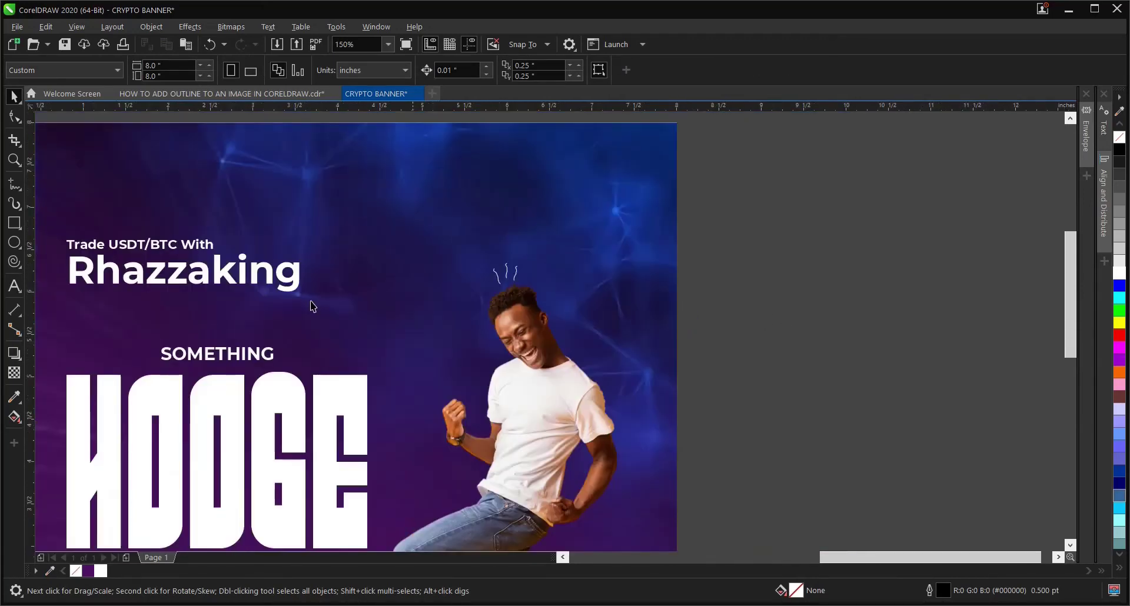
Draw a wavy vertical freehand squiggle and give it a white outline.
{"action": "left_click", "coordinate": [15, 185]}
{"action": "scroll", "coordinate": [715, 293], "scroll_direction": "up", "scroll_amount": 2}
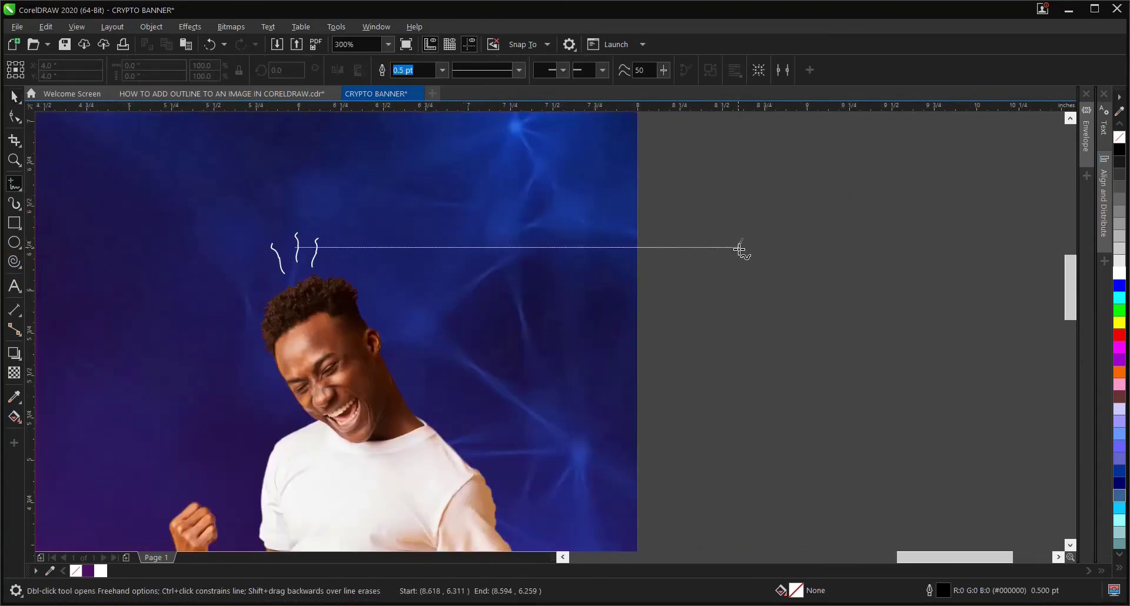
{"action": "left_click_drag", "start_coordinate": [742, 238], "coordinate": [740, 277]}
{"action": "scroll", "coordinate": [763, 261], "scroll_direction": "up", "scroll_amount": 1}
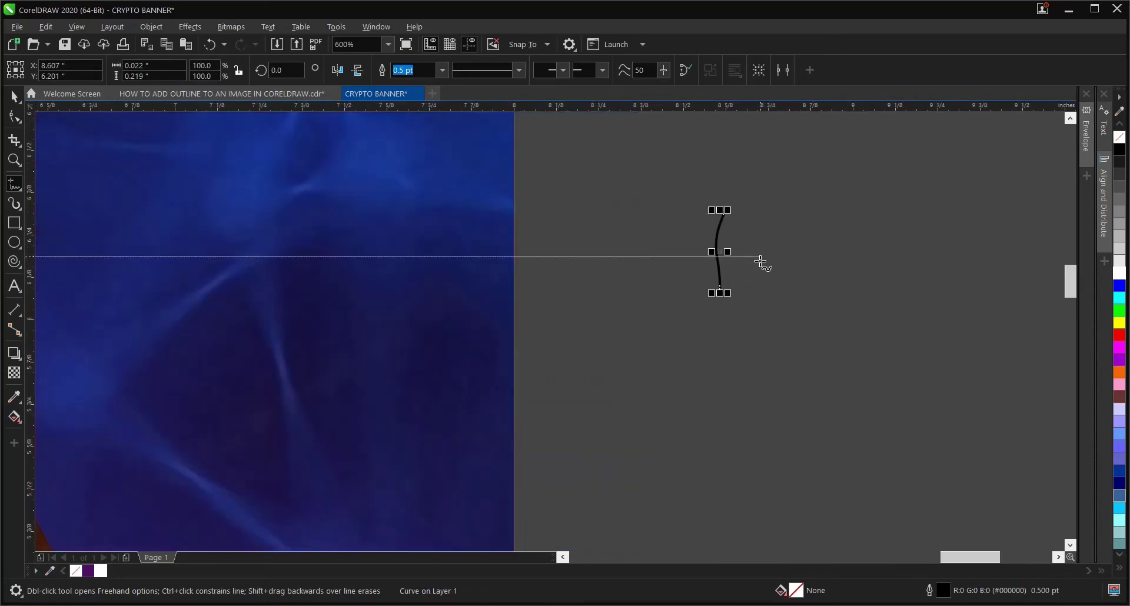
{"action": "key", "text": "Delete"}
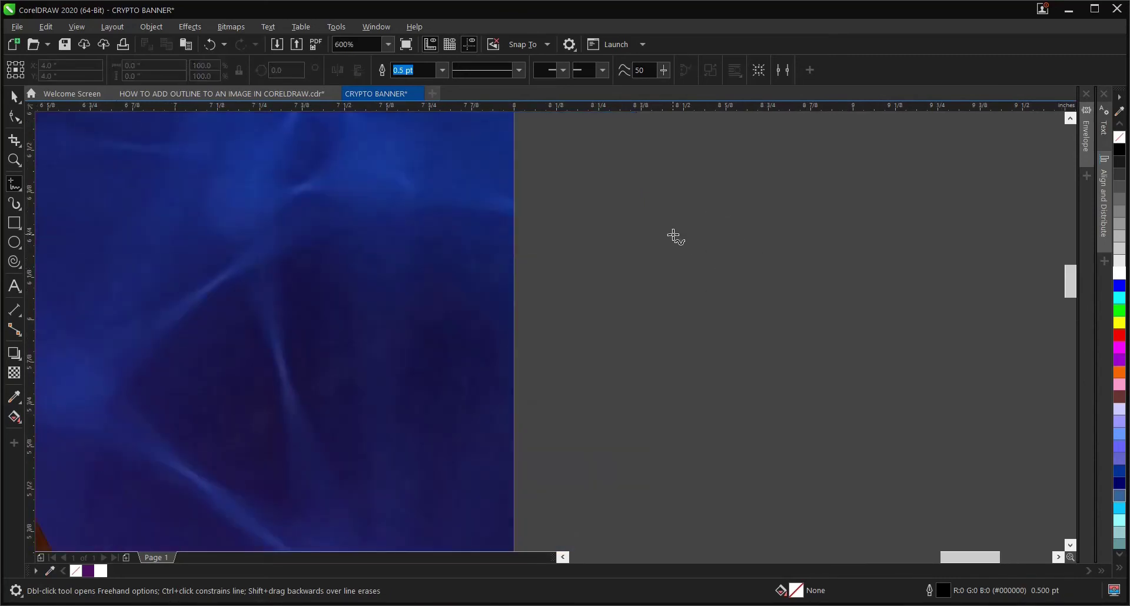
{"action": "left_click_drag", "start_coordinate": [674, 235], "coordinate": [675, 294]}
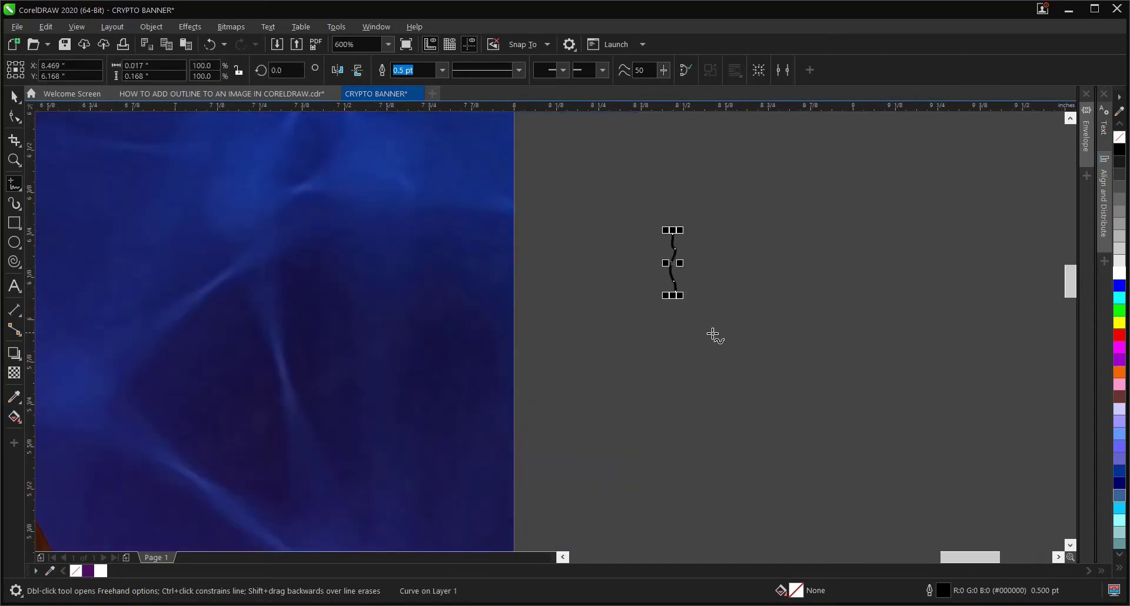
{"action": "left_click", "coordinate": [14, 96]}
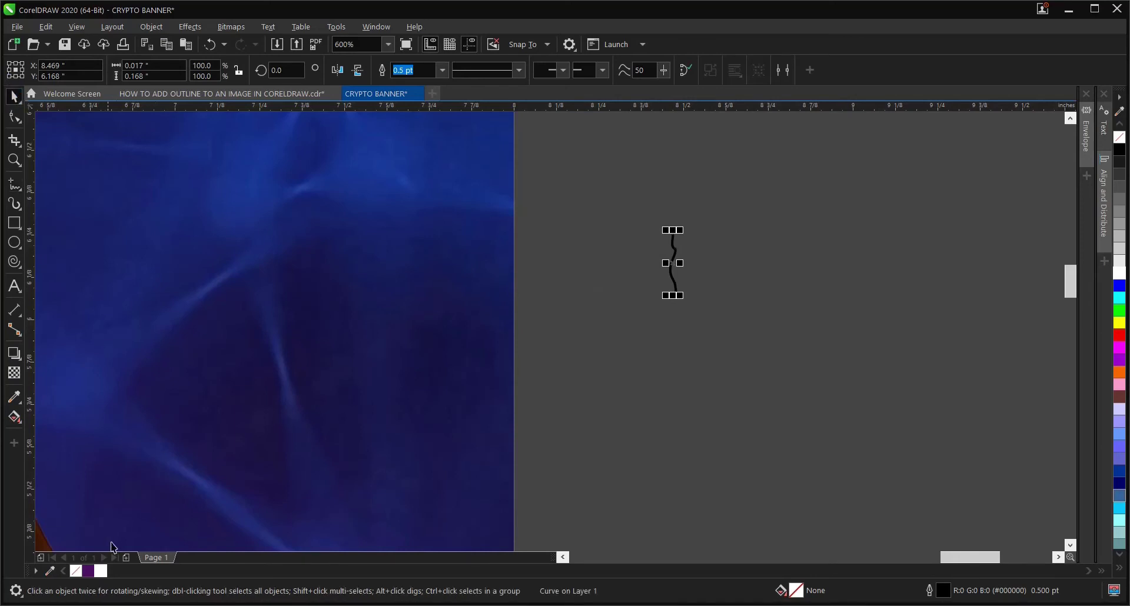
{"action": "right_click", "coordinate": [100, 574]}
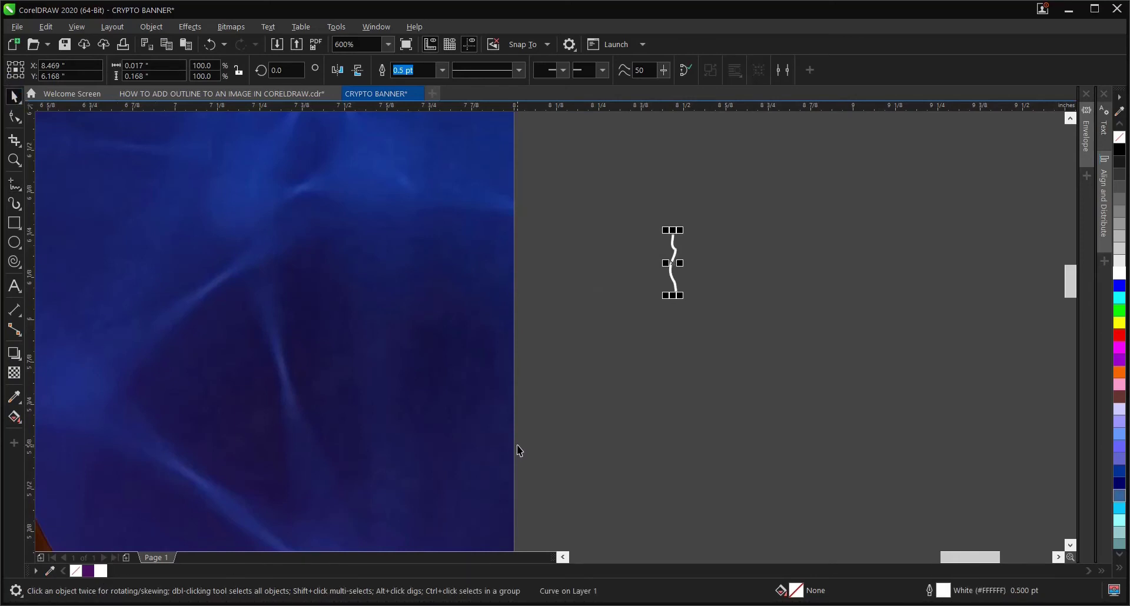
Place the squiggle beside the man's raised fist, tilted about 44 degrees.
{"action": "scroll", "coordinate": [678, 353], "scroll_direction": "down", "scroll_amount": 4}
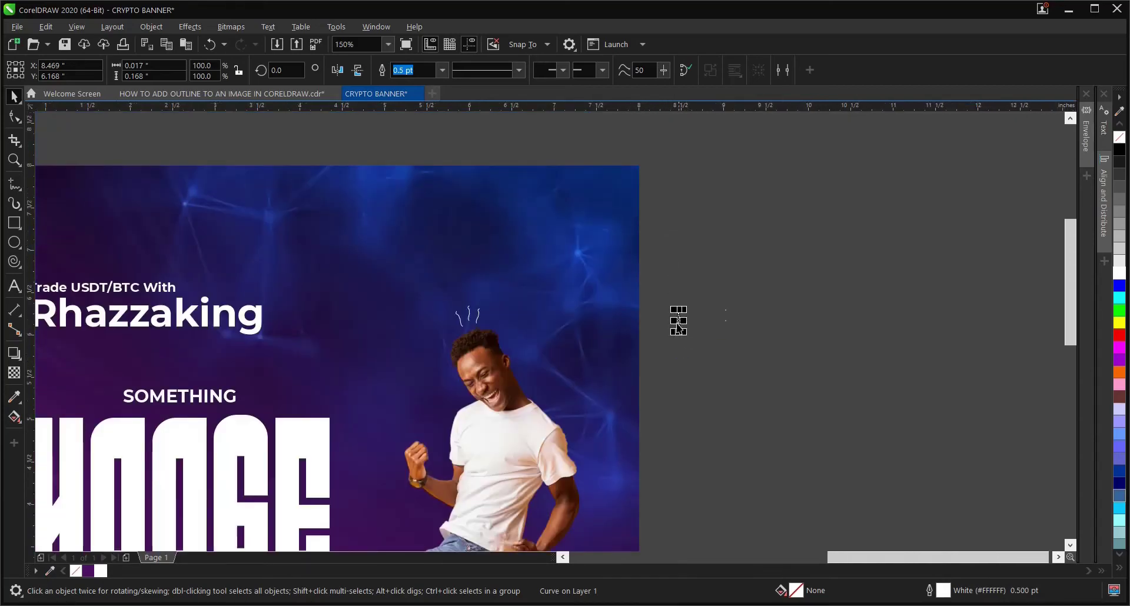
{"action": "left_click_drag", "start_coordinate": [678, 323], "coordinate": [403, 452]}
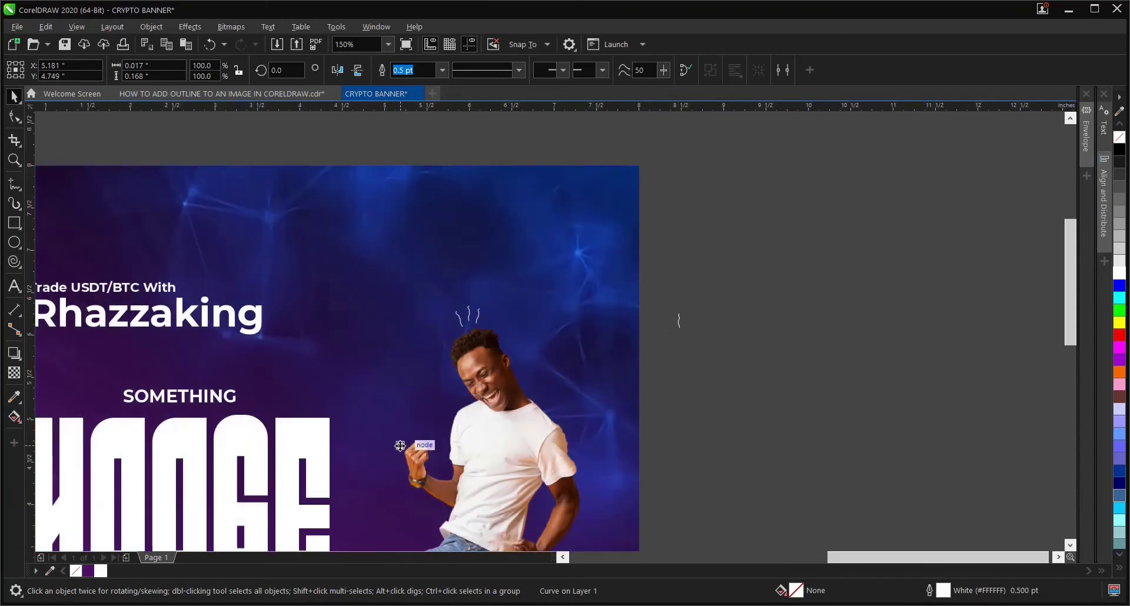
{"action": "scroll", "coordinate": [388, 476], "scroll_direction": "up", "scroll_amount": 2}
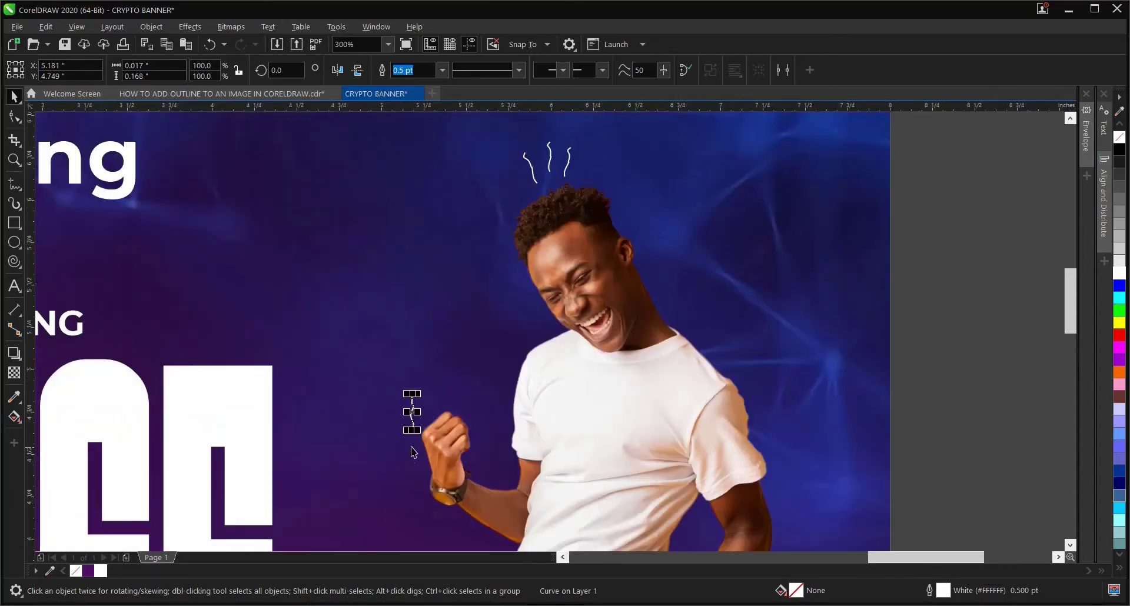
{"action": "scroll", "coordinate": [414, 452], "scroll_direction": "up", "scroll_amount": 2}
{"action": "left_click", "coordinate": [404, 394]}
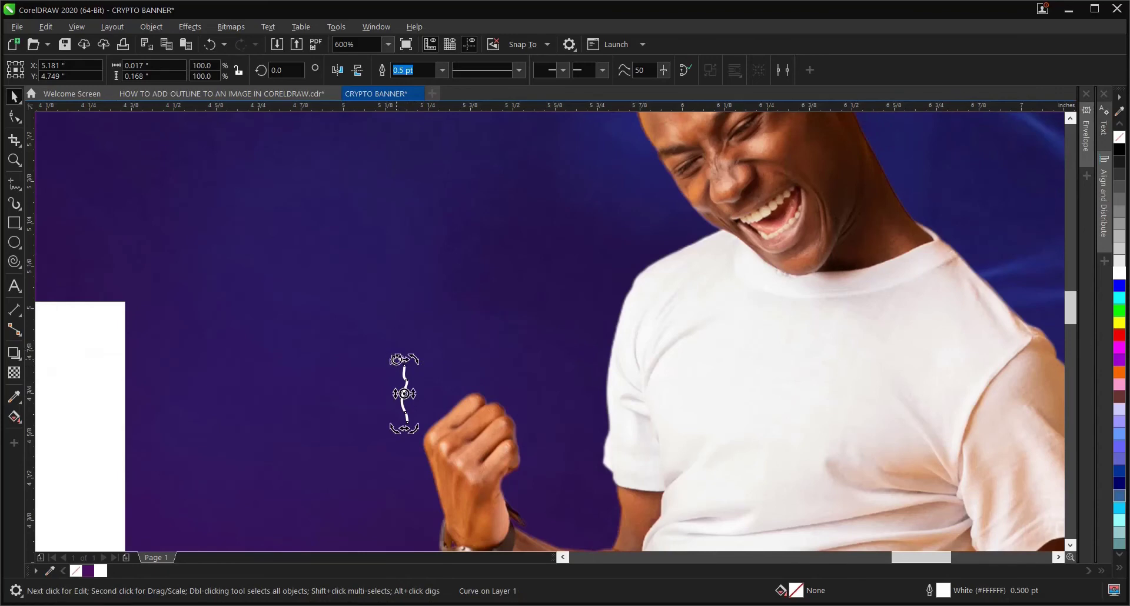
{"action": "left_click_drag", "start_coordinate": [396, 359], "coordinate": [351, 363]}
{"action": "left_click", "coordinate": [404, 394]}
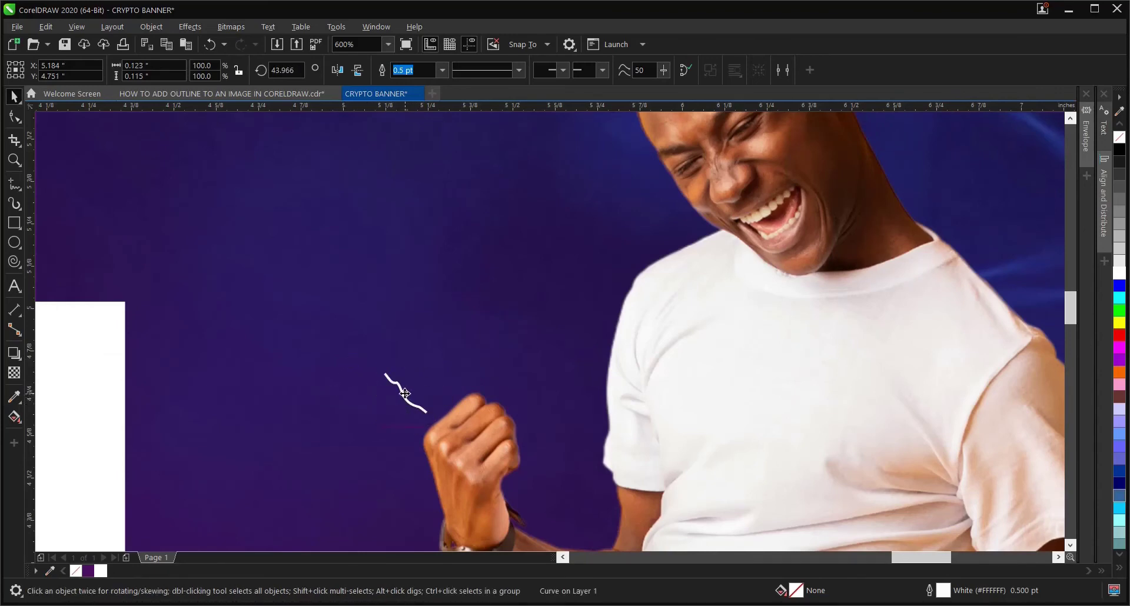
Add two rotated copies, the lower one lying horizontal, forming three motion lines.
{"action": "left_click_drag", "start_coordinate": [405, 394], "coordinate": [331, 406]}
{"action": "left_click", "coordinate": [376, 415]}
{"action": "left_click", "coordinate": [386, 428]}
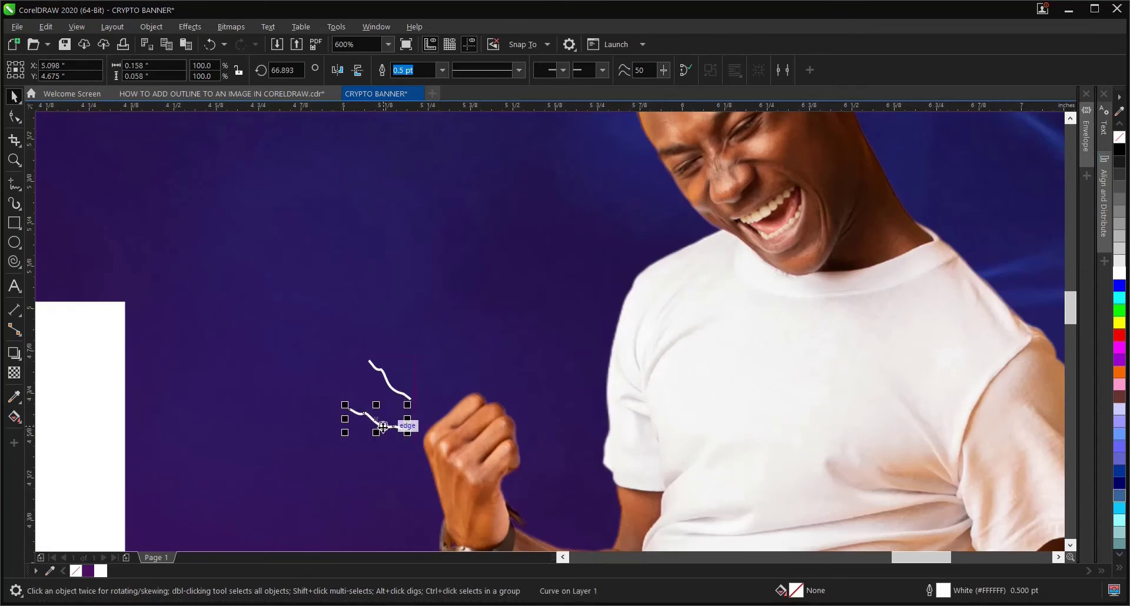
{"action": "left_click_drag", "start_coordinate": [384, 426], "coordinate": [365, 469]}
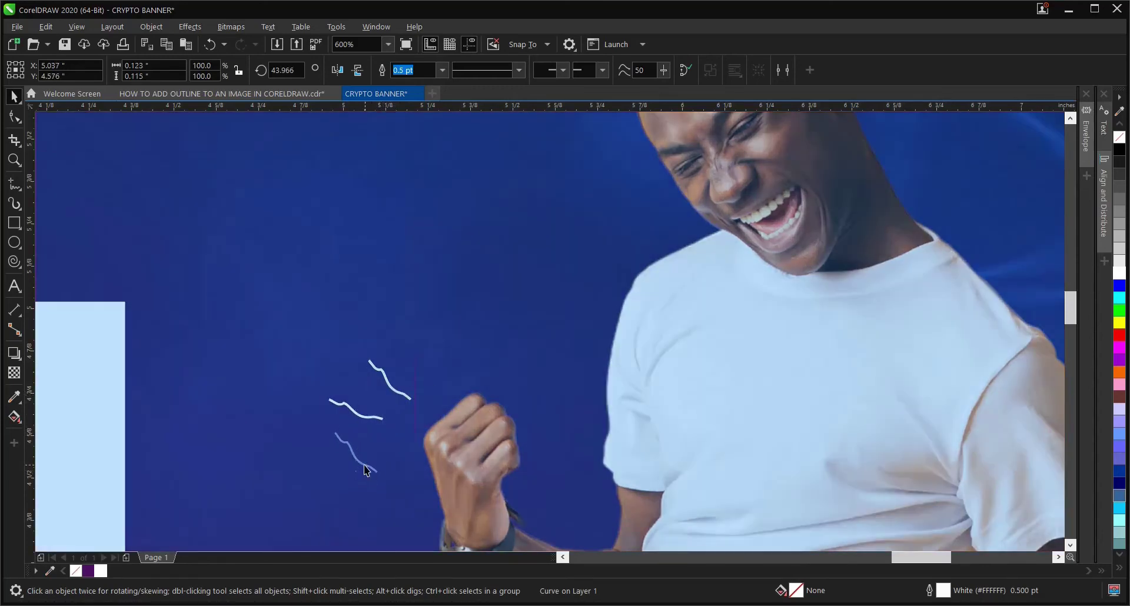
{"action": "scroll", "coordinate": [365, 481], "scroll_direction": "up", "scroll_amount": 2}
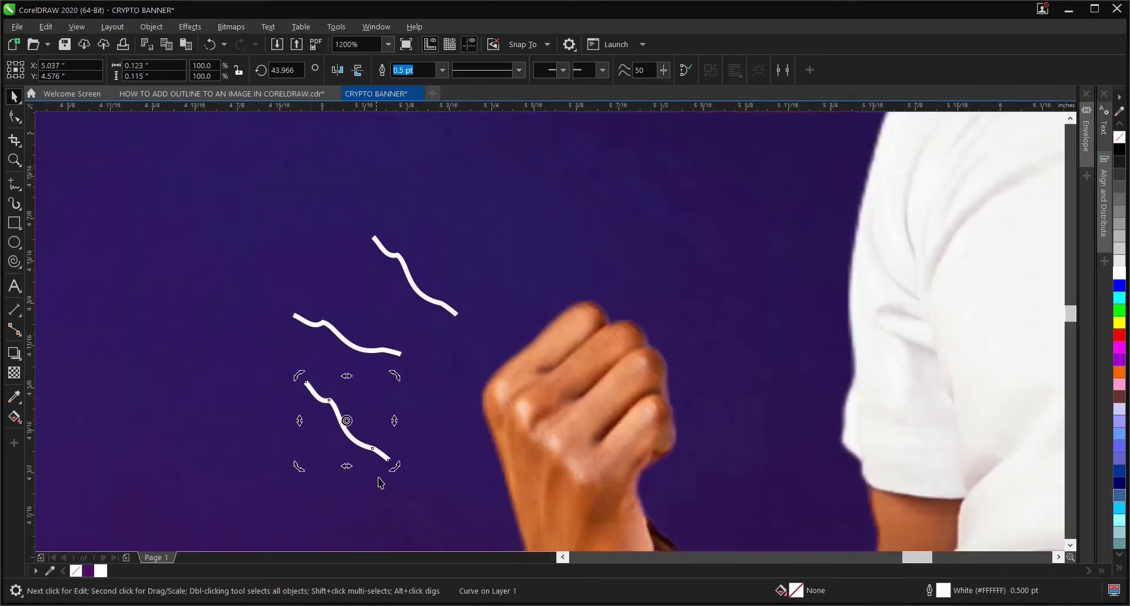
{"action": "left_click_drag", "start_coordinate": [391, 468], "coordinate": [413, 422]}
{"action": "left_click", "coordinate": [350, 436]}
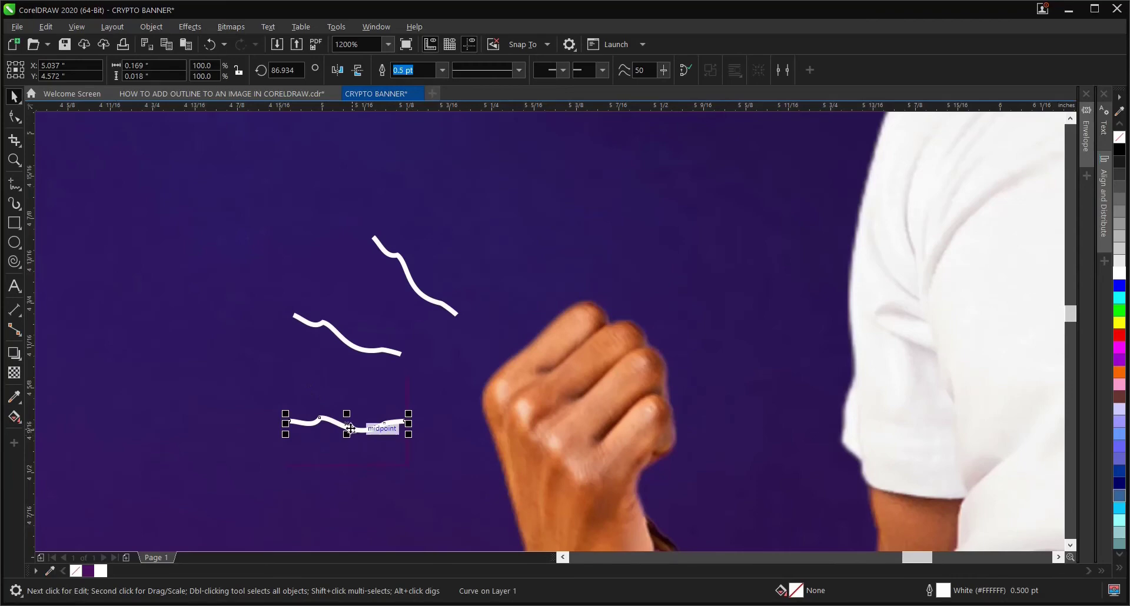
{"action": "left_click_drag", "start_coordinate": [345, 435], "coordinate": [332, 448]}
{"action": "scroll", "coordinate": [433, 382], "scroll_direction": "down", "scroll_amount": 2}
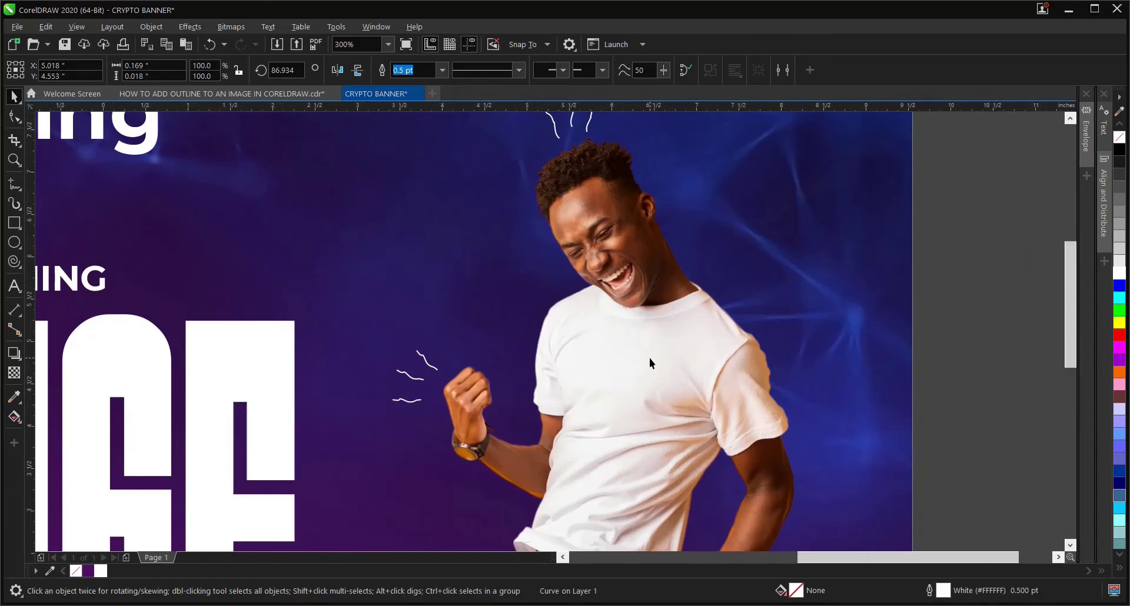
{"action": "scroll", "coordinate": [648, 358], "scroll_direction": "down", "scroll_amount": 1}
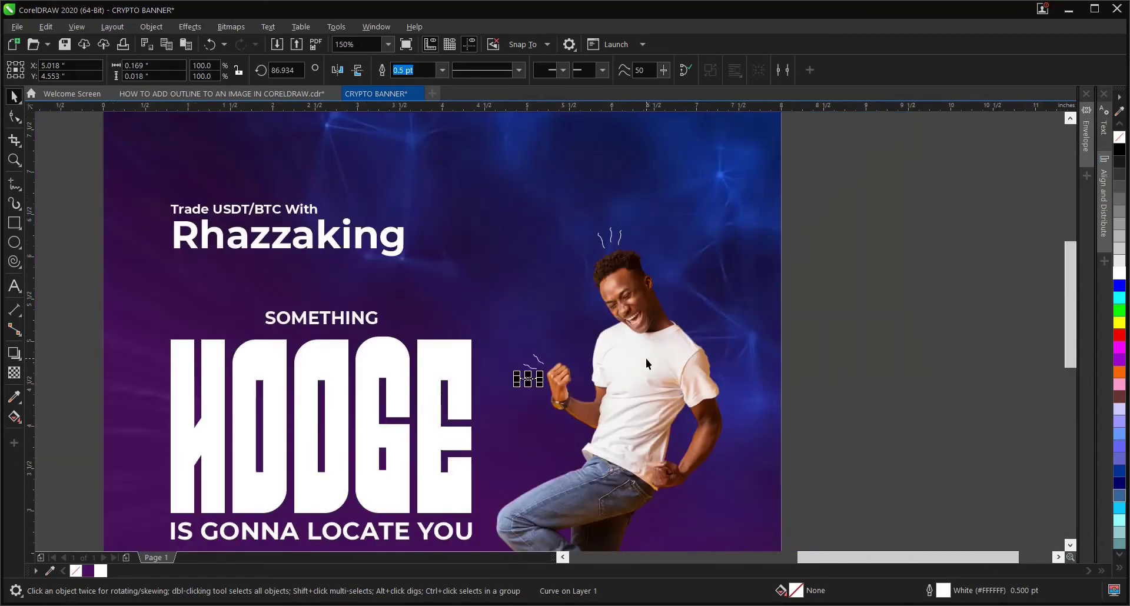
Tilt the right squiggle above the man's head a little further.
{"action": "left_click", "coordinate": [801, 311]}
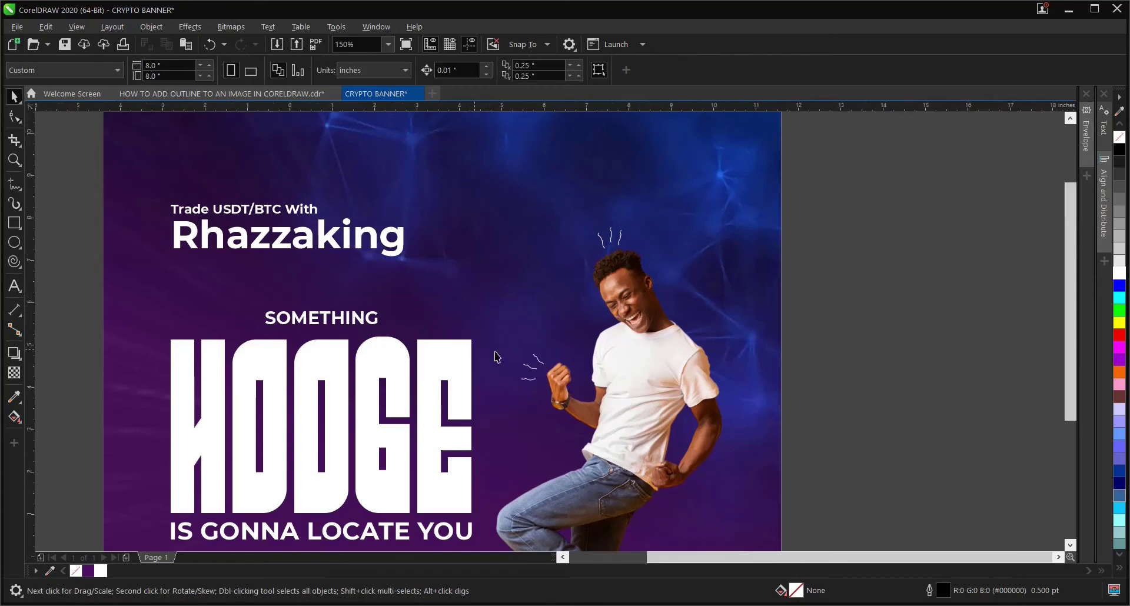
{"action": "scroll", "coordinate": [496, 357], "scroll_direction": "down", "scroll_amount": 2}
{"action": "scroll", "coordinate": [721, 310], "scroll_direction": "up", "scroll_amount": 2}
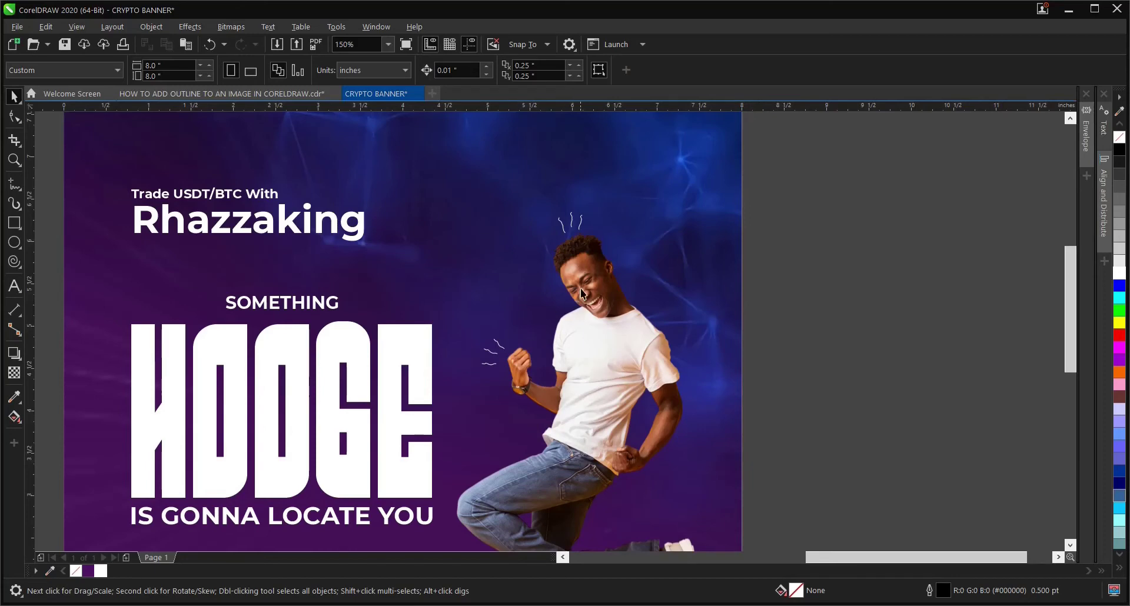
{"action": "scroll", "coordinate": [581, 228], "scroll_direction": "up", "scroll_amount": 2}
{"action": "left_click", "coordinate": [573, 222]}
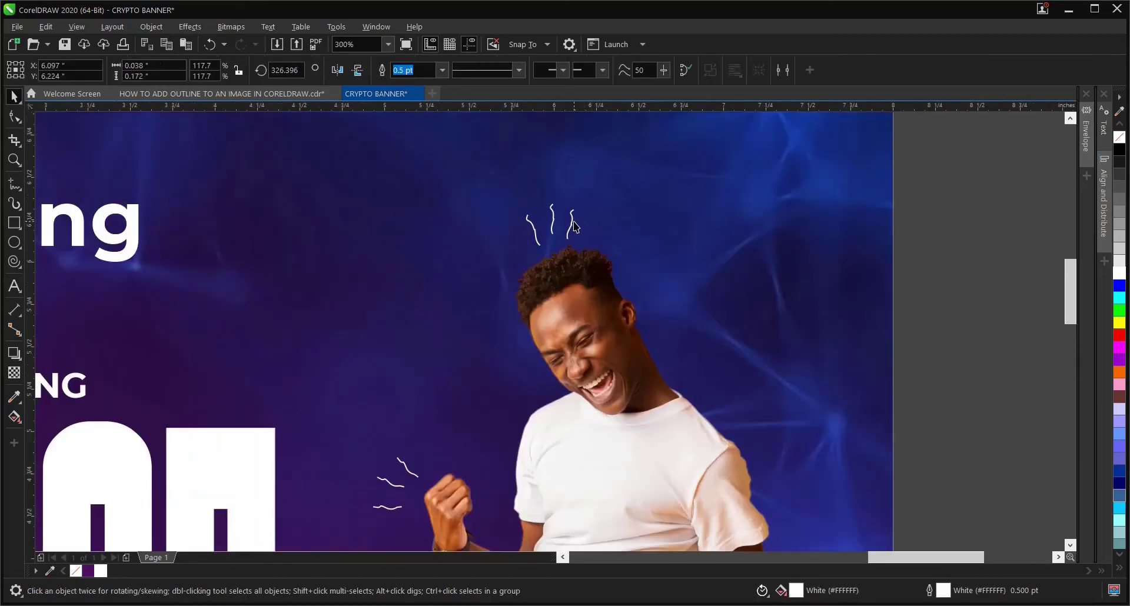
{"action": "scroll", "coordinate": [574, 227], "scroll_direction": "up", "scroll_amount": 2}
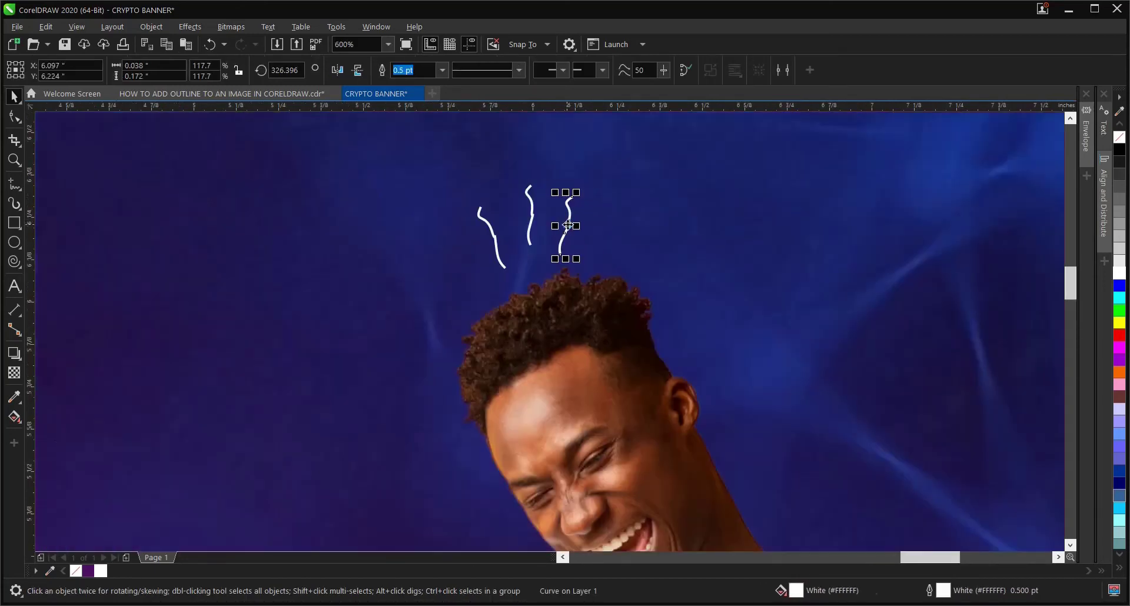
{"action": "left_click", "coordinate": [568, 222]}
{"action": "left_click_drag", "start_coordinate": [581, 189], "coordinate": [575, 195]}
Rotate the left head squiggle about 14.6 degrees and reposition it above the head.
{"action": "left_click", "coordinate": [478, 219]}
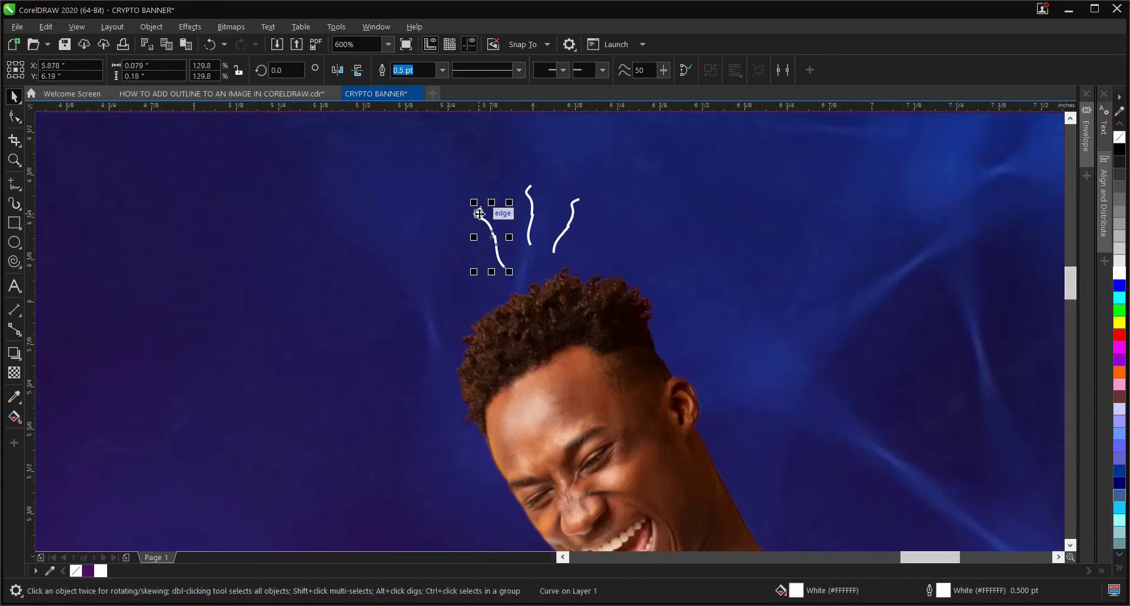
{"action": "key", "text": "F10"}
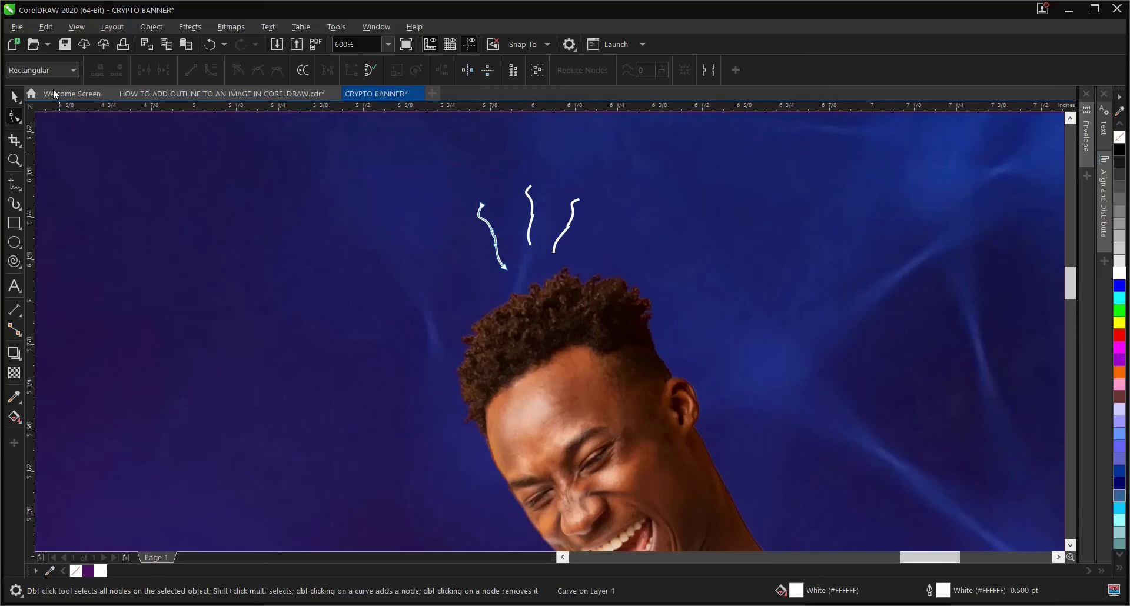
{"action": "left_click", "coordinate": [14, 96]}
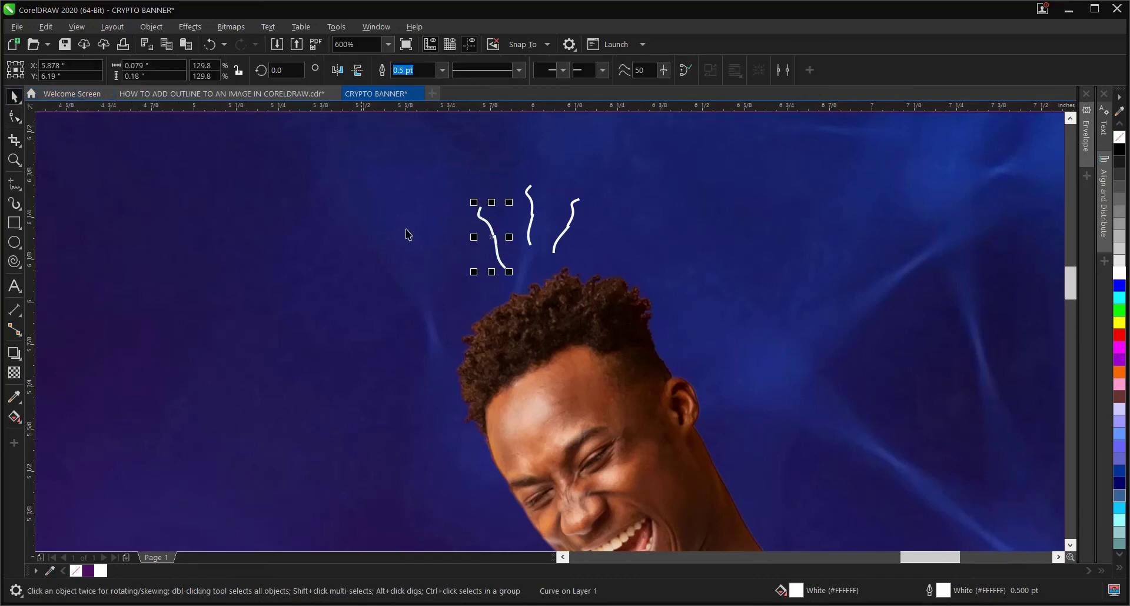
{"action": "left_click", "coordinate": [495, 234]}
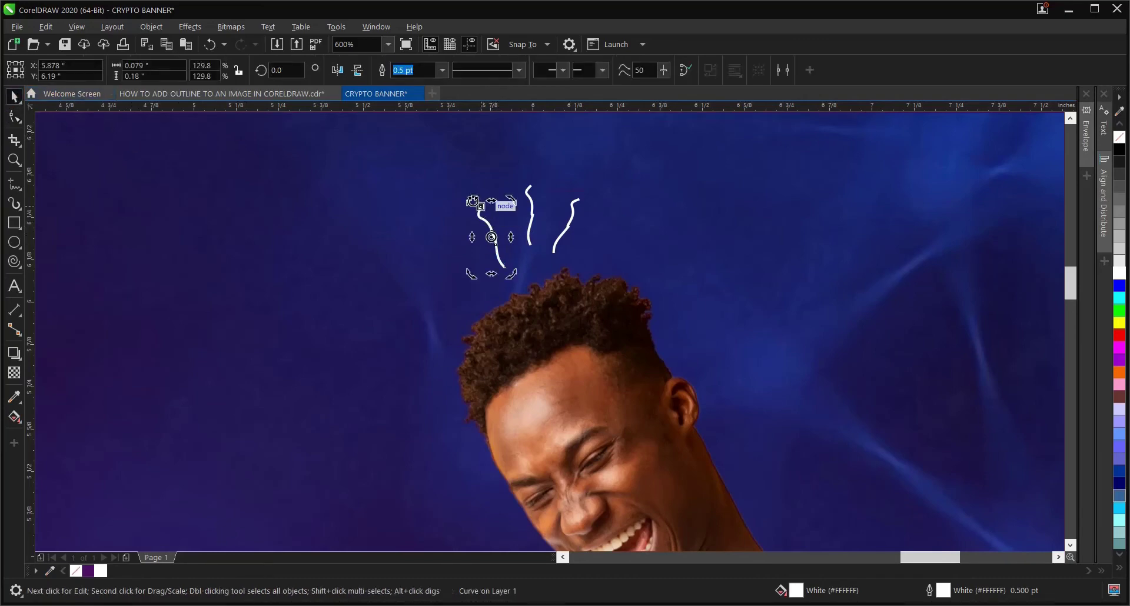
{"action": "left_click_drag", "start_coordinate": [474, 202], "coordinate": [461, 205]}
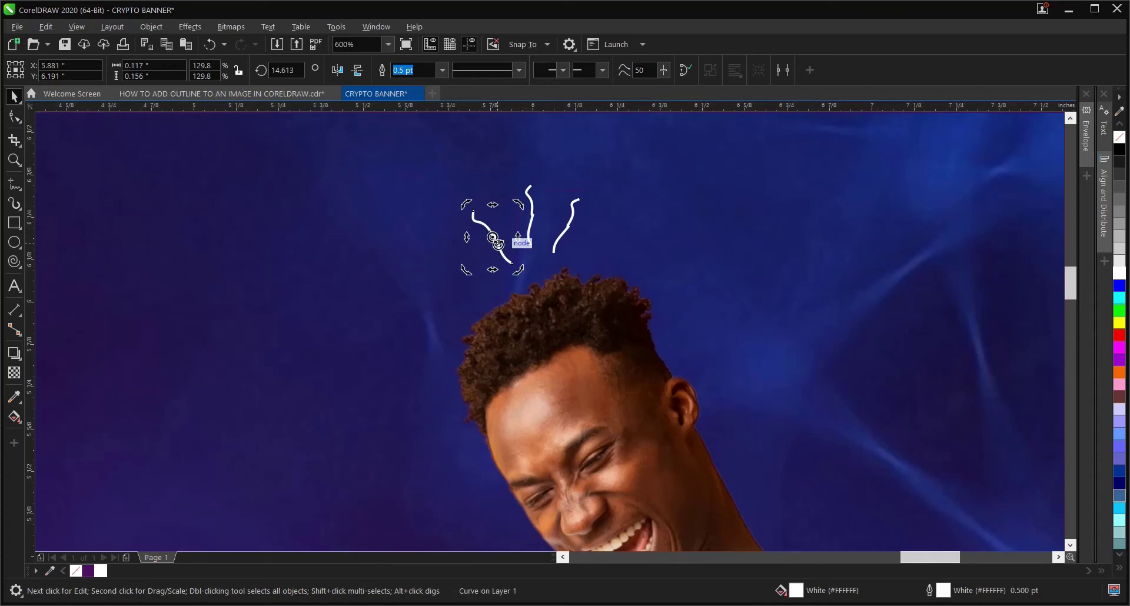
{"action": "left_click", "coordinate": [495, 240]}
{"action": "left_click_drag", "start_coordinate": [496, 244], "coordinate": [489, 240]}
{"action": "scroll", "coordinate": [492, 233], "scroll_direction": "down", "scroll_amount": 4}
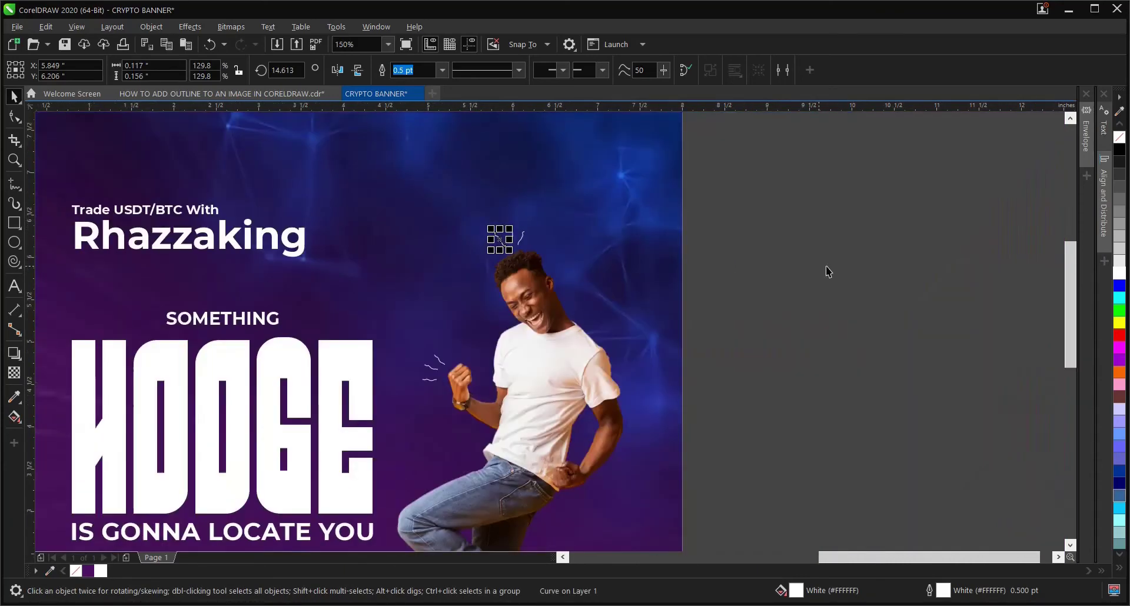
{"action": "left_click", "coordinate": [761, 287]}
{"action": "scroll", "coordinate": [760, 287], "scroll_direction": "down", "scroll_amount": 2}
{"action": "scroll", "coordinate": [668, 418], "scroll_direction": "up", "scroll_amount": 2}
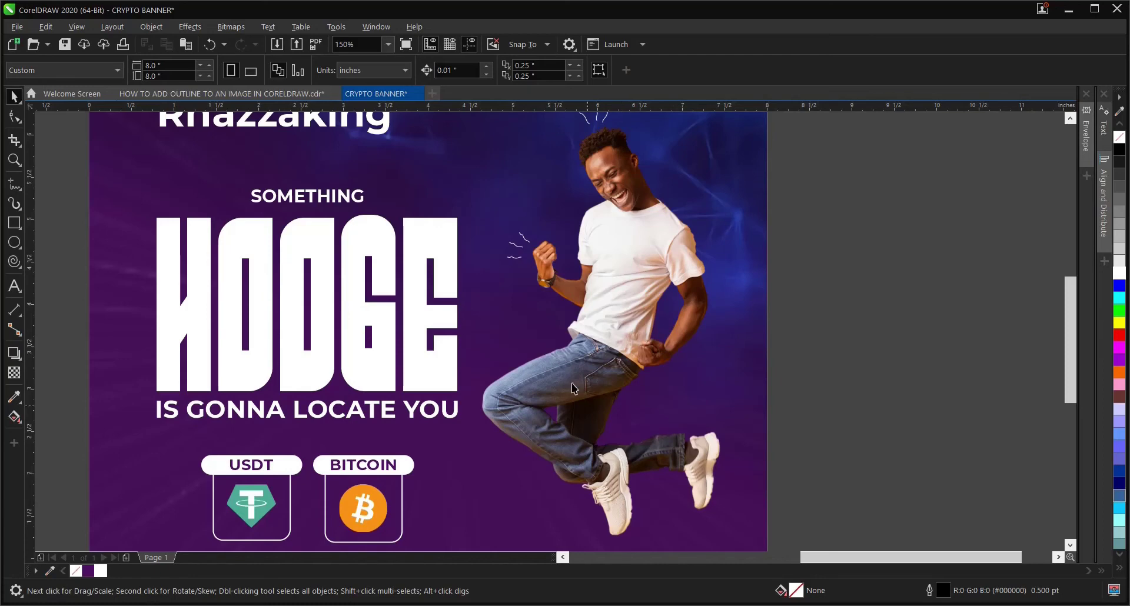
Copy the three fist squiggles below the front shoe and rotate them to point downward.
{"action": "mouse_move", "coordinate": [808, 210]}
{"action": "left_mouse_down"}
{"action": "mouse_move", "coordinate": [560, 279]}
{"action": "mouse_move", "coordinate": [479, 285]}
{"action": "left_mouse_up"}
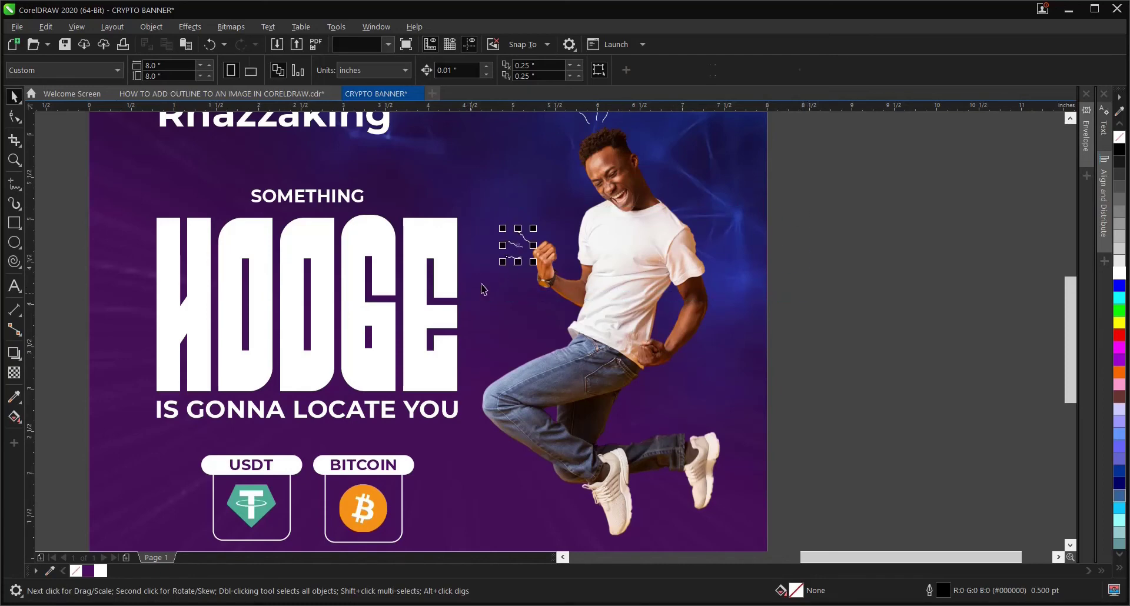
{"action": "mouse_move", "coordinate": [519, 246]}
{"action": "left_mouse_down"}
{"action": "mouse_move", "coordinate": [585, 397]}
{"action": "mouse_move", "coordinate": [608, 502]}
{"action": "left_mouse_up"}
{"action": "scroll", "coordinate": [606, 512], "scroll_direction": "down", "scroll_amount": 2}
{"action": "scroll", "coordinate": [607, 512], "scroll_direction": "up", "scroll_amount": 4}
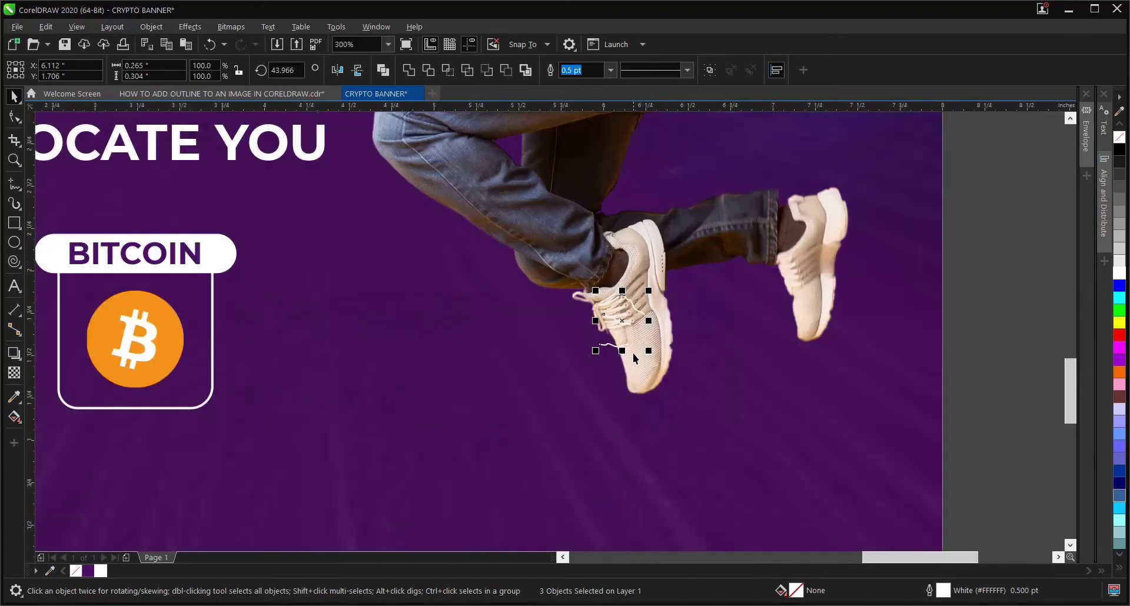
{"action": "left_click", "coordinate": [625, 323]}
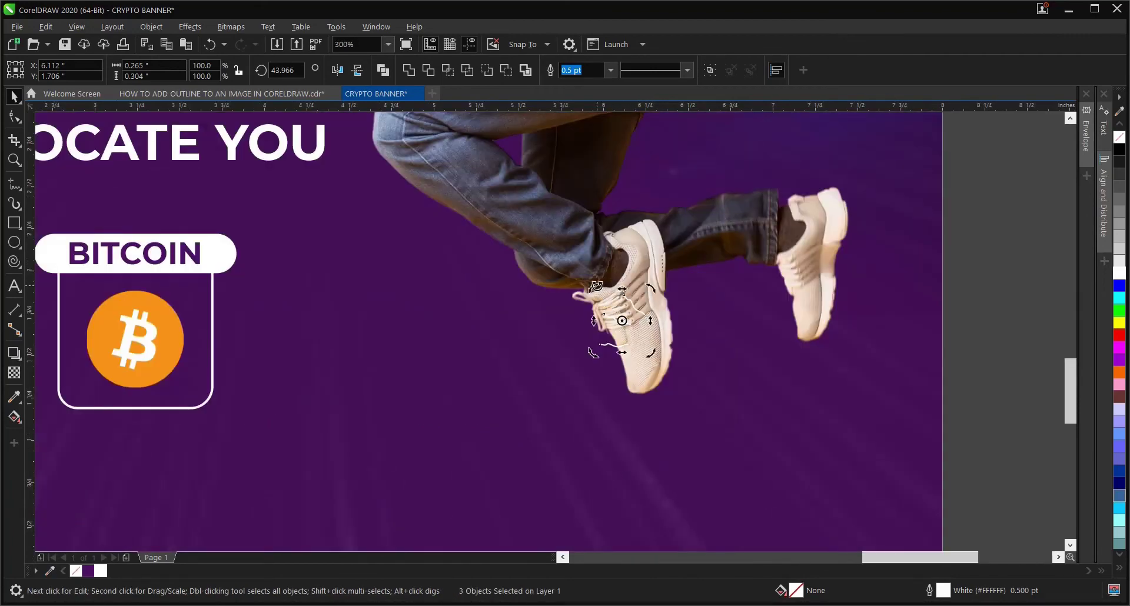
{"action": "mouse_move", "coordinate": [597, 286]}
{"action": "left_mouse_down"}
{"action": "mouse_move", "coordinate": [571, 347]}
{"action": "mouse_move", "coordinate": [578, 367]}
{"action": "mouse_move", "coordinate": [609, 367]}
{"action": "mouse_move", "coordinate": [599, 358]}
{"action": "mouse_move", "coordinate": [626, 377]}
{"action": "mouse_move", "coordinate": [631, 436]}
{"action": "left_mouse_up"}
{"action": "scroll", "coordinate": [630, 436], "scroll_direction": "down", "scroll_amount": 2}
{"action": "left_click", "coordinate": [916, 379]}
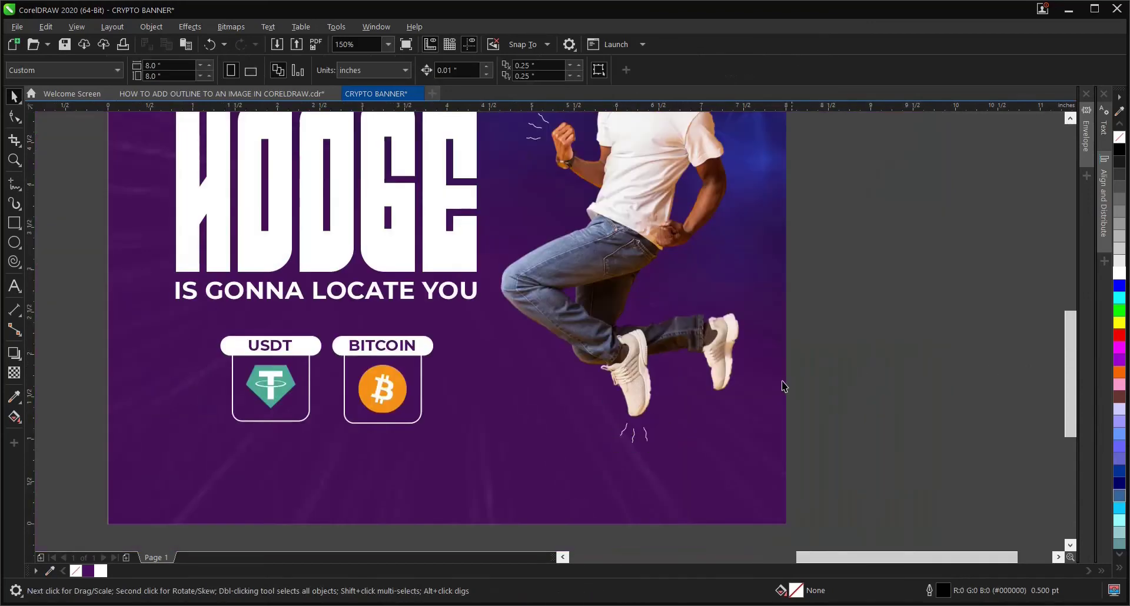
{"action": "scroll", "coordinate": [723, 436], "scroll_direction": "down", "scroll_amount": 2}
{"action": "scroll", "coordinate": [677, 398], "scroll_direction": "up", "scroll_amount": 2}
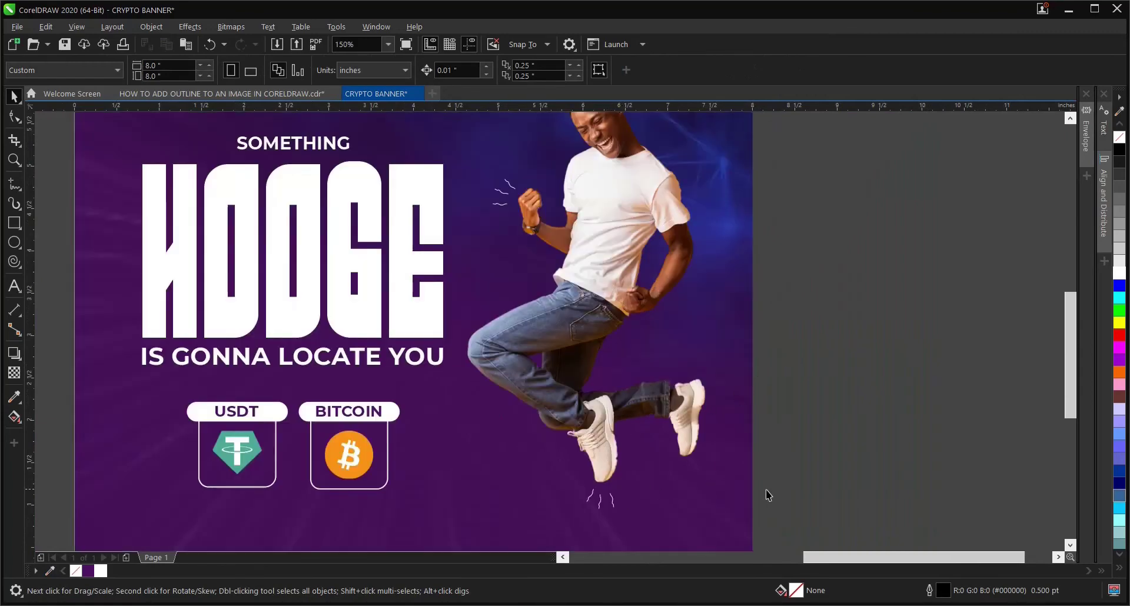
Copy two squiggles beside the rear calf, rotating and nudging them against the leg.
{"action": "mouse_move", "coordinate": [784, 462]}
{"action": "left_mouse_down"}
{"action": "mouse_move", "coordinate": [728, 498]}
{"action": "mouse_move", "coordinate": [586, 531]}
{"action": "mouse_move", "coordinate": [597, 536]}
{"action": "mouse_move", "coordinate": [610, 494]}
{"action": "mouse_move", "coordinate": [633, 368]}
{"action": "left_mouse_up"}
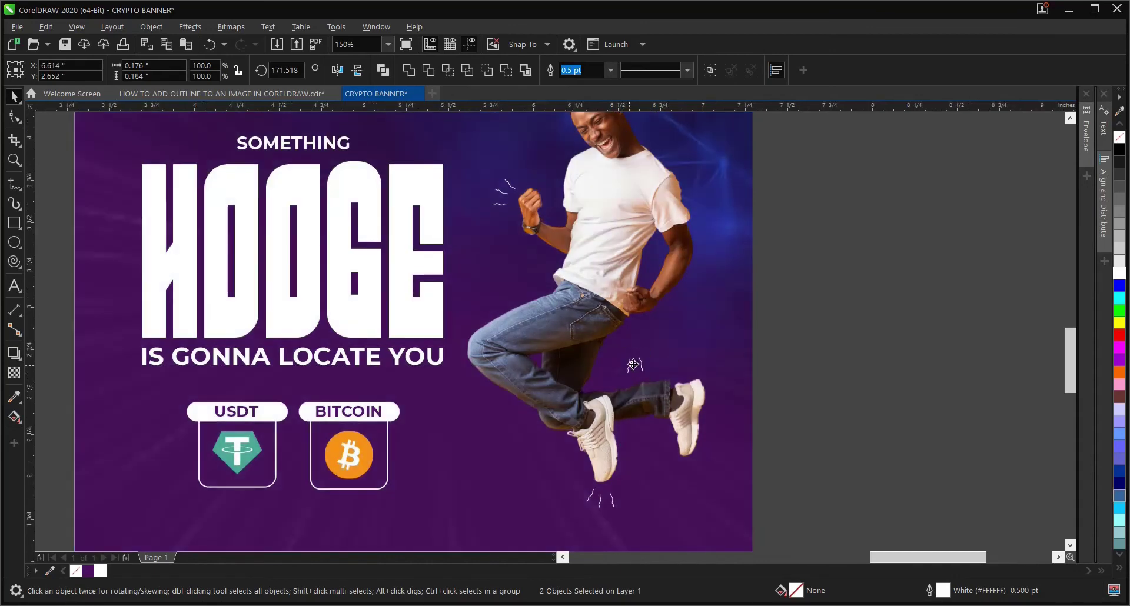
{"action": "scroll", "coordinate": [635, 367], "scroll_direction": "up", "scroll_amount": 2}
{"action": "left_click", "coordinate": [636, 366]}
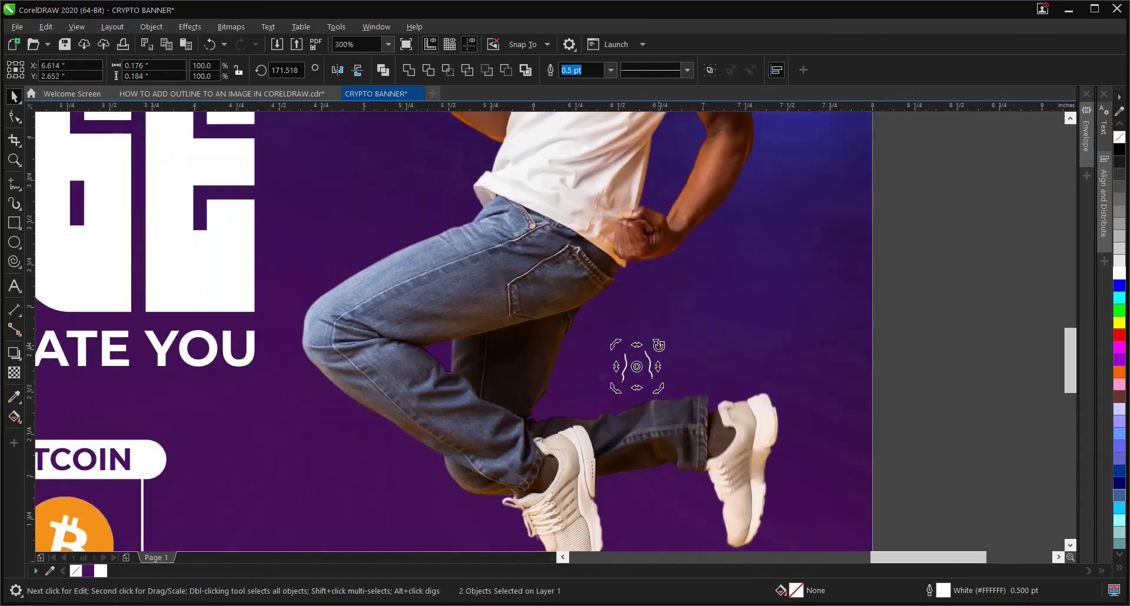
{"action": "mouse_move", "coordinate": [652, 352]}
{"action": "left_mouse_down"}
{"action": "mouse_move", "coordinate": [623, 335]}
{"action": "mouse_move", "coordinate": [588, 355]}
{"action": "mouse_move", "coordinate": [634, 393]}
{"action": "mouse_move", "coordinate": [606, 401]}
{"action": "left_mouse_up"}
{"action": "left_click", "coordinate": [645, 374]}
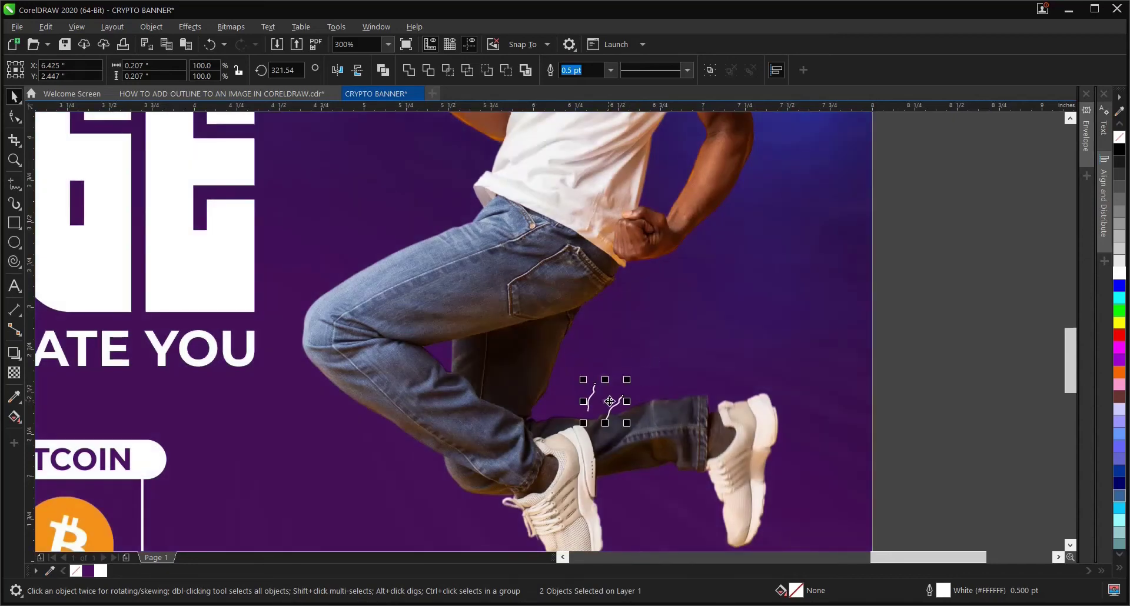
{"action": "scroll", "coordinate": [610, 401], "scroll_direction": "down", "scroll_amount": 3}
{"action": "scroll", "coordinate": [610, 401], "scroll_direction": "up", "scroll_amount": 3}
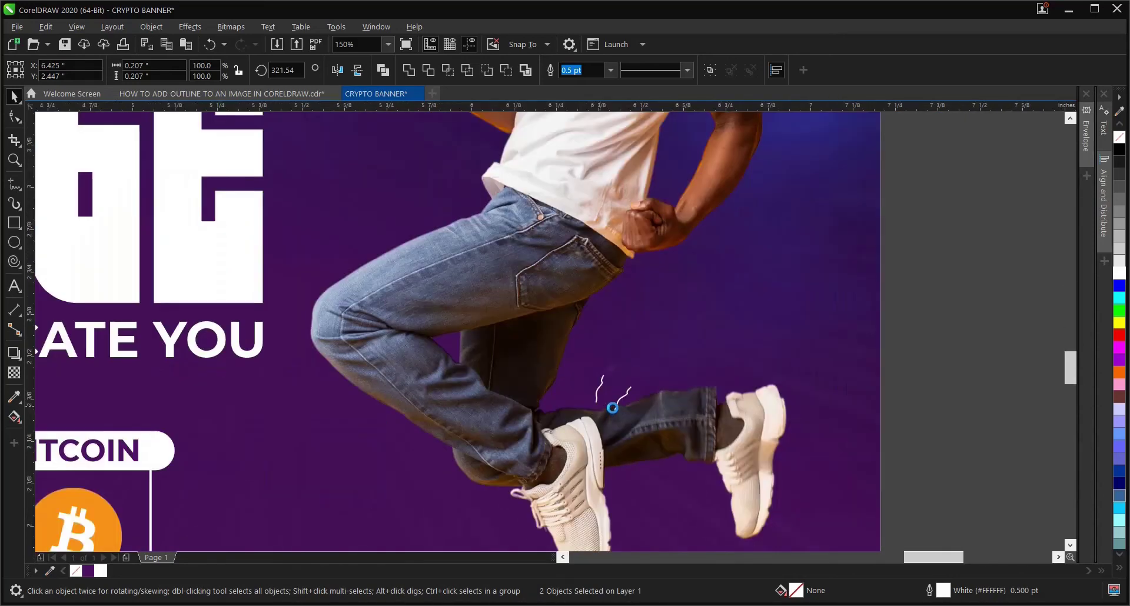
{"action": "scroll", "coordinate": [613, 408], "scroll_direction": "up", "scroll_amount": 3}
{"action": "left_click_drag", "start_coordinate": [618, 386], "coordinate": [604, 369]}
{"action": "scroll", "coordinate": [606, 382], "scroll_direction": "down", "scroll_amount": 3}
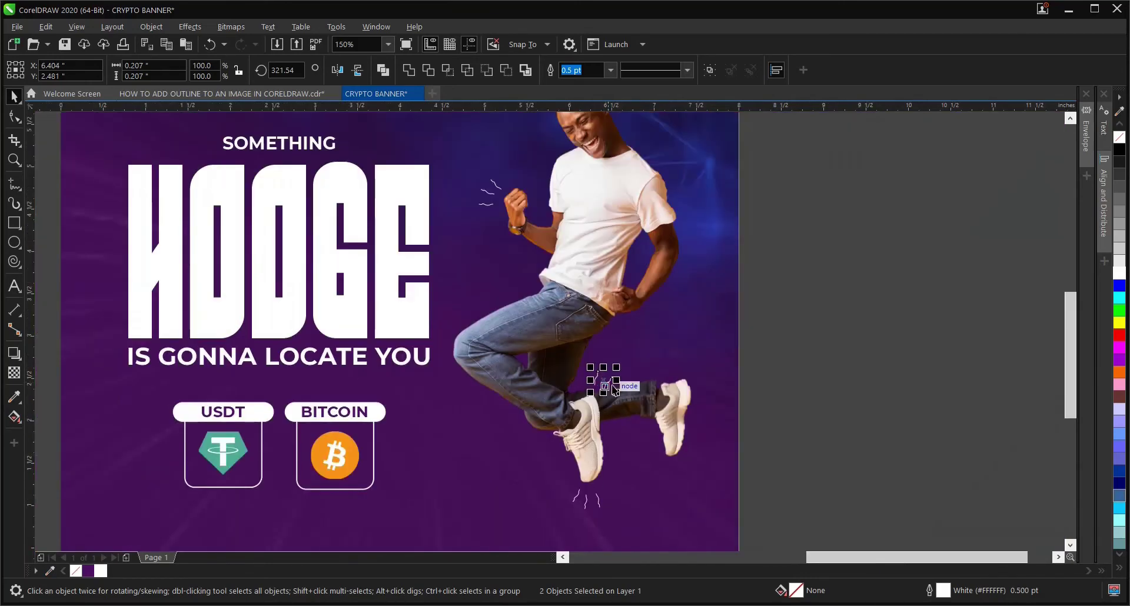
{"action": "left_click", "coordinate": [832, 328]}
{"action": "scroll", "coordinate": [667, 387], "scroll_direction": "down", "scroll_amount": 1}
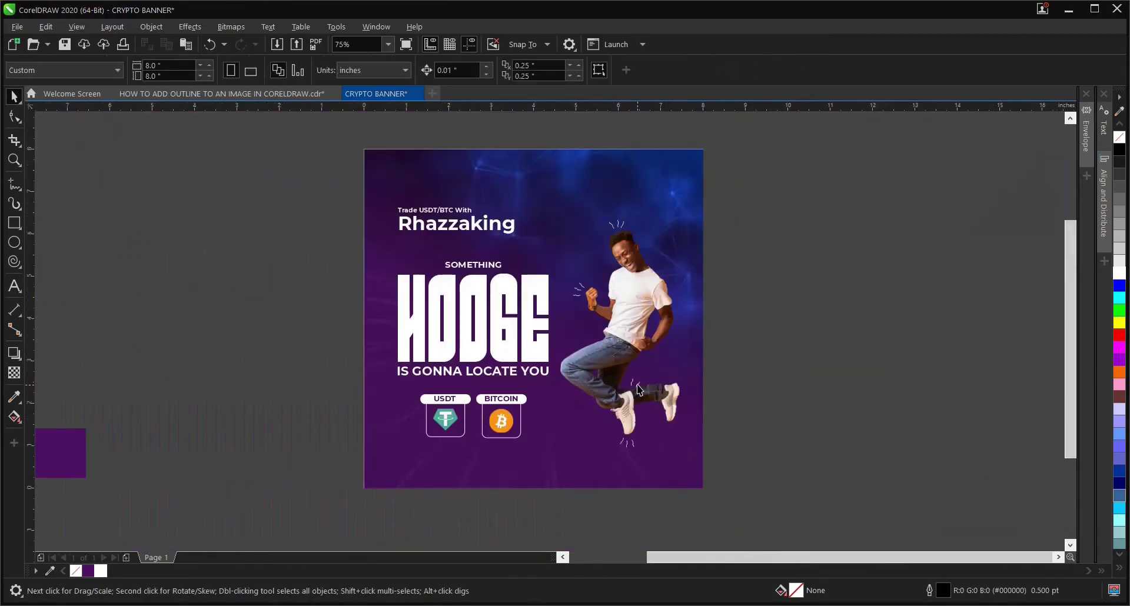
Select the man together with all his squiggle lines to check the arrangement.
{"action": "left_click_drag", "start_coordinate": [743, 204], "coordinate": [594, 304]}
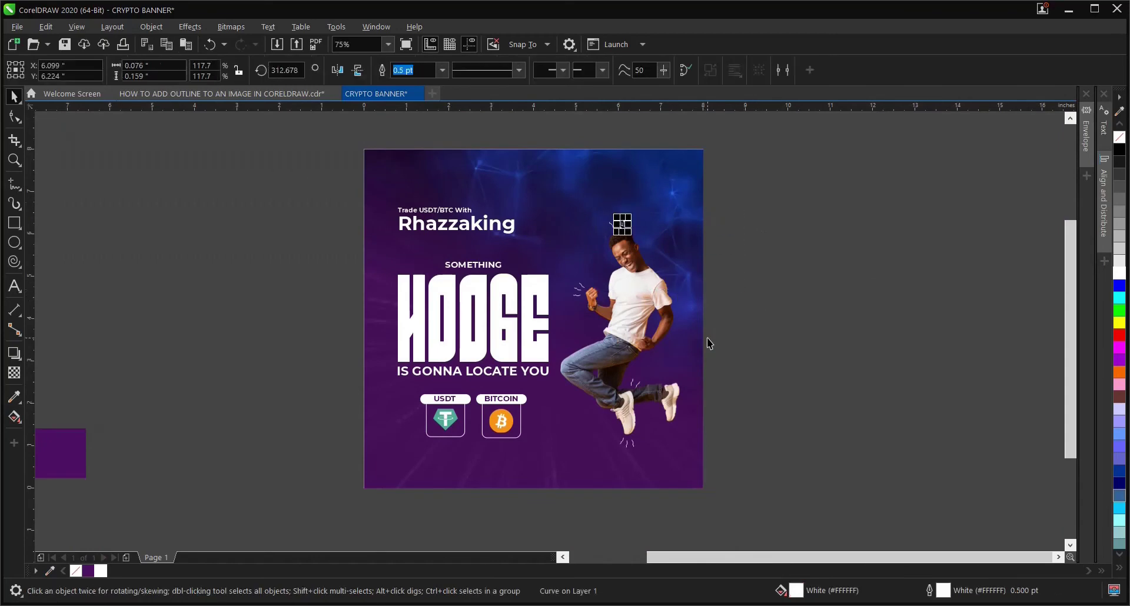
{"action": "left_click", "coordinate": [708, 338]}
{"action": "scroll", "coordinate": [558, 476], "scroll_direction": "up", "scroll_amount": 1}
{"action": "scroll", "coordinate": [560, 475], "scroll_direction": "down", "scroll_amount": 1}
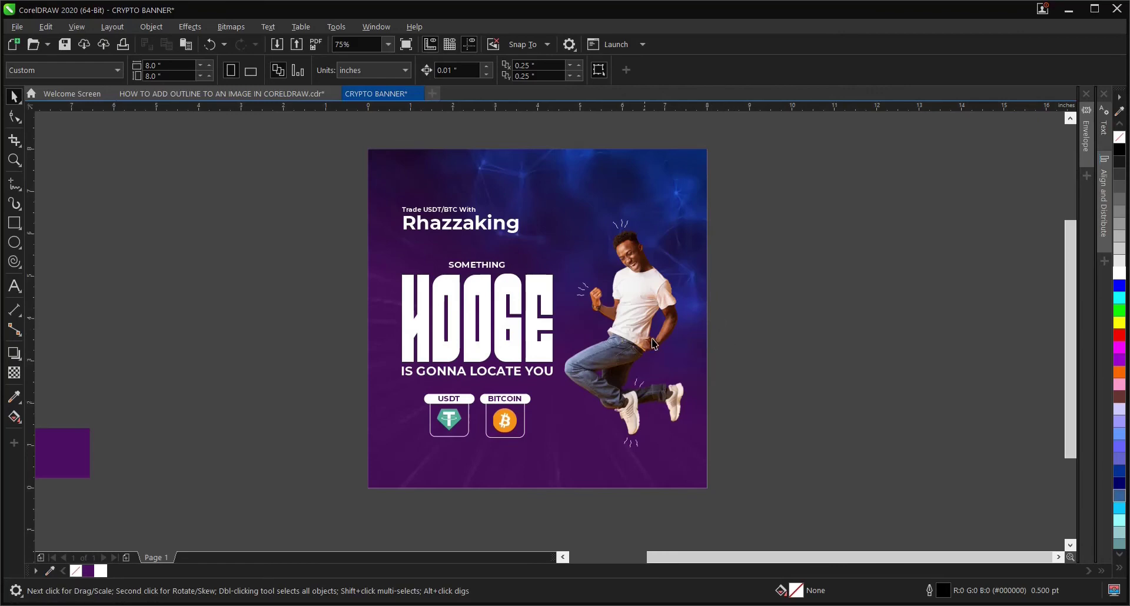
{"action": "scroll", "coordinate": [692, 281], "scroll_direction": "down", "scroll_amount": 1}
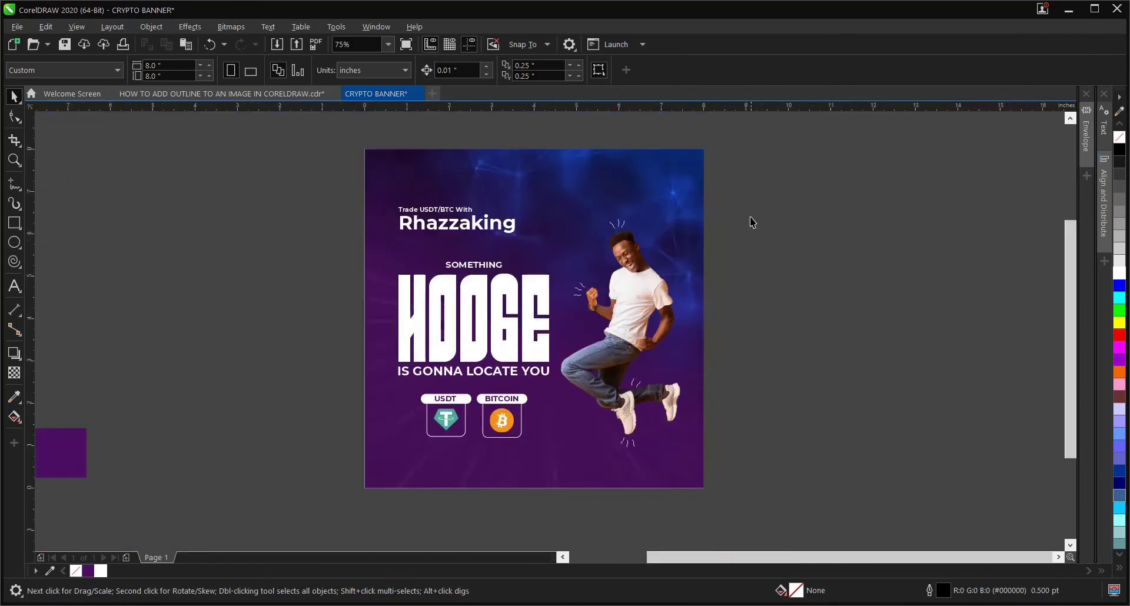
{"action": "mouse_move", "coordinate": [715, 207]}
{"action": "left_mouse_down"}
{"action": "mouse_move", "coordinate": [567, 380]}
{"action": "mouse_move", "coordinate": [553, 483]}
{"action": "left_mouse_up"}
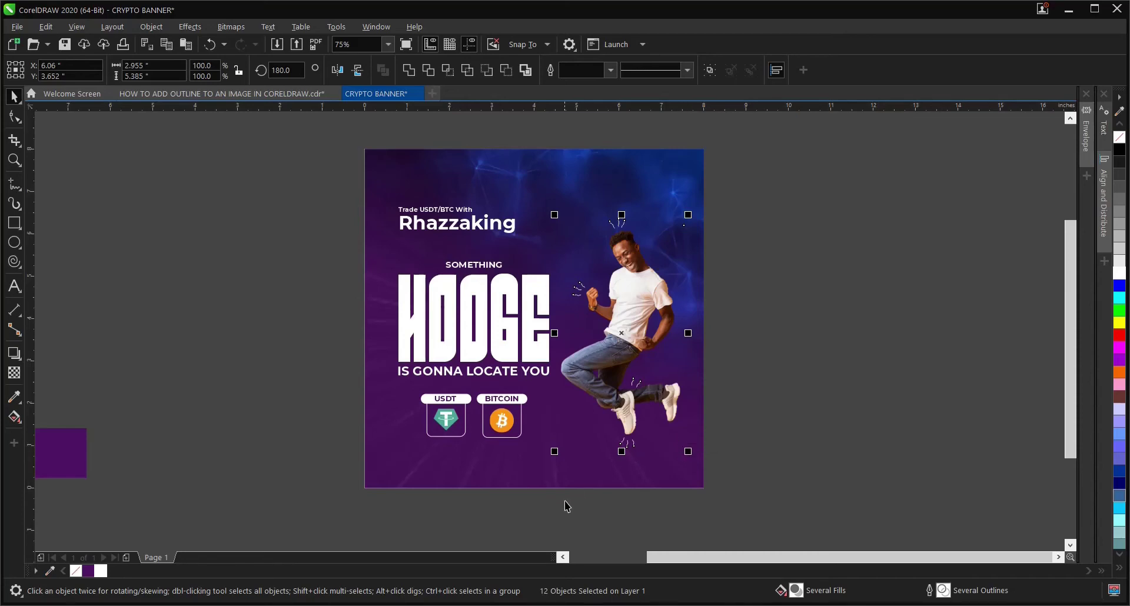
{"action": "scroll", "coordinate": [551, 486], "scroll_direction": "up", "scroll_amount": 1}
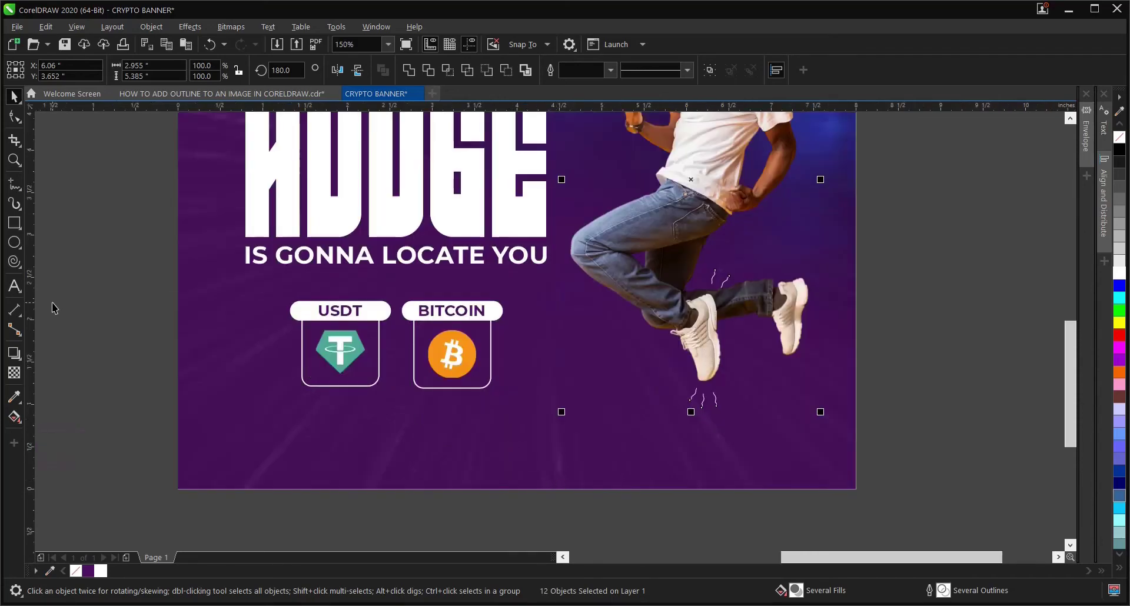
{"action": "left_click", "coordinate": [105, 320]}
{"action": "scroll", "coordinate": [505, 436], "scroll_direction": "down", "scroll_amount": 1}
{"action": "scroll", "coordinate": [474, 471], "scroll_direction": "up", "scroll_amount": 1}
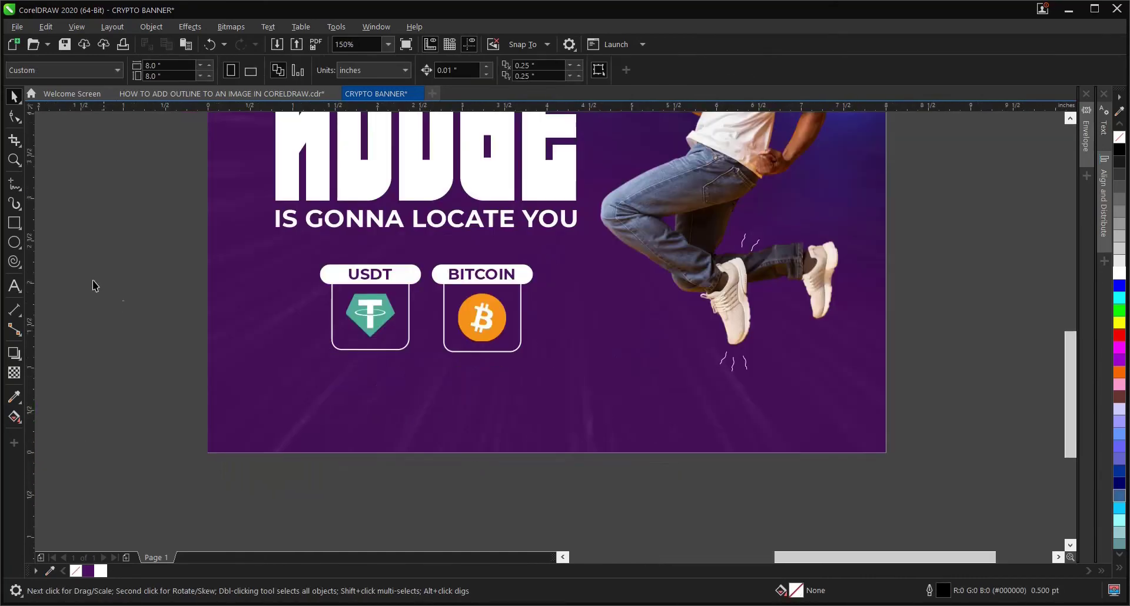
{"action": "left_click", "coordinate": [14, 223]}
Draw a thin white, outline-free bar near the bottom-left and round its corners into a pill.
{"action": "left_click_drag", "start_coordinate": [266, 403], "coordinate": [431, 423]}
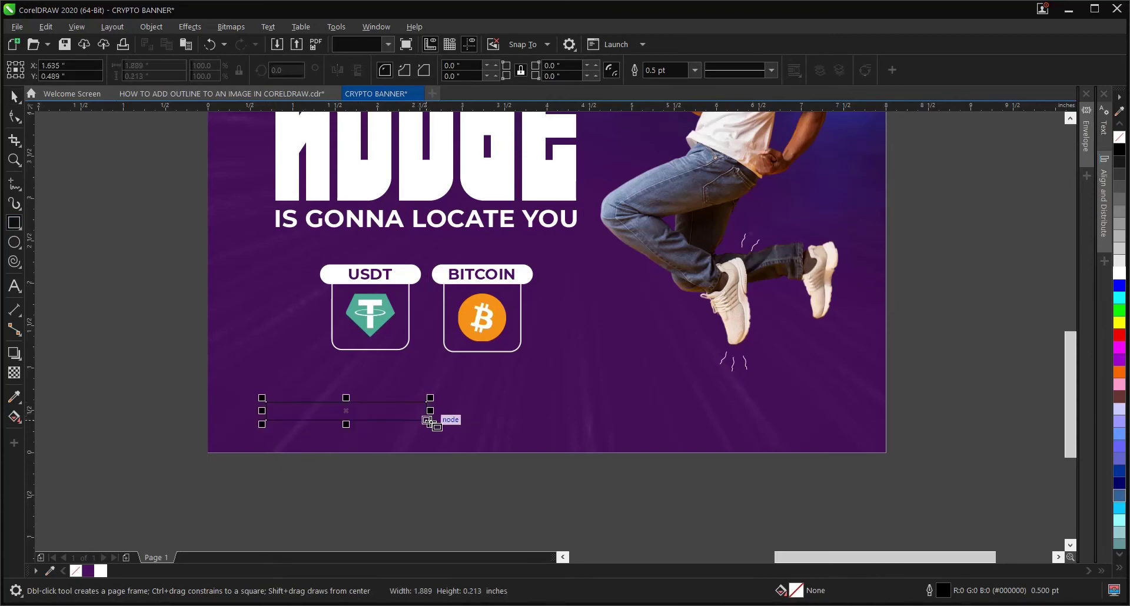
{"action": "key", "text": "space"}
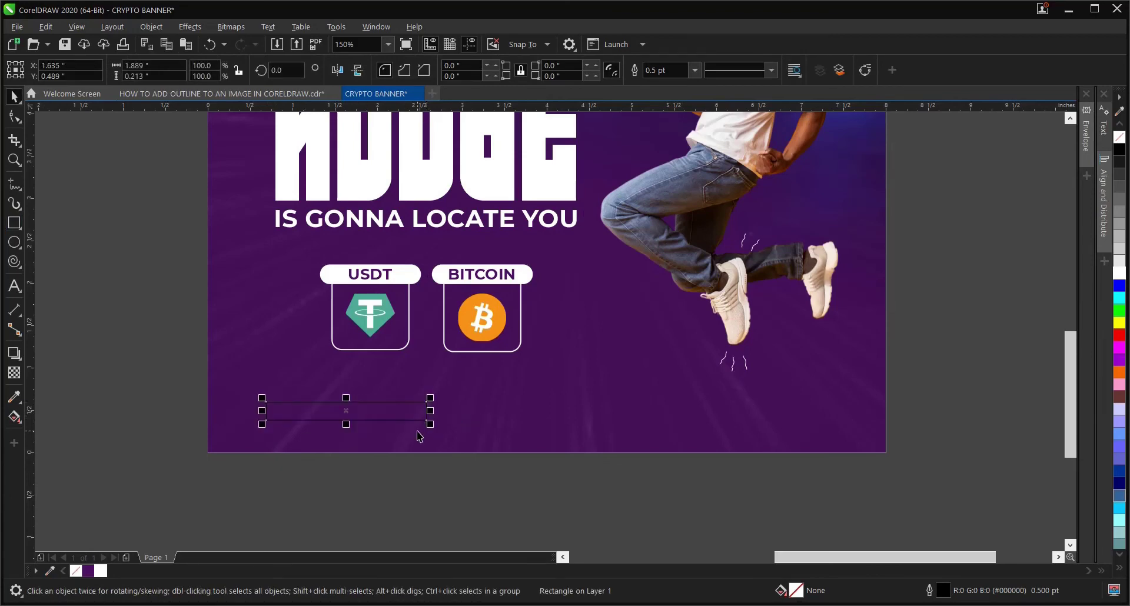
{"action": "left_click", "coordinate": [100, 570]}
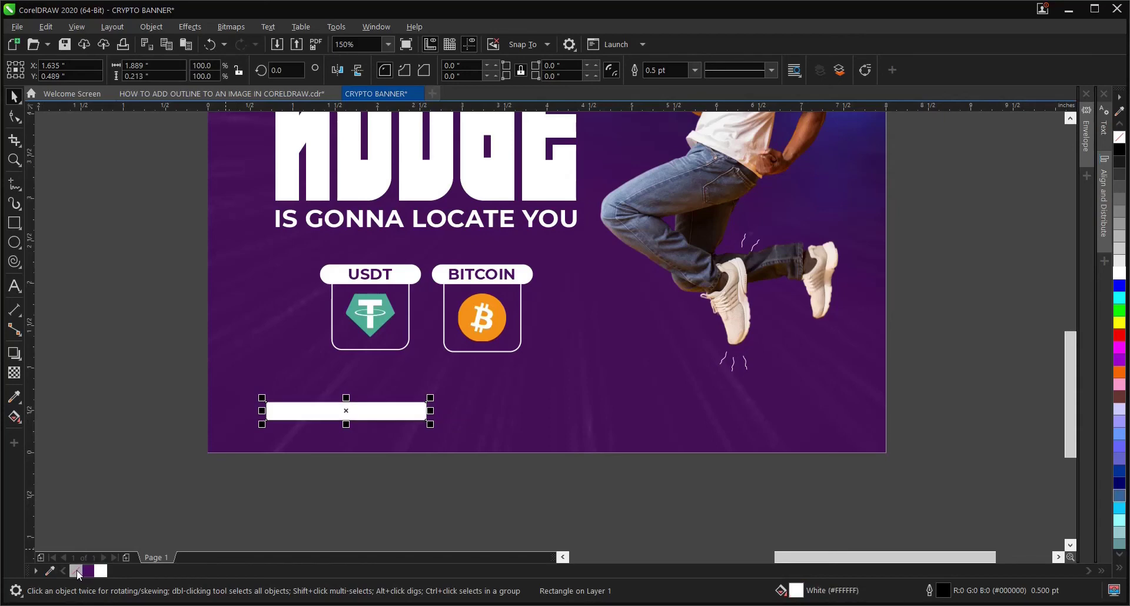
{"action": "right_click", "coordinate": [77, 572]}
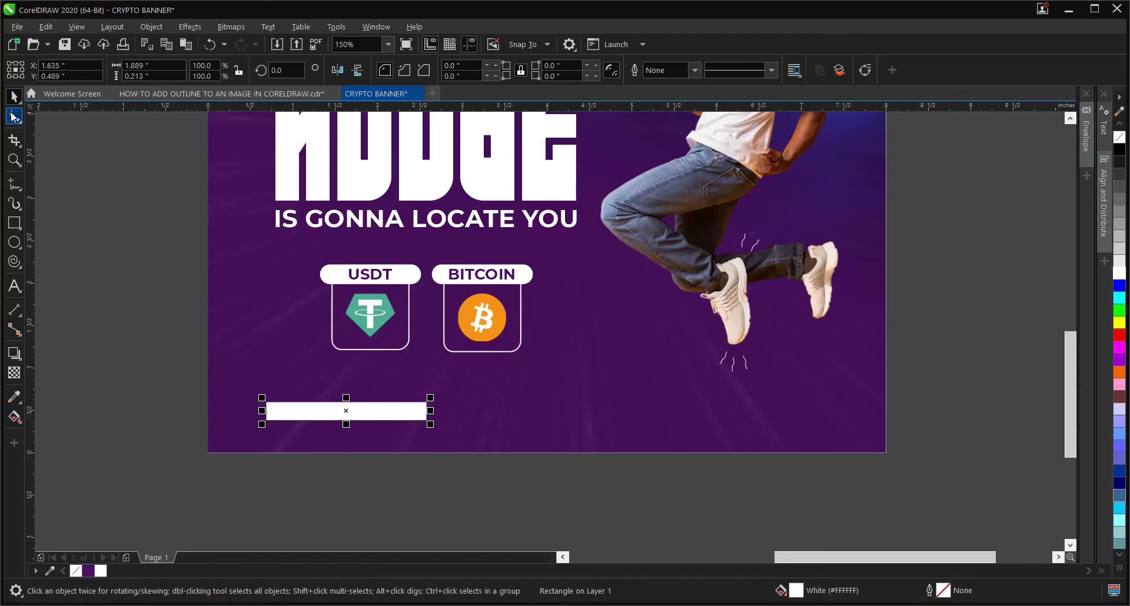
{"action": "left_click", "coordinate": [13, 117]}
{"action": "scroll", "coordinate": [259, 437], "scroll_direction": "up", "scroll_amount": 2}
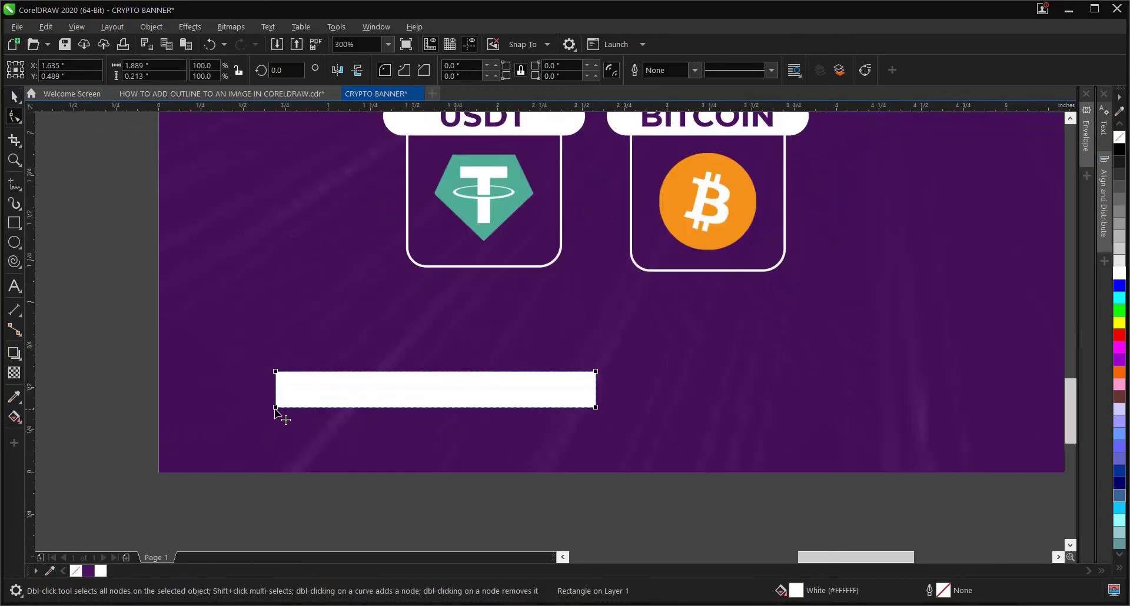
{"action": "left_click_drag", "start_coordinate": [280, 412], "coordinate": [576, 480]}
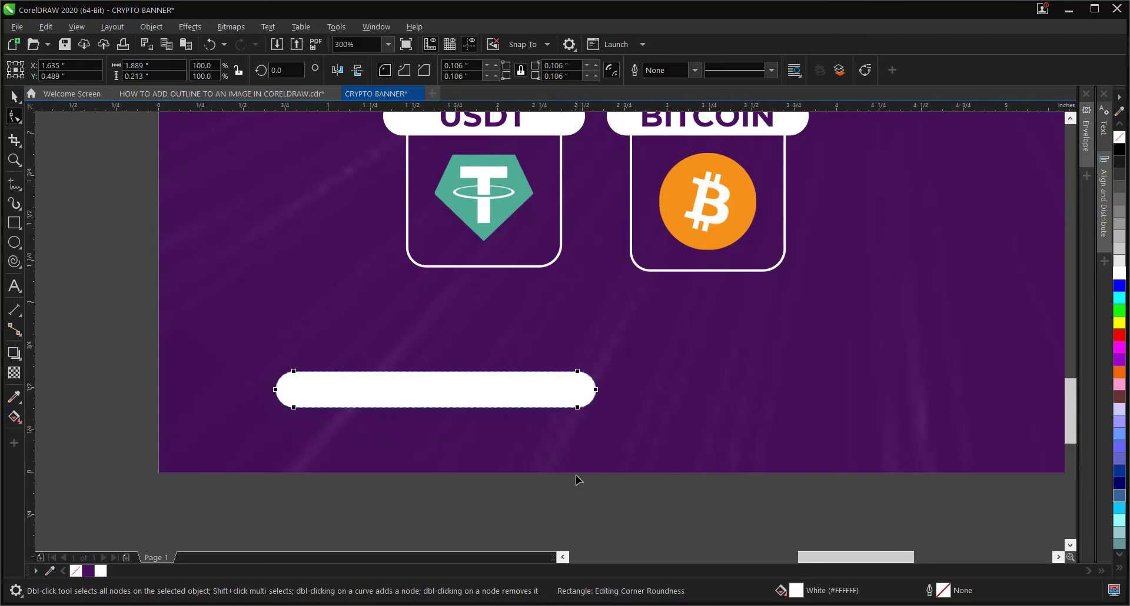
{"action": "left_click", "coordinate": [13, 95]}
Duplicate the pill twice to the right, forming a row of three.
{"action": "scroll", "coordinate": [248, 433], "scroll_direction": "down", "scroll_amount": 2}
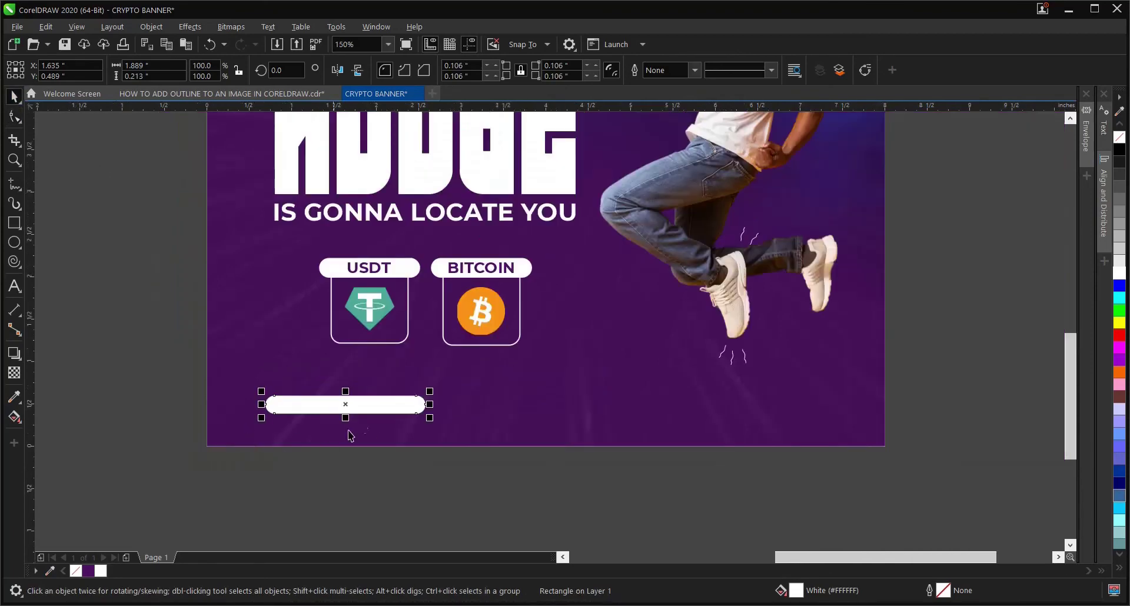
{"action": "left_click_drag", "start_coordinate": [354, 405], "coordinate": [529, 409]}
{"action": "key", "text": "ctrl+r"}
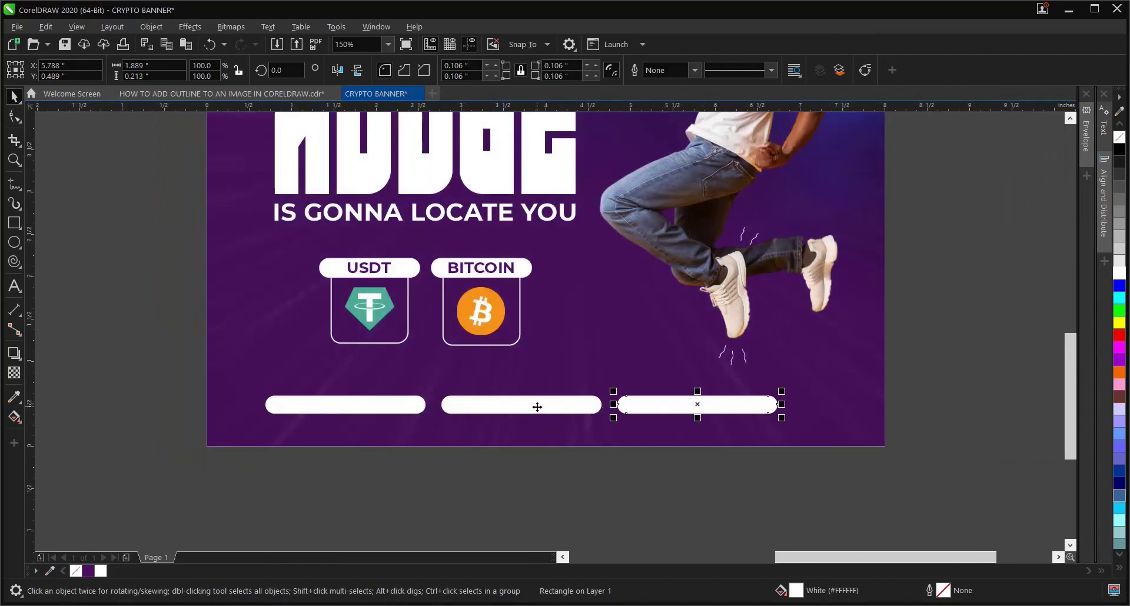
{"action": "left_click", "coordinate": [919, 406]}
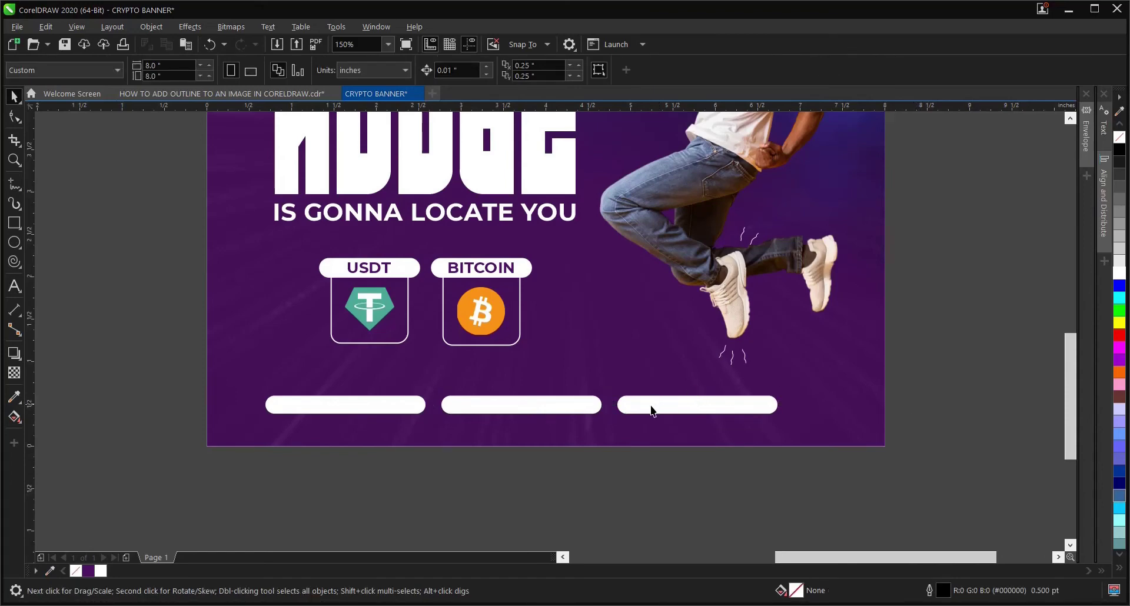
Look over the banner and briefly select the three social icons, then deselect them.
{"action": "scroll", "coordinate": [534, 411], "scroll_direction": "down", "scroll_amount": 2}
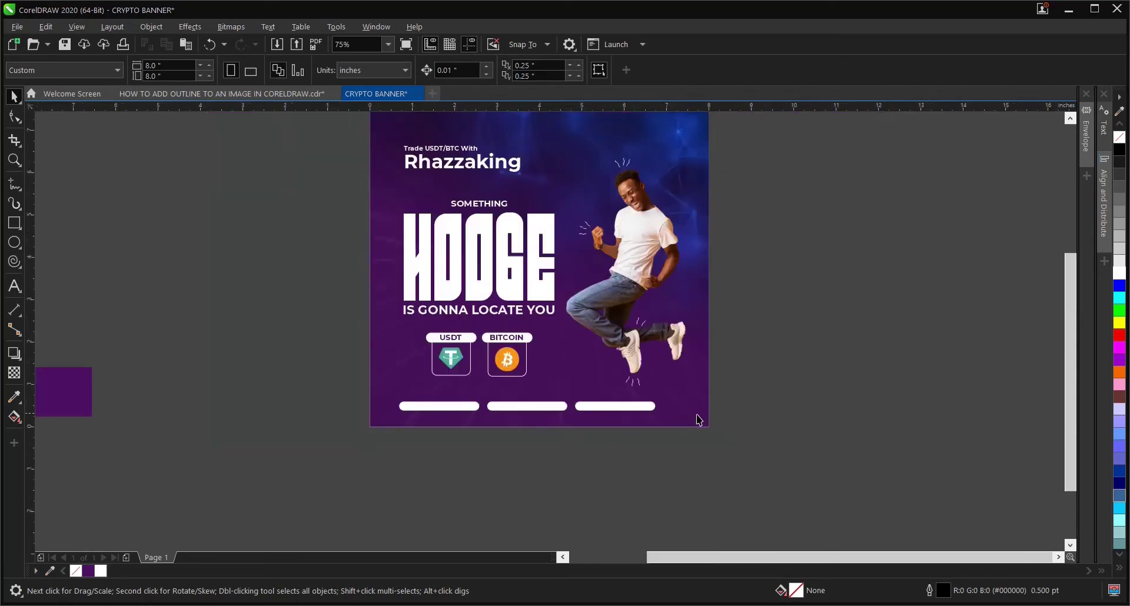
{"action": "scroll", "coordinate": [480, 446], "scroll_direction": "down", "scroll_amount": 2}
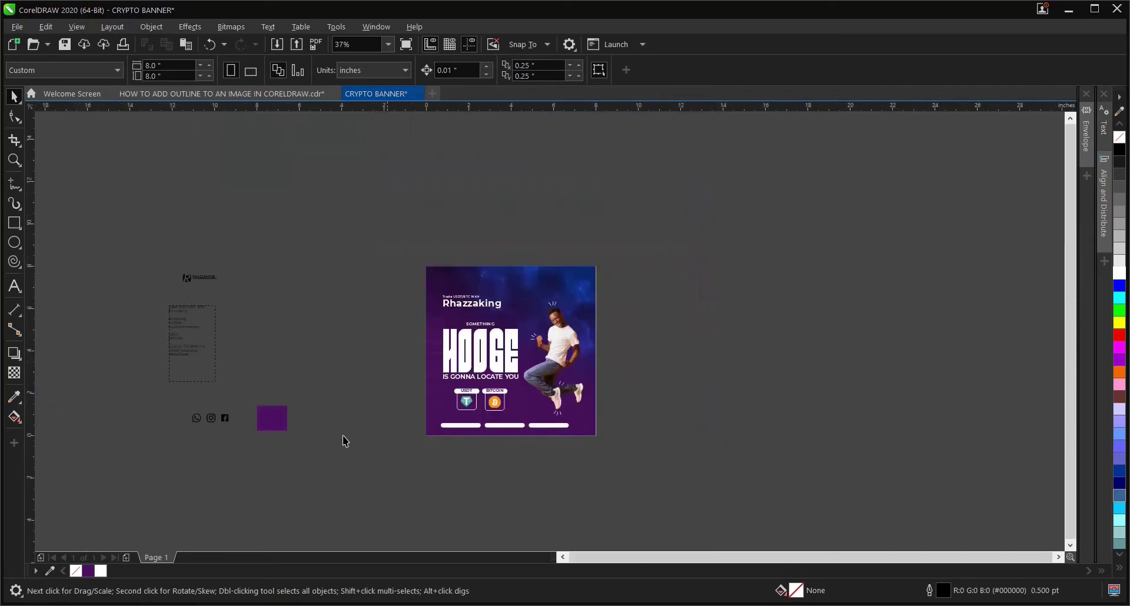
{"action": "scroll", "coordinate": [168, 322], "scroll_direction": "up", "scroll_amount": 2}
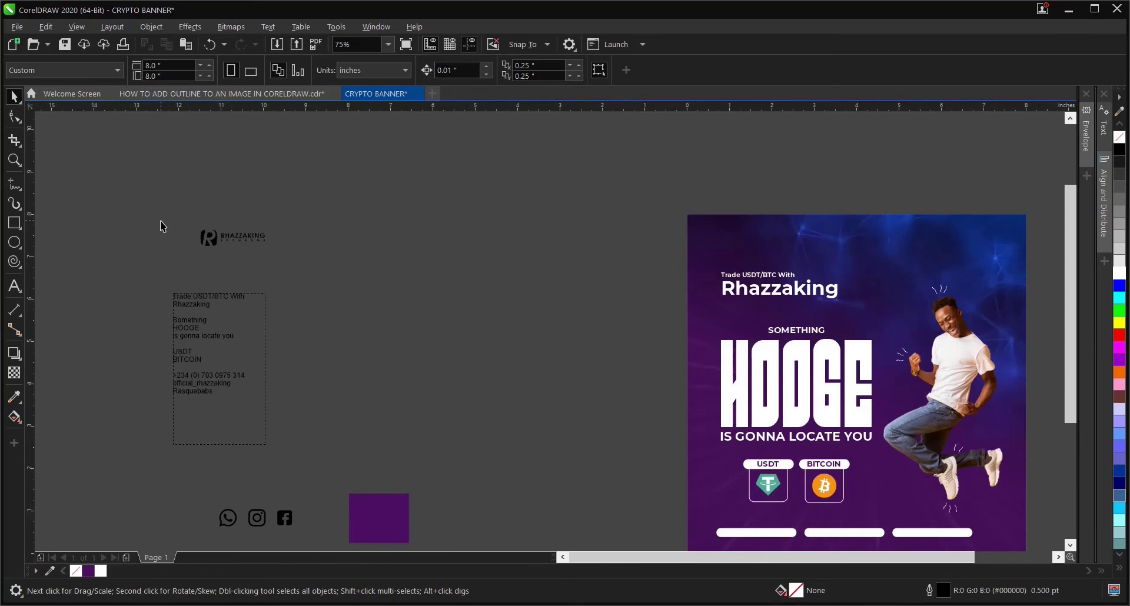
{"action": "scroll", "coordinate": [188, 399], "scroll_direction": "up", "scroll_amount": 2}
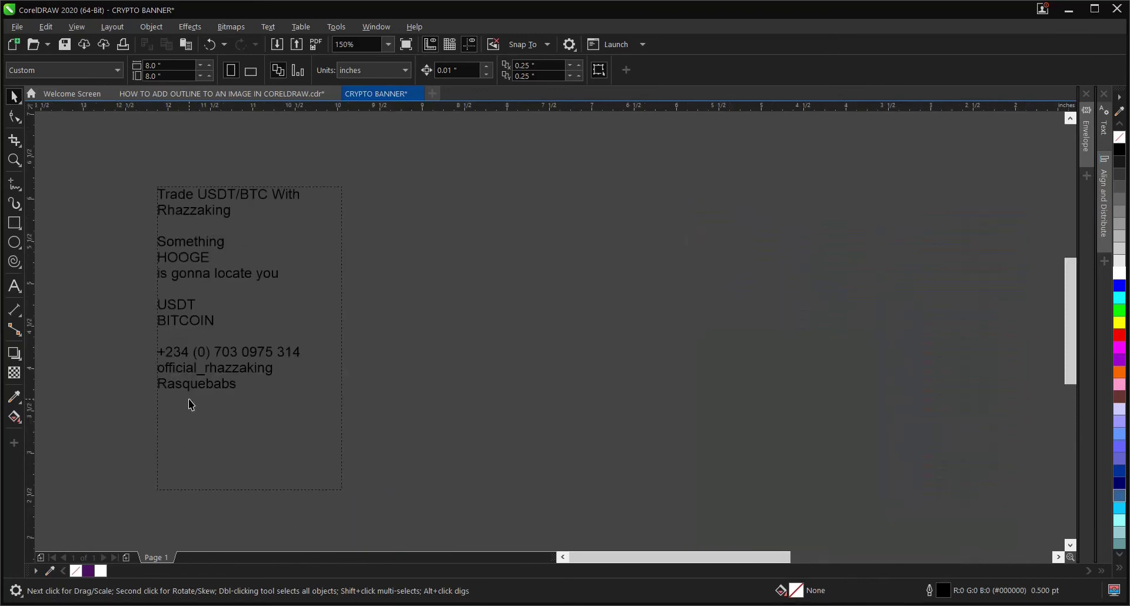
{"action": "scroll", "coordinate": [91, 270], "scroll_direction": "down", "scroll_amount": 2}
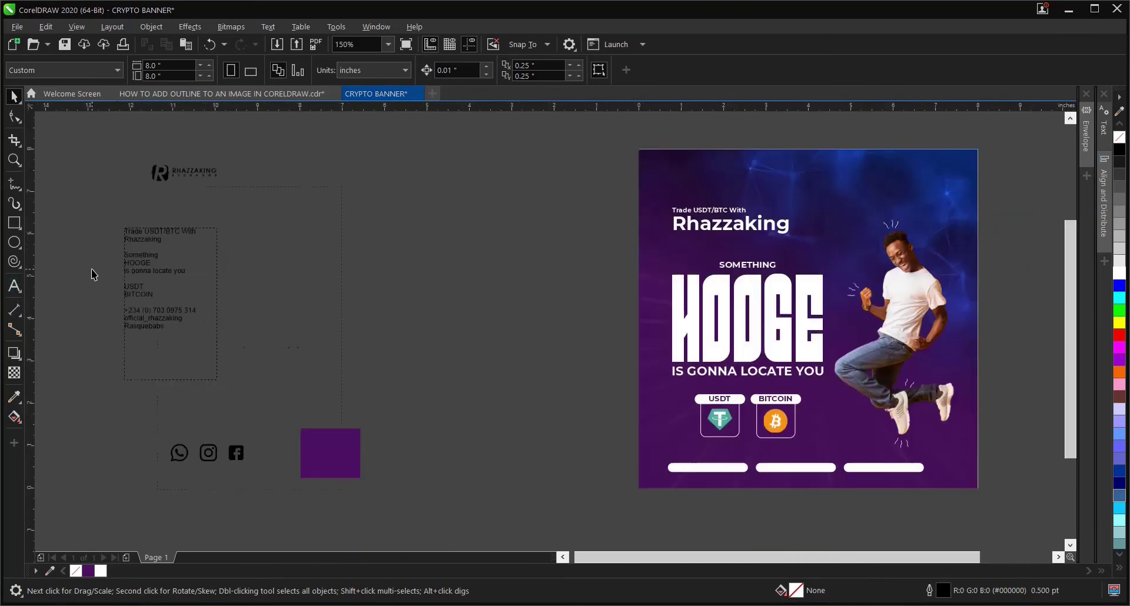
{"action": "scroll", "coordinate": [196, 457], "scroll_direction": "up", "scroll_amount": 2}
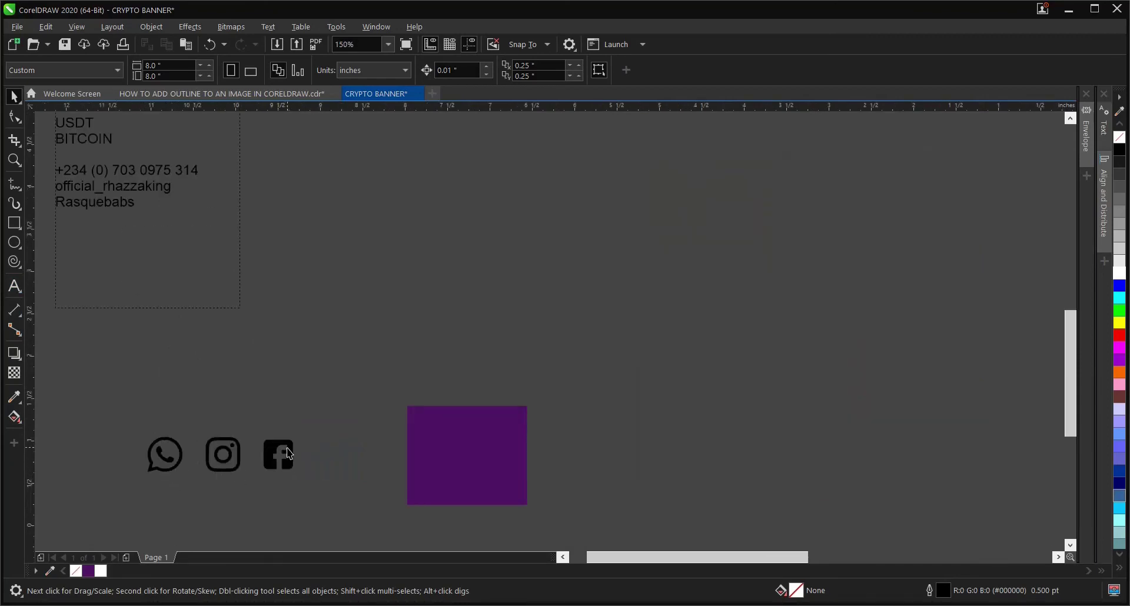
{"action": "scroll", "coordinate": [288, 454], "scroll_direction": "down", "scroll_amount": 2}
{"action": "scroll", "coordinate": [223, 459], "scroll_direction": "up", "scroll_amount": 2}
{"action": "left_click_drag", "start_coordinate": [159, 402], "coordinate": [401, 494]}
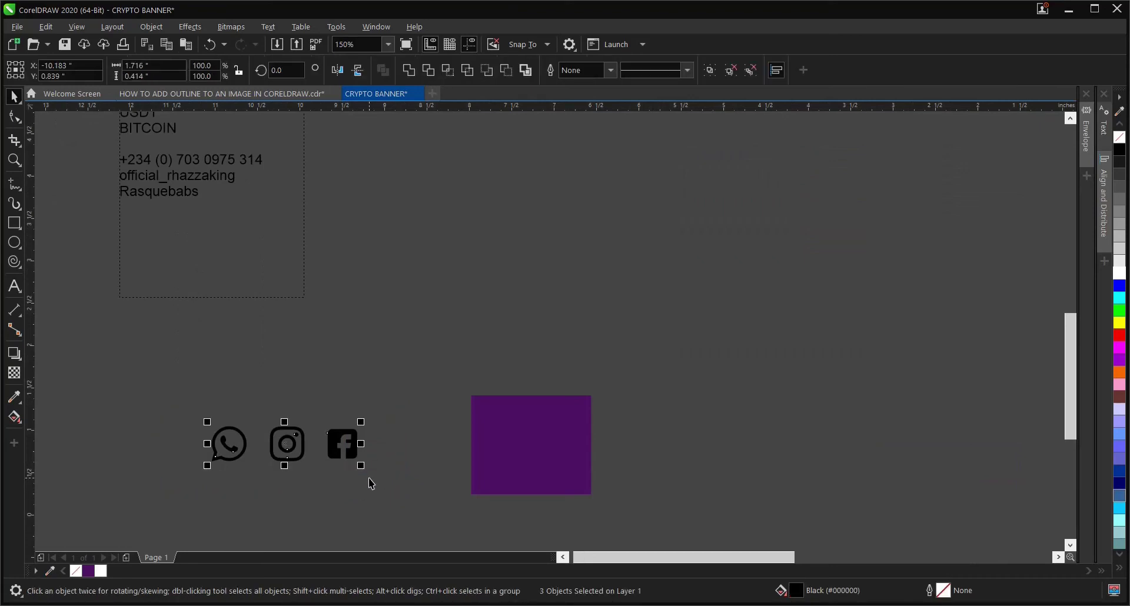
{"action": "left_click", "coordinate": [384, 465]}
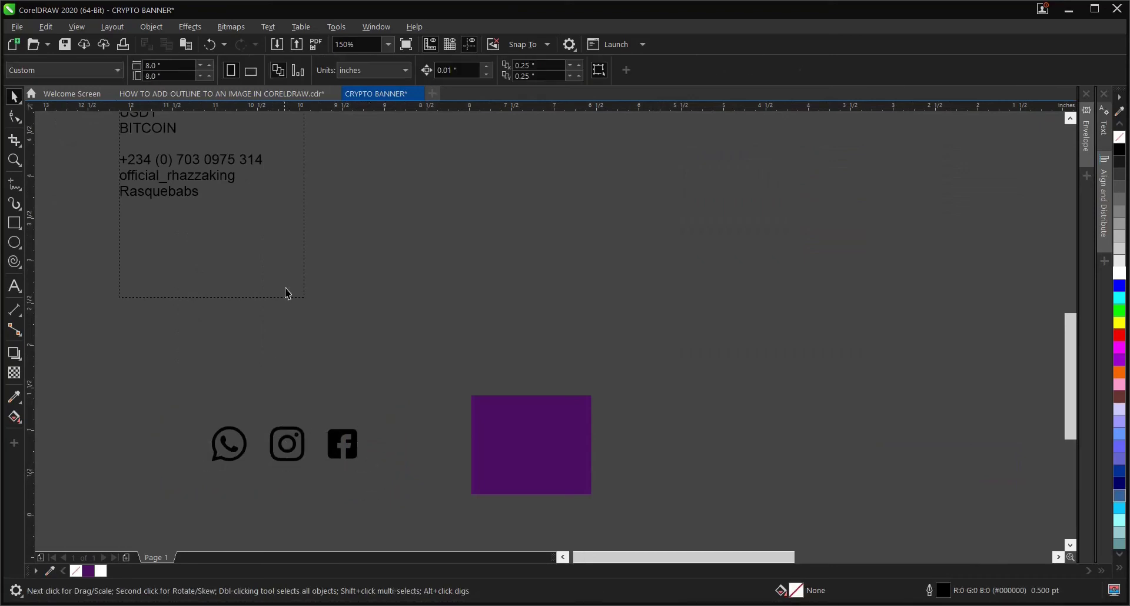
Copy the phone number line out of the off-page notes text frame.
{"action": "left_click", "coordinate": [184, 169]}
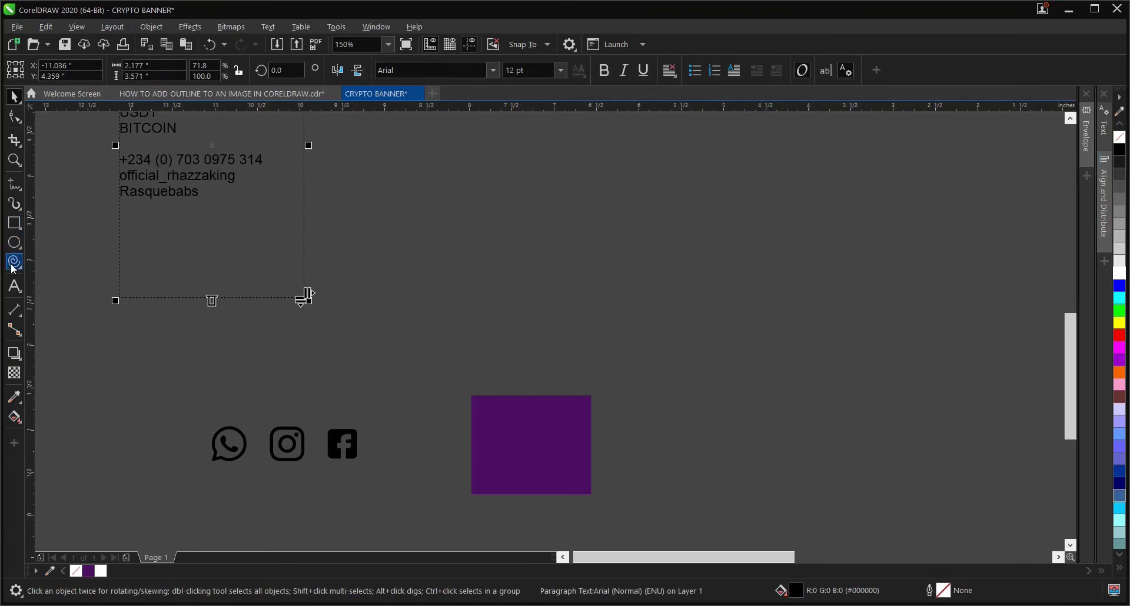
{"action": "left_click", "coordinate": [14, 286]}
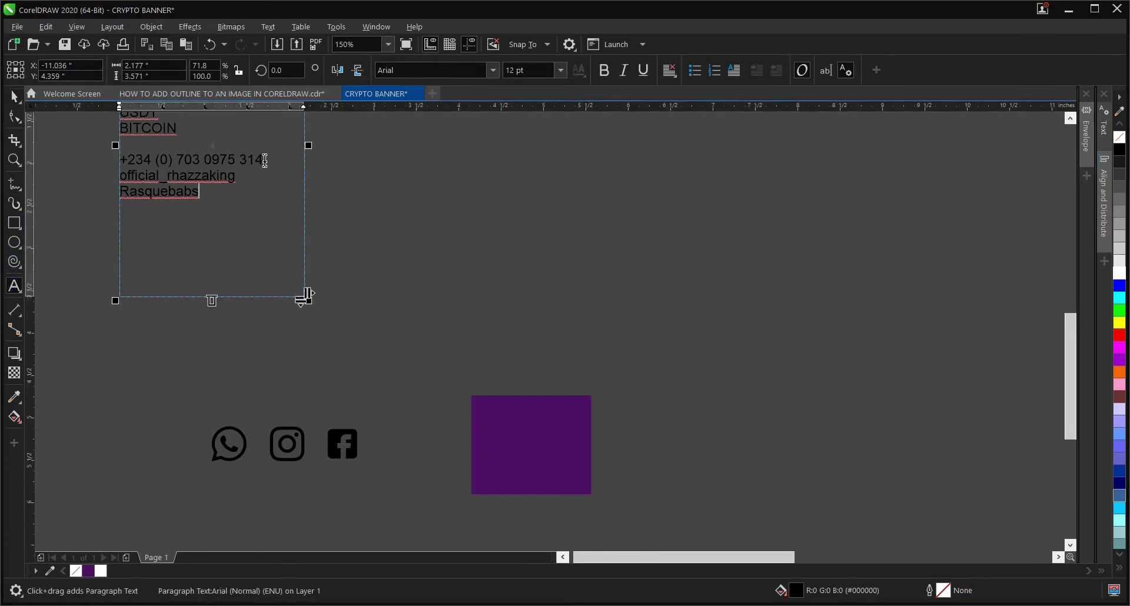
{"action": "left_click_drag", "start_coordinate": [265, 160], "coordinate": [113, 161]}
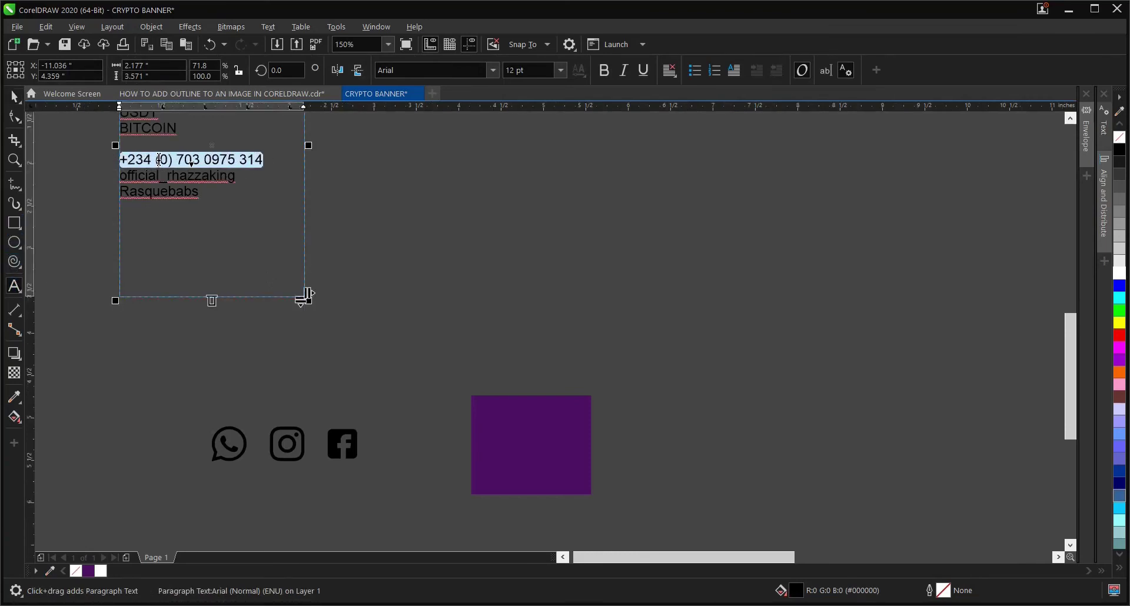
{"action": "right_click", "coordinate": [159, 160]}
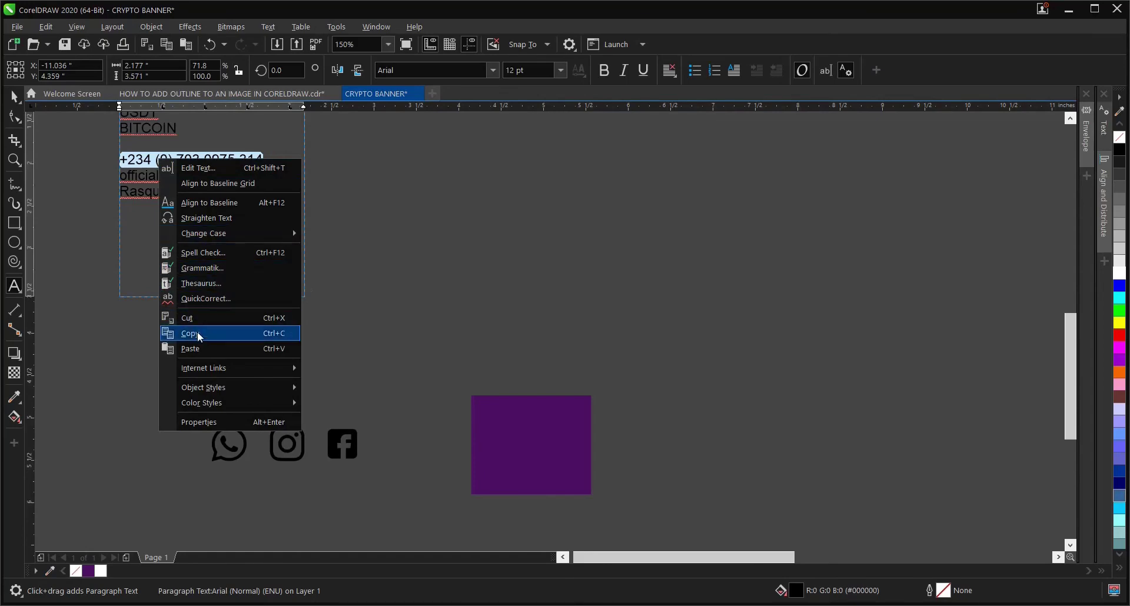
{"action": "left_click", "coordinate": [198, 332]}
{"action": "left_click", "coordinate": [14, 96]}
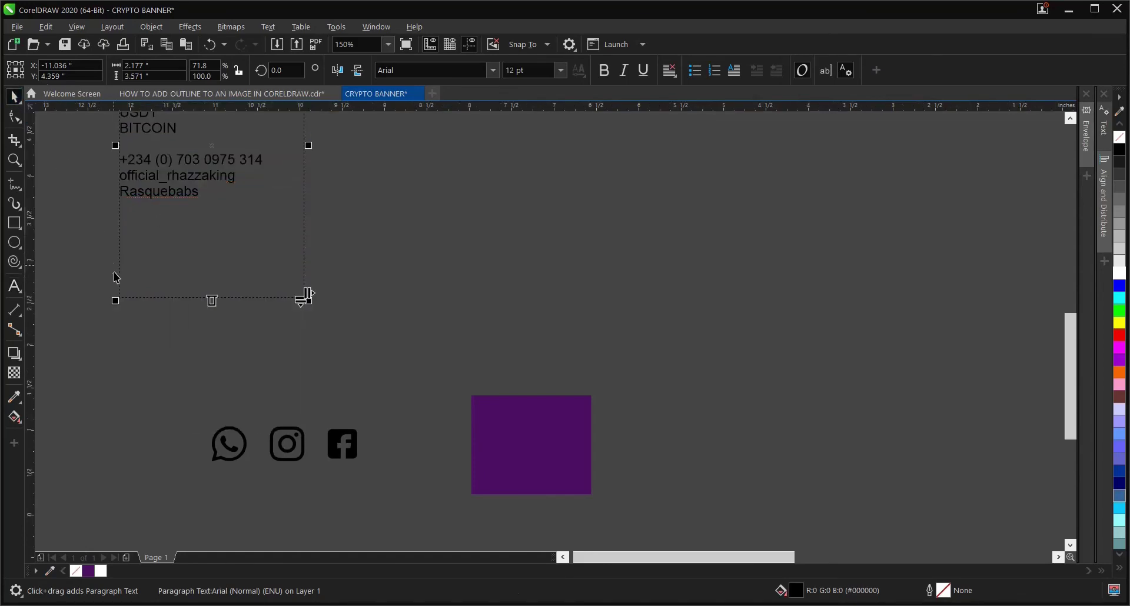
{"action": "scroll", "coordinate": [425, 399], "scroll_direction": "down", "scroll_amount": 2}
{"action": "scroll", "coordinate": [814, 440], "scroll_direction": "up", "scroll_amount": 2}
{"action": "left_click", "coordinate": [86, 280]}
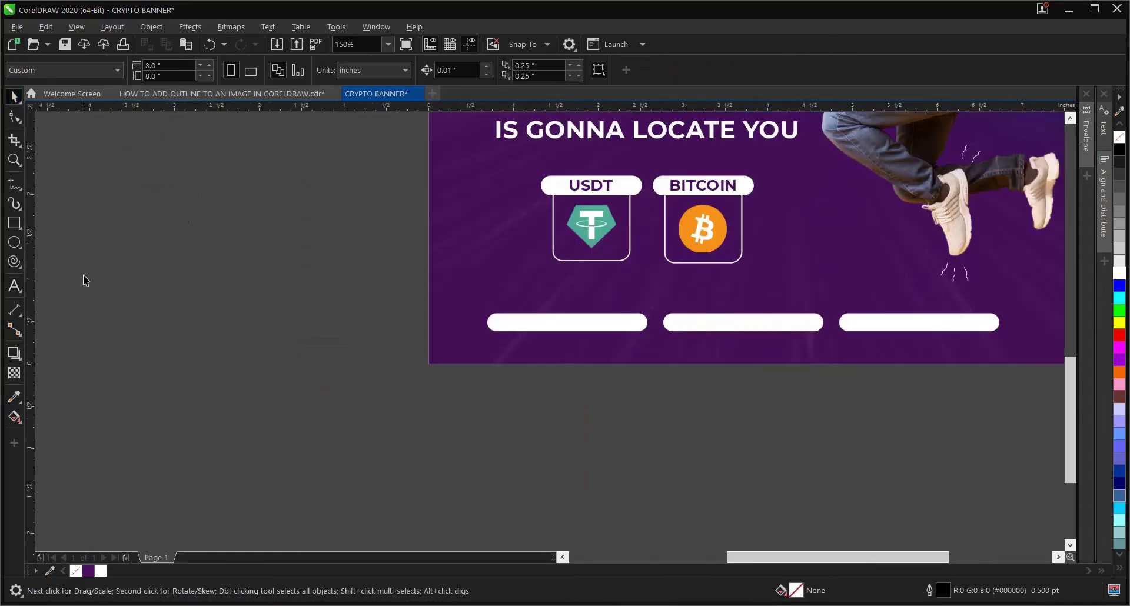
Paste the copied phone number as new text on the canvas.
{"action": "left_click", "coordinate": [22, 287]}
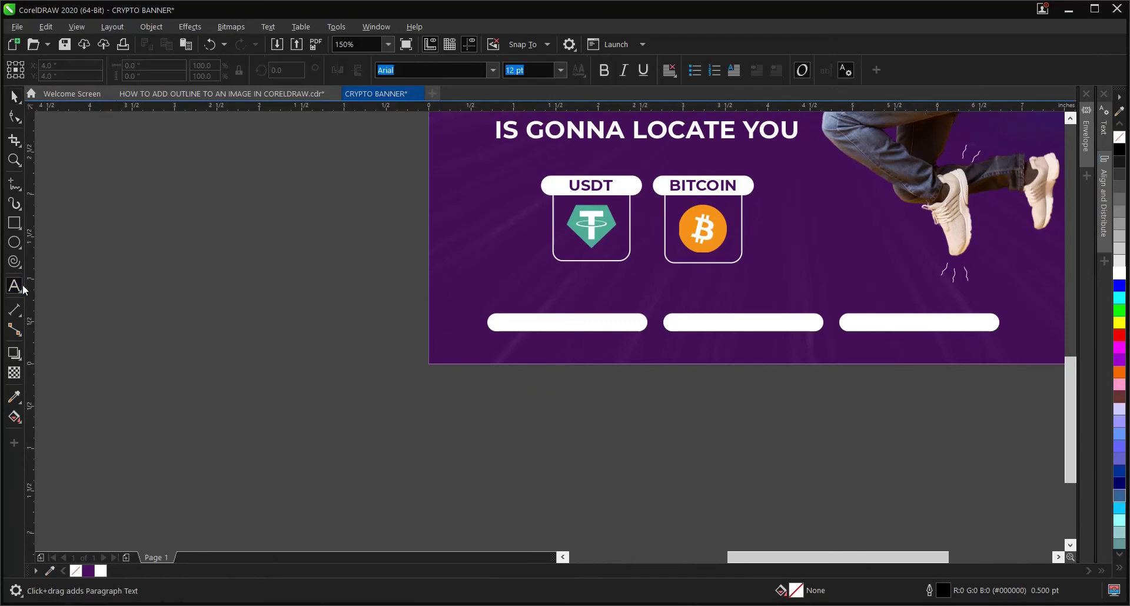
{"action": "left_click", "coordinate": [413, 391]}
{"action": "key", "text": "ctrl+v"}
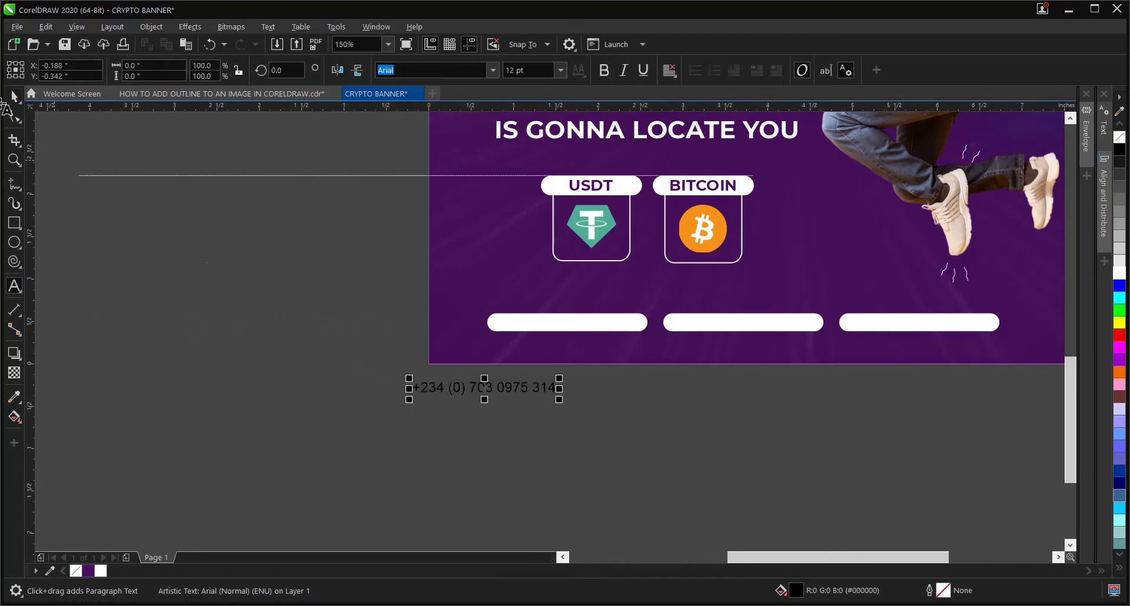
{"action": "left_click", "coordinate": [15, 98]}
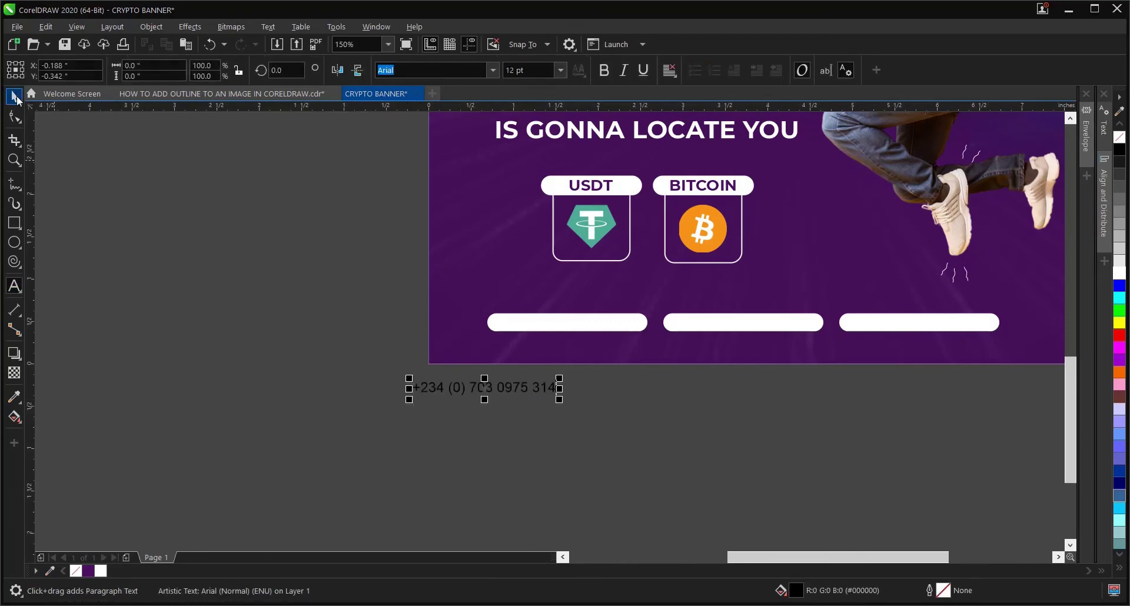
Make the number 9 pt dark purple Montserrat Medium and move it into the first pill.
{"action": "left_click", "coordinate": [493, 70]}
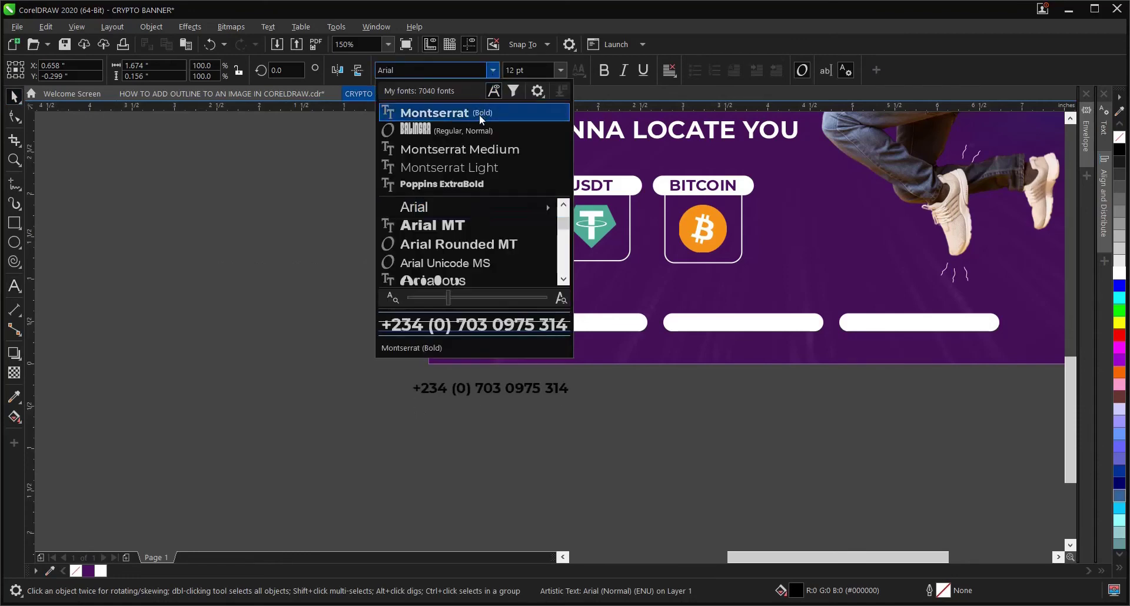
{"action": "key", "text": "Escape"}
{"action": "key", "text": "Return"}
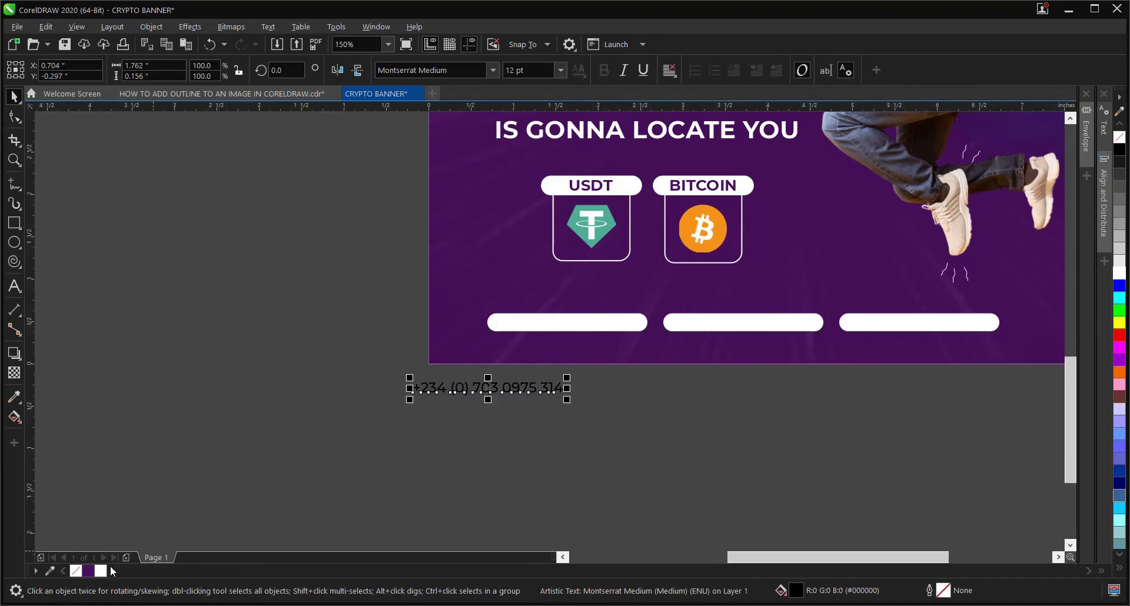
{"action": "left_click", "coordinate": [86, 571]}
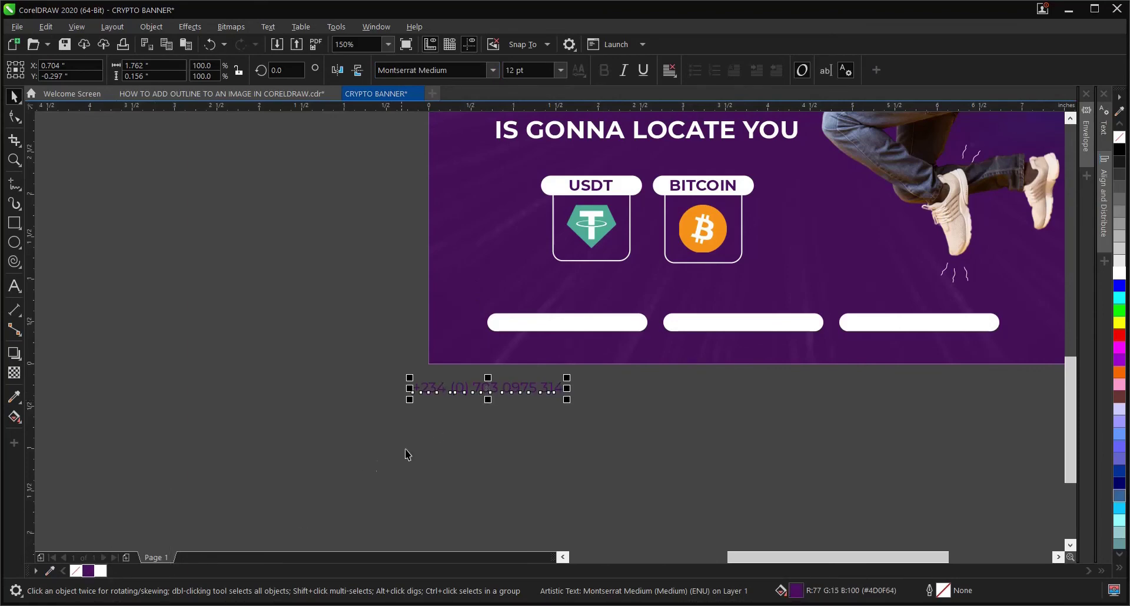
{"action": "left_click", "coordinate": [562, 69]}
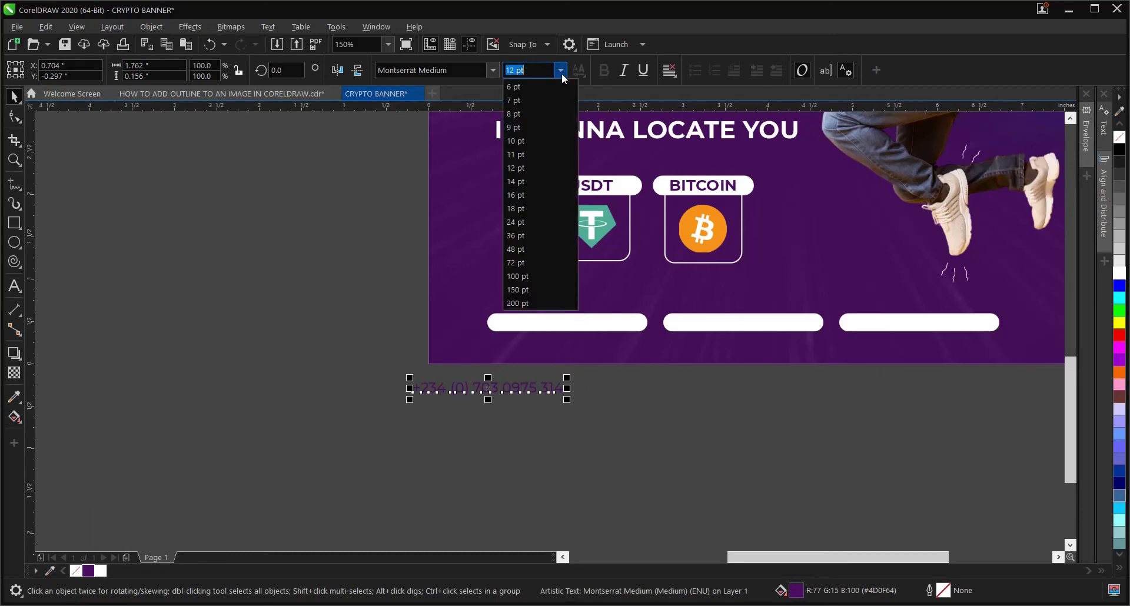
{"action": "left_click", "coordinate": [545, 127]}
{"action": "left_click_drag", "start_coordinate": [469, 389], "coordinate": [580, 323]}
{"action": "left_click", "coordinate": [502, 429]}
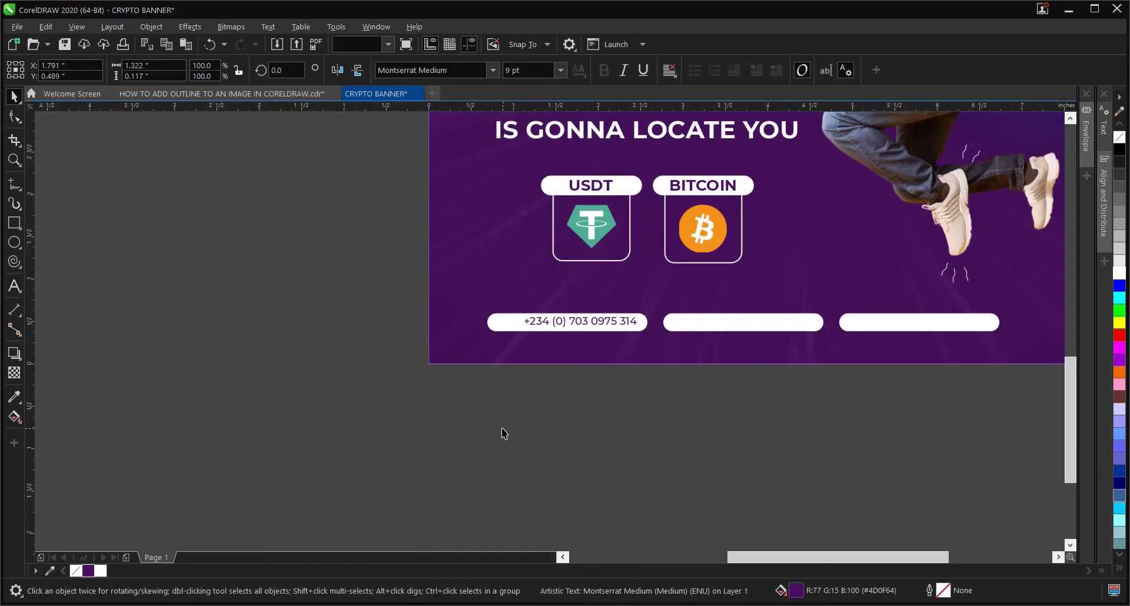
{"action": "scroll", "coordinate": [485, 421], "scroll_direction": "down", "scroll_amount": 2}
{"action": "scroll", "coordinate": [98, 374], "scroll_direction": "down", "scroll_amount": 2}
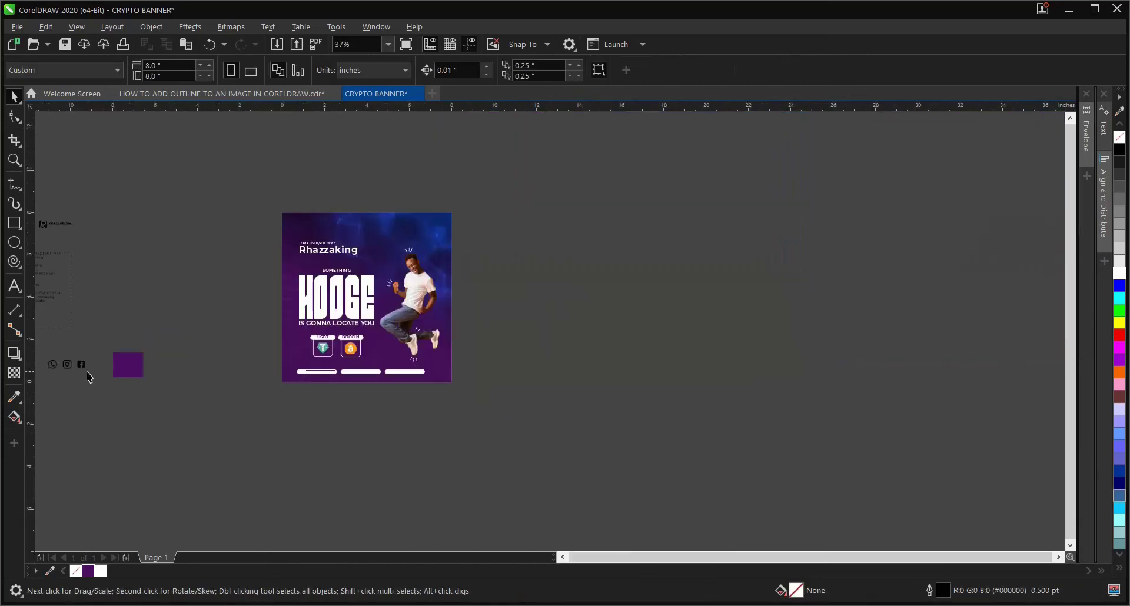
Bring the Instagram icon in front of the first pill, shrink it to about 45%, and place it before the number.
{"action": "scroll", "coordinate": [88, 371], "scroll_direction": "up", "scroll_amount": 4}
{"action": "left_click", "coordinate": [134, 360]}
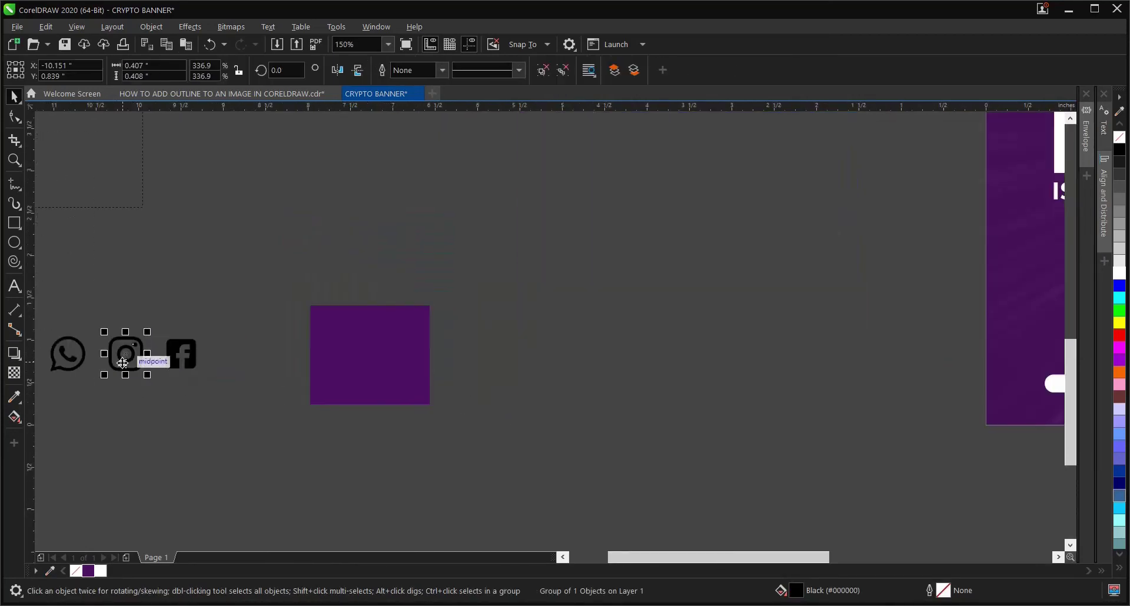
{"action": "scroll", "coordinate": [126, 359], "scroll_direction": "down", "scroll_amount": 2}
{"action": "left_click_drag", "start_coordinate": [124, 359], "coordinate": [602, 380]}
{"action": "scroll", "coordinate": [606, 376], "scroll_direction": "up", "scroll_amount": 6}
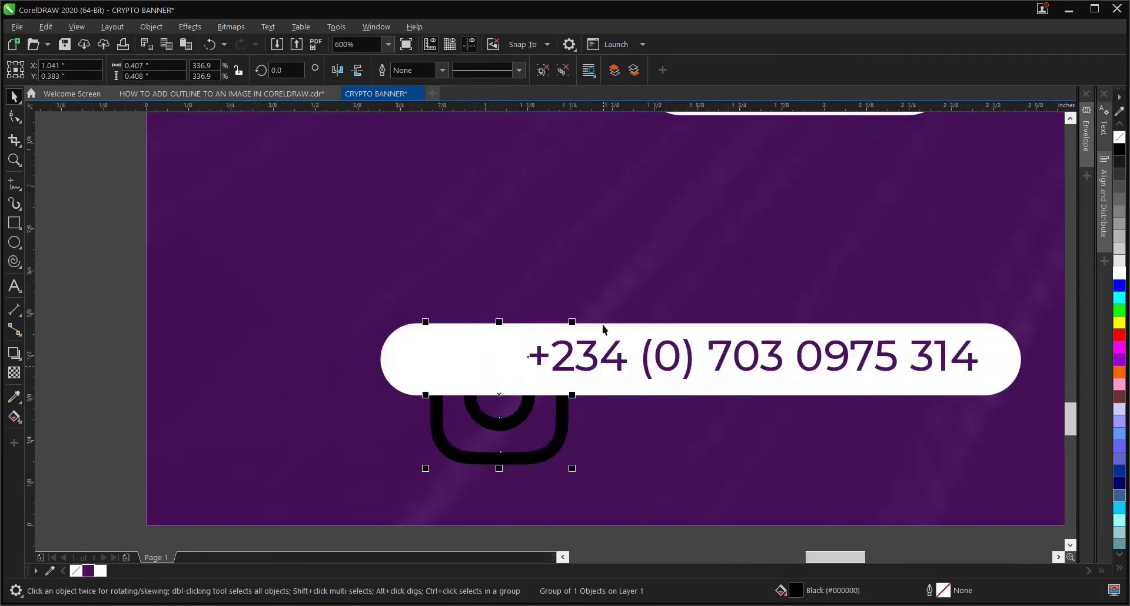
{"action": "left_click", "coordinate": [615, 71]}
{"action": "left_click_drag", "start_coordinate": [577, 318], "coordinate": [551, 356]}
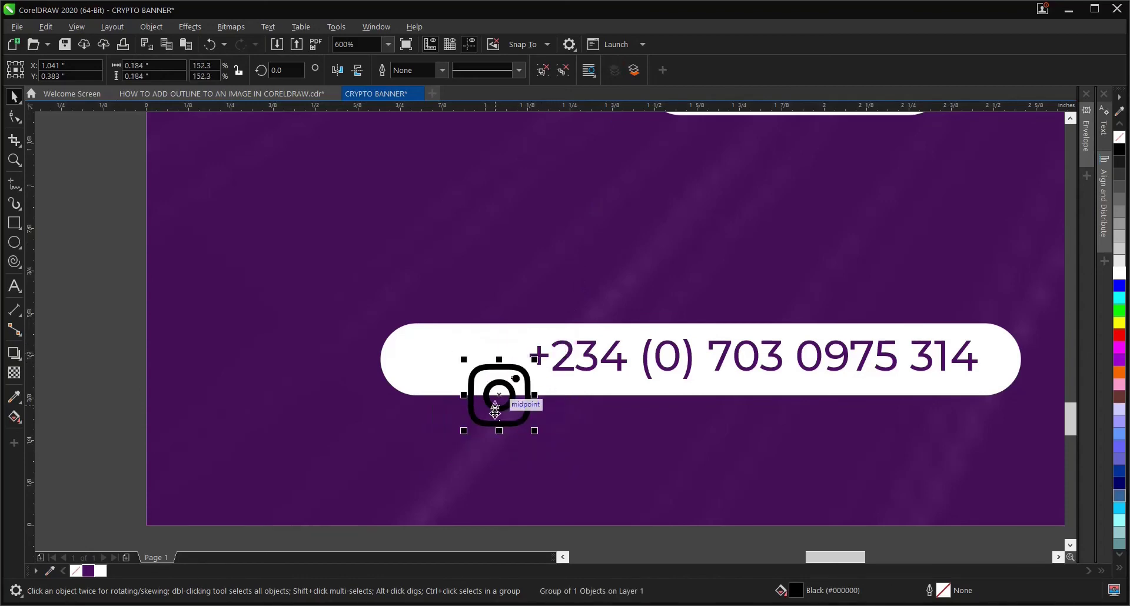
{"action": "left_click_drag", "start_coordinate": [506, 395], "coordinate": [484, 365]}
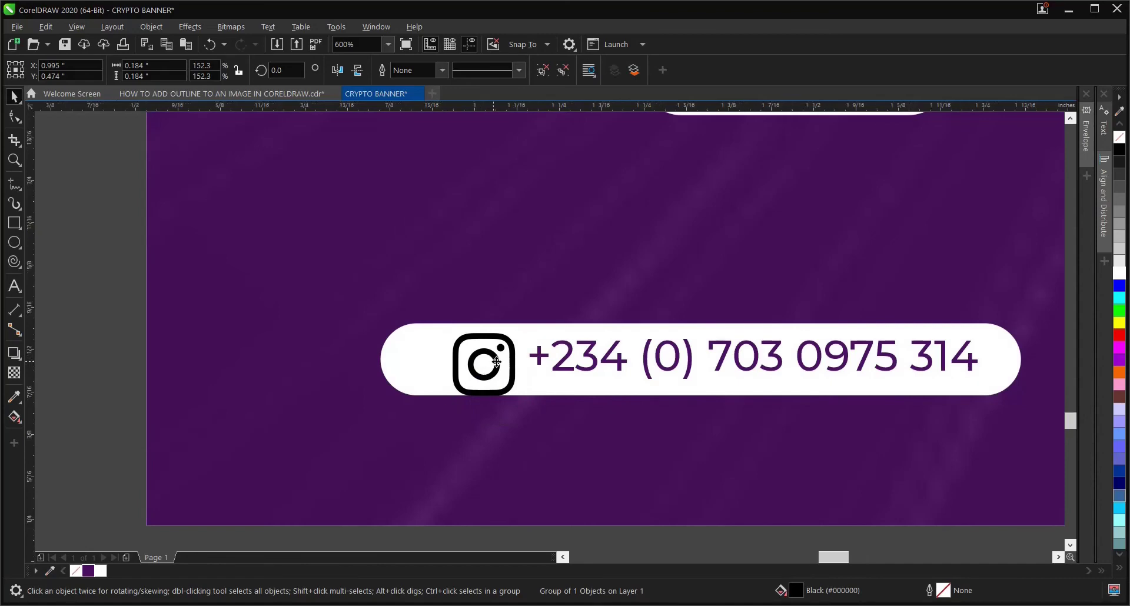
{"action": "scroll", "coordinate": [496, 363], "scroll_direction": "up", "scroll_amount": 1}
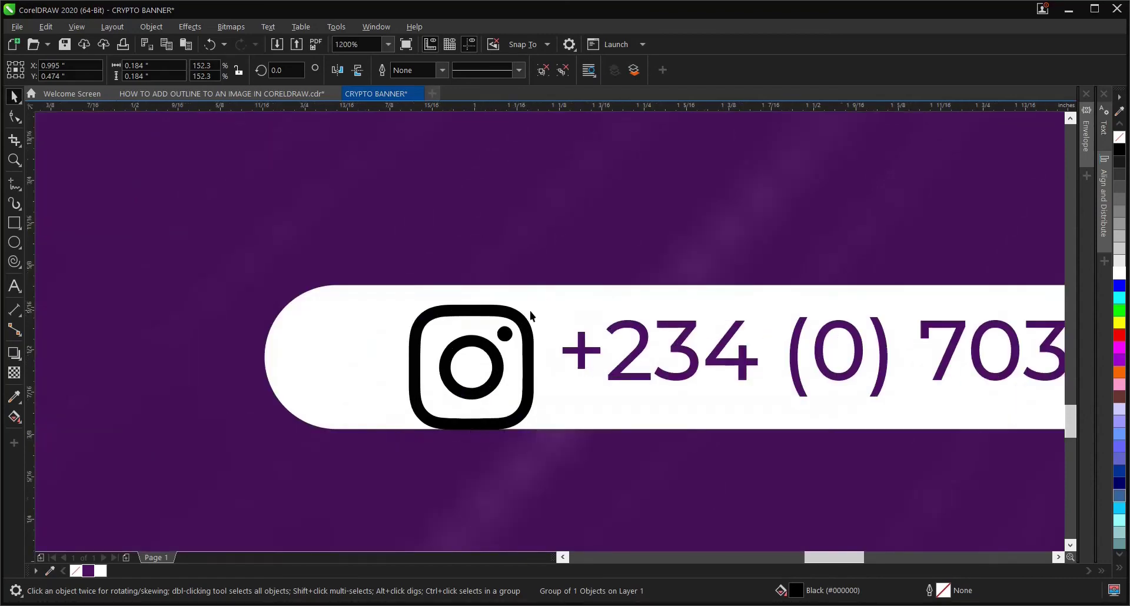
{"action": "scroll", "coordinate": [529, 311], "scroll_direction": "down", "scroll_amount": 1}
{"action": "scroll", "coordinate": [535, 312], "scroll_direction": "up", "scroll_amount": 1}
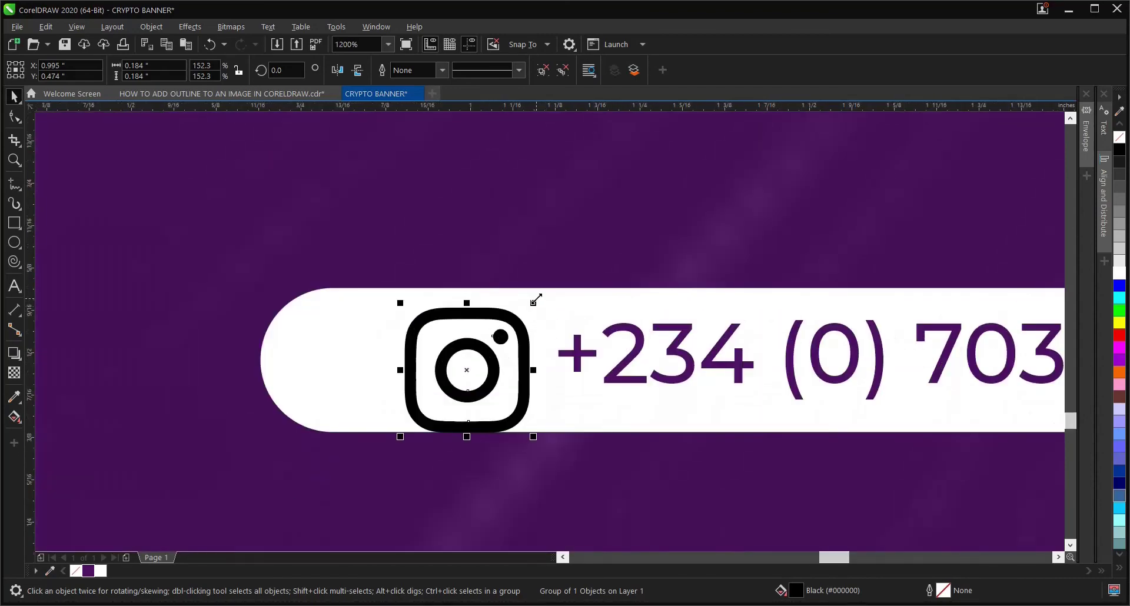
{"action": "scroll", "coordinate": [523, 335], "scroll_direction": "down", "scroll_amount": 4}
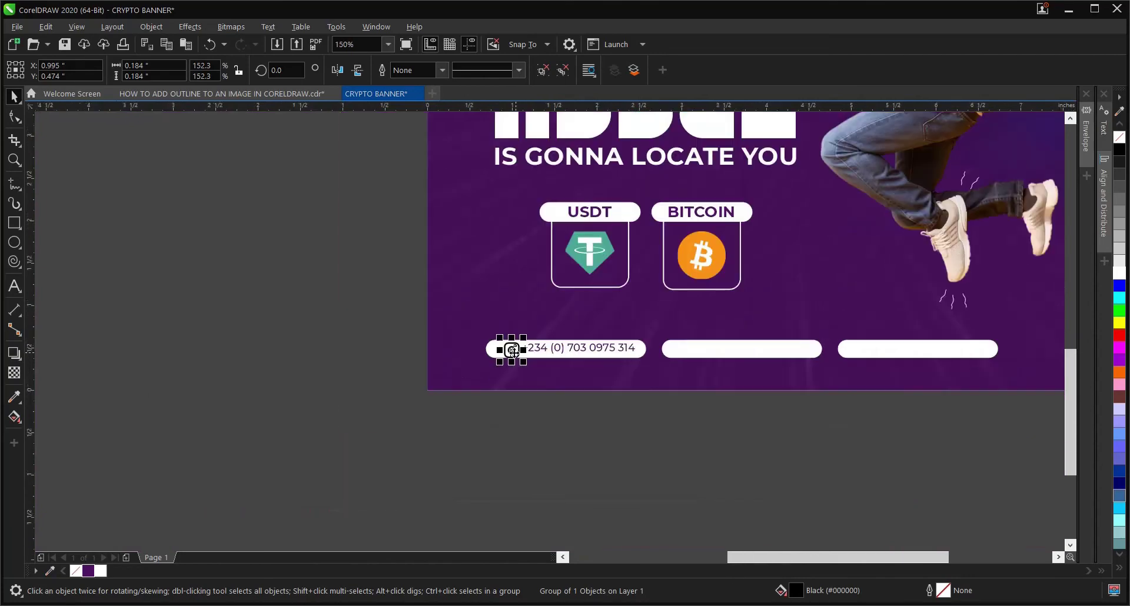
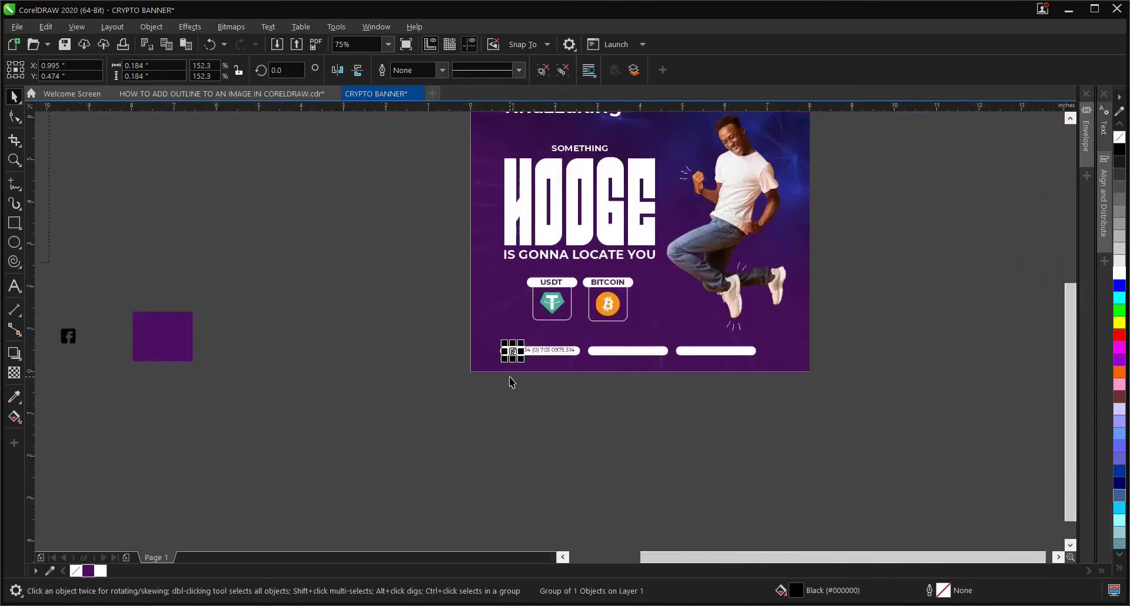
Undo the last two changes to the Instagram icon.
{"action": "key", "text": "ctrl+z"}
{"action": "key", "text": "ctrl+z"}
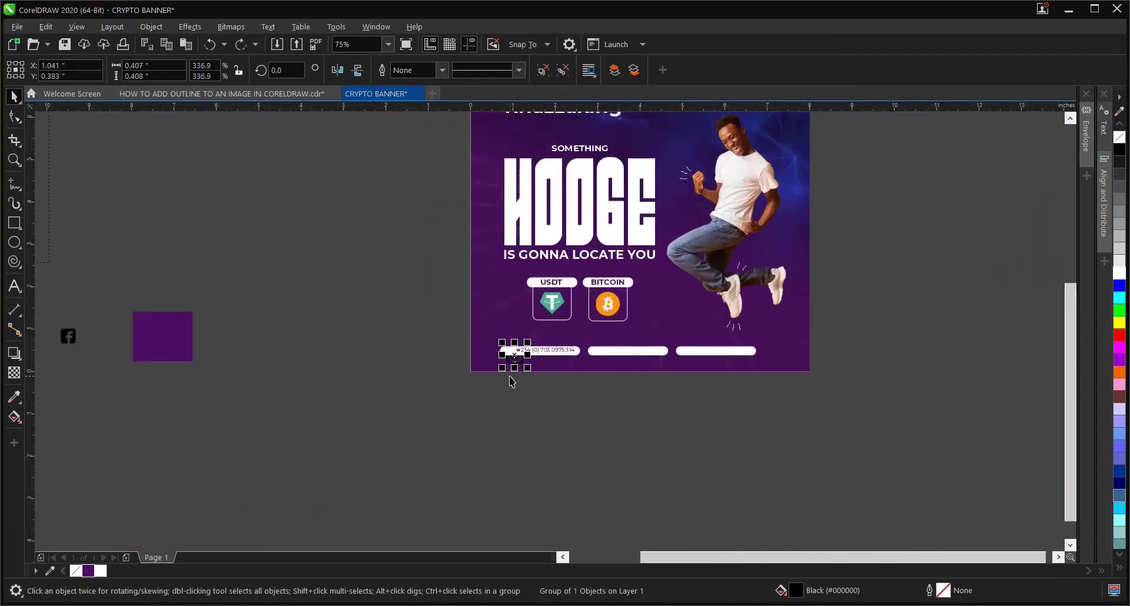
{"action": "key", "text": "ctrl+z"}
{"action": "scroll", "coordinate": [512, 383], "scroll_direction": "down", "scroll_amount": 1}
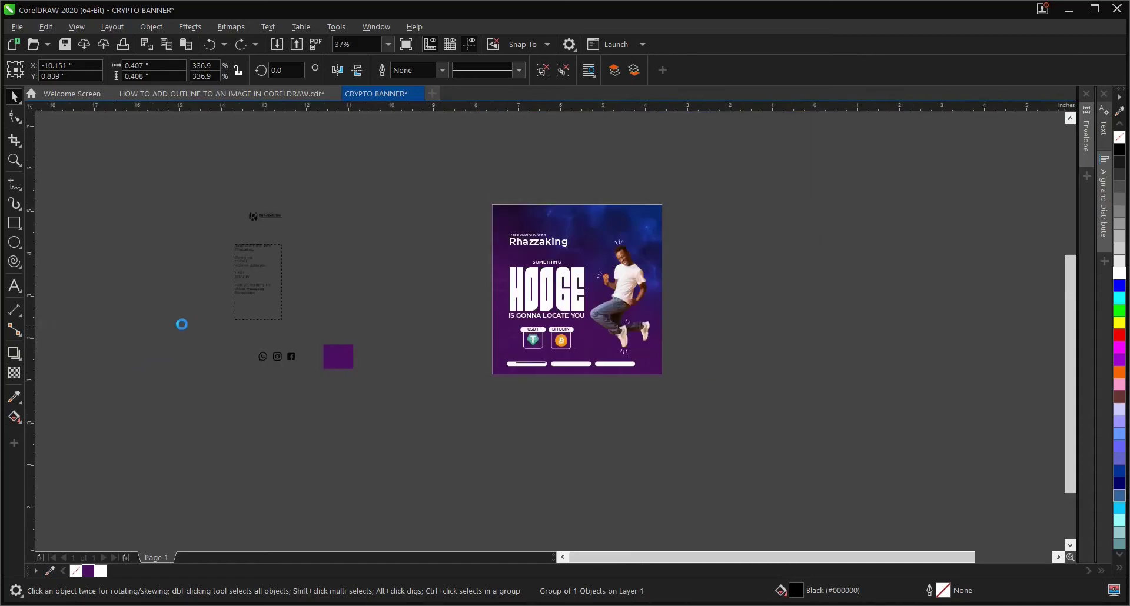
{"action": "scroll", "coordinate": [212, 341], "scroll_direction": "up", "scroll_amount": 2}
Marquee-select the WhatsApp, Instagram and Facebook icons and move them below the banner.
{"action": "left_click_drag", "start_coordinate": [360, 366], "coordinate": [589, 458]}
{"action": "scroll", "coordinate": [368, 406], "scroll_direction": "down", "scroll_amount": 1}
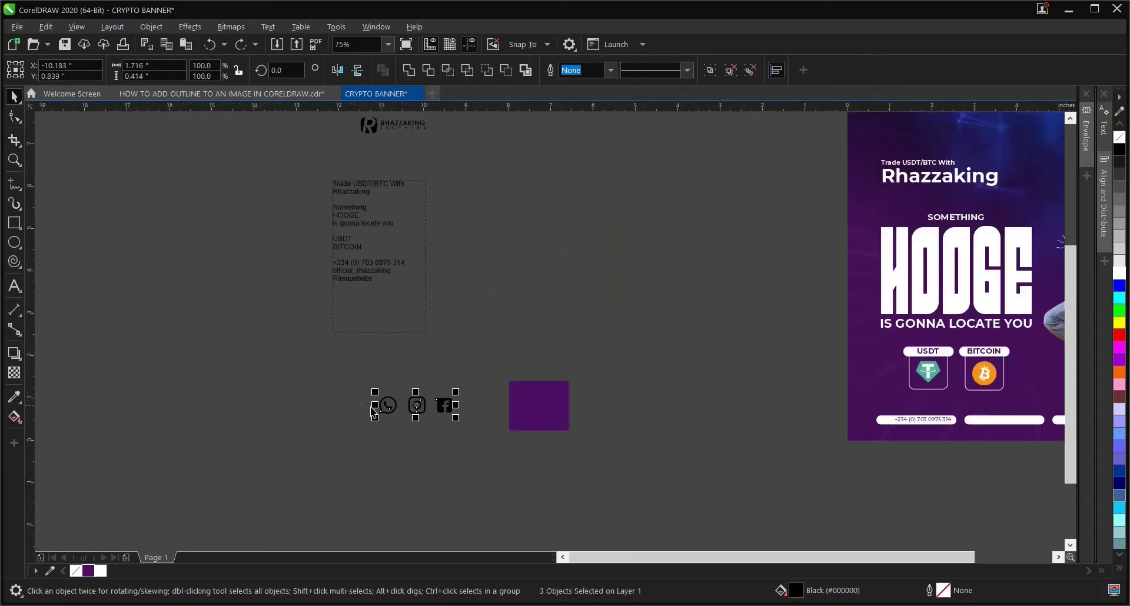
{"action": "left_click_drag", "start_coordinate": [426, 419], "coordinate": [972, 510]}
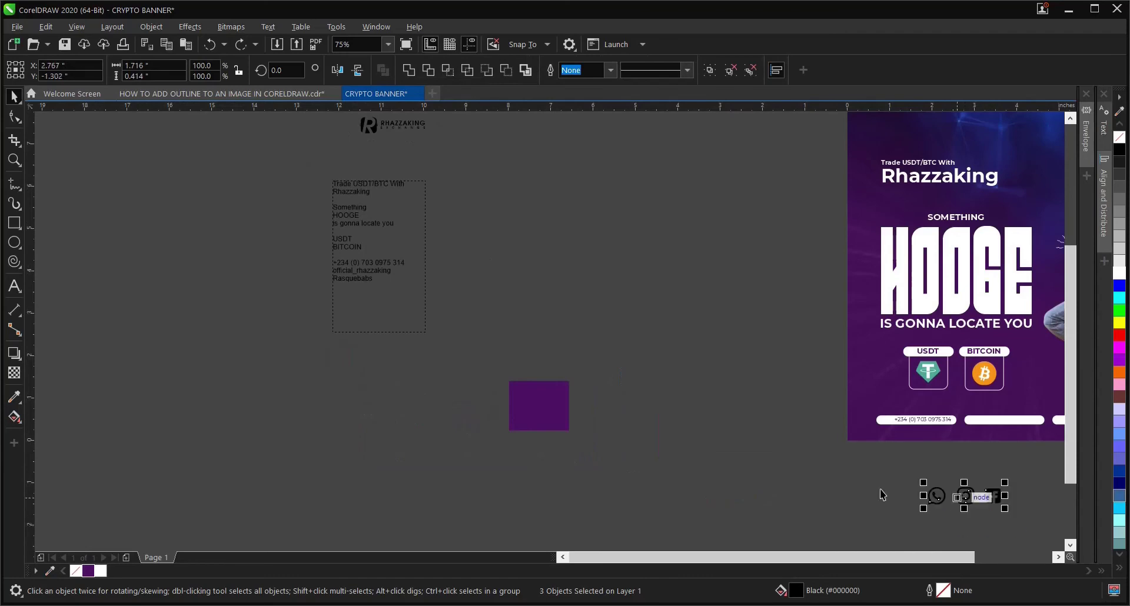
{"action": "scroll", "coordinate": [729, 454], "scroll_direction": "down", "scroll_amount": 1}
{"action": "scroll", "coordinate": [842, 480], "scroll_direction": "up", "scroll_amount": 3}
{"action": "scroll", "coordinate": [790, 471], "scroll_direction": "down", "scroll_amount": 1}
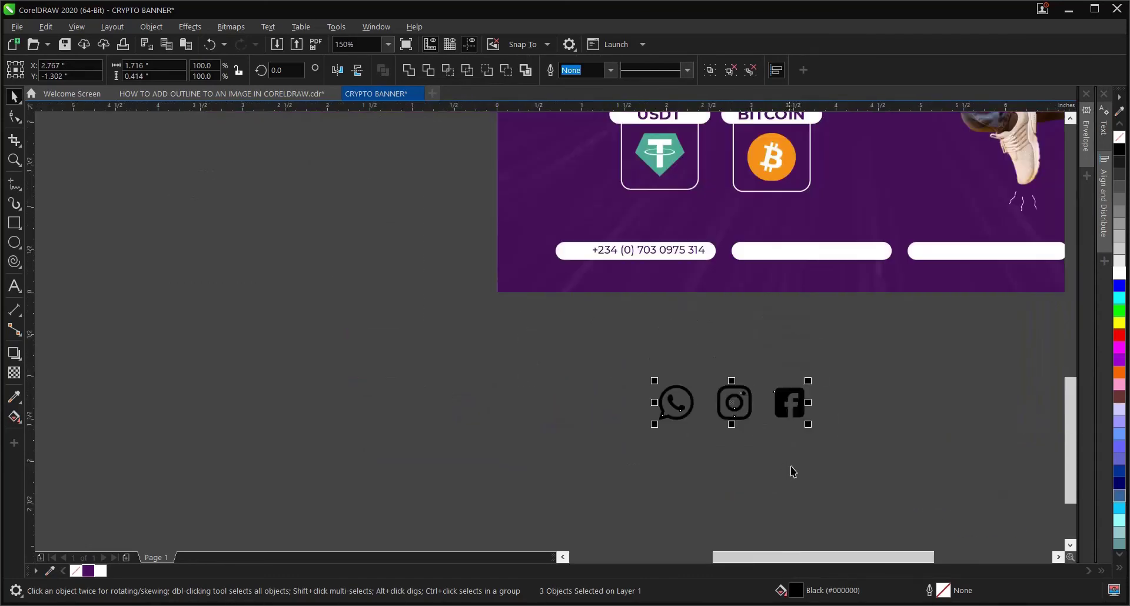
{"action": "scroll", "coordinate": [803, 405], "scroll_direction": "up", "scroll_amount": 1}
Place the three icons just under the banner's bottom edge and shrink them to about 25%.
{"action": "left_click_drag", "start_coordinate": [666, 415], "coordinate": [576, 327]}
{"action": "scroll", "coordinate": [630, 399], "scroll_direction": "down", "scroll_amount": 1}
{"action": "scroll", "coordinate": [576, 286], "scroll_direction": "up", "scroll_amount": 1}
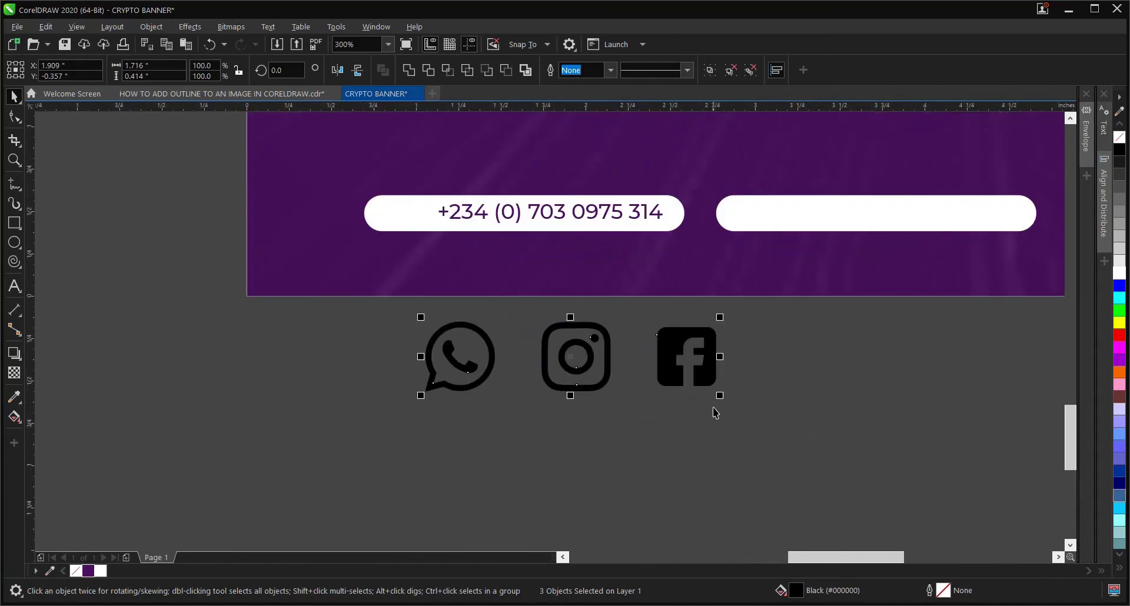
{"action": "left_click_drag", "start_coordinate": [721, 399], "coordinate": [575, 338]}
Try bringing the Instagram icon in front of the phone pill, then undo both changes.
{"action": "left_click", "coordinate": [574, 372]}
{"action": "left_click_drag", "start_coordinate": [447, 305], "coordinate": [416, 224]}
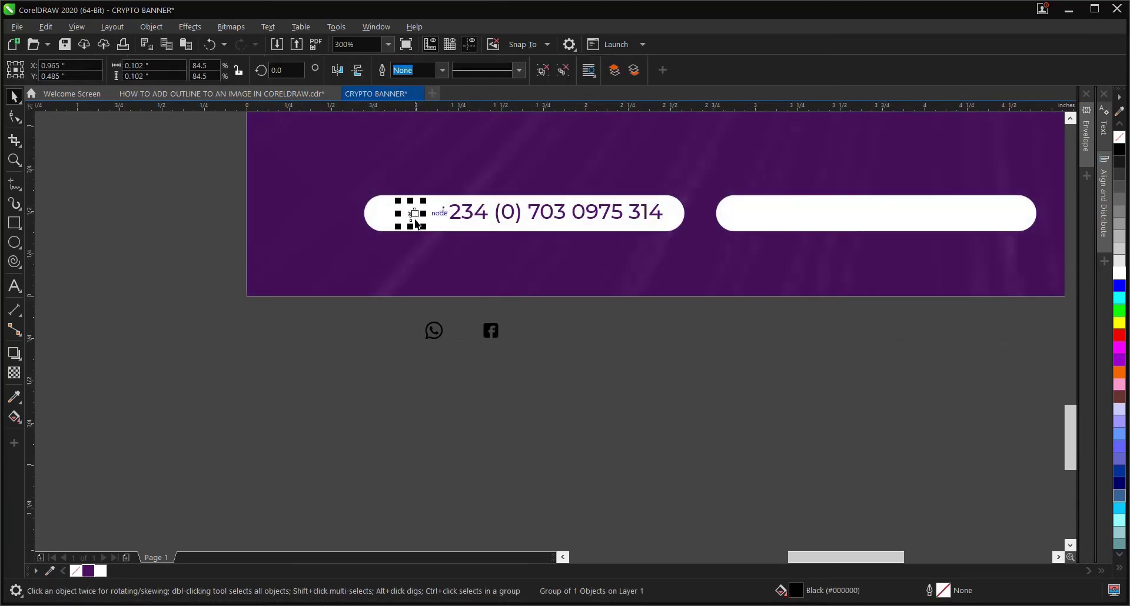
{"action": "left_click", "coordinate": [618, 70]}
{"action": "scroll", "coordinate": [444, 210], "scroll_direction": "up", "scroll_amount": 2}
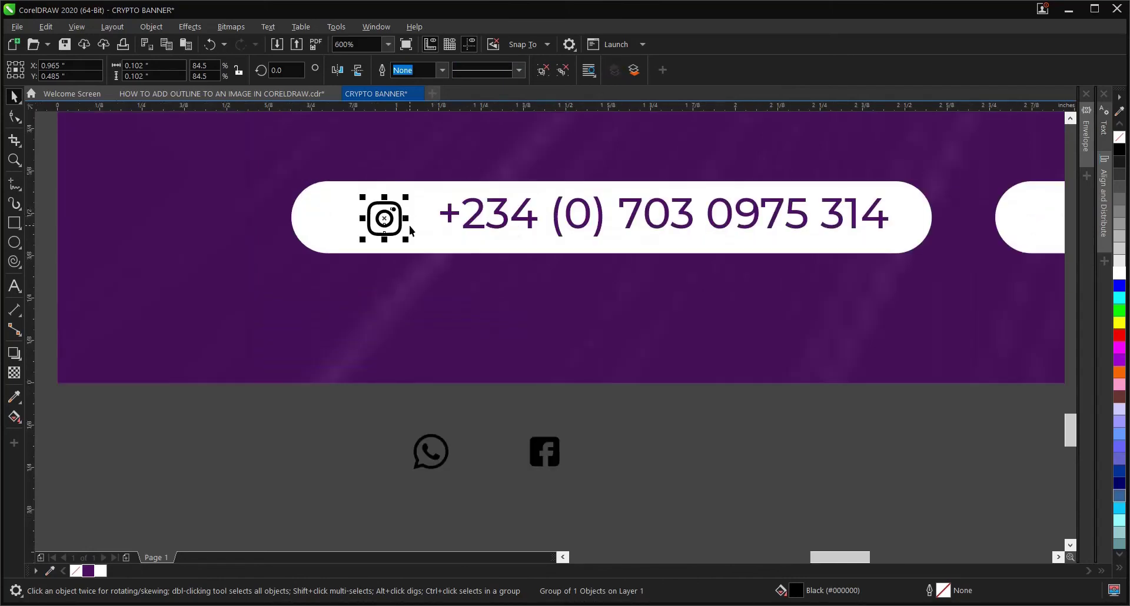
{"action": "key", "text": "ctrl+z"}
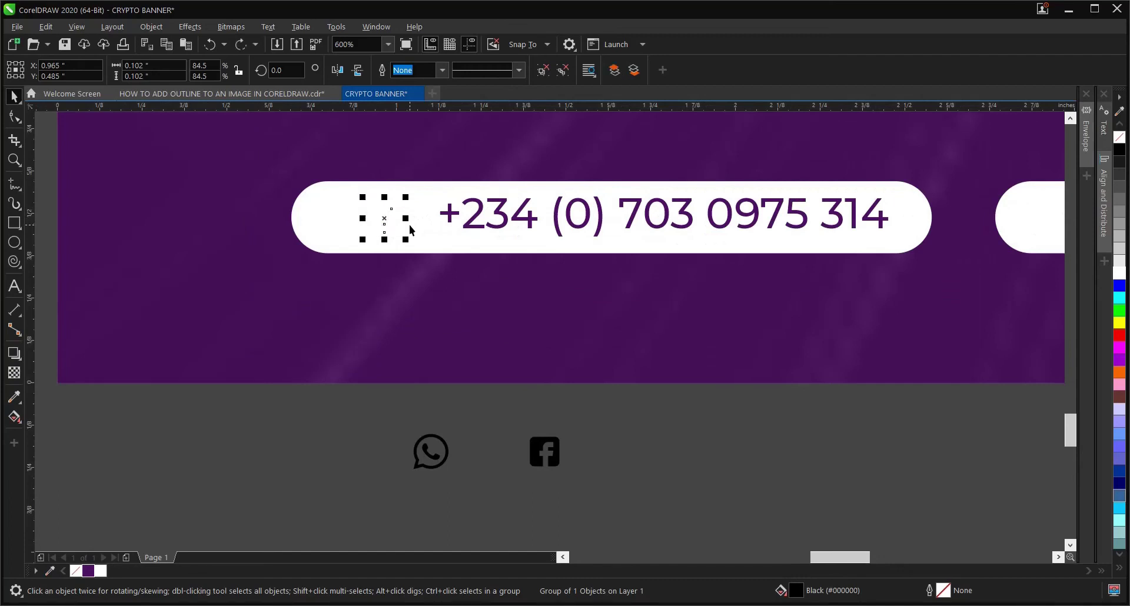
{"action": "key", "text": "ctrl+z"}
Enlarge the social icons, then put Instagram on the phone pill in front of it.
{"action": "left_click_drag", "start_coordinate": [618, 423], "coordinate": [369, 458]}
{"action": "left_click_drag", "start_coordinate": [407, 428], "coordinate": [379, 421]}
{"action": "left_click", "coordinate": [612, 460]}
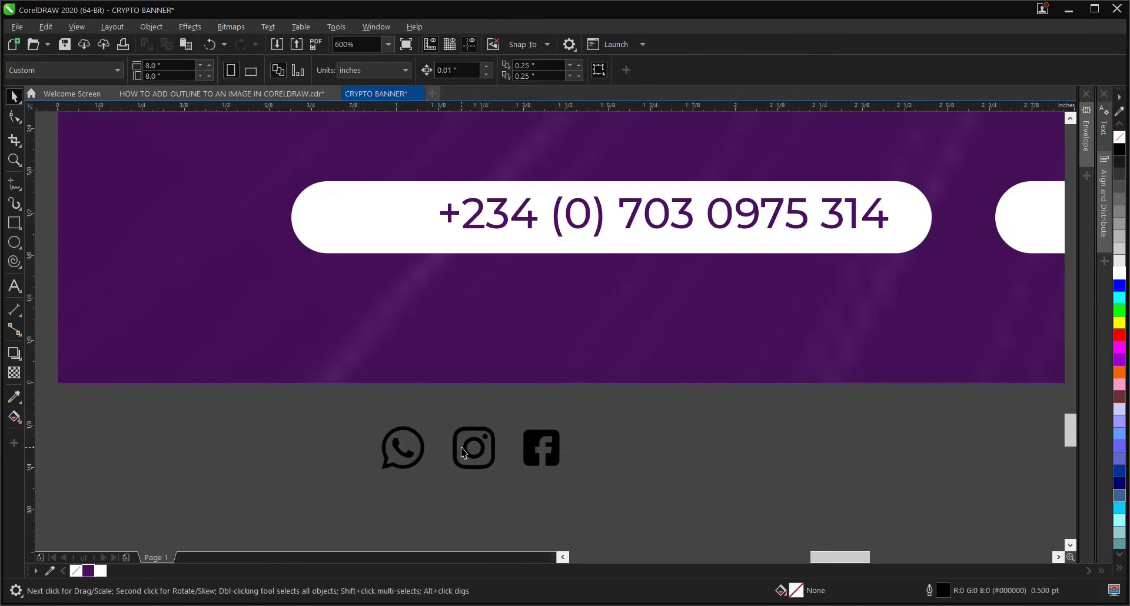
{"action": "left_click", "coordinate": [462, 452]}
{"action": "left_click_drag", "start_coordinate": [474, 445], "coordinate": [389, 215]}
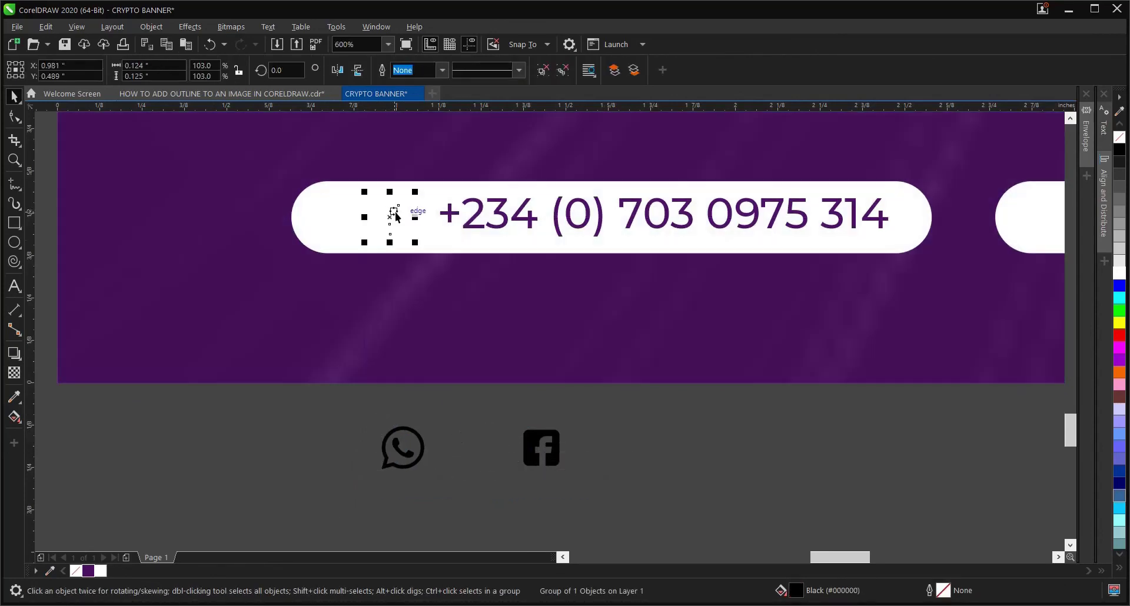
{"action": "left_click", "coordinate": [614, 71]}
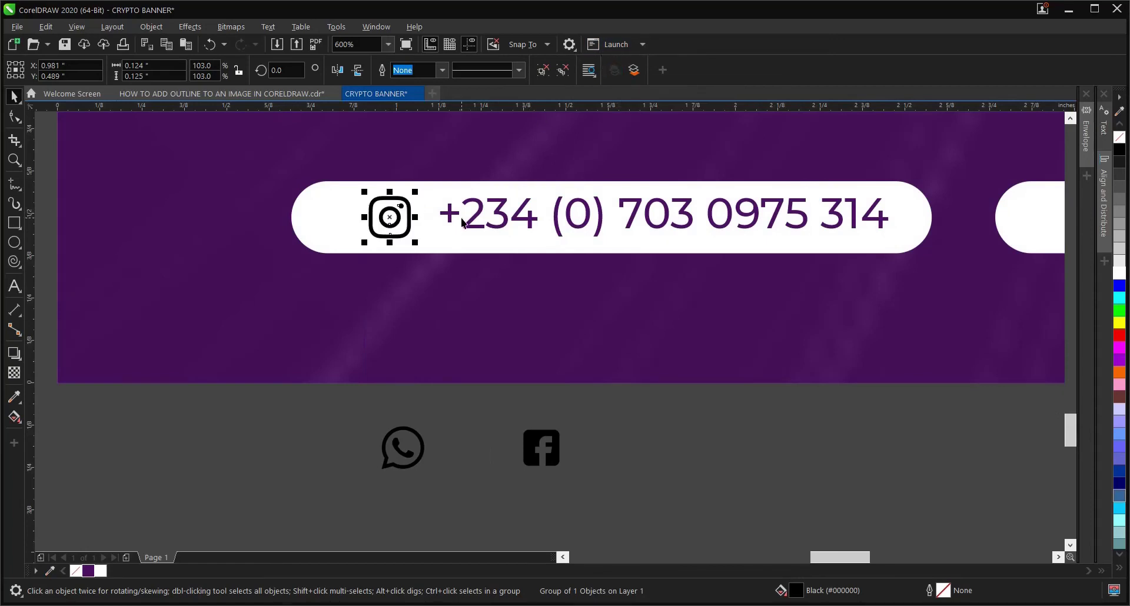
Check the Instagram icon's placement against the phone number, then deselect.
{"action": "left_click", "coordinate": [475, 217], "text": "shift"}
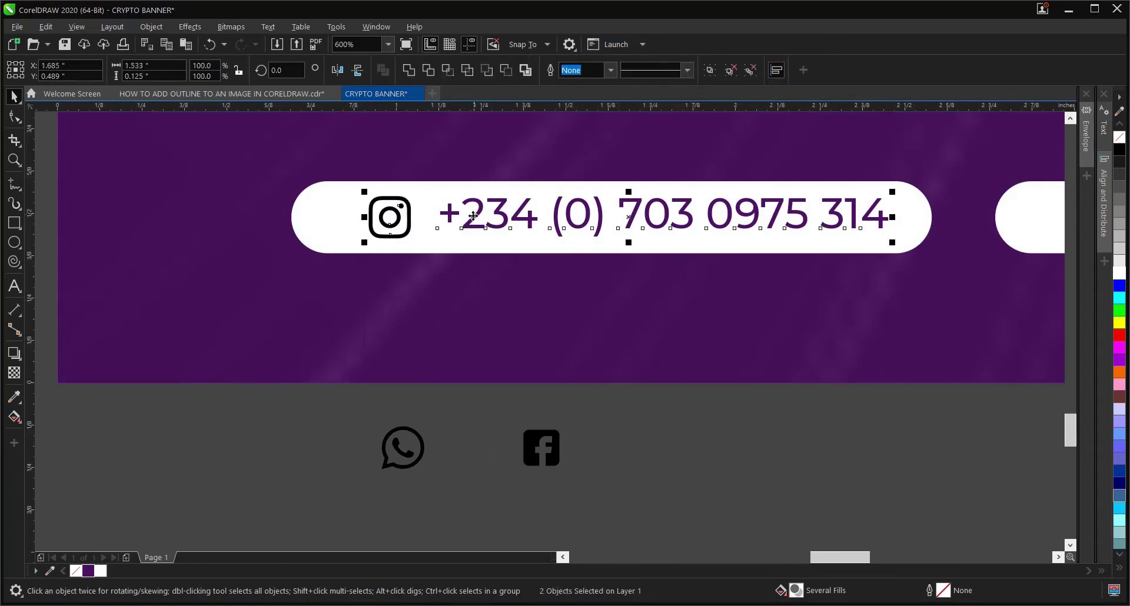
{"action": "left_click", "coordinate": [405, 271]}
{"action": "left_click", "coordinate": [408, 236]}
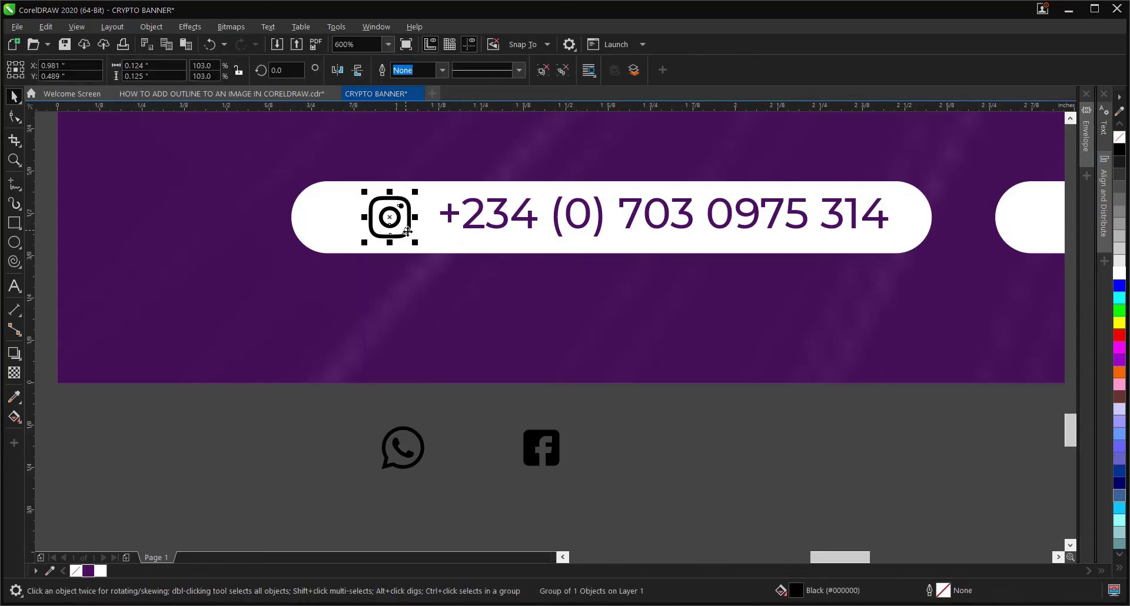
{"action": "scroll", "coordinate": [406, 233], "scroll_direction": "up", "scroll_amount": 3}
{"action": "scroll", "coordinate": [367, 403], "scroll_direction": "down", "scroll_amount": 1}
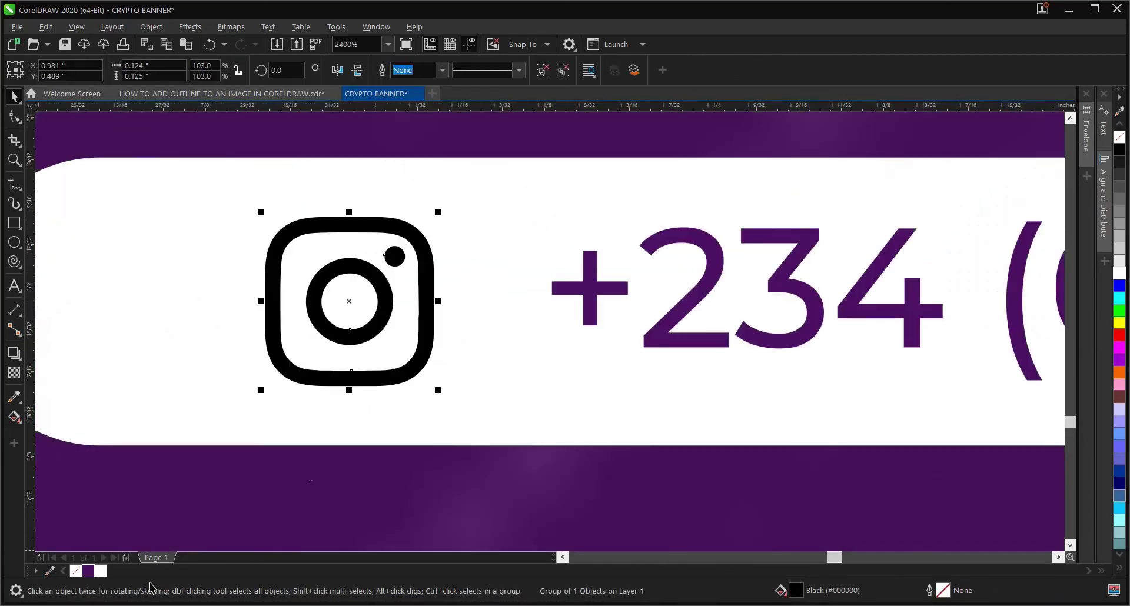
{"action": "scroll", "coordinate": [338, 402], "scroll_direction": "down", "scroll_amount": 1}
{"action": "scroll", "coordinate": [339, 402], "scroll_direction": "down", "scroll_amount": 2}
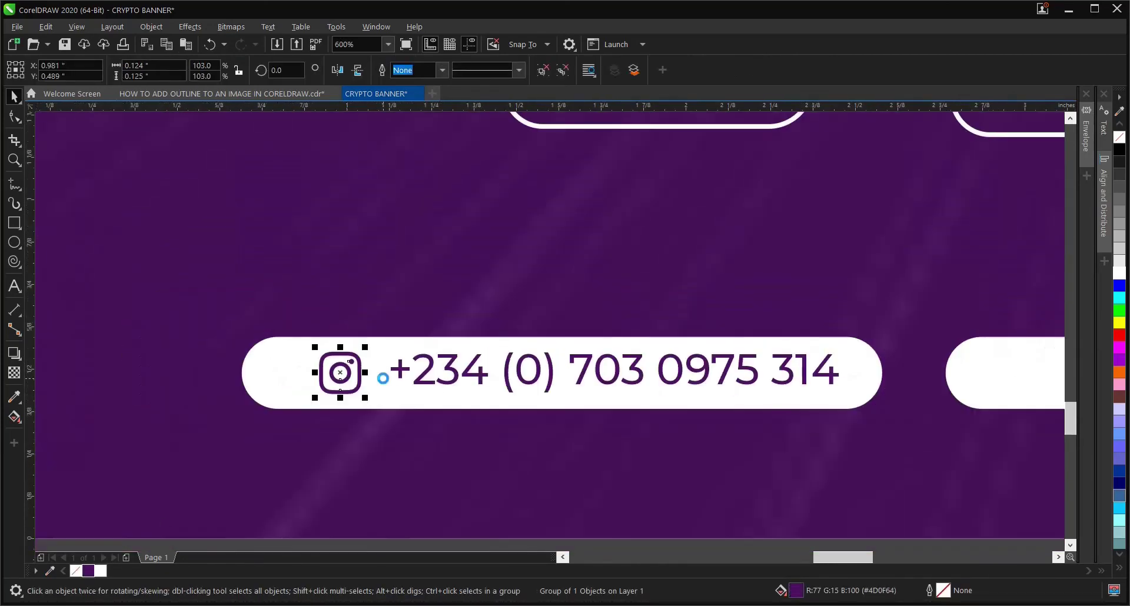
{"action": "scroll", "coordinate": [383, 380], "scroll_direction": "down", "scroll_amount": 1}
{"action": "left_click", "coordinate": [321, 480]}
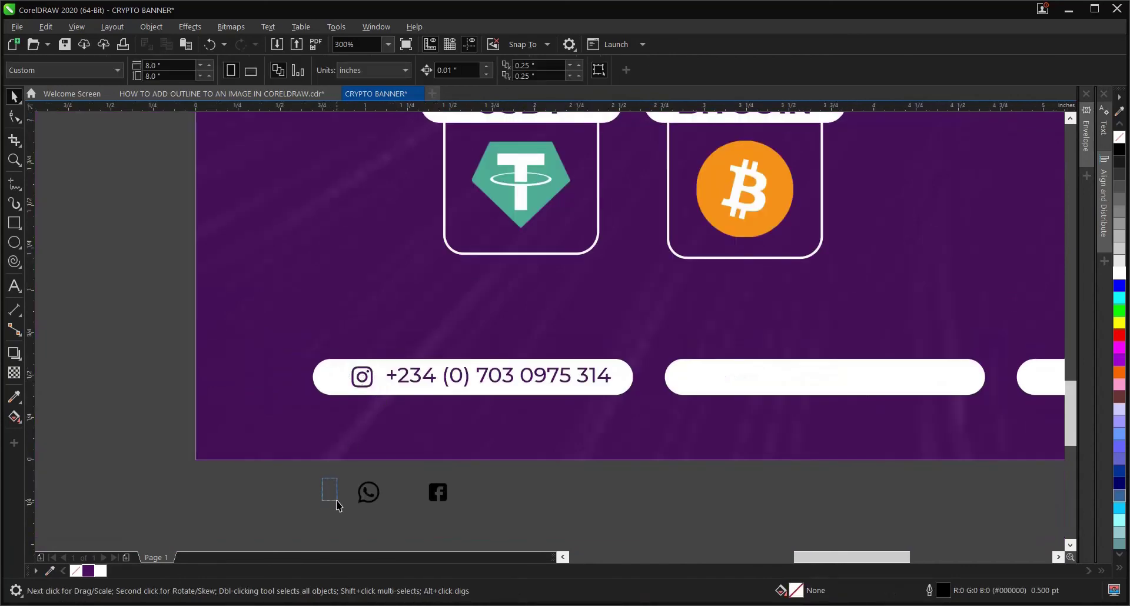
{"action": "left_click_drag", "start_coordinate": [350, 351], "coordinate": [632, 409]}
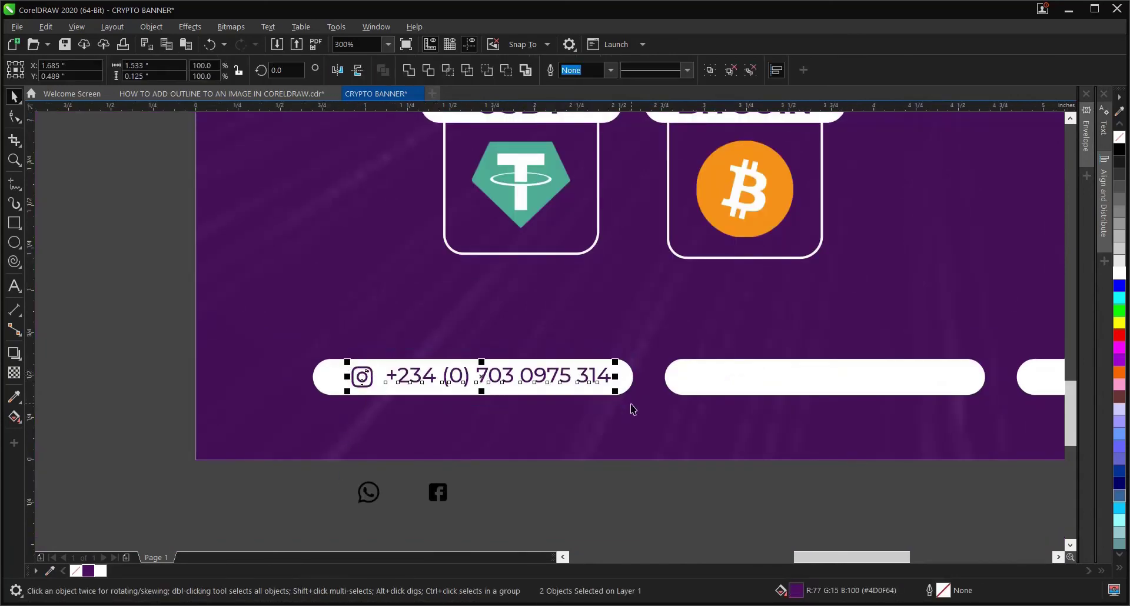
{"action": "left_click", "coordinate": [493, 475]}
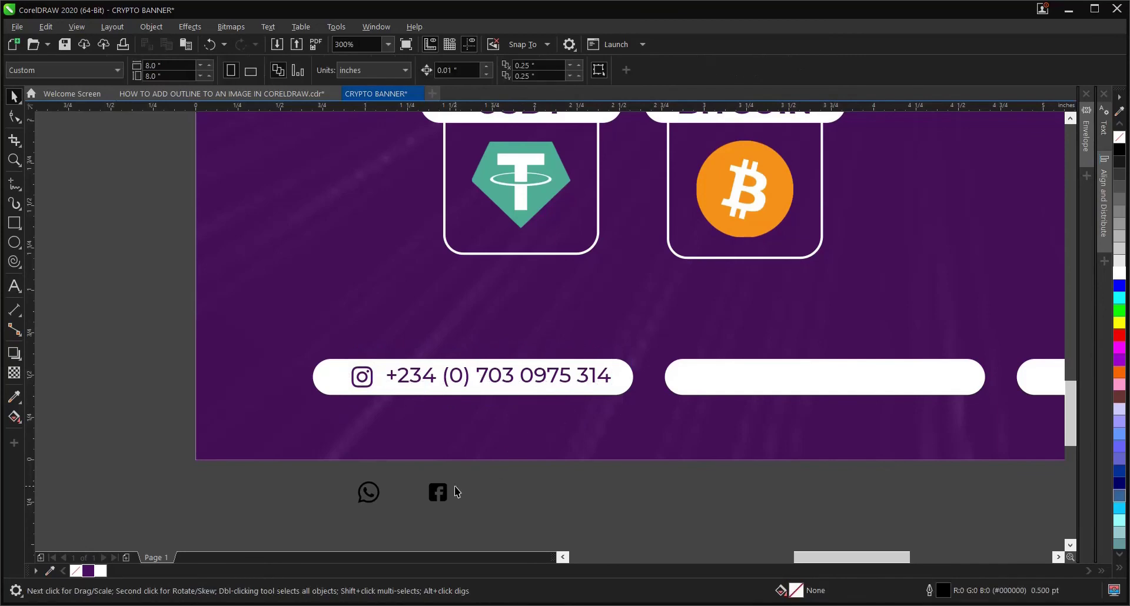
{"action": "scroll", "coordinate": [413, 465], "scroll_direction": "down", "scroll_amount": 1}
{"action": "scroll", "coordinate": [413, 448], "scroll_direction": "up", "scroll_amount": 2}
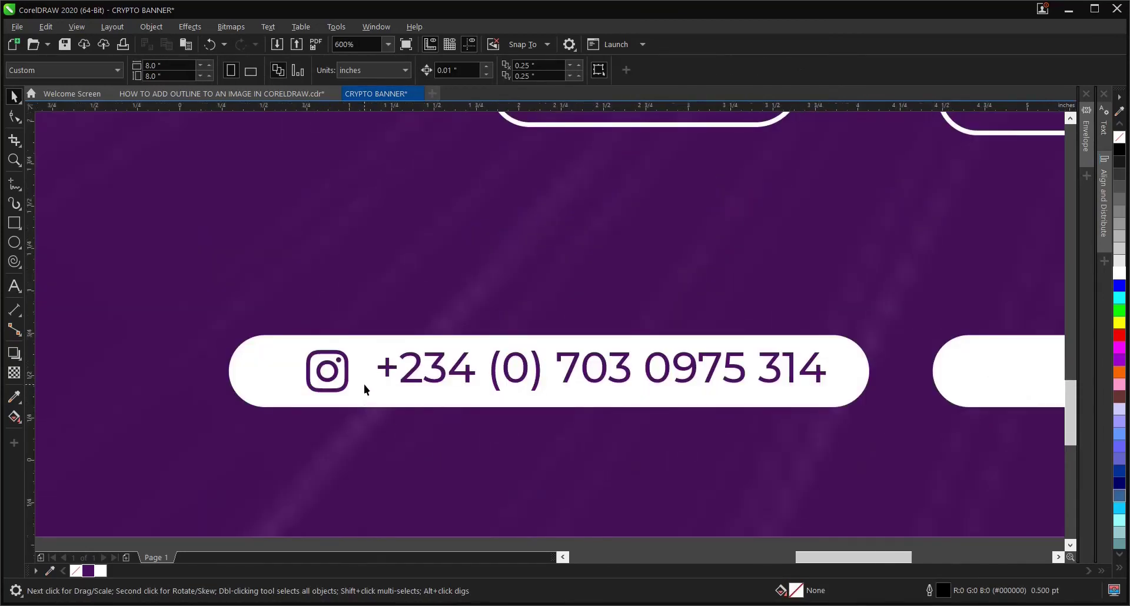
{"action": "scroll", "coordinate": [364, 386], "scroll_direction": "down", "scroll_amount": 1}
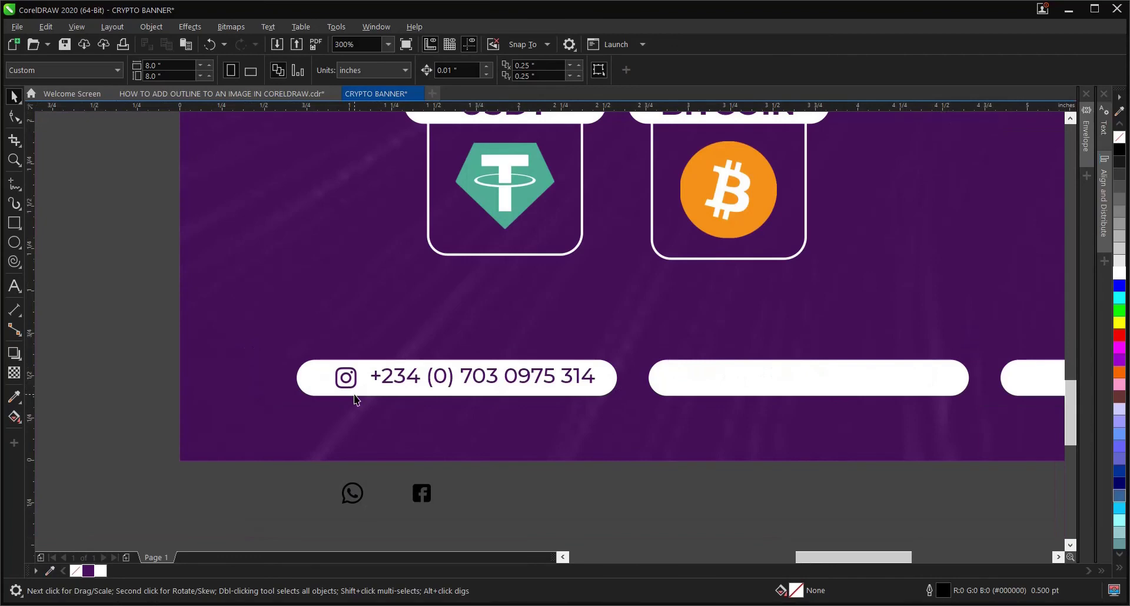
Undo the Instagram placement and enlarge the three social icons slightly.
{"action": "key", "text": "ctrl+z"}
{"action": "key", "text": "ctrl+z"}
{"action": "key", "text": "ctrl+z"}
{"action": "key", "text": "ctrl+z"}
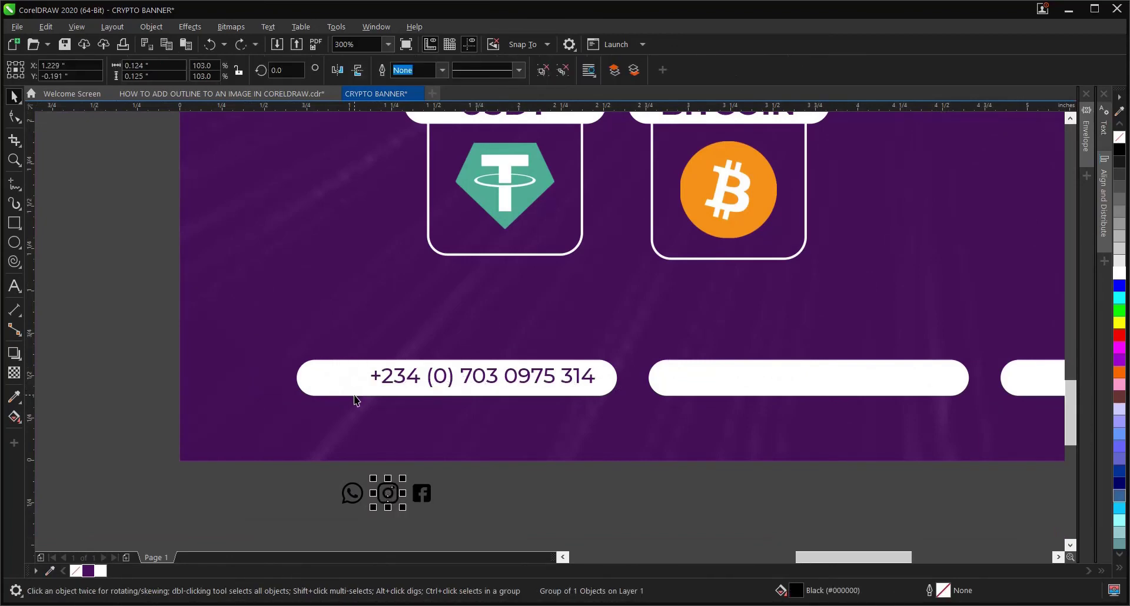
{"action": "scroll", "coordinate": [380, 521], "scroll_direction": "up", "scroll_amount": 1}
{"action": "left_click_drag", "start_coordinate": [260, 522], "coordinate": [600, 418]}
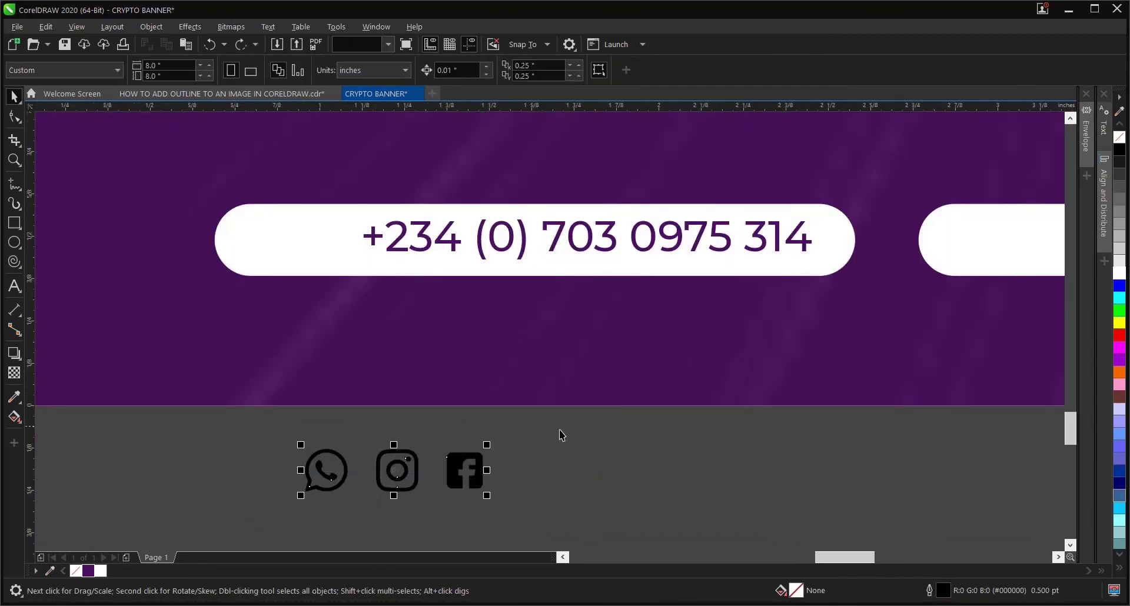
{"action": "left_click_drag", "start_coordinate": [491, 439], "coordinate": [504, 425]}
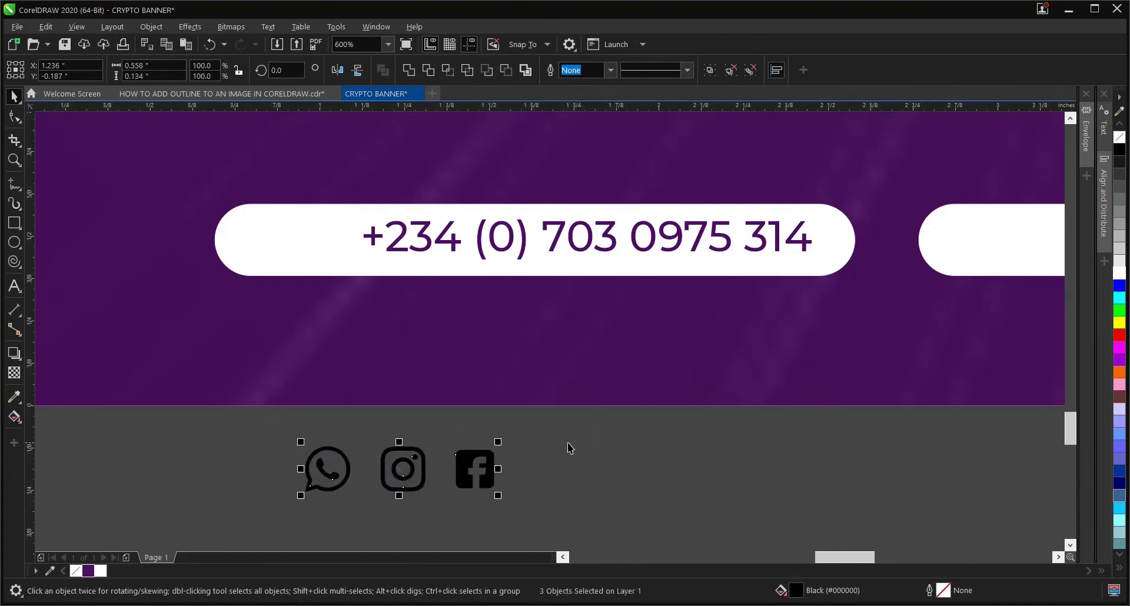
{"action": "left_click_drag", "start_coordinate": [500, 446], "coordinate": [505, 435]}
{"action": "left_click", "coordinate": [580, 448]}
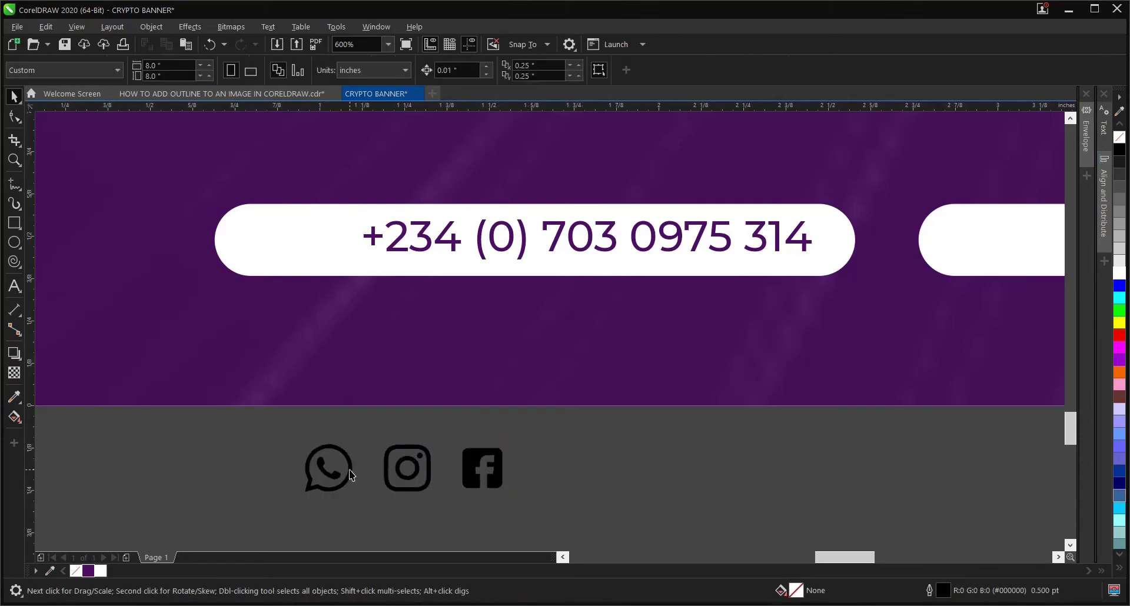
Move the WhatsApp icon onto the phone-number pill and colour it purple #4D0F64.
{"action": "left_click", "coordinate": [328, 468]}
{"action": "left_click_drag", "start_coordinate": [328, 467], "coordinate": [319, 242]}
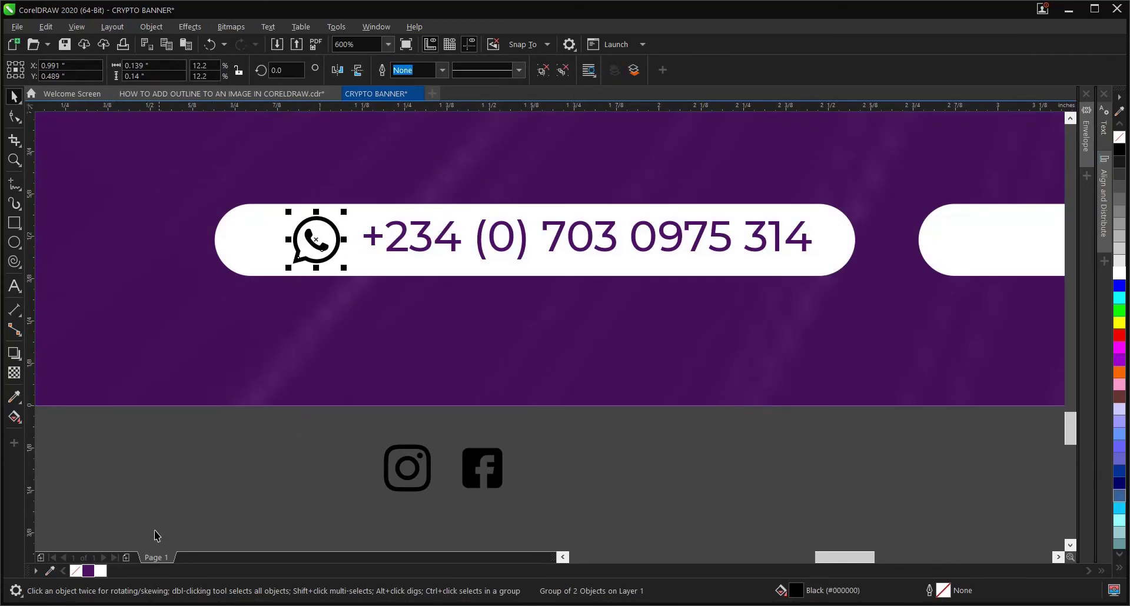
{"action": "left_click", "coordinate": [94, 571]}
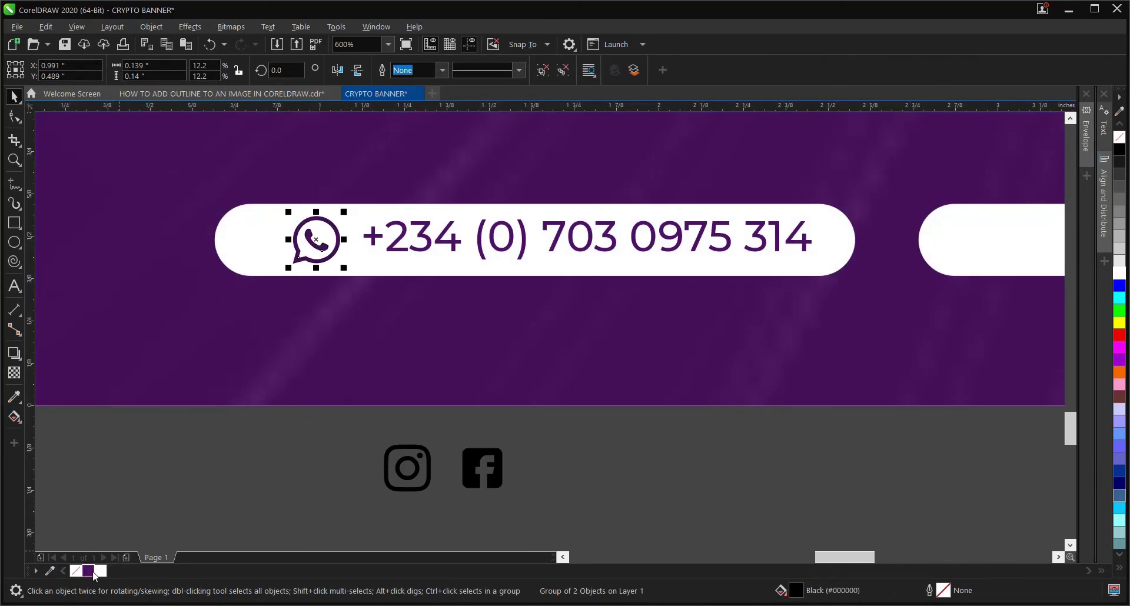
Group the WhatsApp icon with the phone number and centre the group on the white pill.
{"action": "left_click", "coordinate": [403, 231], "text": "shift"}
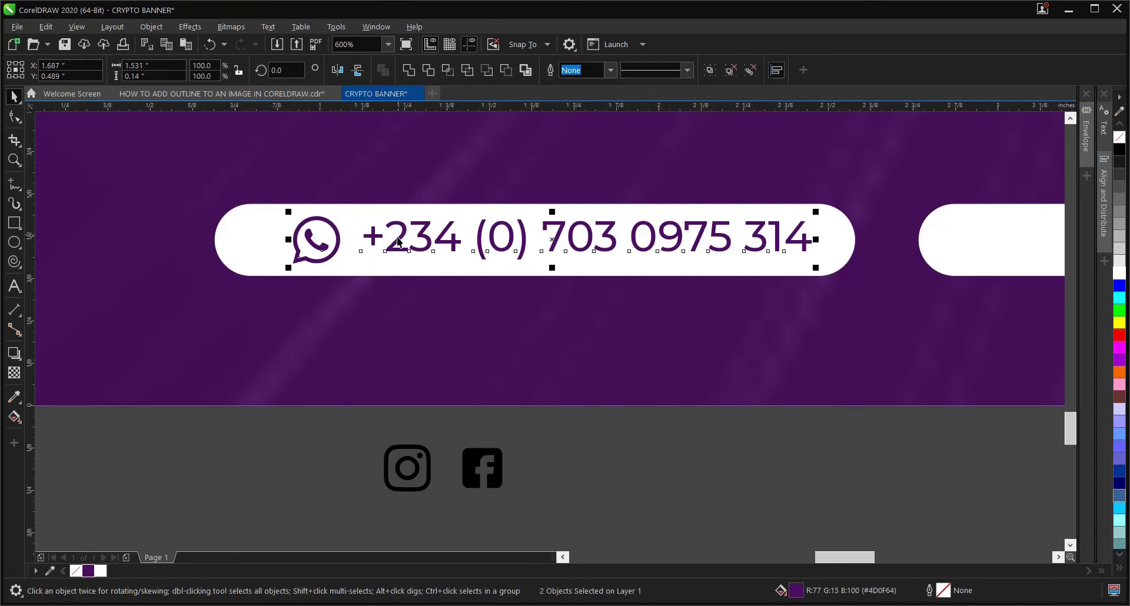
{"action": "key", "text": "ctrl+g"}
{"action": "scroll", "coordinate": [648, 265], "scroll_direction": "down", "scroll_amount": 1}
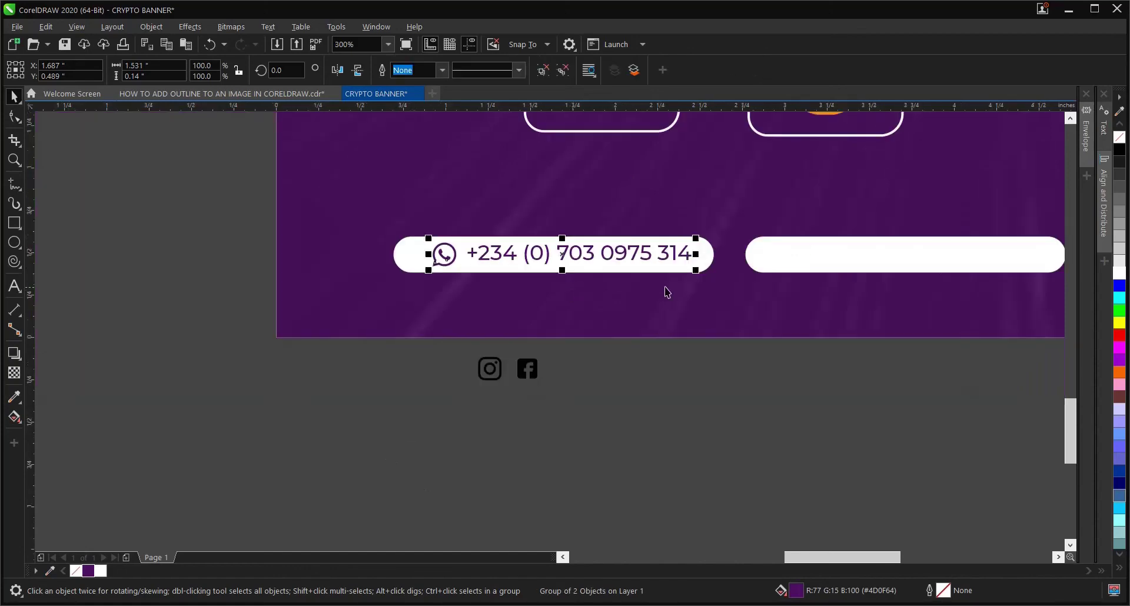
{"action": "scroll", "coordinate": [701, 247], "scroll_direction": "up", "scroll_amount": 1}
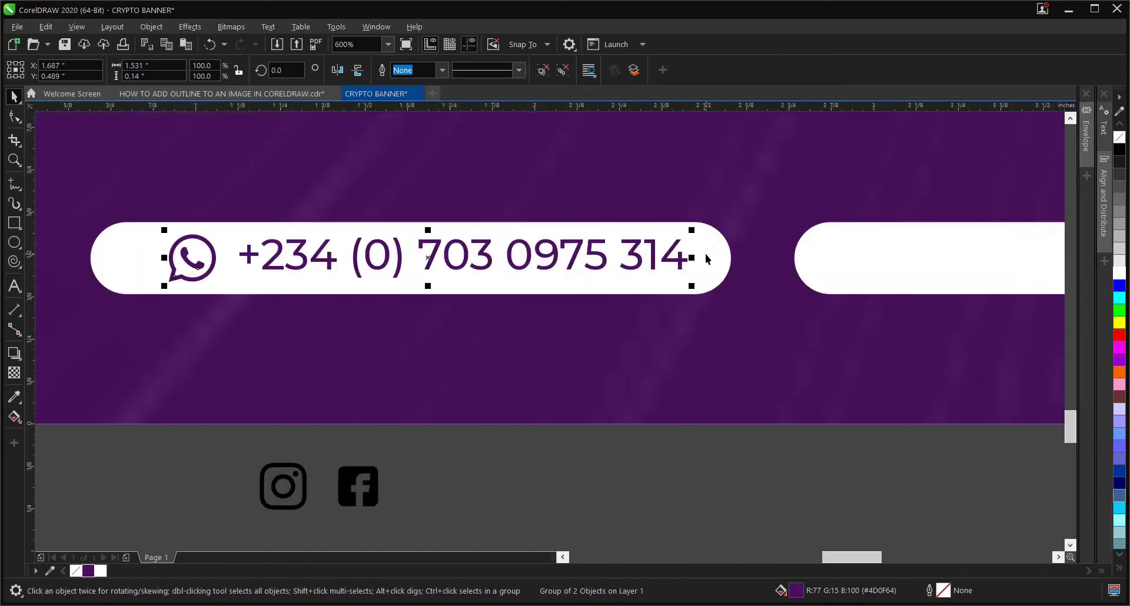
{"action": "left_click", "coordinate": [705, 253], "text": "shift"}
{"action": "key", "text": "c"}
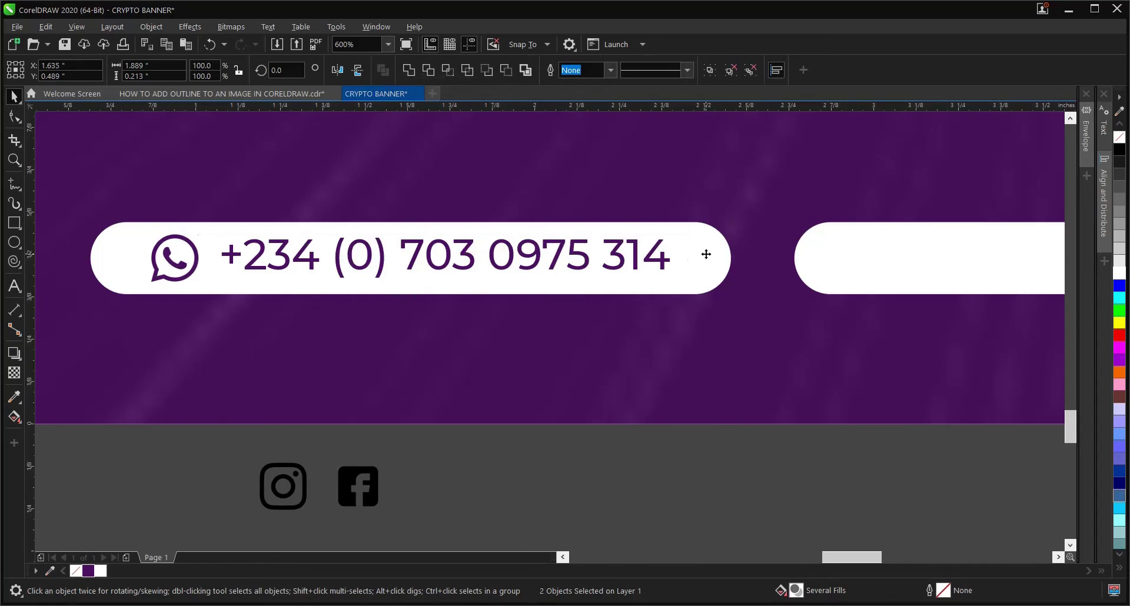
Ungroup the WhatsApp icon and phone number, then deselect.
{"action": "left_click", "coordinate": [677, 500]}
{"action": "left_click", "coordinate": [620, 272]}
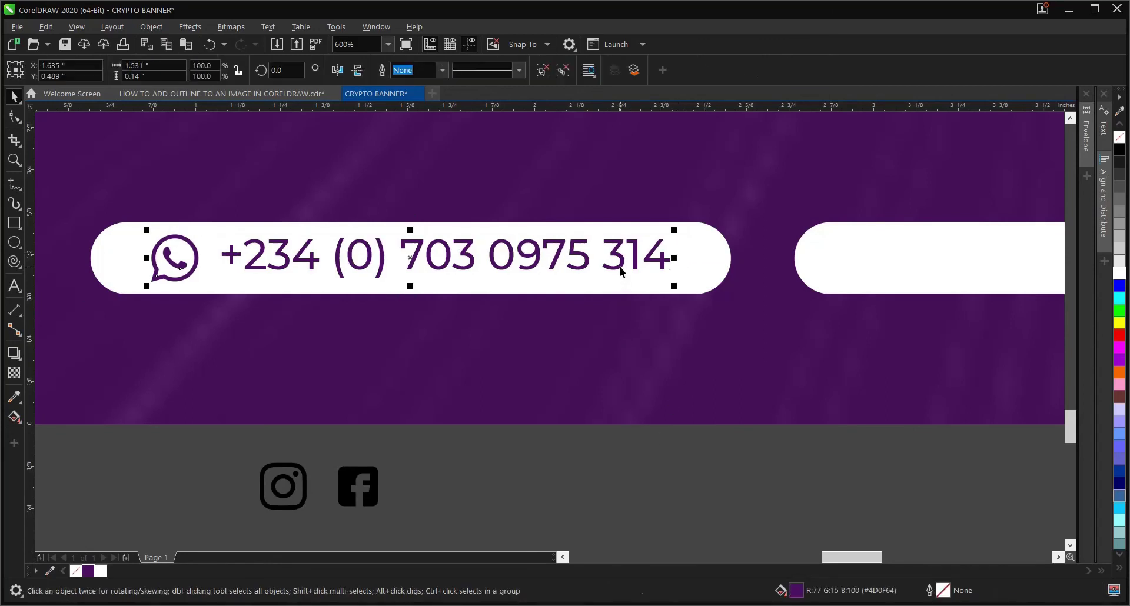
{"action": "left_click", "coordinate": [543, 71]}
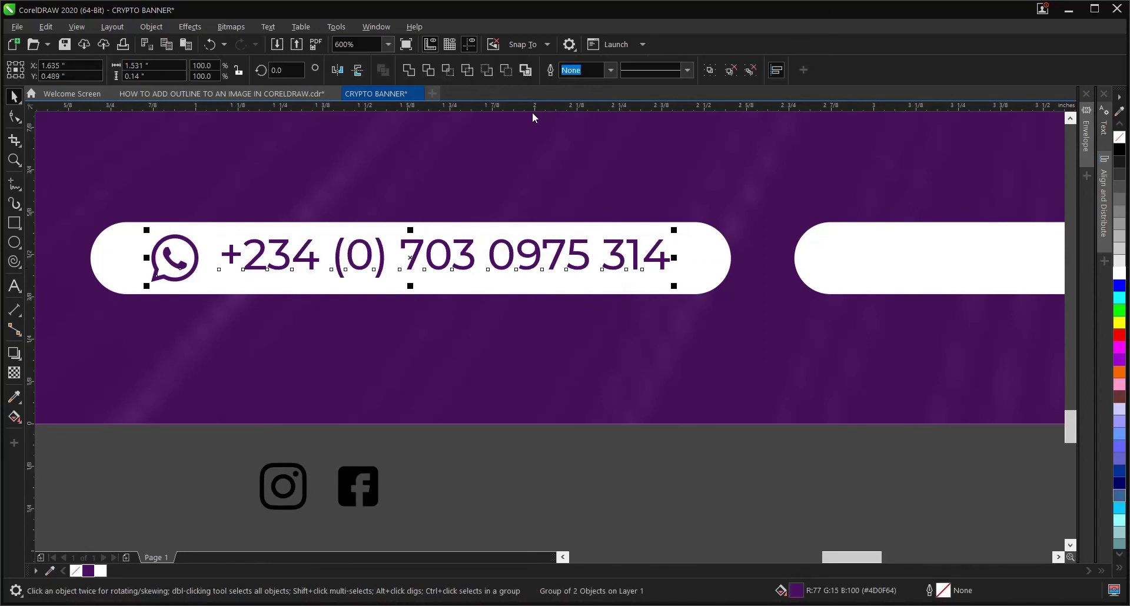
{"action": "left_click", "coordinate": [549, 470]}
{"action": "left_click", "coordinate": [541, 260]}
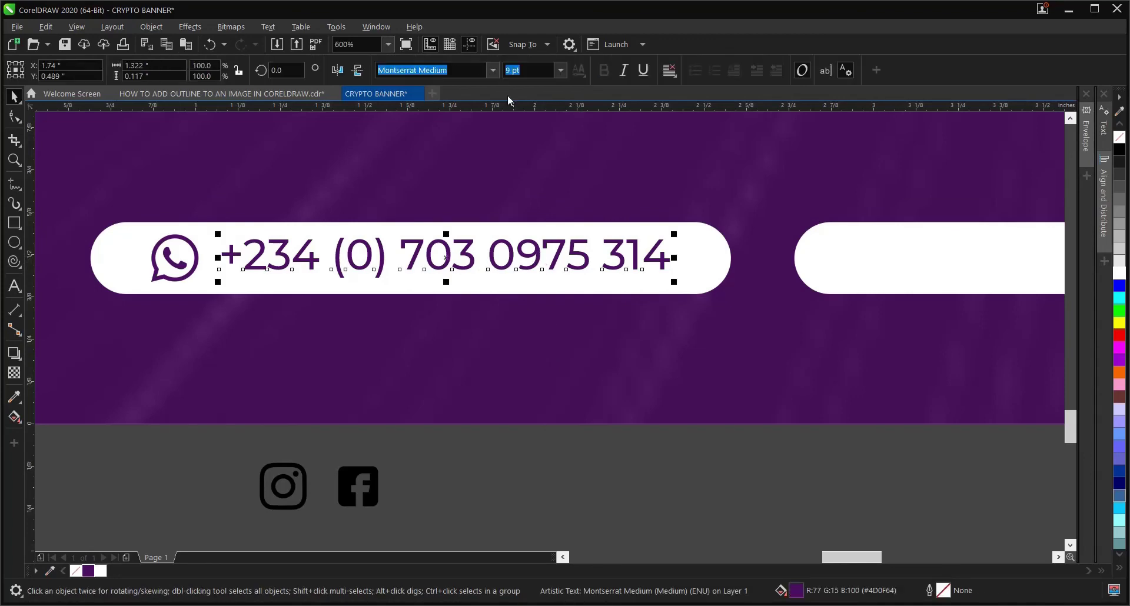
{"action": "scroll", "coordinate": [391, 374], "scroll_direction": "down", "scroll_amount": 6}
{"action": "left_click", "coordinate": [407, 428]}
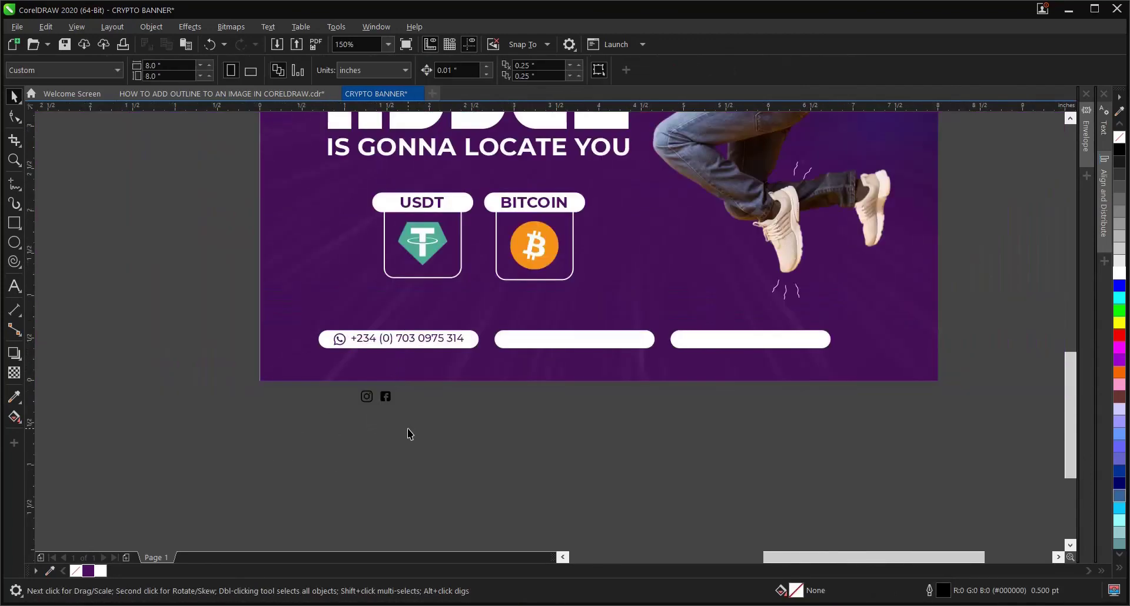
Copy the official_rhazzaking line from the reference text.
{"action": "scroll", "coordinate": [400, 425], "scroll_direction": "down", "scroll_amount": 2}
{"action": "scroll", "coordinate": [397, 425], "scroll_direction": "up", "scroll_amount": 4}
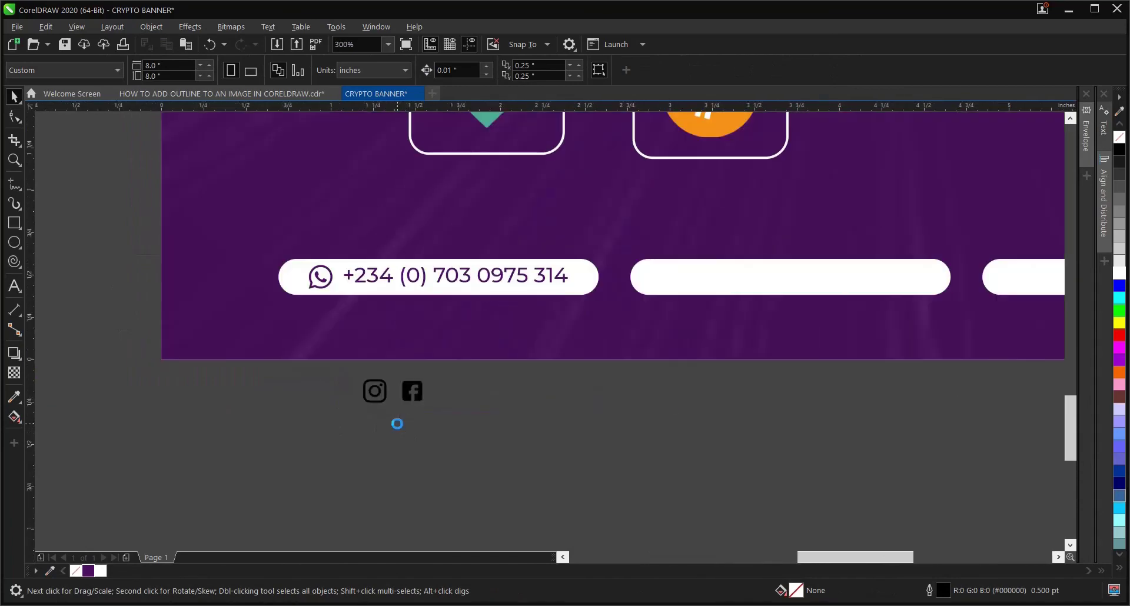
{"action": "scroll", "coordinate": [377, 390], "scroll_direction": "down", "scroll_amount": 2}
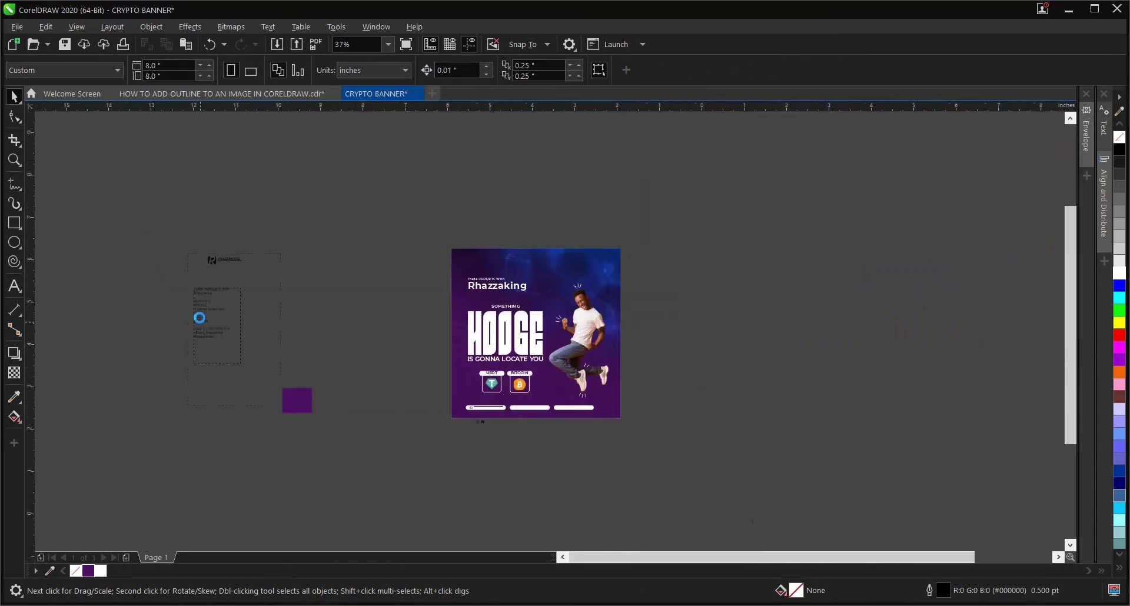
{"action": "scroll", "coordinate": [197, 313], "scroll_direction": "up", "scroll_amount": 4}
{"action": "left_click", "coordinate": [14, 286]}
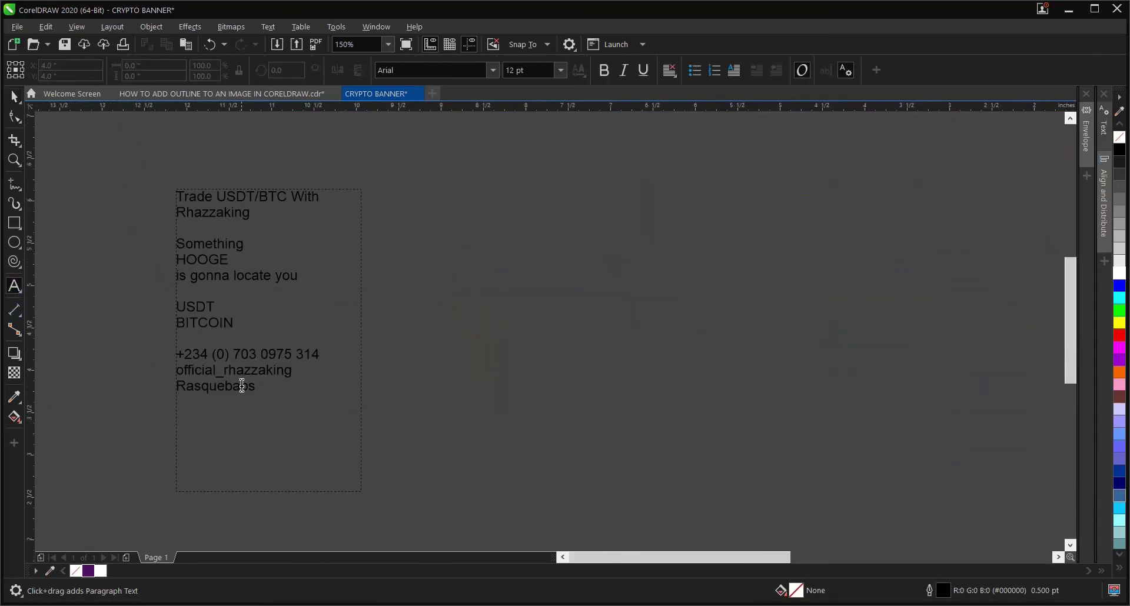
{"action": "scroll", "coordinate": [274, 375], "scroll_direction": "up", "scroll_amount": 2}
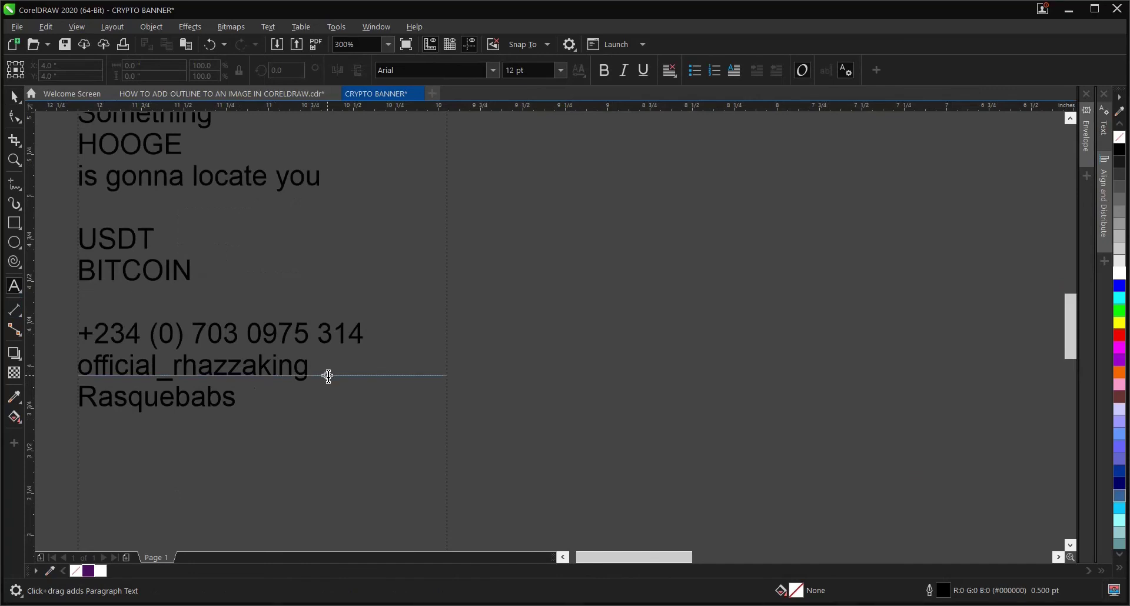
{"action": "double_click", "coordinate": [83, 364]}
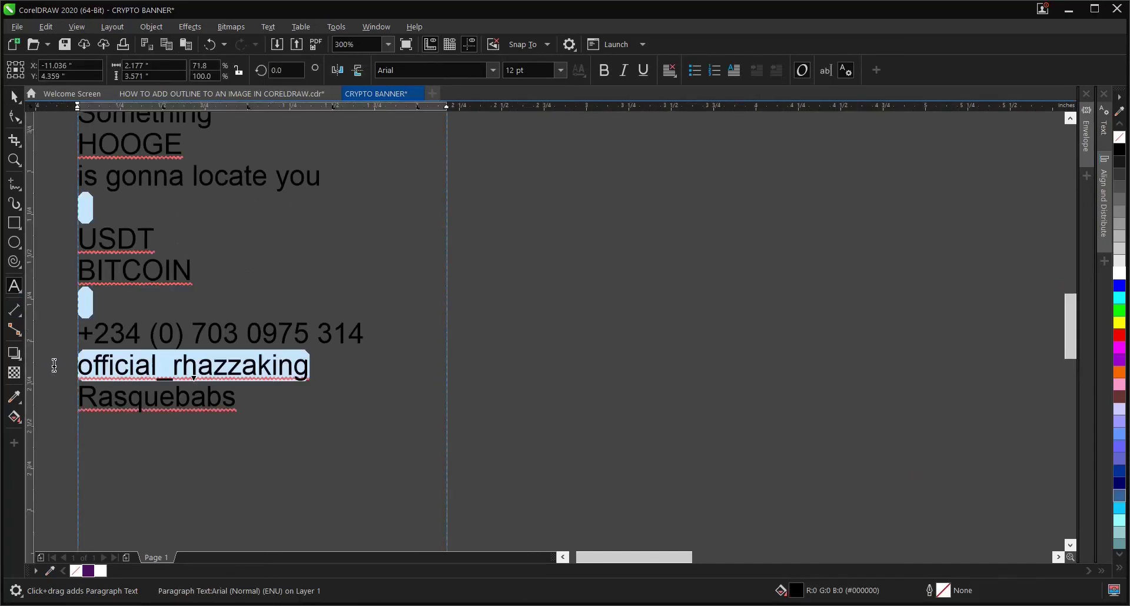
{"action": "right_click", "coordinate": [112, 362]}
{"action": "left_click", "coordinate": [174, 263]}
{"action": "left_click", "coordinate": [13, 97]}
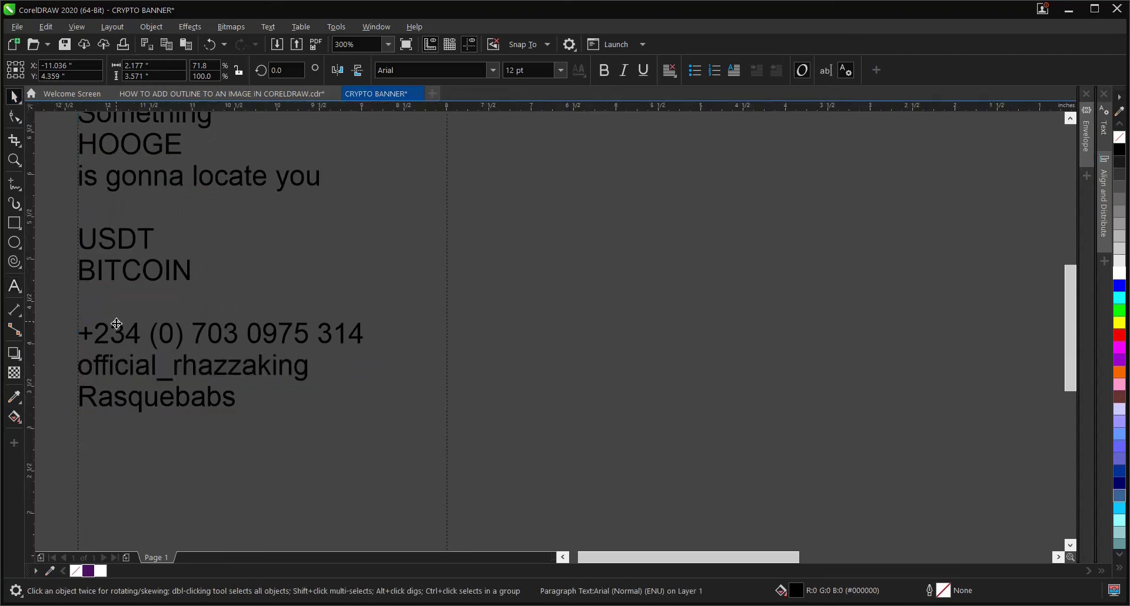
Start a new artistic text entry below the banner.
{"action": "scroll", "coordinate": [114, 324], "scroll_direction": "down", "scroll_amount": 5}
{"action": "scroll", "coordinate": [474, 424], "scroll_direction": "up", "scroll_amount": 3}
{"action": "left_click", "coordinate": [441, 450]}
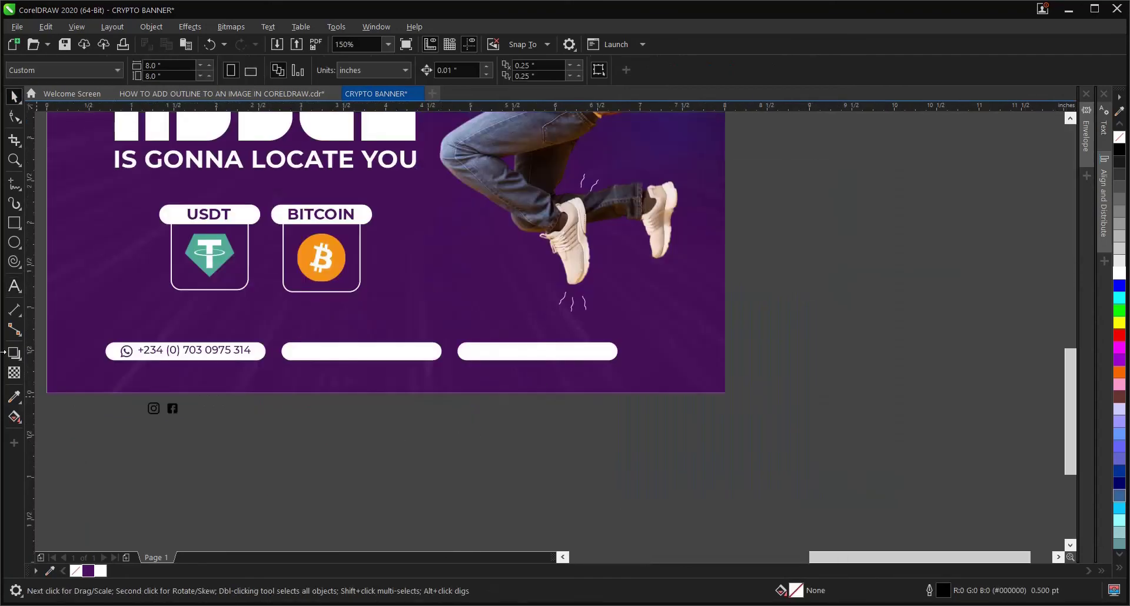
{"action": "key", "text": "F8"}
{"action": "scroll", "coordinate": [337, 446], "scroll_direction": "up", "scroll_amount": 1}
{"action": "left_click", "coordinate": [331, 441]}
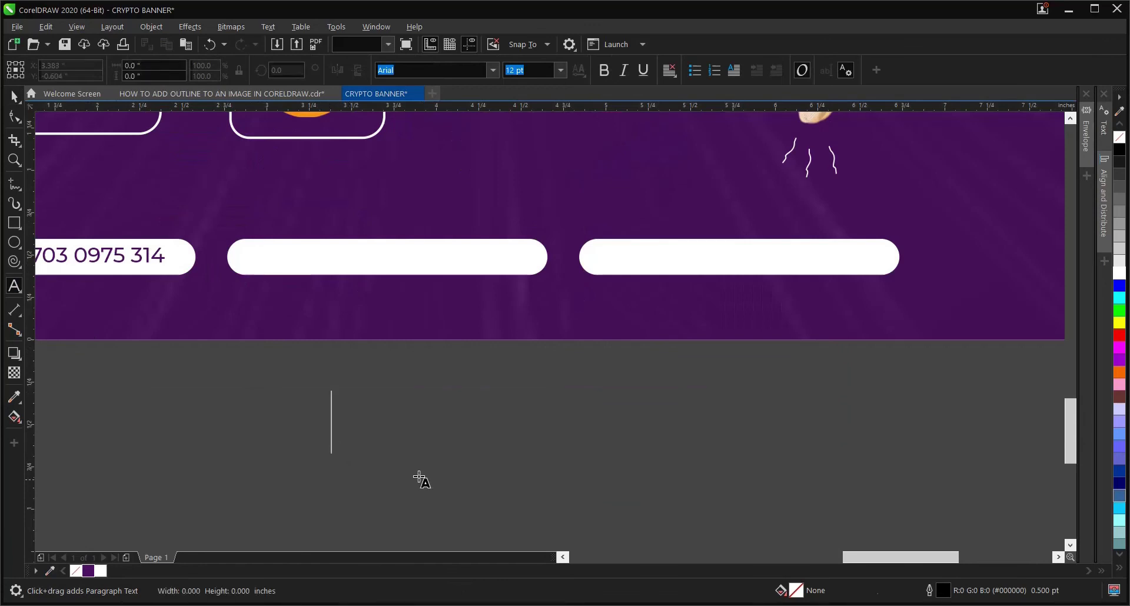
Paste official_rhazzaking as 9 pt dark purple text and move it into the middle pill.
{"action": "key", "text": "ctrl+v"}
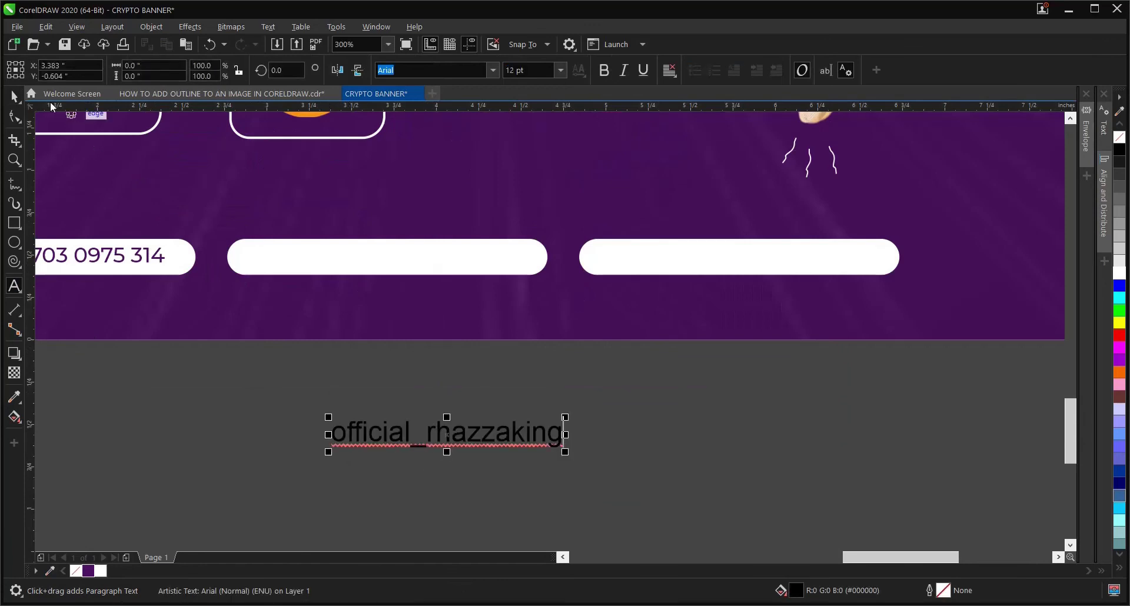
{"action": "key", "text": "ctrl+space"}
{"action": "left_click", "coordinate": [561, 70]}
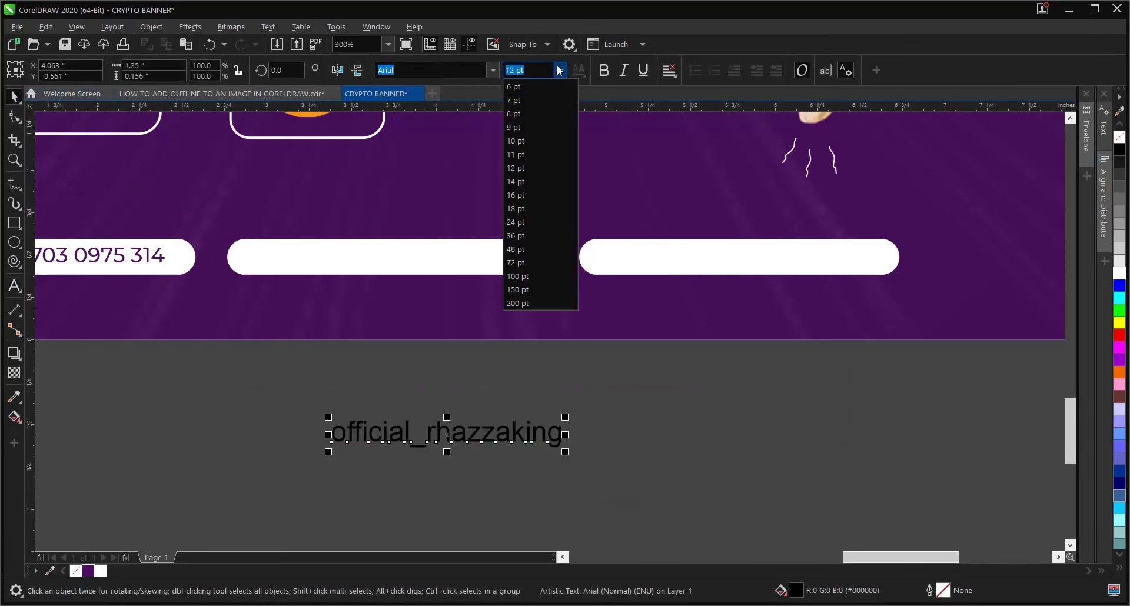
{"action": "left_click", "coordinate": [542, 127]}
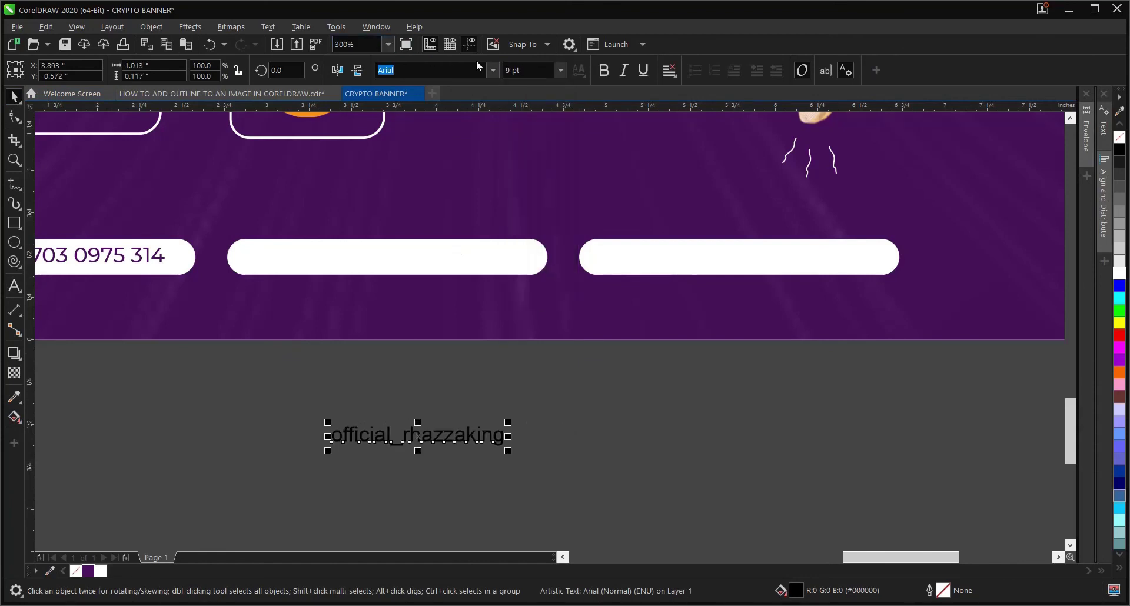
{"action": "left_click", "coordinate": [493, 70]}
{"action": "key", "text": "Escape"}
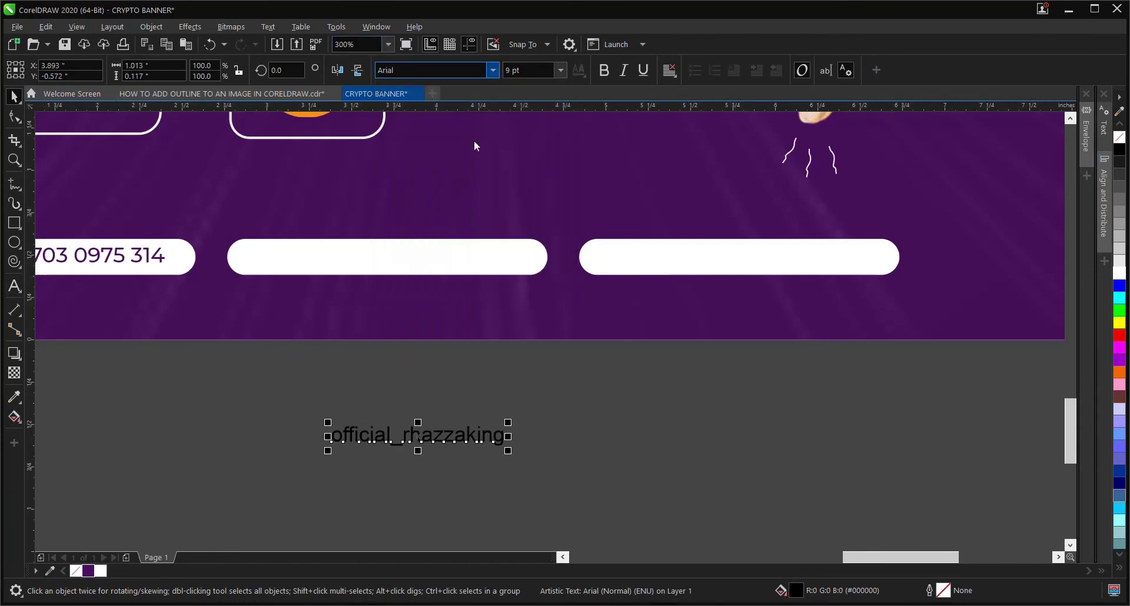
{"action": "left_click", "coordinate": [89, 571]}
{"action": "left_click_drag", "start_coordinate": [431, 436], "coordinate": [453, 255]}
Move the Instagram icon into the middle pill, colour it purple and bring it to front.
{"action": "scroll", "coordinate": [373, 429], "scroll_direction": "down", "scroll_amount": 2}
{"action": "scroll", "coordinate": [165, 453], "scroll_direction": "up", "scroll_amount": 4}
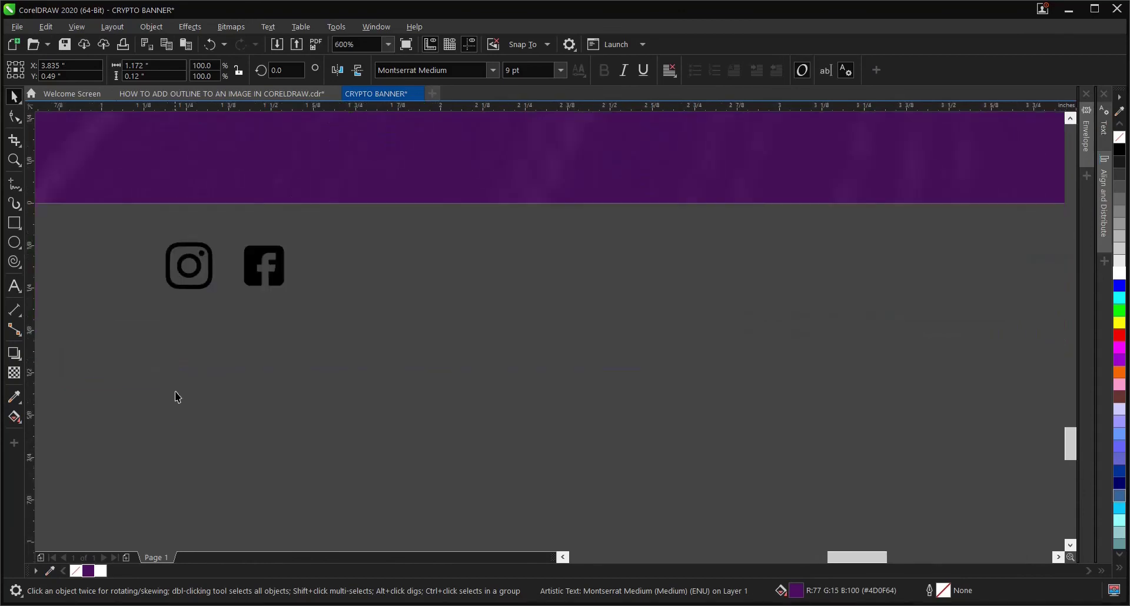
{"action": "left_click", "coordinate": [196, 285]}
{"action": "scroll", "coordinate": [203, 277], "scroll_direction": "down", "scroll_amount": 4}
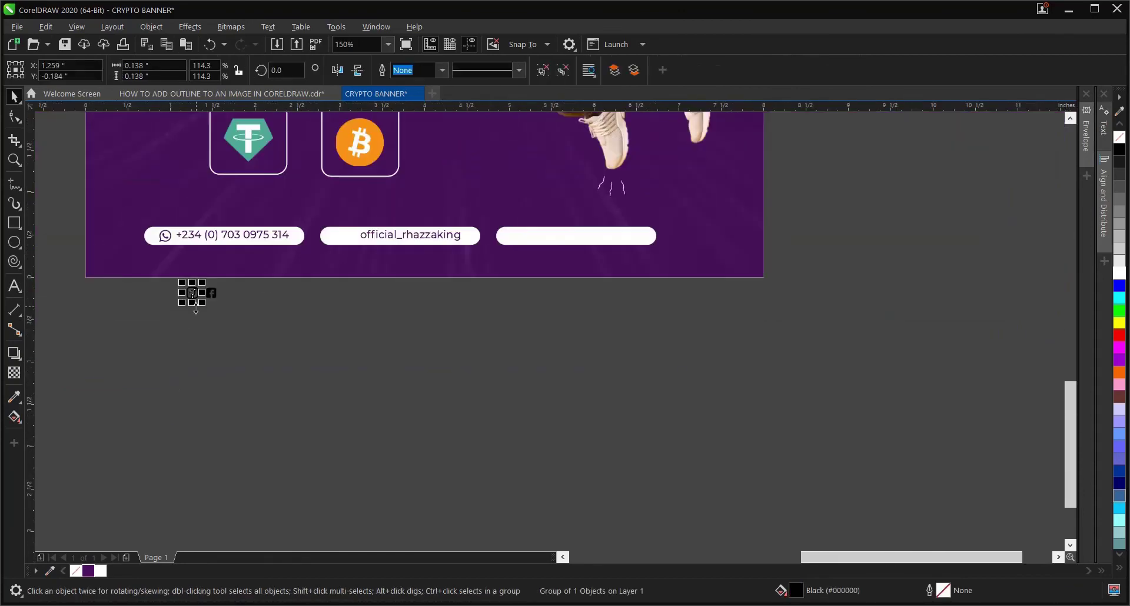
{"action": "left_click_drag", "start_coordinate": [196, 292], "coordinate": [344, 237]}
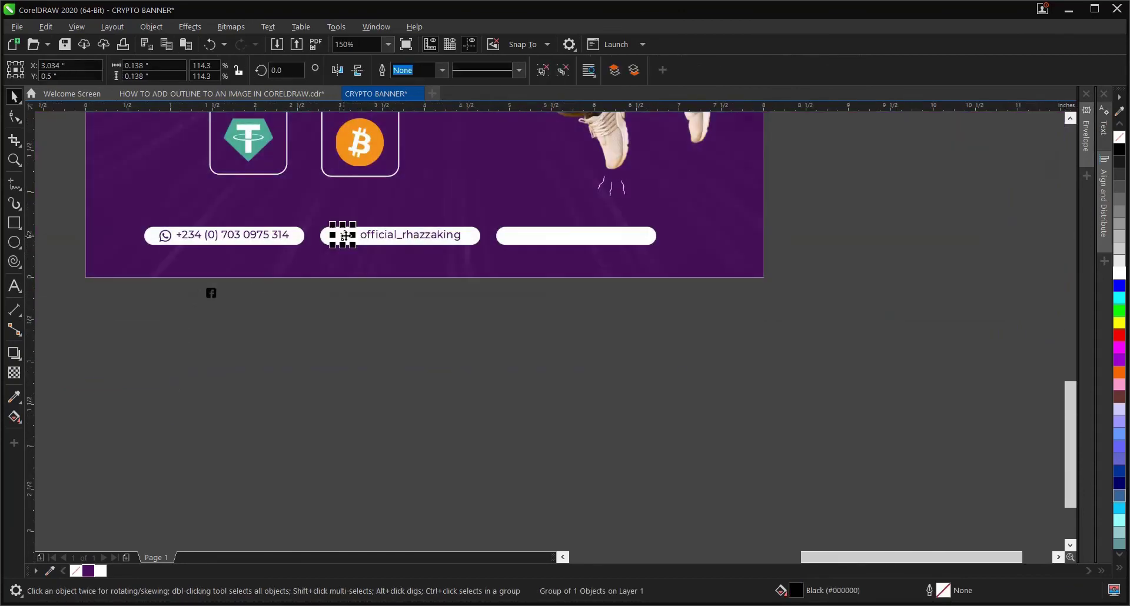
{"action": "scroll", "coordinate": [348, 236], "scroll_direction": "up", "scroll_amount": 4}
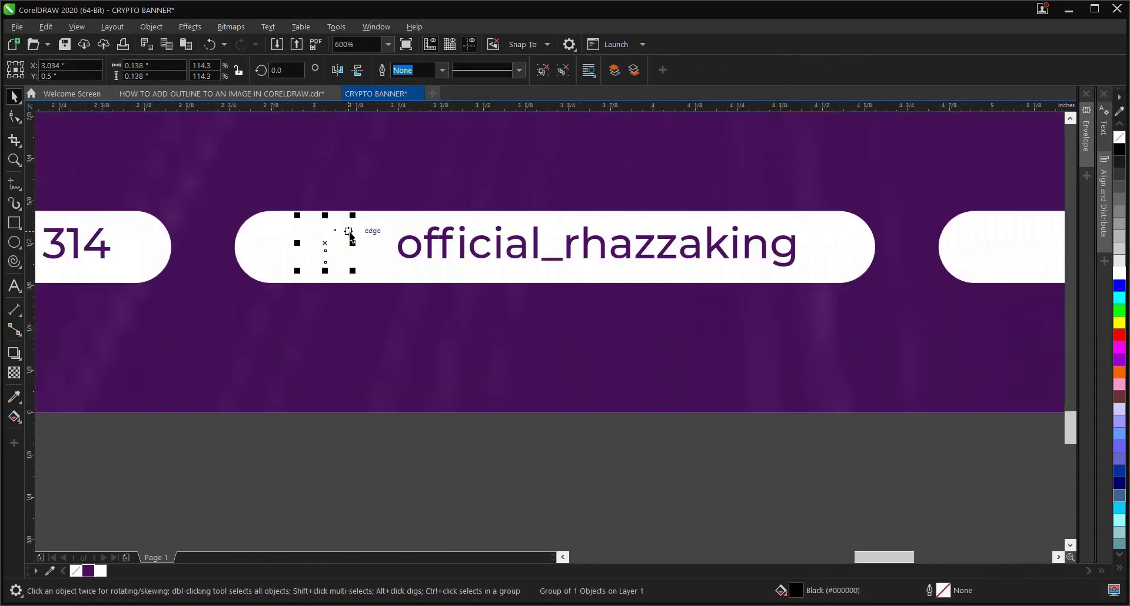
{"action": "left_click", "coordinate": [91, 572]}
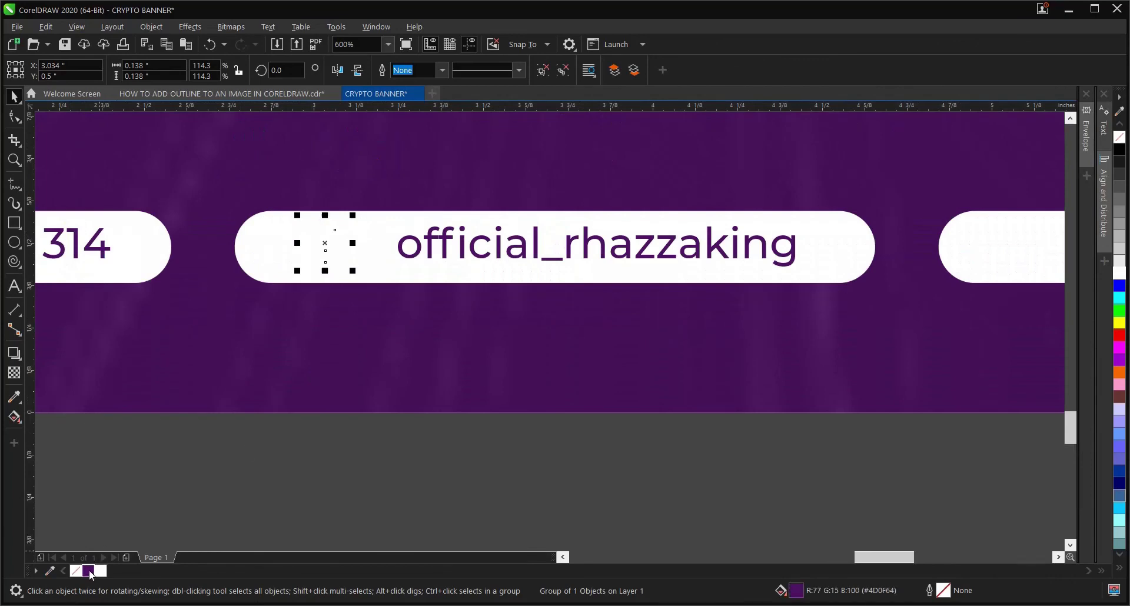
{"action": "left_click", "coordinate": [612, 72]}
Slide the official_rhazzaking text left beside the Instagram icon.
{"action": "scroll", "coordinate": [354, 253], "scroll_direction": "up", "scroll_amount": 2}
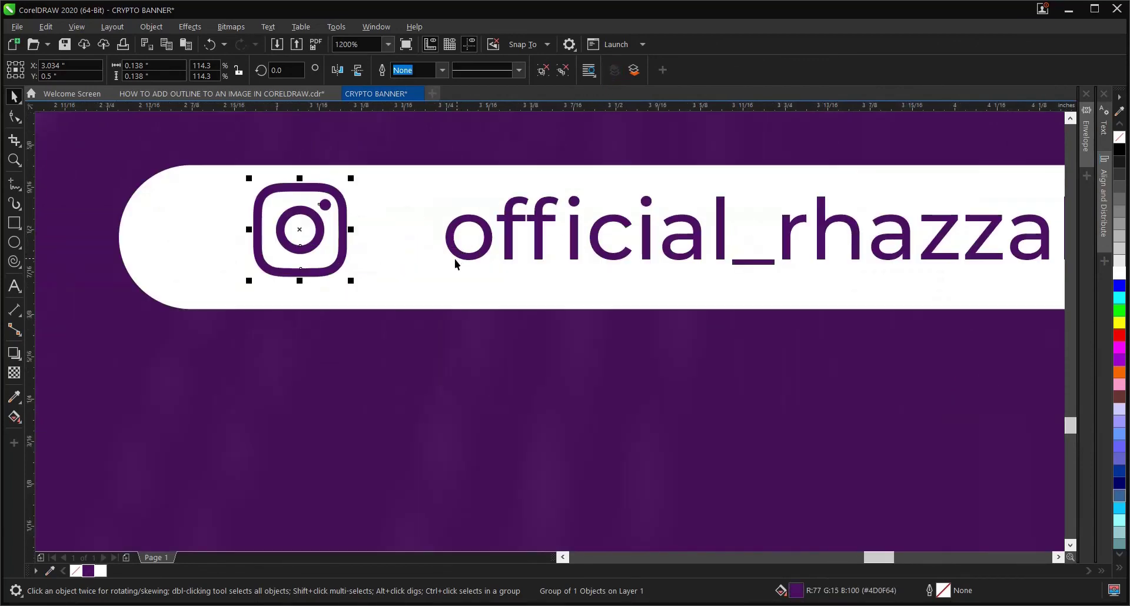
{"action": "scroll", "coordinate": [454, 259], "scroll_direction": "down", "scroll_amount": 4}
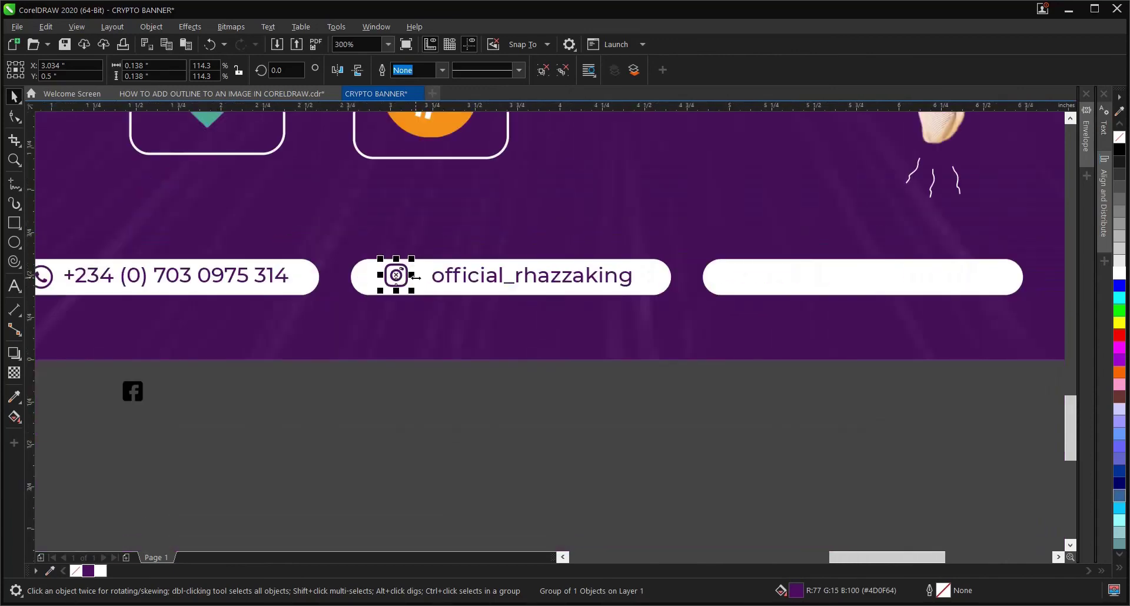
{"action": "scroll", "coordinate": [416, 275], "scroll_direction": "up", "scroll_amount": 1}
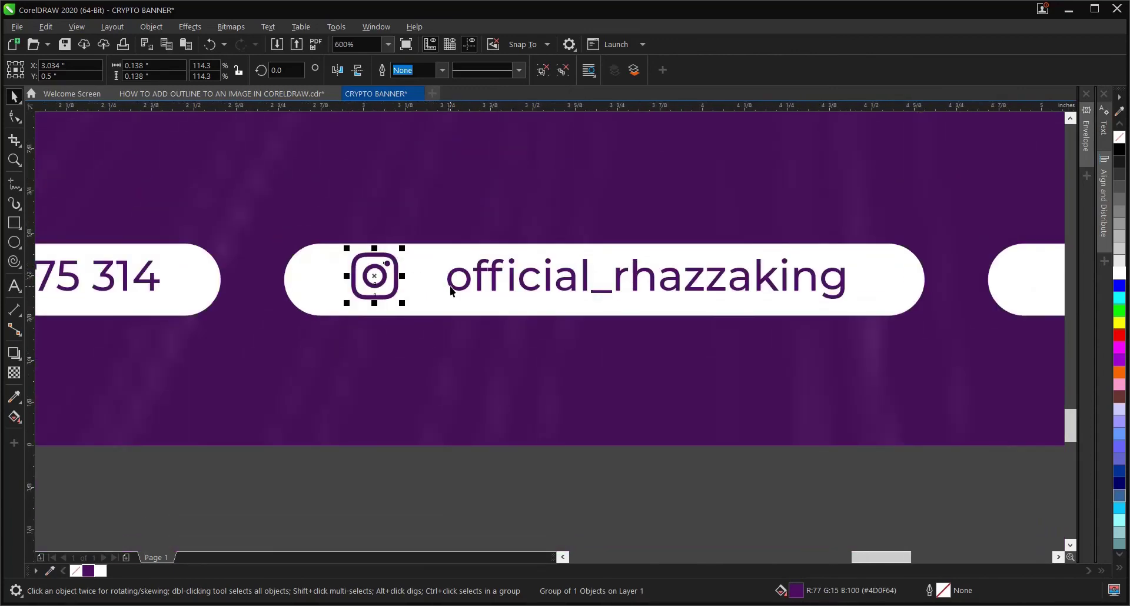
{"action": "left_click_drag", "start_coordinate": [449, 286], "coordinate": [423, 284]}
{"action": "scroll", "coordinate": [424, 283], "scroll_direction": "down", "scroll_amount": 1}
{"action": "scroll", "coordinate": [417, 298], "scroll_direction": "up", "scroll_amount": 1}
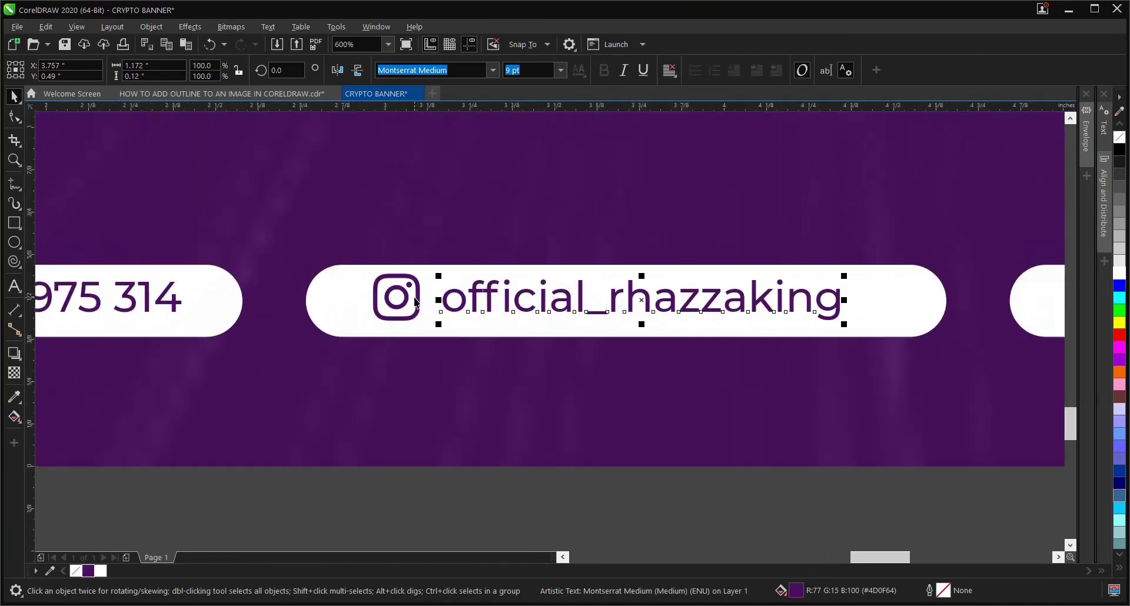
Group the Instagram icon with official_rhazzaking and centre the group both ways on the middle pill.
{"action": "left_click", "coordinate": [419, 293], "text": "shift"}
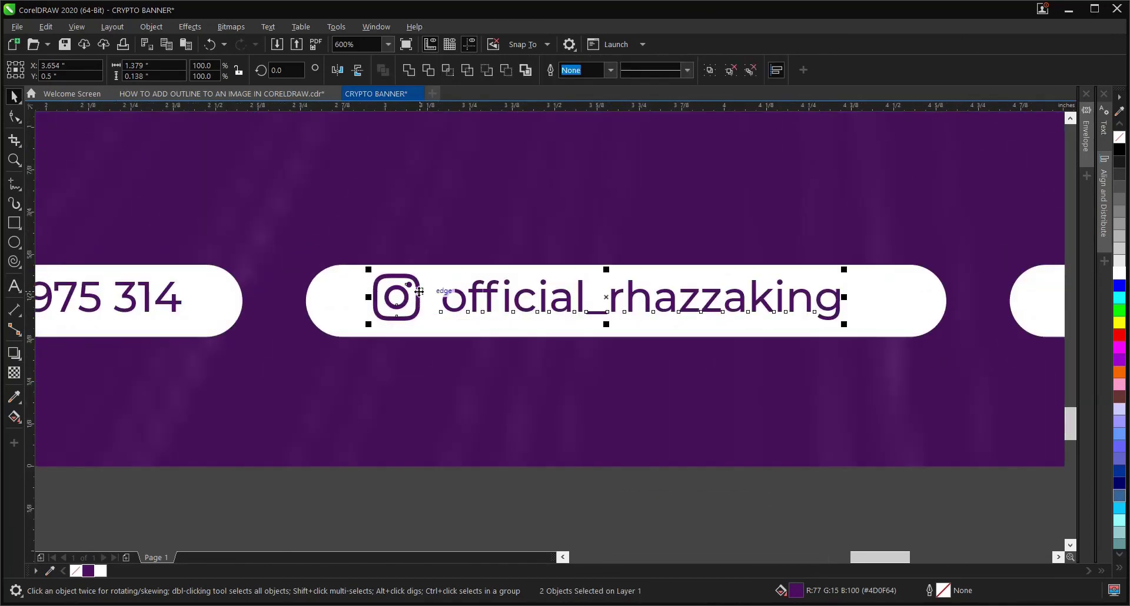
{"action": "left_click", "coordinate": [710, 70]}
{"action": "left_click", "coordinate": [873, 302], "text": "shift"}
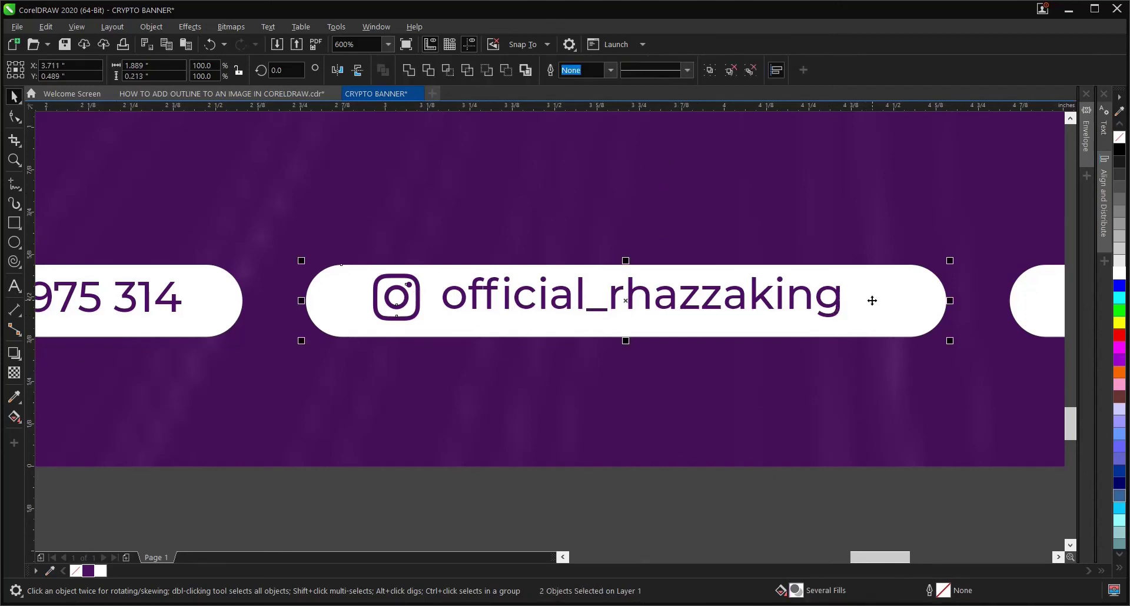
{"action": "key", "text": "e"}
{"action": "key", "text": "c"}
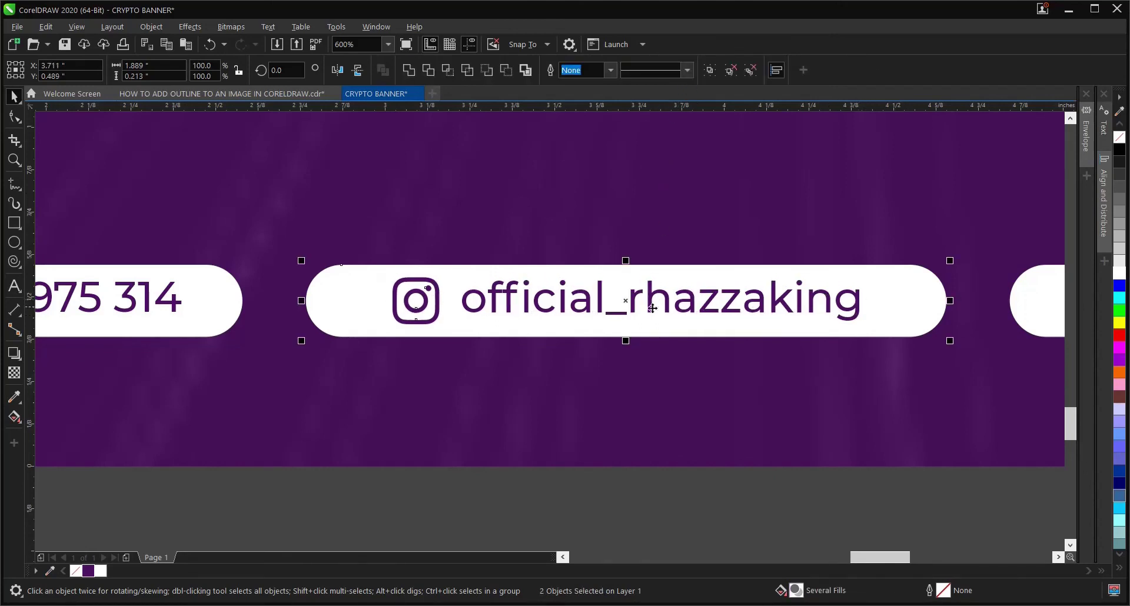
{"action": "scroll", "coordinate": [505, 371], "scroll_direction": "down", "scroll_amount": 1}
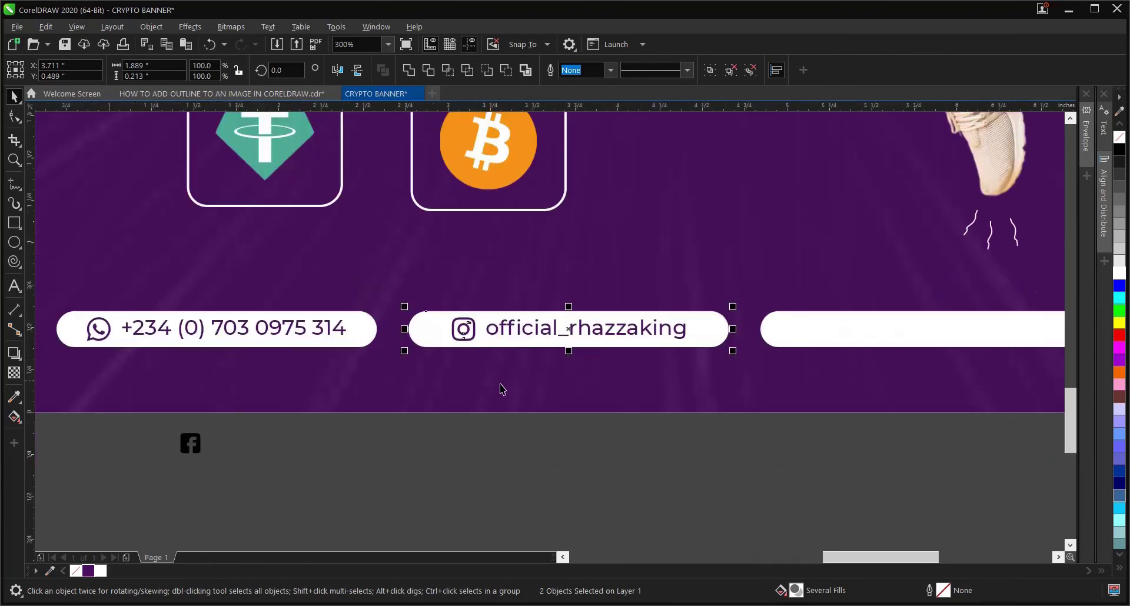
{"action": "scroll", "coordinate": [487, 424], "scroll_direction": "down", "scroll_amount": 1}
{"action": "left_click", "coordinate": [487, 421]}
{"action": "scroll", "coordinate": [618, 369], "scroll_direction": "up", "scroll_amount": 1}
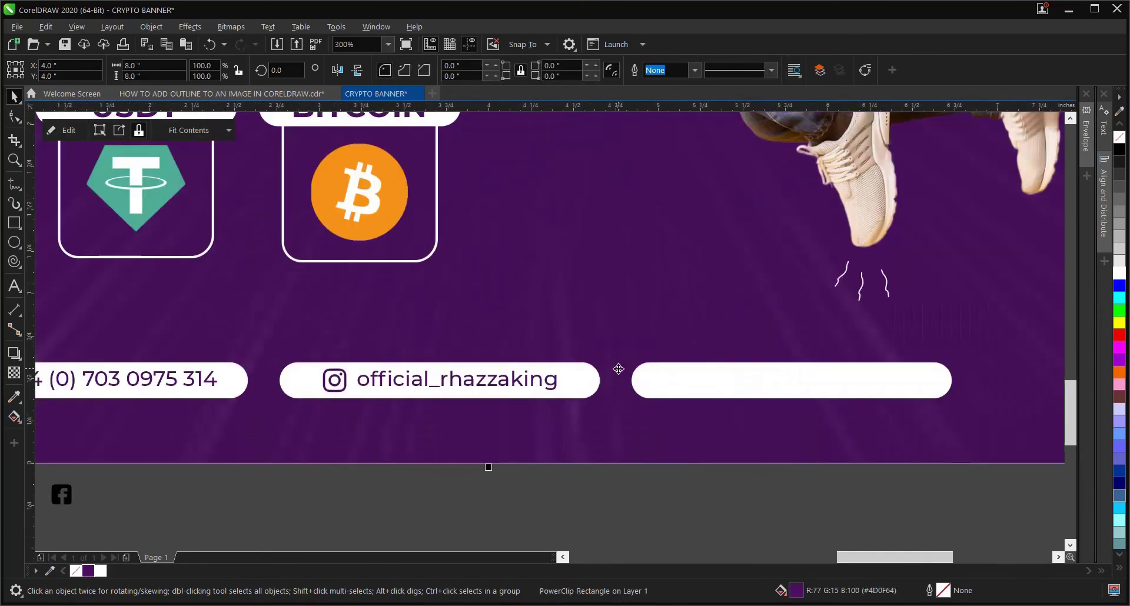
{"action": "left_click", "coordinate": [526, 521]}
{"action": "scroll", "coordinate": [510, 424], "scroll_direction": "down", "scroll_amount": 3}
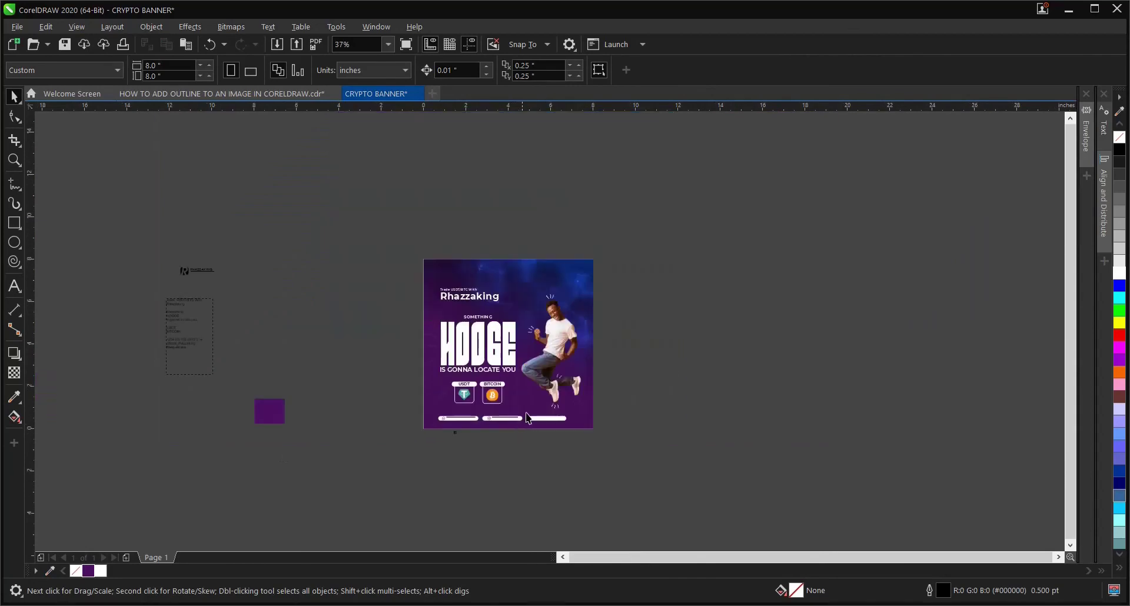
{"action": "key", "text": "z"}
{"action": "left_click_drag", "start_coordinate": [418, 252], "coordinate": [599, 434]}
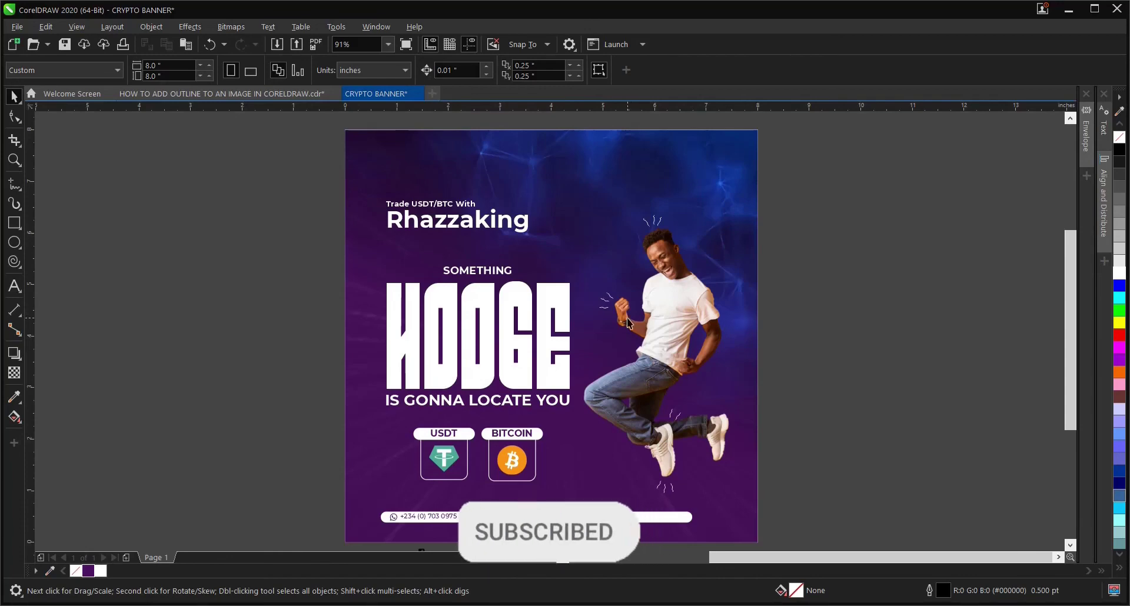
{"action": "scroll", "coordinate": [620, 326], "scroll_direction": "down", "scroll_amount": 5}
{"action": "scroll", "coordinate": [574, 436], "scroll_direction": "up", "scroll_amount": 4}
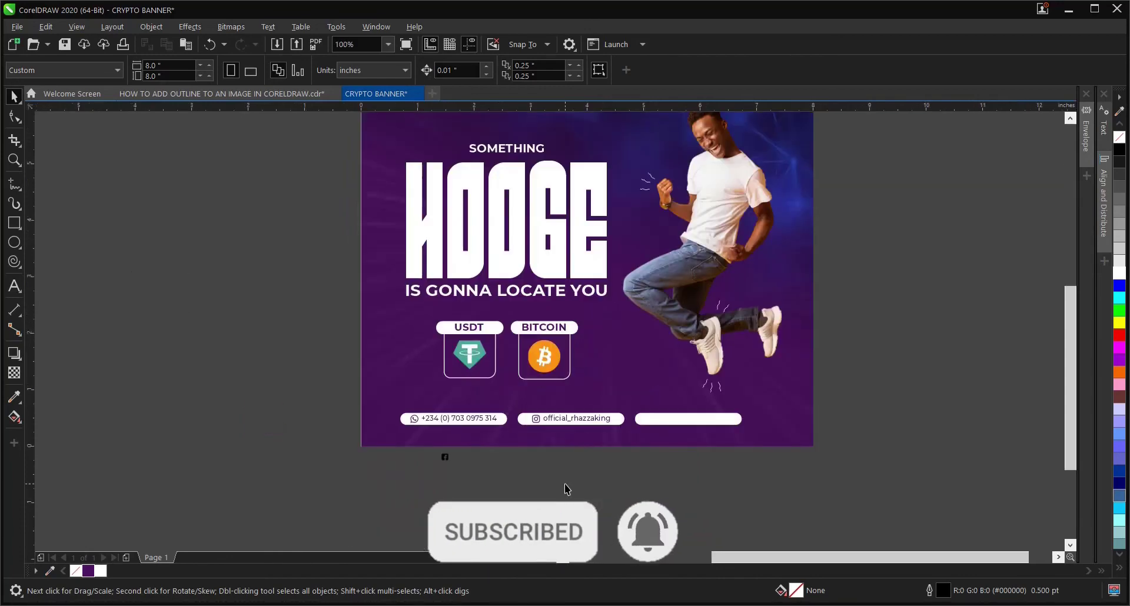
{"action": "scroll", "coordinate": [441, 481], "scroll_direction": "down", "scroll_amount": 3}
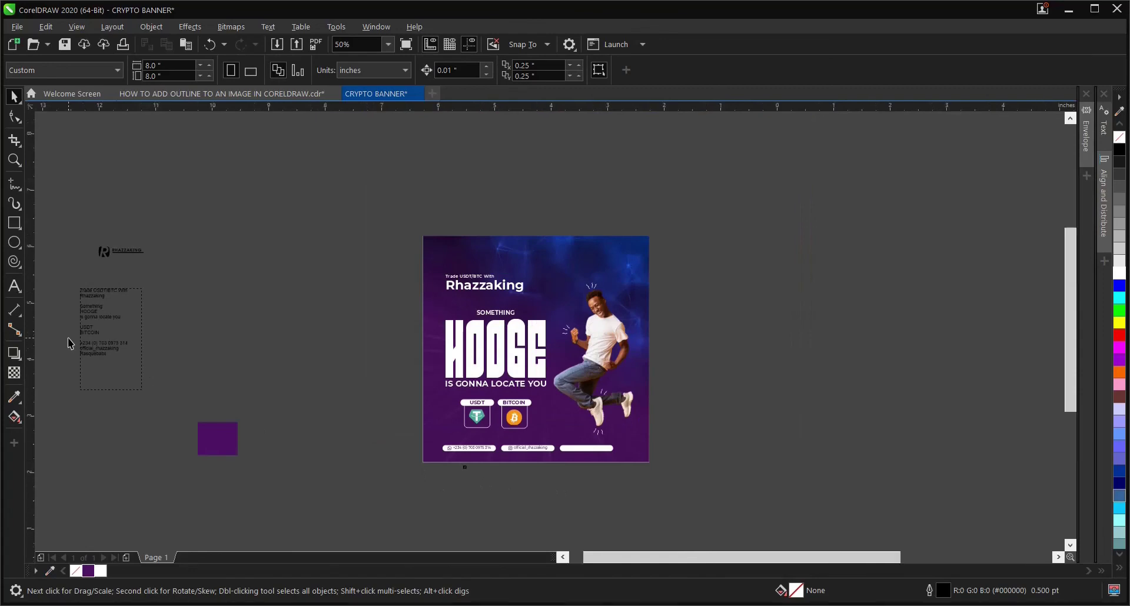
{"action": "scroll", "coordinate": [68, 338], "scroll_direction": "up", "scroll_amount": 5}
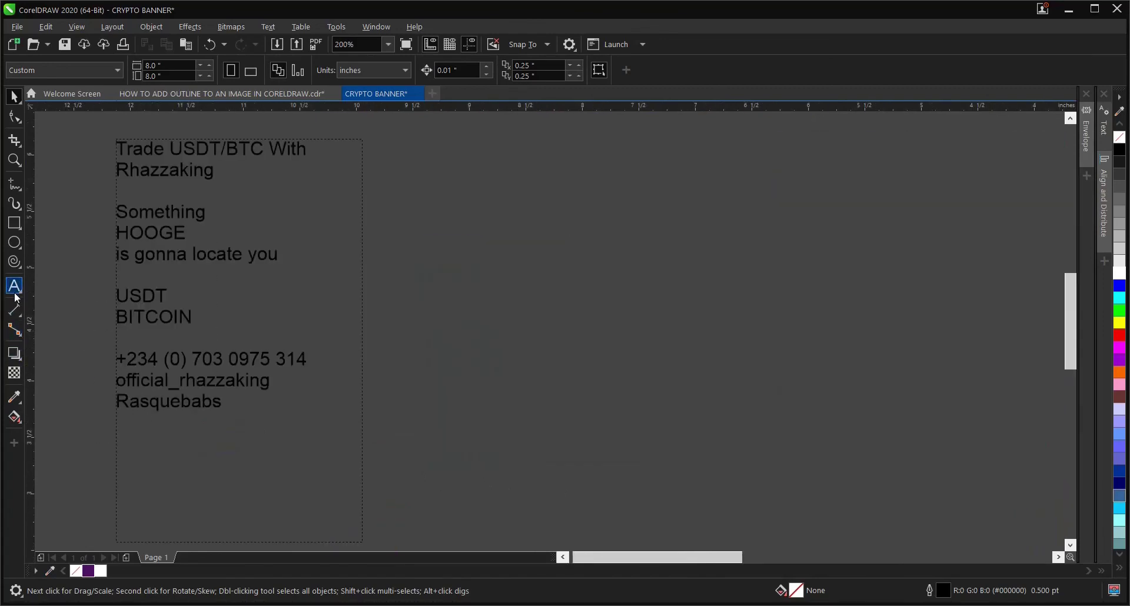
Copy the word Rasquebabs from the notes text.
{"action": "left_click", "coordinate": [14, 287]}
{"action": "left_click_drag", "start_coordinate": [222, 403], "coordinate": [123, 406]}
{"action": "right_click", "coordinate": [125, 405]}
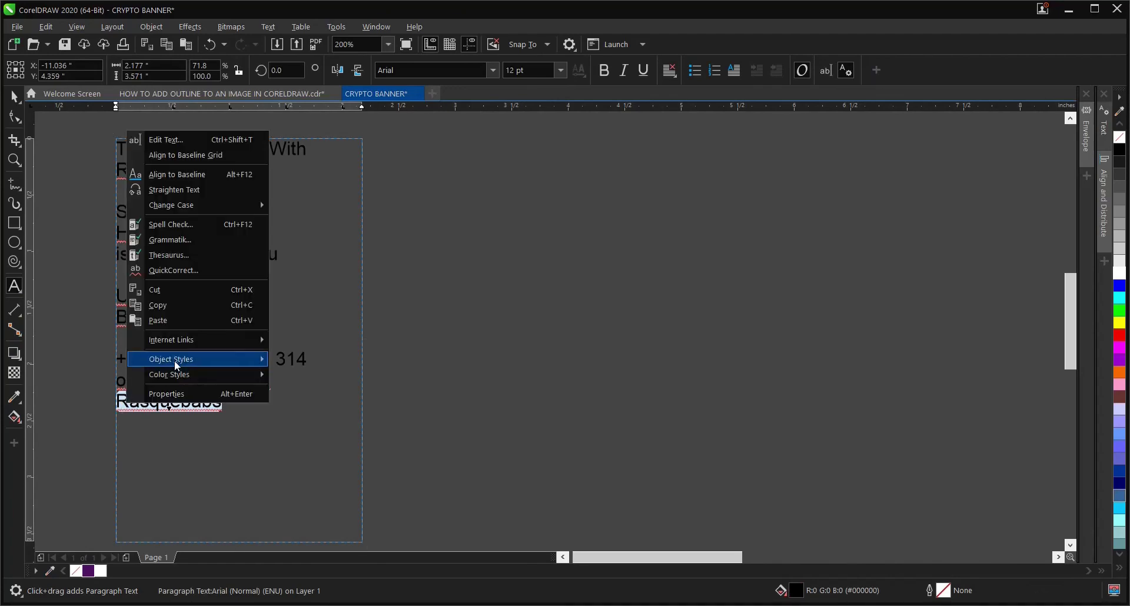
{"action": "left_click", "coordinate": [181, 309]}
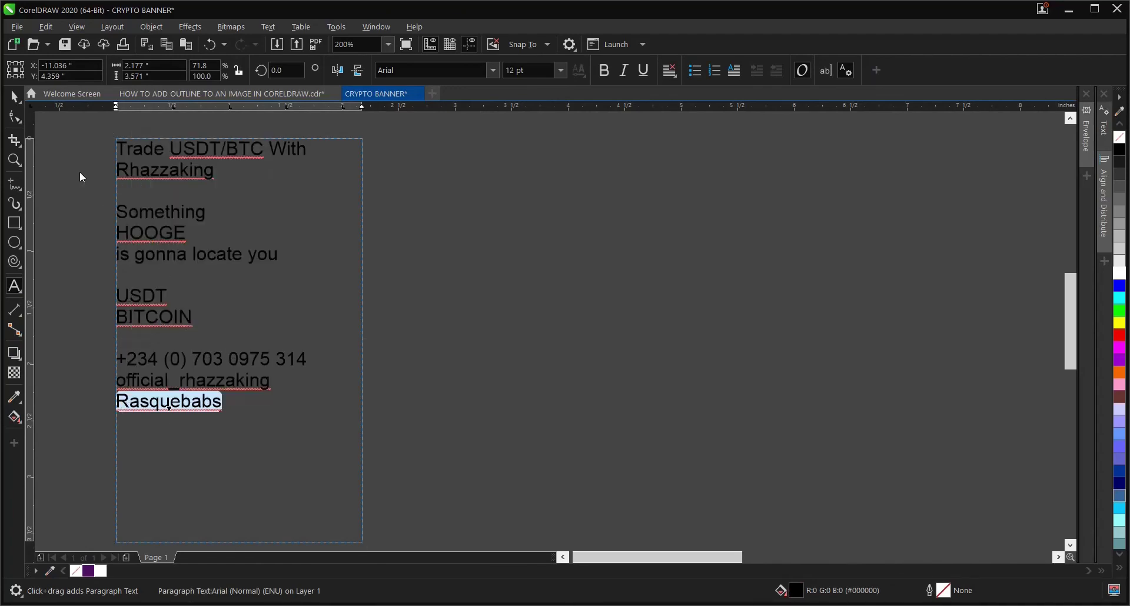
{"action": "left_click", "coordinate": [13, 96]}
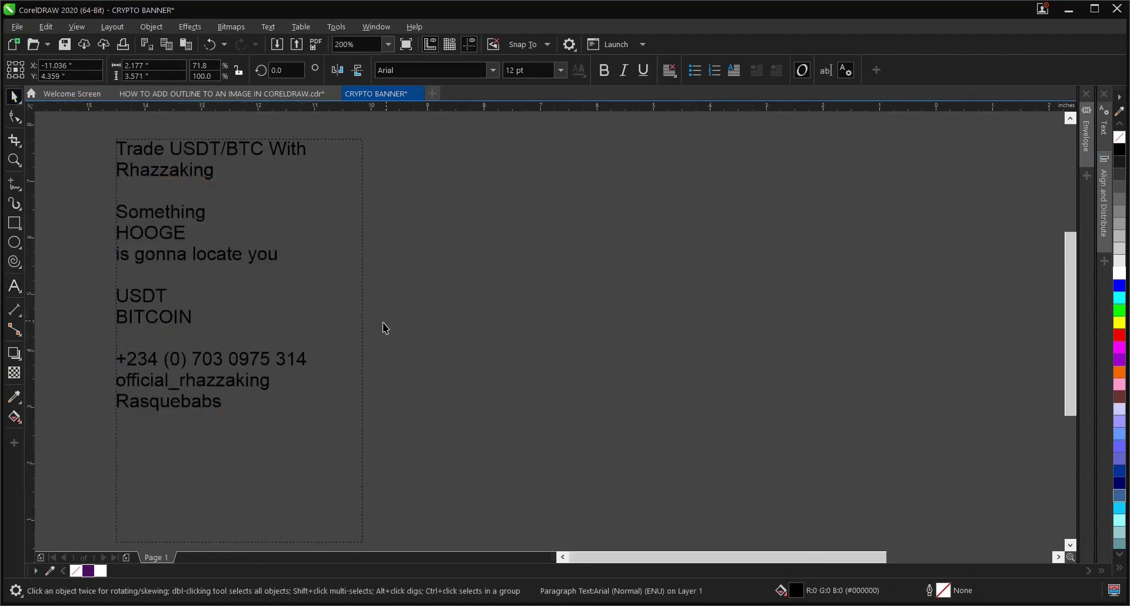
{"action": "scroll", "coordinate": [383, 323], "scroll_direction": "down", "scroll_amount": 2}
{"action": "scroll", "coordinate": [825, 483], "scroll_direction": "up", "scroll_amount": 1}
{"action": "scroll", "coordinate": [965, 418], "scroll_direction": "up", "scroll_amount": 1}
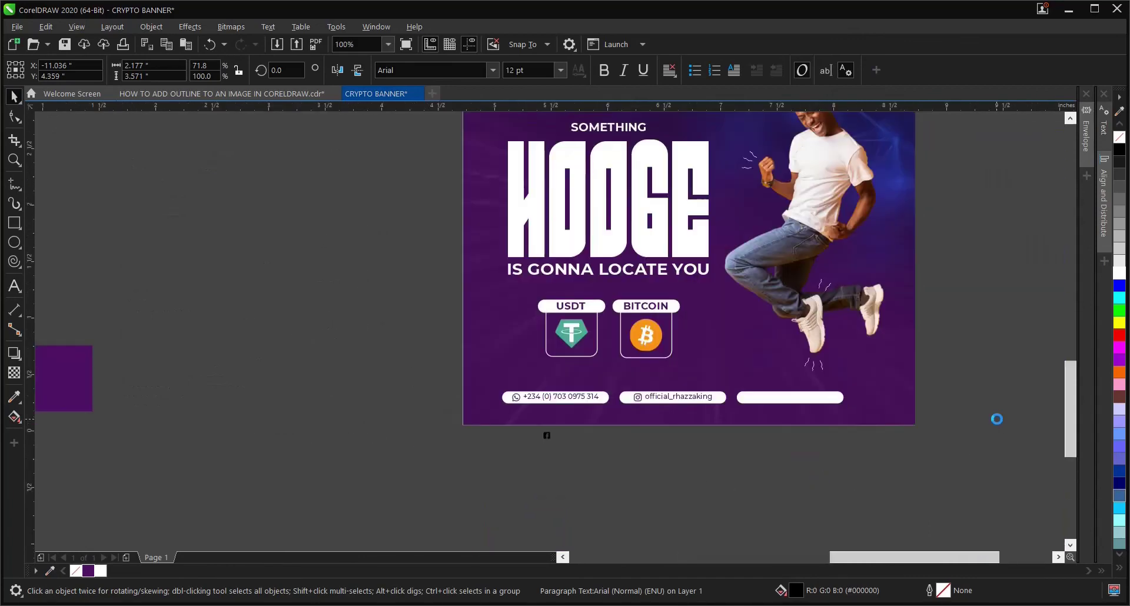
{"action": "left_click", "coordinate": [636, 486]}
Create a new Rasquebabs text line below the banner.
{"action": "left_click", "coordinate": [13, 286]}
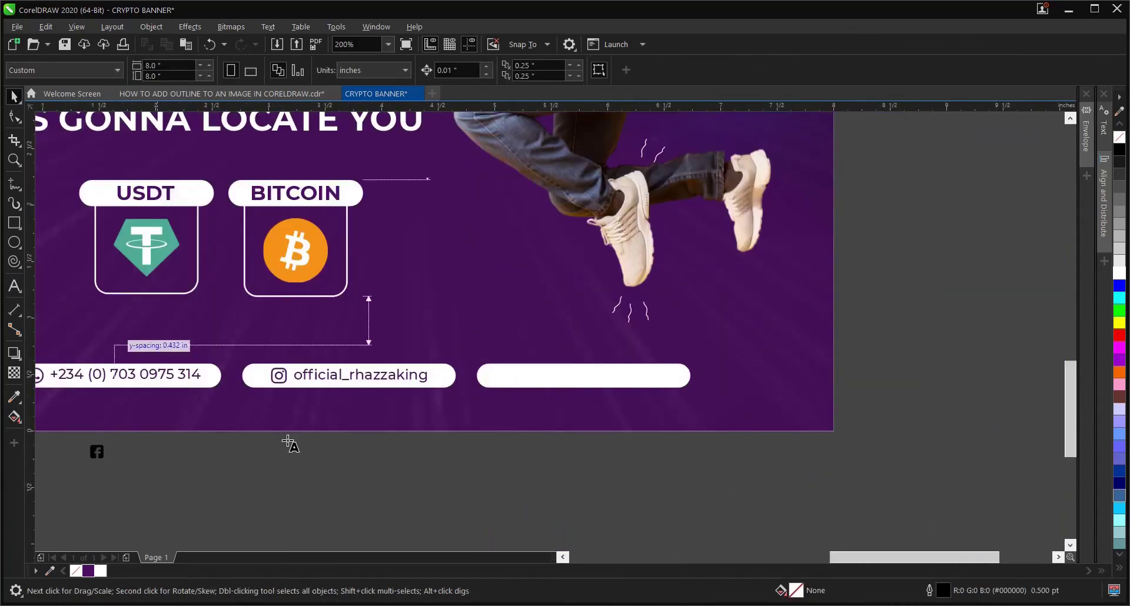
{"action": "left_click", "coordinate": [362, 480]}
{"action": "type", "text": "Rasquebabs"}
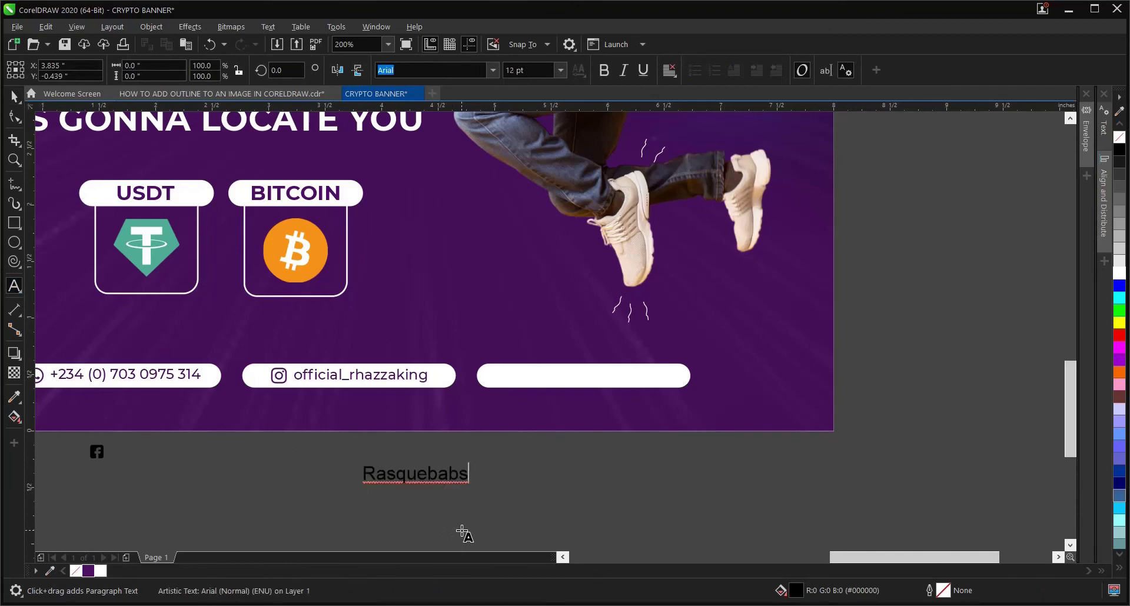
{"action": "key", "text": "ctrl+space"}
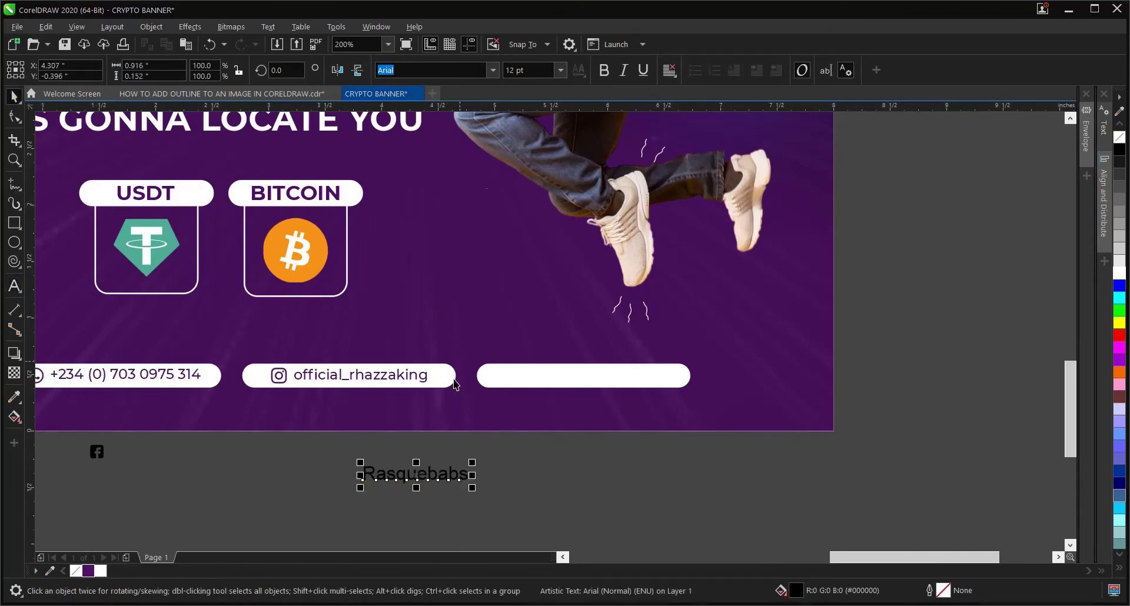
Set Rasquebabs to Montserrat Medium 9 pt in purple and move it into the third pill.
{"action": "left_click", "coordinate": [494, 71]}
{"action": "key", "text": "Escape"}
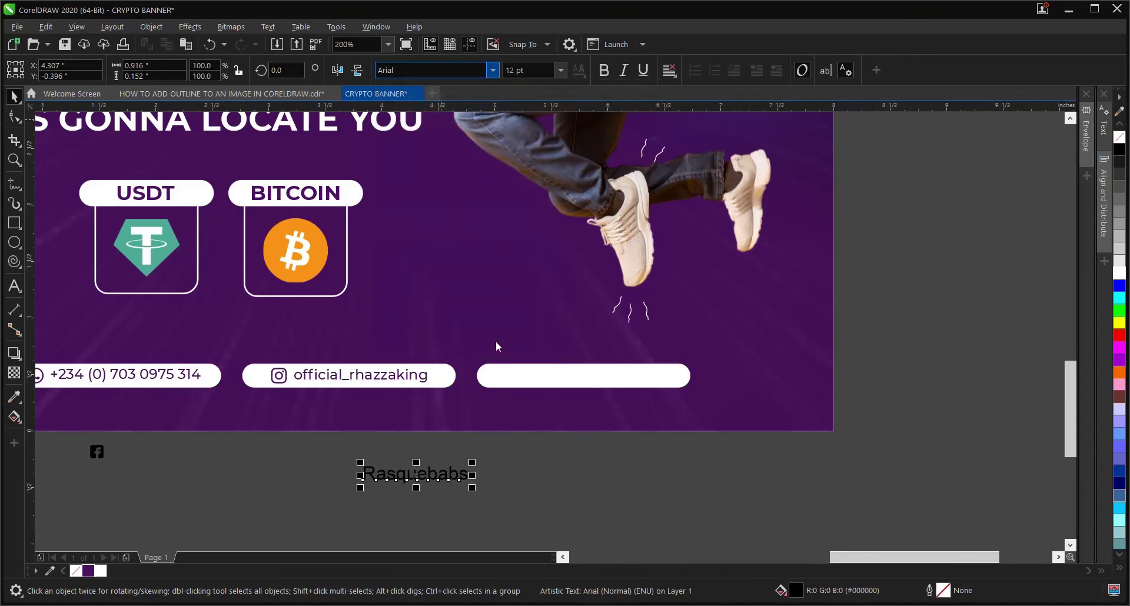
{"action": "key", "text": "ctrl+z"}
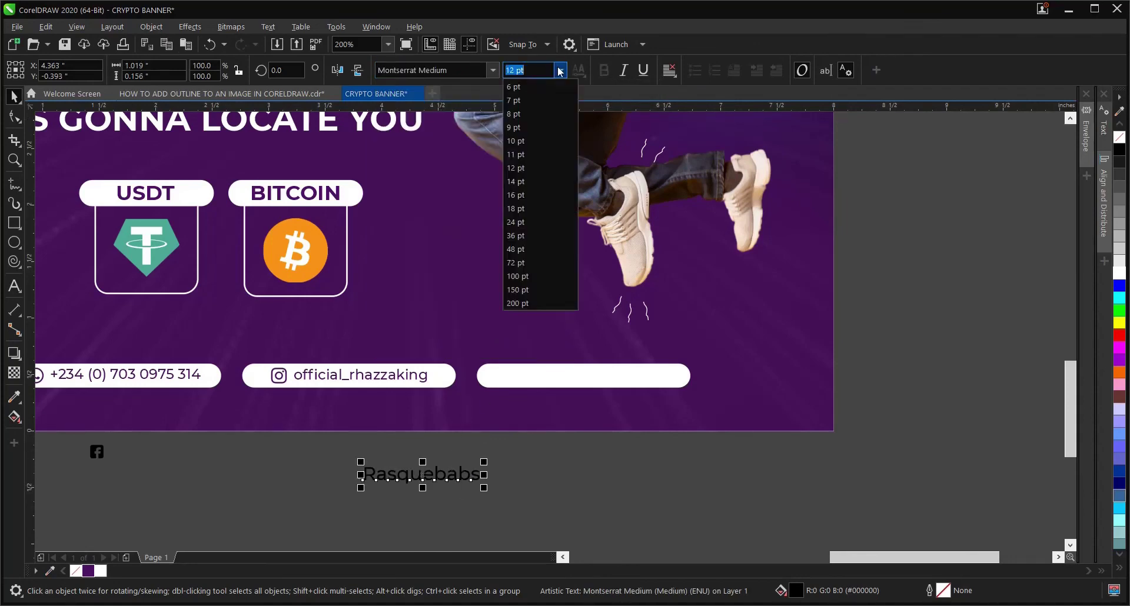
{"action": "left_click", "coordinate": [561, 70]}
{"action": "left_click", "coordinate": [533, 127]}
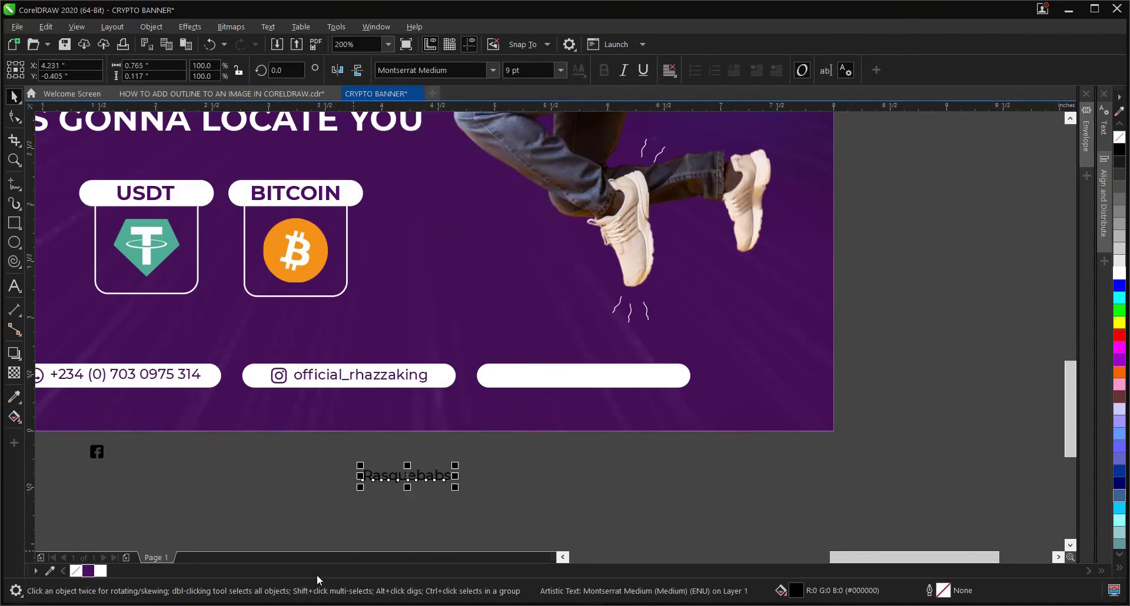
{"action": "left_click", "coordinate": [89, 571]}
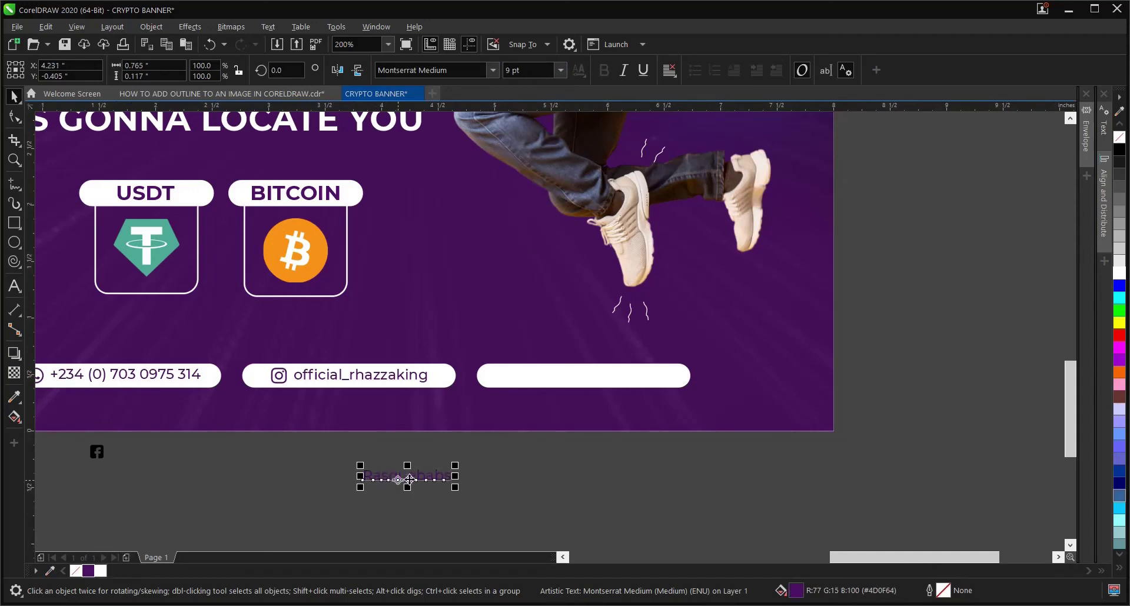
{"action": "left_click_drag", "start_coordinate": [404, 477], "coordinate": [585, 381]}
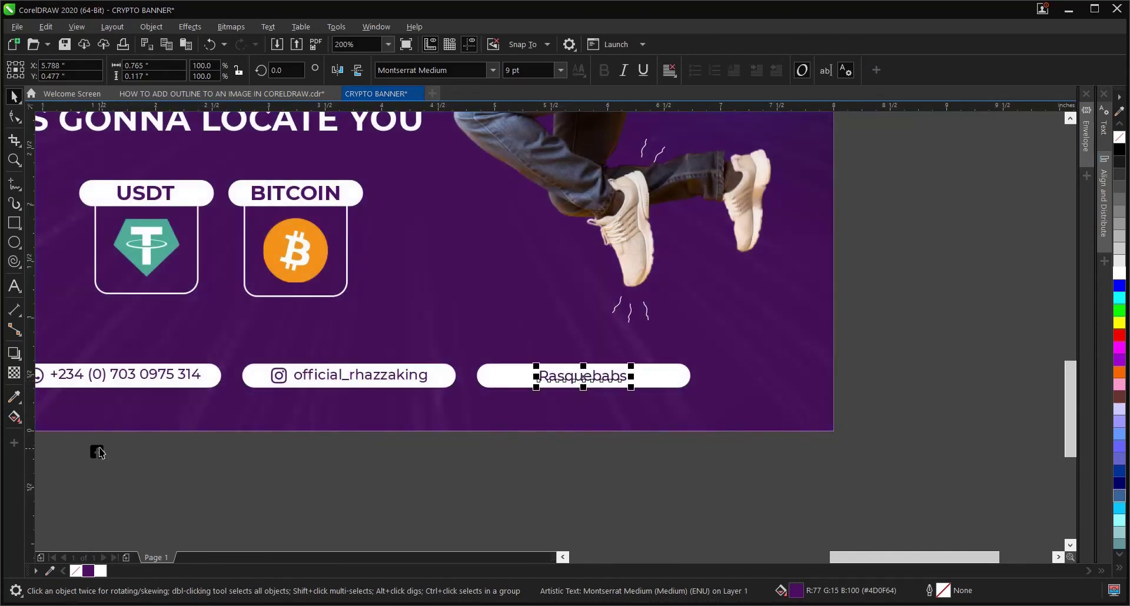
Move the Facebook icon onto the Rasquebabs pill and bring it in front of the pill.
{"action": "left_click_drag", "start_coordinate": [93, 451], "coordinate": [529, 373]}
{"action": "scroll", "coordinate": [529, 374], "scroll_direction": "up", "scroll_amount": 2}
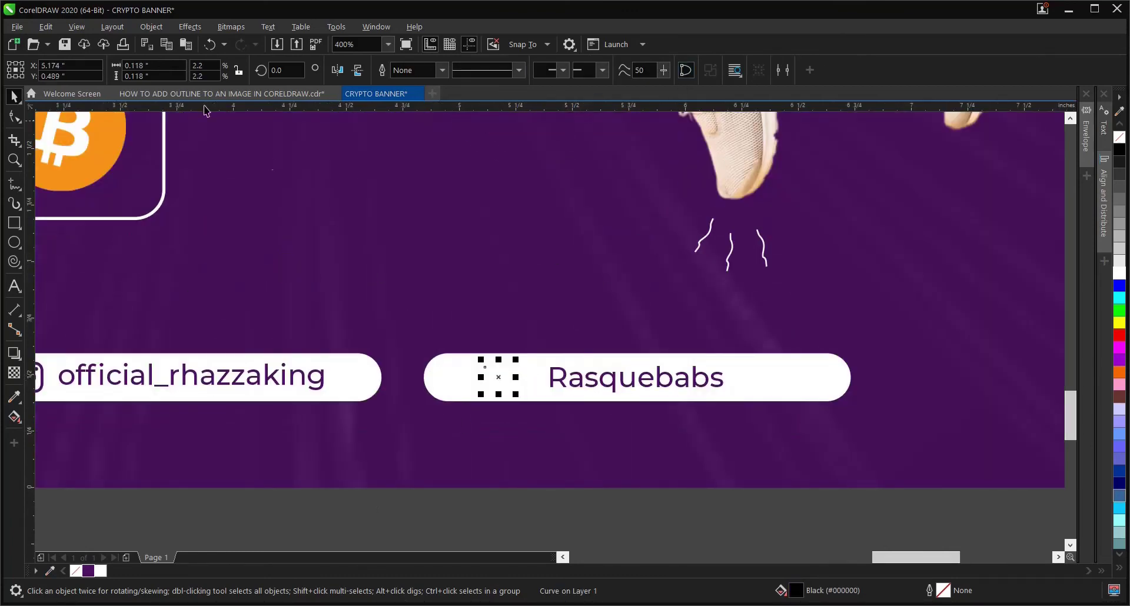
{"action": "left_click", "coordinate": [151, 26]}
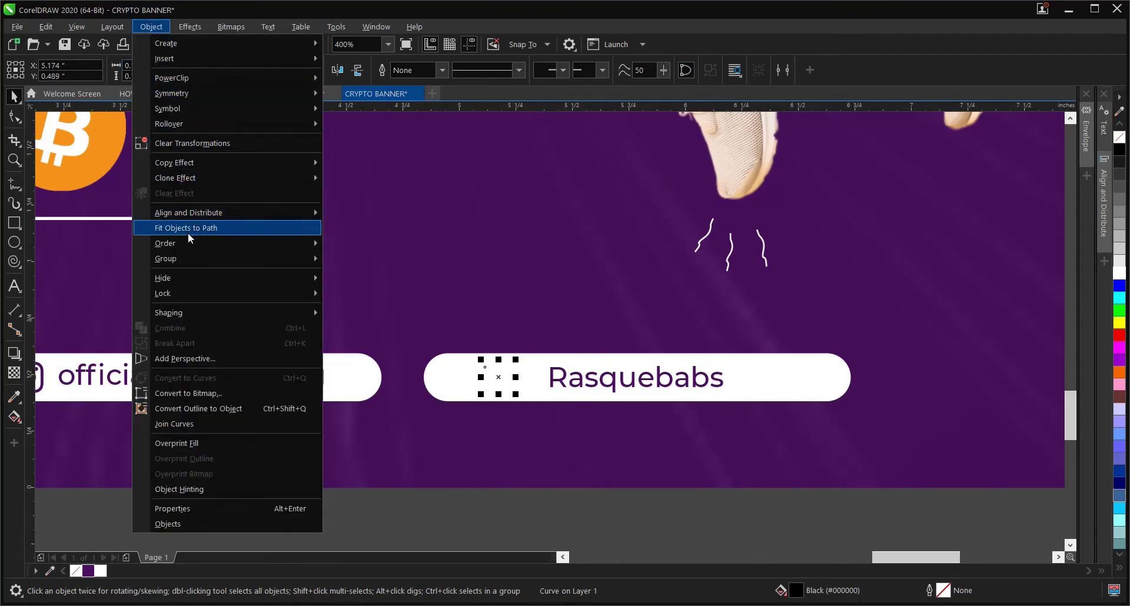
{"action": "mouse_move", "coordinate": [181, 239]}
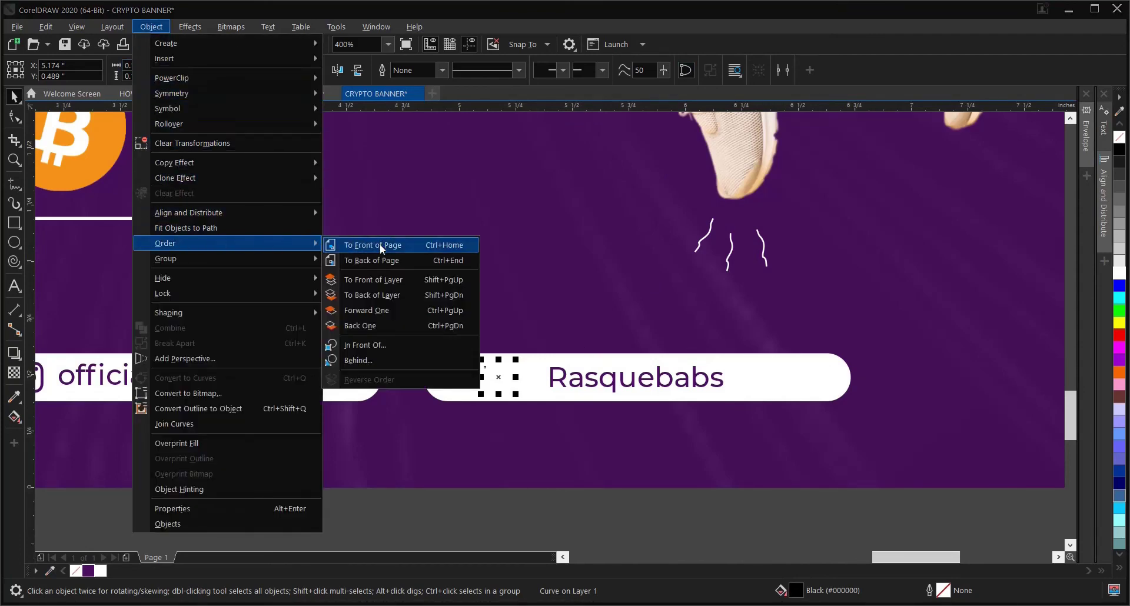
{"action": "left_click", "coordinate": [381, 281]}
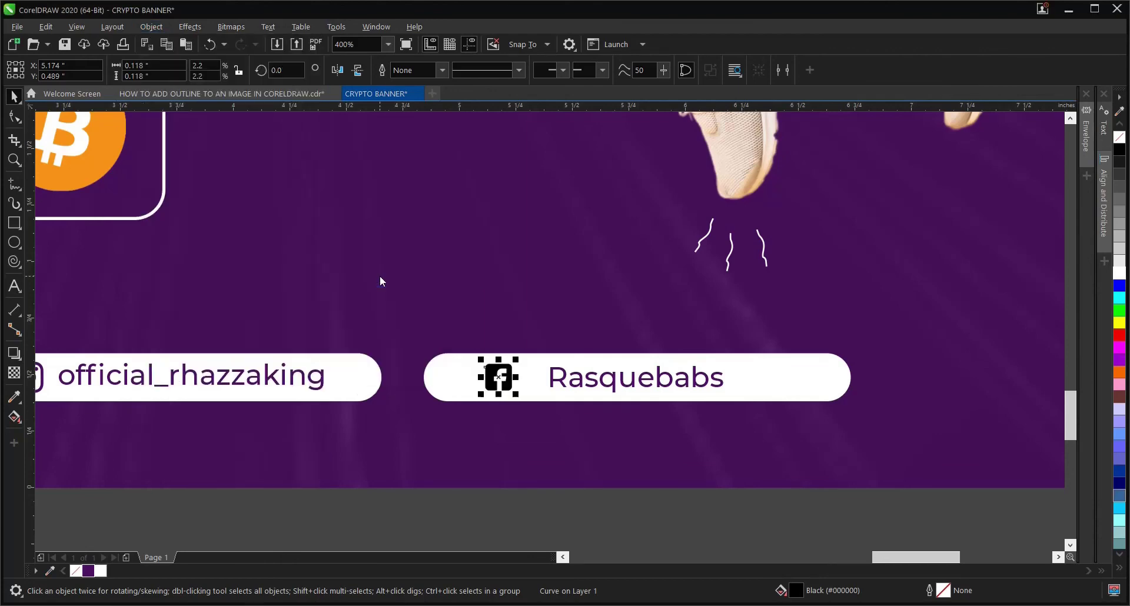
Fill the Facebook icon with purple #4D0F64.
{"action": "left_click", "coordinate": [88, 571]}
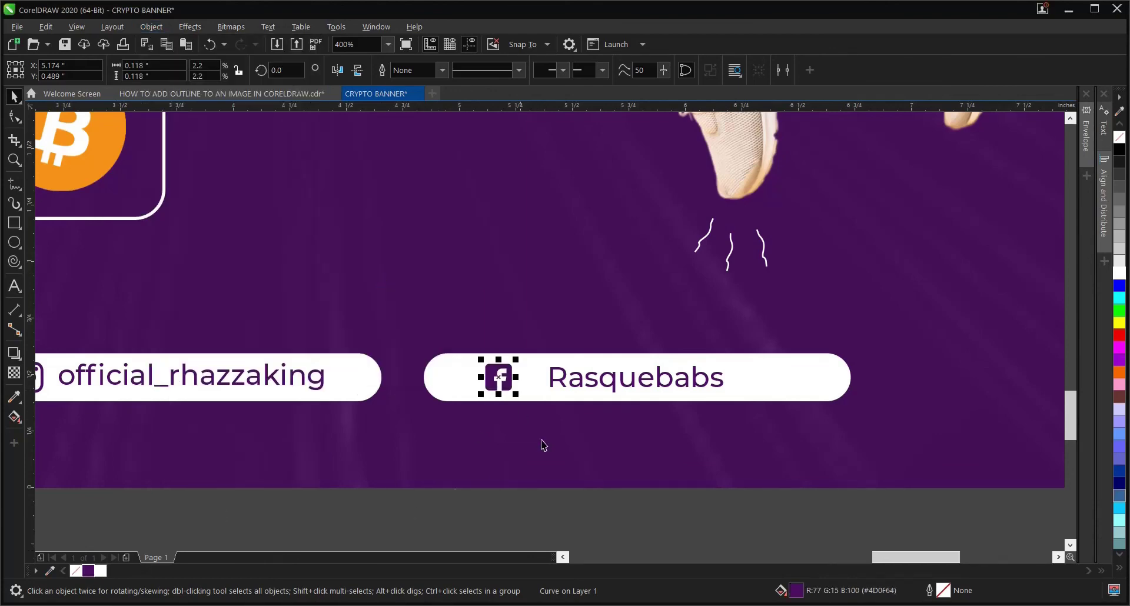
{"action": "left_click", "coordinate": [583, 390]}
{"action": "scroll", "coordinate": [581, 389], "scroll_direction": "up", "scroll_amount": 1}
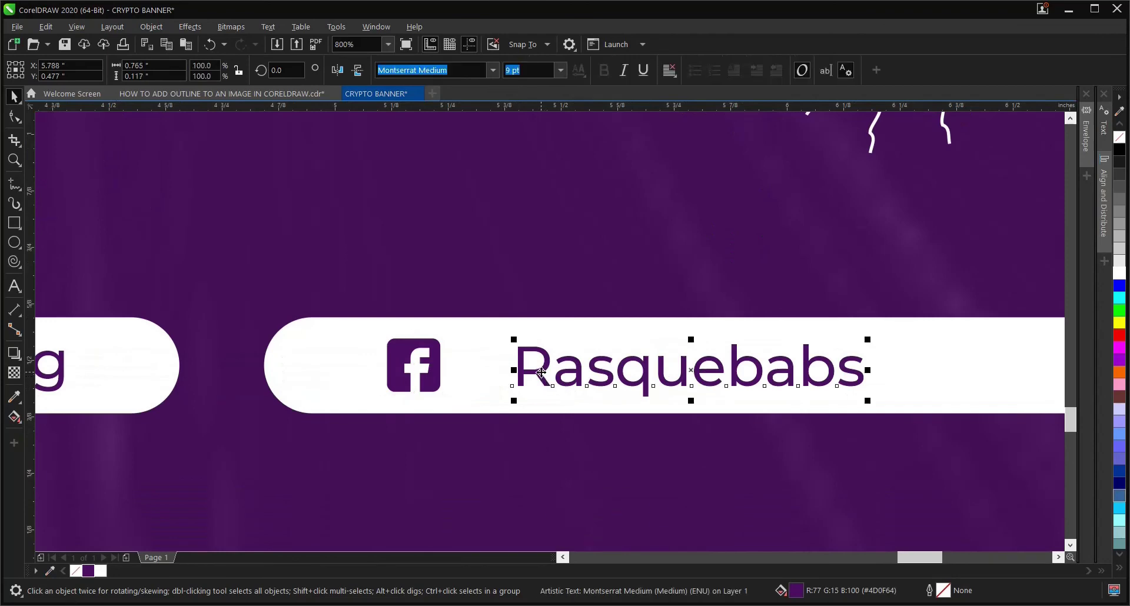
Move the Rasquebabs text beside the Facebook icon and group the two.
{"action": "left_click_drag", "start_coordinate": [543, 379], "coordinate": [495, 376]}
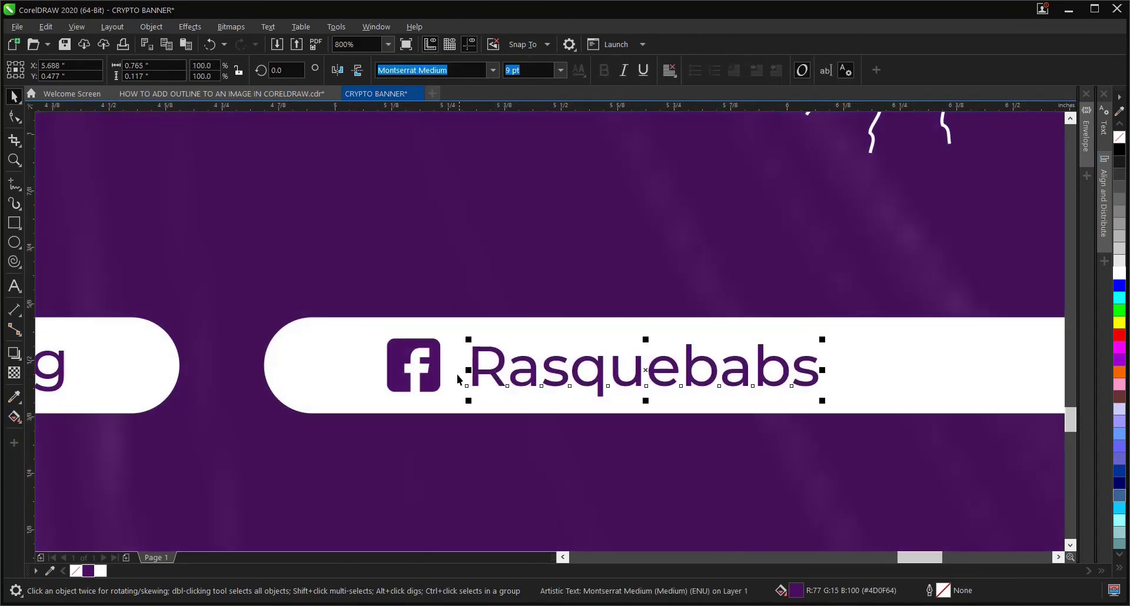
{"action": "left_click", "coordinate": [440, 365], "text": "shift"}
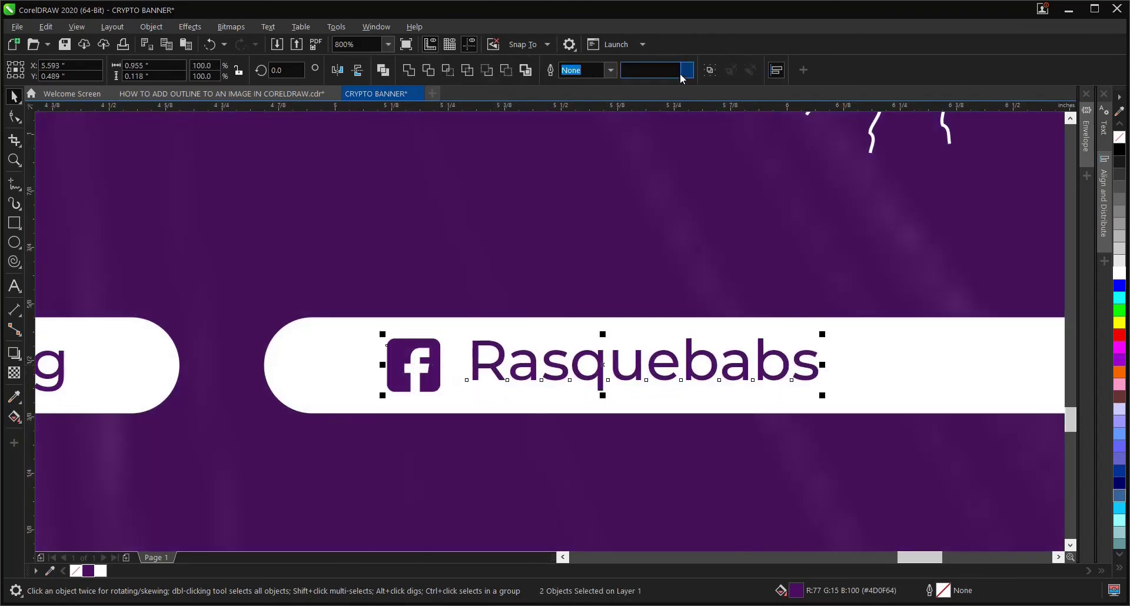
{"action": "left_click", "coordinate": [710, 70]}
{"action": "scroll", "coordinate": [398, 372], "scroll_direction": "down", "scroll_amount": 2}
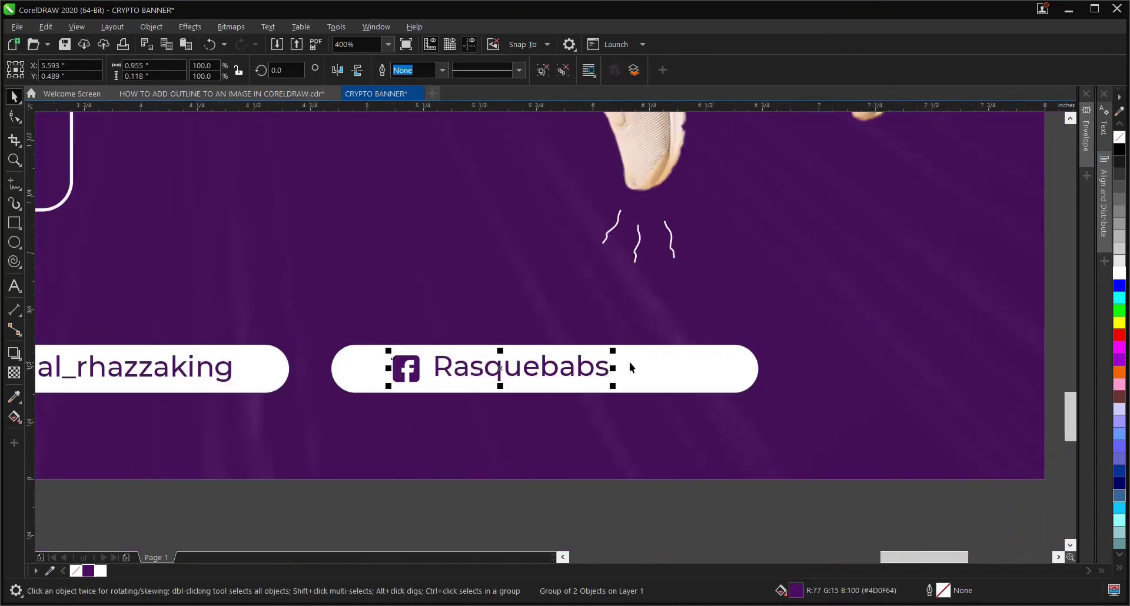
Center the Facebook icon and Rasquebabs group inside the third white pill.
{"action": "left_click", "coordinate": [542, 485]}
{"action": "left_click", "coordinate": [570, 371]}
{"action": "left_click", "coordinate": [680, 380], "text": "shift"}
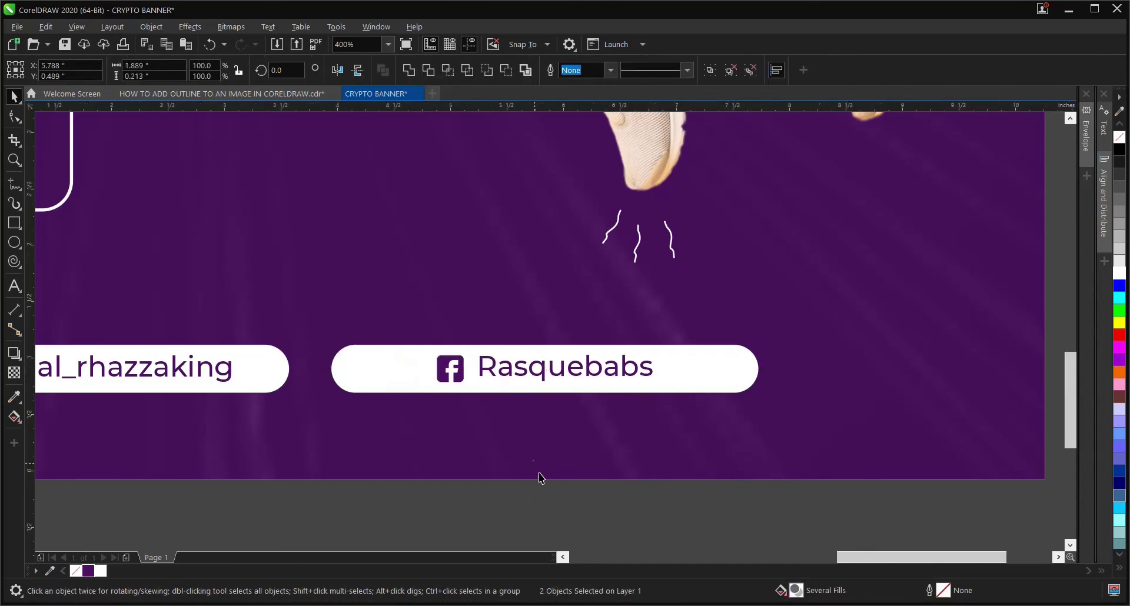
{"action": "scroll", "coordinate": [538, 473], "scroll_direction": "down", "scroll_amount": 4}
{"action": "left_click", "coordinate": [491, 500]}
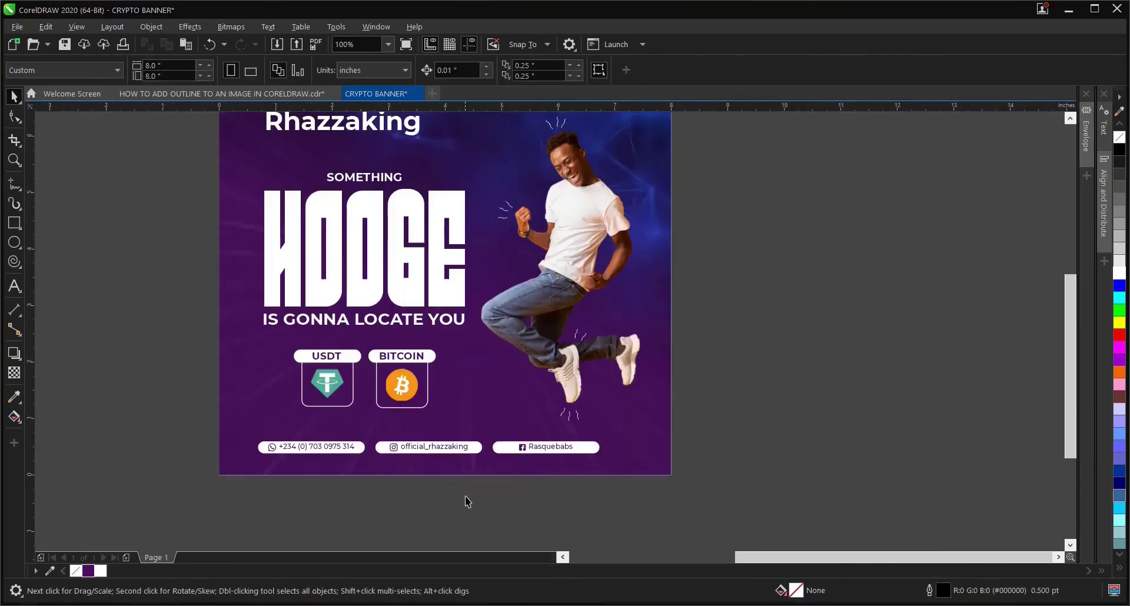
{"action": "scroll", "coordinate": [468, 493], "scroll_direction": "down", "scroll_amount": 2}
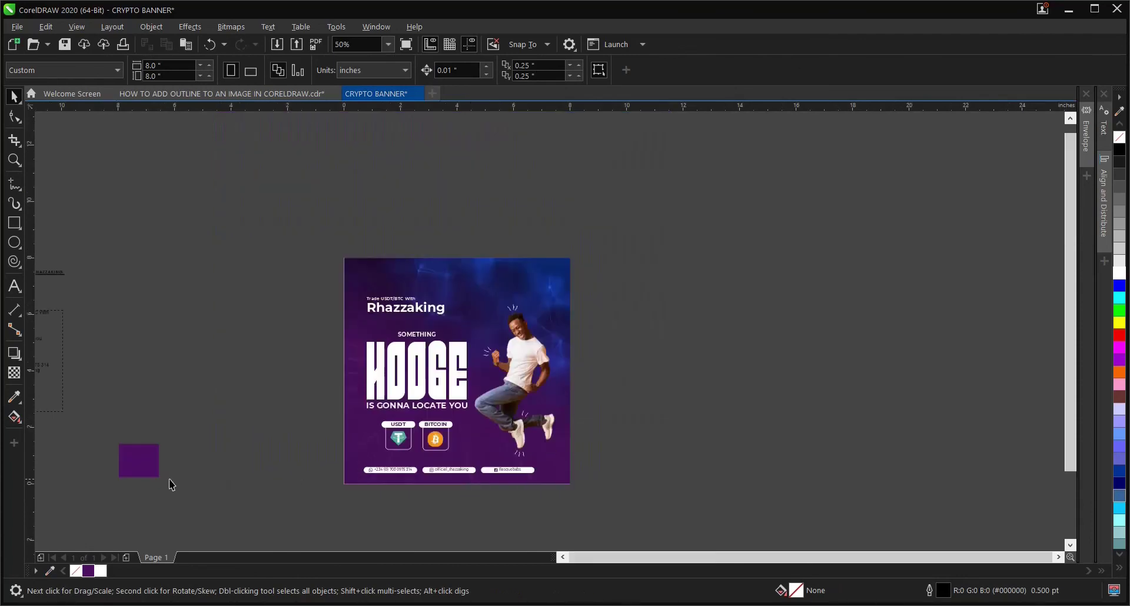
{"action": "scroll", "coordinate": [407, 422], "scroll_direction": "down", "scroll_amount": 2}
Move the off-page RHAZZAKING logo to the banner's top-right corner.
{"action": "scroll", "coordinate": [236, 357], "scroll_direction": "up", "scroll_amount": 2}
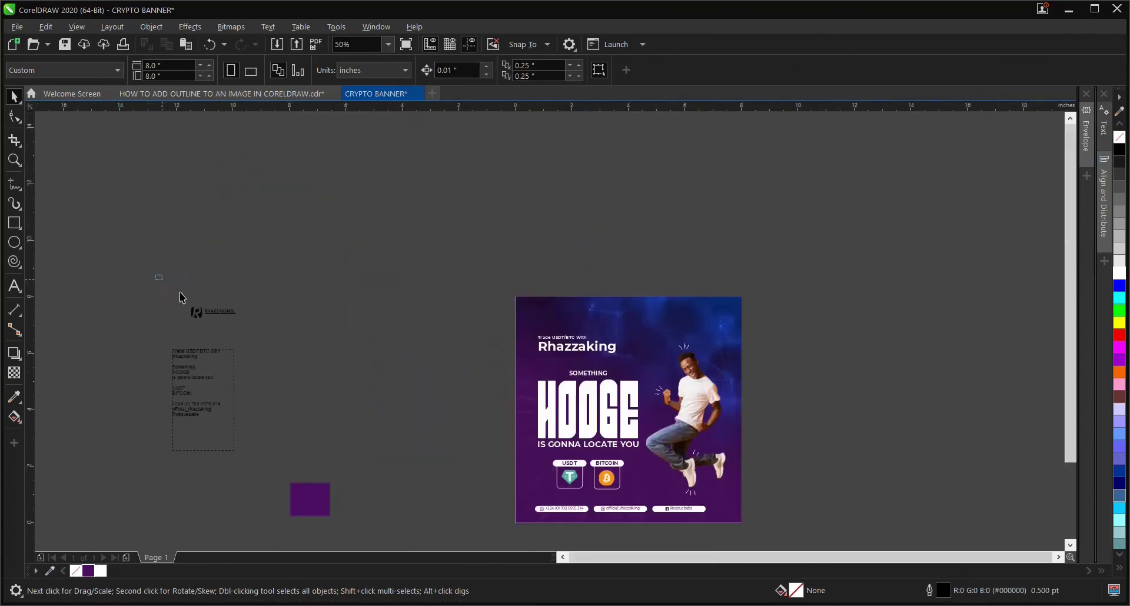
{"action": "left_click_drag", "start_coordinate": [156, 275], "coordinate": [301, 342]}
{"action": "left_click_drag", "start_coordinate": [212, 312], "coordinate": [700, 328]}
{"action": "scroll", "coordinate": [707, 326], "scroll_direction": "up", "scroll_amount": 2}
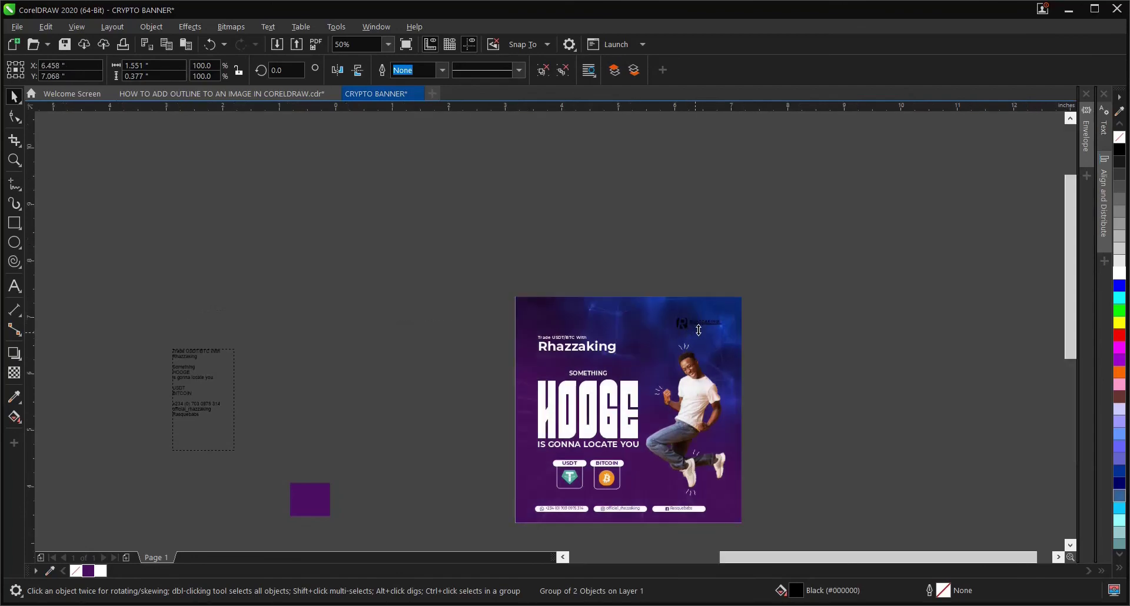
{"action": "scroll", "coordinate": [718, 319], "scroll_direction": "up", "scroll_amount": 2}
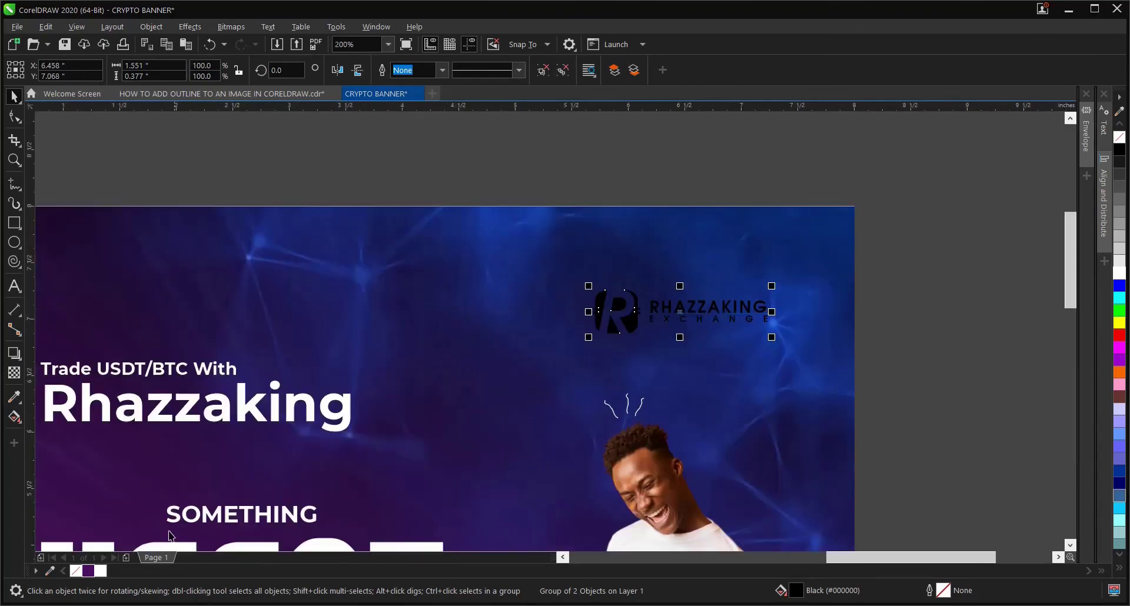
Fill the Rhazzaking Exchange logo white from the color palette.
{"action": "left_click", "coordinate": [101, 570]}
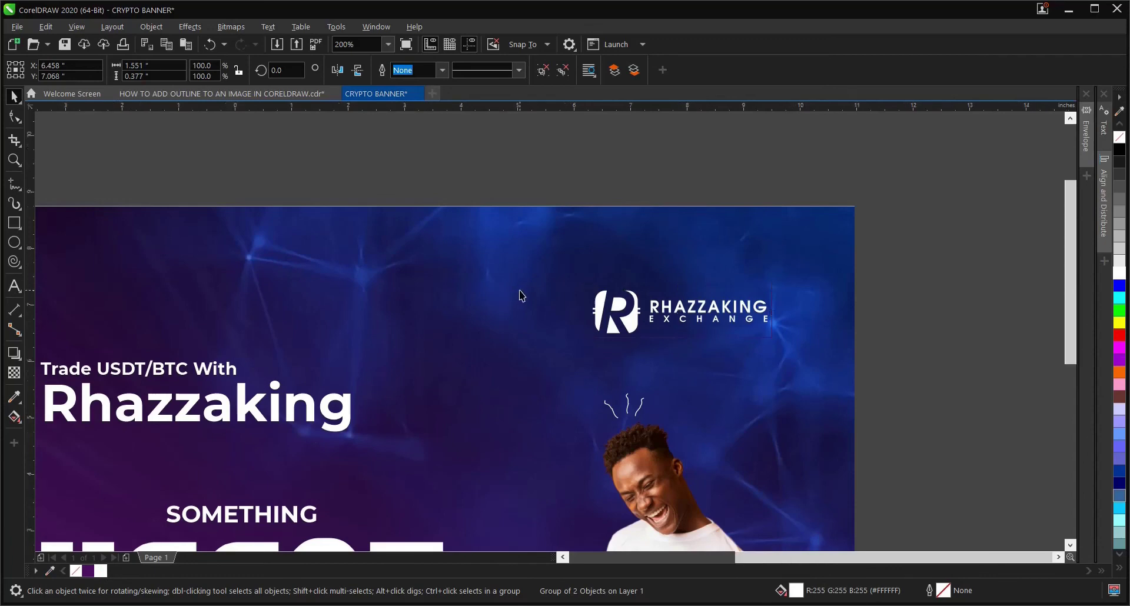
{"action": "scroll", "coordinate": [520, 296], "scroll_direction": "down", "scroll_amount": 2}
{"action": "scroll", "coordinate": [613, 292], "scroll_direction": "up", "scroll_amount": 2}
{"action": "scroll", "coordinate": [613, 292], "scroll_direction": "up", "scroll_amount": 4}
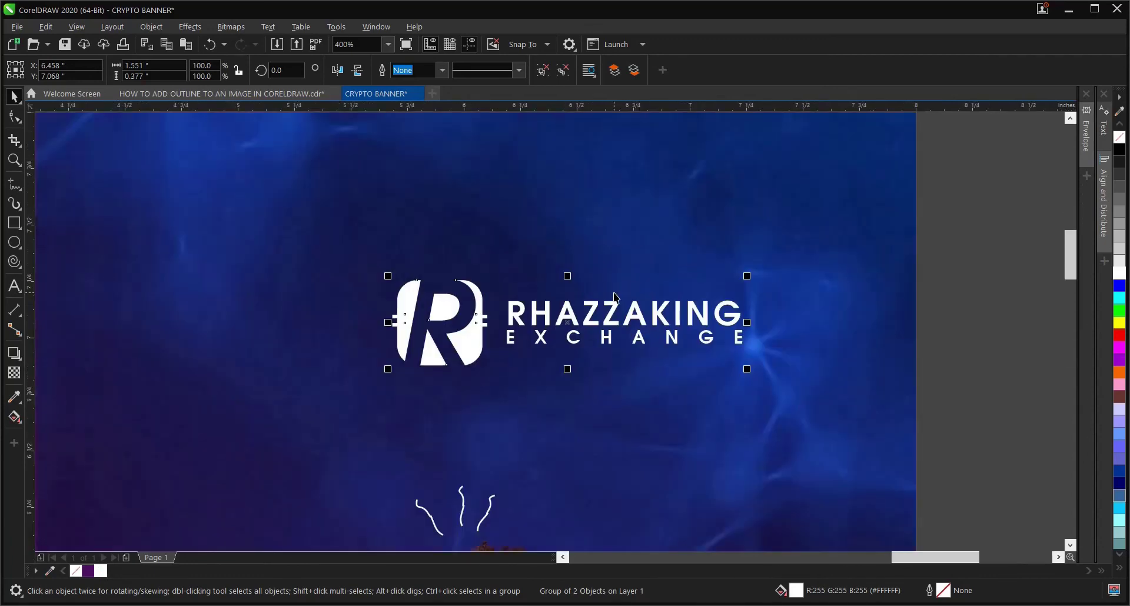
{"action": "scroll", "coordinate": [614, 296], "scroll_direction": "down", "scroll_amount": 6}
{"action": "scroll", "coordinate": [613, 297], "scroll_direction": "up", "scroll_amount": 2}
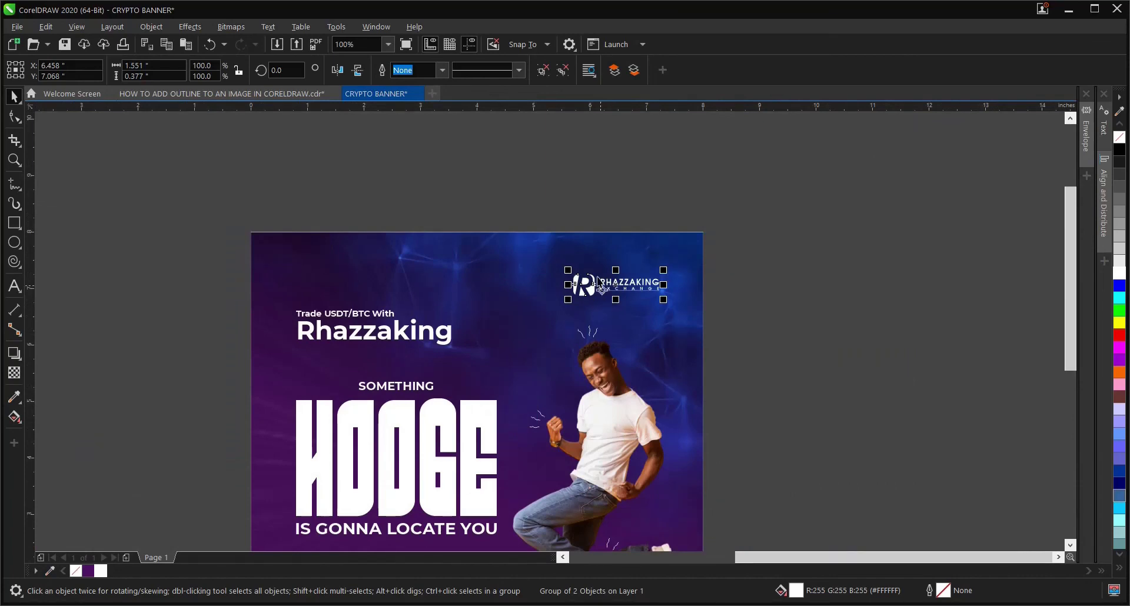
{"action": "scroll", "coordinate": [598, 229], "scroll_direction": "down", "scroll_amount": 2}
{"action": "left_click", "coordinate": [684, 289]}
Zoom in on the banner and group the phone-number pill with its icon and text.
{"action": "key", "text": "z"}
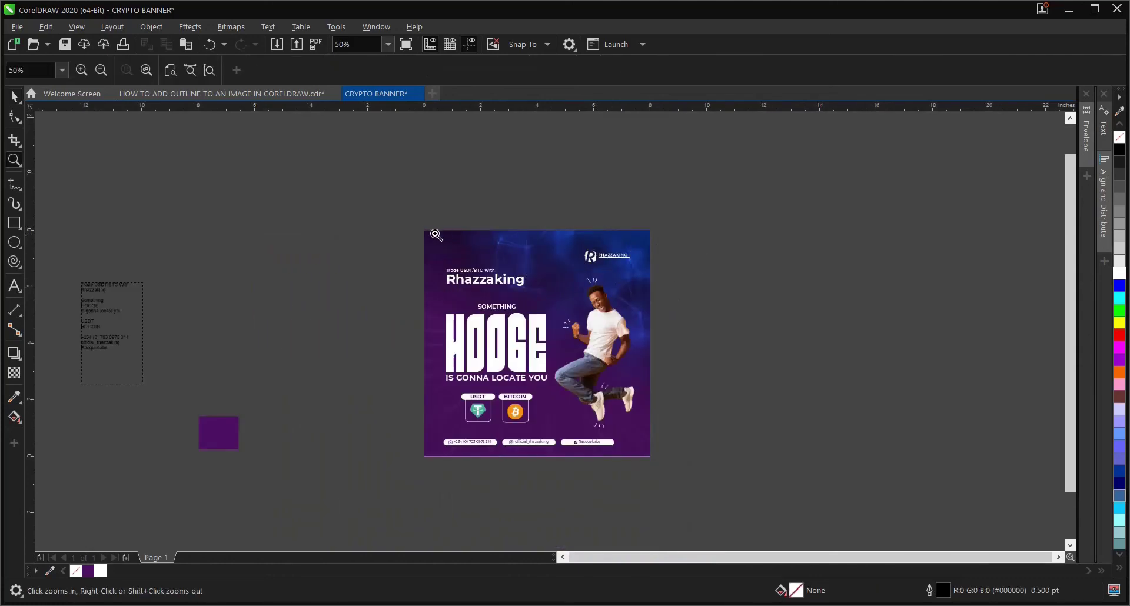
{"action": "left_click_drag", "start_coordinate": [420, 226], "coordinate": [654, 460]}
{"action": "key", "text": "space"}
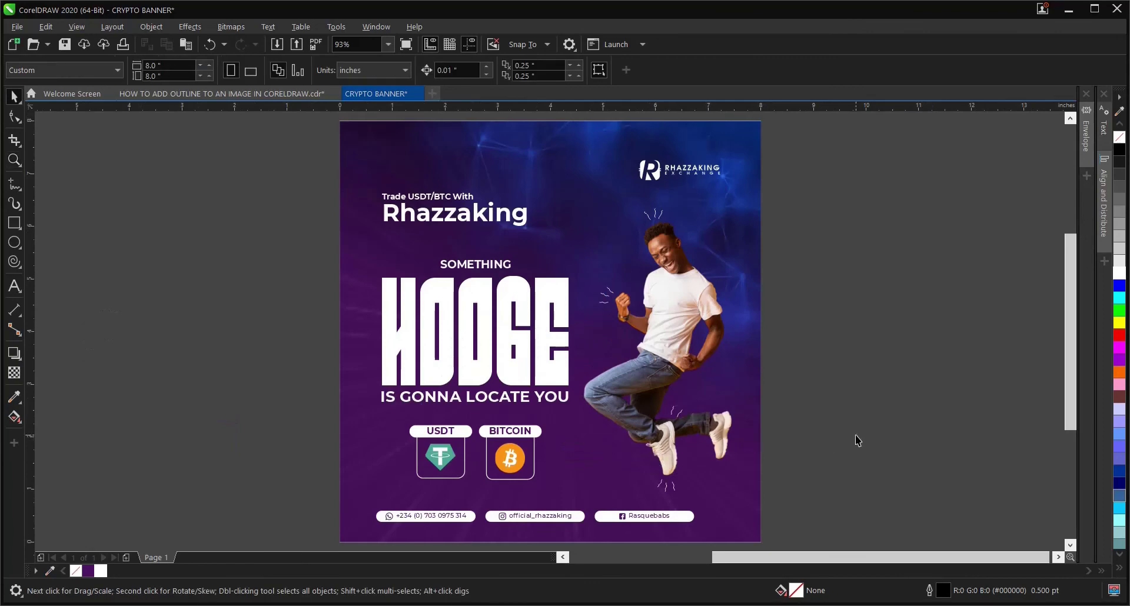
{"action": "left_click_drag", "start_coordinate": [324, 508], "coordinate": [711, 534]}
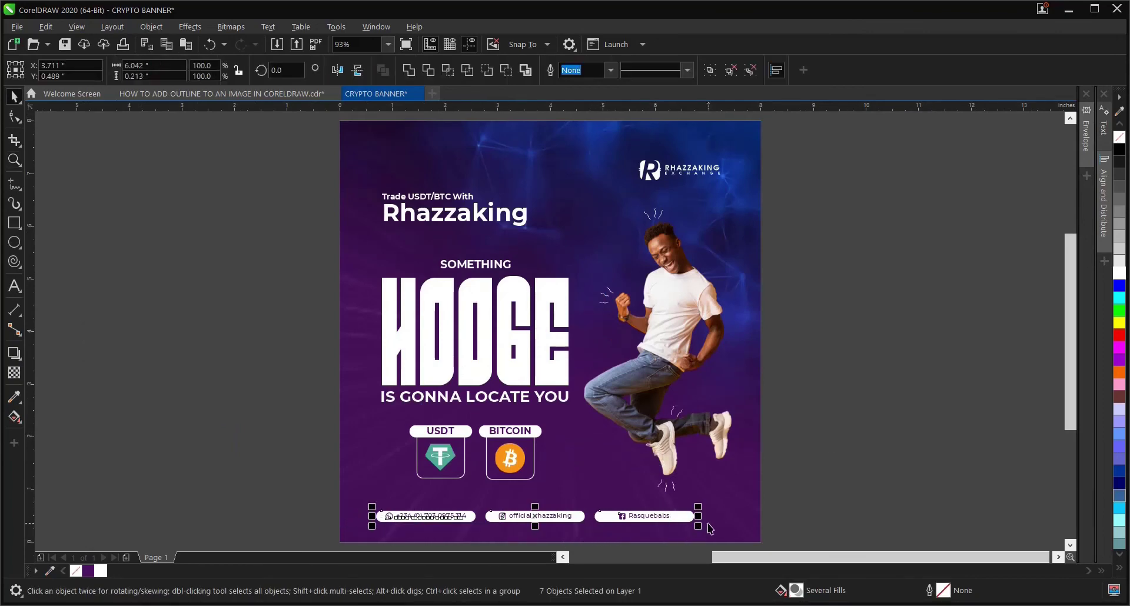
{"action": "left_click", "coordinate": [316, 500]}
{"action": "scroll", "coordinate": [436, 500], "scroll_direction": "down", "scroll_amount": 2}
{"action": "scroll", "coordinate": [418, 519], "scroll_direction": "up", "scroll_amount": 4}
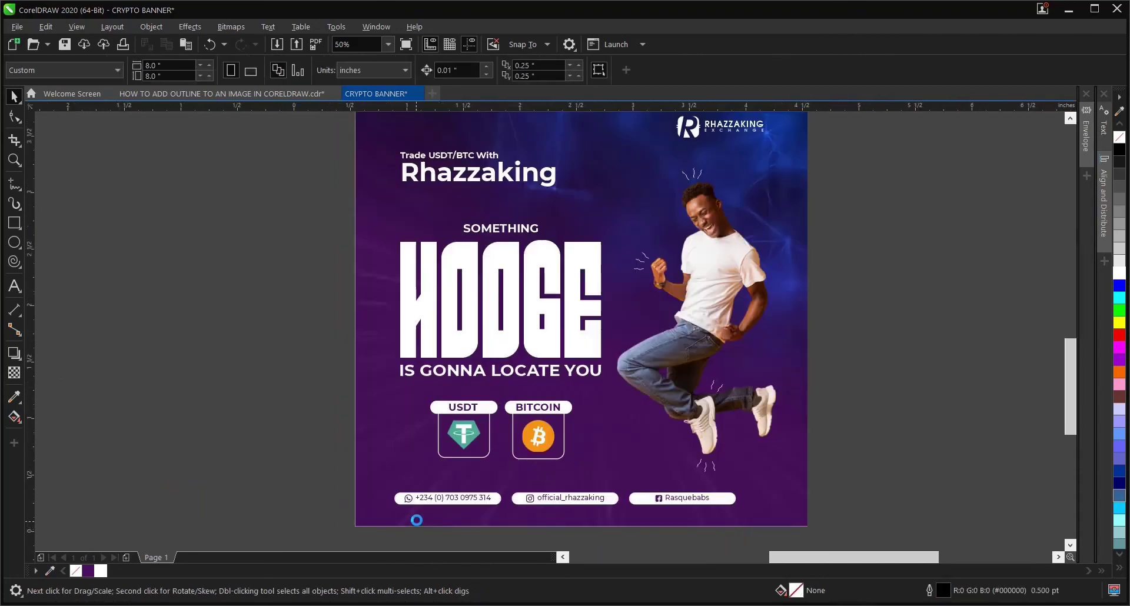
{"action": "left_click_drag", "start_coordinate": [239, 437], "coordinate": [597, 516]}
{"action": "left_click", "coordinate": [710, 70]}
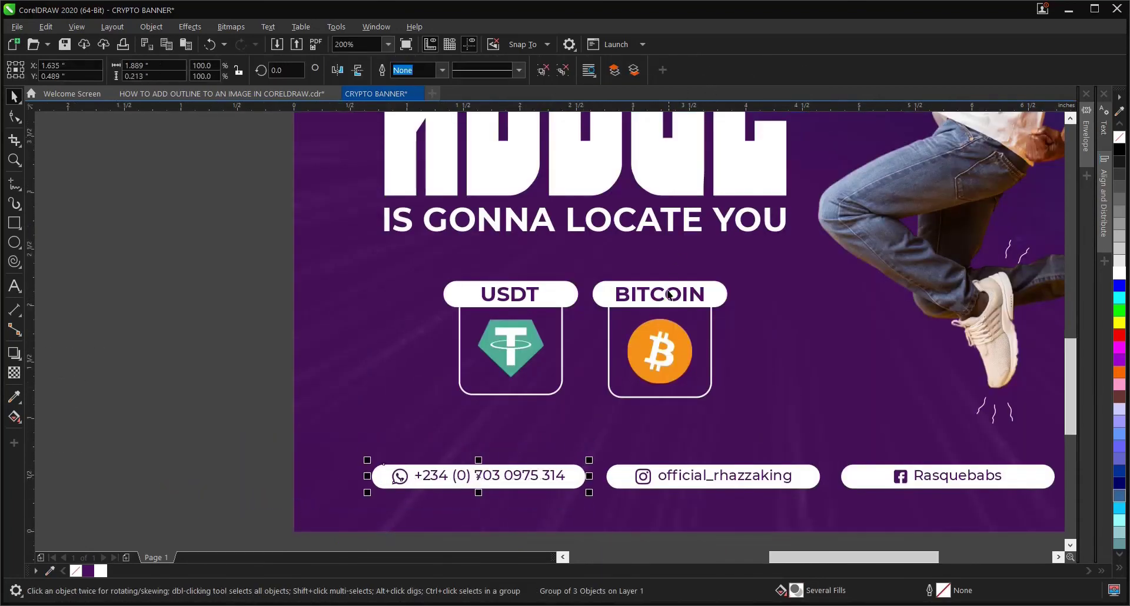
Group the Instagram pill and the Rasquebabs pill, each with its icon and text.
{"action": "left_click_drag", "start_coordinate": [587, 545], "coordinate": [848, 422]}
{"action": "key", "text": "ctrl+g"}
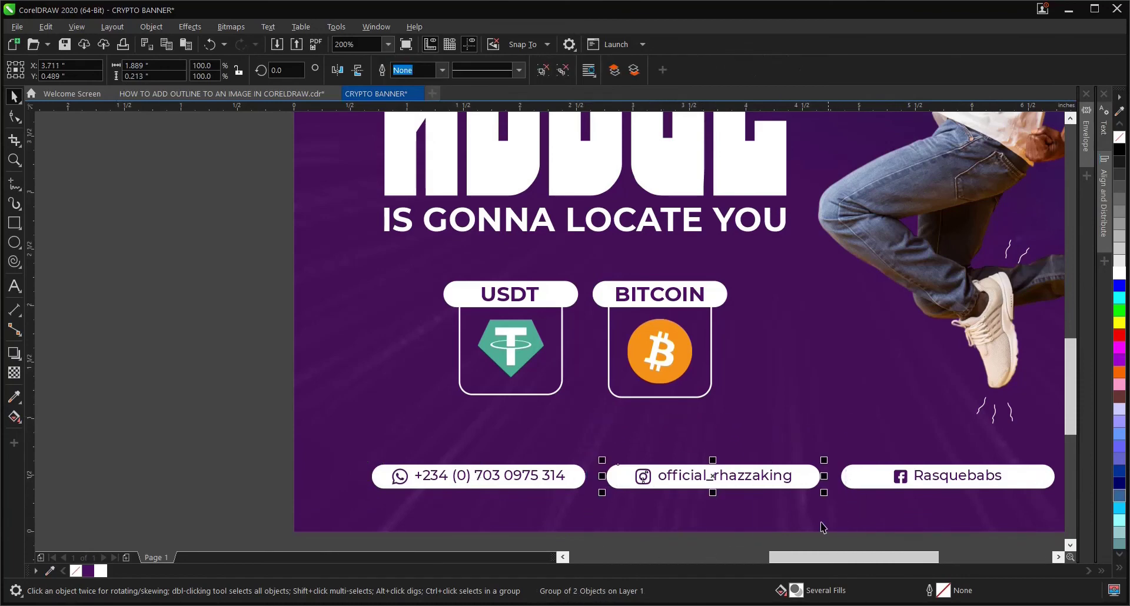
{"action": "left_click_drag", "start_coordinate": [841, 539], "coordinate": [1070, 430]}
{"action": "key", "text": "ctrl+g"}
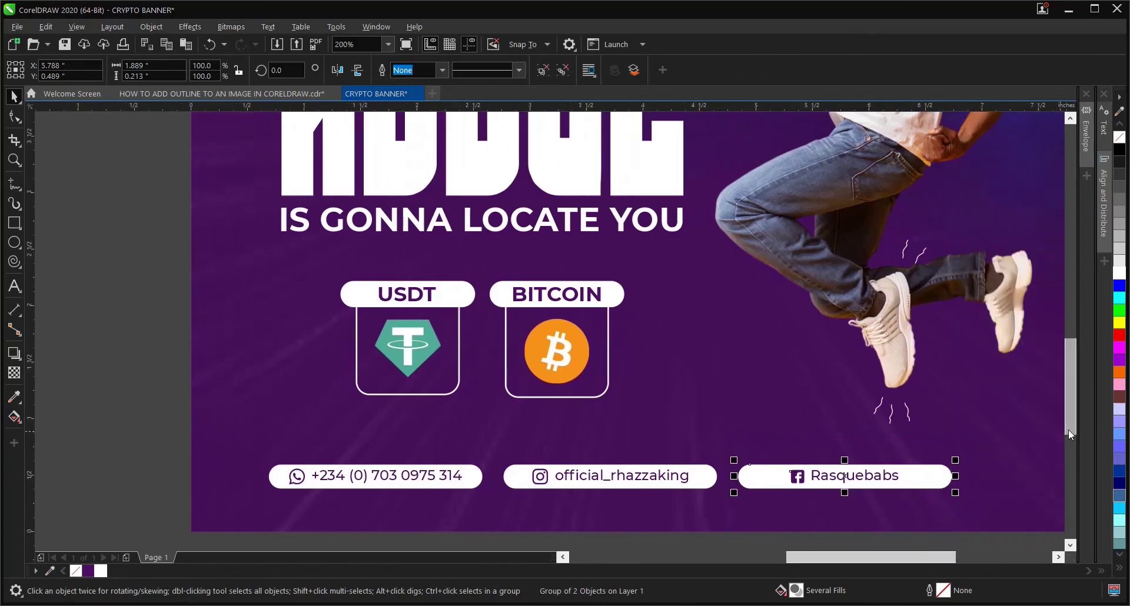
{"action": "scroll", "coordinate": [705, 483], "scroll_direction": "down", "scroll_amount": 3}
{"action": "scroll", "coordinate": [705, 482], "scroll_direction": "up", "scroll_amount": 3}
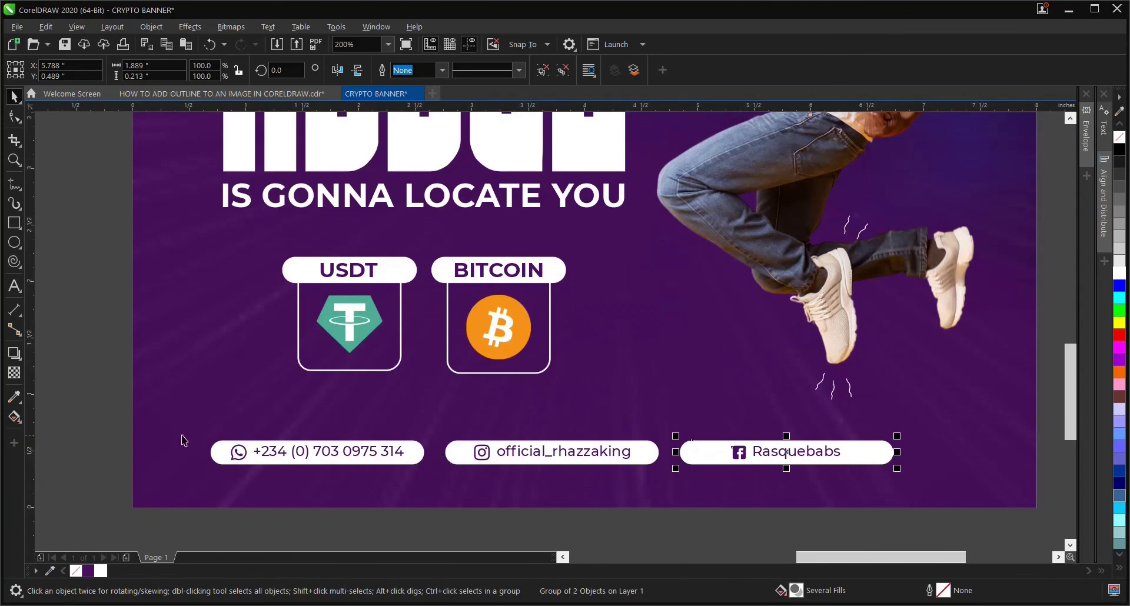
{"action": "left_click_drag", "start_coordinate": [108, 415], "coordinate": [910, 500]}
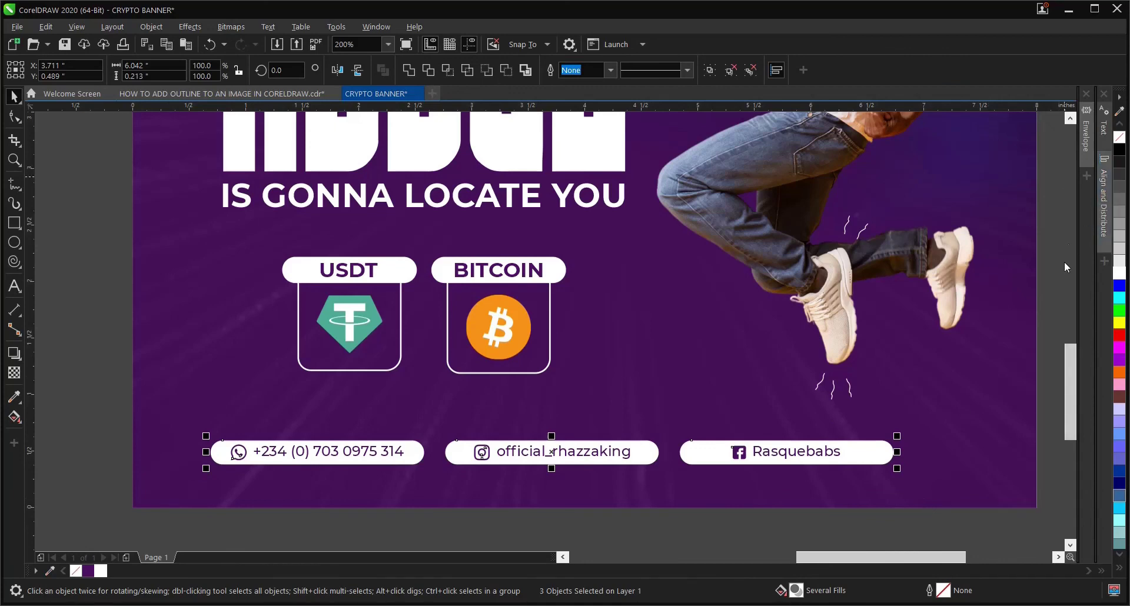
{"action": "left_click", "coordinate": [1054, 302]}
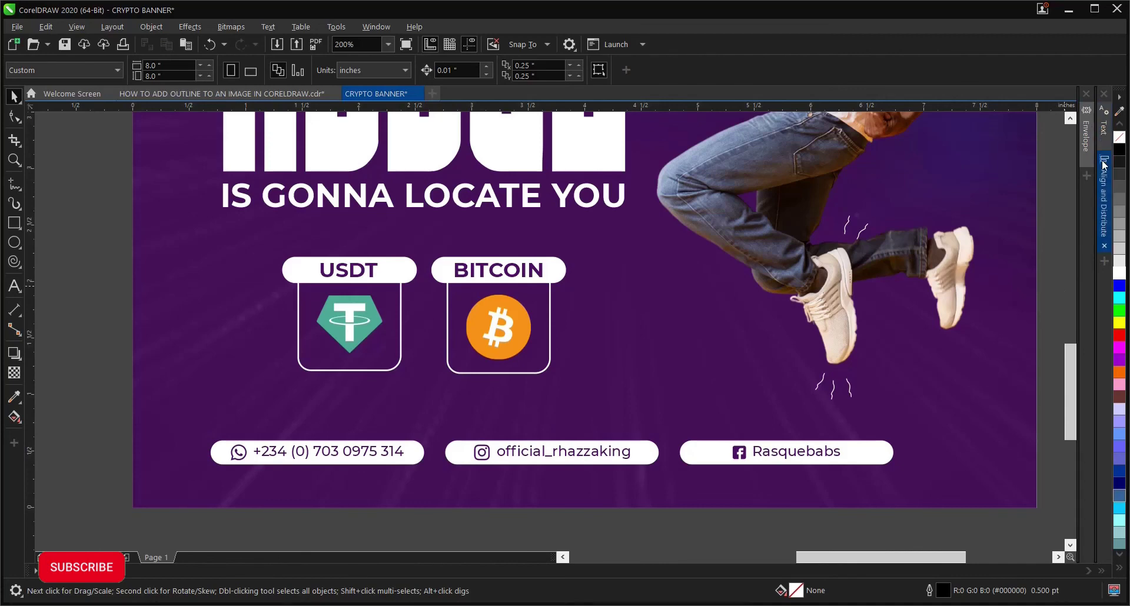
Space the three contact pills evenly with Align and Distribute.
{"action": "left_click", "coordinate": [1106, 247]}
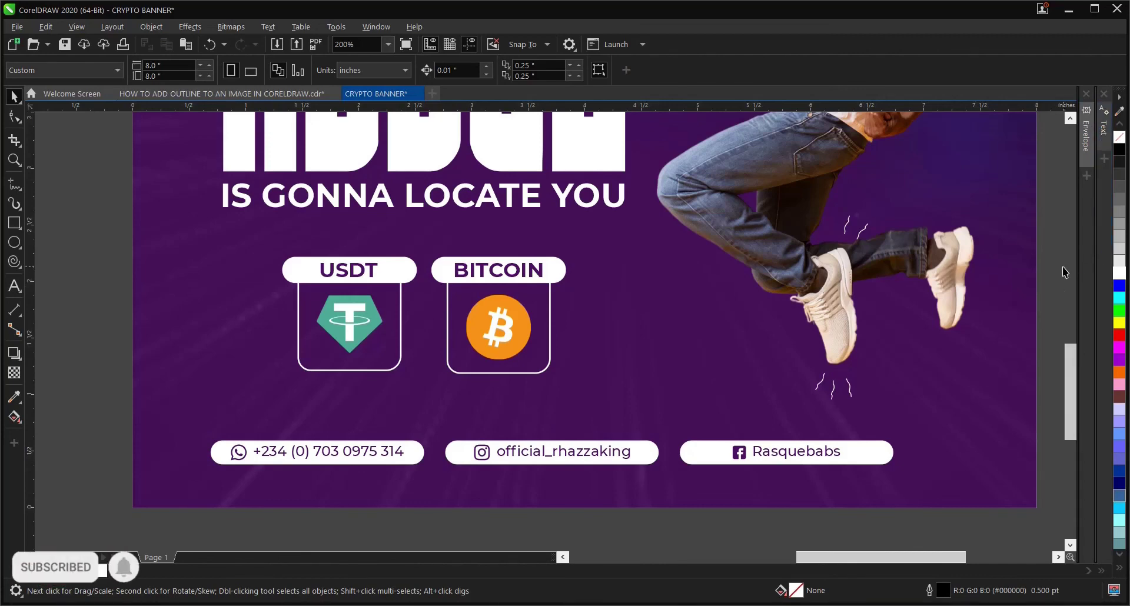
{"action": "key", "text": "ctrl+shift+a"}
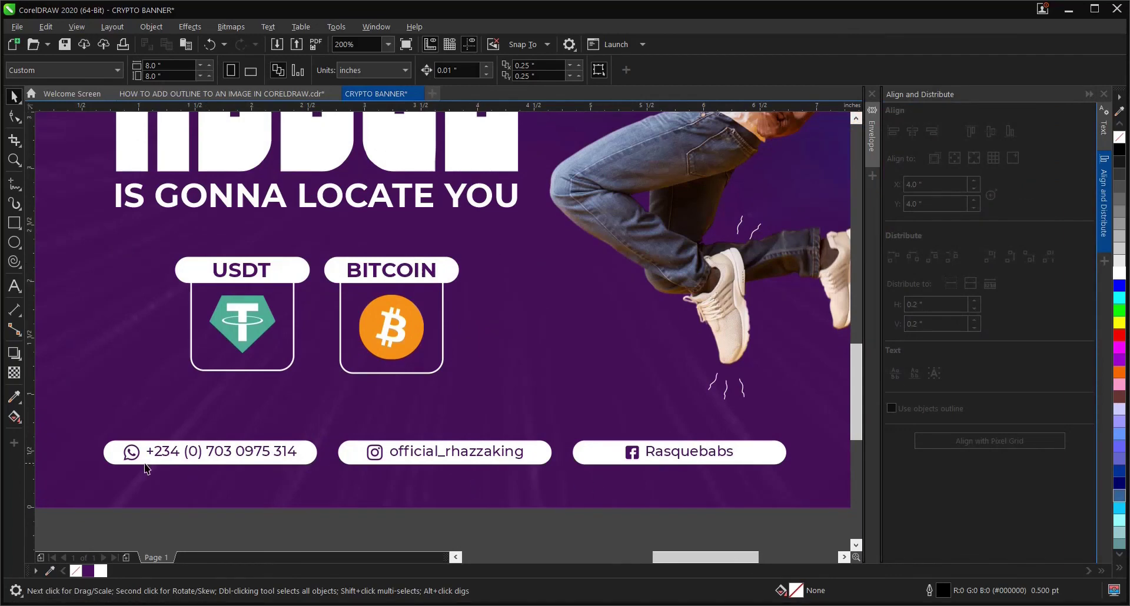
{"action": "left_click_drag", "start_coordinate": [82, 525], "coordinate": [808, 407]}
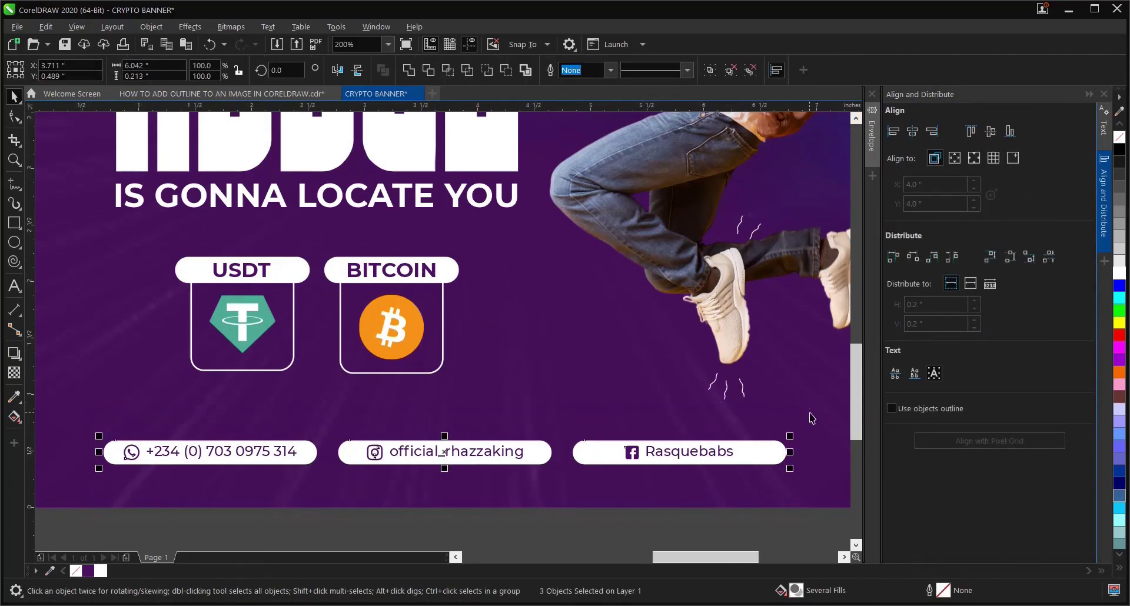
{"action": "left_click", "coordinate": [952, 257]}
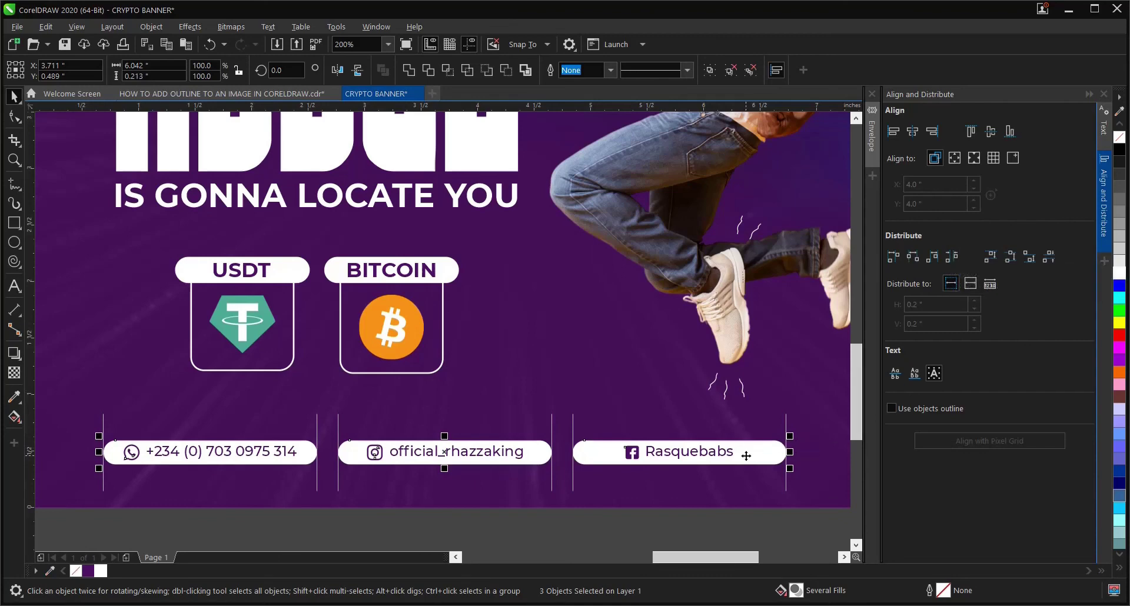
{"action": "scroll", "coordinate": [466, 474], "scroll_direction": "down", "scroll_amount": 1}
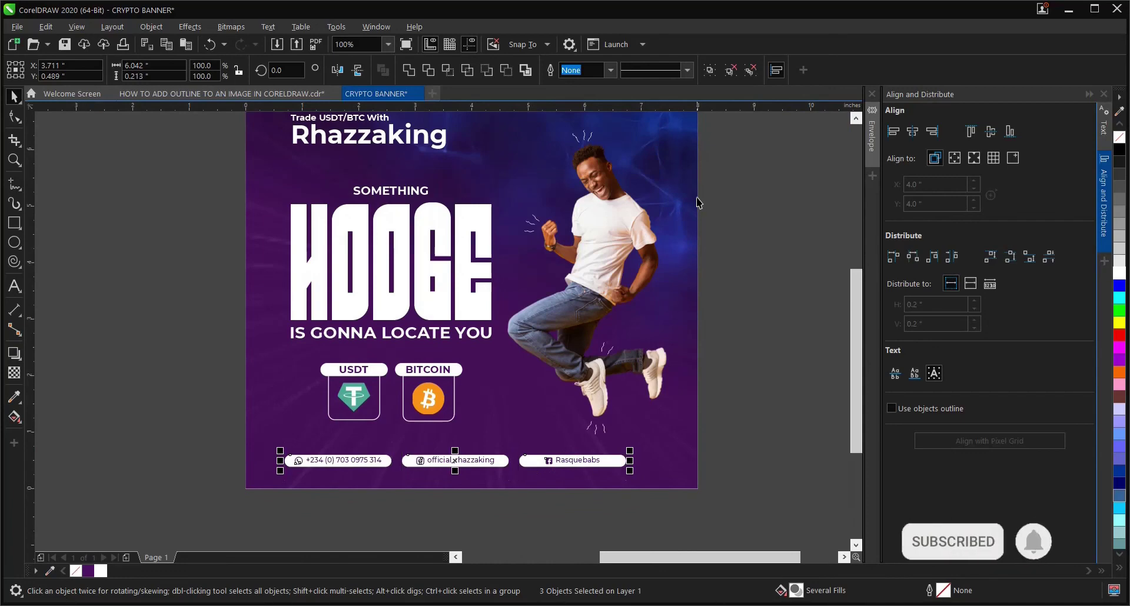
Group the three contact pills into a single unit.
{"action": "left_click", "coordinate": [710, 71]}
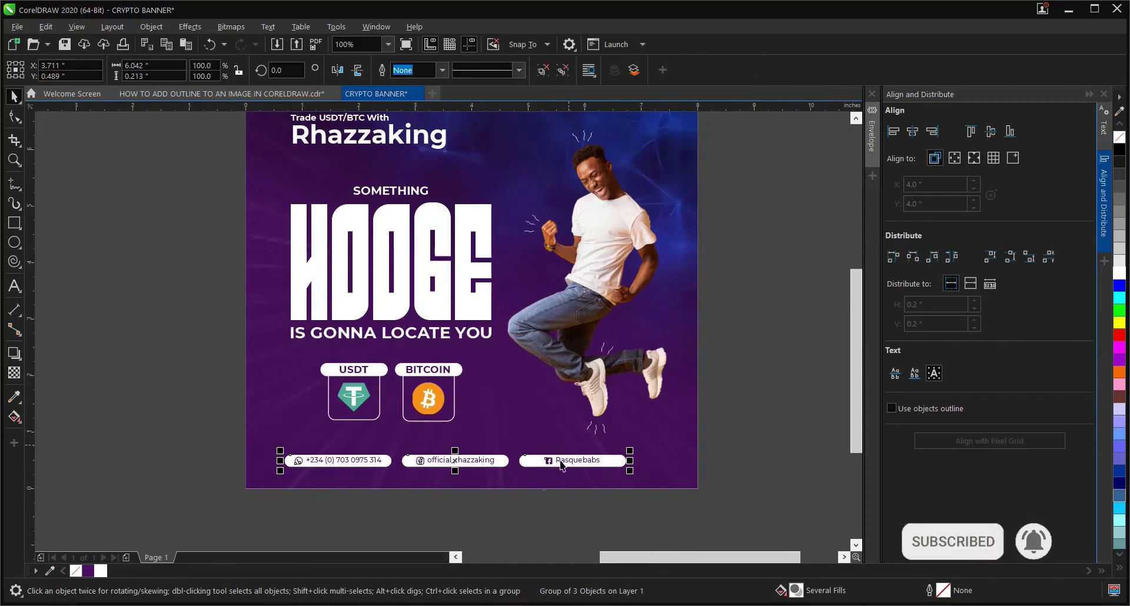
{"action": "scroll", "coordinate": [539, 485], "scroll_direction": "up", "scroll_amount": 1}
{"action": "scroll", "coordinate": [531, 470], "scroll_direction": "down", "scroll_amount": 1}
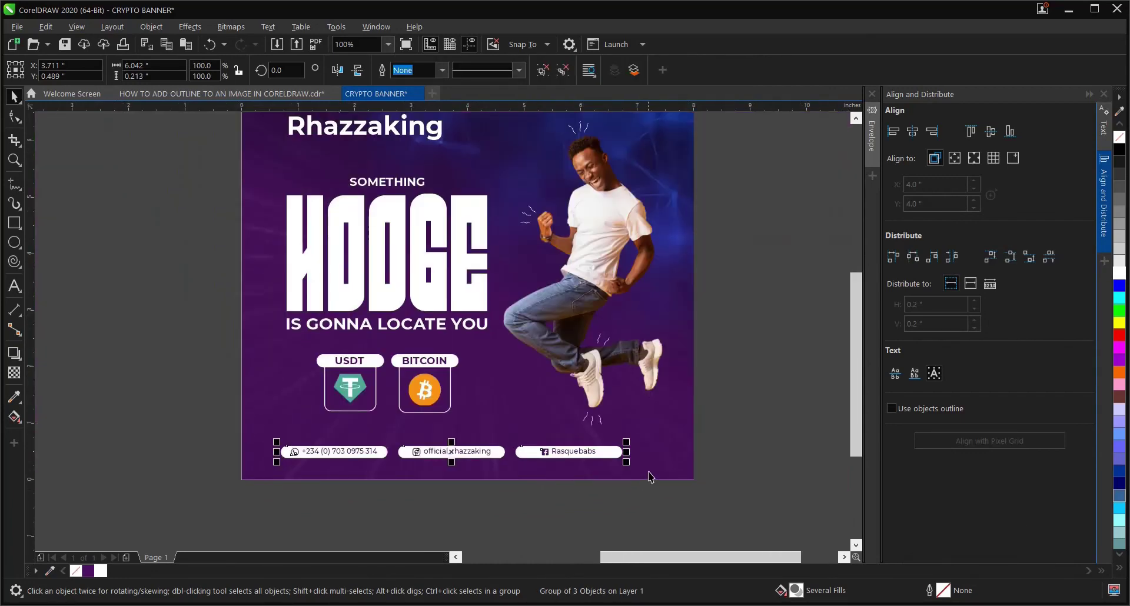
{"action": "scroll", "coordinate": [606, 460], "scroll_direction": "up", "scroll_amount": 1}
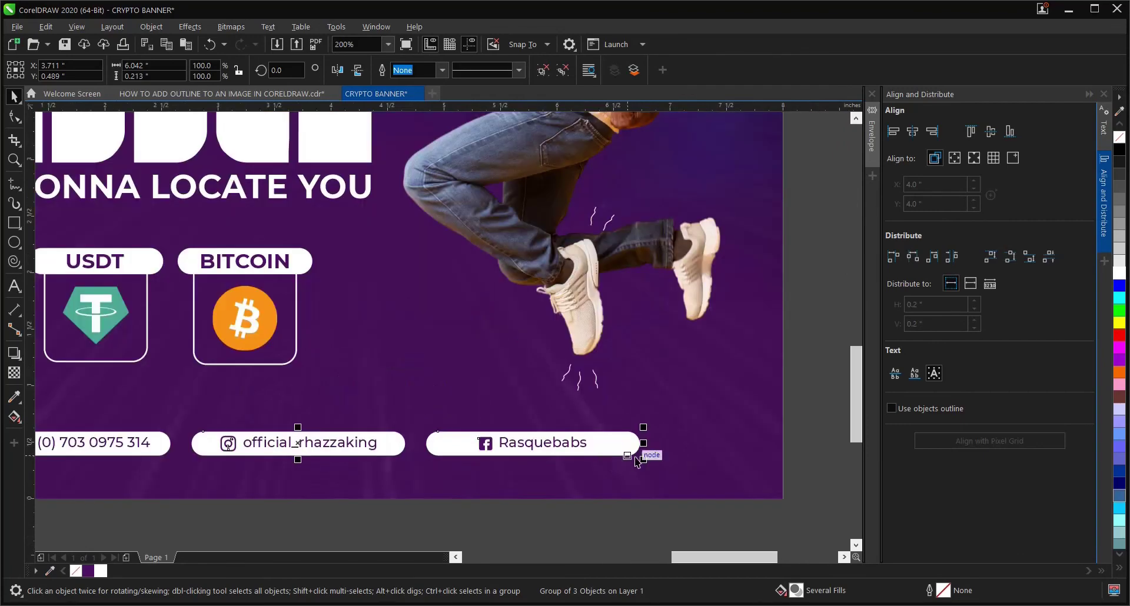
{"action": "scroll", "coordinate": [630, 486], "scroll_direction": "down", "scroll_amount": 1}
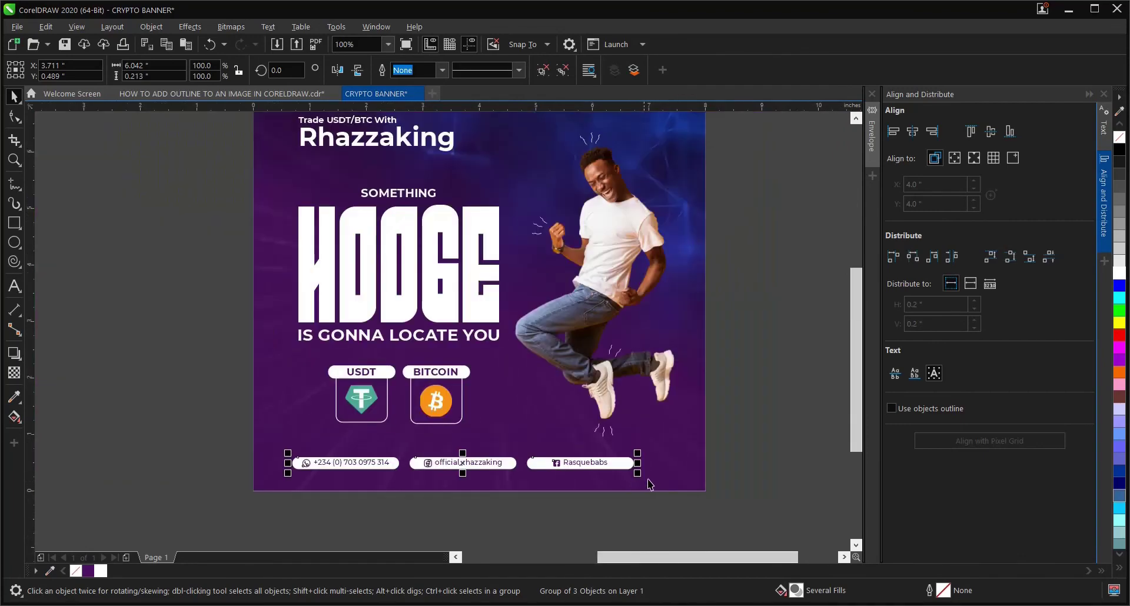
Center the contact pill group horizontally on the page.
{"action": "left_click", "coordinate": [680, 468], "text": "shift"}
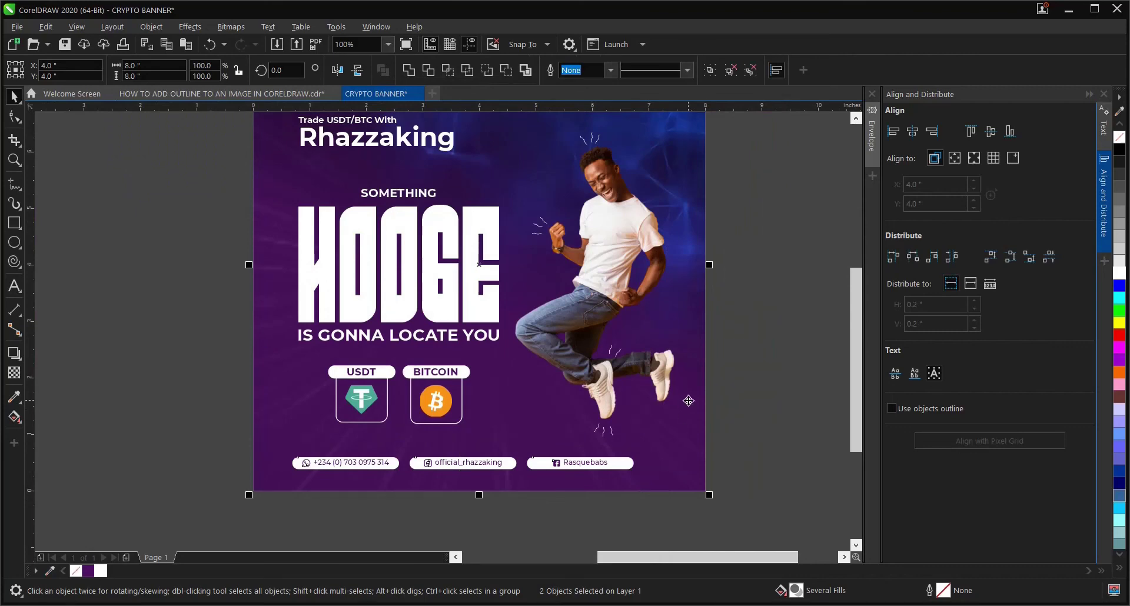
{"action": "key", "text": "c"}
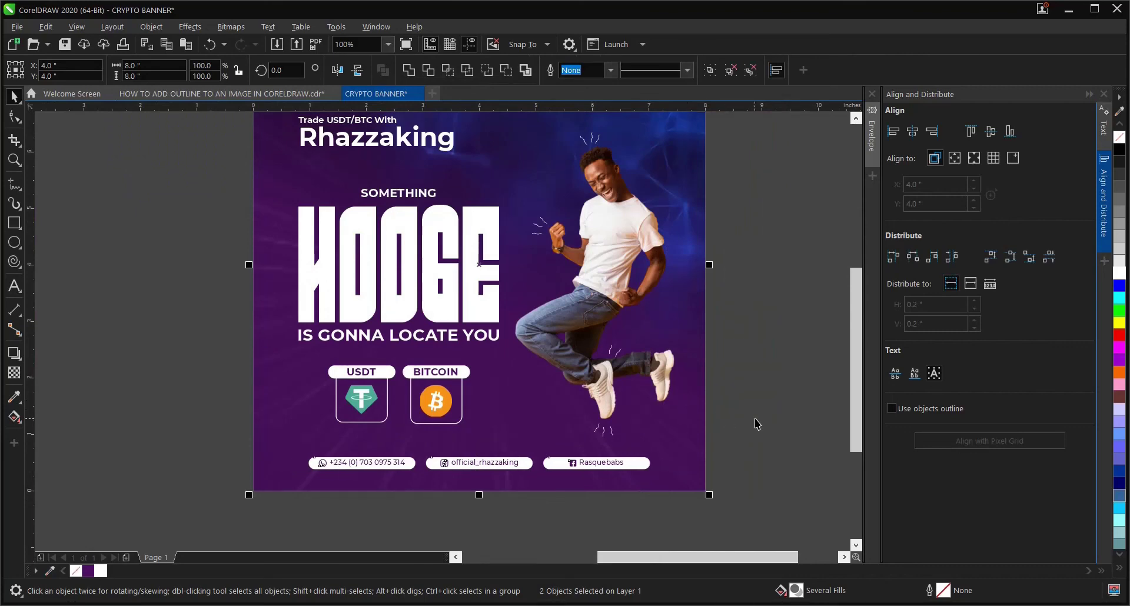
{"action": "left_click", "coordinate": [783, 430]}
{"action": "scroll", "coordinate": [518, 467], "scroll_direction": "up", "scroll_amount": 2}
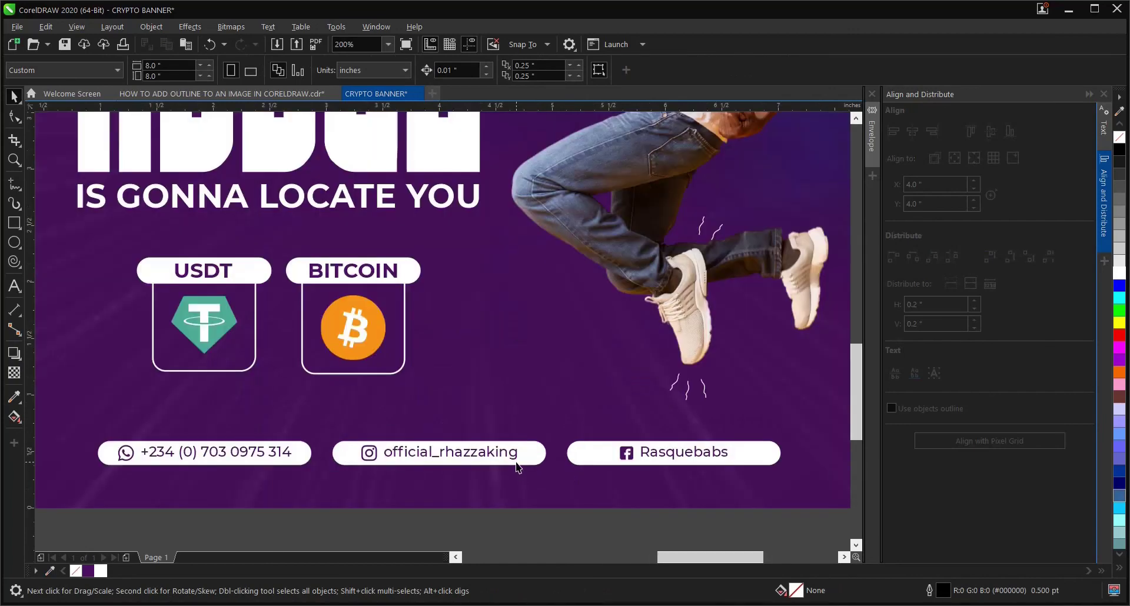
{"action": "scroll", "coordinate": [517, 471], "scroll_direction": "down", "scroll_amount": 2}
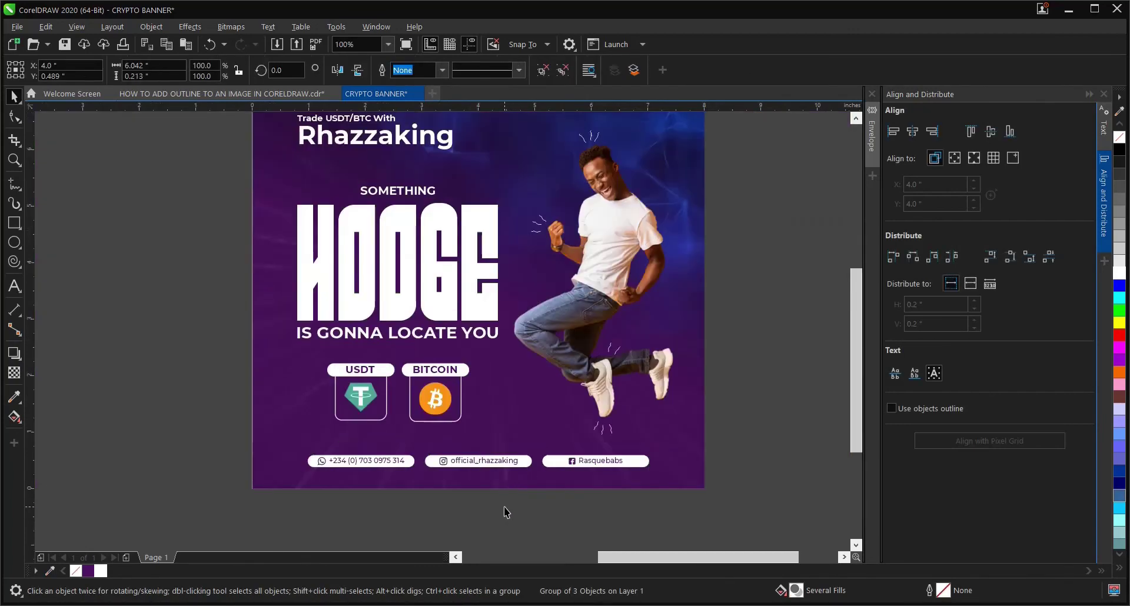
{"action": "scroll", "coordinate": [503, 503], "scroll_direction": "down", "scroll_amount": 2}
Shift the headline text and coin badges slightly to the left.
{"action": "scroll", "coordinate": [499, 456], "scroll_direction": "up", "scroll_amount": 2}
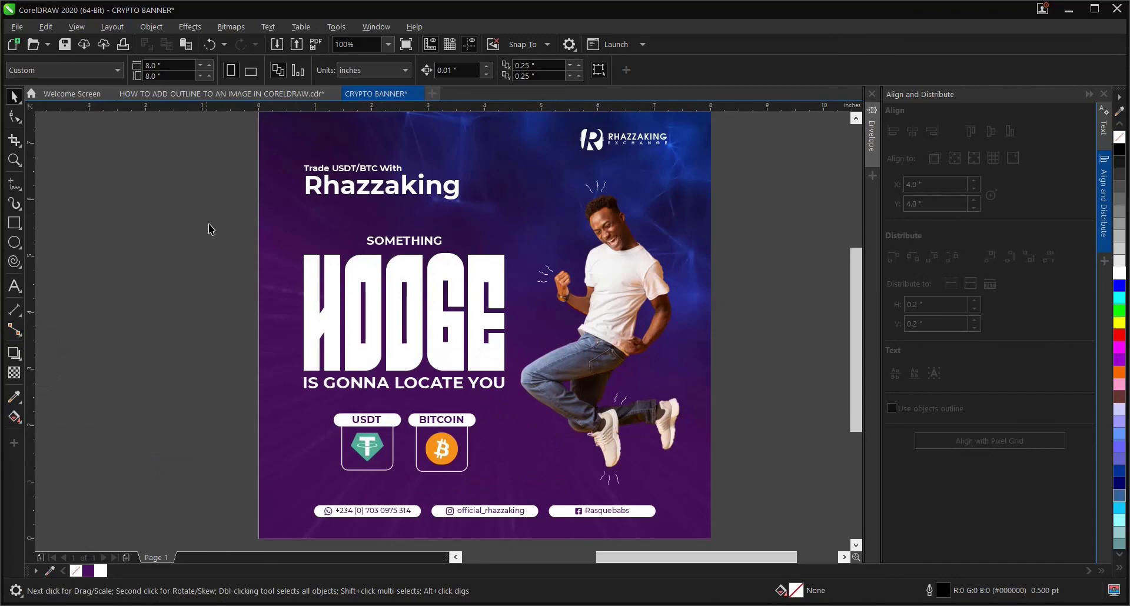
{"action": "left_click_drag", "start_coordinate": [235, 143], "coordinate": [518, 487]}
{"action": "left_click_drag", "start_coordinate": [458, 359], "coordinate": [448, 364]}
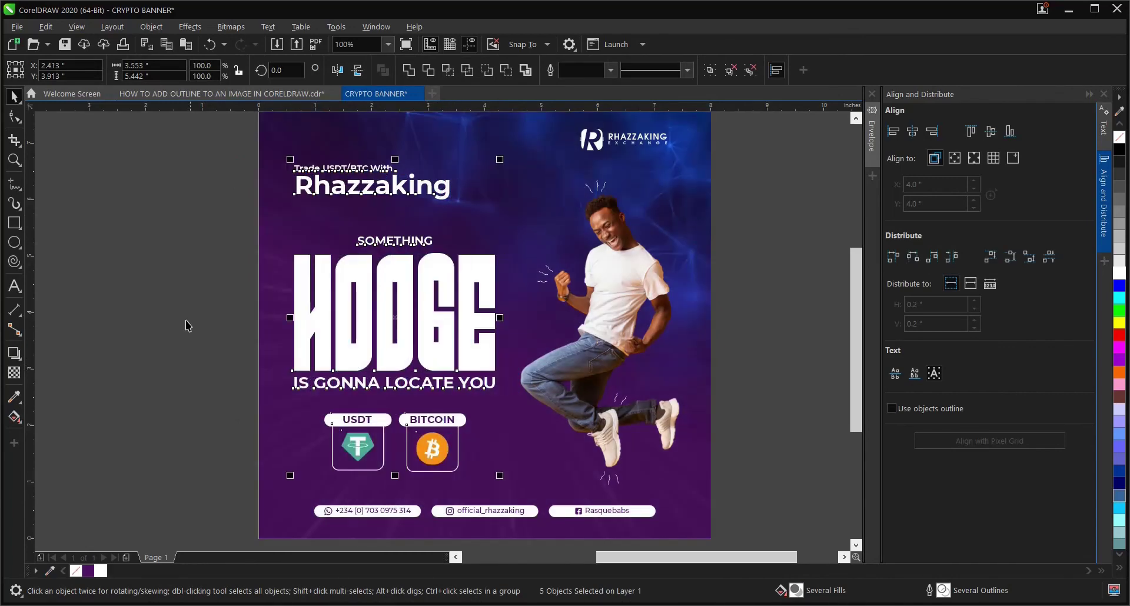
{"action": "left_click", "coordinate": [177, 245]}
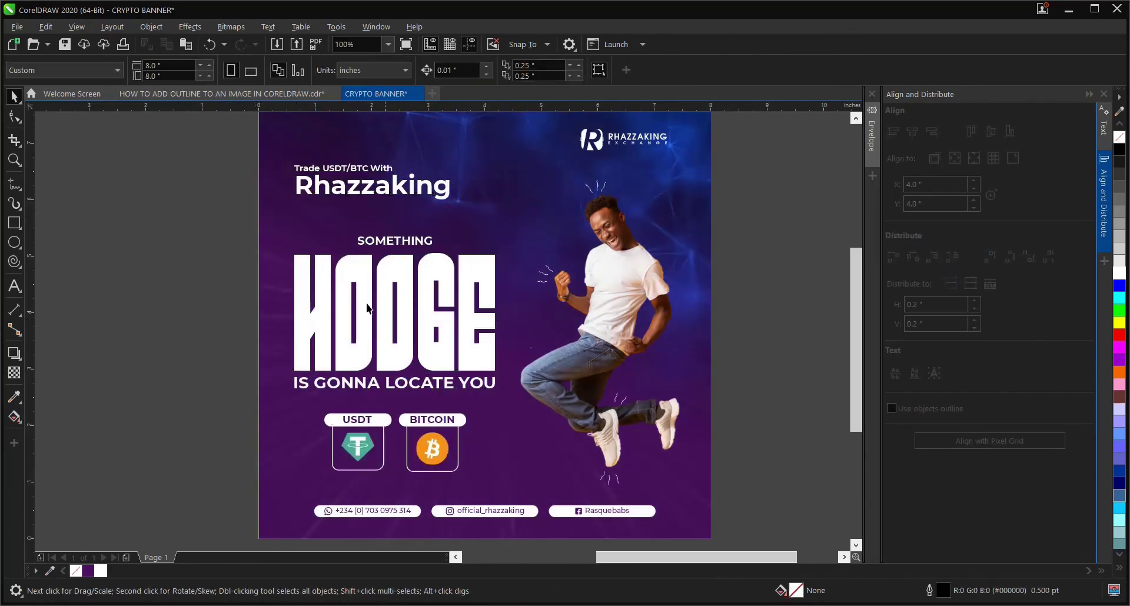
{"action": "left_click_drag", "start_coordinate": [763, 176], "coordinate": [505, 485]}
{"action": "scroll", "coordinate": [520, 498], "scroll_direction": "up", "scroll_amount": 2}
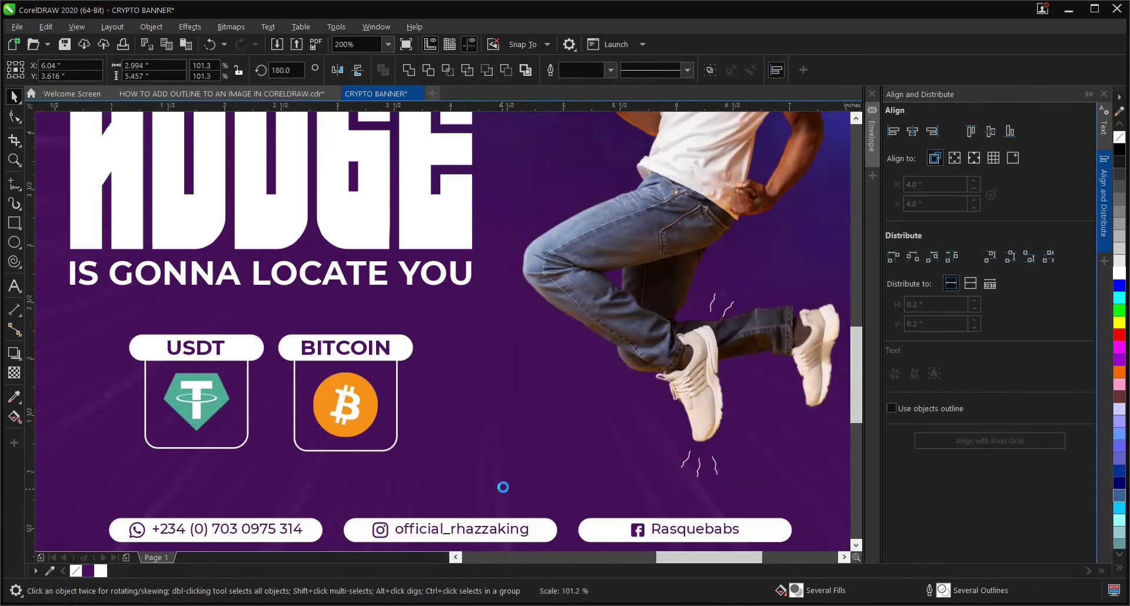
{"action": "scroll", "coordinate": [522, 488], "scroll_direction": "down", "scroll_amount": 2}
{"action": "left_click", "coordinate": [734, 302]}
Scale the headline block and coin badges up to about 104%.
{"action": "scroll", "coordinate": [642, 272], "scroll_direction": "down", "scroll_amount": 2}
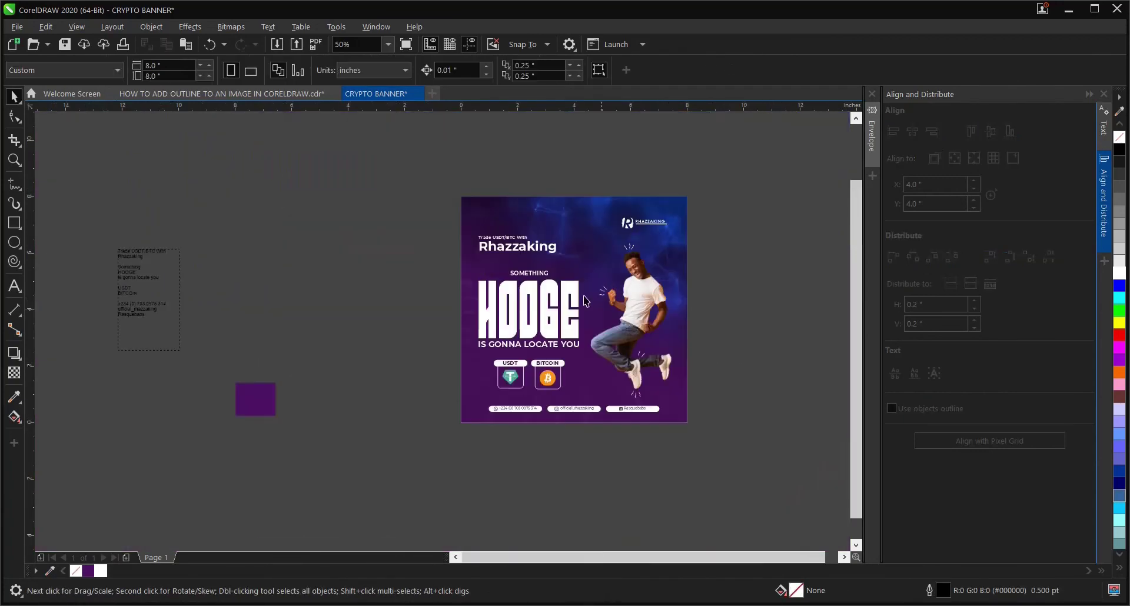
{"action": "scroll", "coordinate": [560, 296], "scroll_direction": "up", "scroll_amount": 2}
{"action": "left_click_drag", "start_coordinate": [315, 228], "coordinate": [604, 500]}
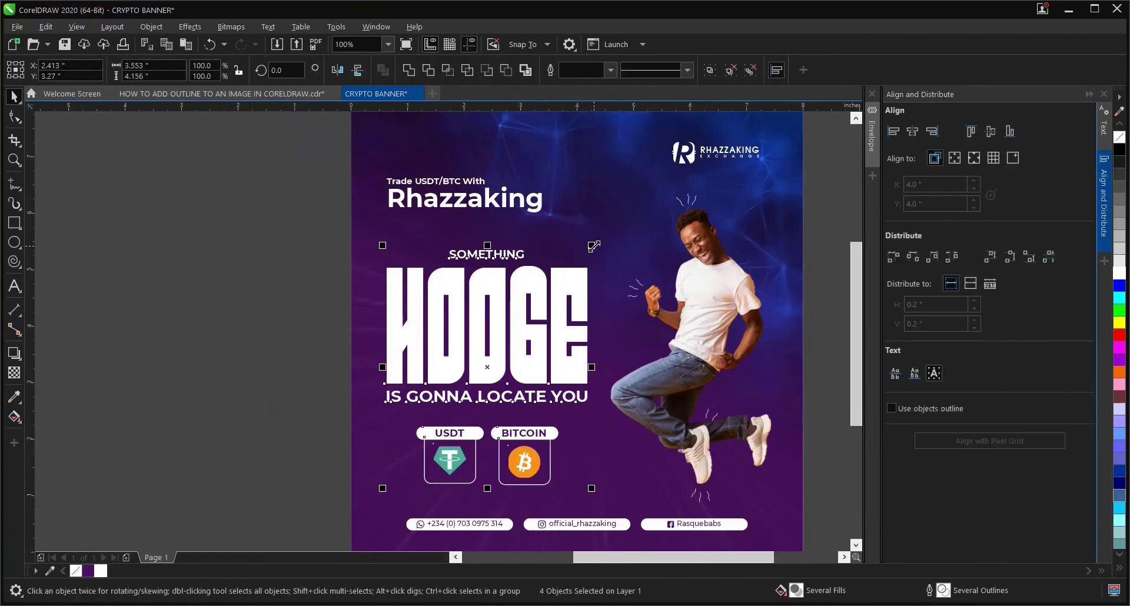
{"action": "left_click_drag", "start_coordinate": [594, 246], "coordinate": [610, 240]}
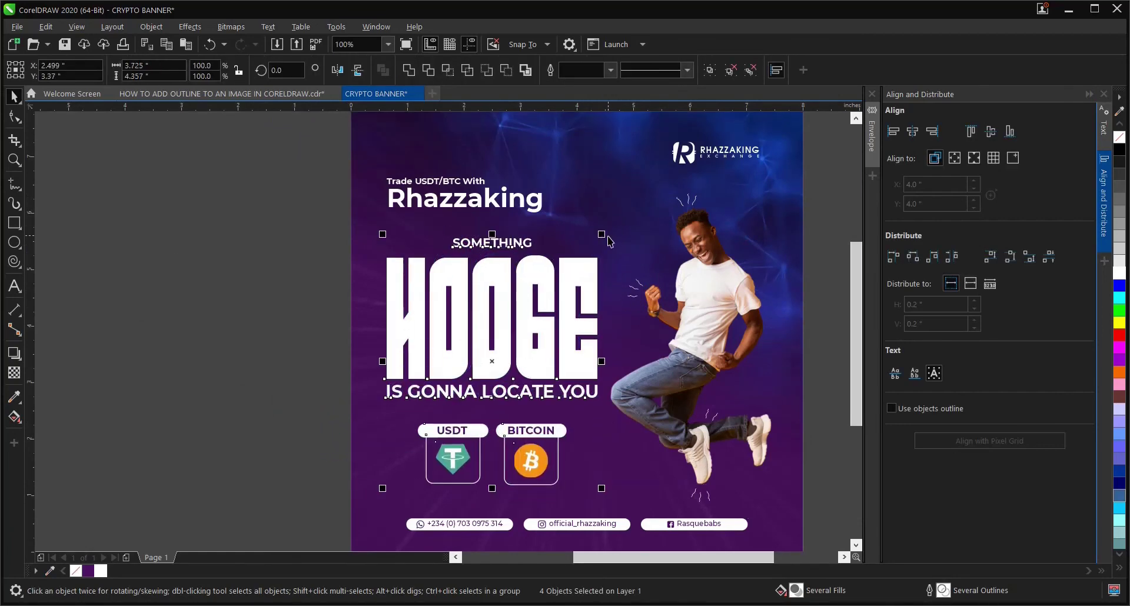
{"action": "left_click", "coordinate": [295, 213]}
Raise the Trade USDT/BTC With Rhazzaking tagline slightly.
{"action": "left_click_drag", "start_coordinate": [311, 134], "coordinate": [577, 228]}
{"action": "left_click_drag", "start_coordinate": [461, 210], "coordinate": [461, 202]}
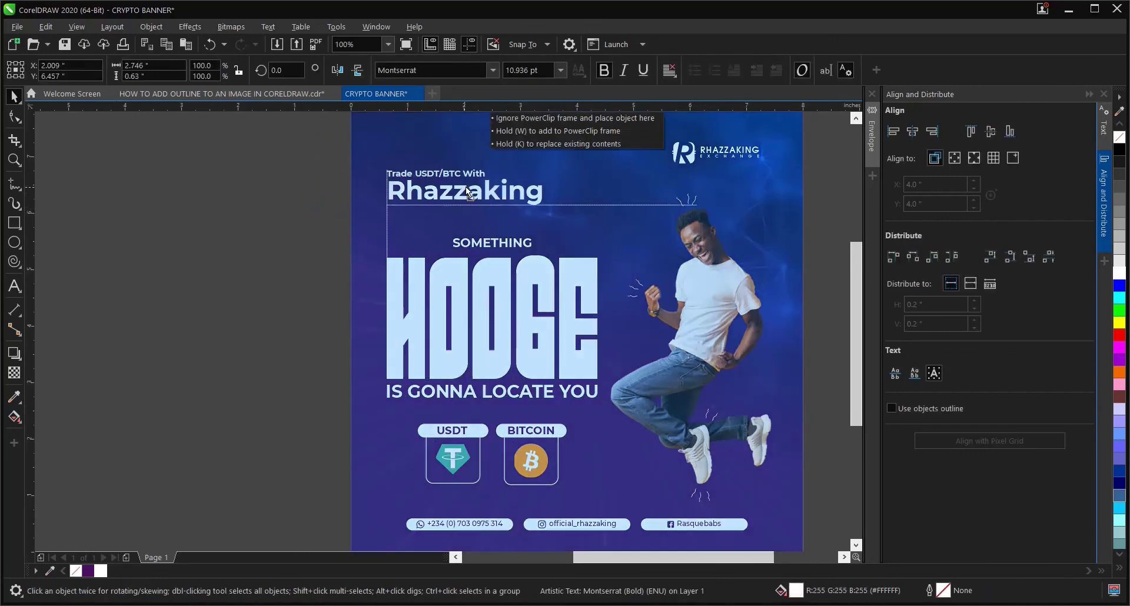
{"action": "scroll", "coordinate": [461, 202], "scroll_direction": "down", "scroll_amount": 2}
{"action": "left_click", "coordinate": [723, 217]}
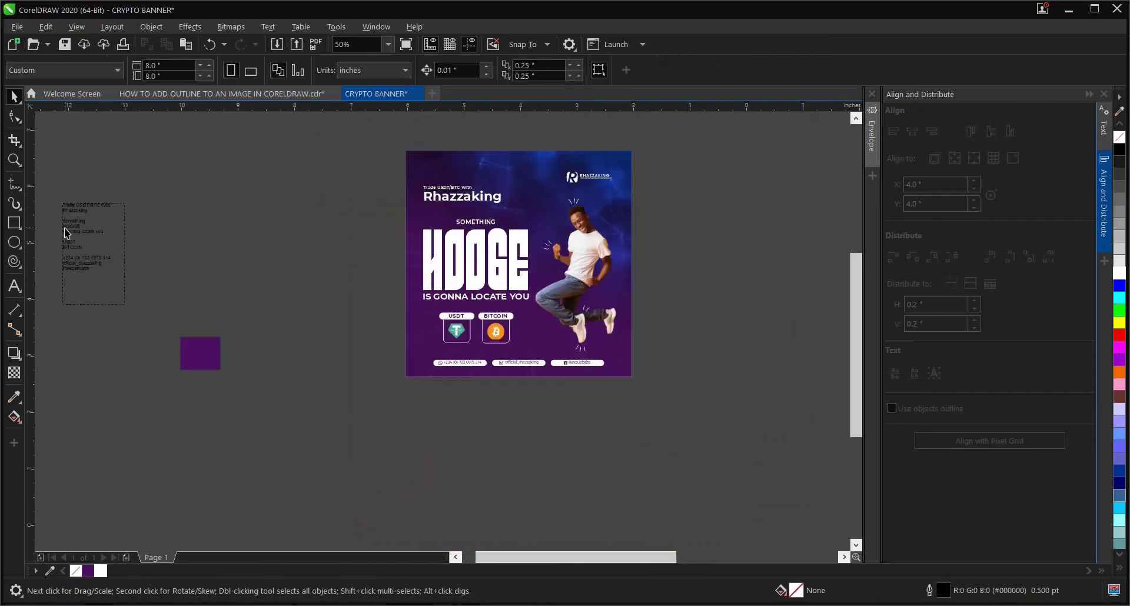
Zoom to the banner and enlarge the RHAZZAKING EXCHANGE logo slightly.
{"action": "scroll", "coordinate": [63, 247], "scroll_direction": "up", "scroll_amount": 2}
{"action": "scroll", "coordinate": [100, 306], "scroll_direction": "down", "scroll_amount": 2}
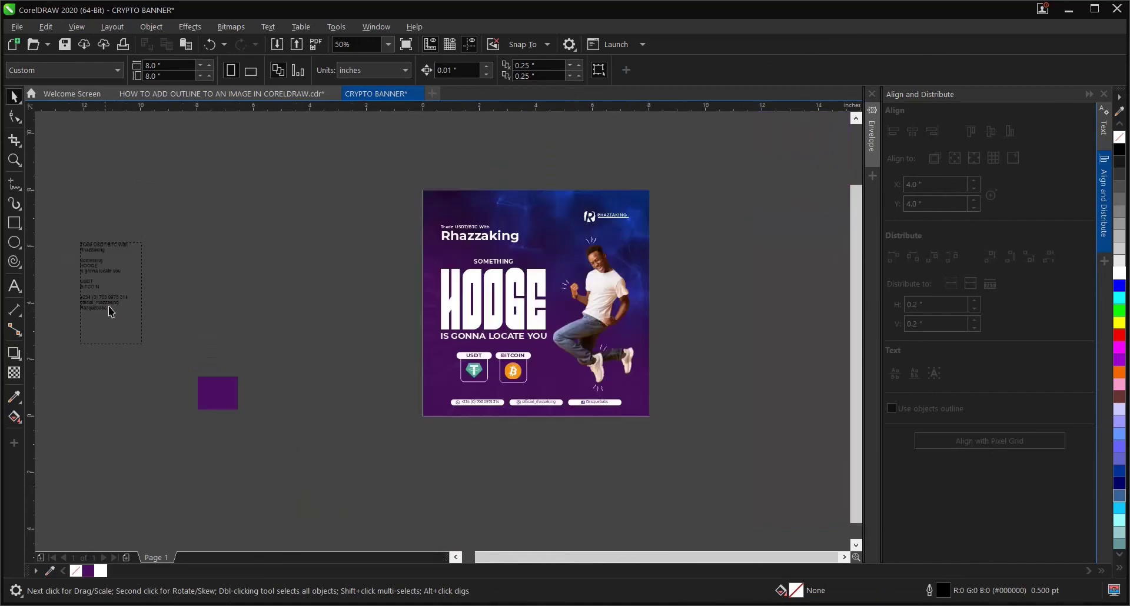
{"action": "key", "text": "z"}
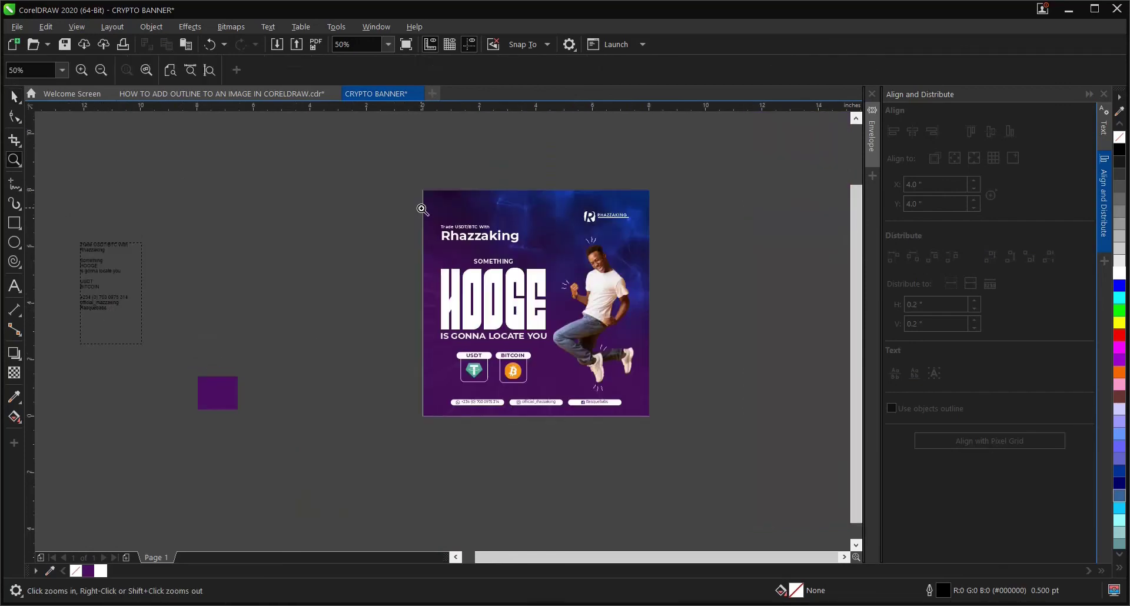
{"action": "left_click_drag", "start_coordinate": [419, 186], "coordinate": [654, 419]}
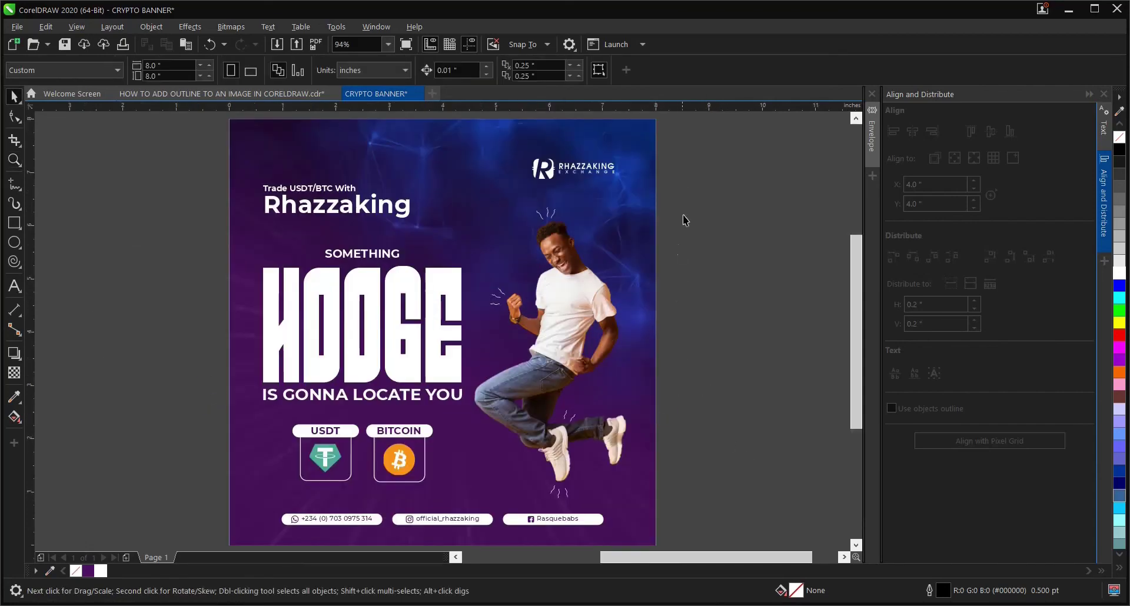
{"action": "left_click_drag", "start_coordinate": [668, 147], "coordinate": [491, 197]}
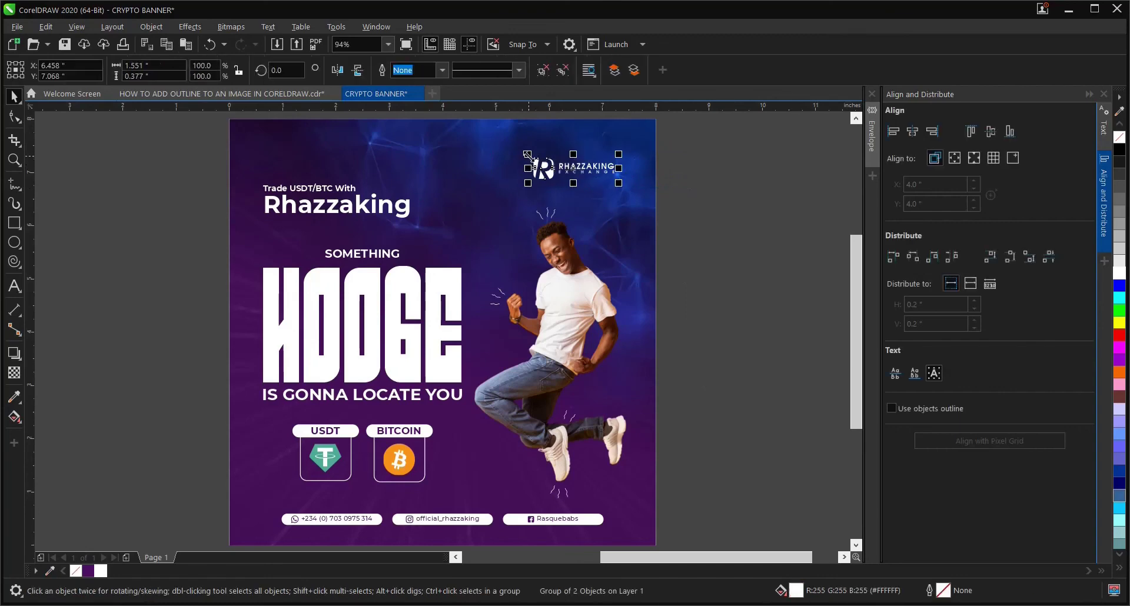
{"action": "left_click_drag", "start_coordinate": [527, 154], "coordinate": [520, 152]}
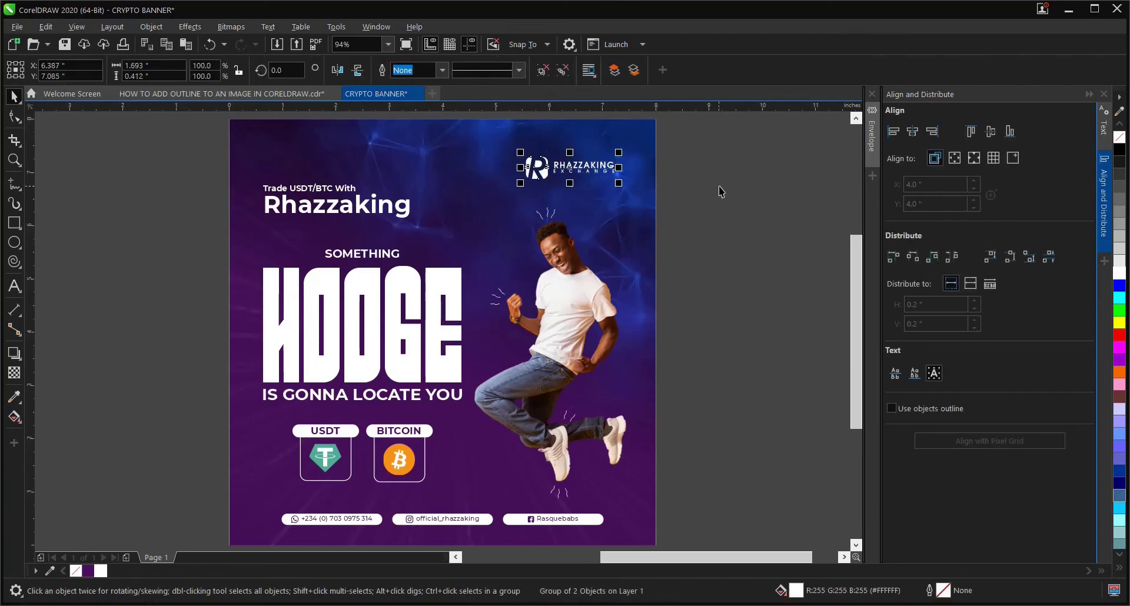
Review the finished banner in full-screen preview, then exit it.
{"action": "left_click", "coordinate": [721, 201]}
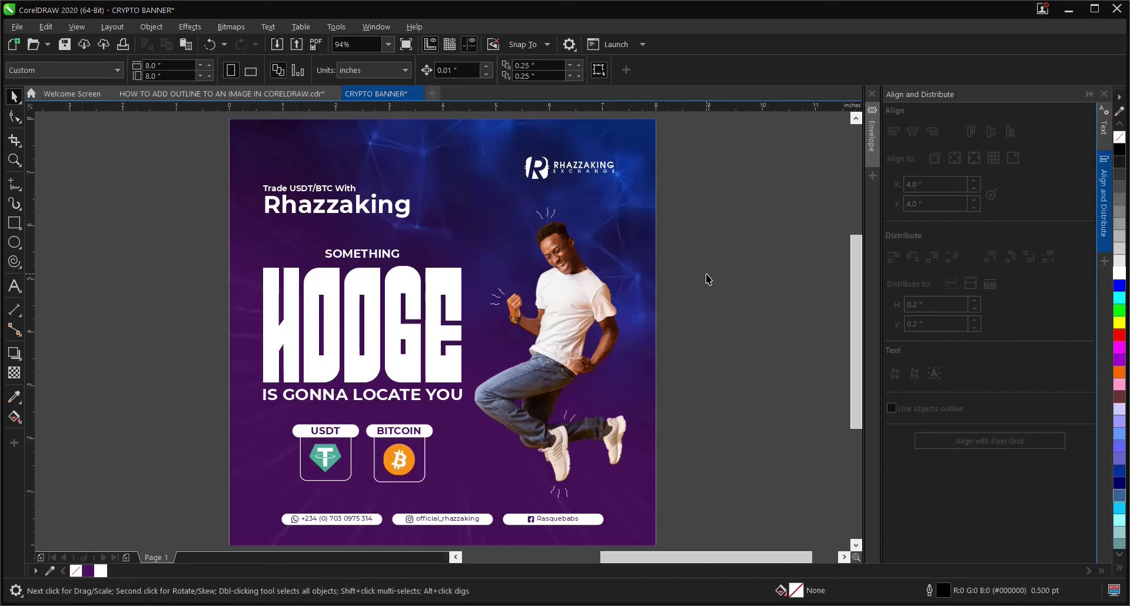
{"action": "left_click", "coordinate": [406, 45]}
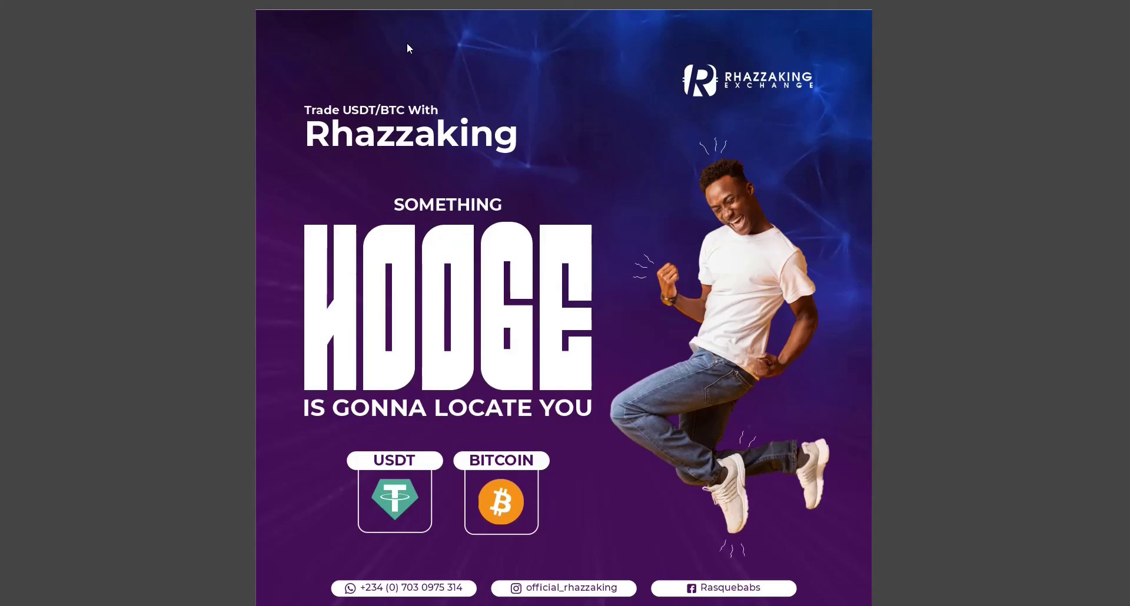
{"action": "left_click", "coordinate": [407, 43]}
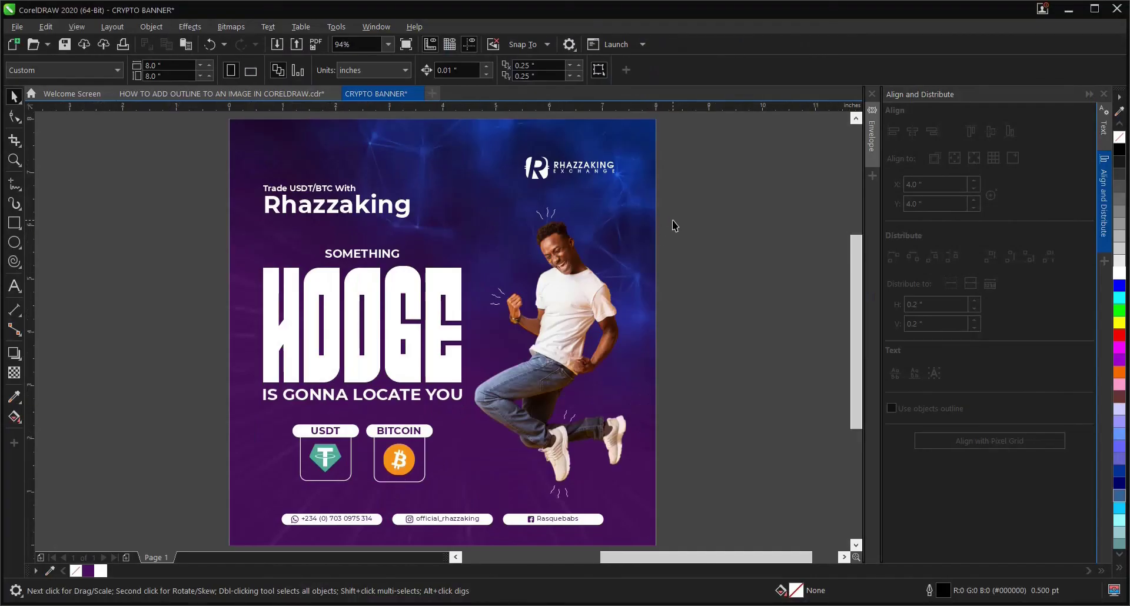